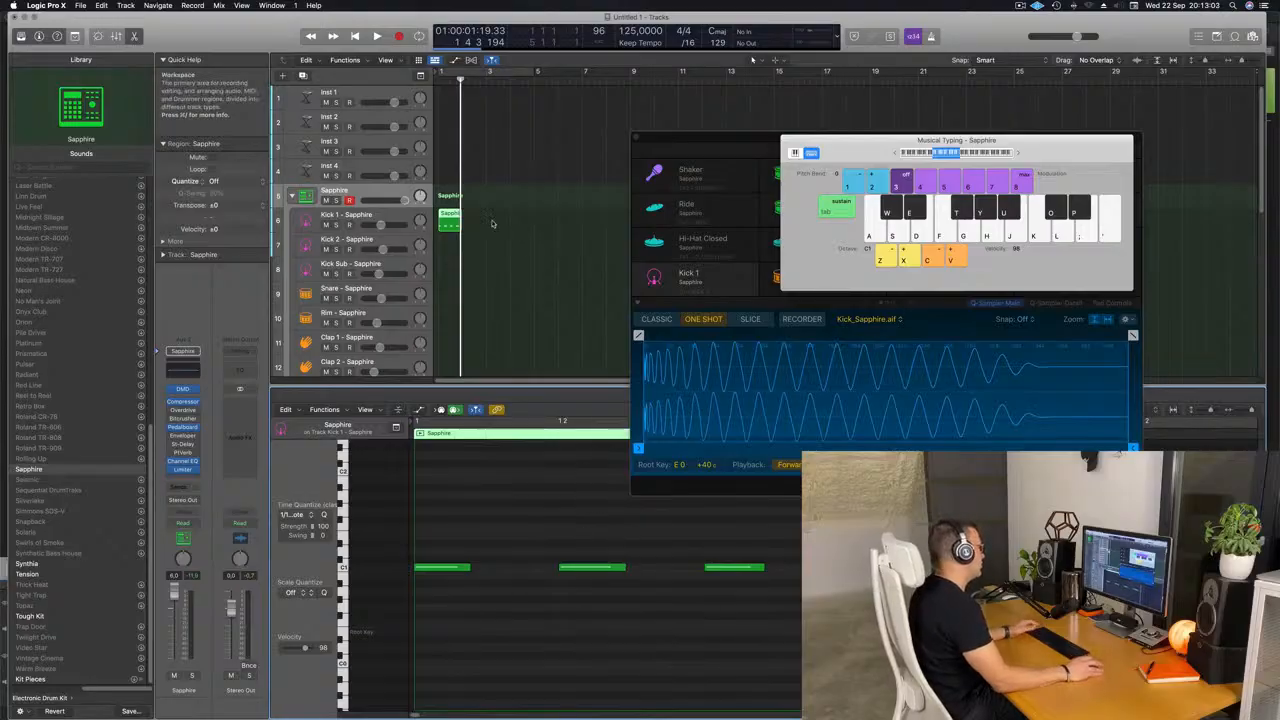
Repeat the one-bar Kick 1 region until it fills four bars, and move the Musical Typing window aside.
left_click(449, 225)
key("super+r")
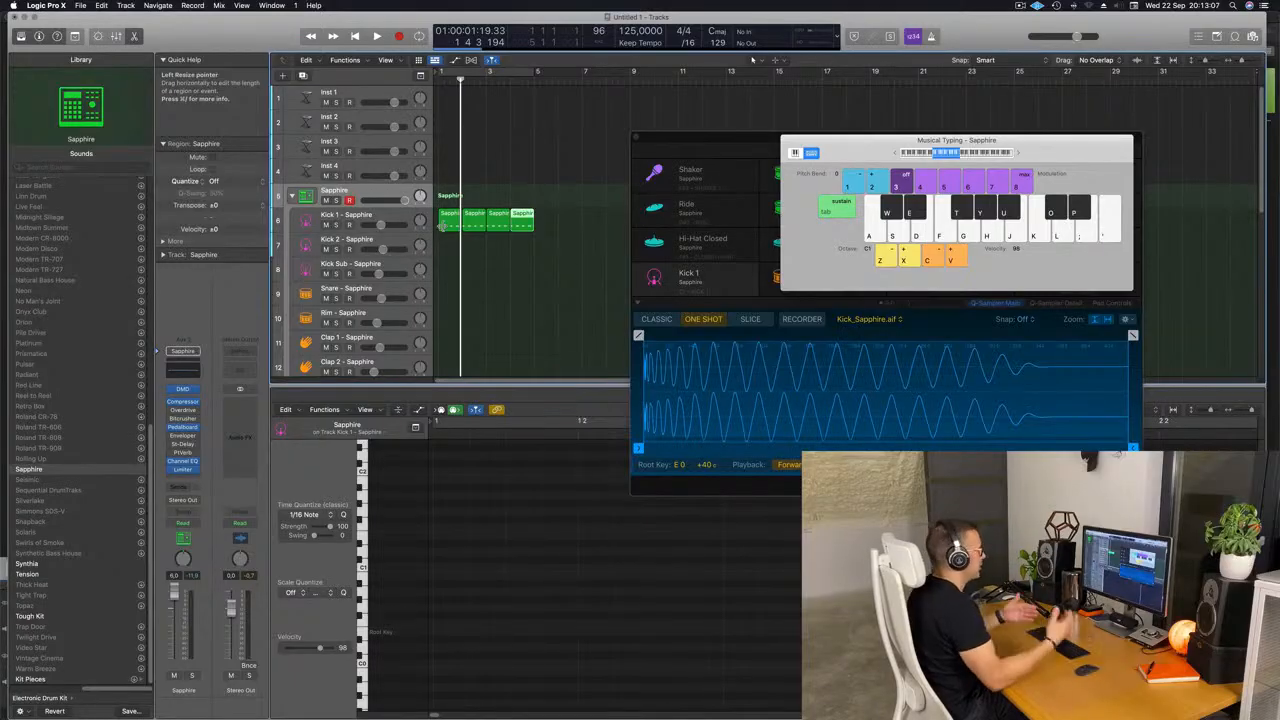
left_click_drag(938, 130, 835, 141)
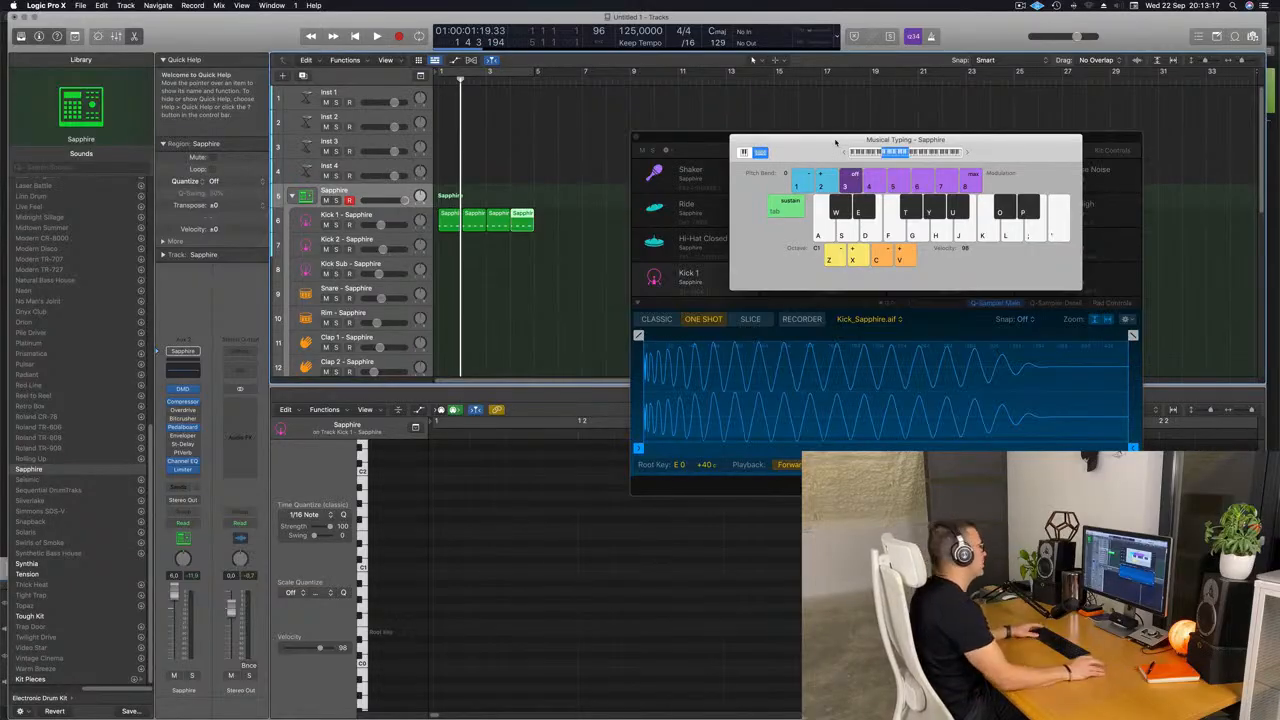
Transpose the notes in all four Kick 1 regions down one octave and play them back.
left_click(446, 227)
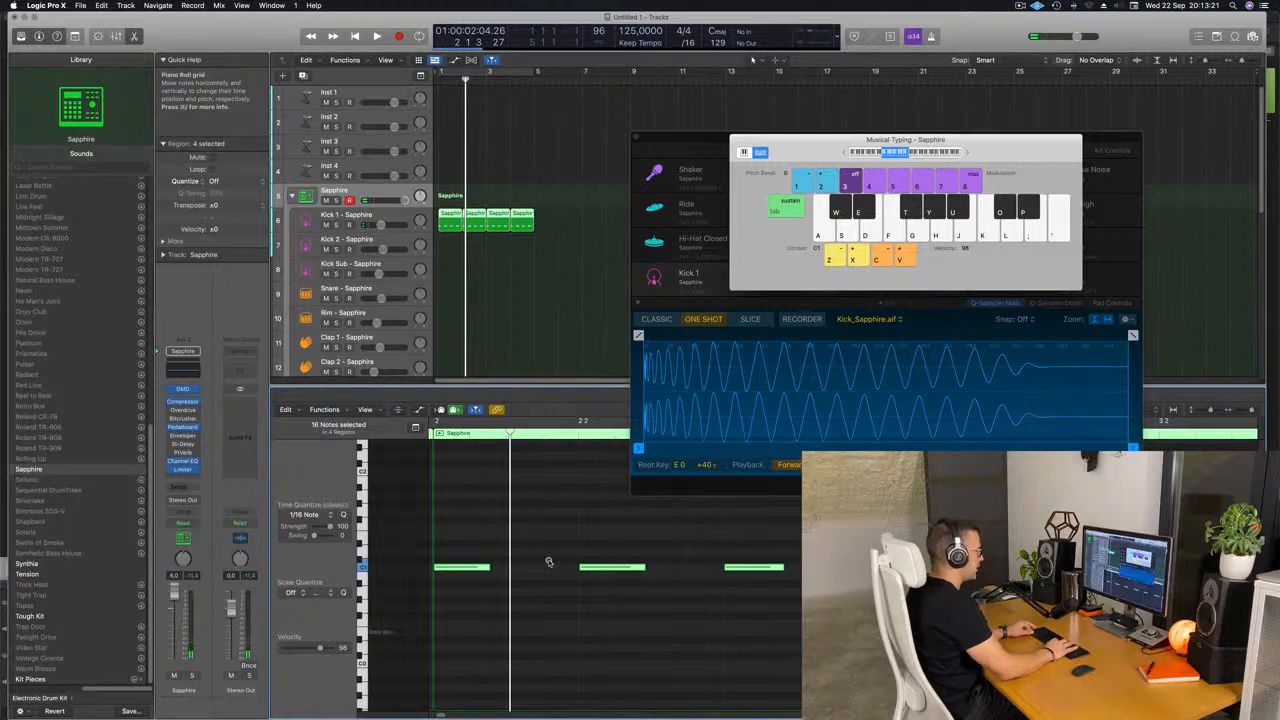
key("alt+shift+Down")
left_click(376, 35)
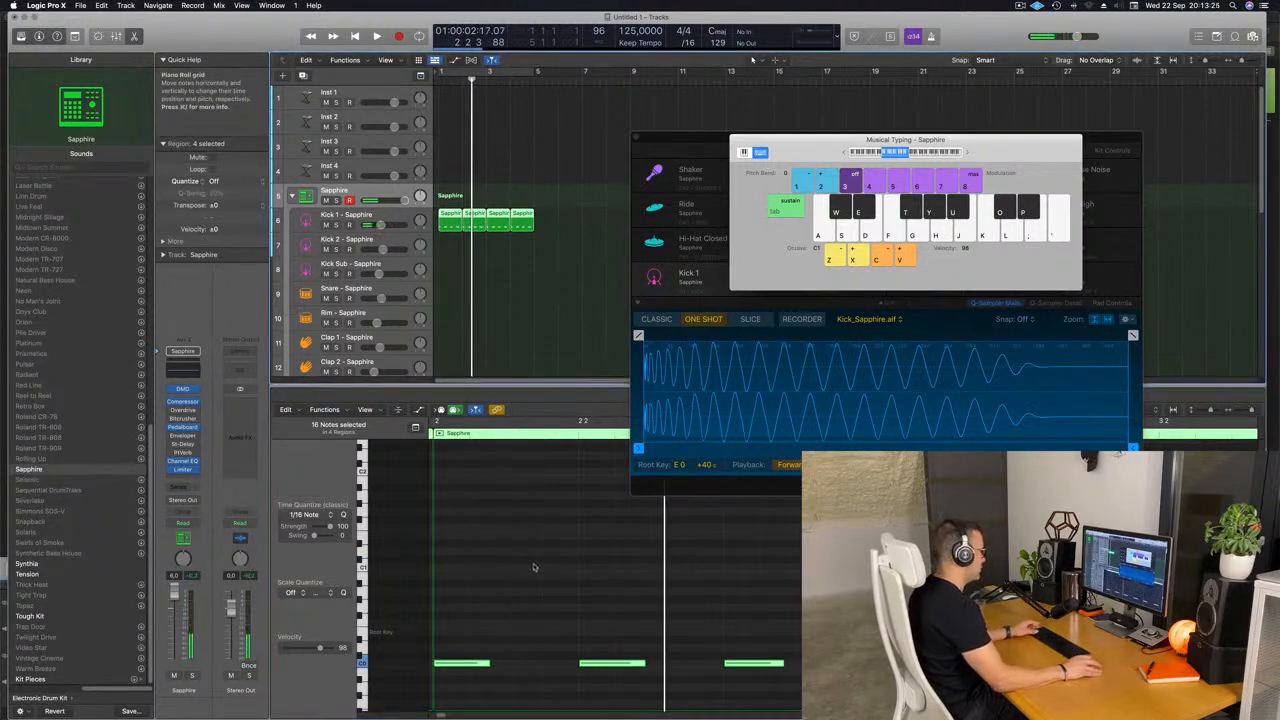
key("space")
key("space")
scroll(530, 568, "down", 3)
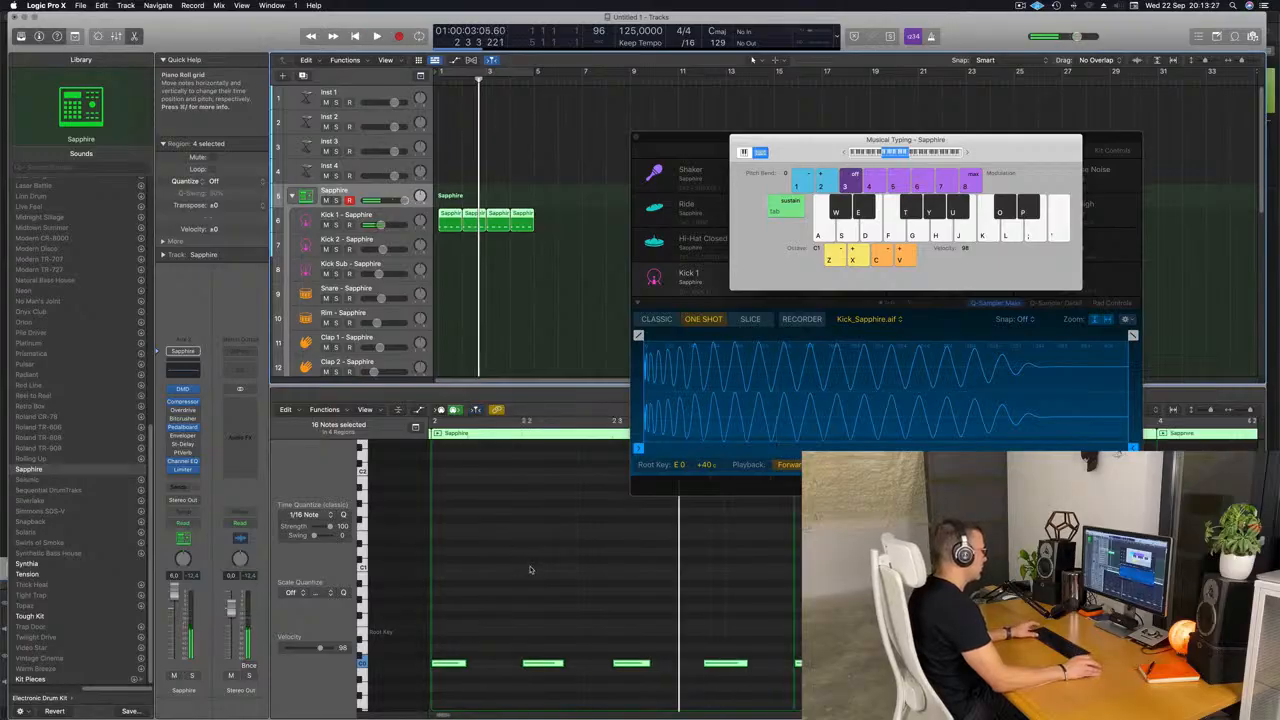
key("space")
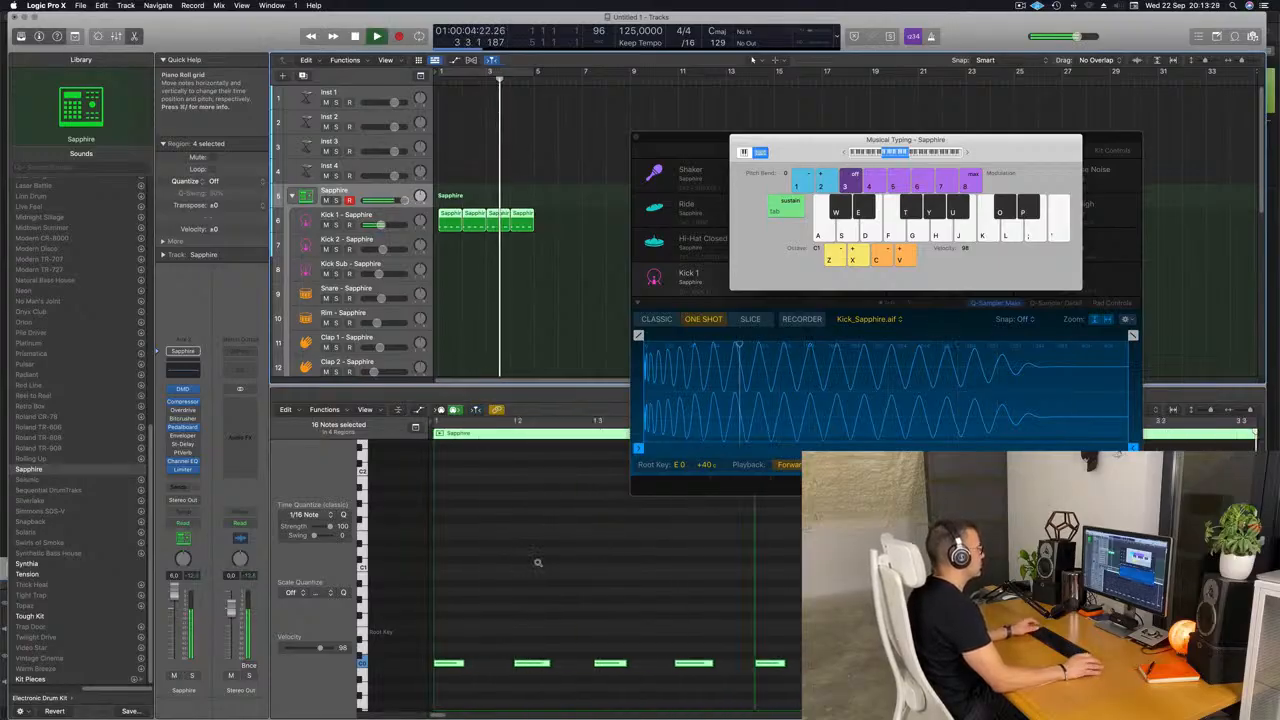
Turn on the cycle range from bar 1 to bar 5 and play the looped kick pattern.
left_click(476, 296)
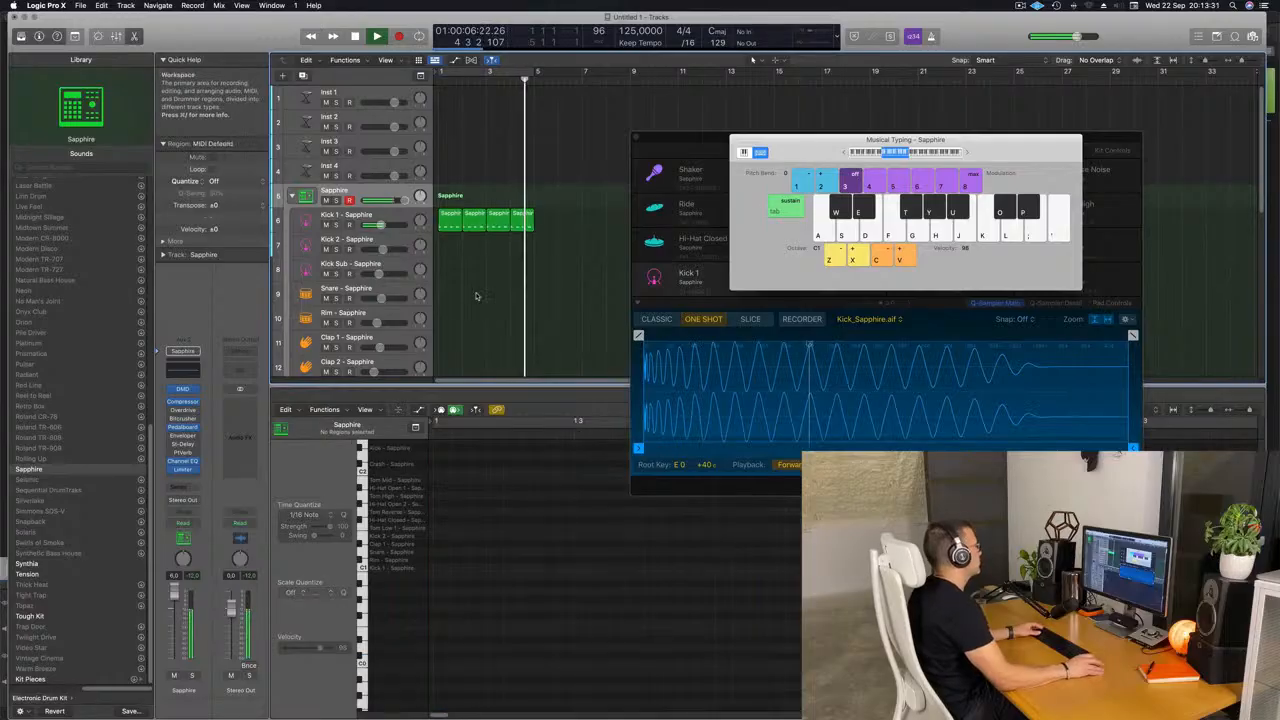
left_click(505, 75)
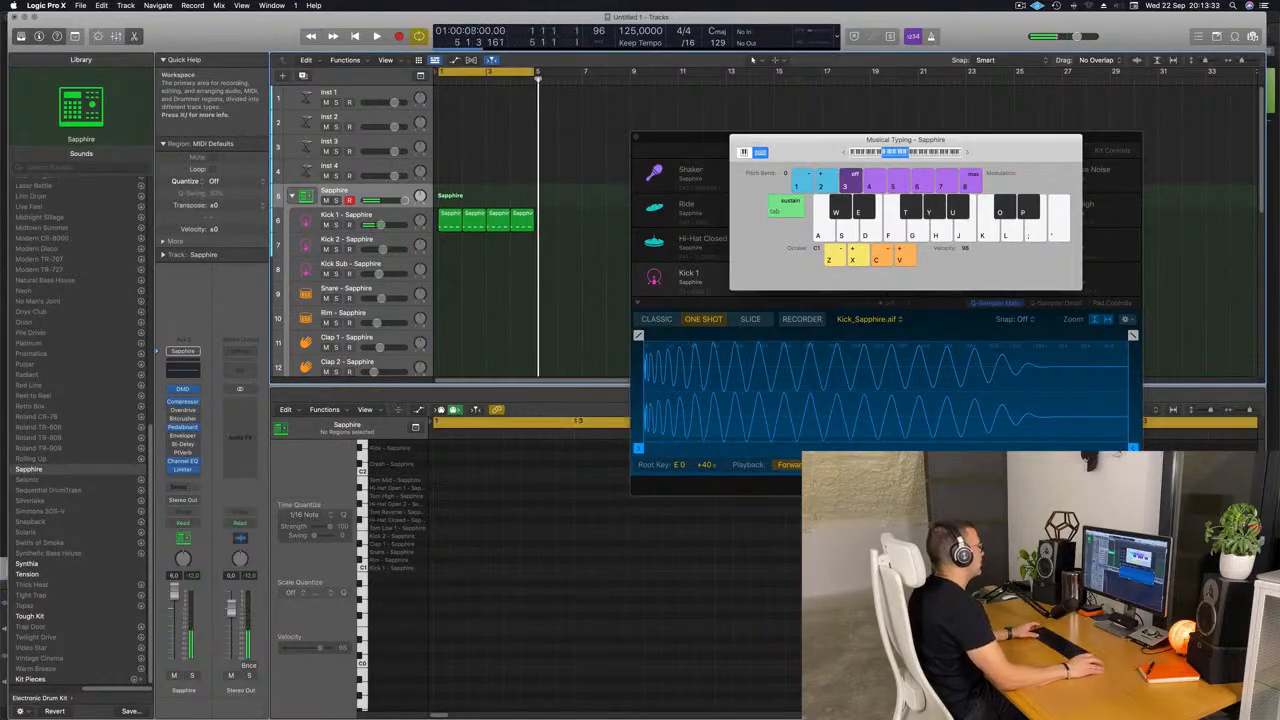
key("space")
Copy the first Kick 1 region to the Snare track, keep only the notes on beats 2 and 4, and transpose them up to the root key.
key("space")
left_click(450, 217)
left_click_drag(450, 217, 449, 294)
key("space")
left_click_drag(455, 645, 441, 682)
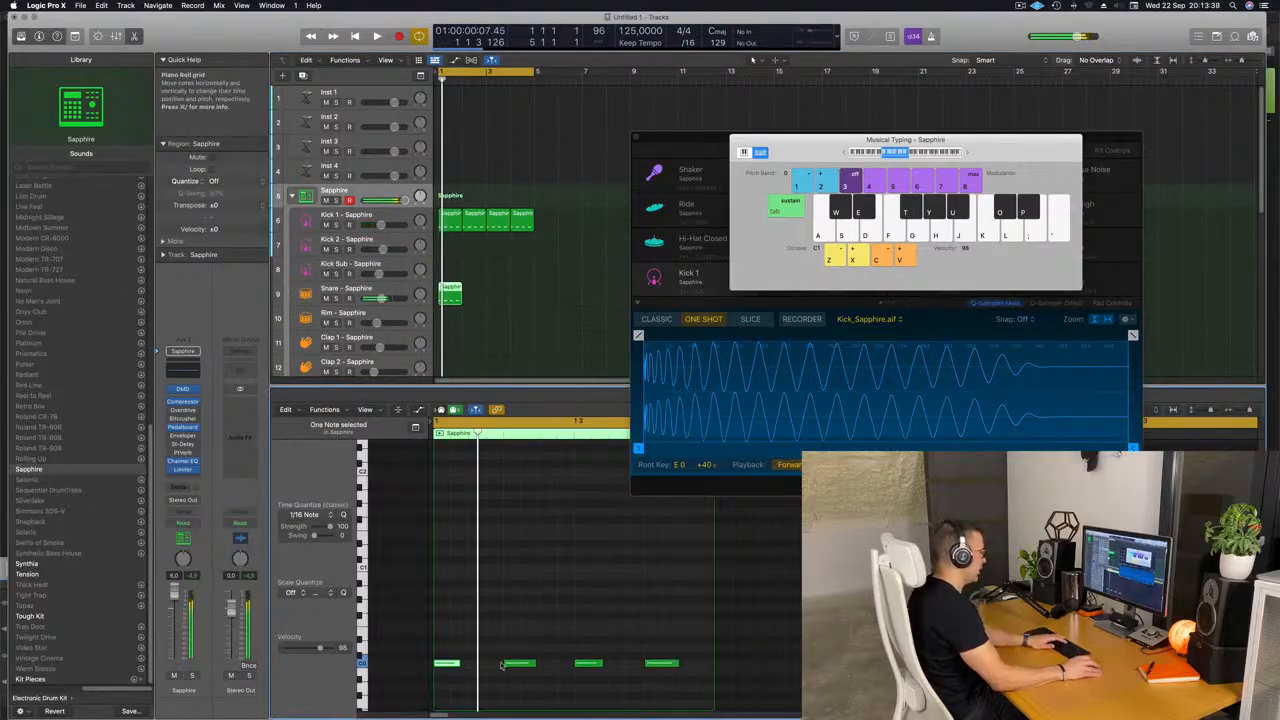
left_click_drag(508, 632, 678, 714)
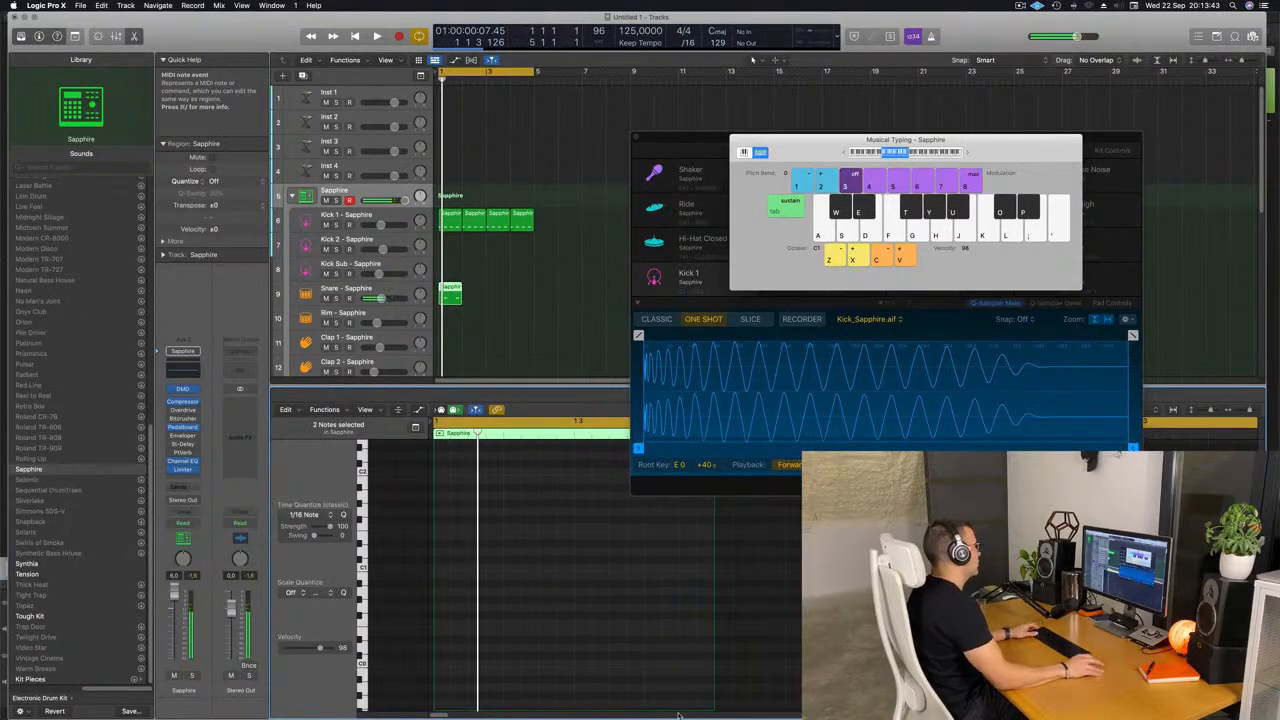
Repeat the one-bar Snare region three times so it fills bars 1 to 4.
left_click_drag(511, 290, 440, 305)
key("super+r")
key("super+r")
key("super+r")
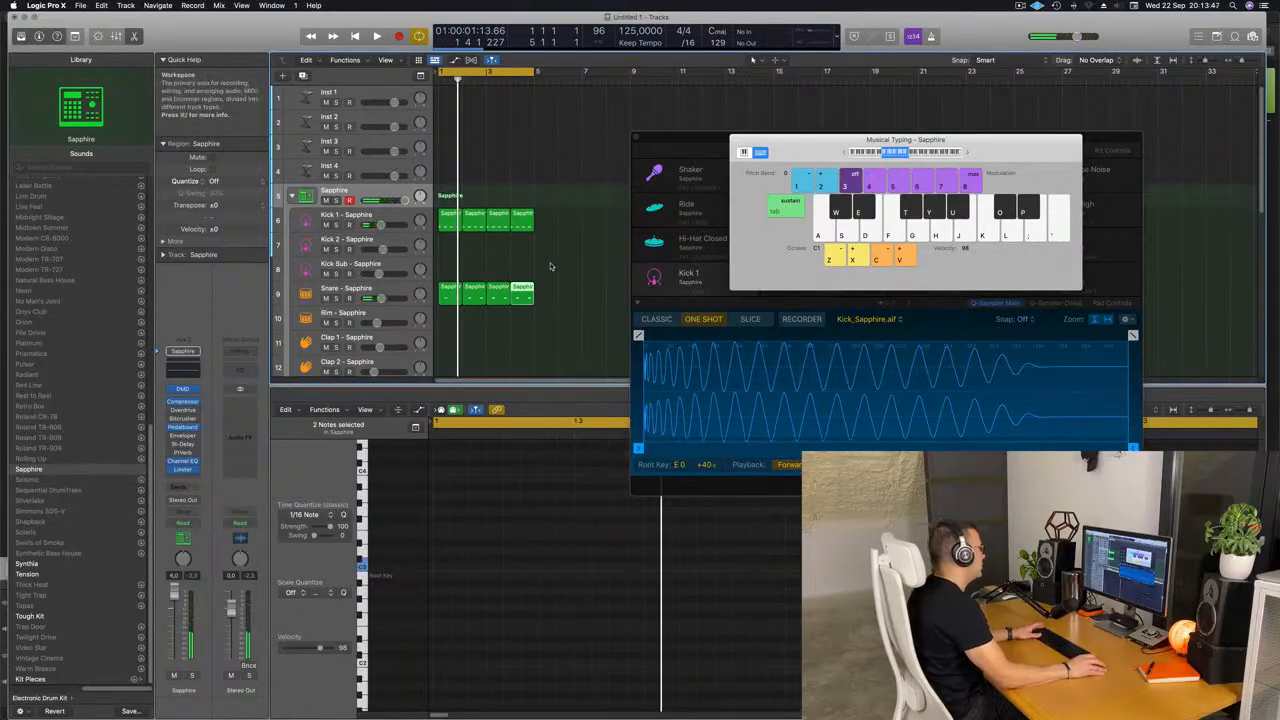
Copy the first Kick 1 region to the Hi-Hat Closed track and shift its four notes an eighth note later onto the off-beats.
left_click(520, 222)
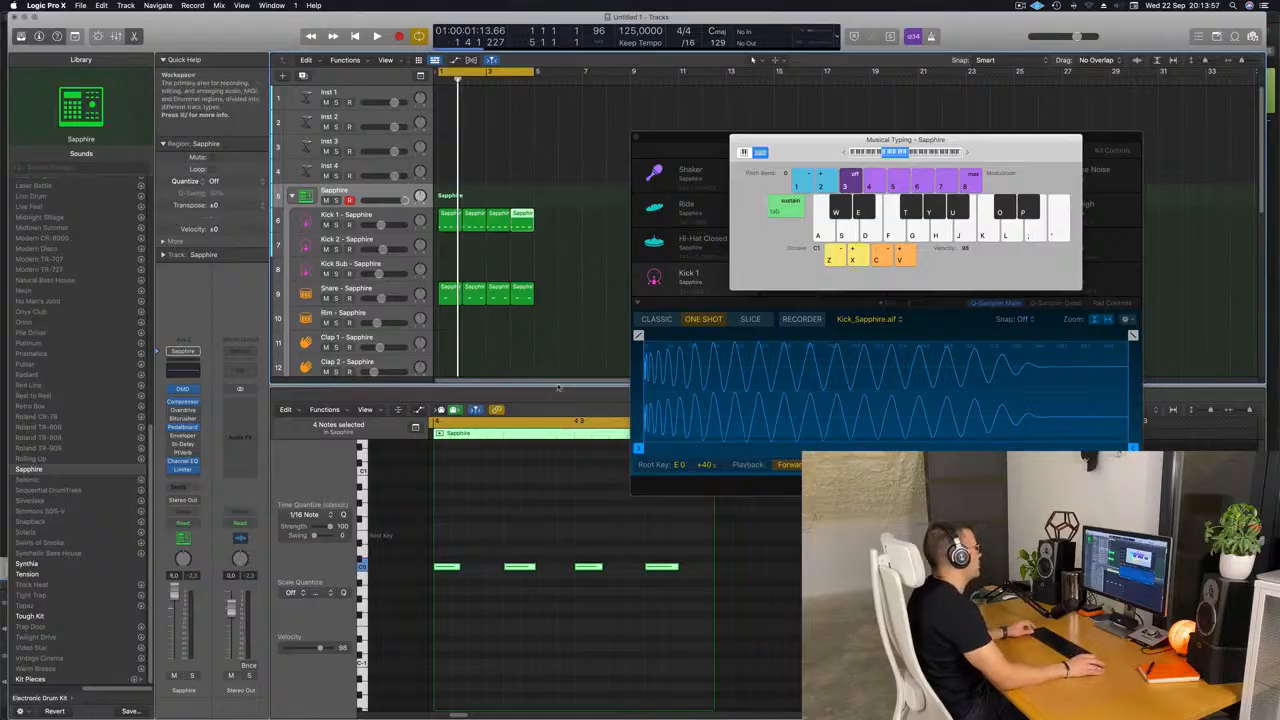
scroll(565, 309, "down", 1)
left_click(577, 288)
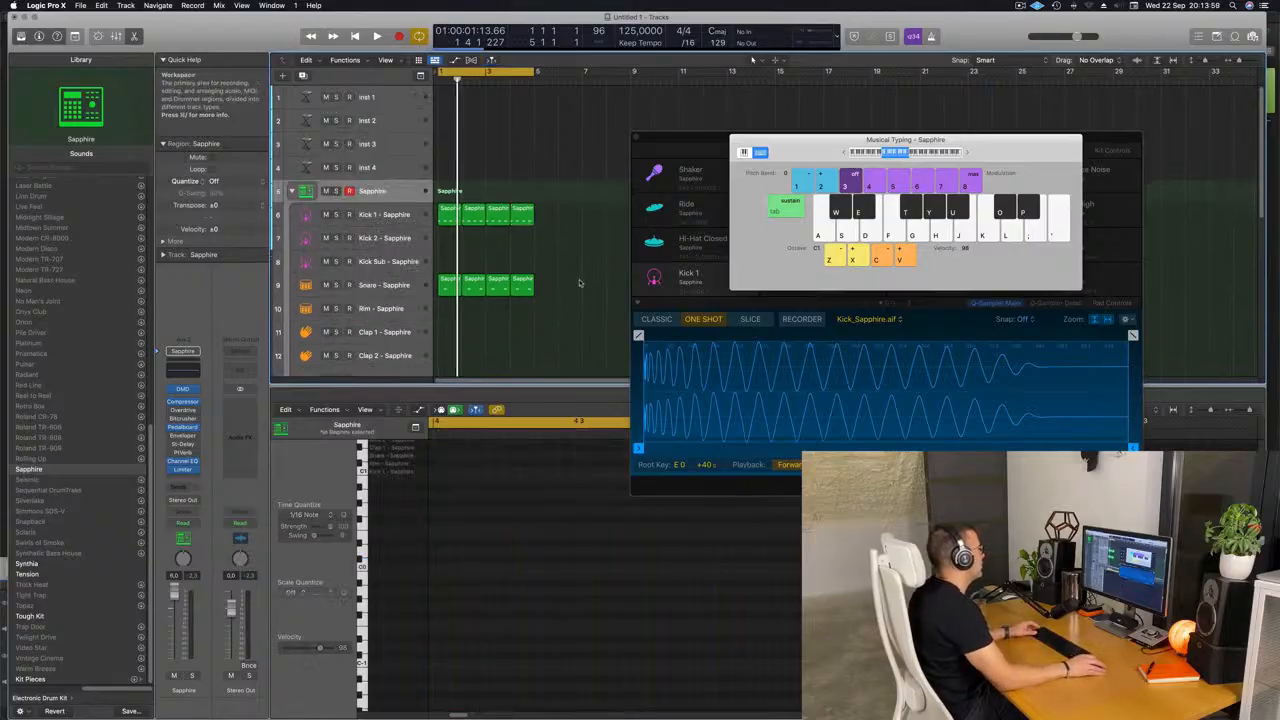
scroll(577, 288, "down", 3)
left_click(457, 165)
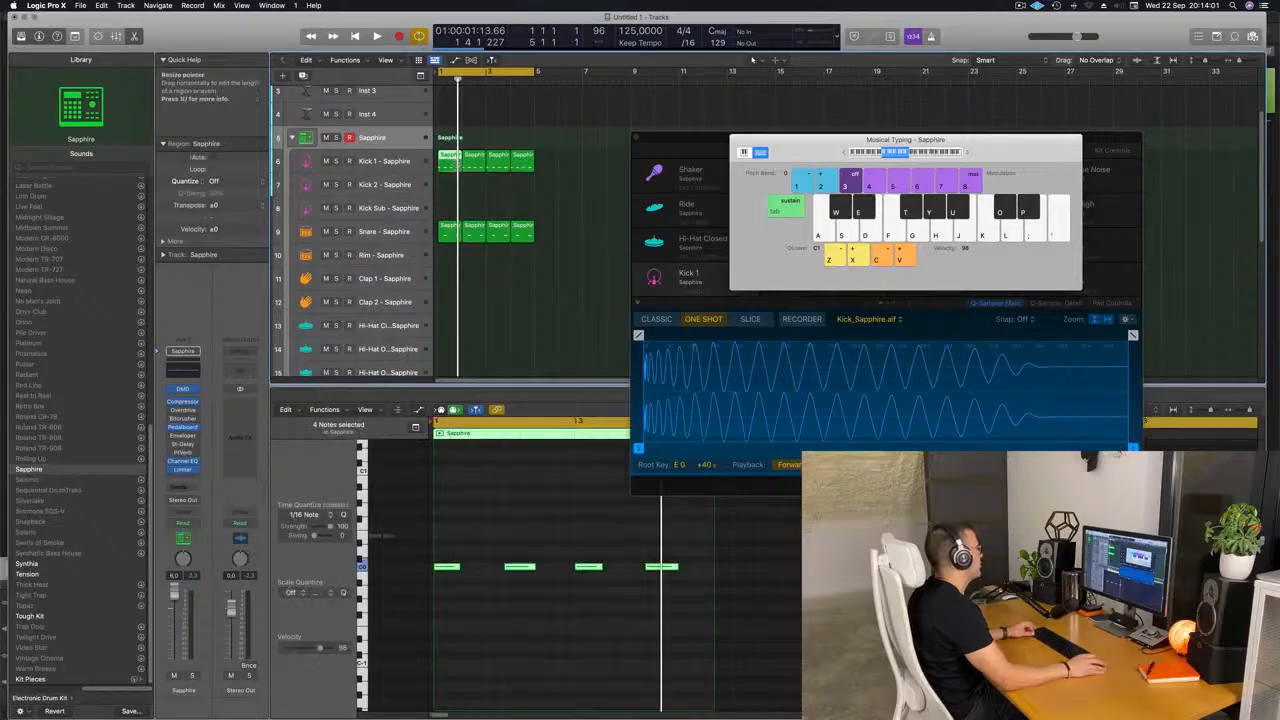
left_click_drag(451, 162, 453, 336)
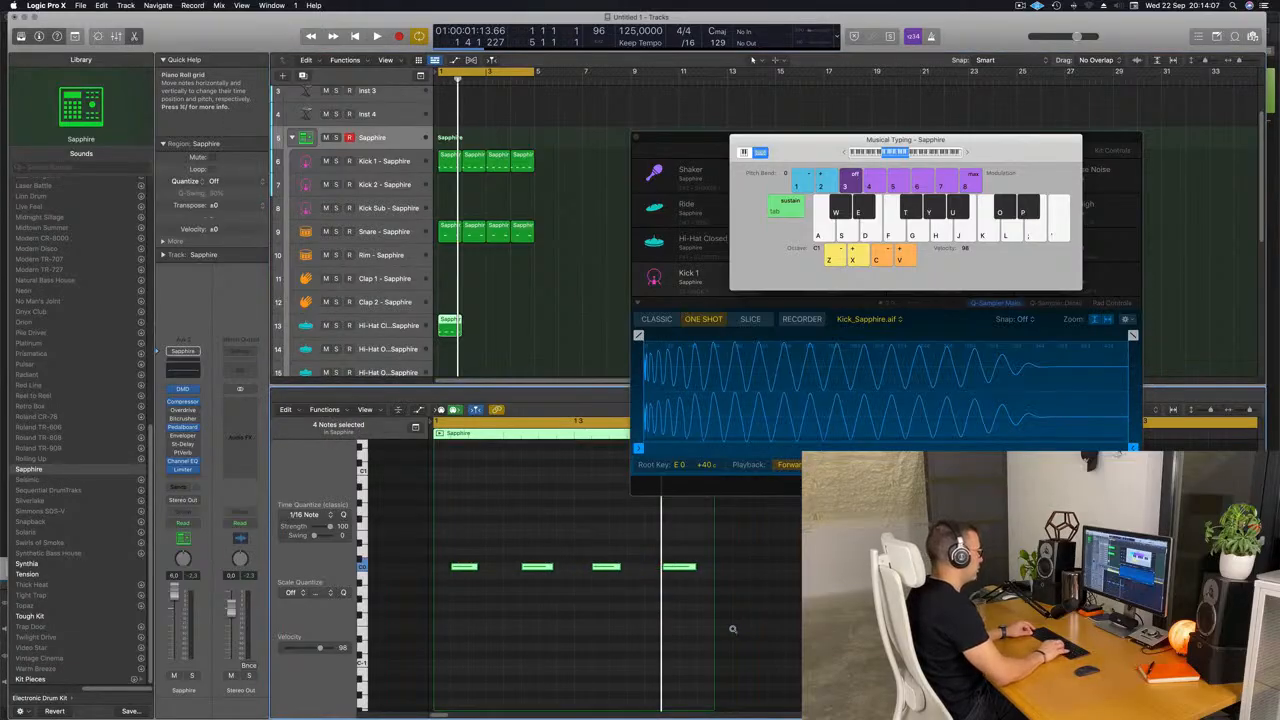
key("space")
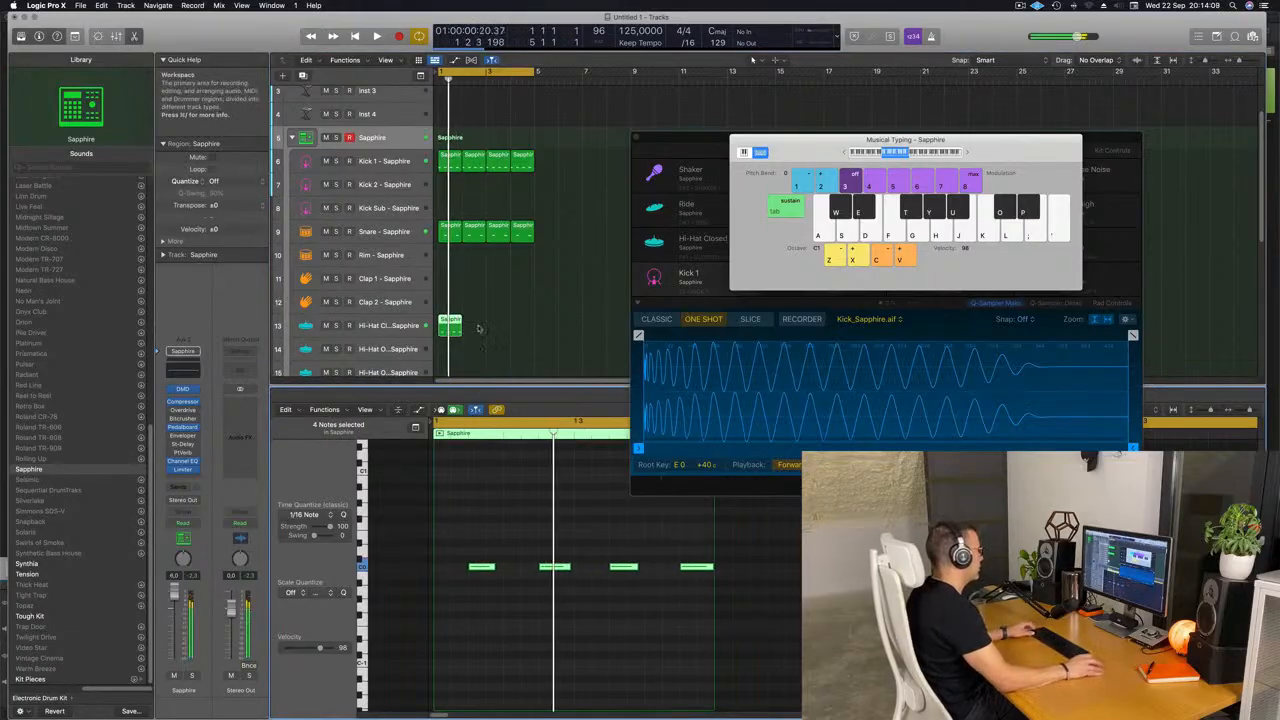
Transpose the four Hi-Hat Closed notes up to the root key and repeat the region three times to fill four bars.
left_click_drag(466, 526, 717, 667)
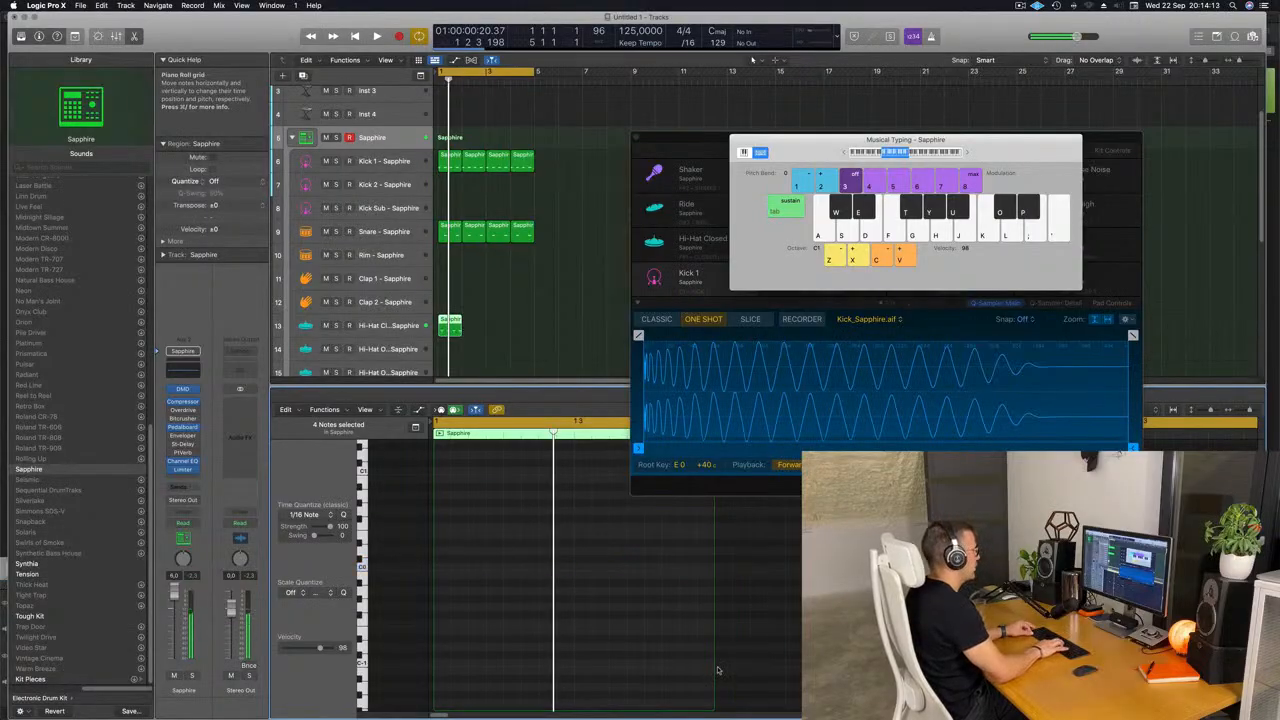
key("space")
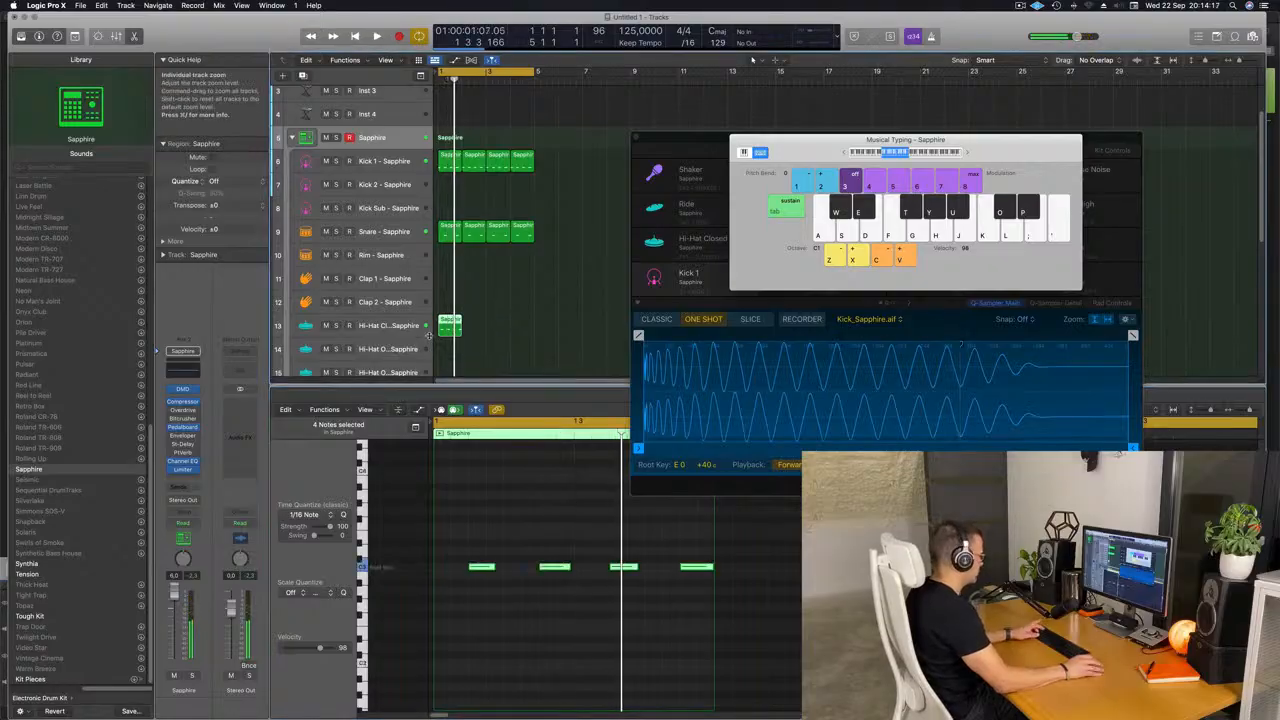
key("super+r")
key("super+r")
key("super+r")
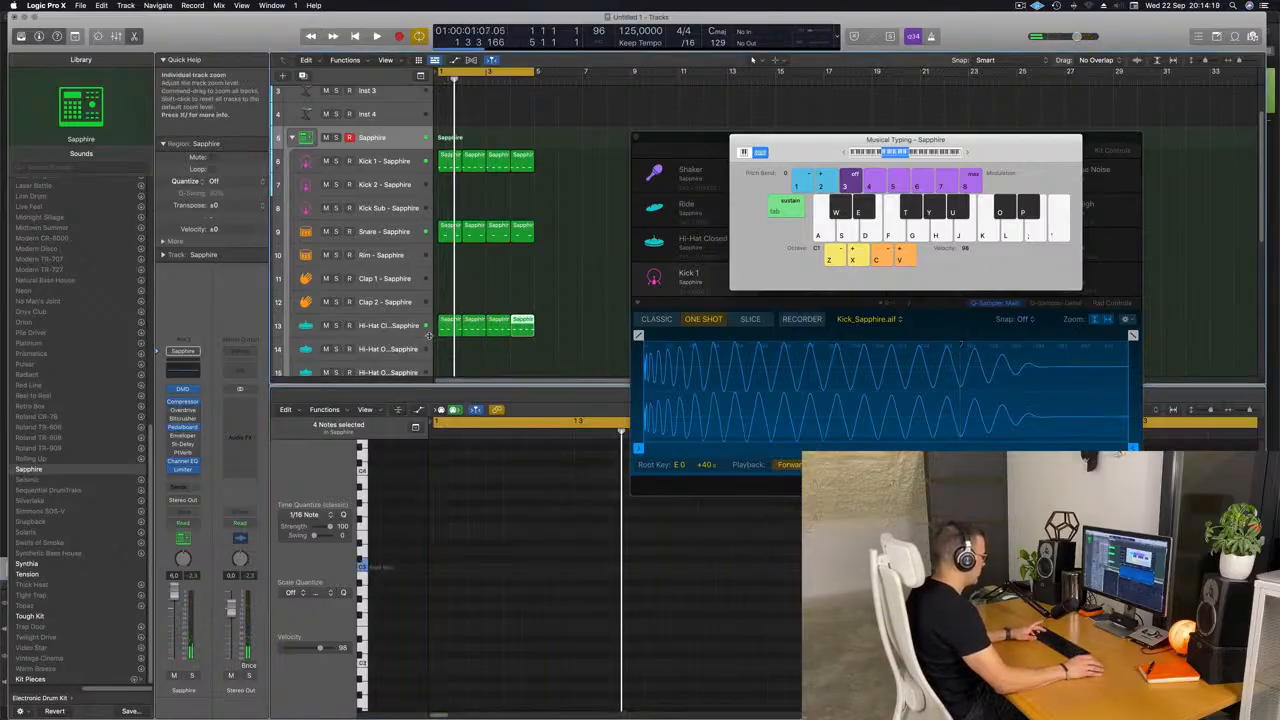
Move the Musical Typing and Sapphire drum kit windows clear of the tracks while the loop plays.
left_click(584, 323)
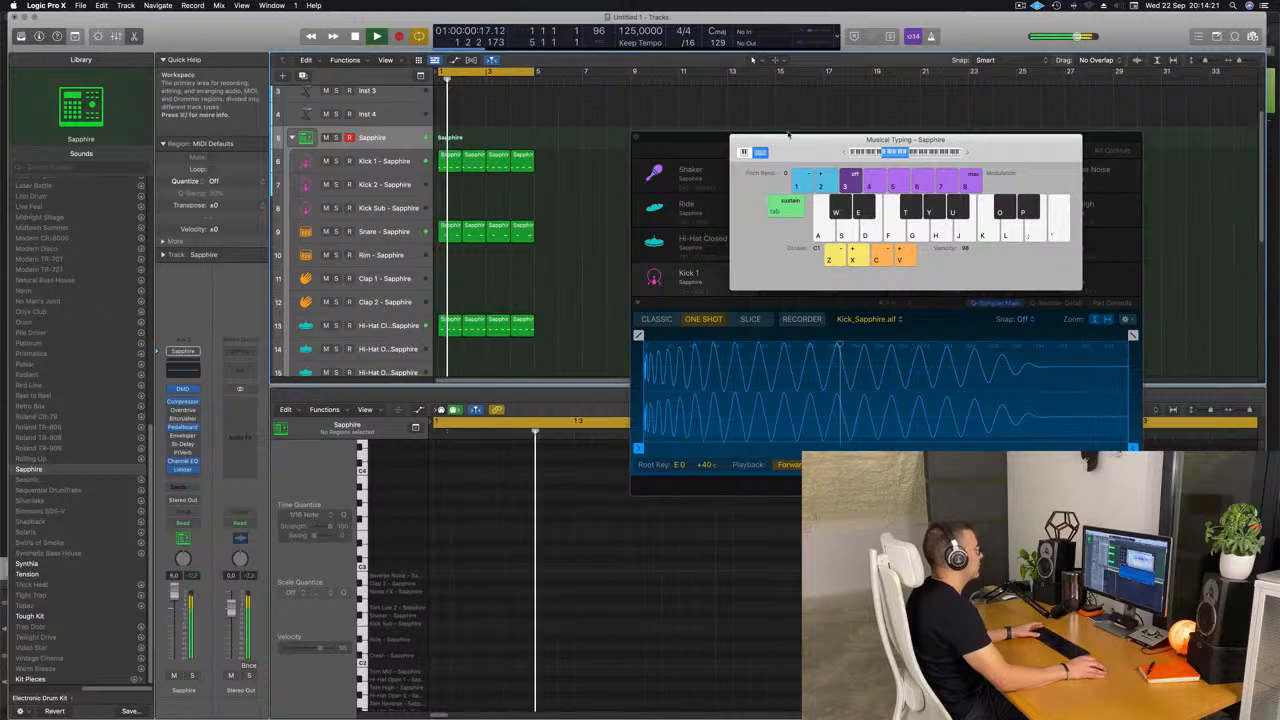
left_click_drag(807, 149, 961, 243)
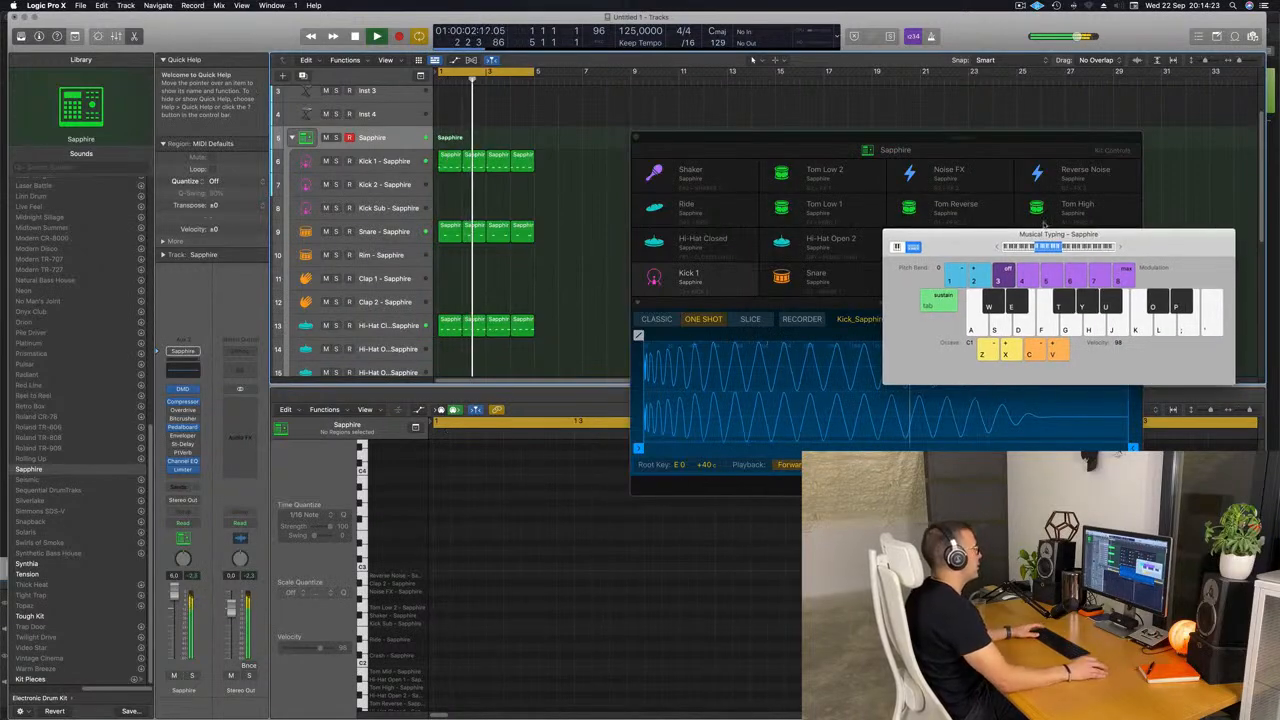
left_click_drag(792, 141, 887, 129)
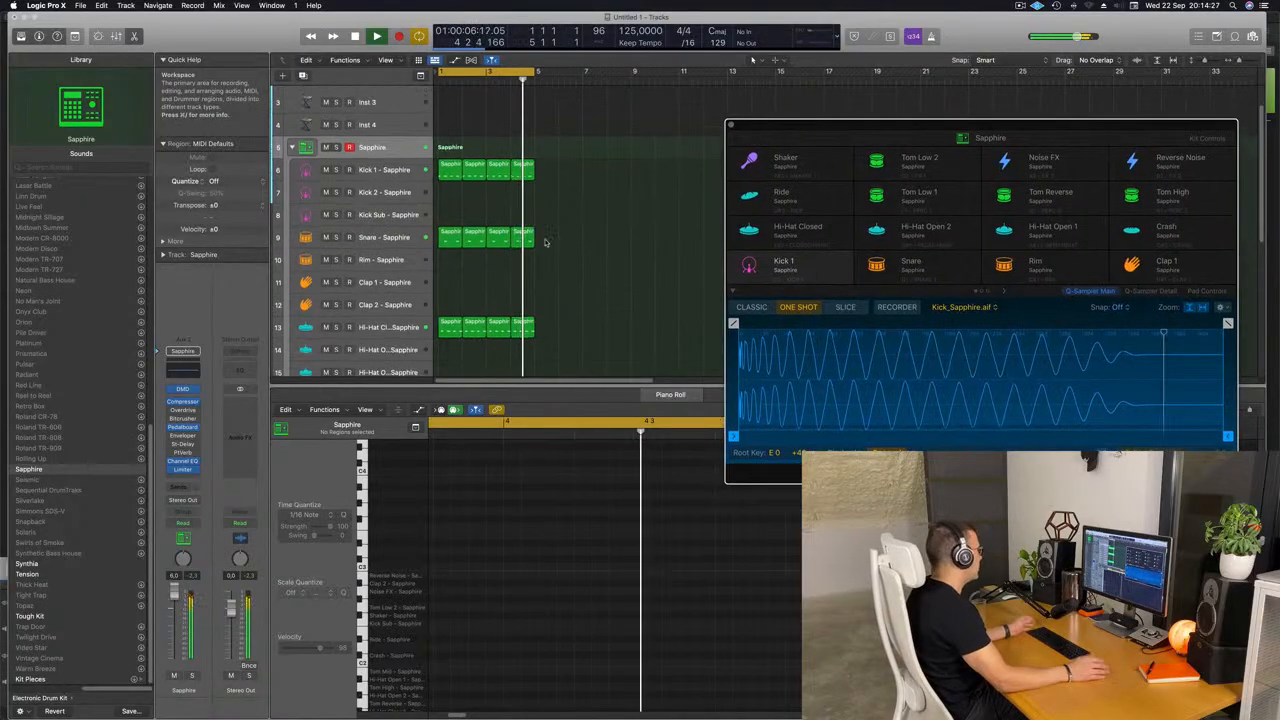
Copy the first Hi-Hat Closed region to the Ride track and move its four notes an eighth note earlier onto the beats.
scroll(620, 240, "down", 3)
scroll(645, 243, "down", 3)
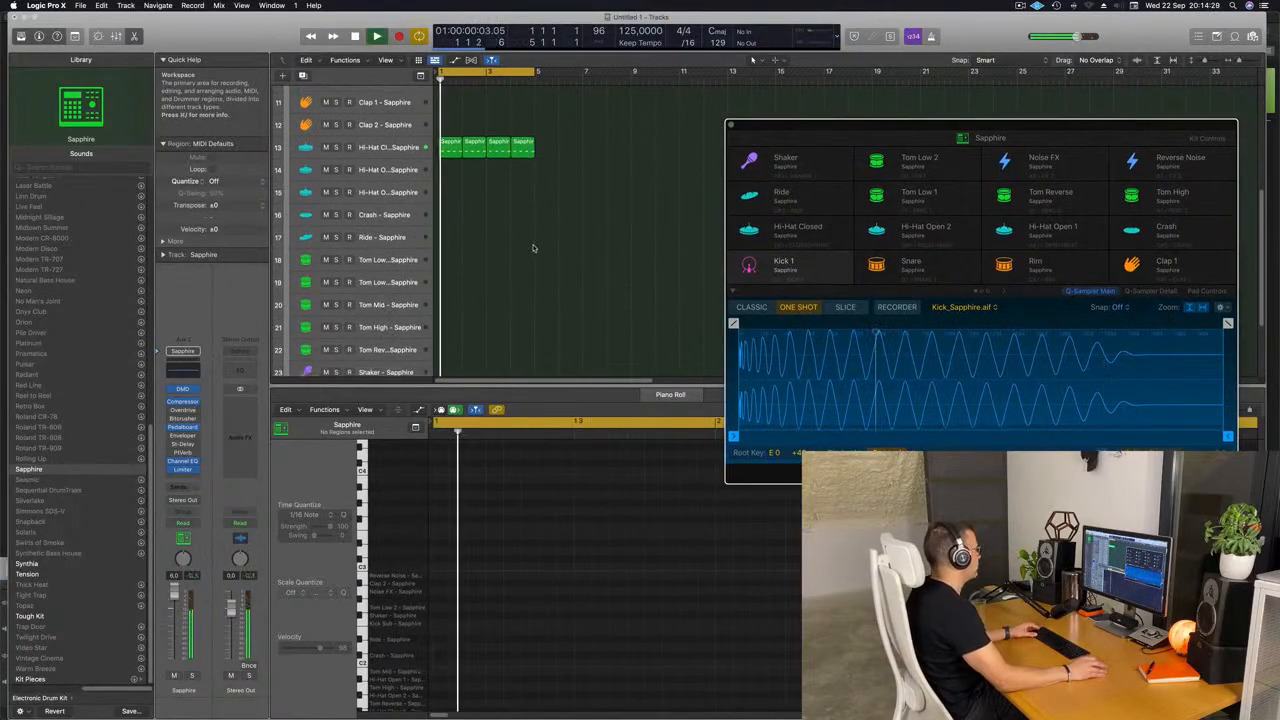
left_click_drag(450, 128, 451, 220)
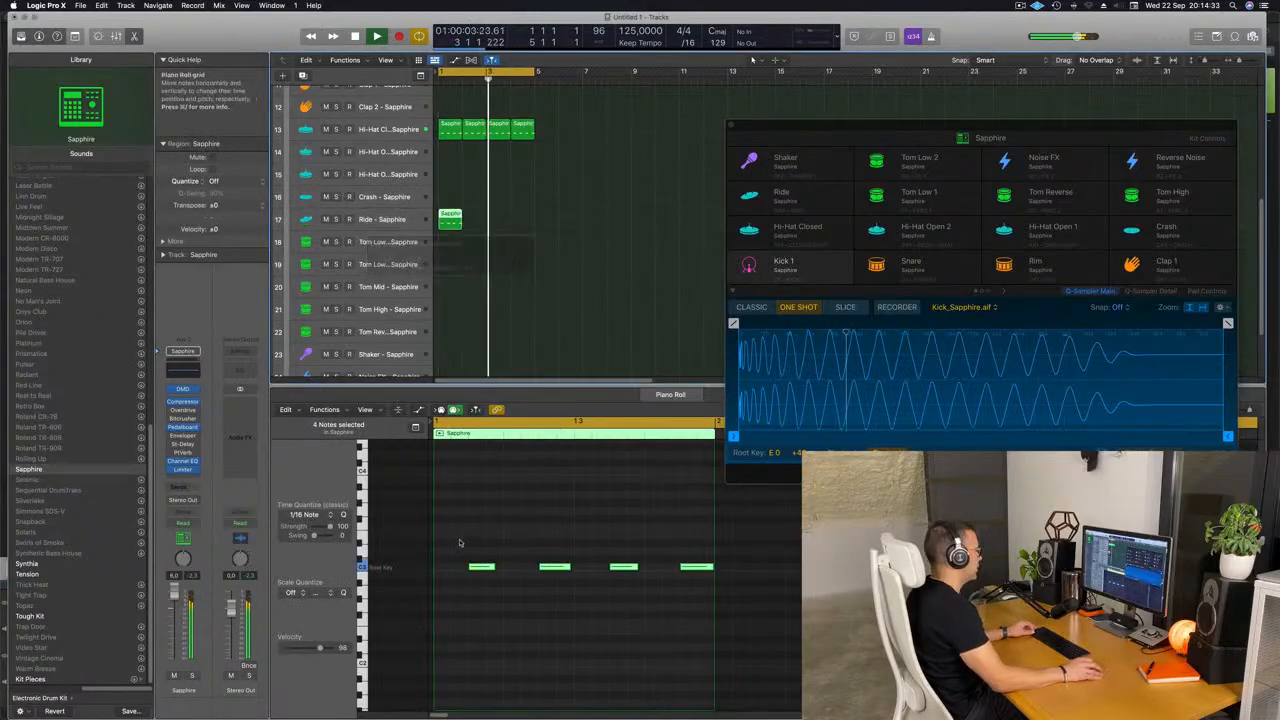
left_click_drag(458, 538, 733, 606)
key("alt+Left")
key("alt+Left")
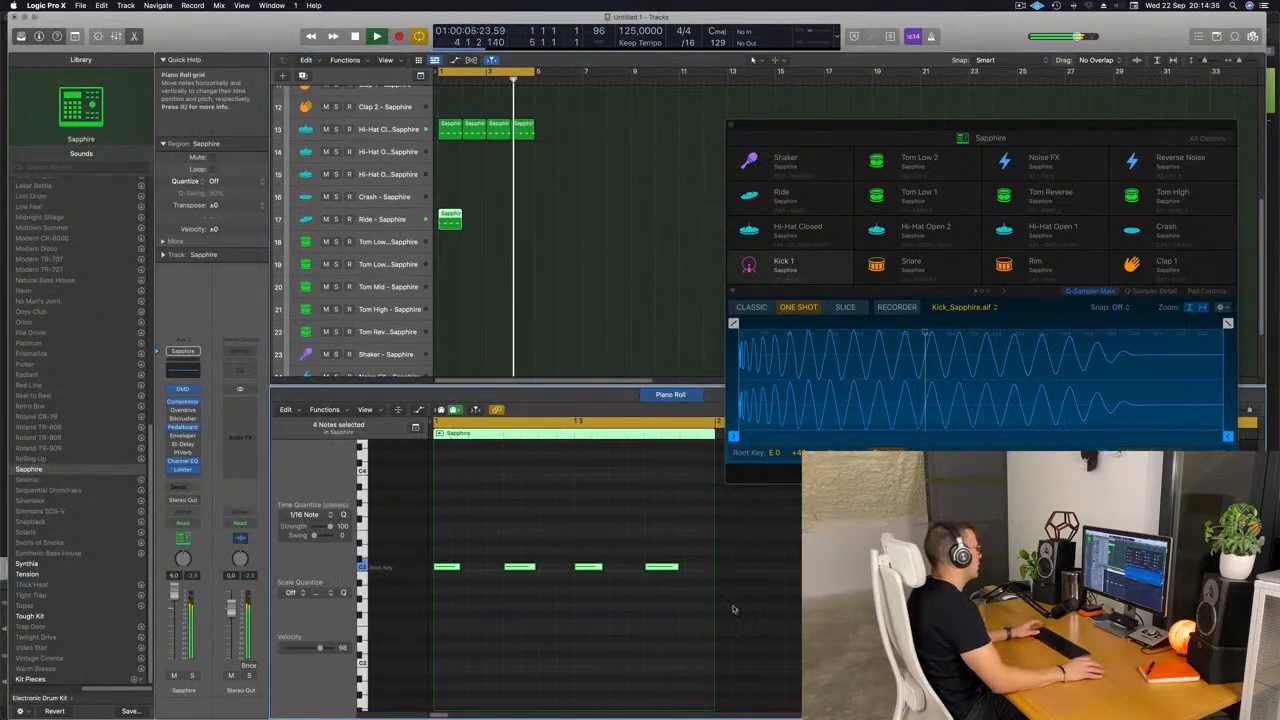
Play the pattern from the start and repeat the one-bar Ride region three times to fill four bars.
key("Return")
key("space")
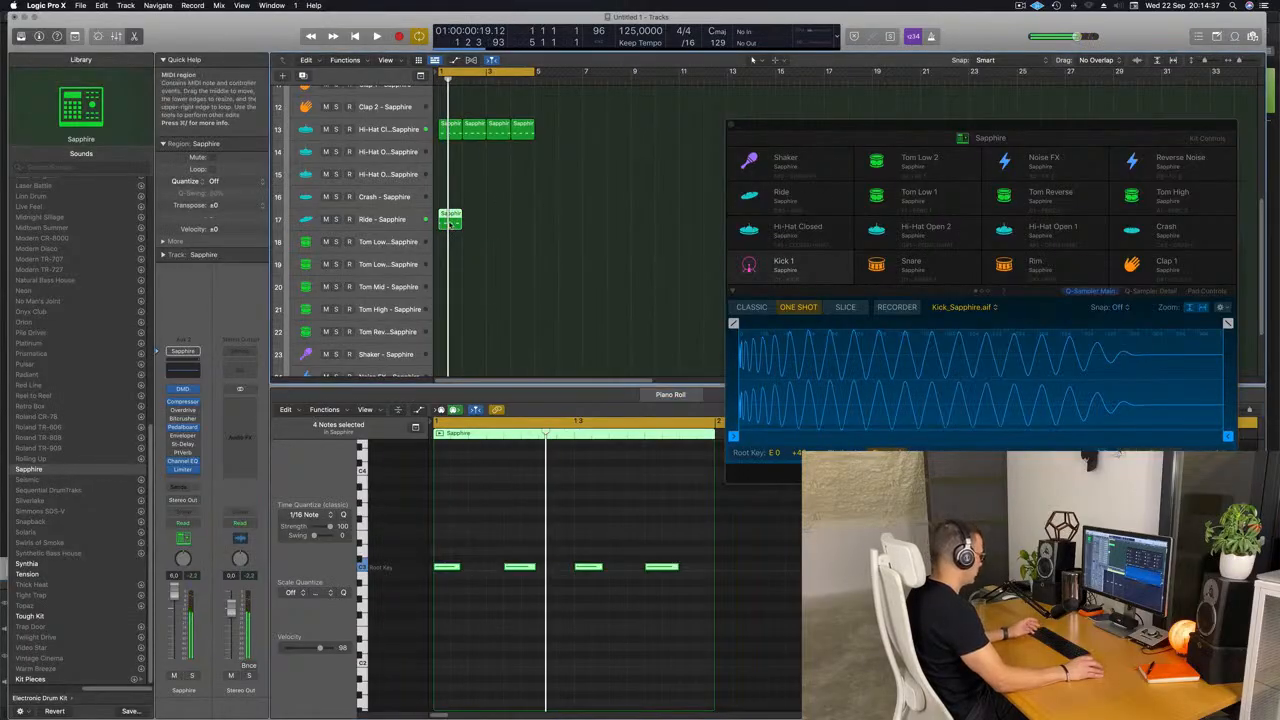
key("super+r")
key("super+r")
key("super+r")
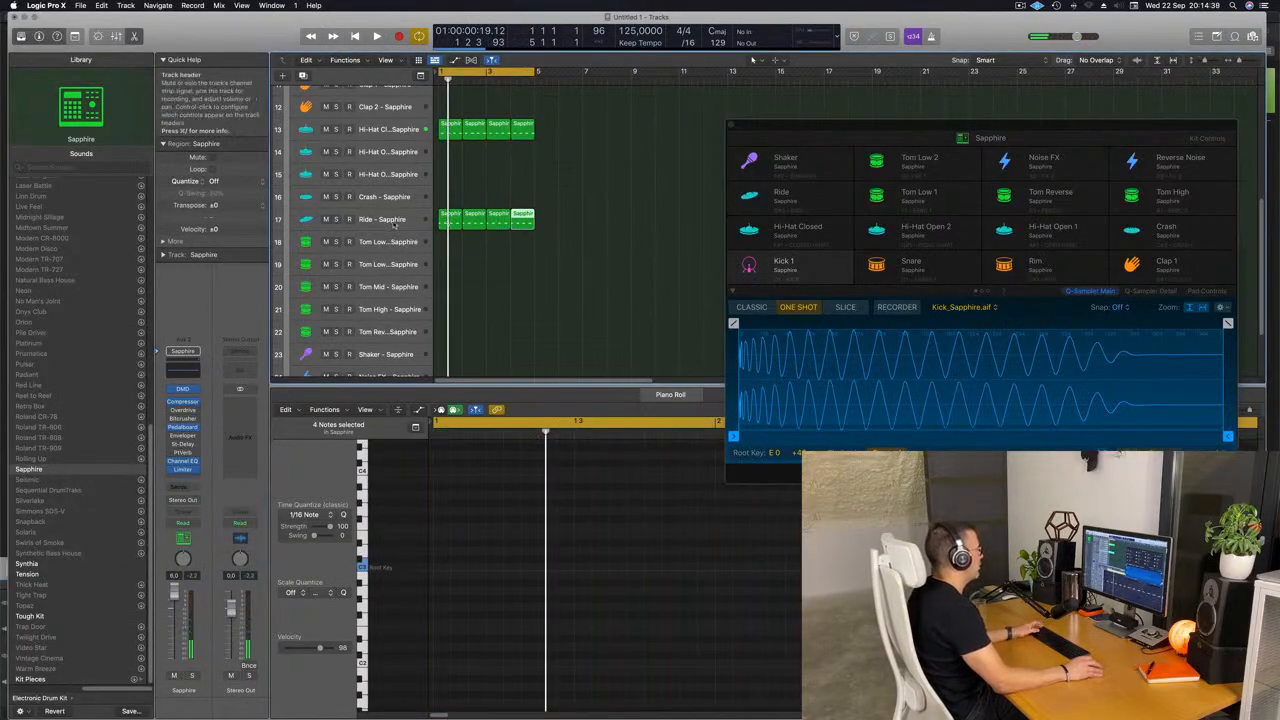
Shorten the Ride sample with a fade-out starting at its beginning and a sample end of about 1.83 s.
left_click(395, 225)
key("space")
left_click_drag(851, 128, 709, 134)
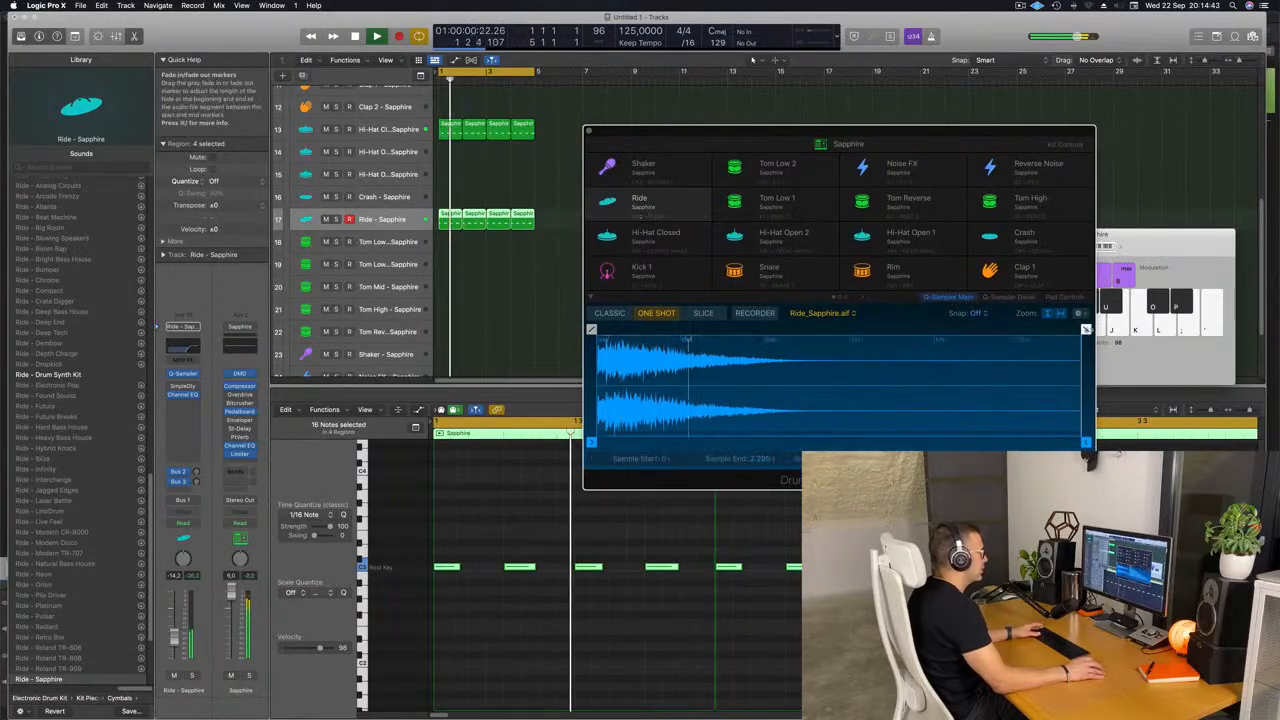
left_click_drag(1086, 329, 630, 329)
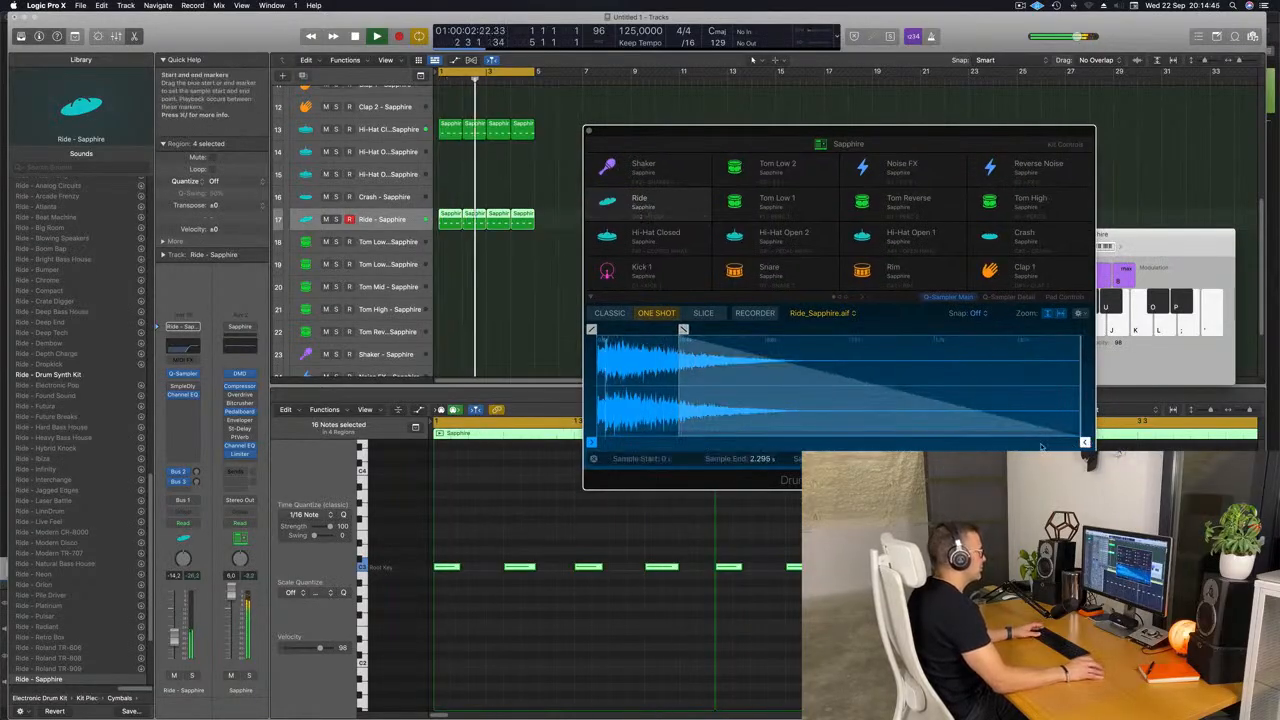
mouse_move(1086, 442)
left_mouse_down()
mouse_move(1028, 446)
mouse_move(1050, 446)
left_mouse_up()
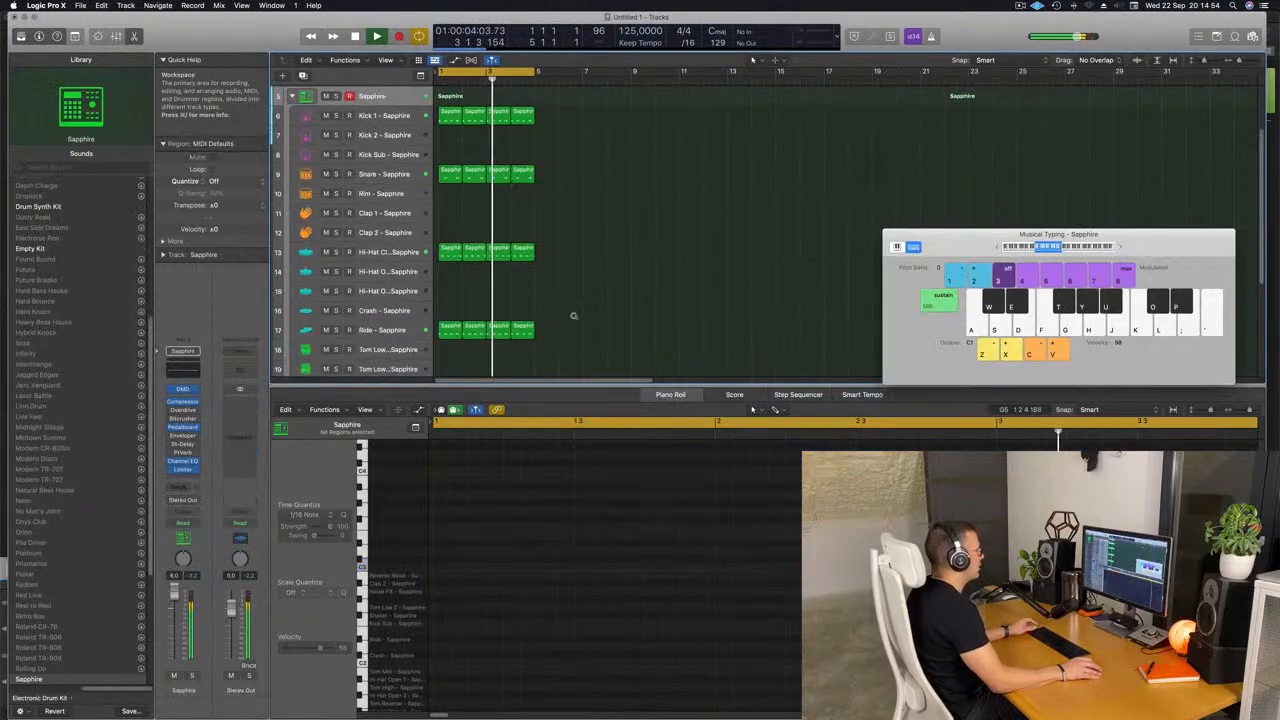
Copy the first Snare region to the Clap 1 track, move its two notes one beat earlier, and play the result.
scroll(573, 316, "down", 1)
scroll(575, 317, "down", 3)
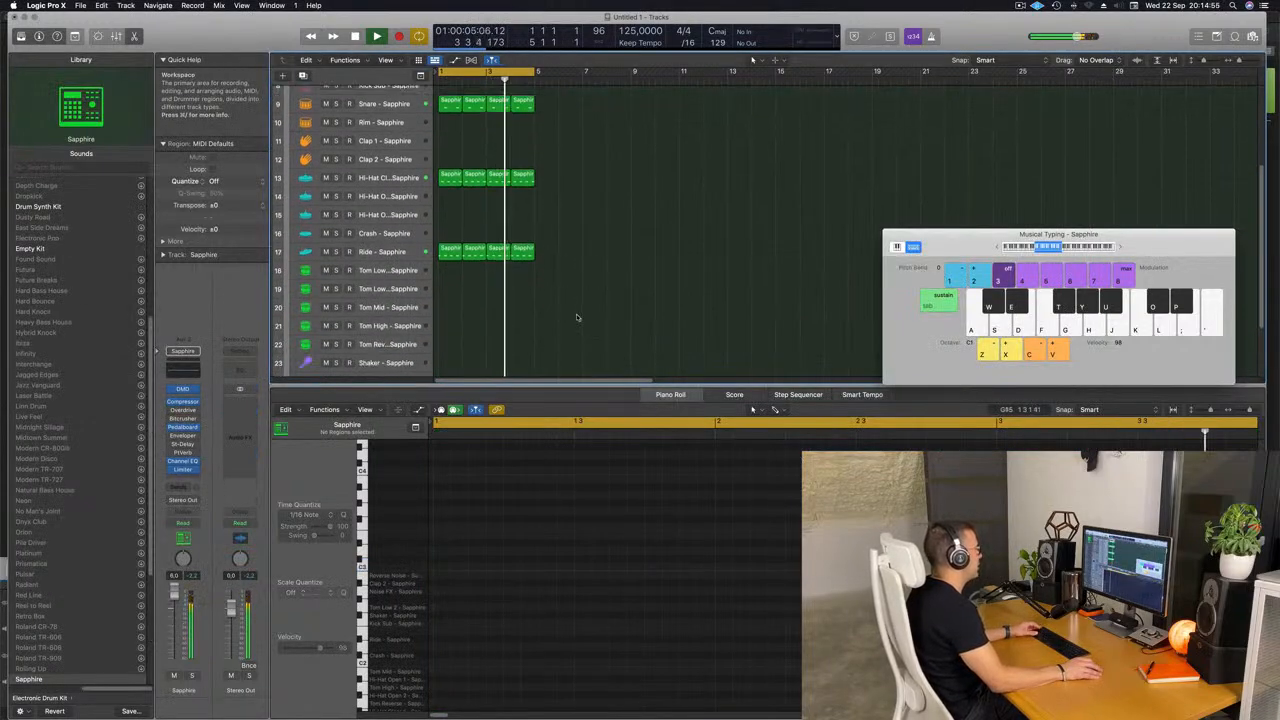
scroll(578, 317, "up", 3)
scroll(610, 270, "down", 4)
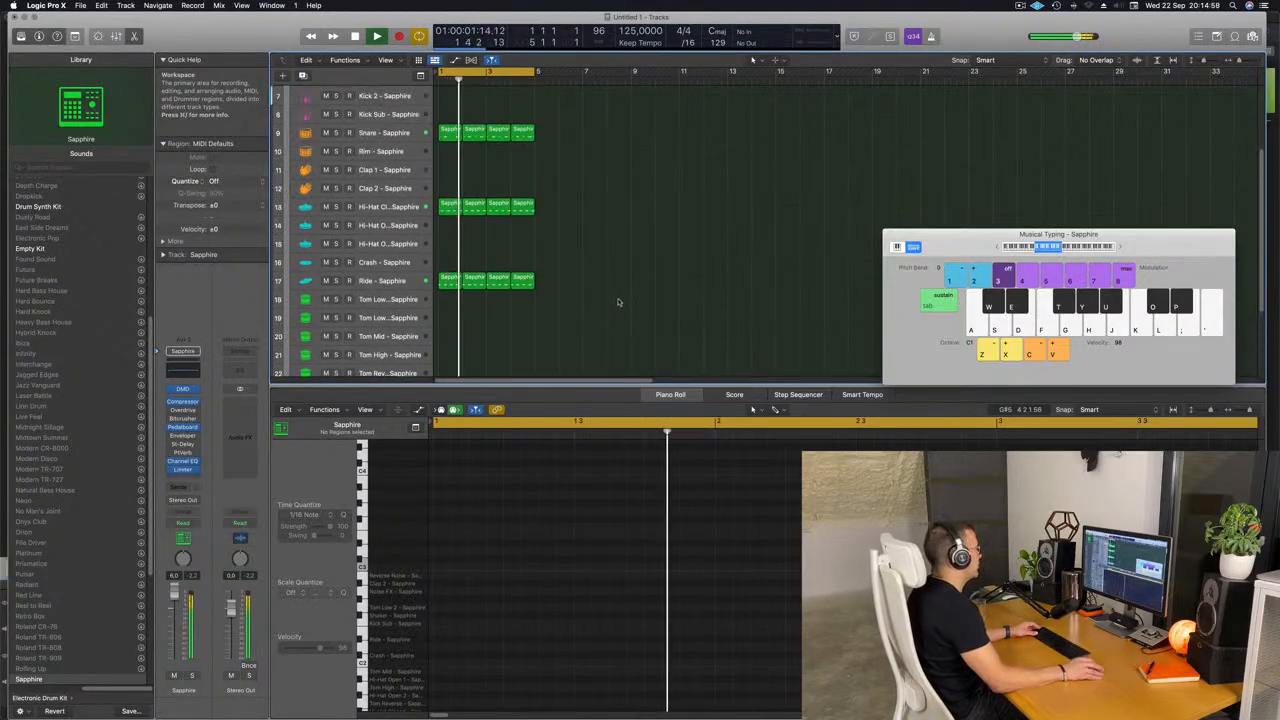
scroll(614, 297, "up", 5)
left_click(447, 287)
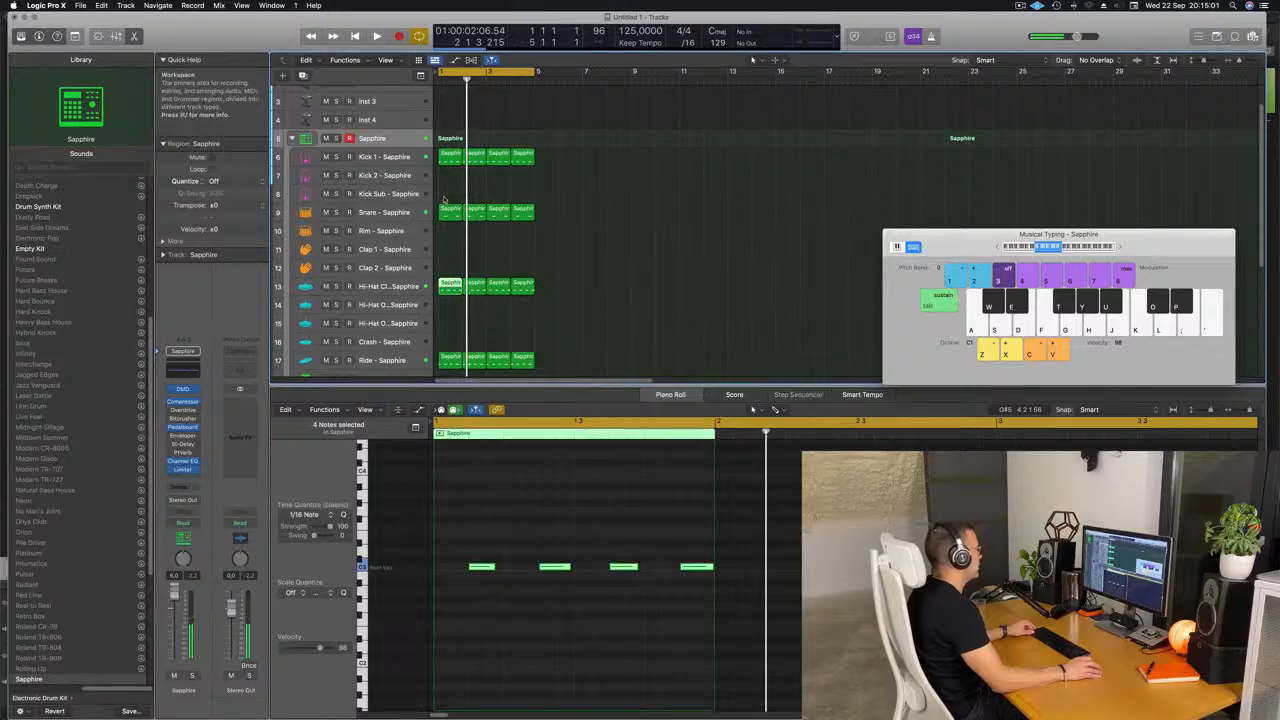
left_click(446, 213)
left_click_drag(447, 213, 450, 249)
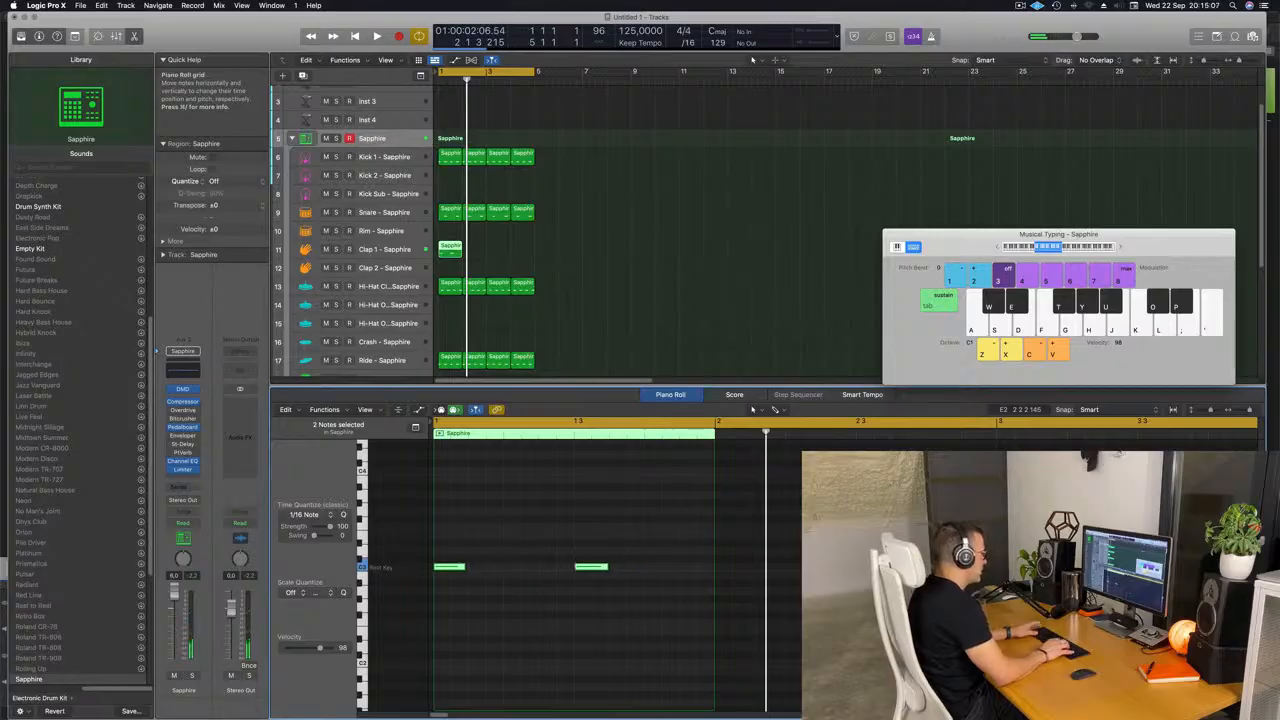
key("space")
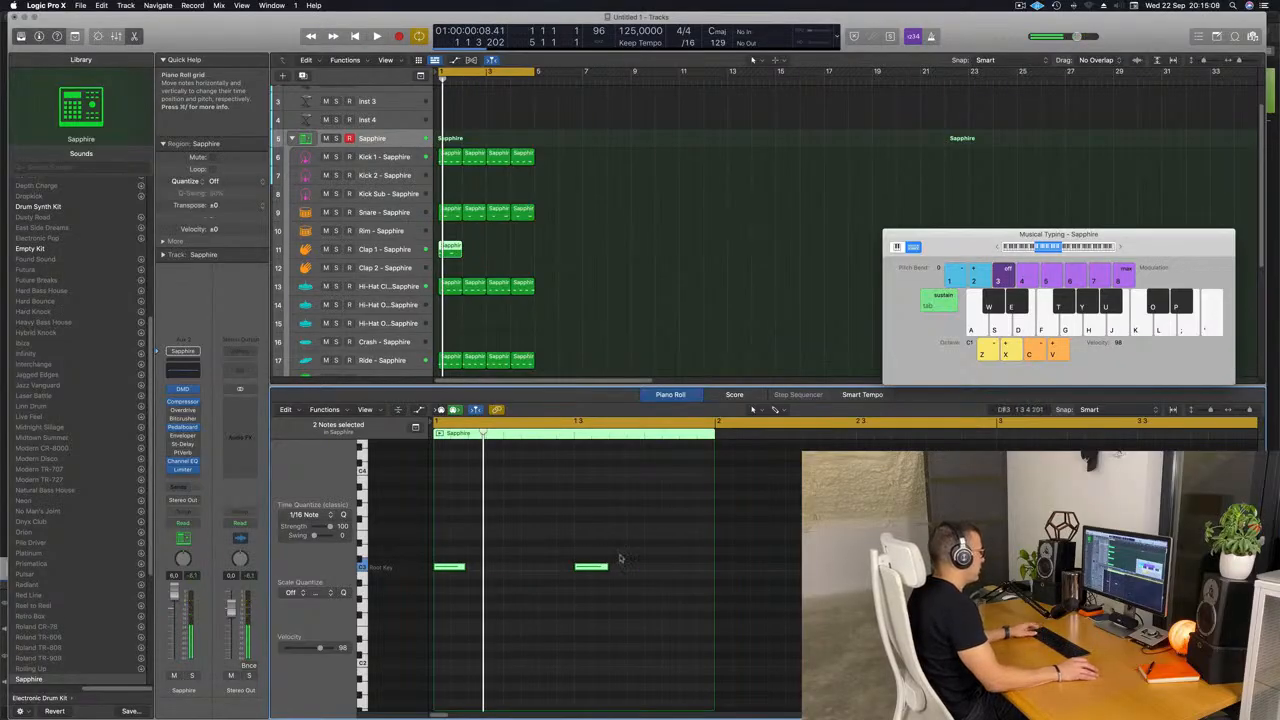
Delete the second note of the Clap 1 region, keeping the one on beat 1, and replay the pattern.
left_click_drag(640, 543, 444, 596)
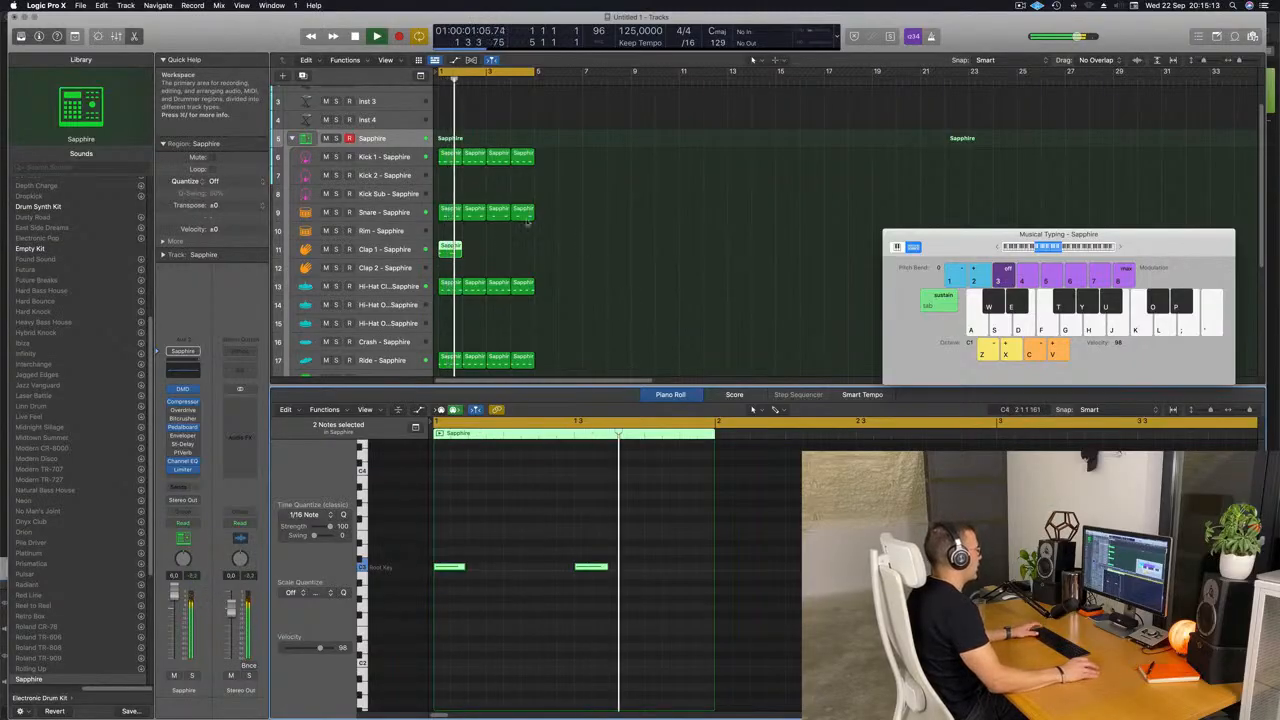
key("space")
left_click(603, 569)
key("BackSpace")
key("space")
key("space")
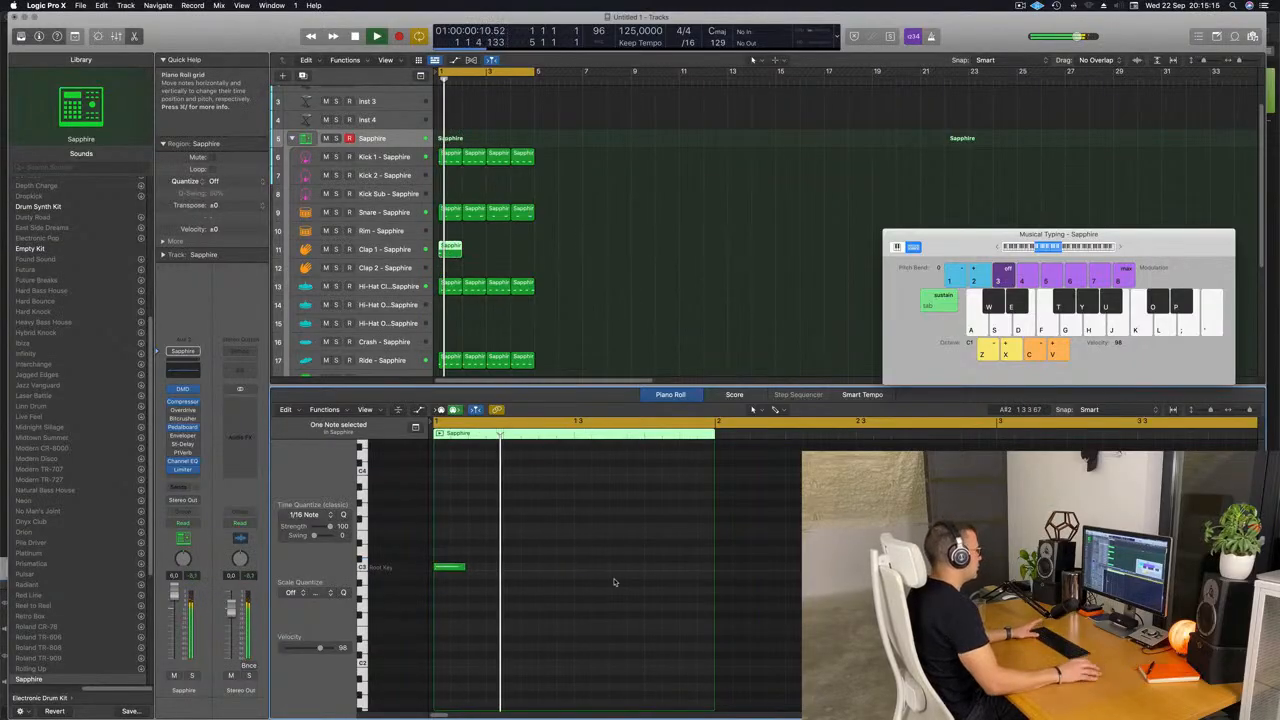
key("space")
key("space")
Move the Clap 1 region to the Clap 2 track and repeat it three times to fill four bars.
key("space")
left_click_drag(452, 248, 493, 260)
key("space")
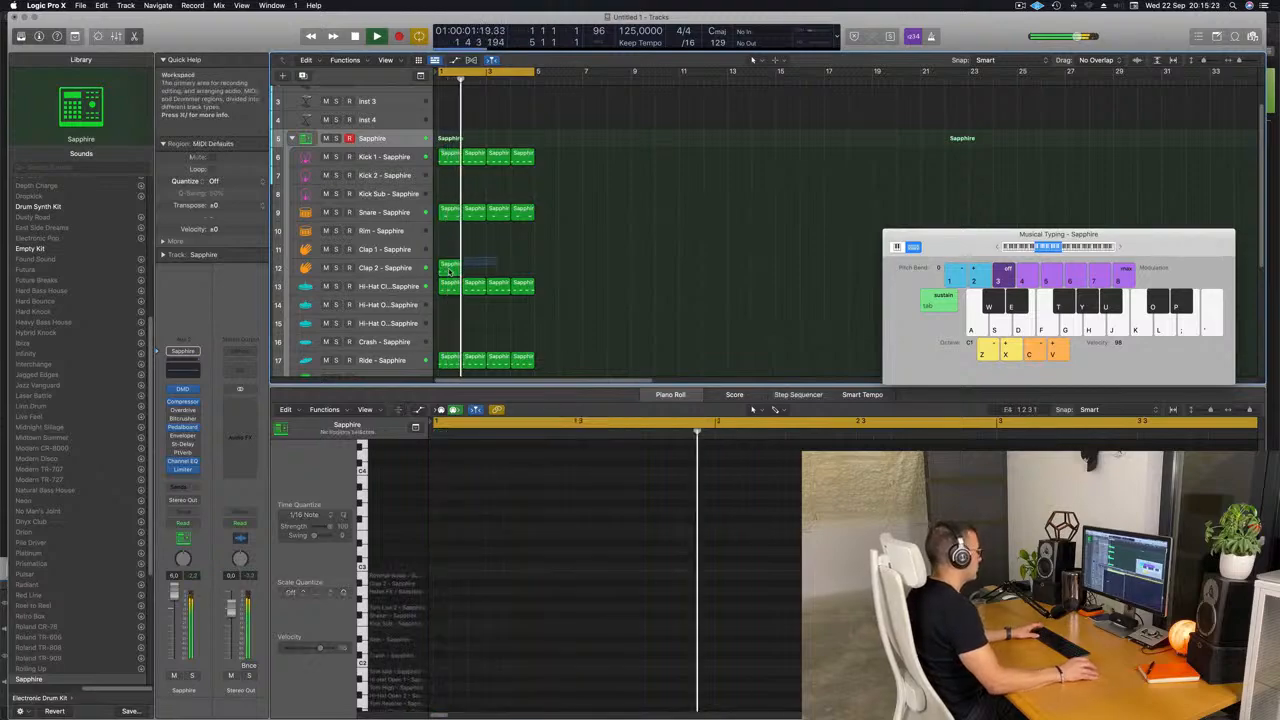
key("super+r")
key("super+r")
key("super+r")
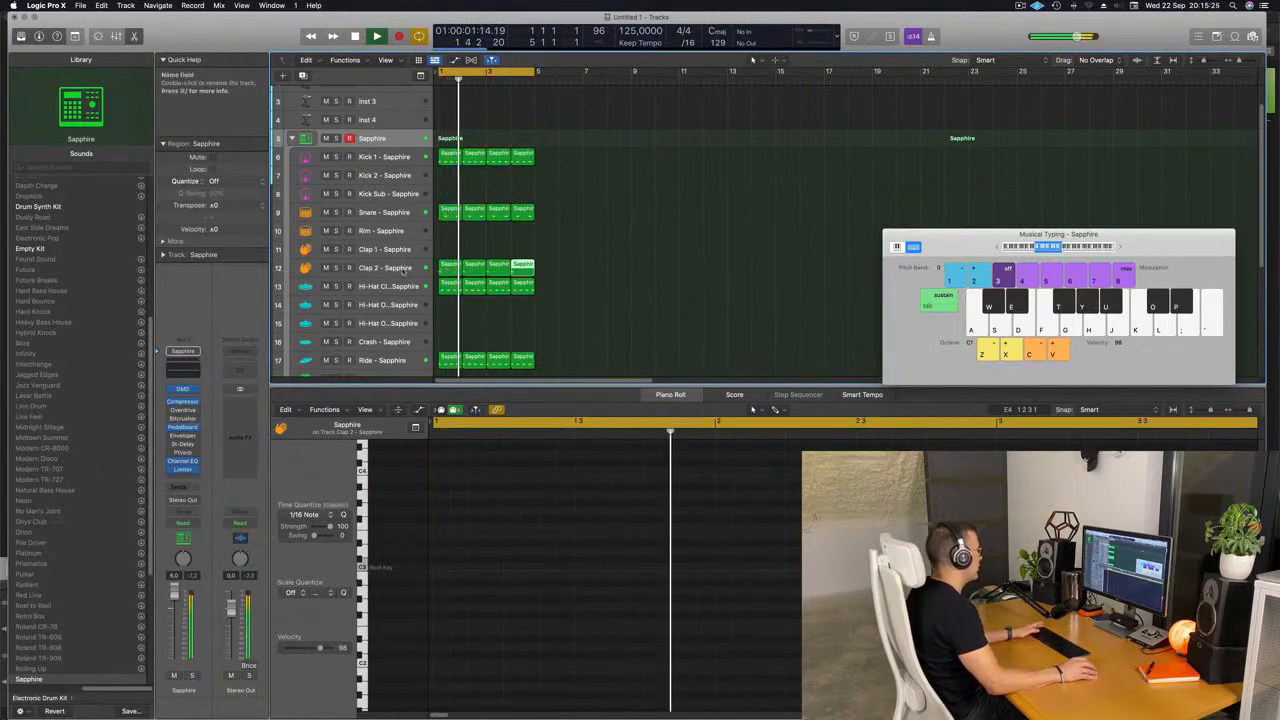
Select the Clap 2 track and adjust its Bus 2 reverb send level during playback.
left_click(384, 268)
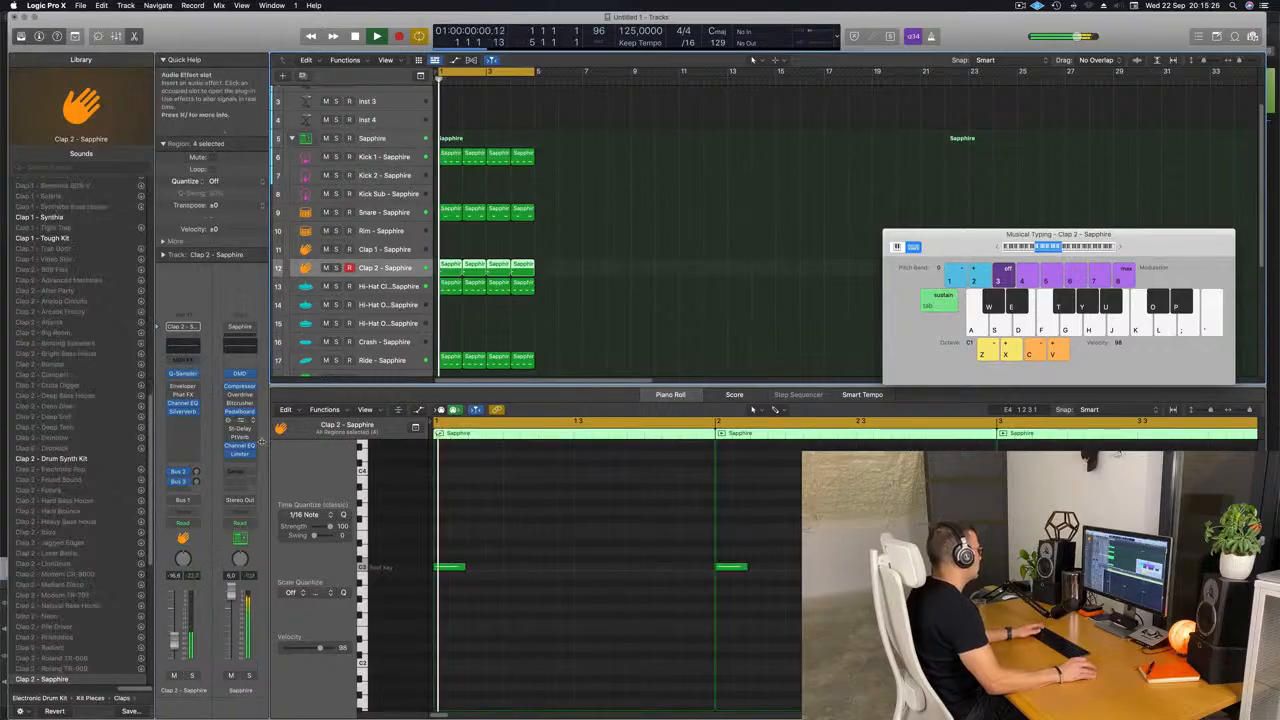
left_click(196, 472)
key("space")
key("space")
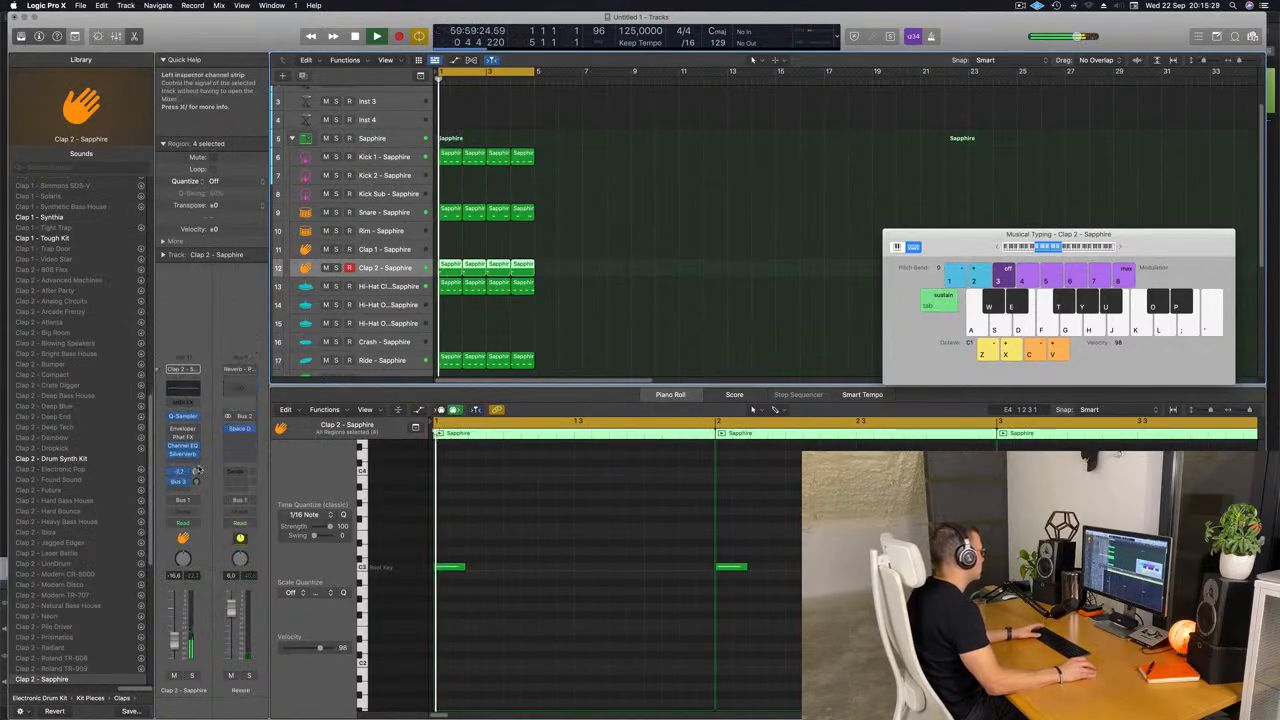
key("space")
Raise the Clap 2 track's Bus 3 delay send, bypass its SilverVerb effect, and listen to the result.
key("space")
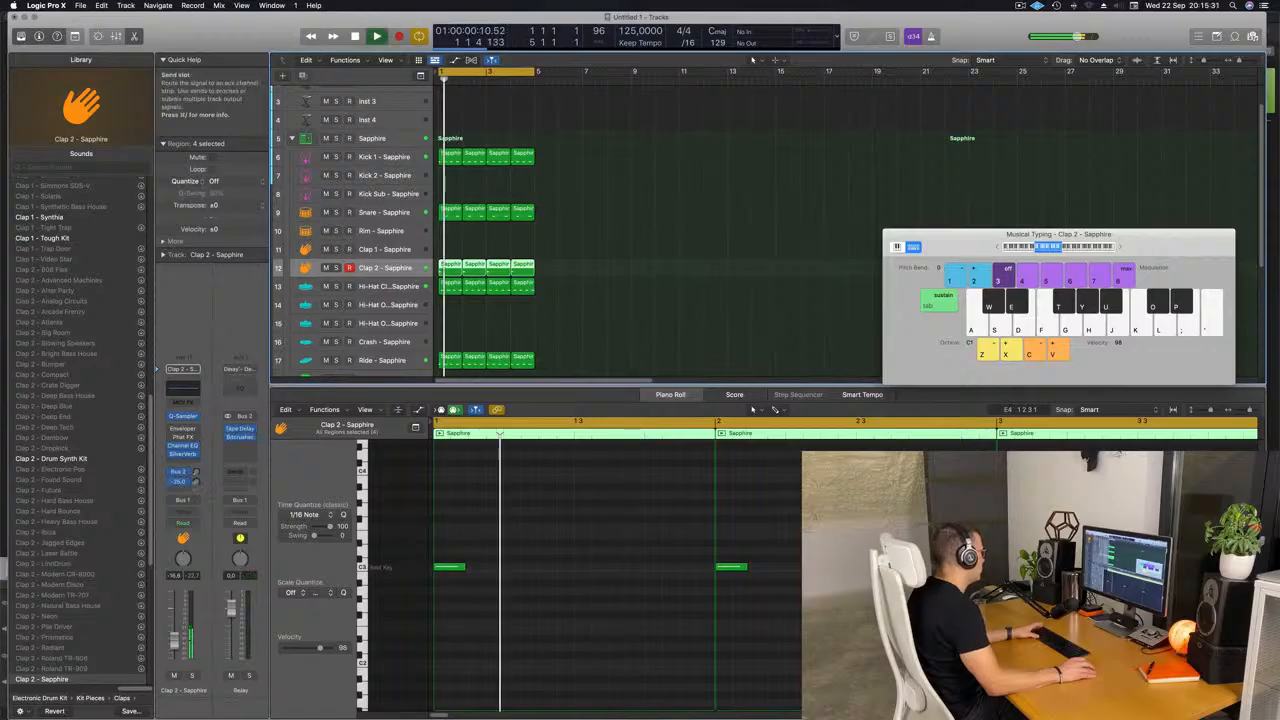
key("space")
key("space")
left_click_drag(196, 482, 169, 459)
key("space")
key("space")
key("space")
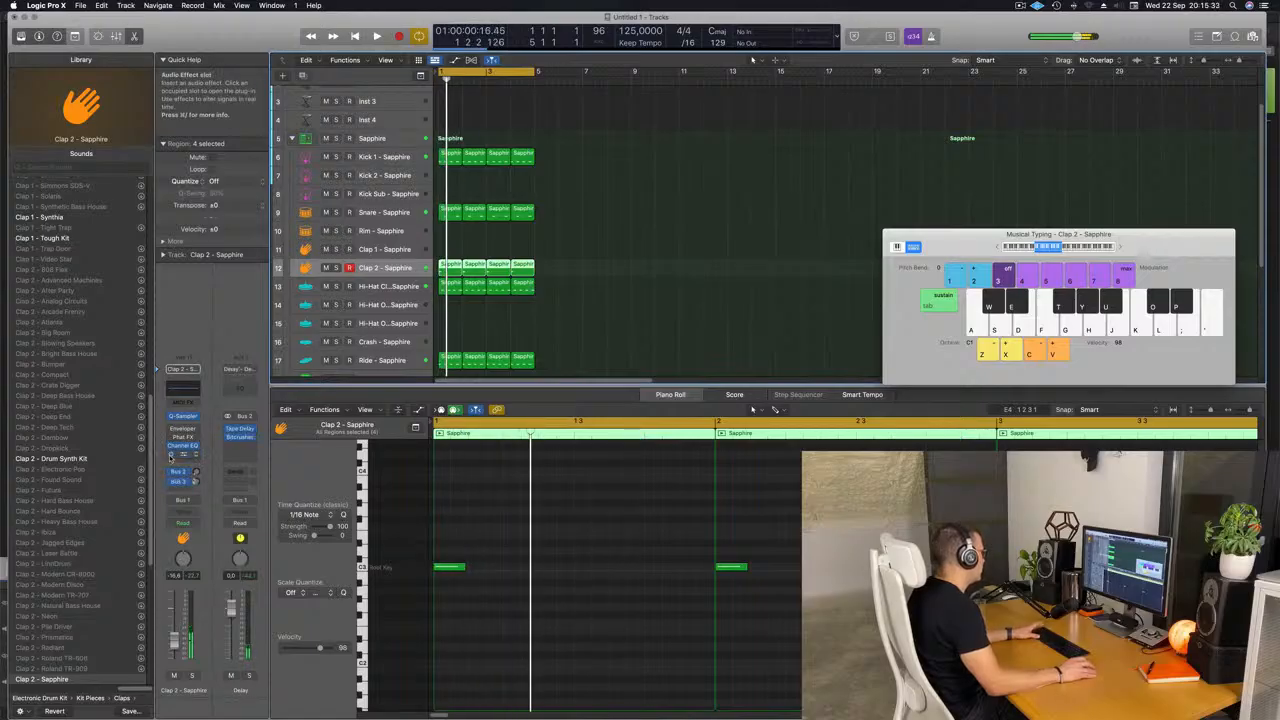
key("space")
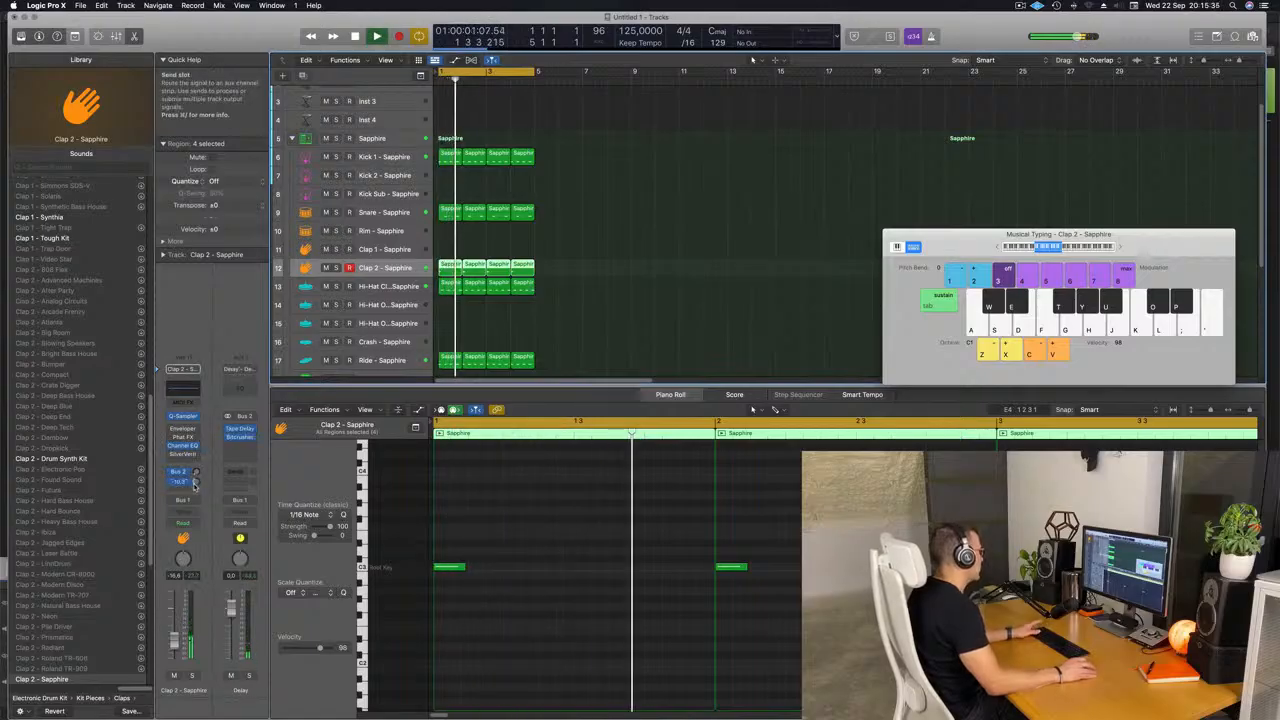
left_click(711, 272)
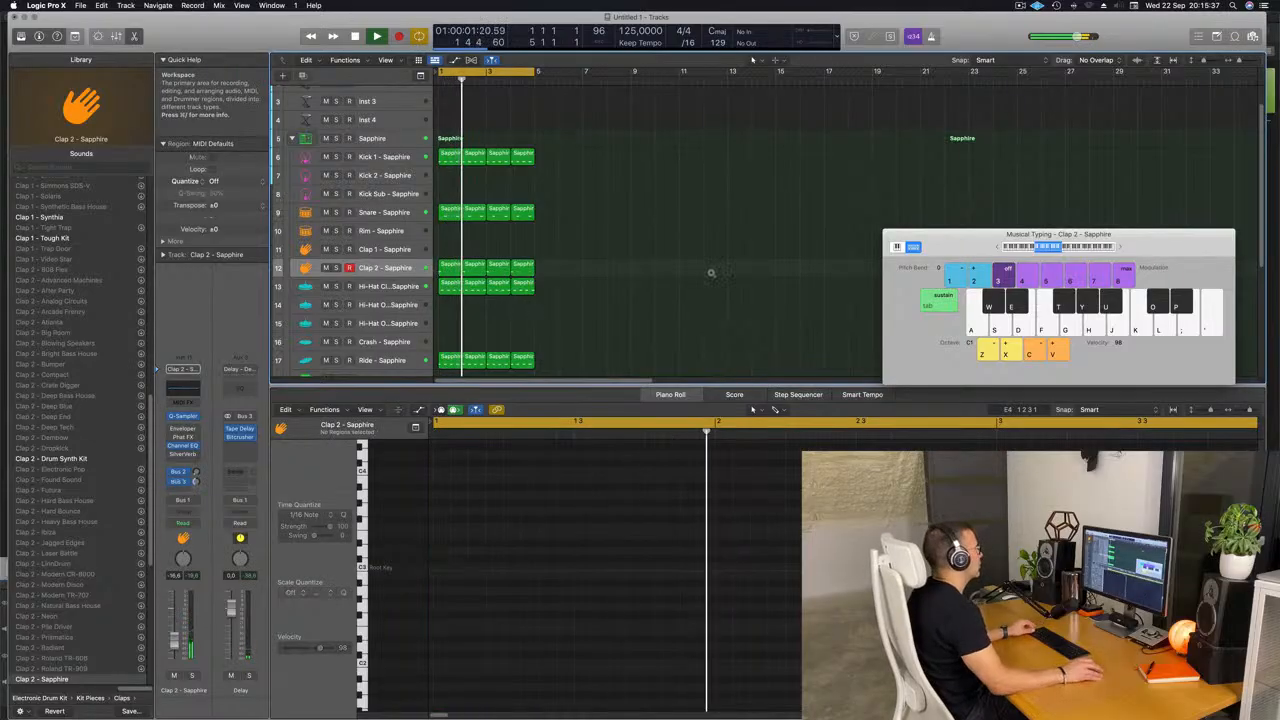
Delete the second and fourth Clap 2 regions so the clap plays only in bars 1 and 3.
scroll(461, 212, "down", 3)
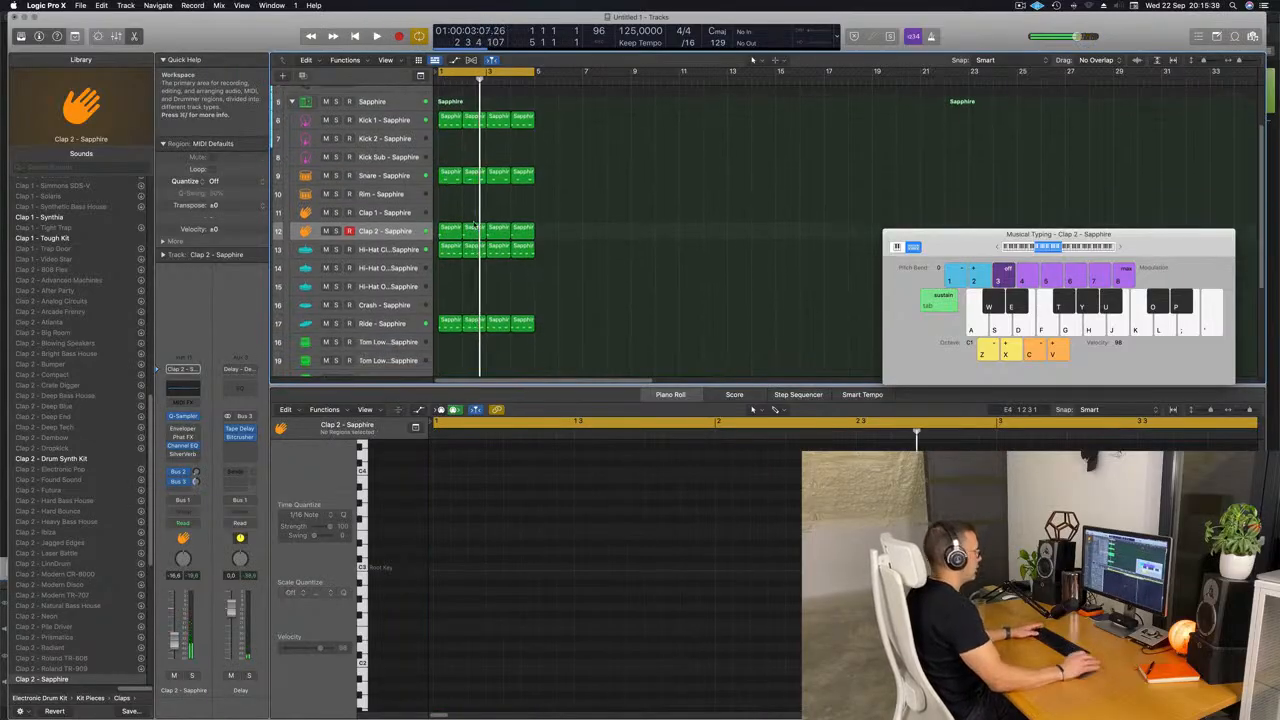
left_click(474, 226)
key("Delete")
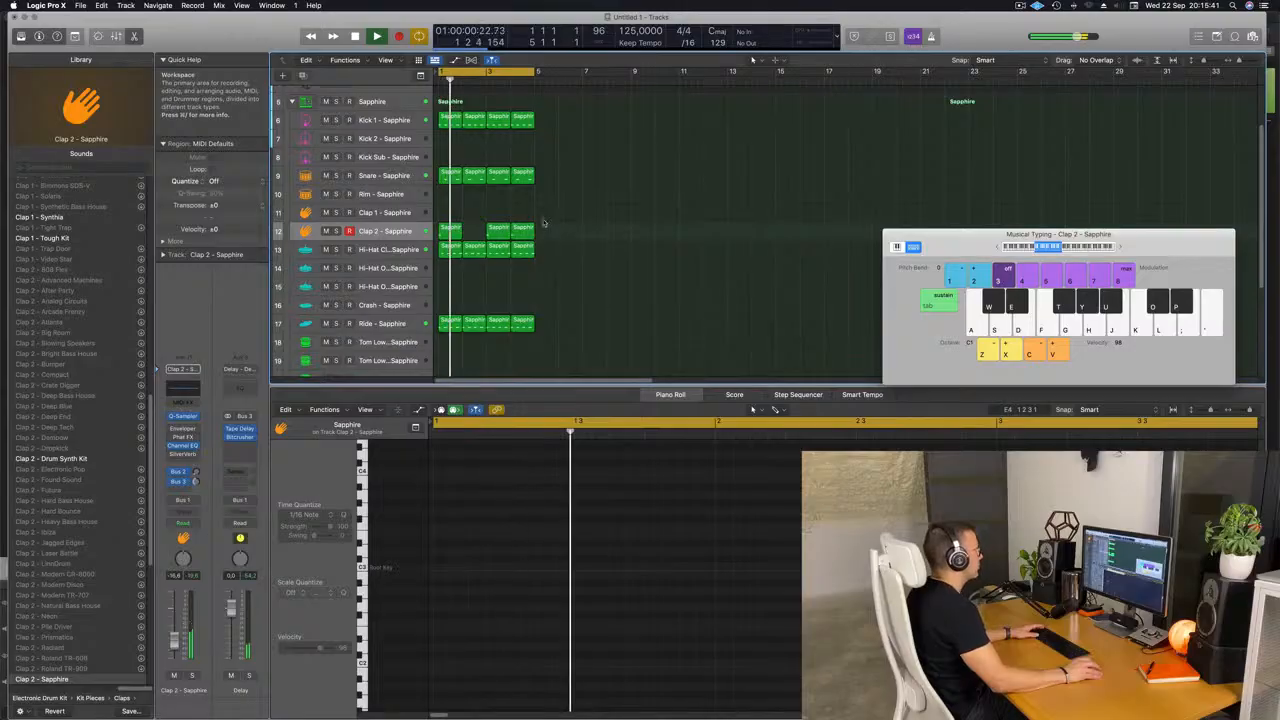
left_click(524, 229)
key("Delete")
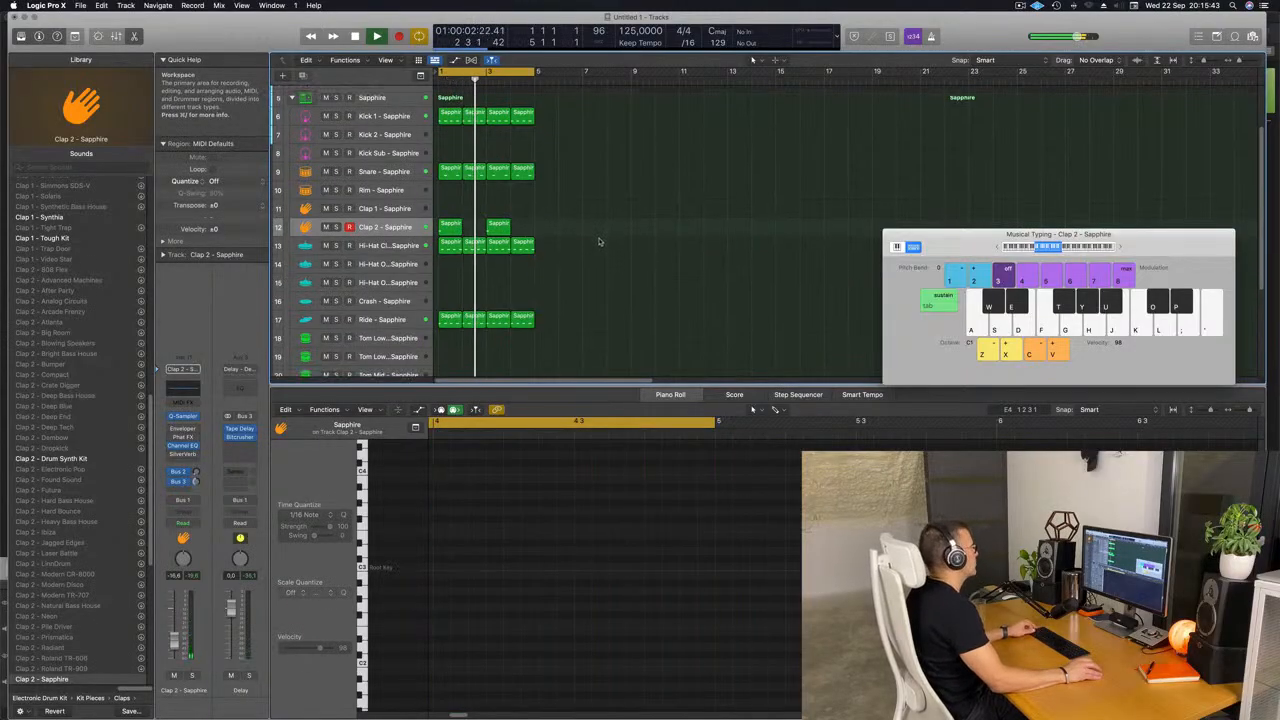
Stop playback and copy the first Clap 2 region to the Crash track at bar 1.
scroll(596, 241, "down", 3)
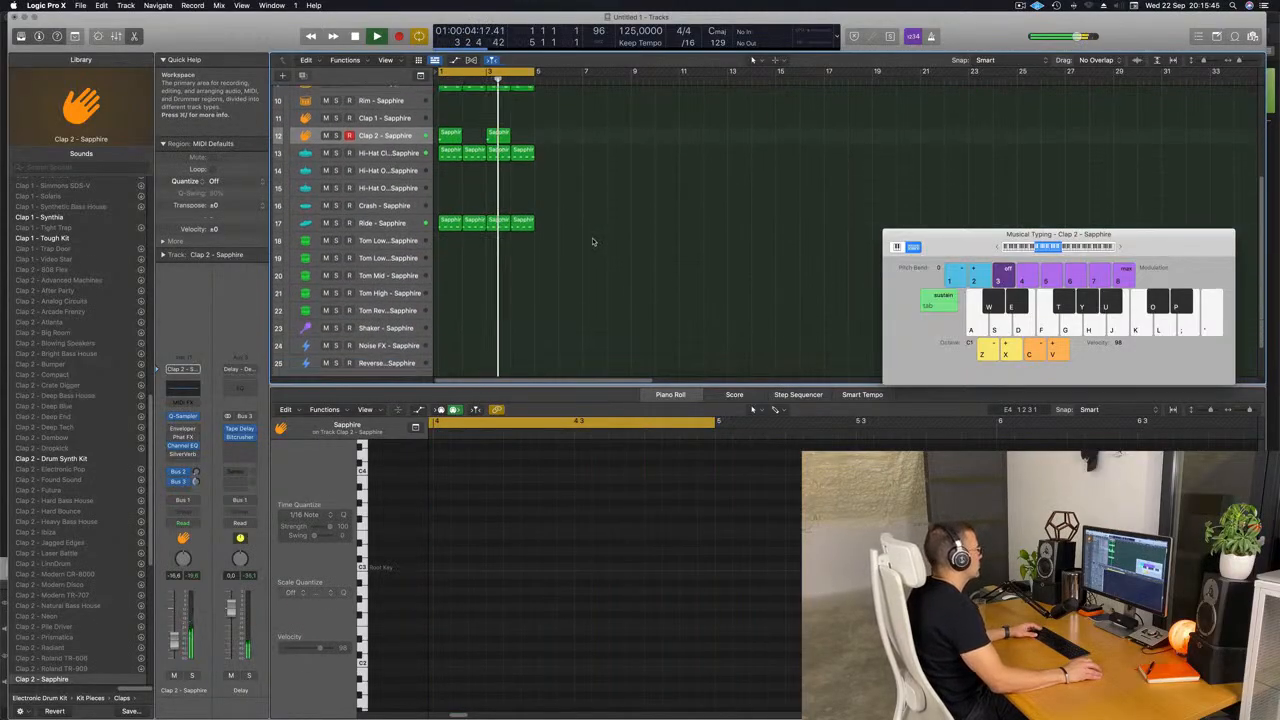
scroll(594, 241, "up", 3)
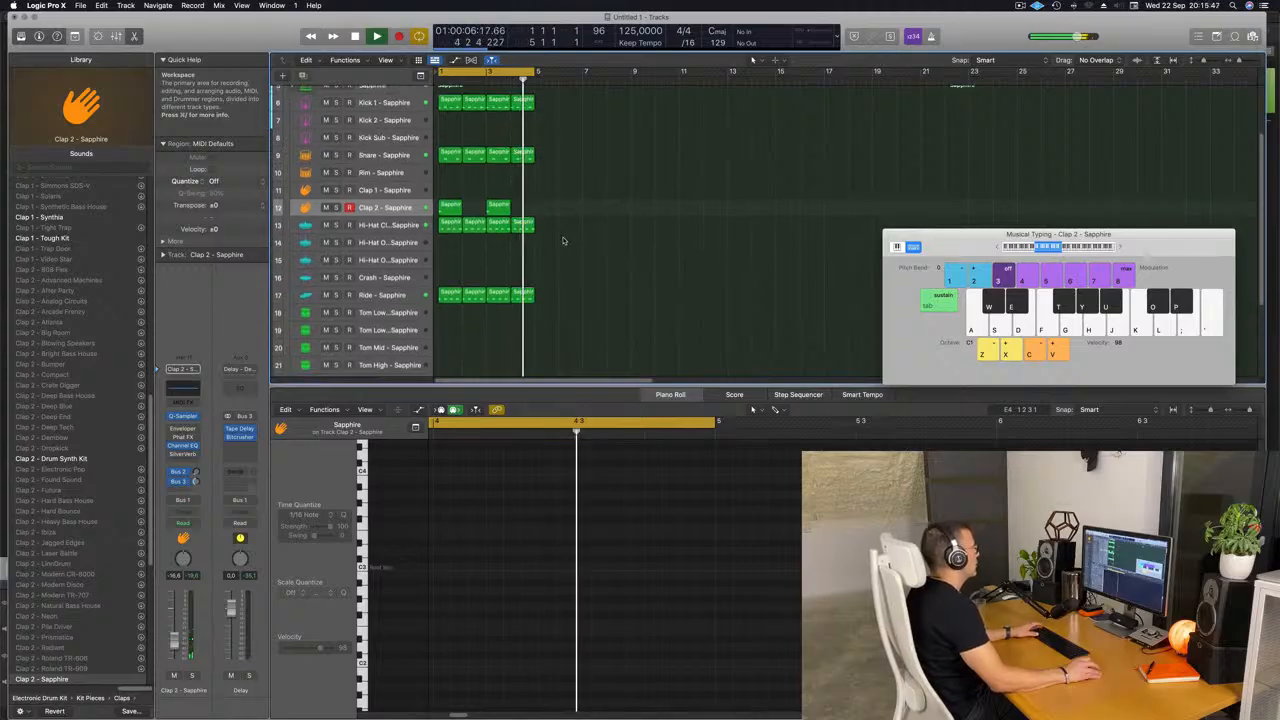
left_click(447, 207)
key("space")
left_click_drag(447, 207, 441, 280)
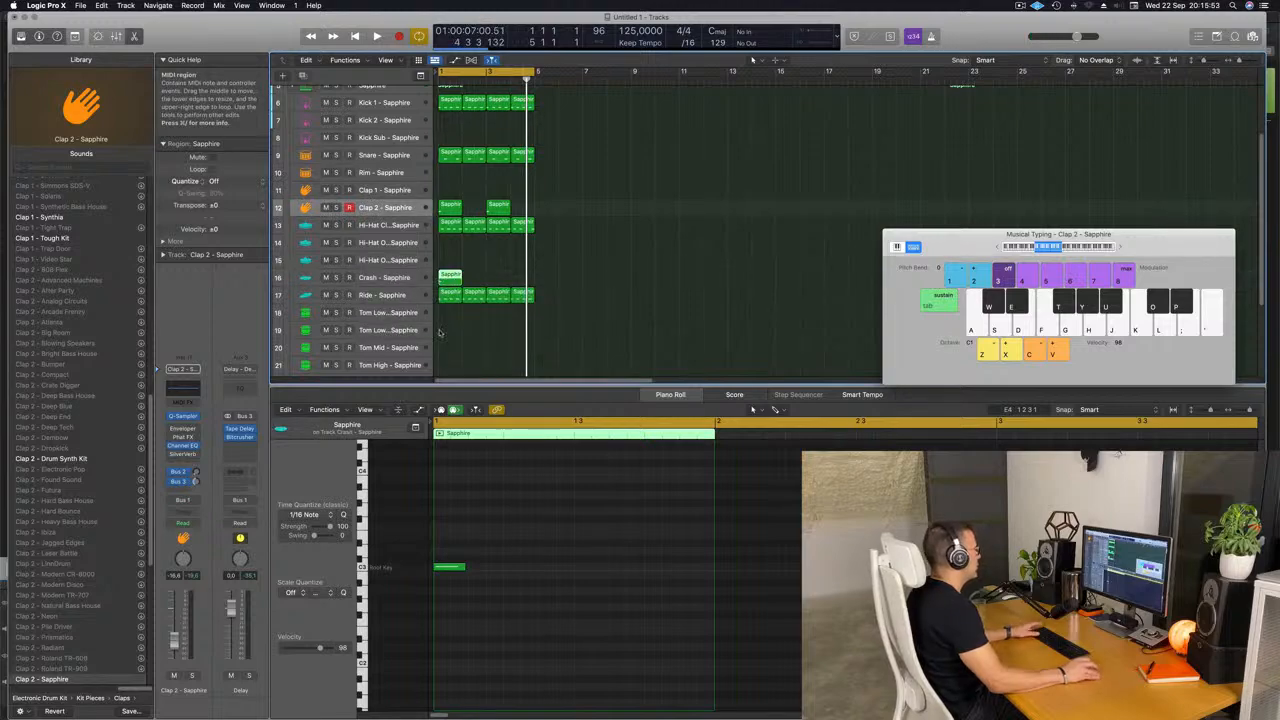
Try the Crash note one octave higher during playback, and return it to C3.
key("space")
left_click_drag(452, 543, 478, 597)
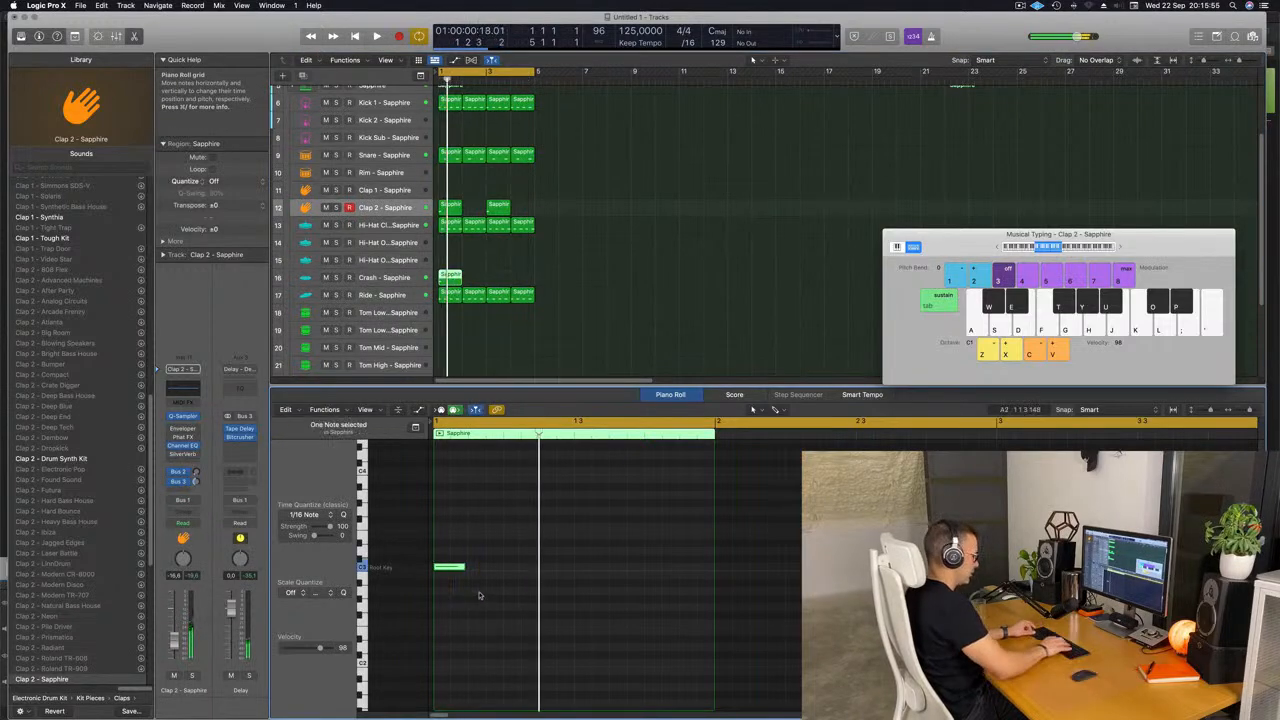
key("alt+shift+Up")
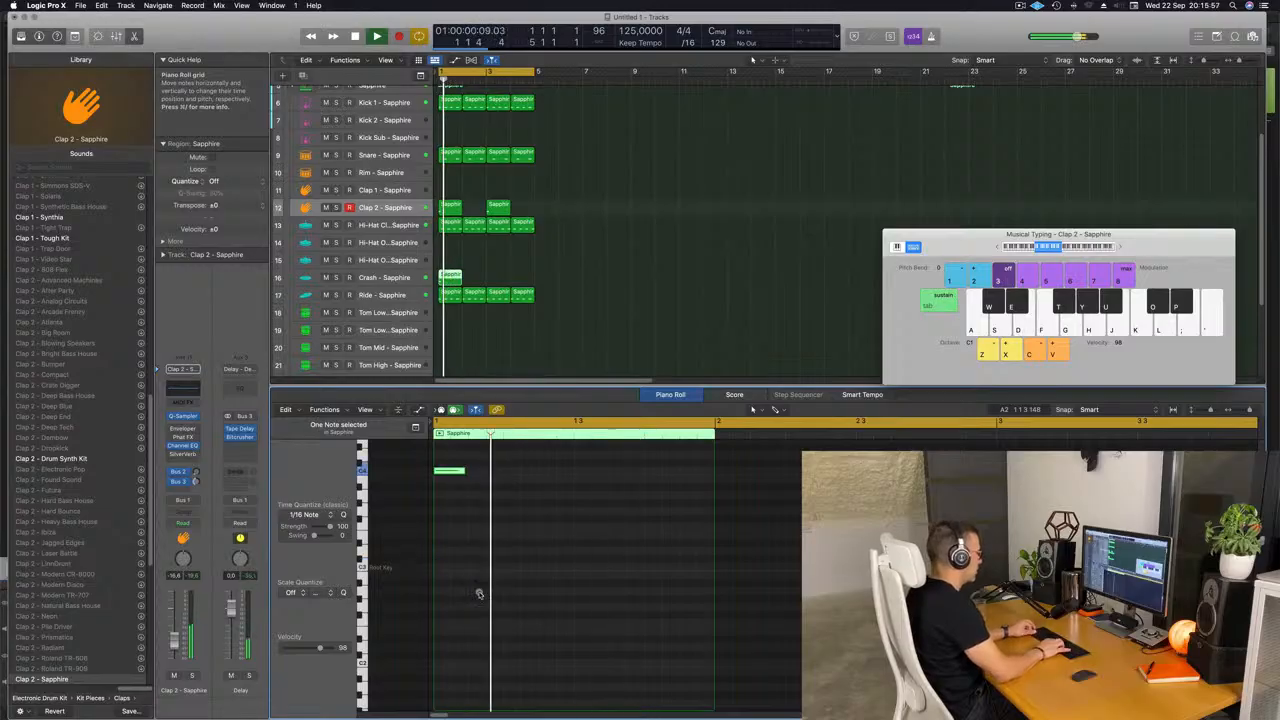
key("alt+shift+Down")
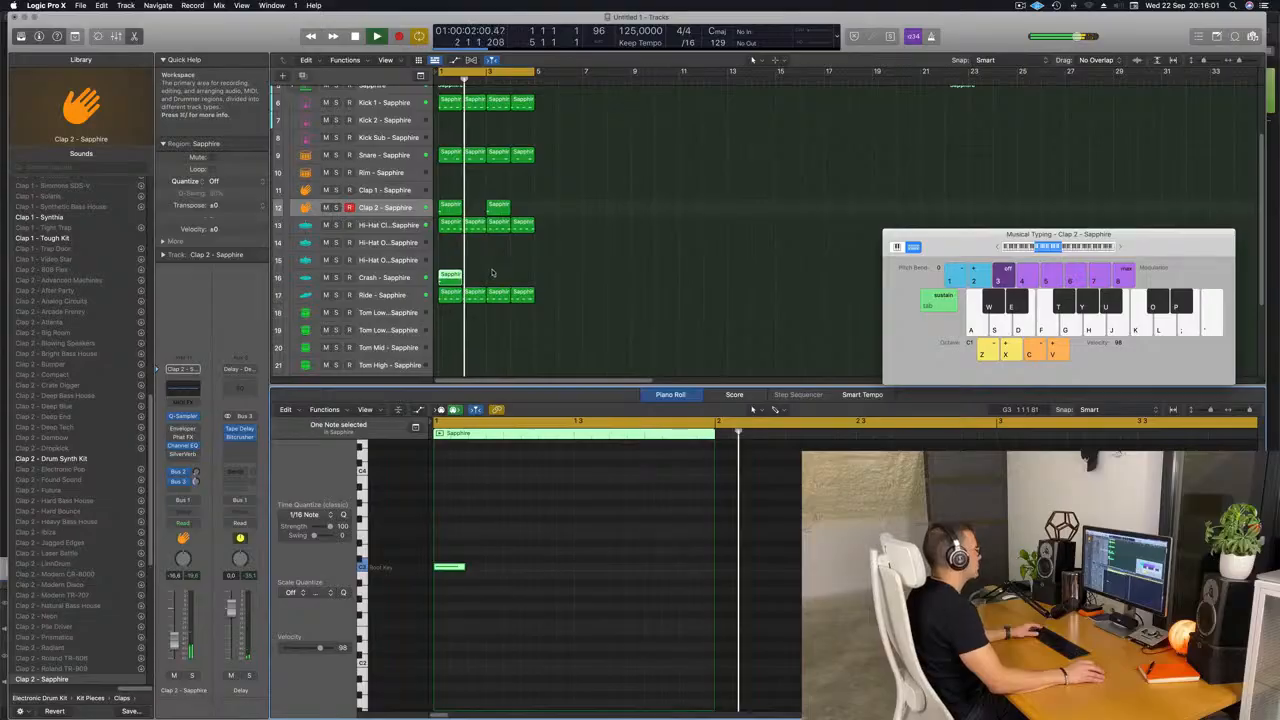
Copy the first Ride region to the Tom Low 1 track and delete its first three notes.
scroll(575, 287, "up", 2)
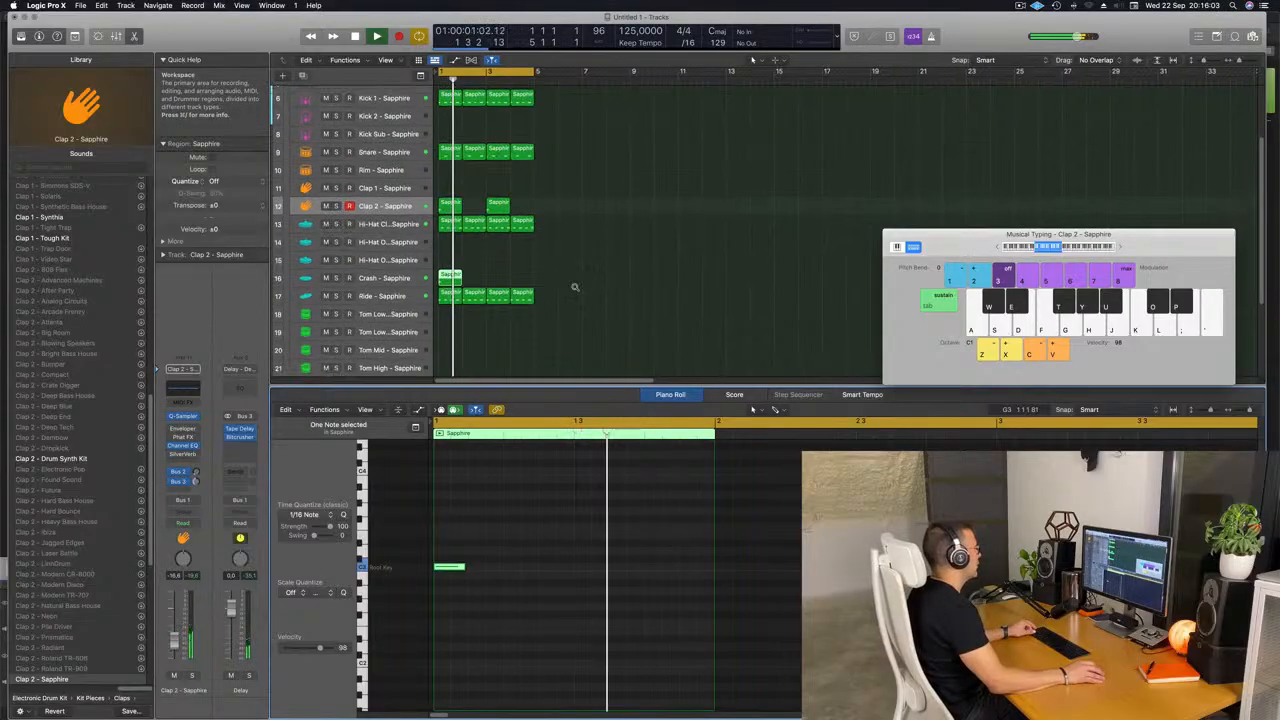
scroll(575, 287, "down", 4)
scroll(487, 284, "down", 2)
left_click(449, 242)
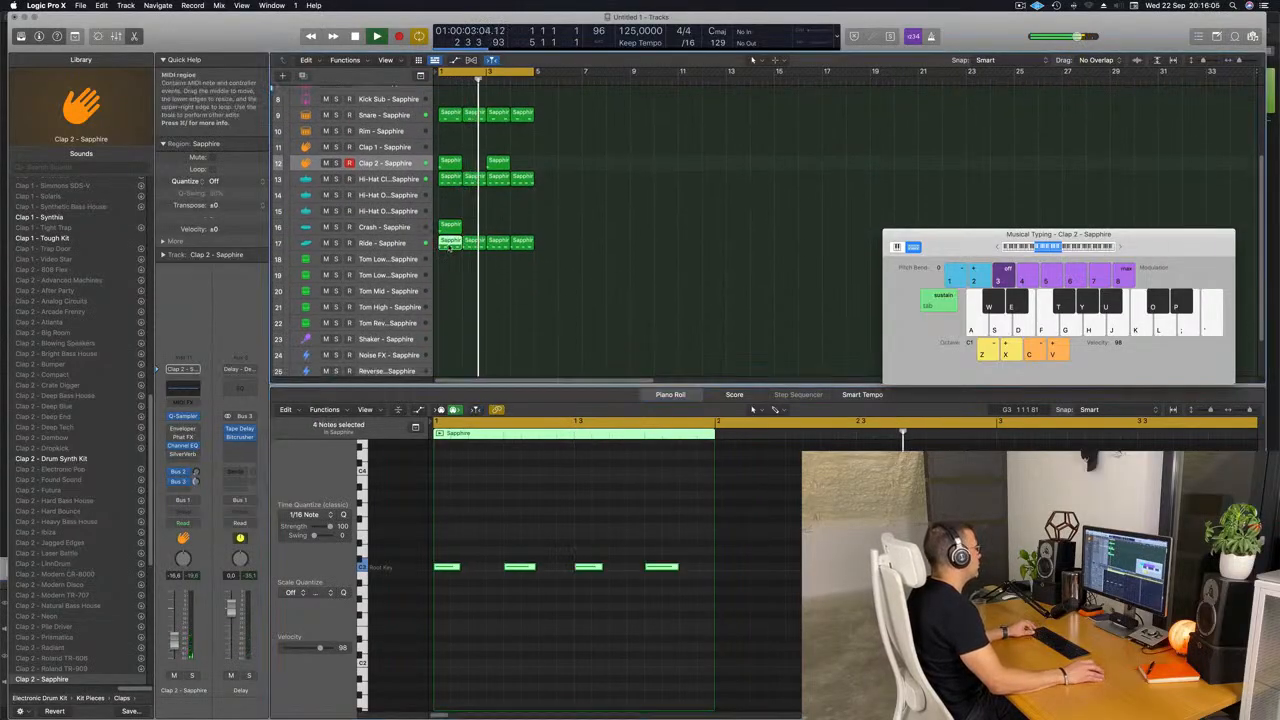
left_click_drag(449, 248, 451, 266)
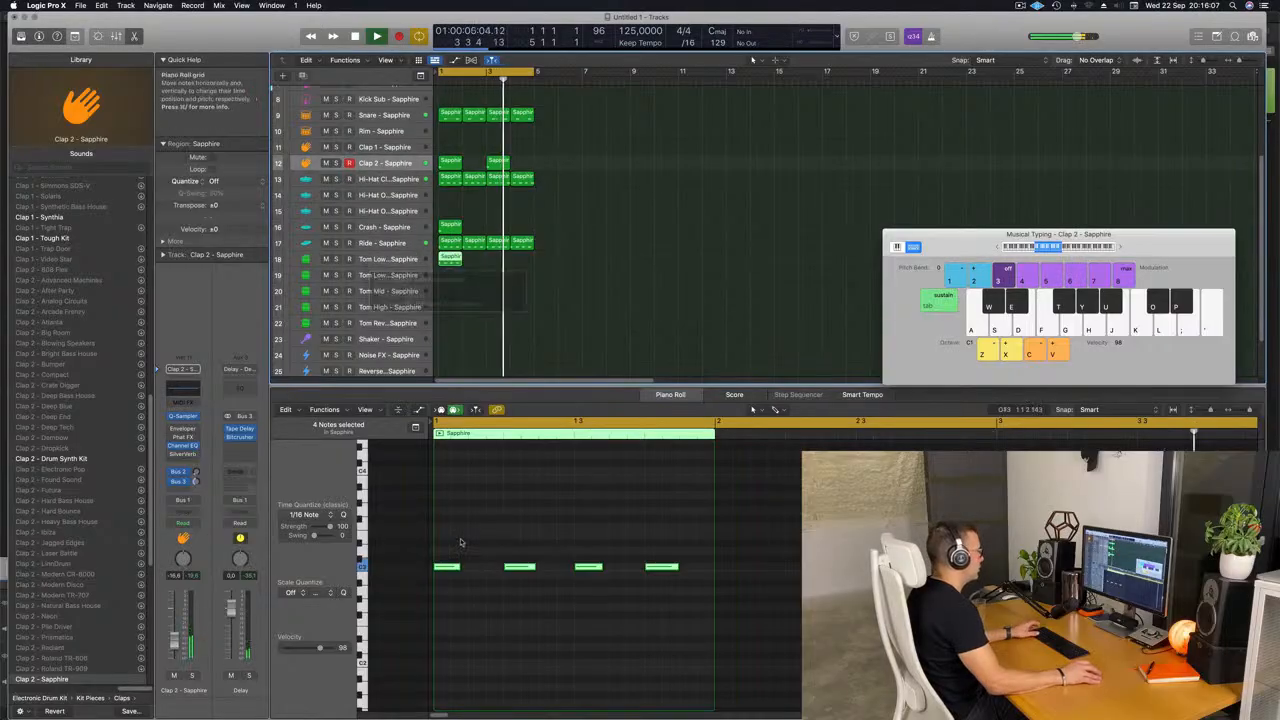
key("space")
left_click_drag(443, 540, 619, 605)
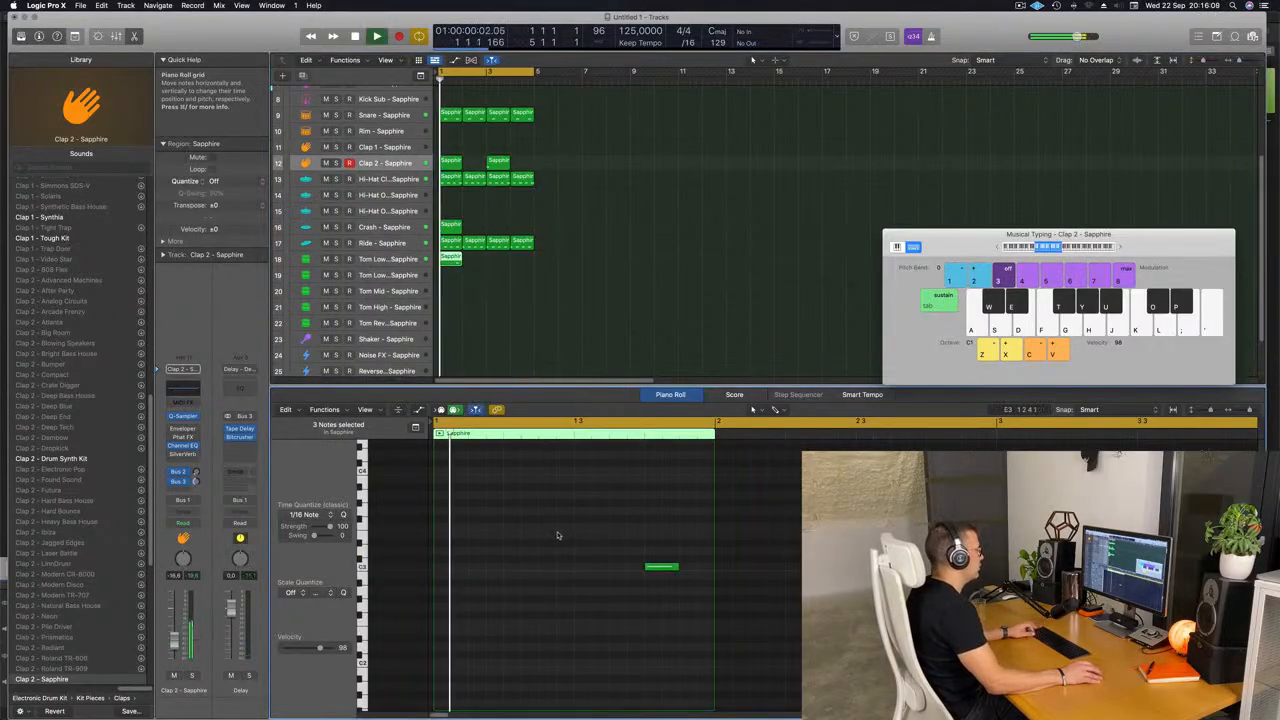
Move the remaining Tom Low 1 note an eighth note later, to the last offbeat of the bar.
scroll(583, 564, "up", 1)
scroll(583, 564, "down", 3)
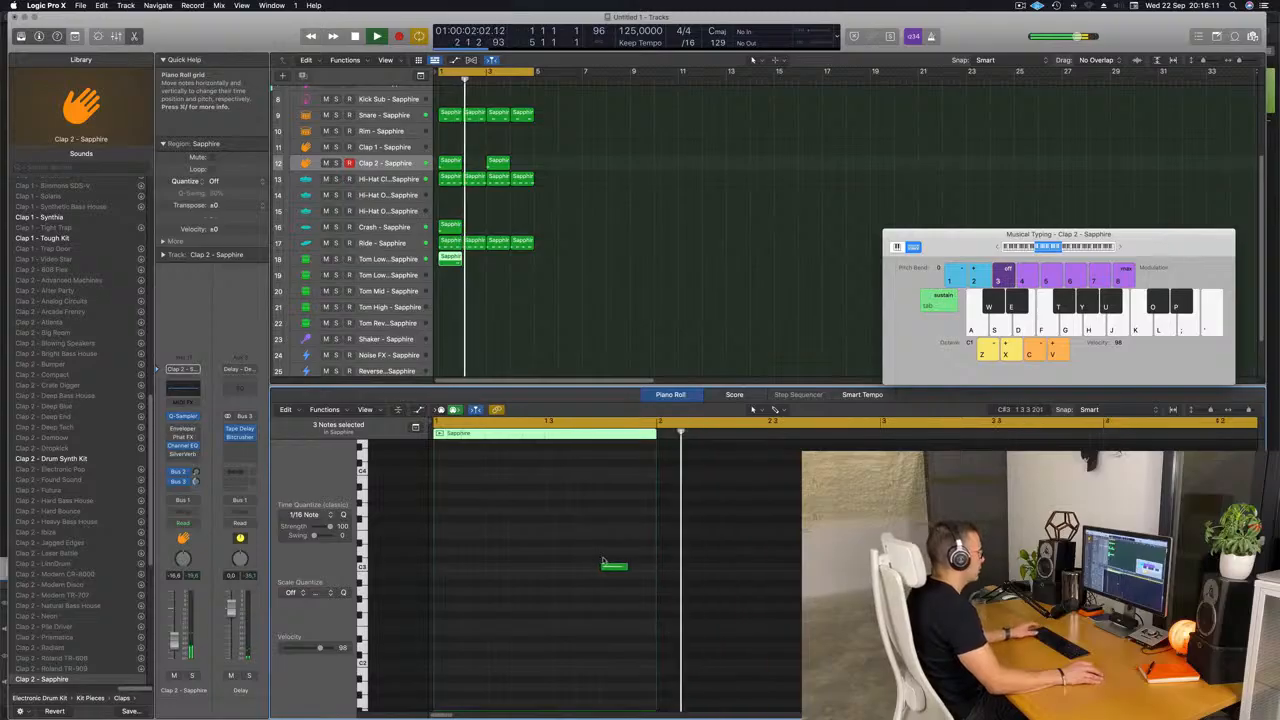
key("space")
key("space")
left_click_drag(601, 543, 640, 575)
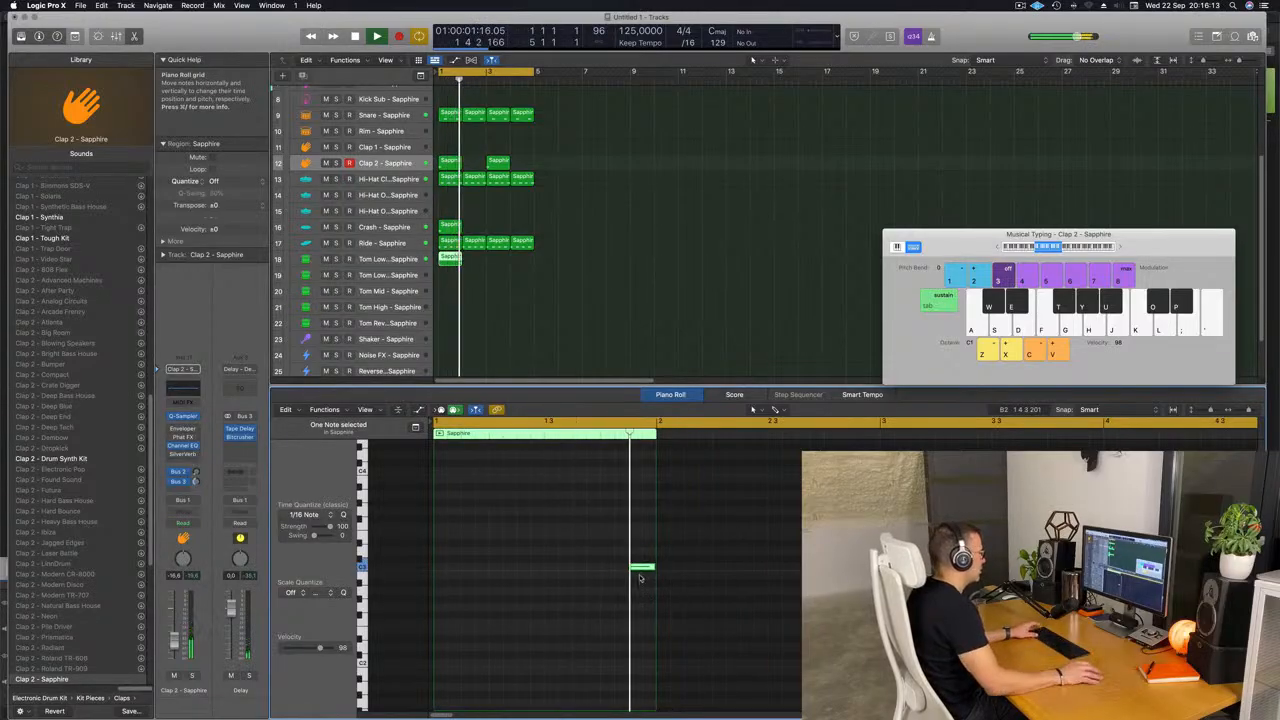
Select the Tom Low 1 note and lower it by one octave.
scroll(549, 566, "down", 4)
scroll(553, 564, "down", 3)
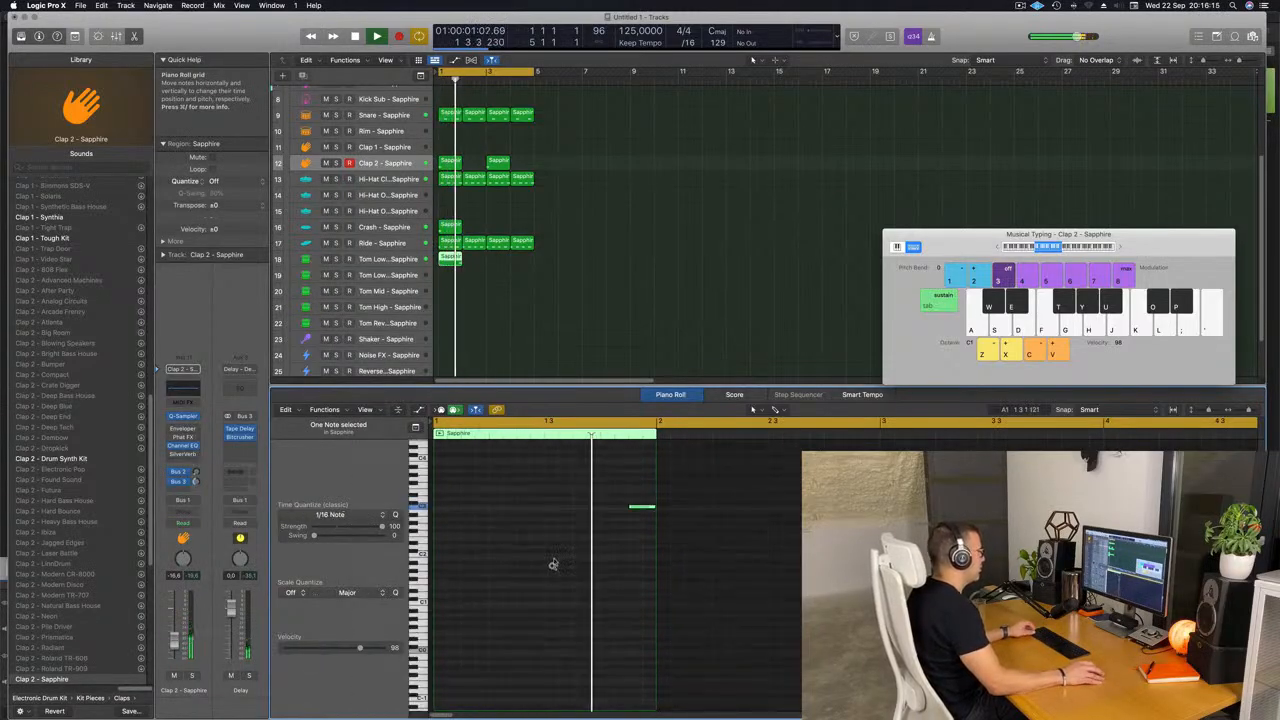
scroll(553, 564, "down", 1)
left_click_drag(592, 492, 655, 532)
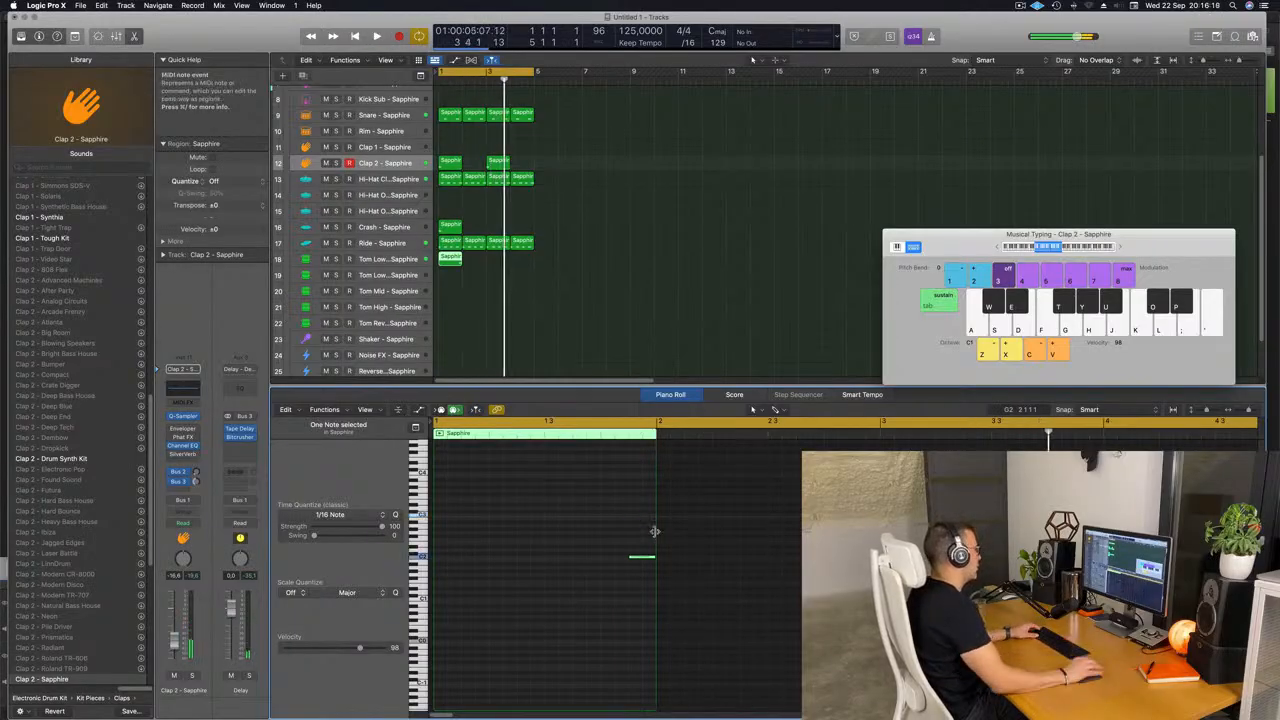
Repeat the one-bar Tom Low 1 region three times to fill four bars.
scroll(585, 309, "up", 2)
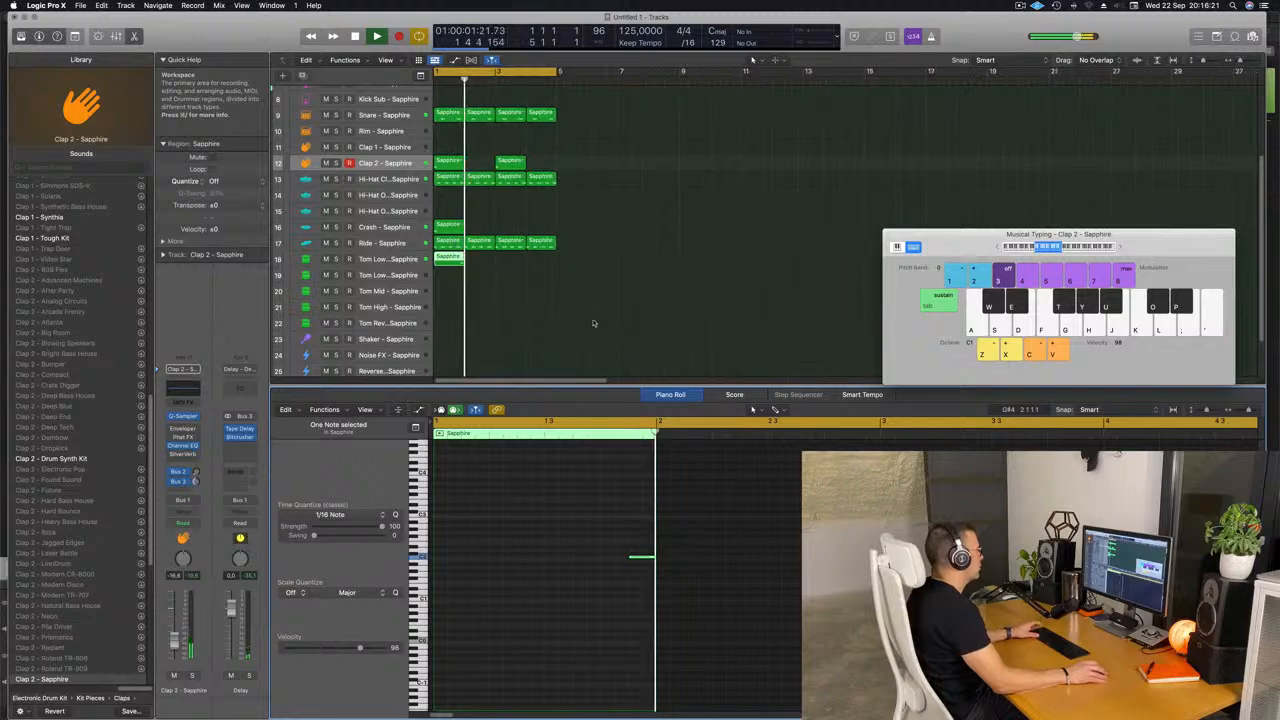
left_click_drag(510, 279, 431, 266)
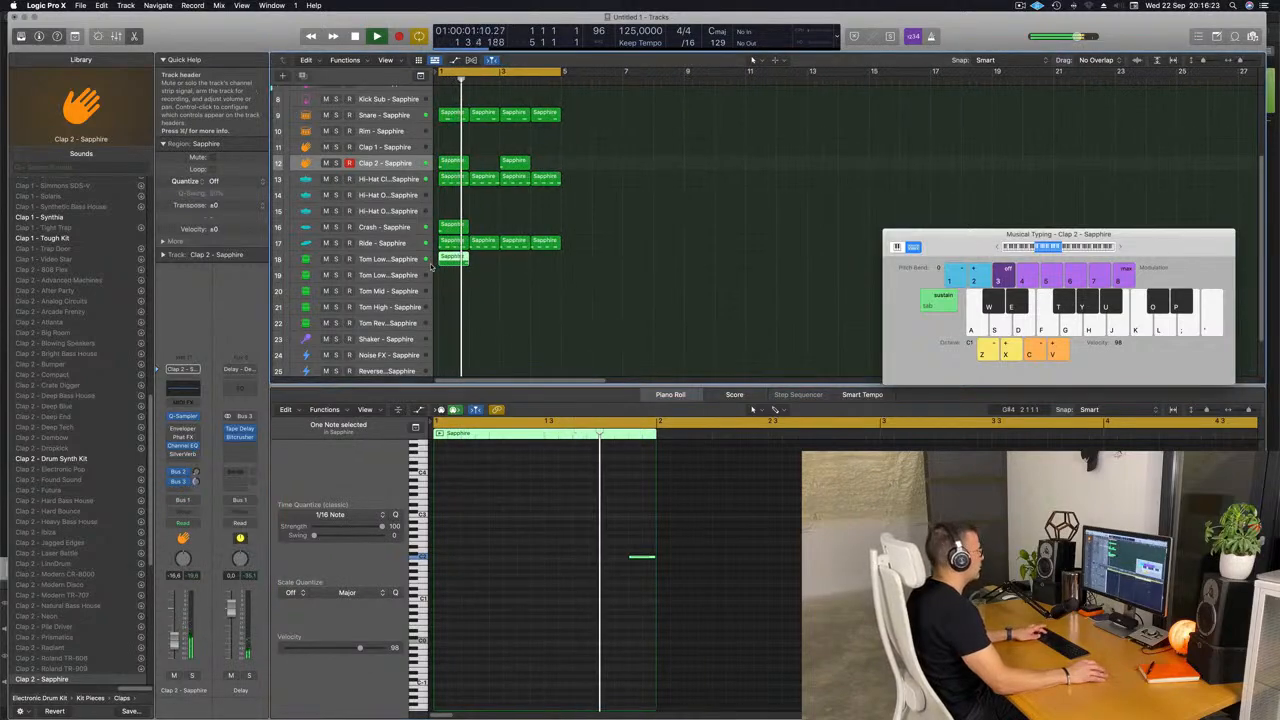
key("super+r")
key("super+r")
key("super+r")
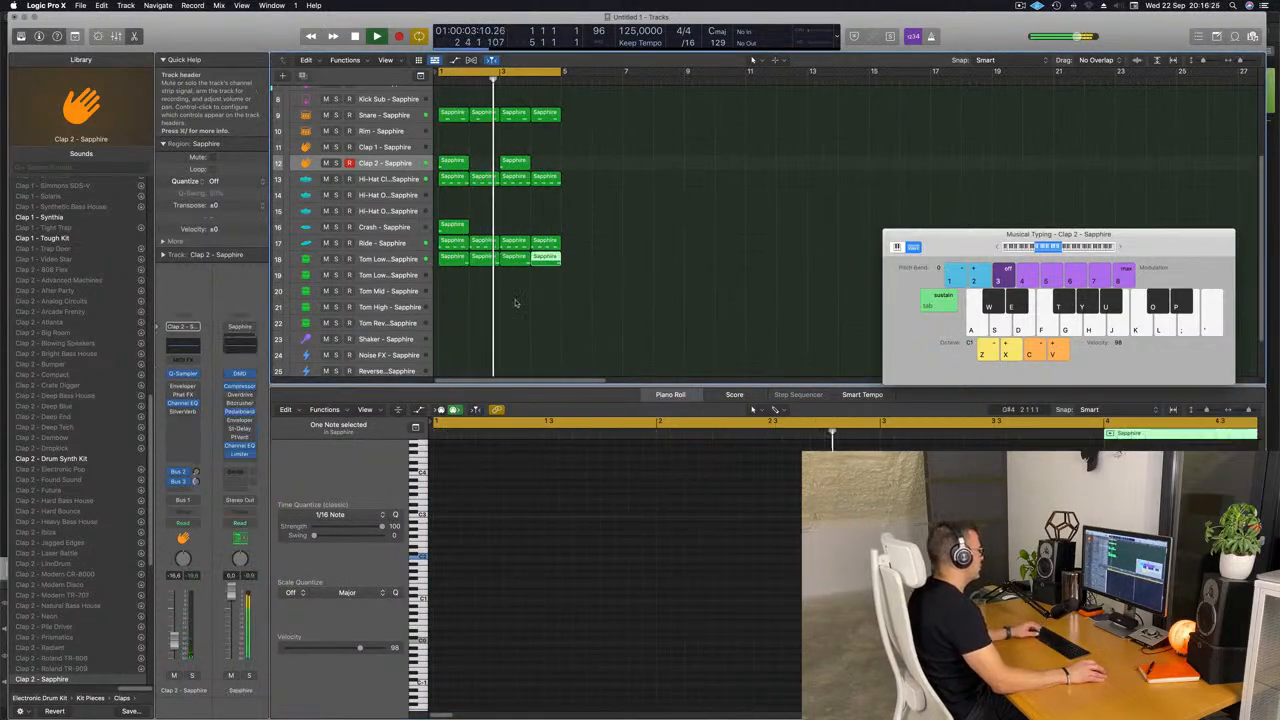
left_click(515, 303)
Select the Tom Low 1 track, hide the Library, and select the empty Inst 1 track at the start of the track list.
scroll(515, 303, "down", 2)
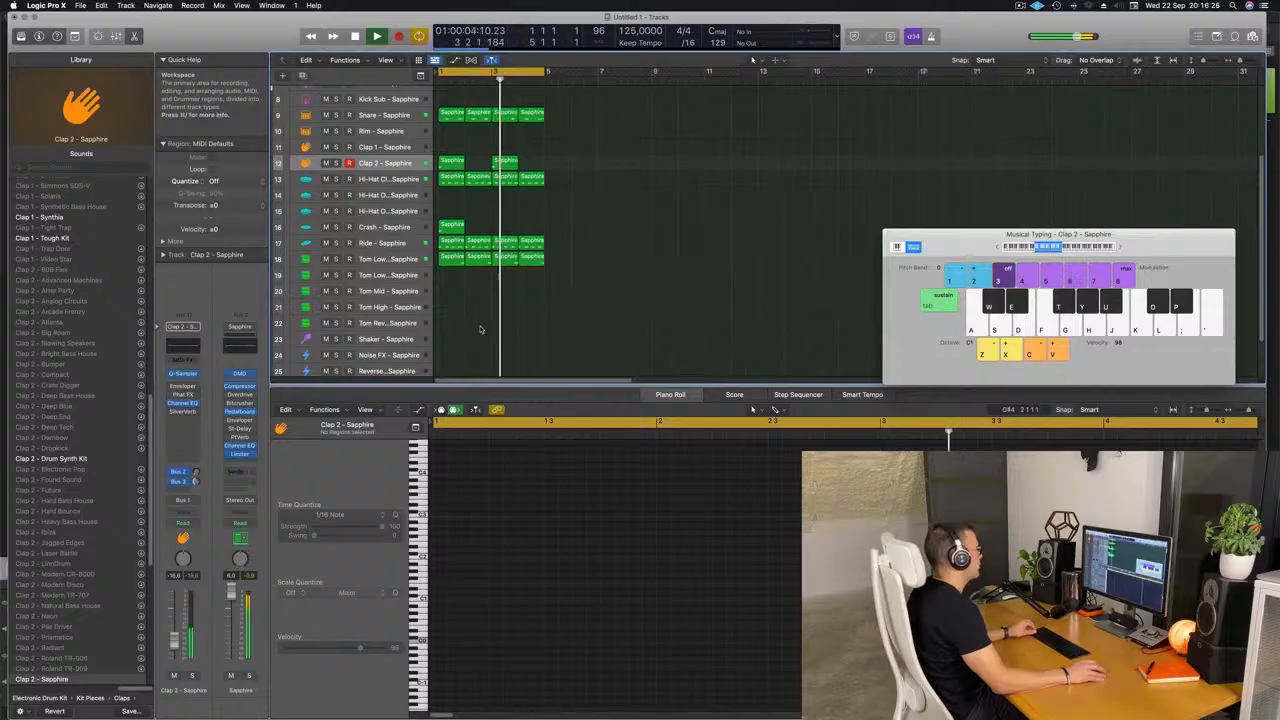
left_click(400, 262)
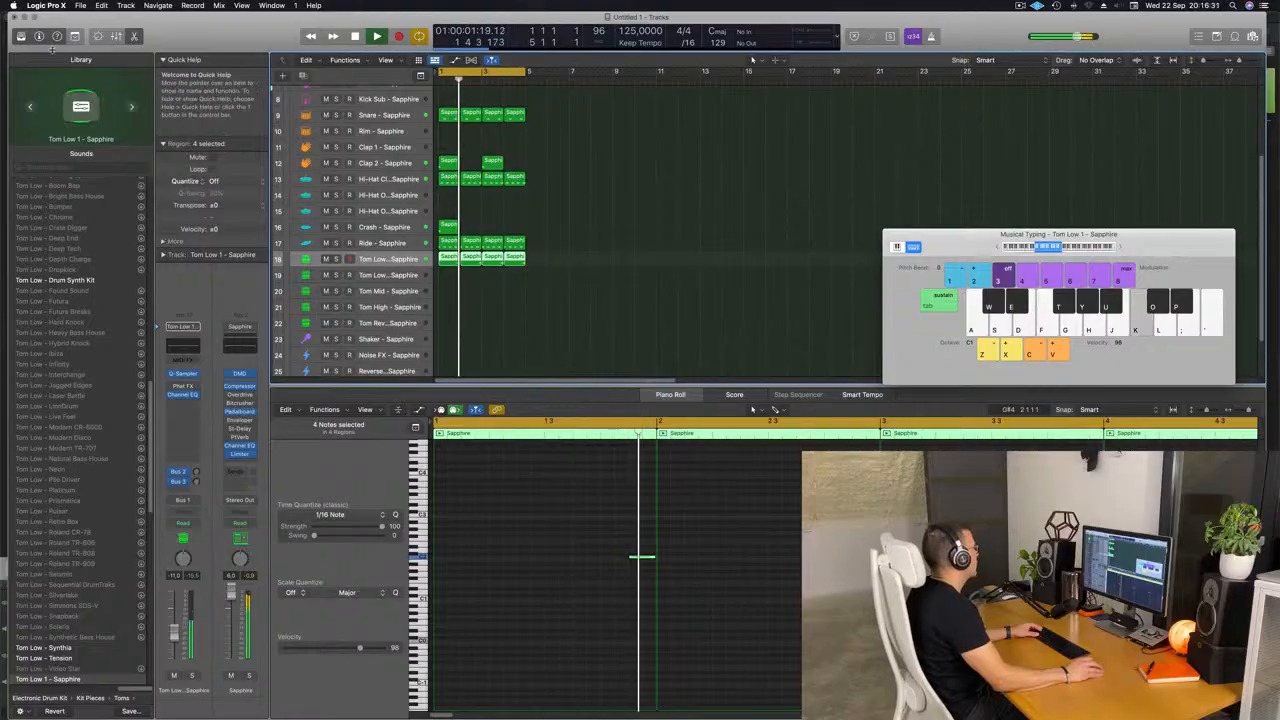
left_click(21, 36)
scroll(506, 224, "up", 4)
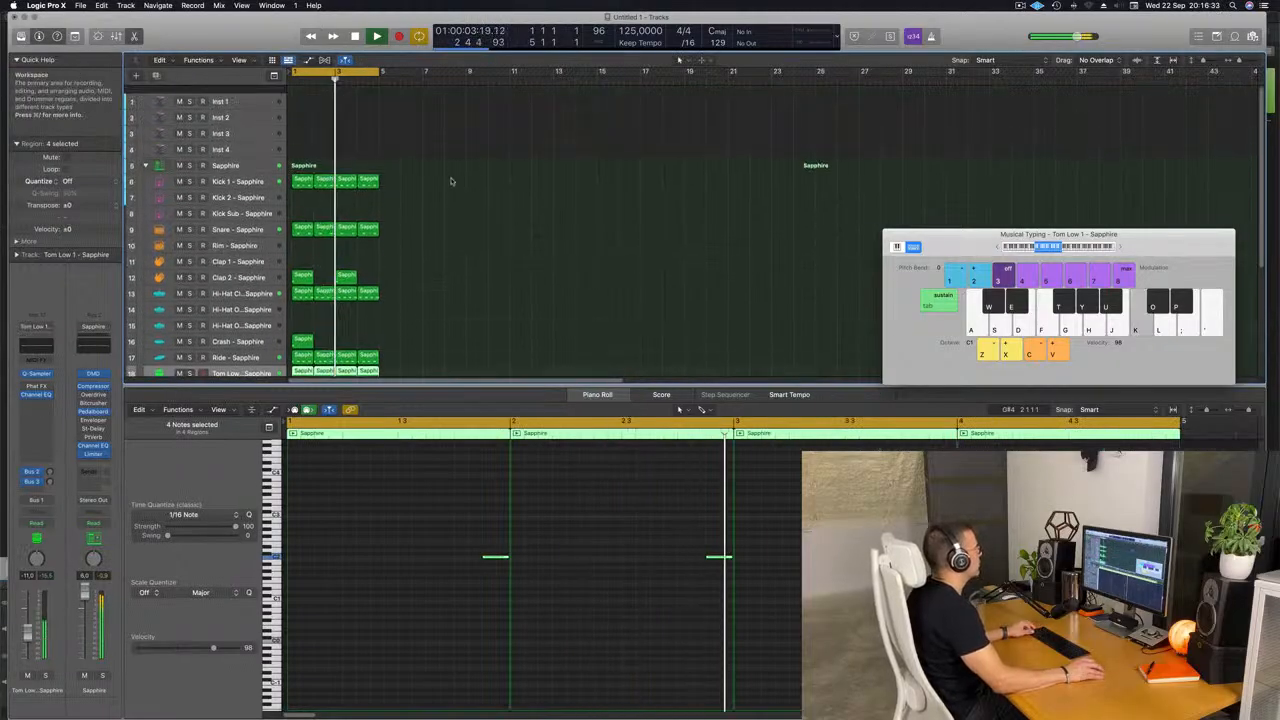
key("super+Right")
key("super+Right")
key("super+Right")
key("super+Right")
key("super+Right")
key("super+Right")
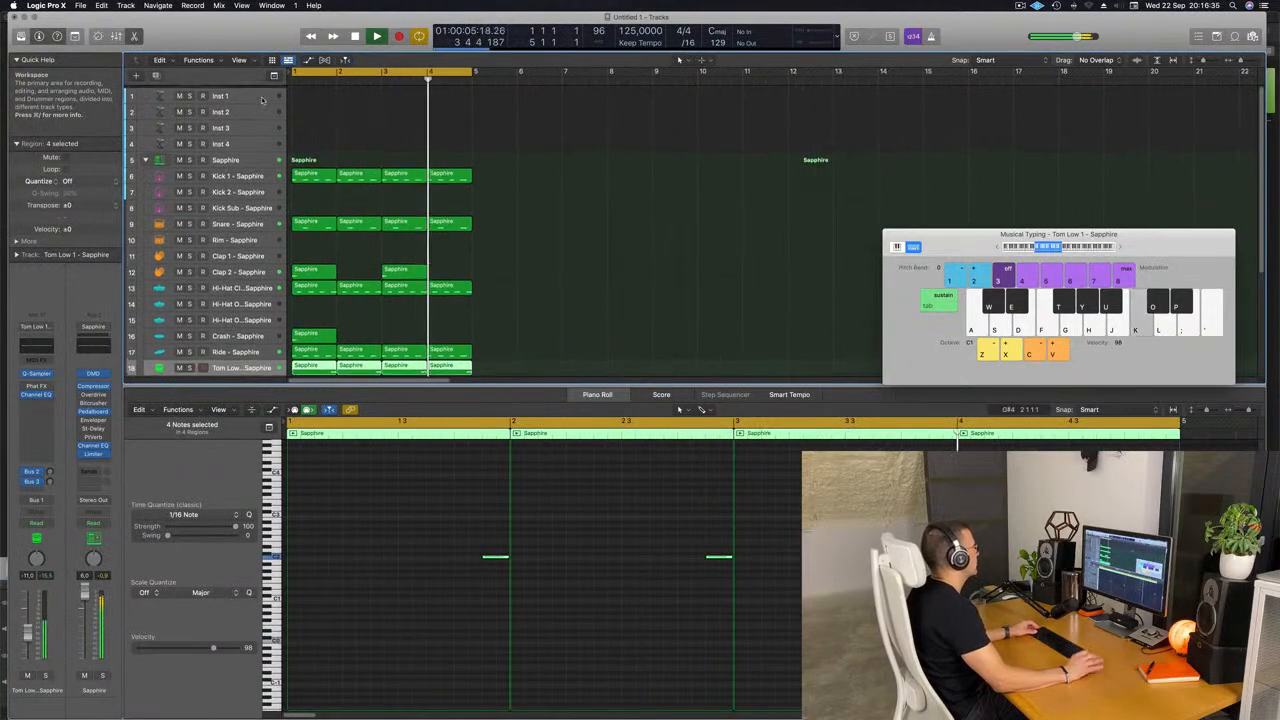
left_click(262, 99)
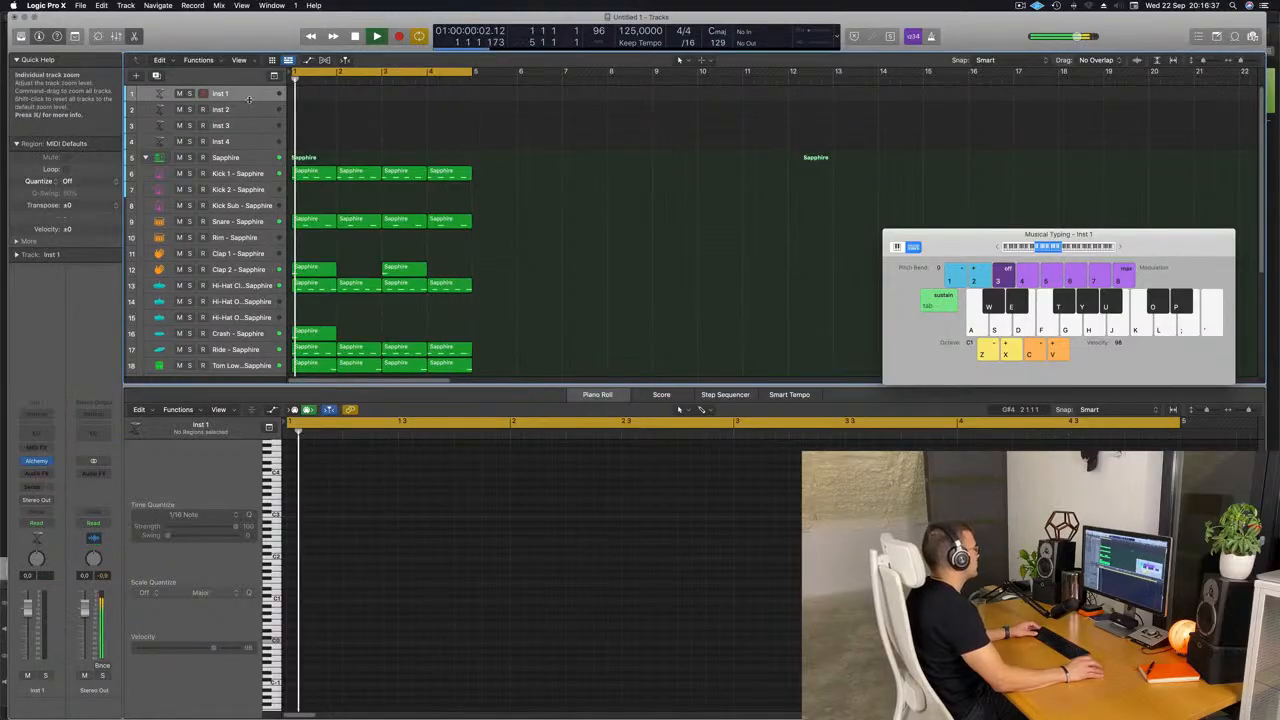
Enlarge the Inst 1 track, open its Alchemy instrument, and filter the presets to the Bass category with the search term acid.
left_click_drag(249, 100, 259, 126)
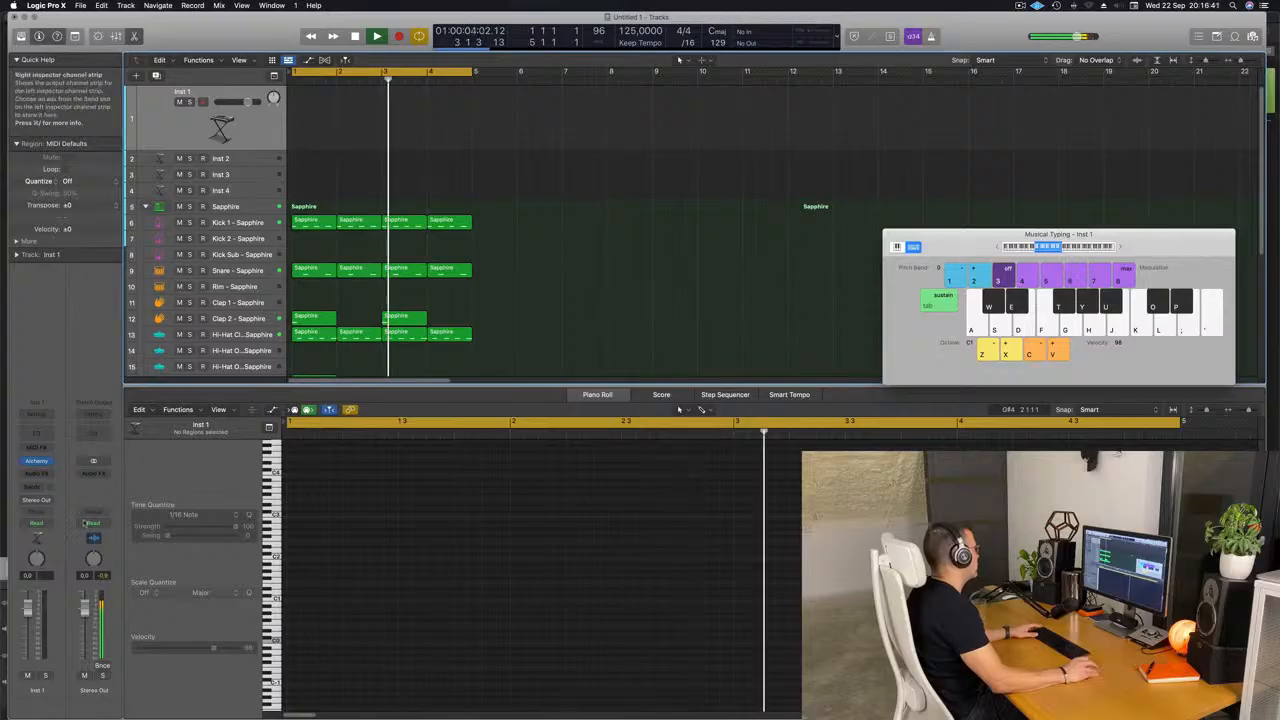
left_click(40, 462)
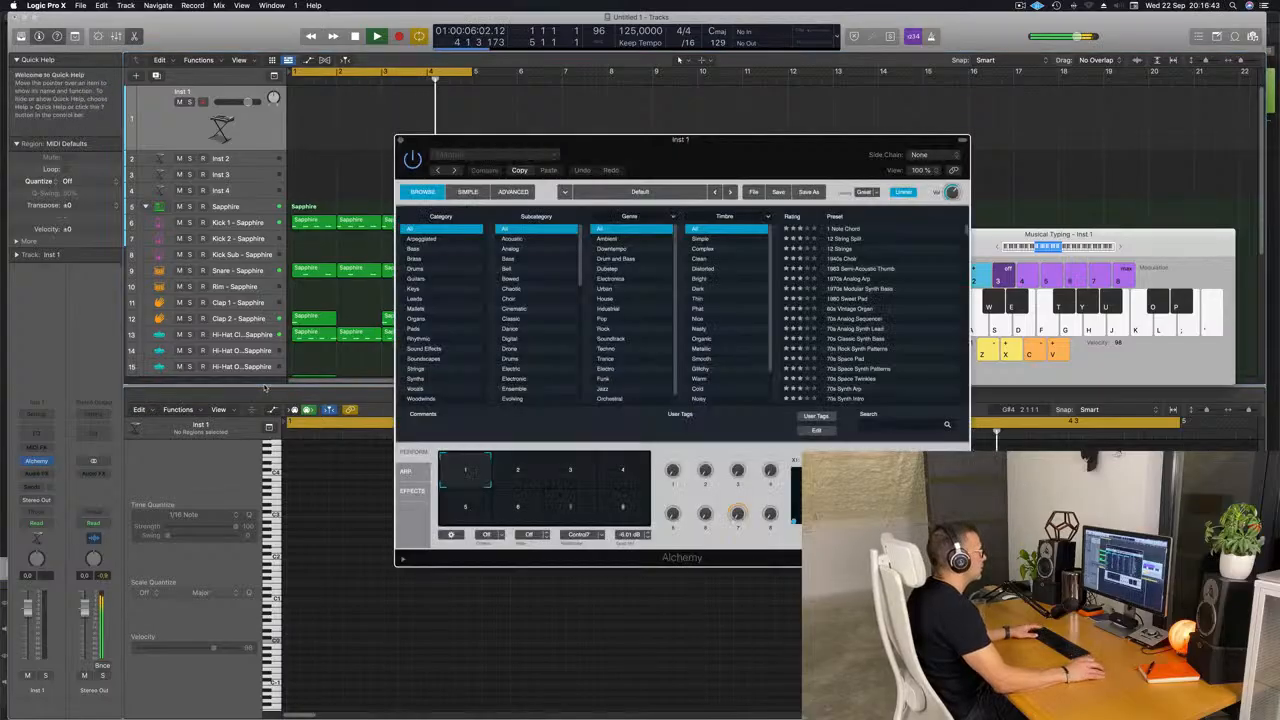
left_click_drag(734, 167, 649, 128)
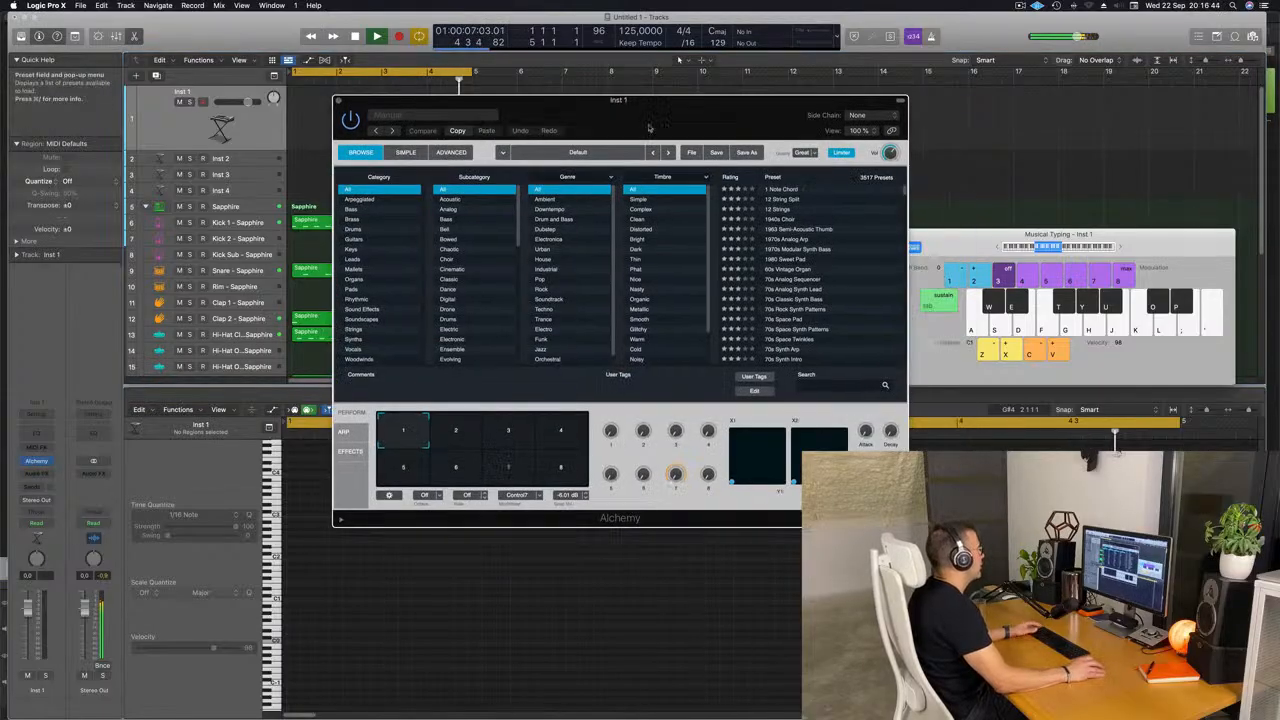
left_click(352, 209)
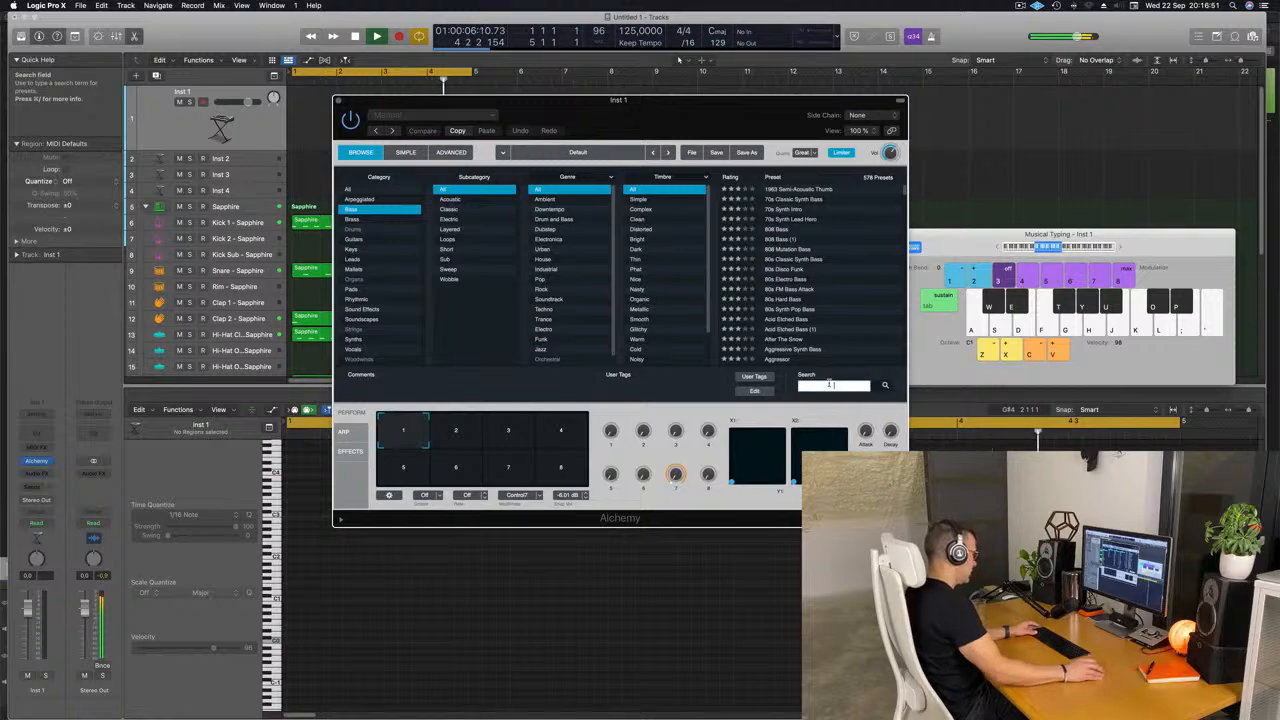
type("acid")
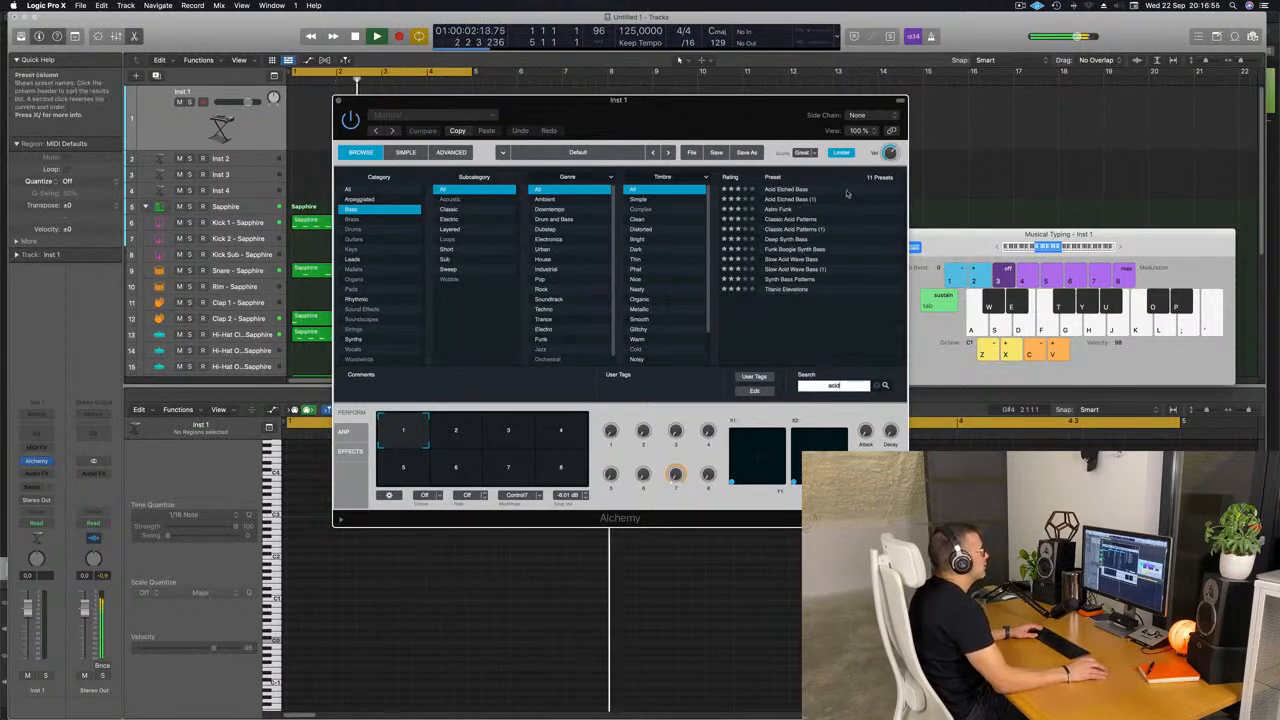
Rescan the Alchemy preset library and load the Classic Acid Patterns preset.
left_click(800, 220)
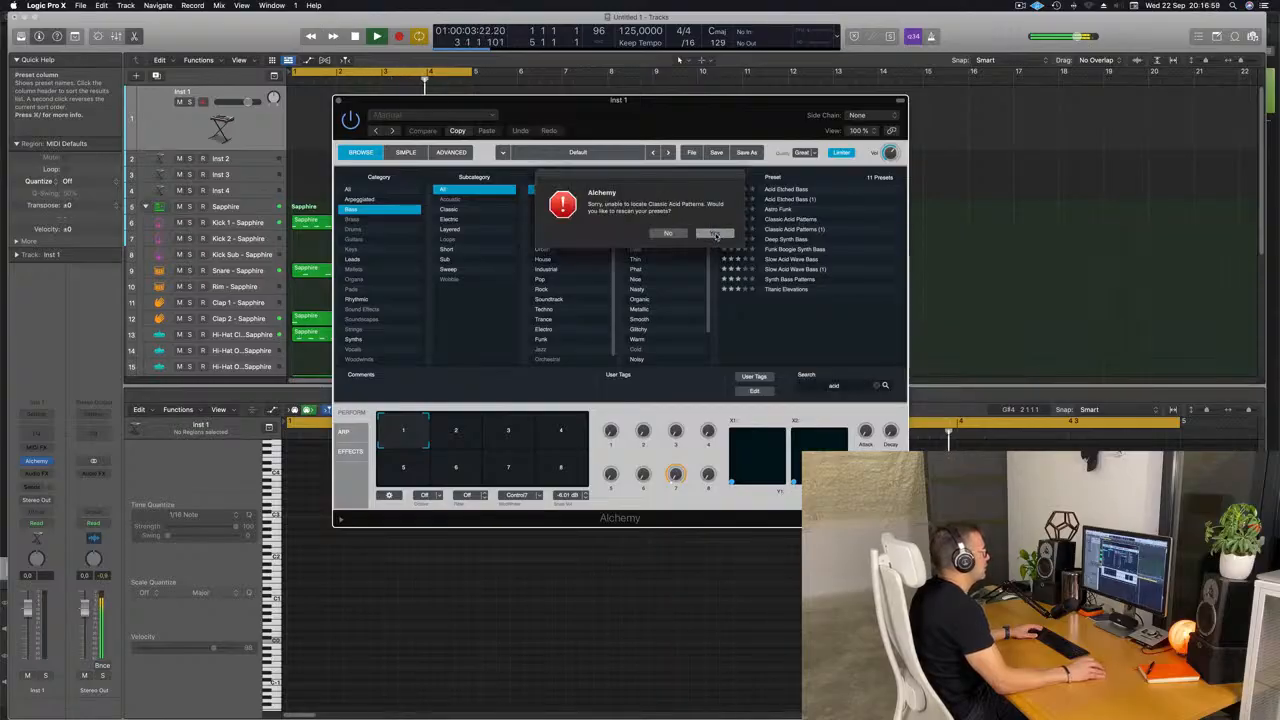
left_click(716, 234)
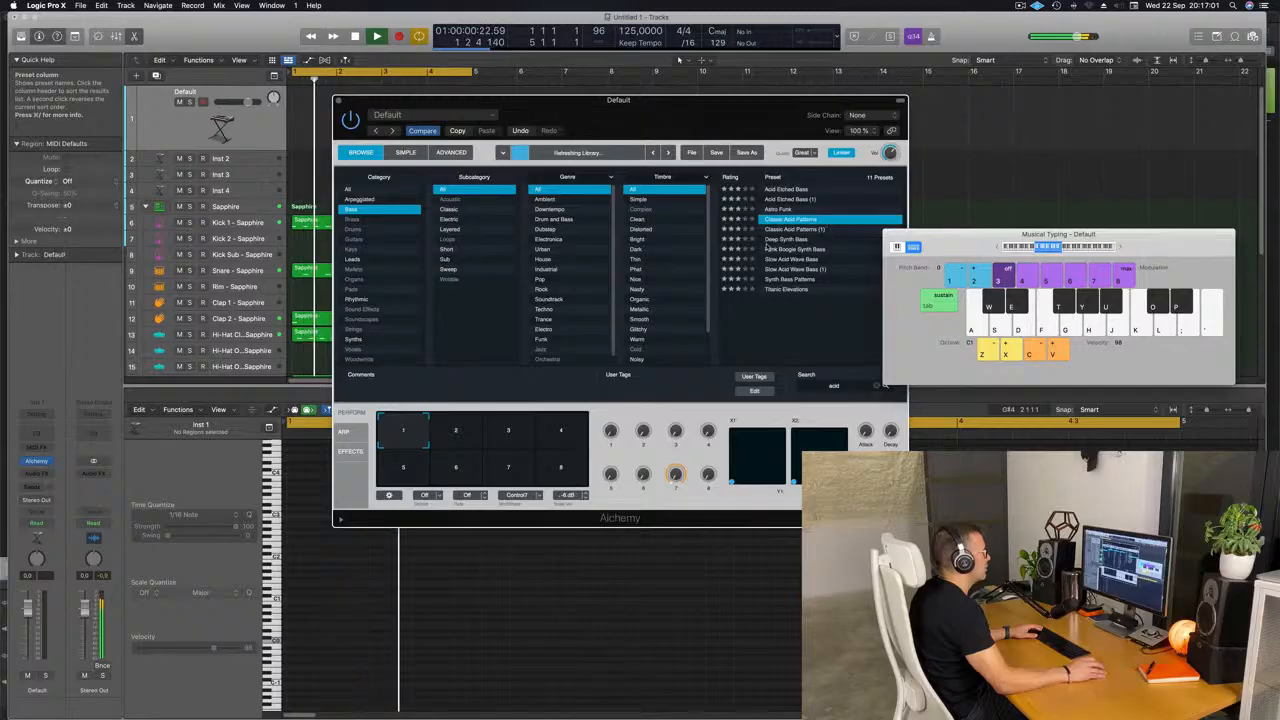
left_click_drag(729, 109, 775, 95)
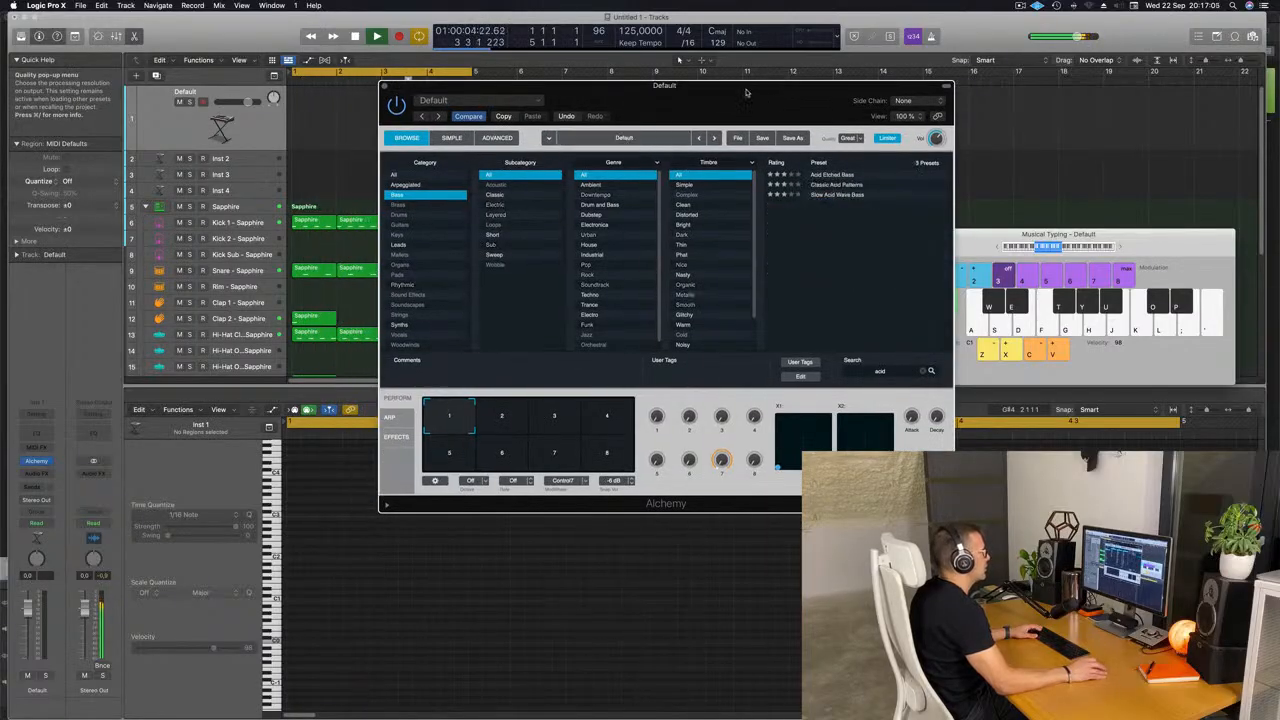
left_click(840, 185)
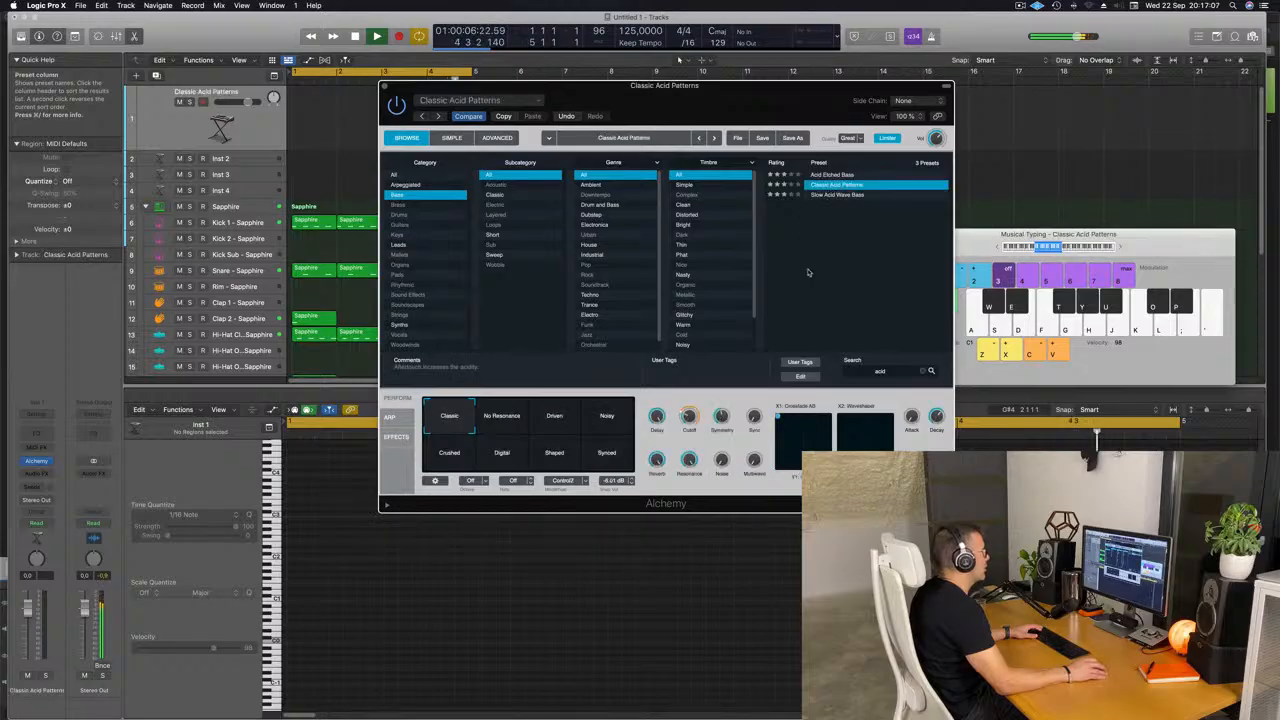
Move the Alchemy window clear of the first bars and choose the Driven performance snapshot on the transform pad.
left_click_drag(568, 112, 575, 115)
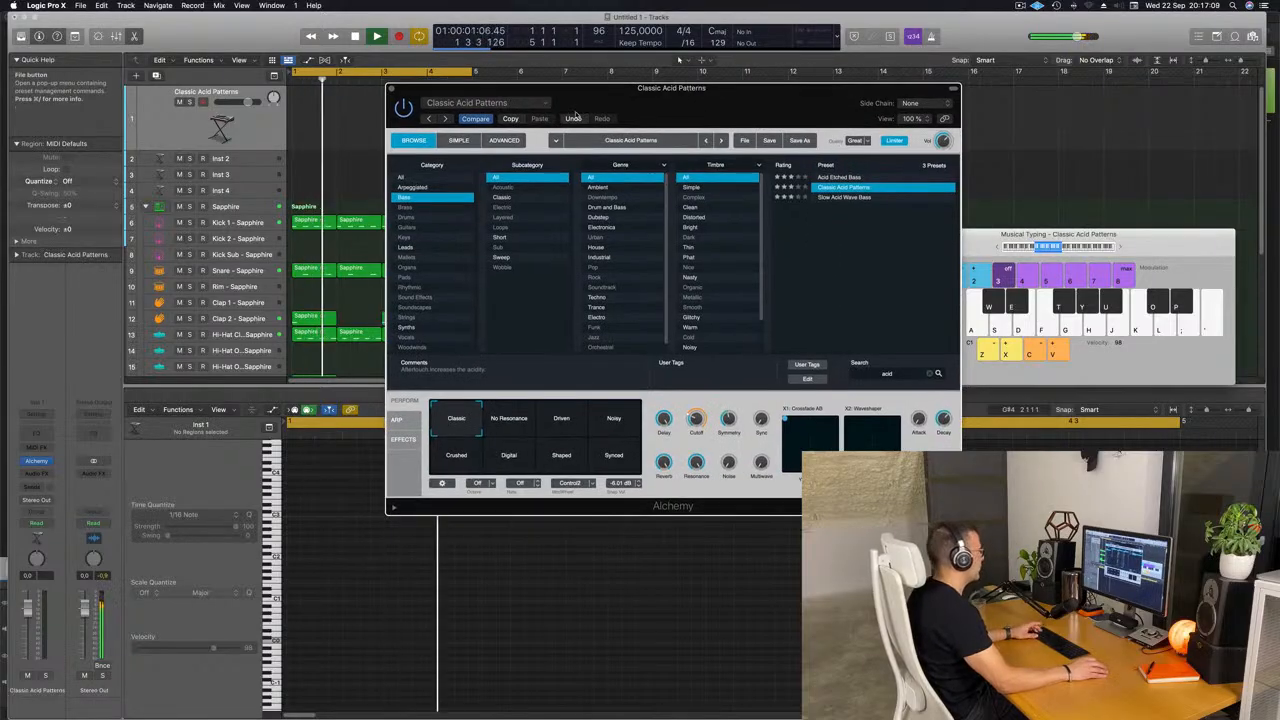
left_click_drag(675, 110, 767, 198)
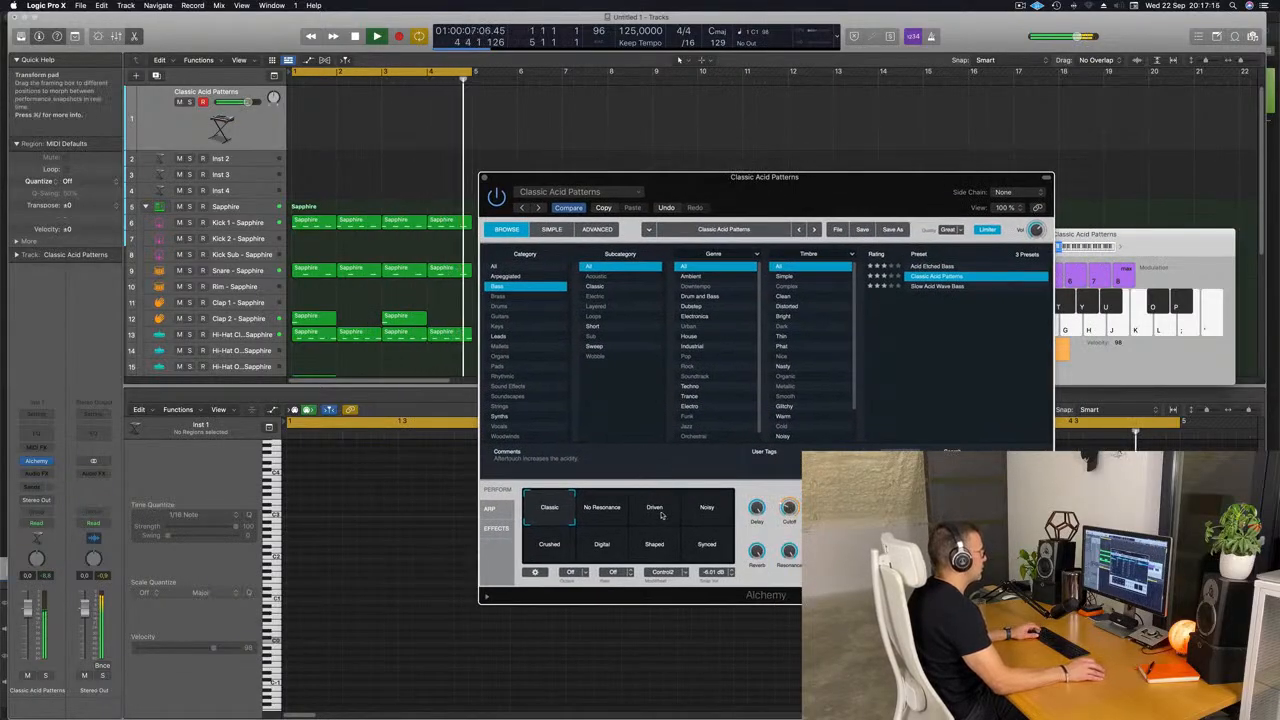
left_click(656, 512)
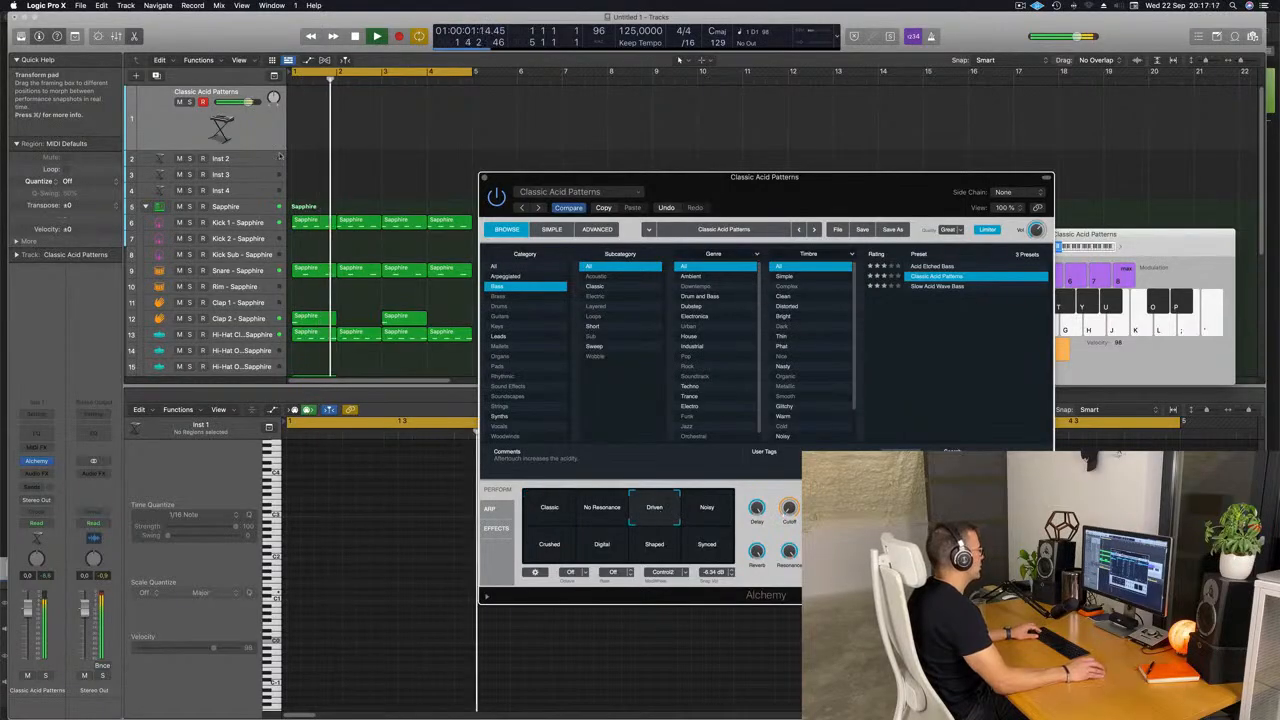
Record a one-bar bass pattern of five D1 notes on the Classic Acid Patterns track and move the region to bar 1.
left_click(249, 133)
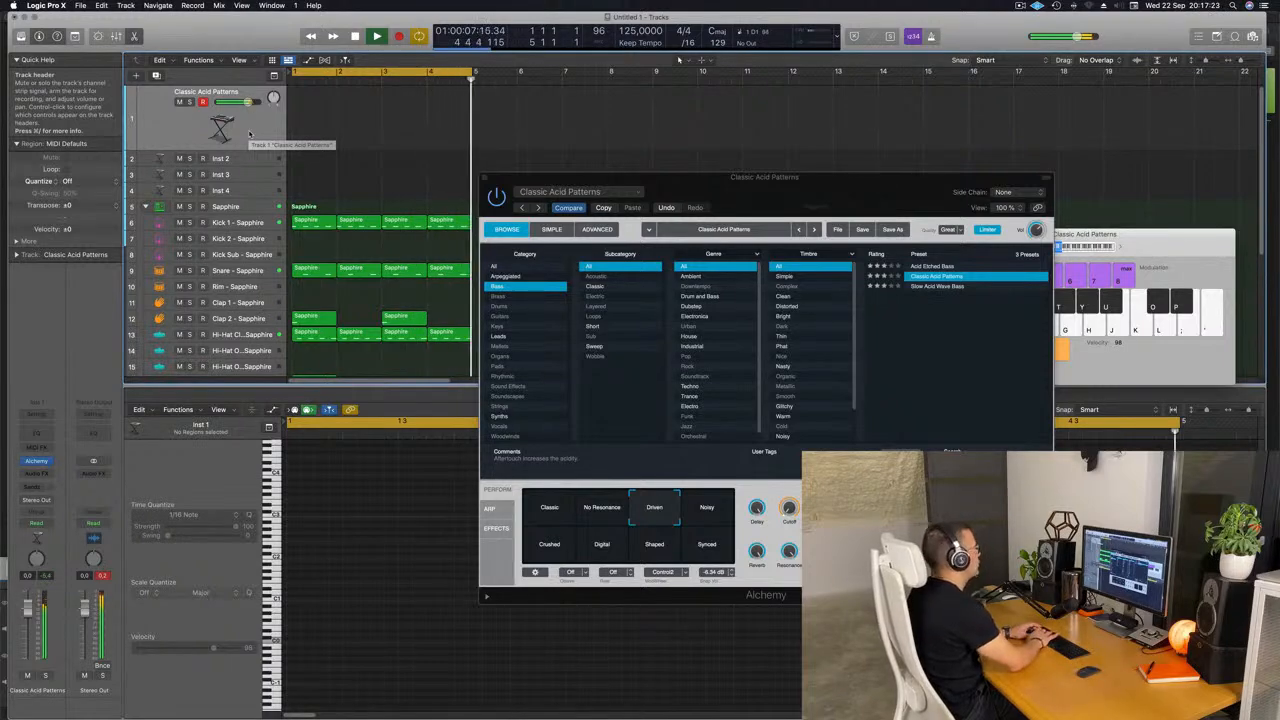
key("r")
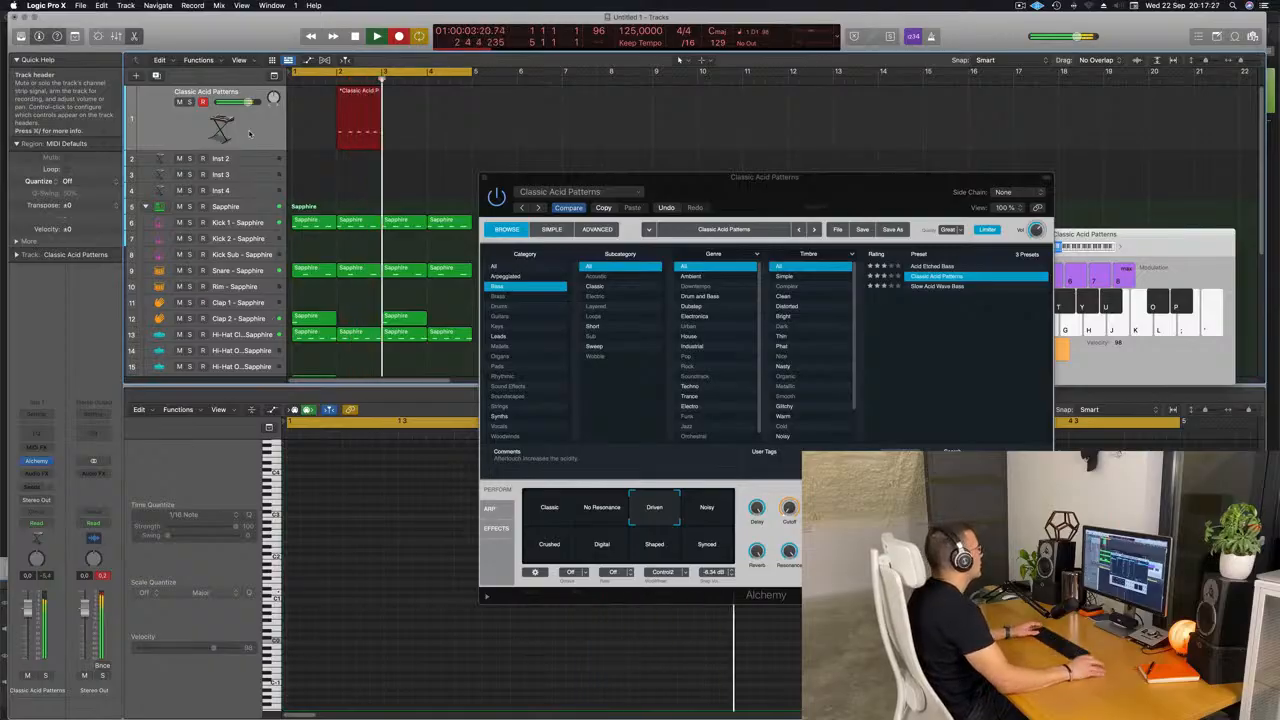
key("space")
left_click_drag(368, 95, 314, 94)
key("e")
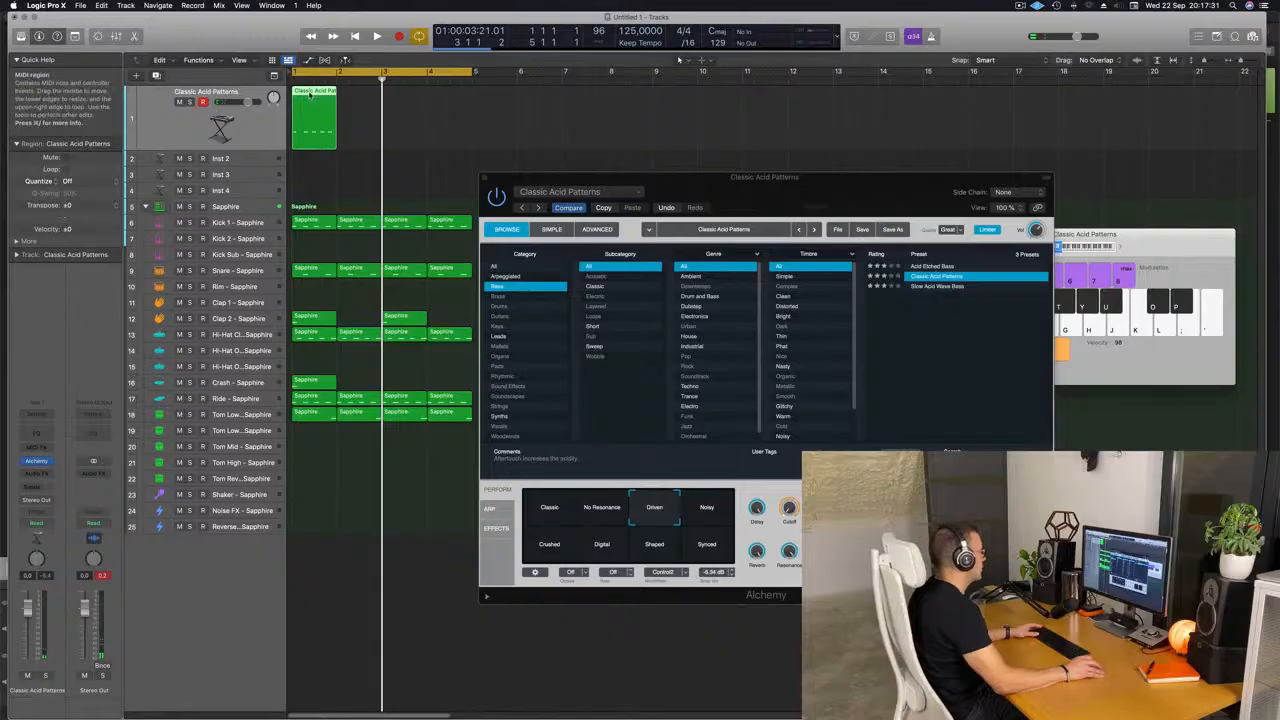
Show the recorded region in the Piano Roll and quantize all five bass notes to 1/16 notes.
key("e")
key("Return")
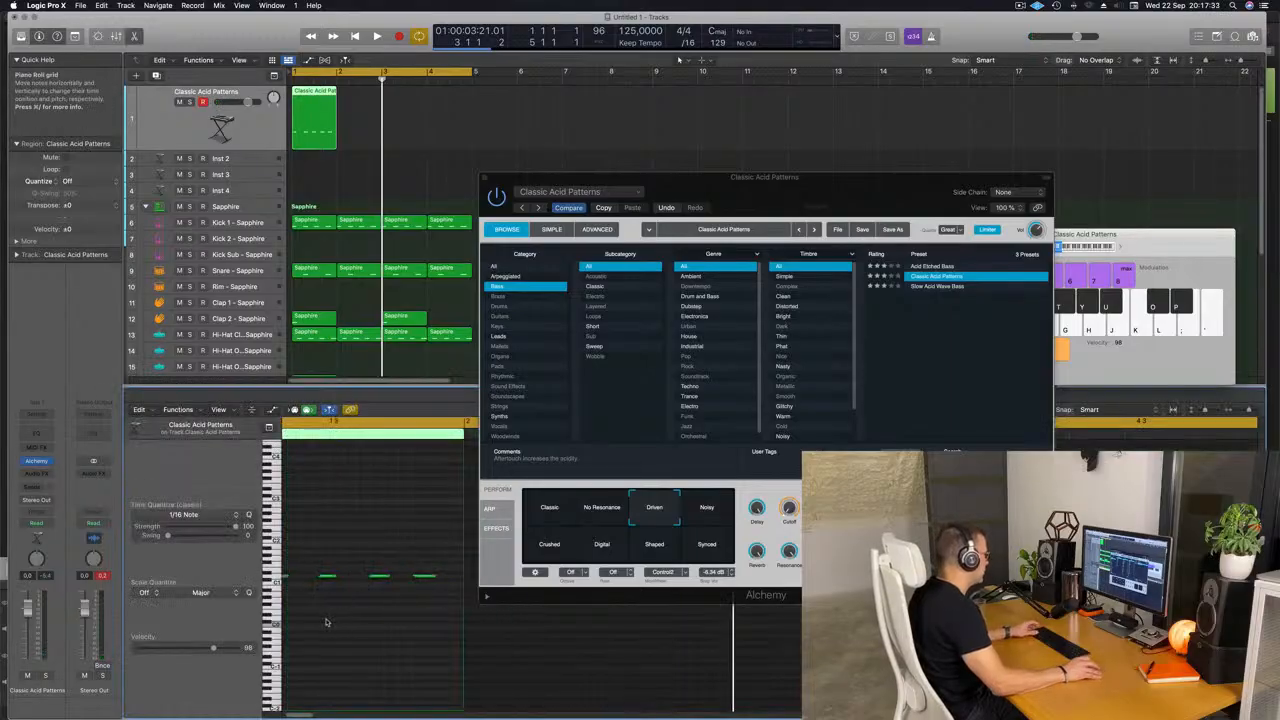
key("space")
key("space")
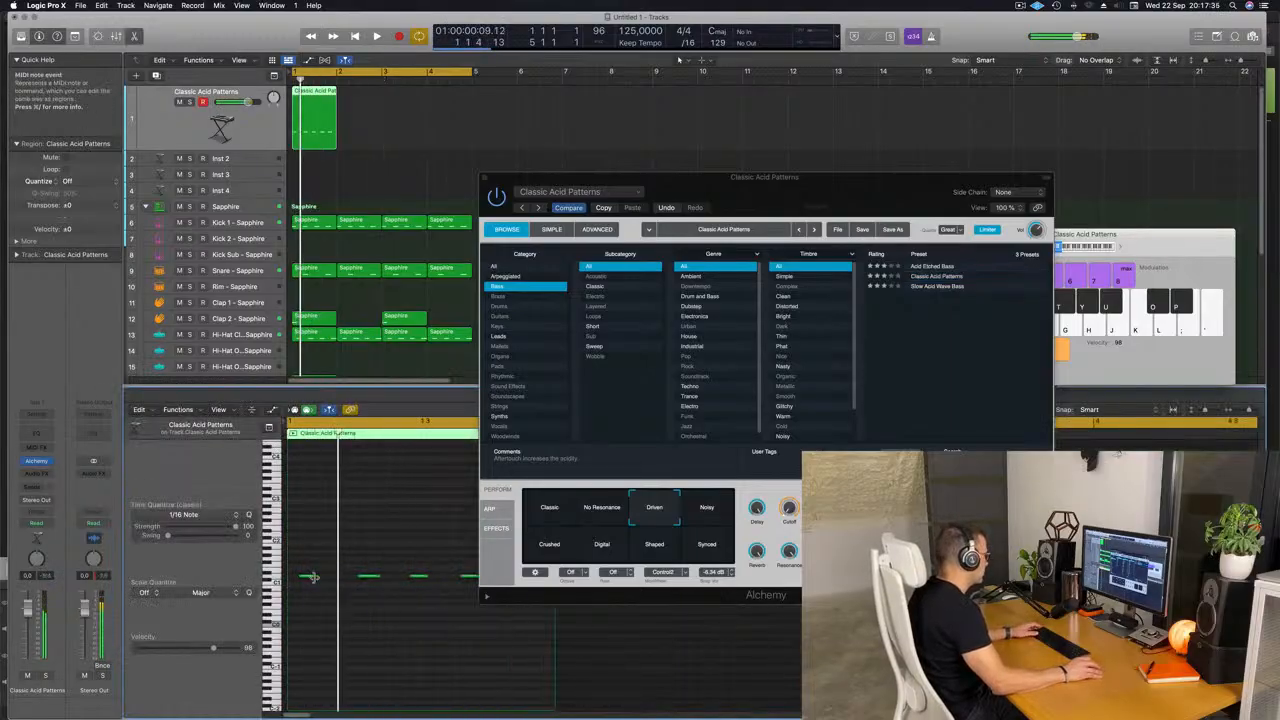
left_click(312, 575)
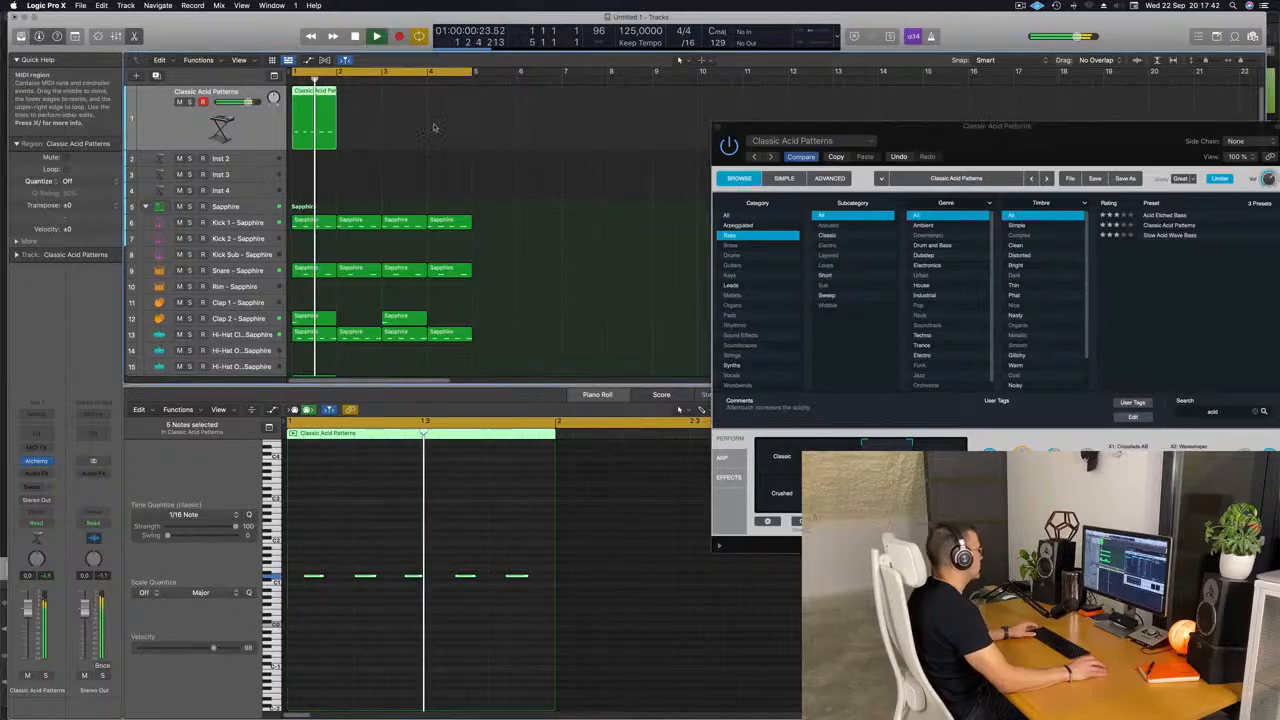
Repeat the one-bar Classic Acid Patterns region three times to fill four bars, and stop playback with the first region selected.
left_click_drag(430, 126, 300, 138)
left_click(300, 138)
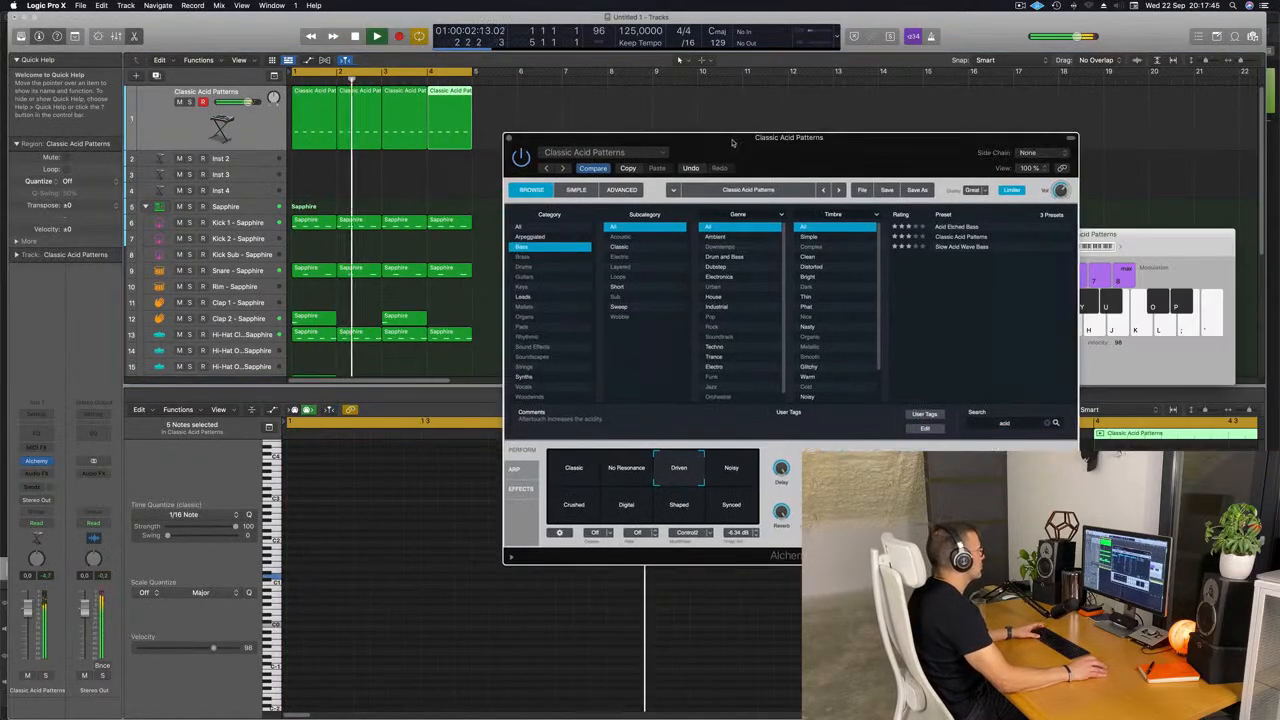
key("space")
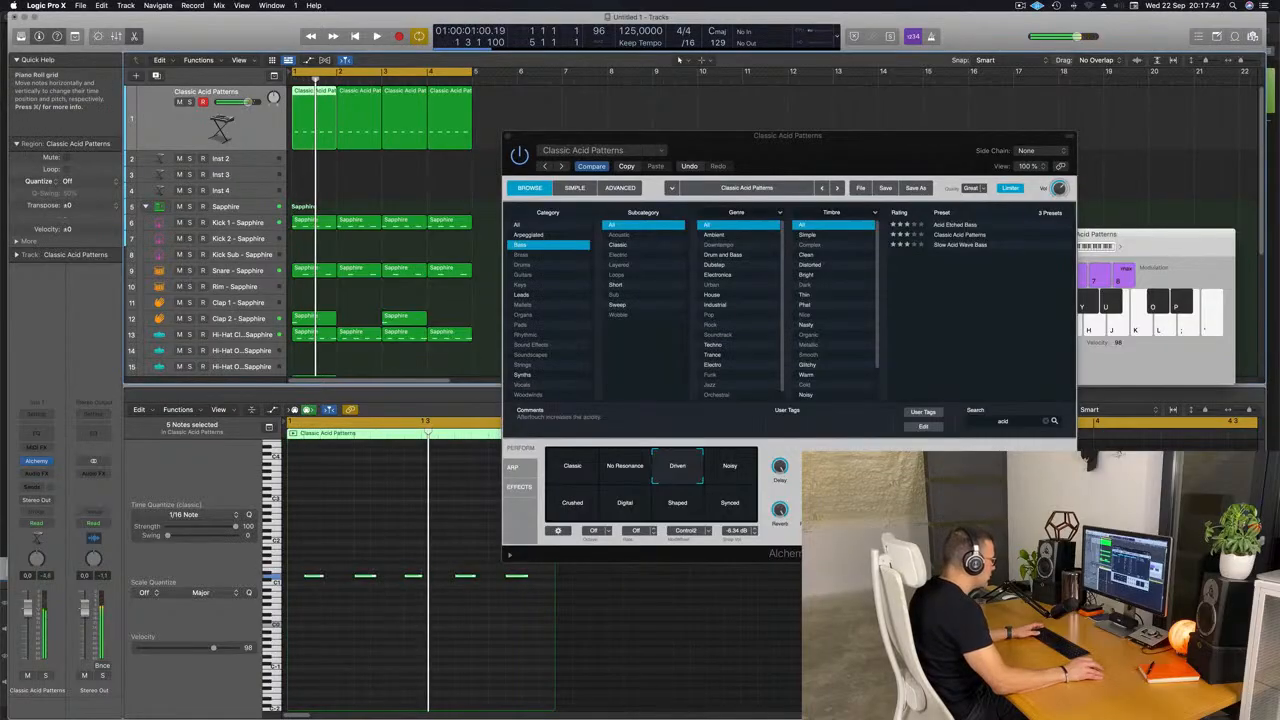
Lengthen the last bass note in the first Classic Acid Patterns region until it reaches the end of the bar.
left_click(532, 577)
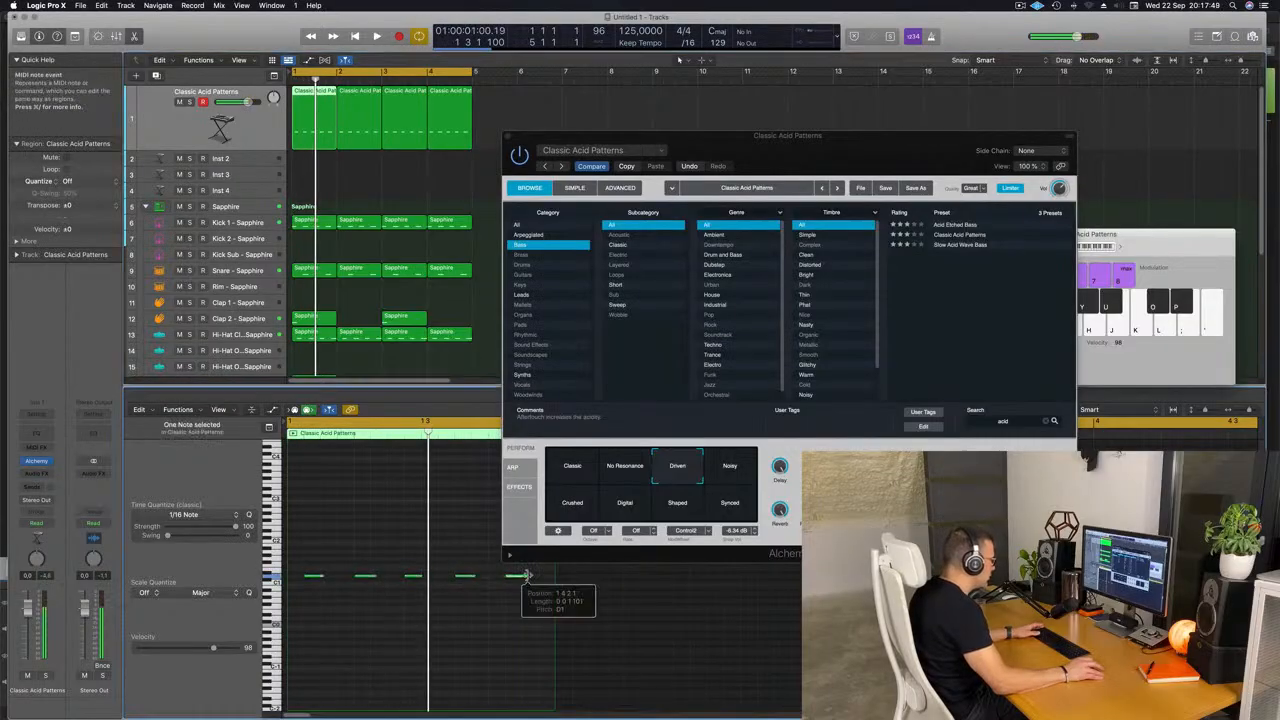
left_click_drag(538, 577, 537, 577)
key("space")
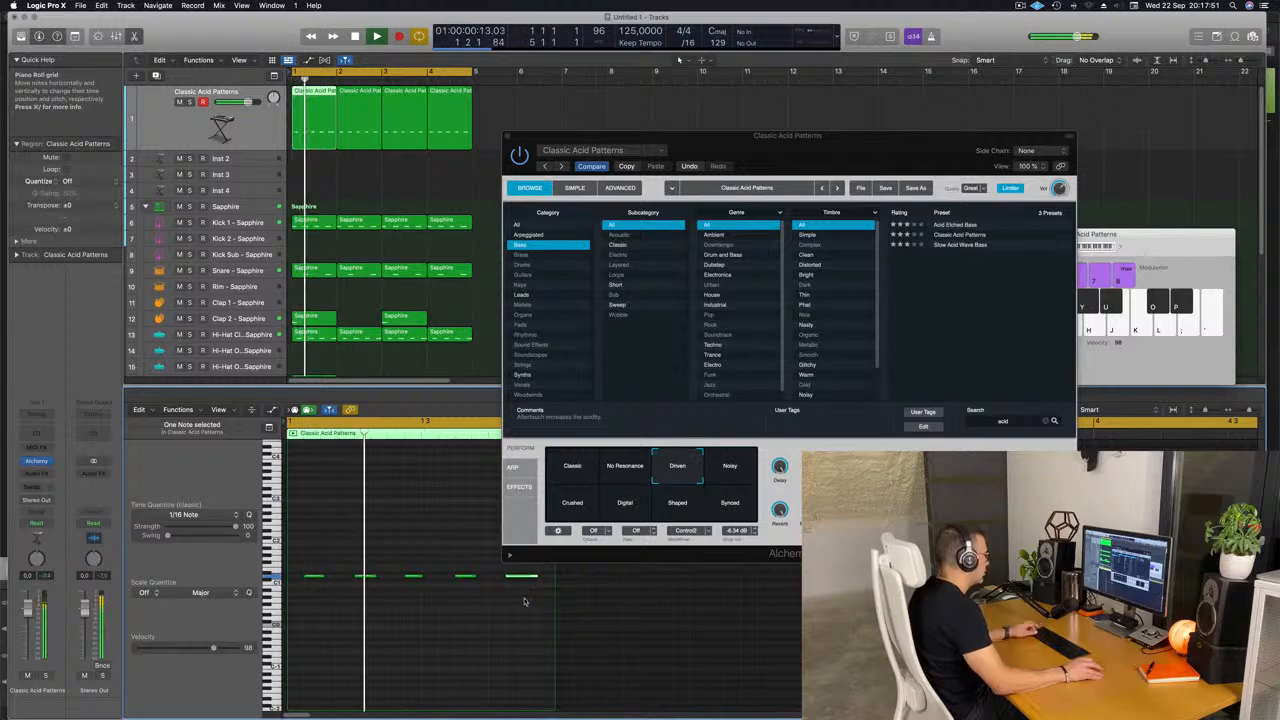
key("super+Left")
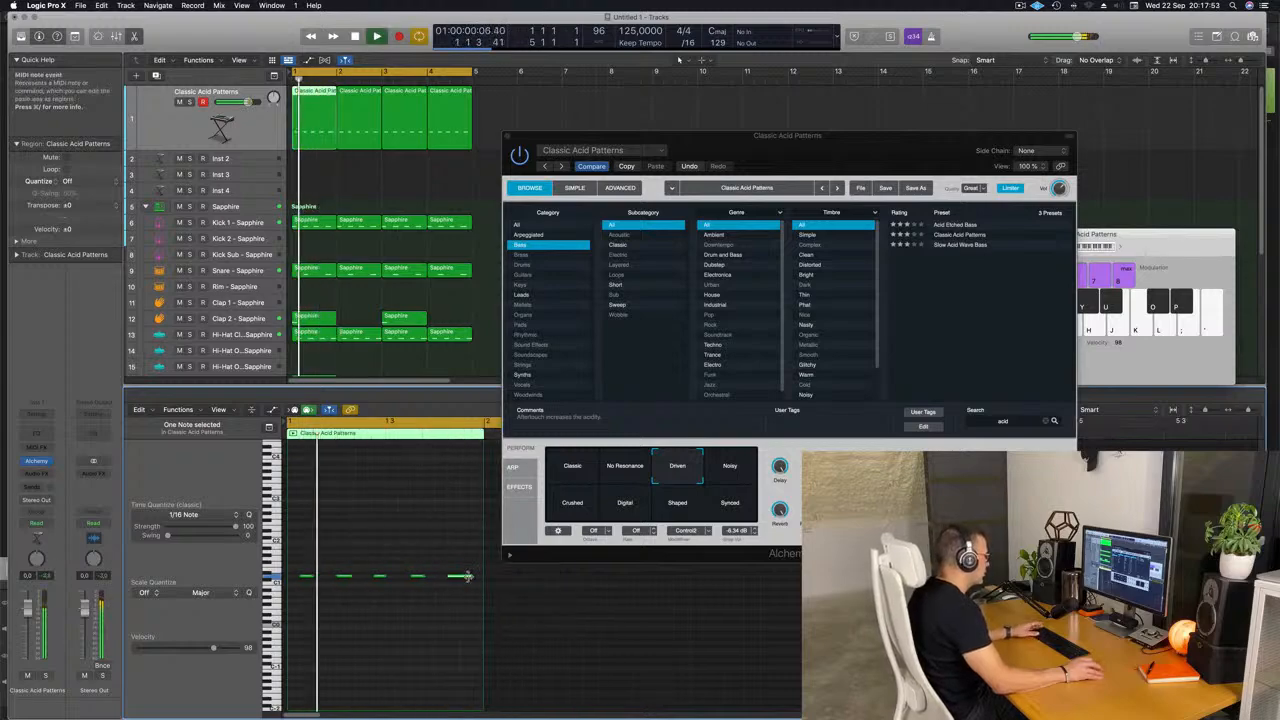
left_click_drag(471, 577, 483, 577)
key("super+Left")
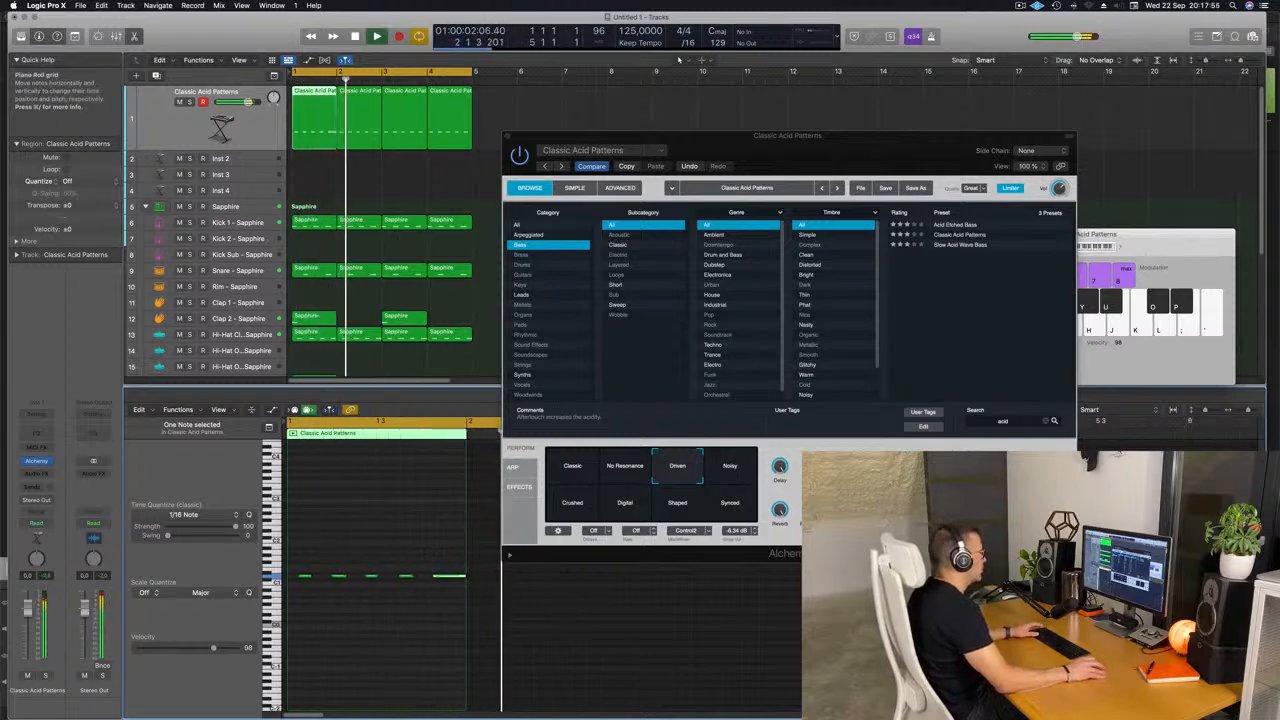
Close the Alchemy window and replace the three copied bass regions with three repeats of the edited first region.
left_click_drag(508, 138, 365, 157)
left_click(535, 131)
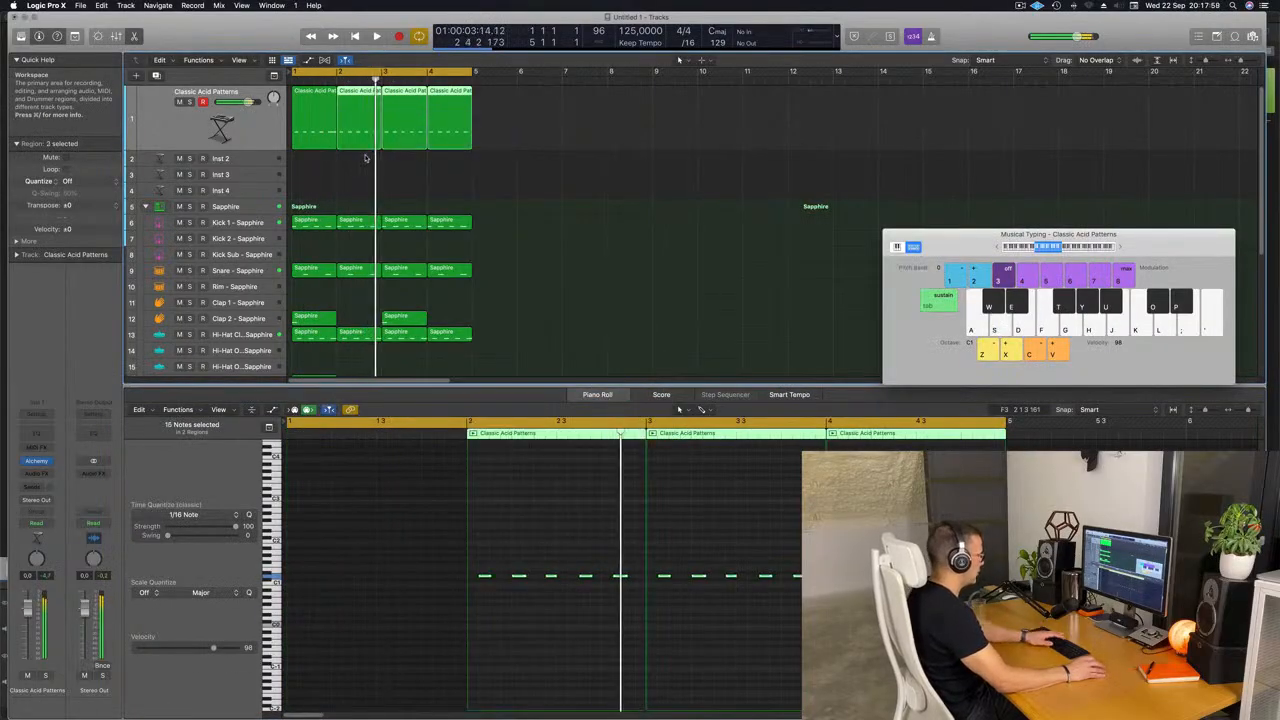
key("Delete")
left_click(322, 134)
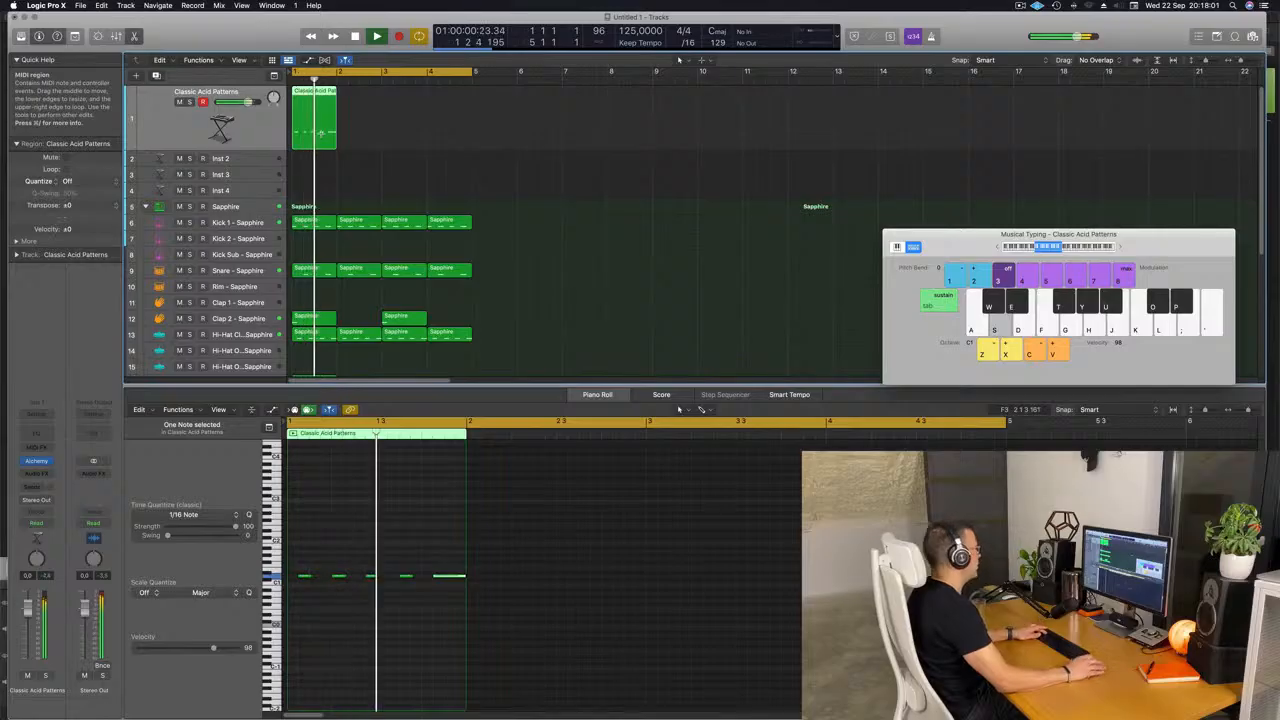
key("super+r")
key("super+r")
key("super+r")
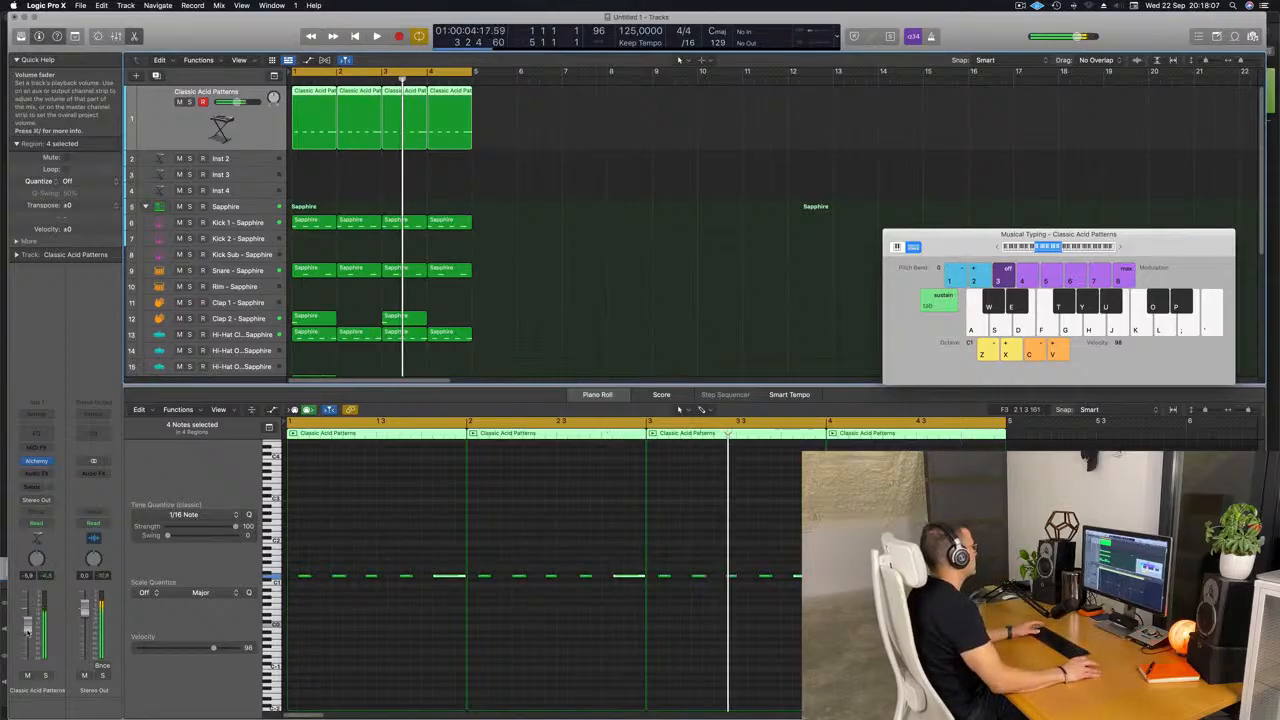
Lower the Classic Acid Patterns track volume to about -6.2 dB and select the Snare track in the Sapphire kit.
key("Return")
scroll(272, 216, "down", 3)
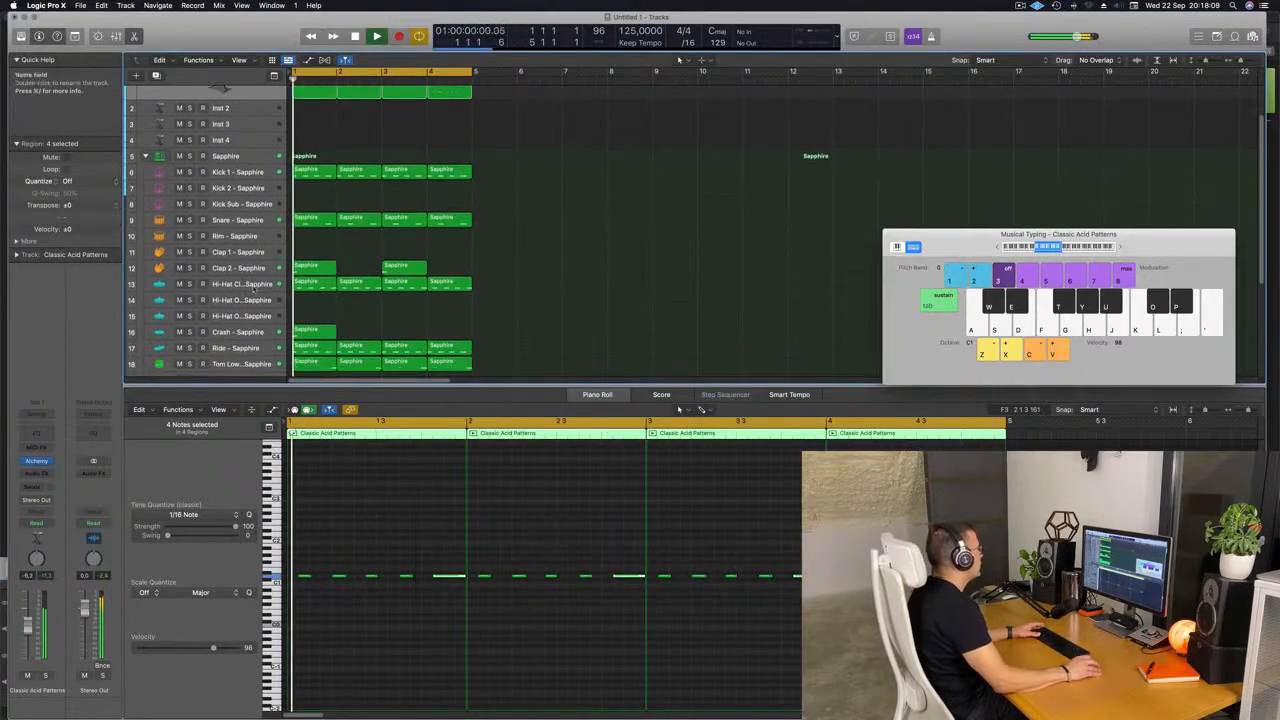
left_click(268, 215)
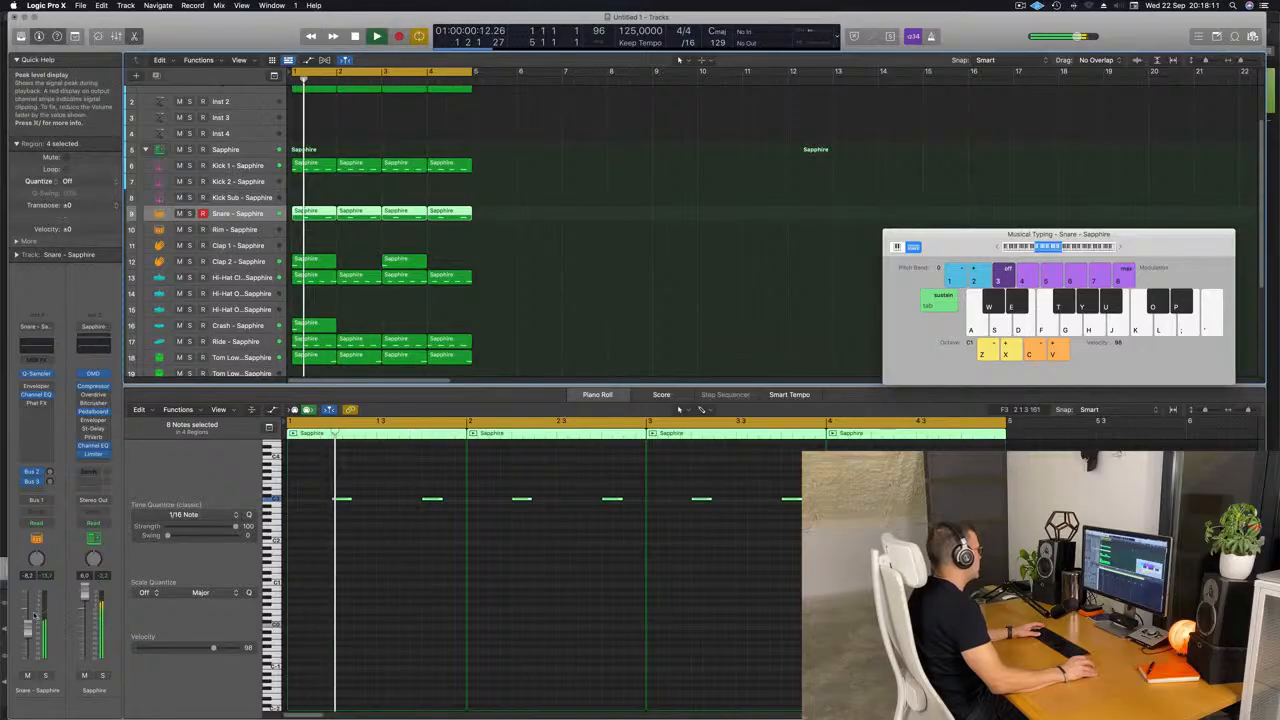
Select the closed Hi-Hat track, and adjust the Ride track's volume and its Bus 2 reverb send.
left_click(240, 277)
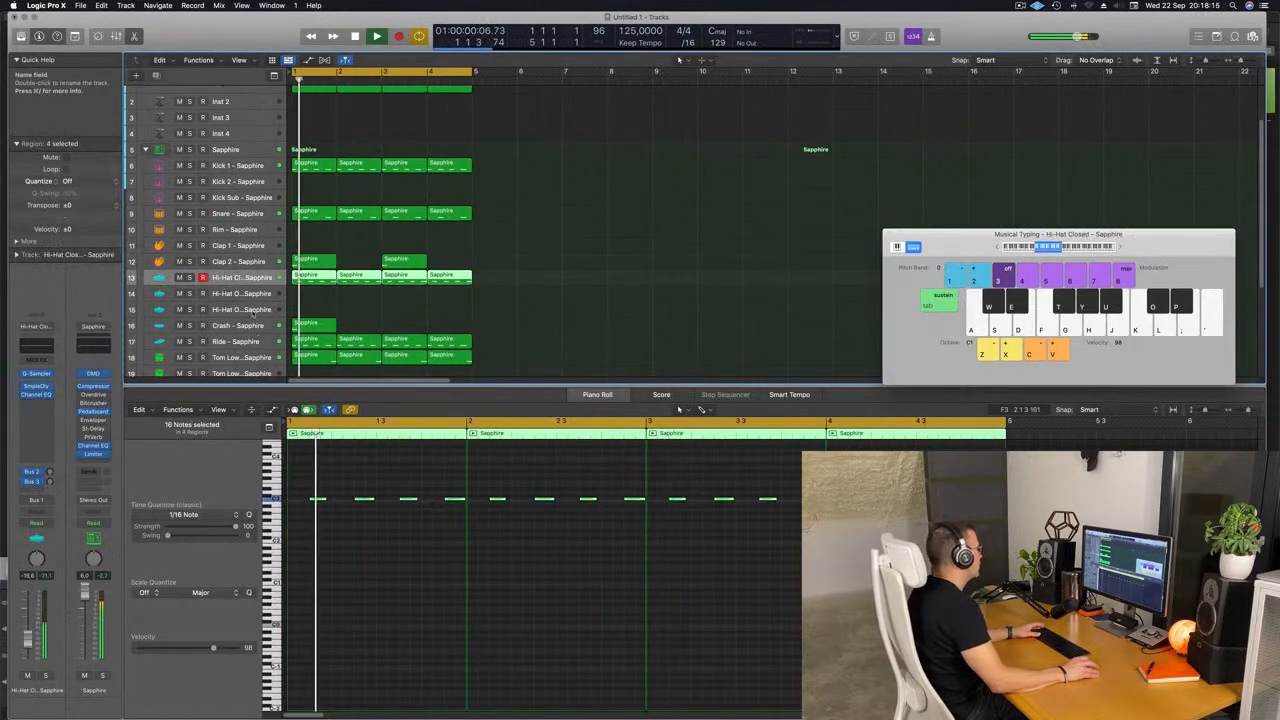
left_click(262, 343)
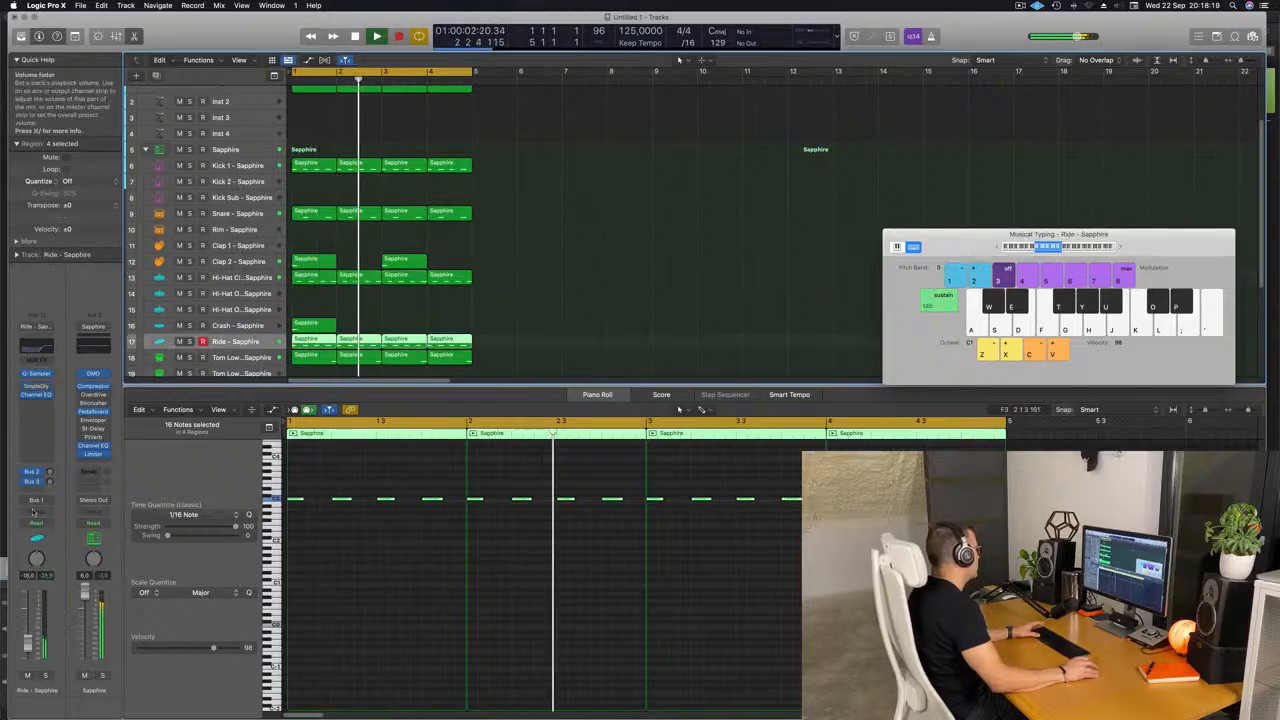
left_click(46, 470)
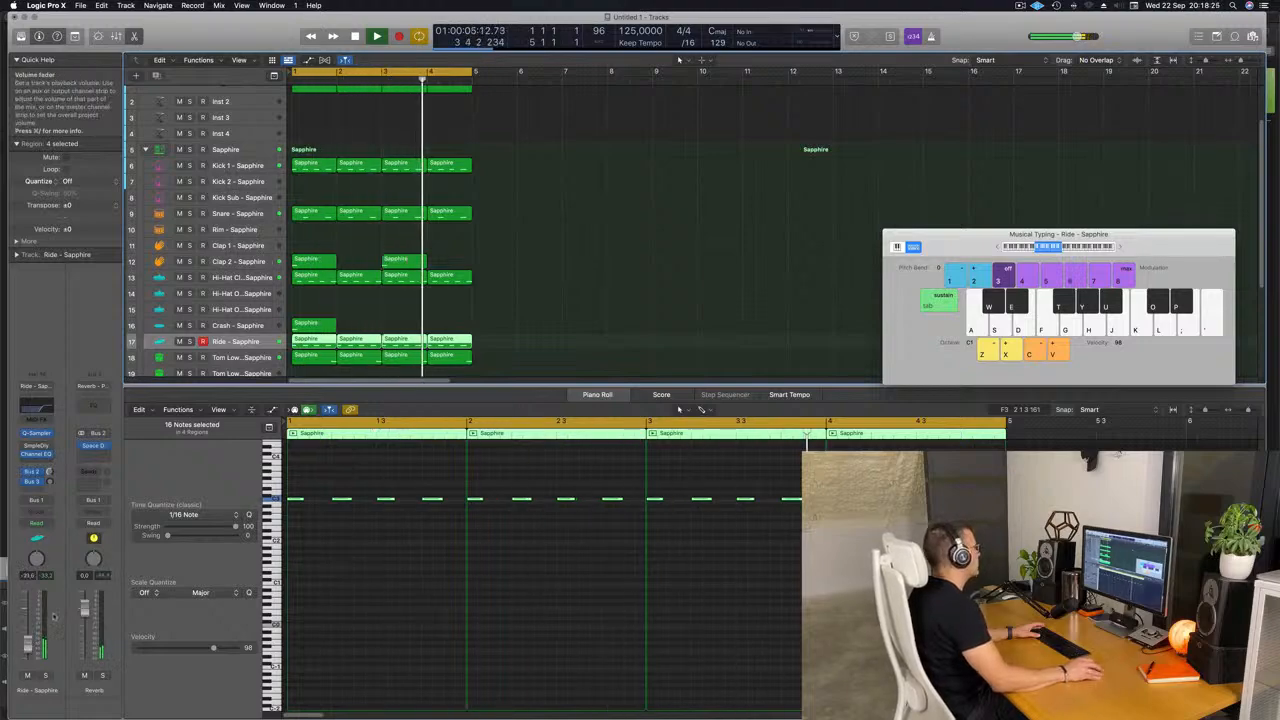
Select the Classic Acid Patterns track and open its Alchemy instrument, placing the window clear of the track list.
scroll(520, 182, "up", 1)
scroll(521, 184, "up", 4)
left_click(218, 127)
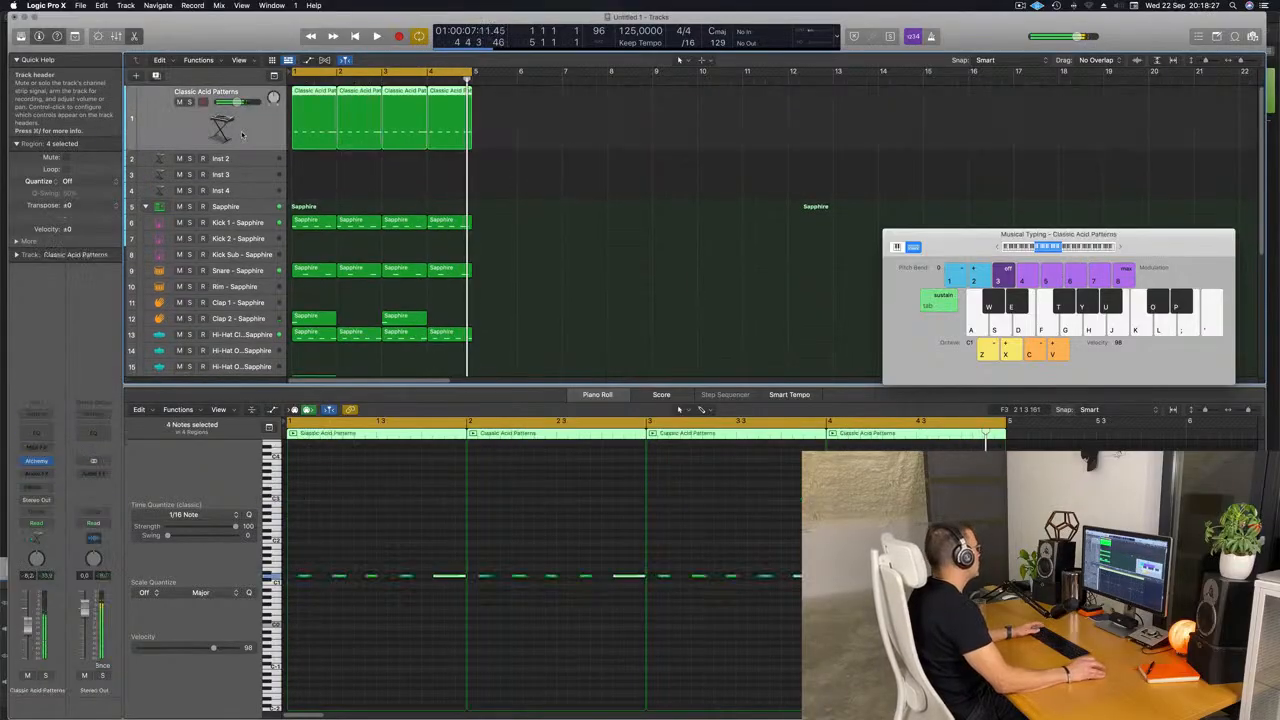
left_click(36, 461)
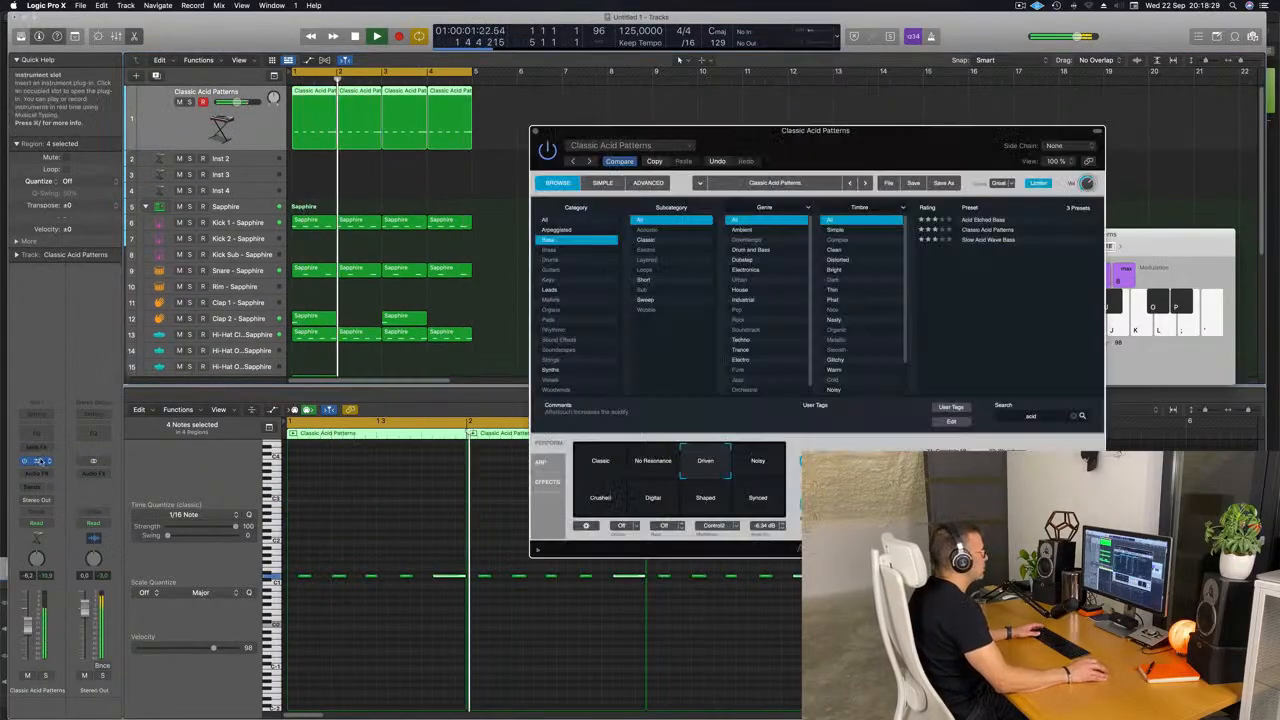
left_click_drag(838, 172, 668, 177)
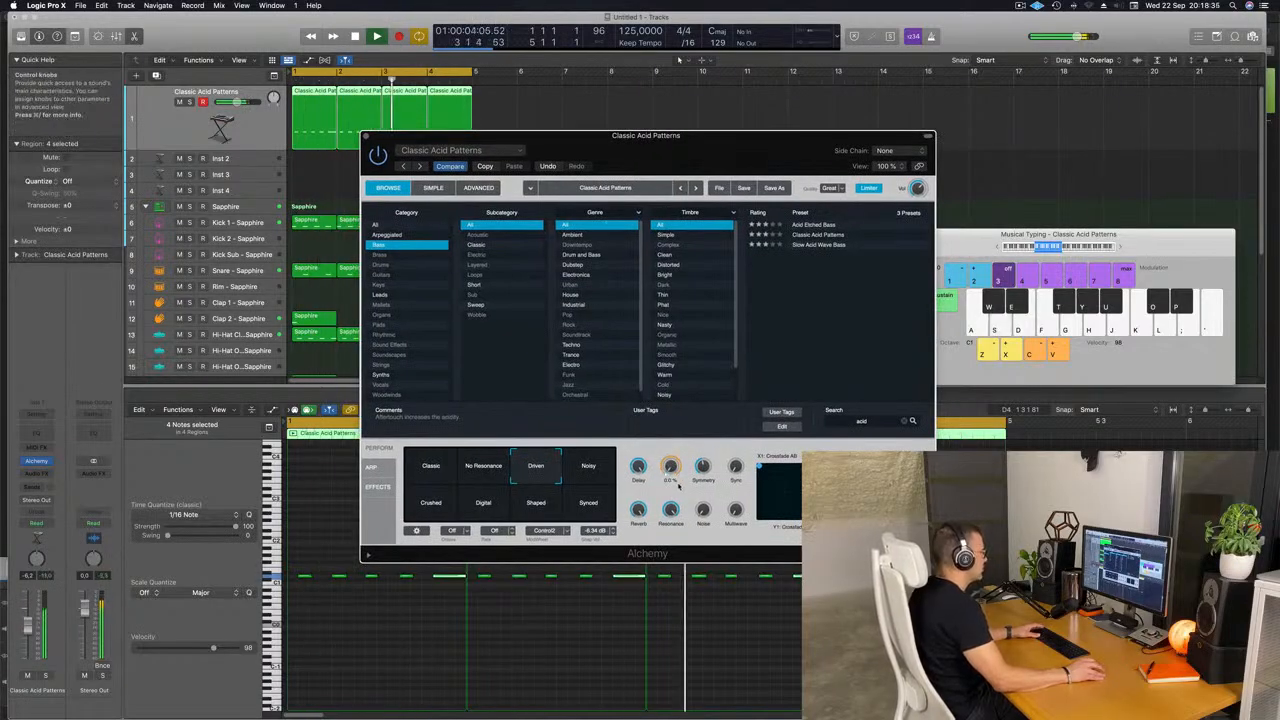
Audition morphs across the Alchemy transform pad and leave the frame between Driven, Noisy, Shaped and Synced.
left_click(575, 473)
left_click(587, 497)
left_click(594, 468)
left_click(591, 497)
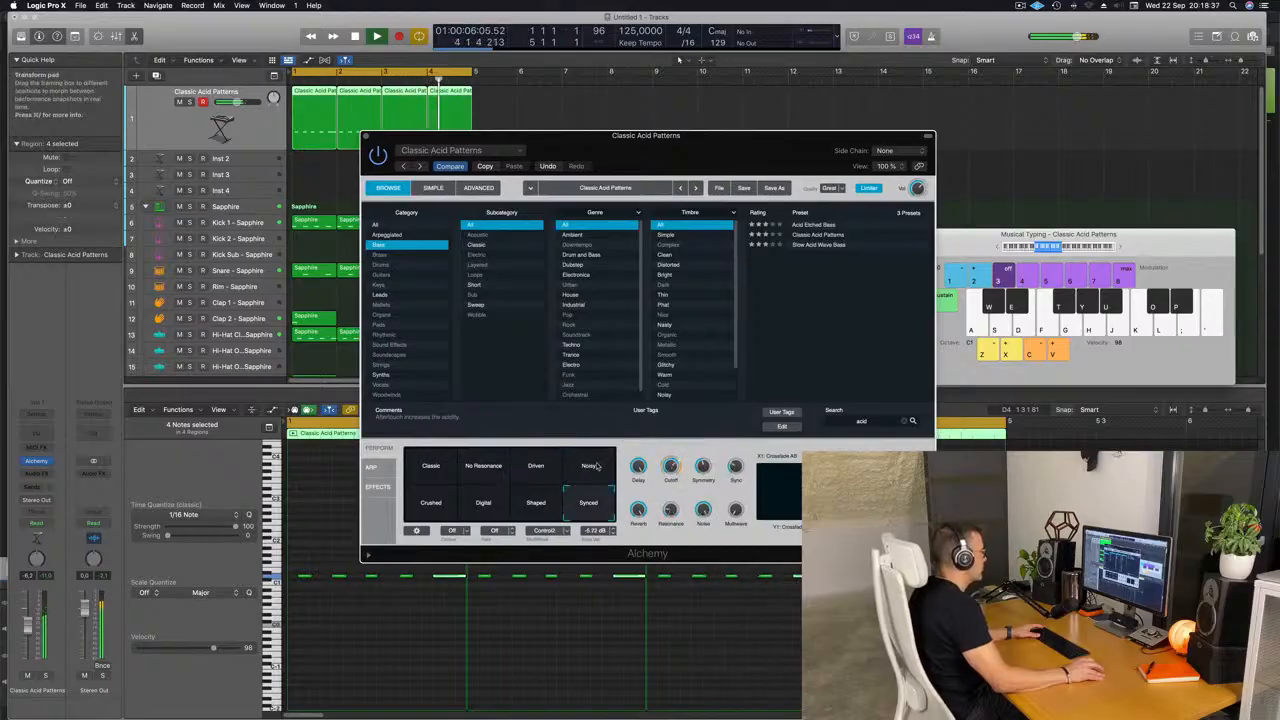
left_click(600, 467)
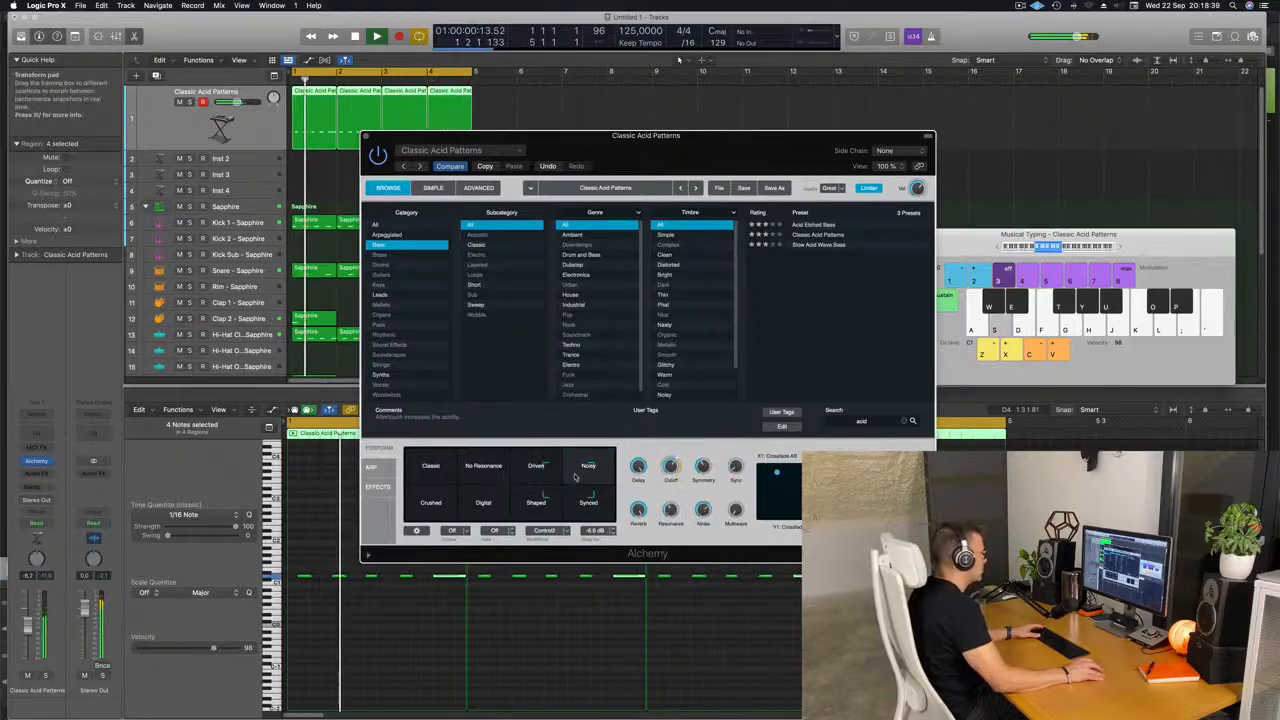
left_click(433, 484)
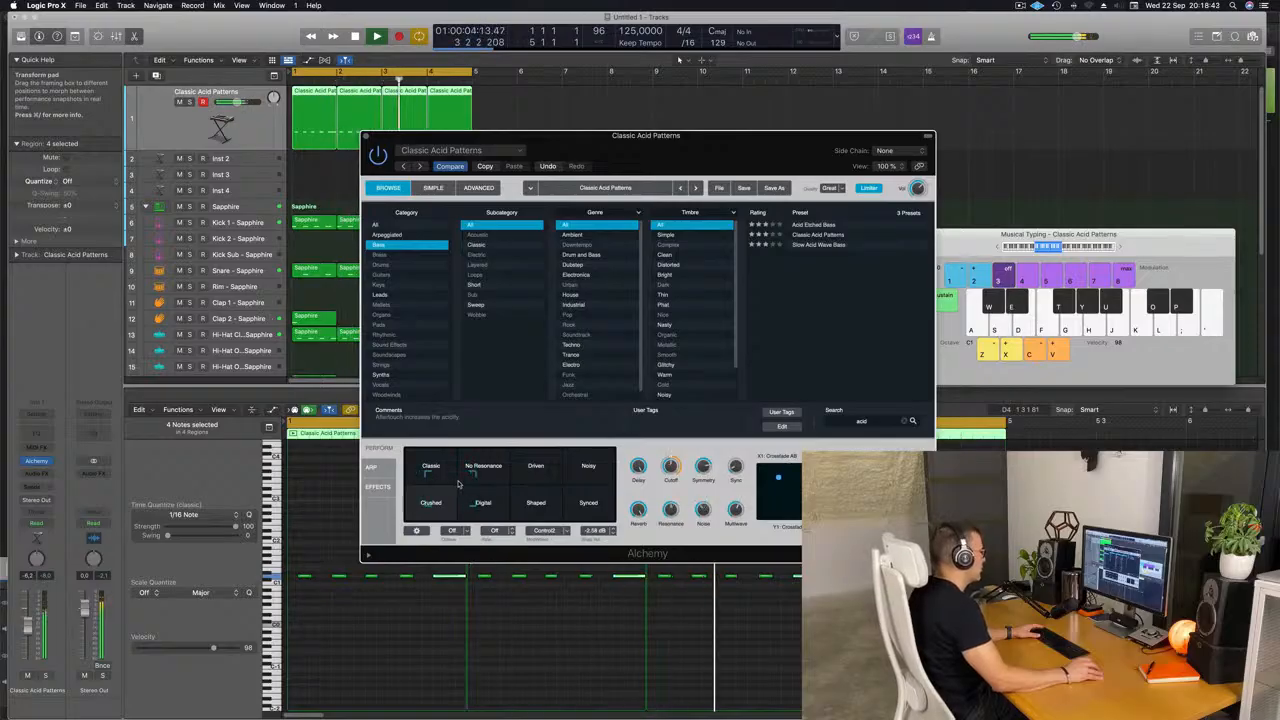
left_click_drag(474, 484, 513, 483)
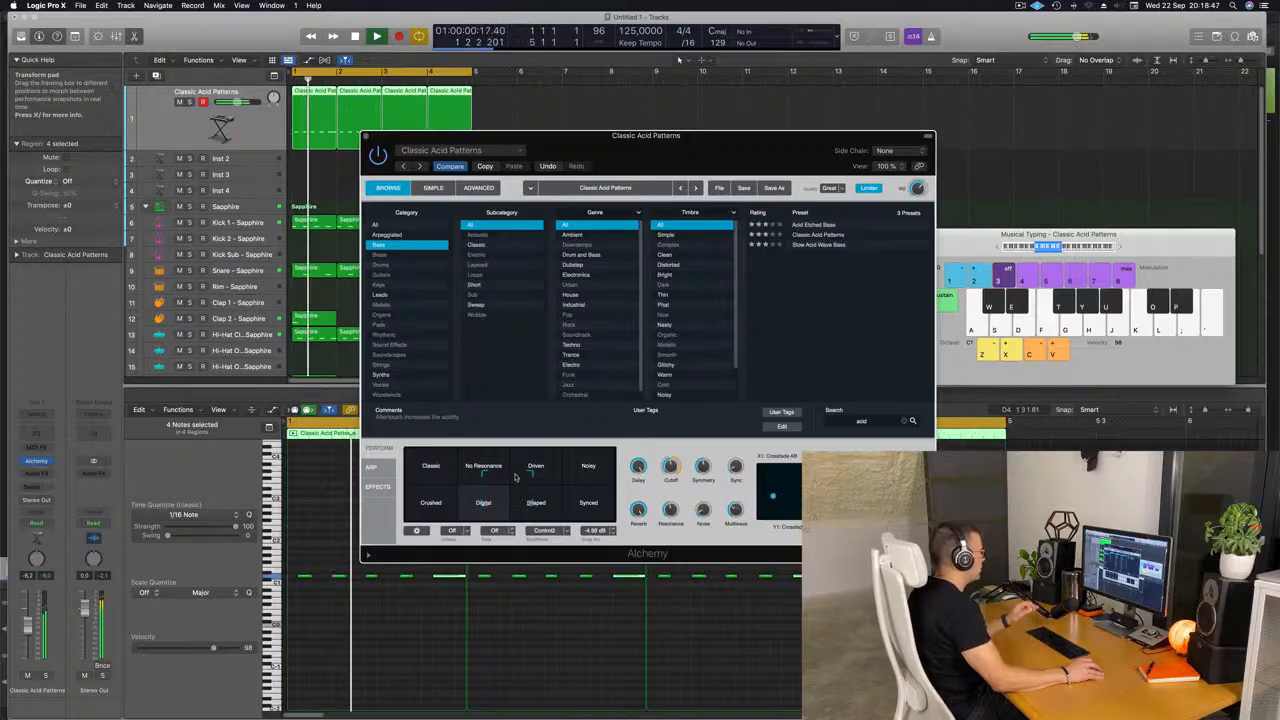
left_click(437, 455)
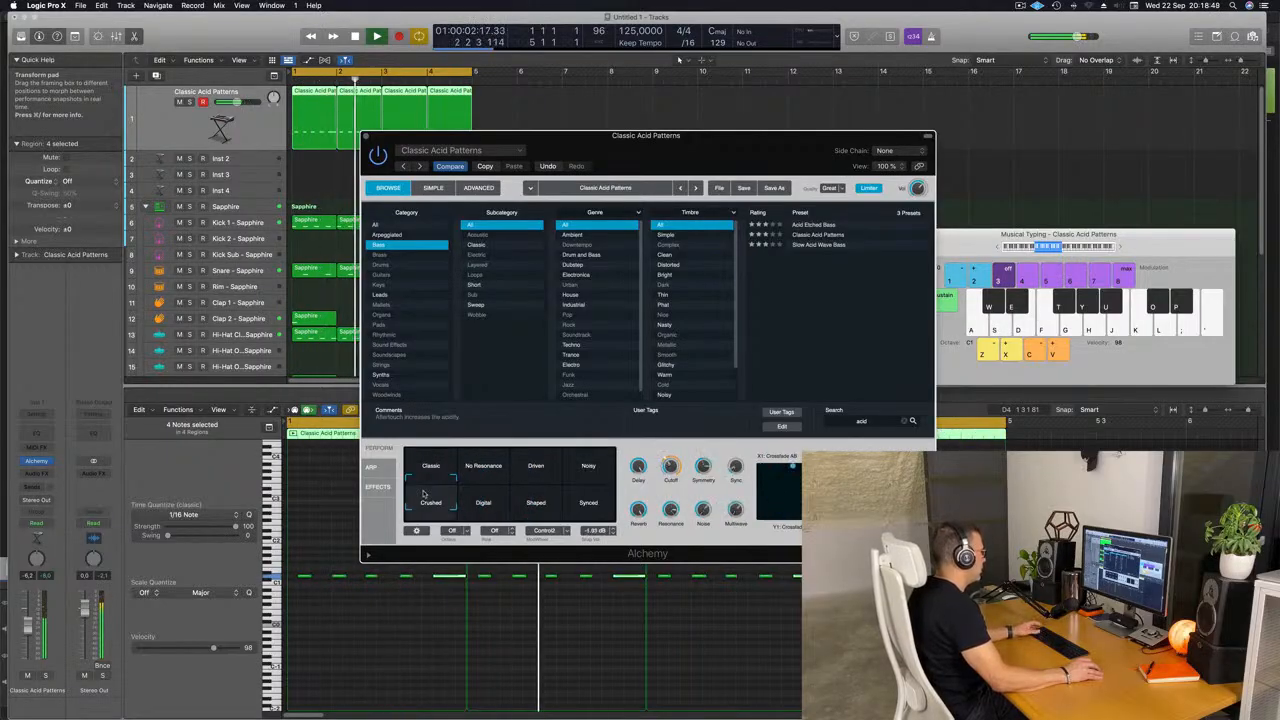
left_click(457, 482)
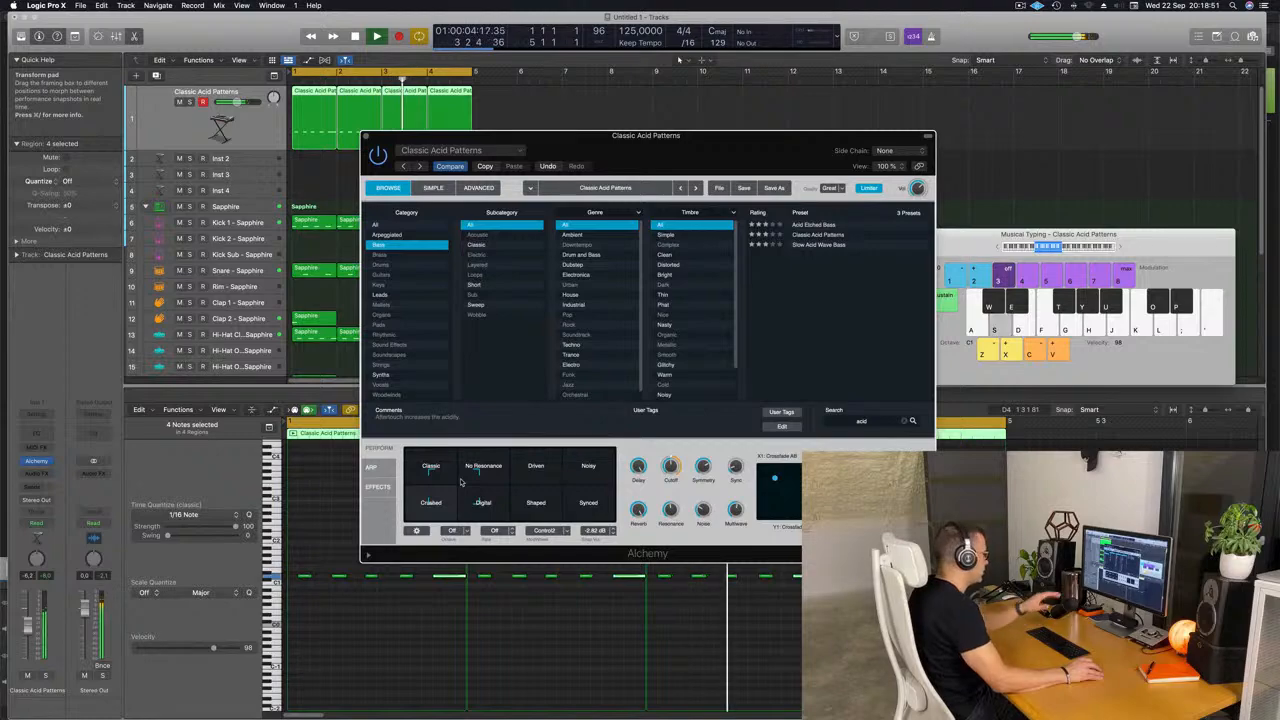
left_click(512, 489)
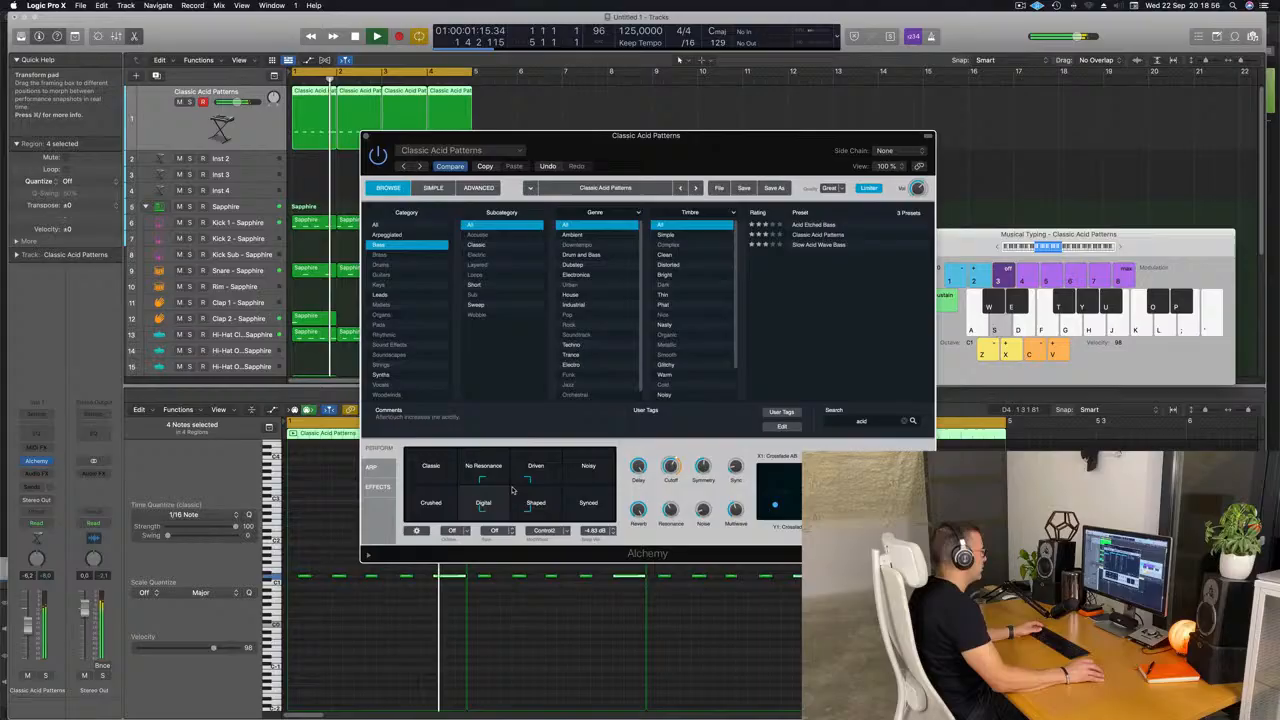
left_click(564, 486)
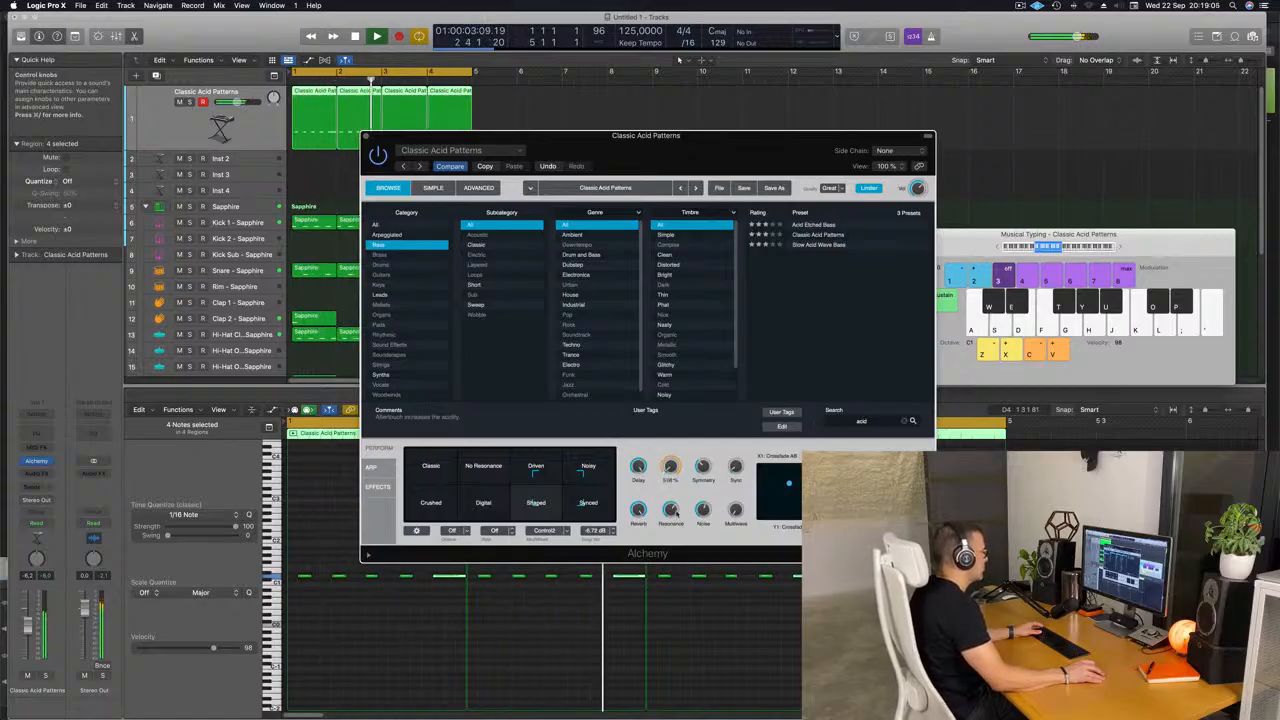
Insert a Compressor on the Classic Acid Patterns track and set its side chain to Kick 1 - Sapphire (Inst 5).
left_click_drag(600, 135, 740, 205)
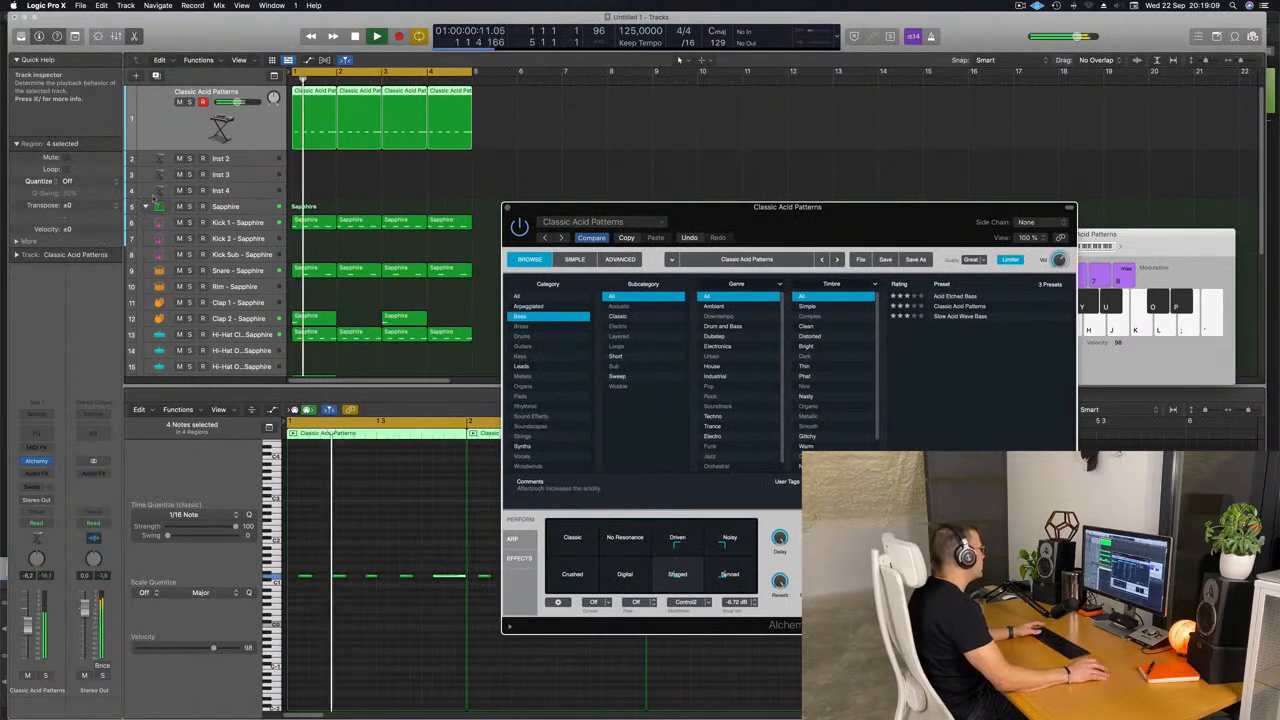
left_click(36, 473)
mouse_move(46, 524)
left_click(118, 524)
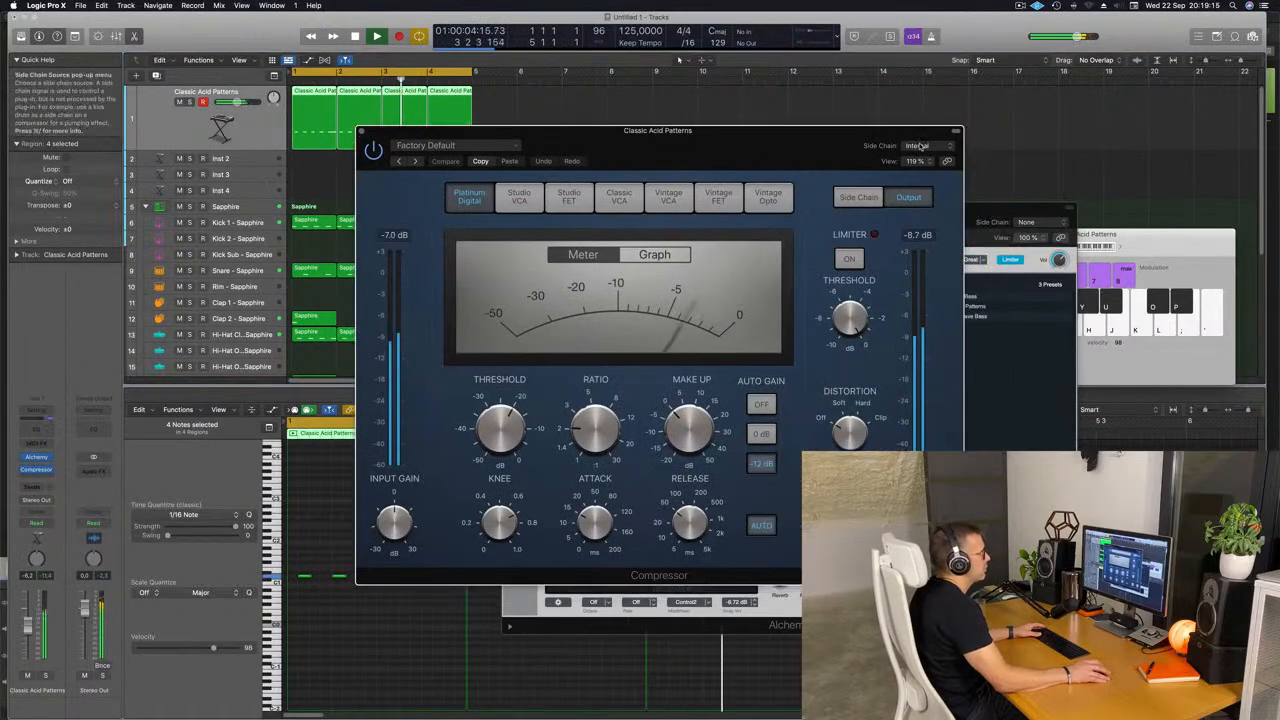
mouse_move(933, 171)
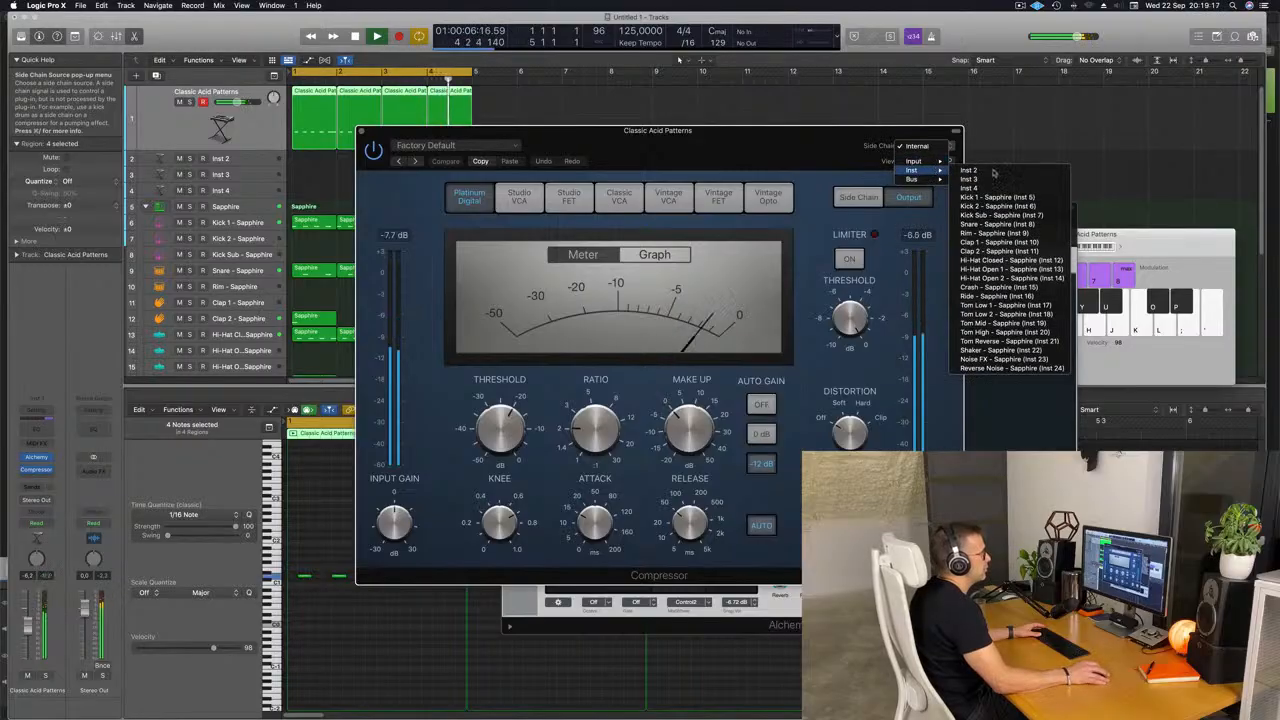
left_click(1000, 198)
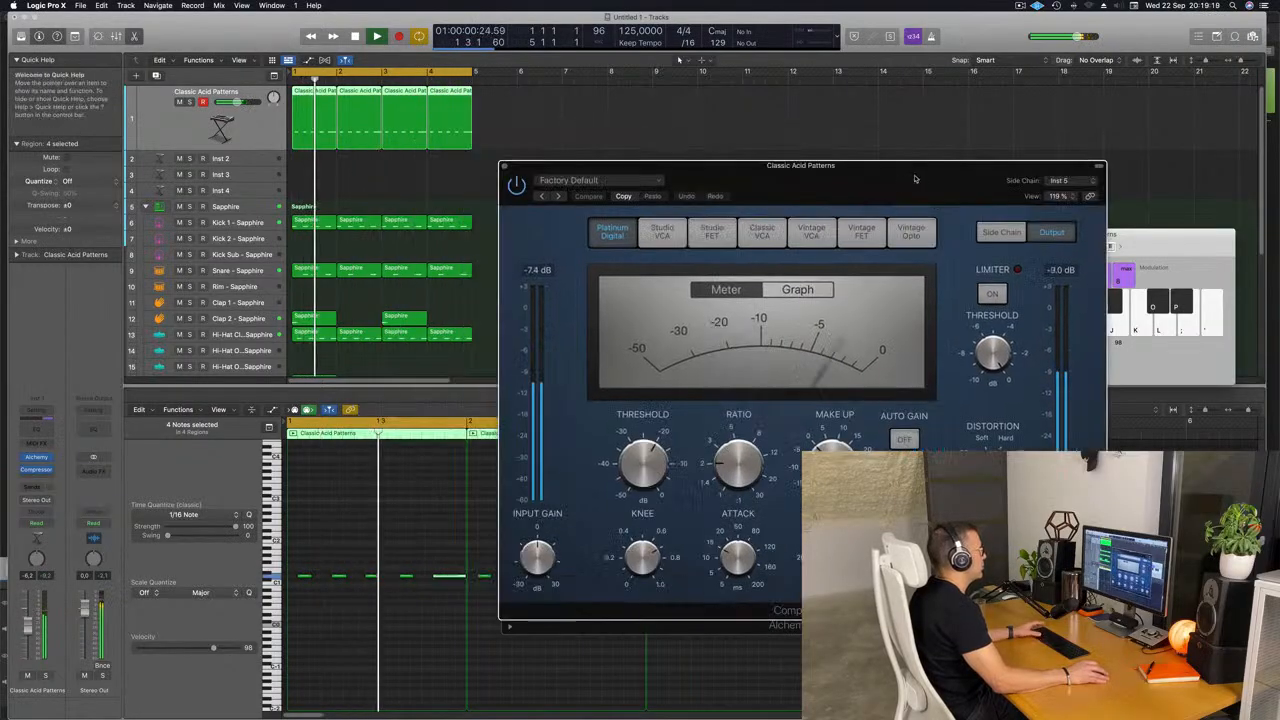
Tune the side-chain Compressor with a higher ratio, shorter attack, auto release off and a -17.5 dB threshold, and close it.
left_click_drag(615, 547, 614, 582)
left_click(781, 550)
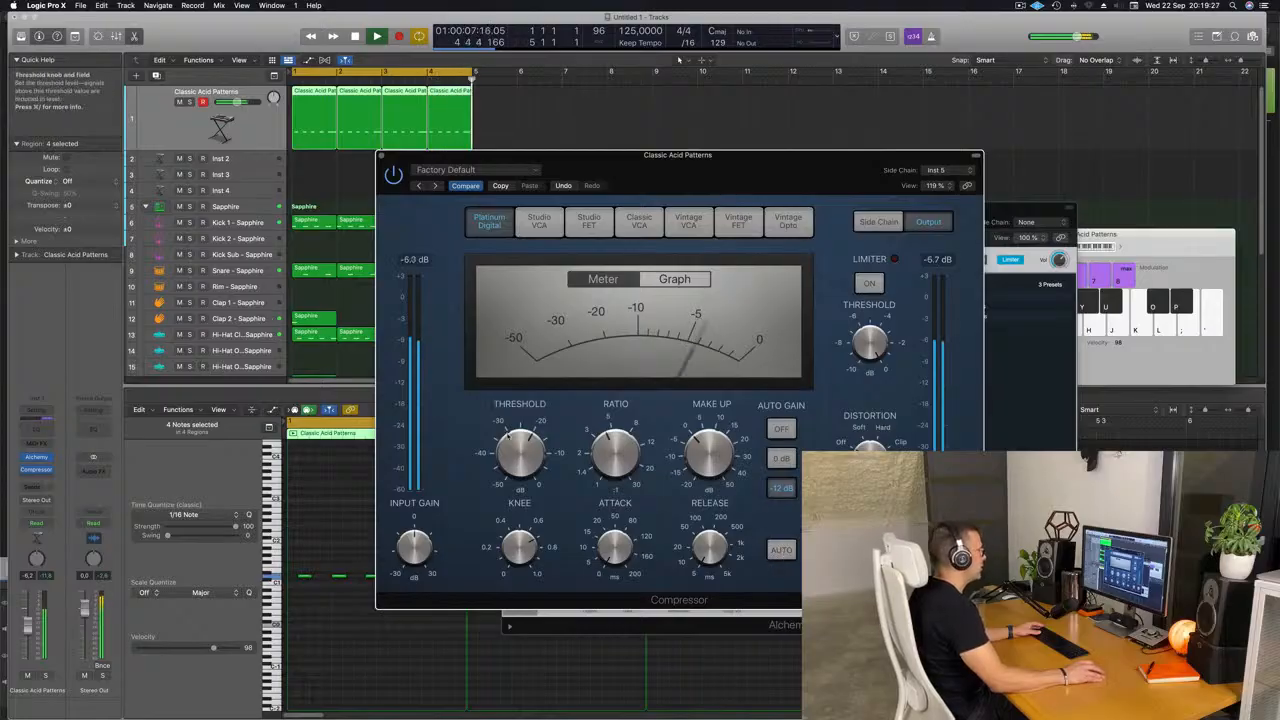
left_click_drag(522, 468, 523, 457)
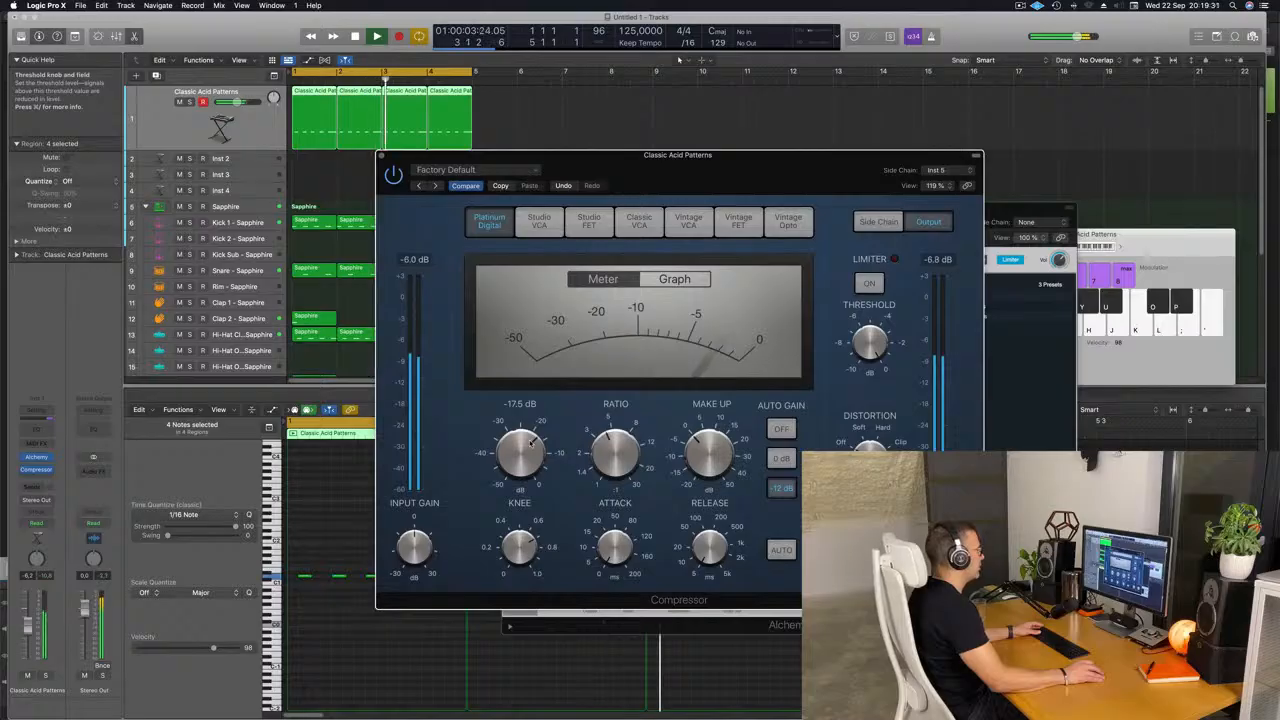
left_click_drag(736, 177, 694, 203)
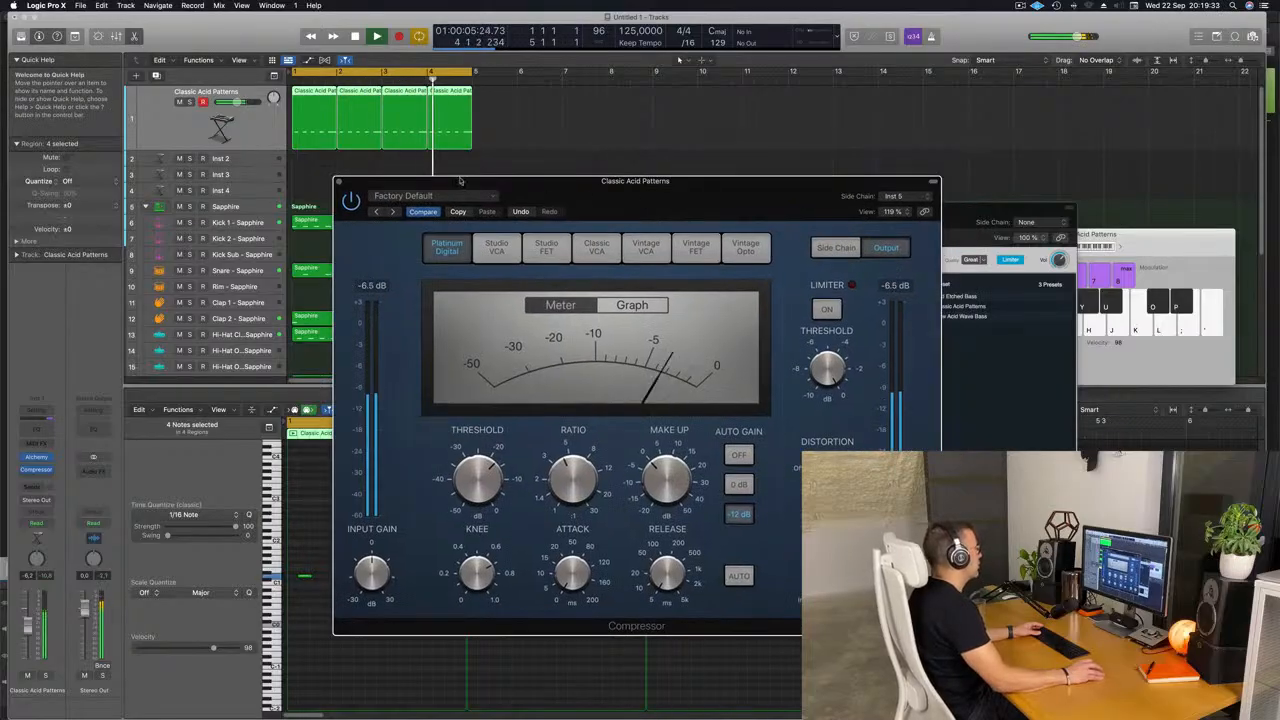
left_click(339, 183)
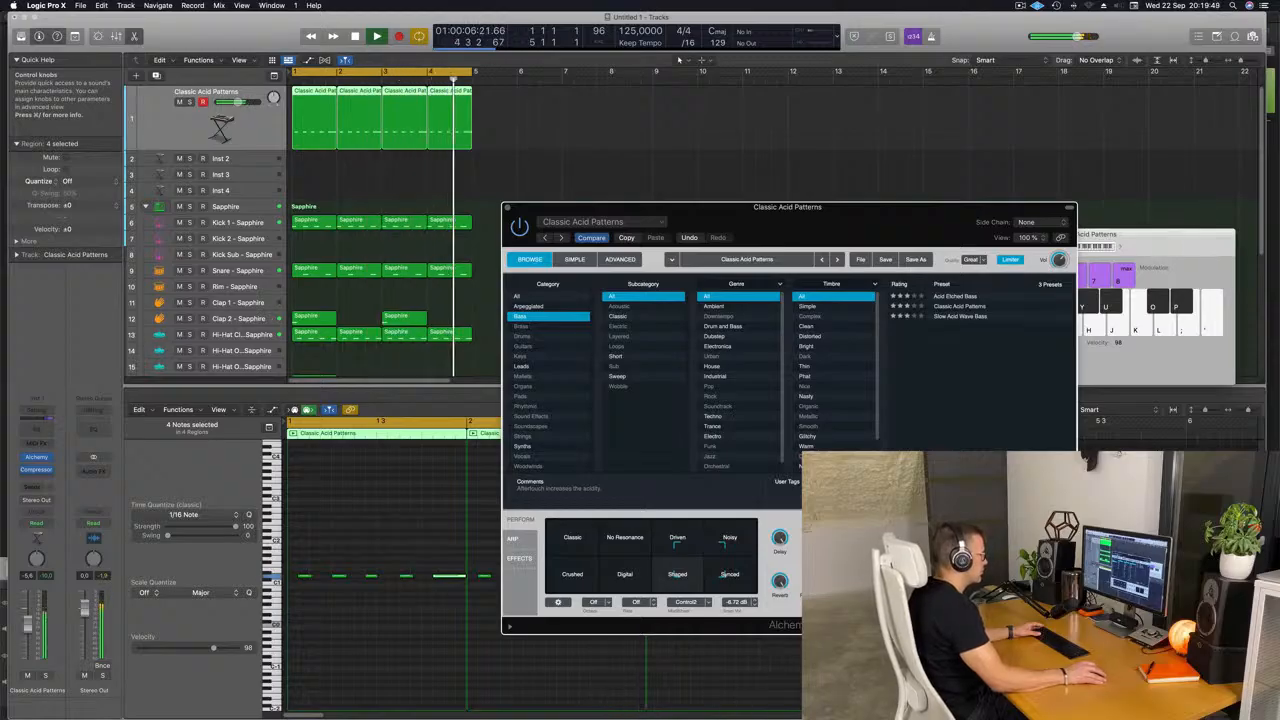
Fine-tune the bass morph between Driven, Noisy, Shaped and Synced on the transform pad and close Alchemy.
mouse_move(699, 560)
left_mouse_down()
mouse_move(678, 574)
mouse_move(543, 530)
mouse_move(598, 585)
mouse_move(690, 582)
mouse_move(692, 557)
left_mouse_up()
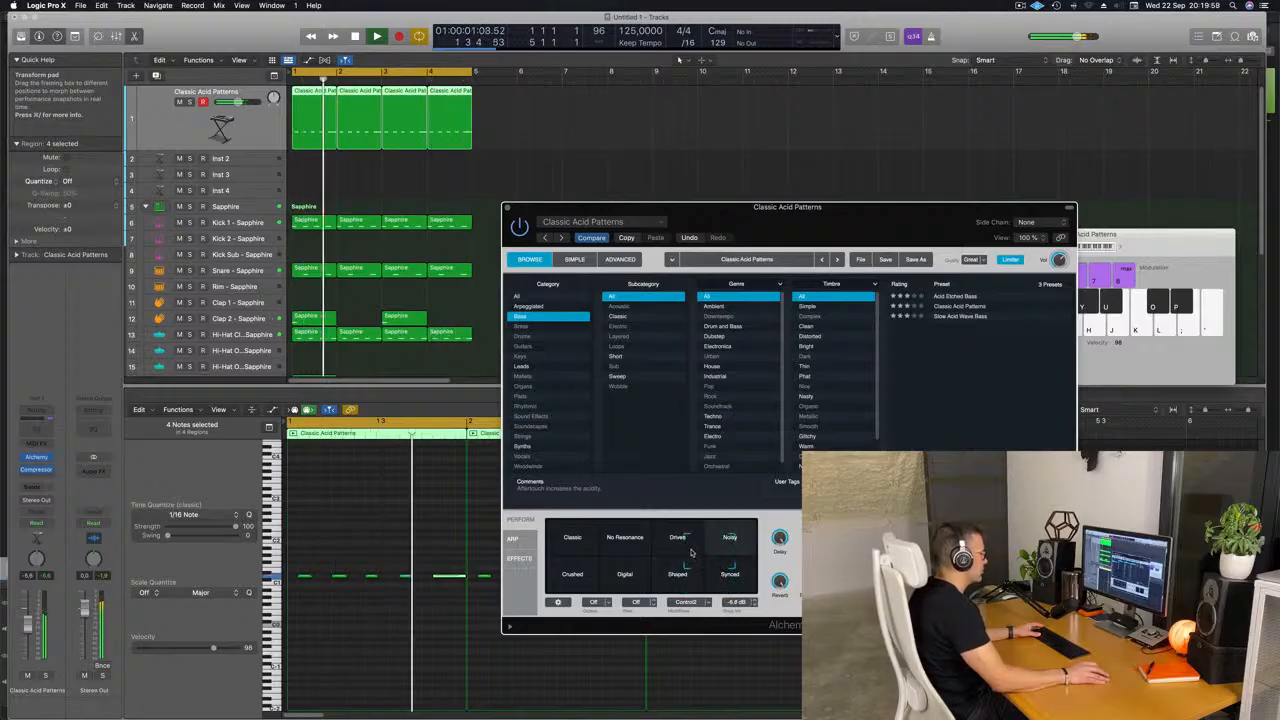
mouse_move(690, 555)
left_mouse_down()
mouse_move(687, 583)
mouse_move(688, 562)
left_mouse_up()
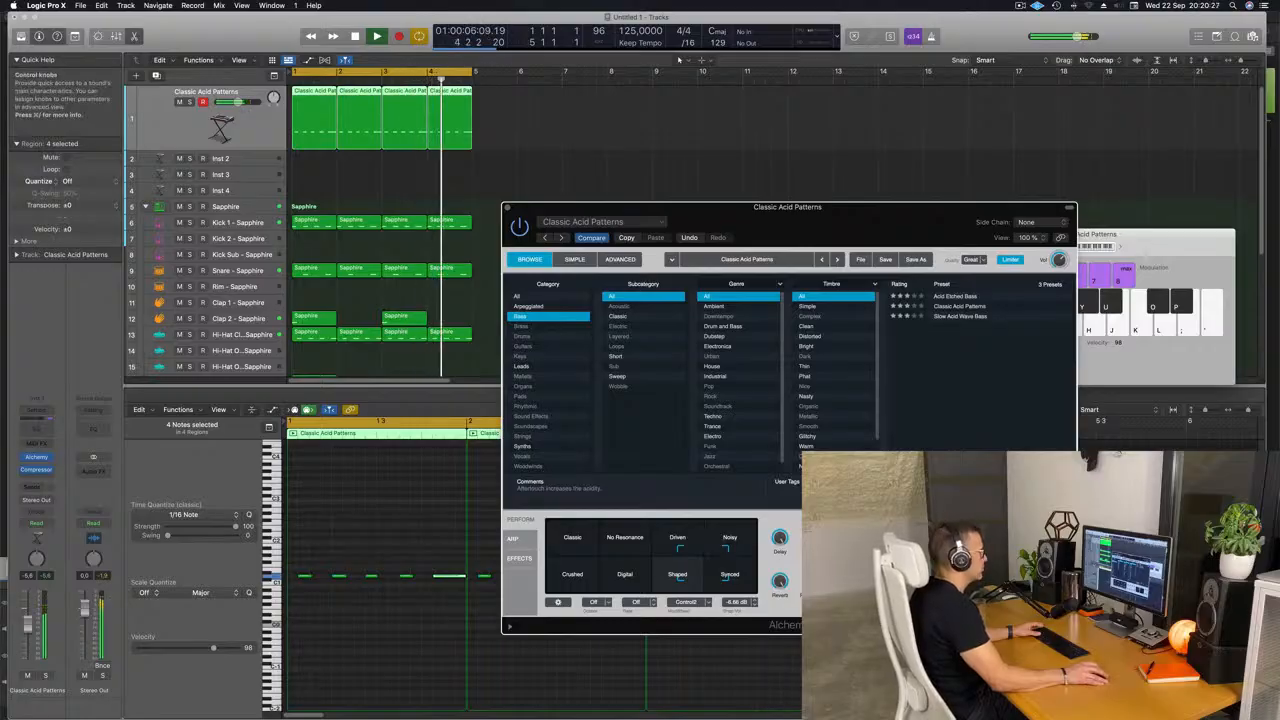
left_click_drag(510, 209, 502, 218)
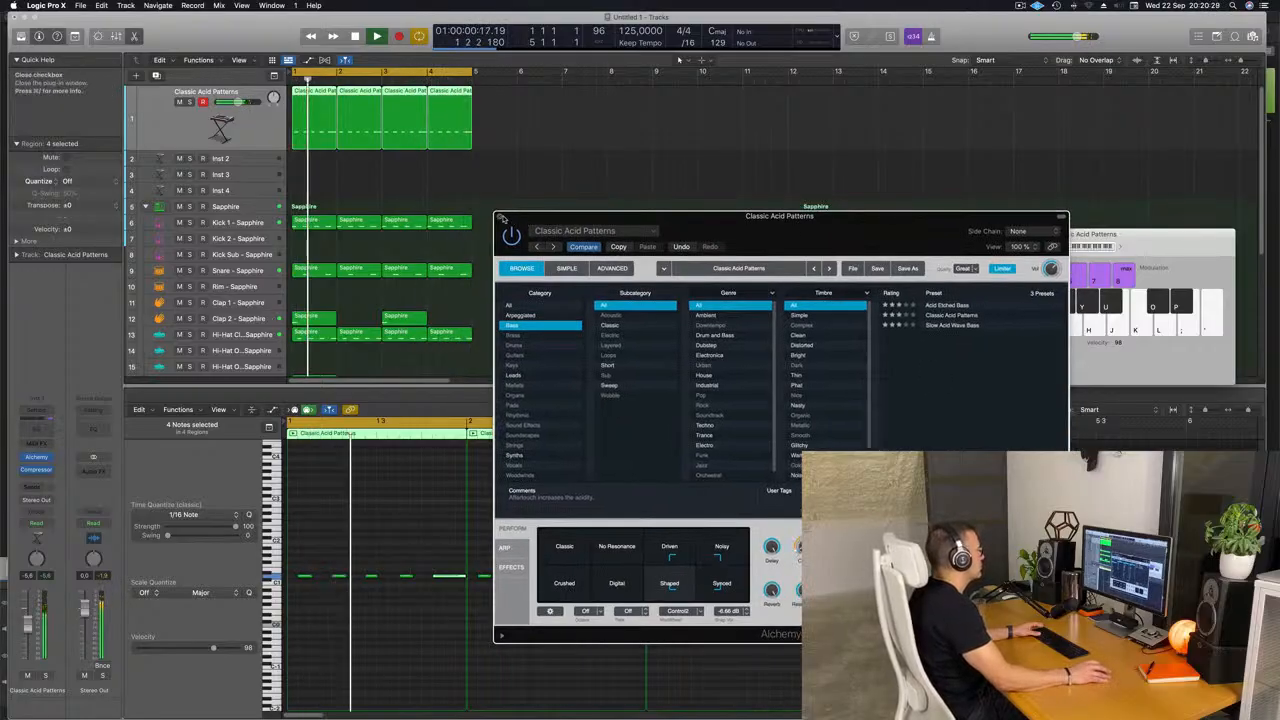
left_click(501, 218)
Repeat all four-bar drum and bass regions three times up to bar 17 and extend the cycle area to bar 17.
left_click(246, 162)
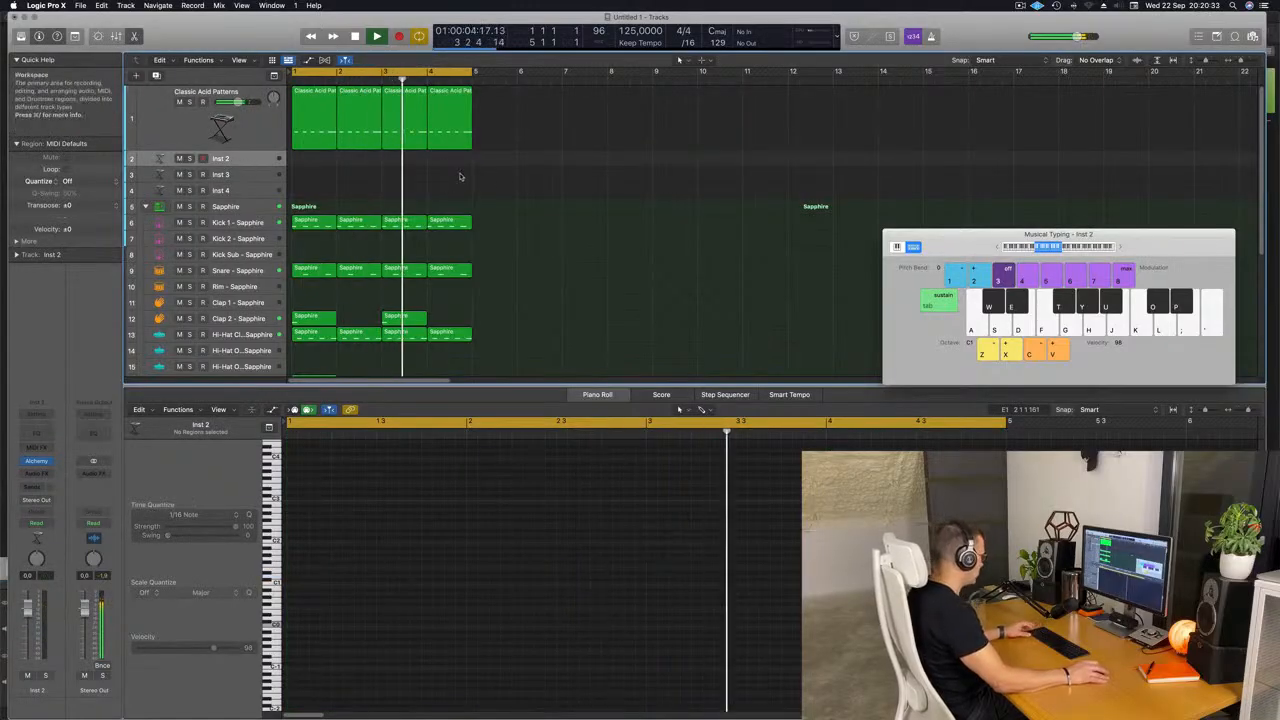
key("super+a")
key("super+r")
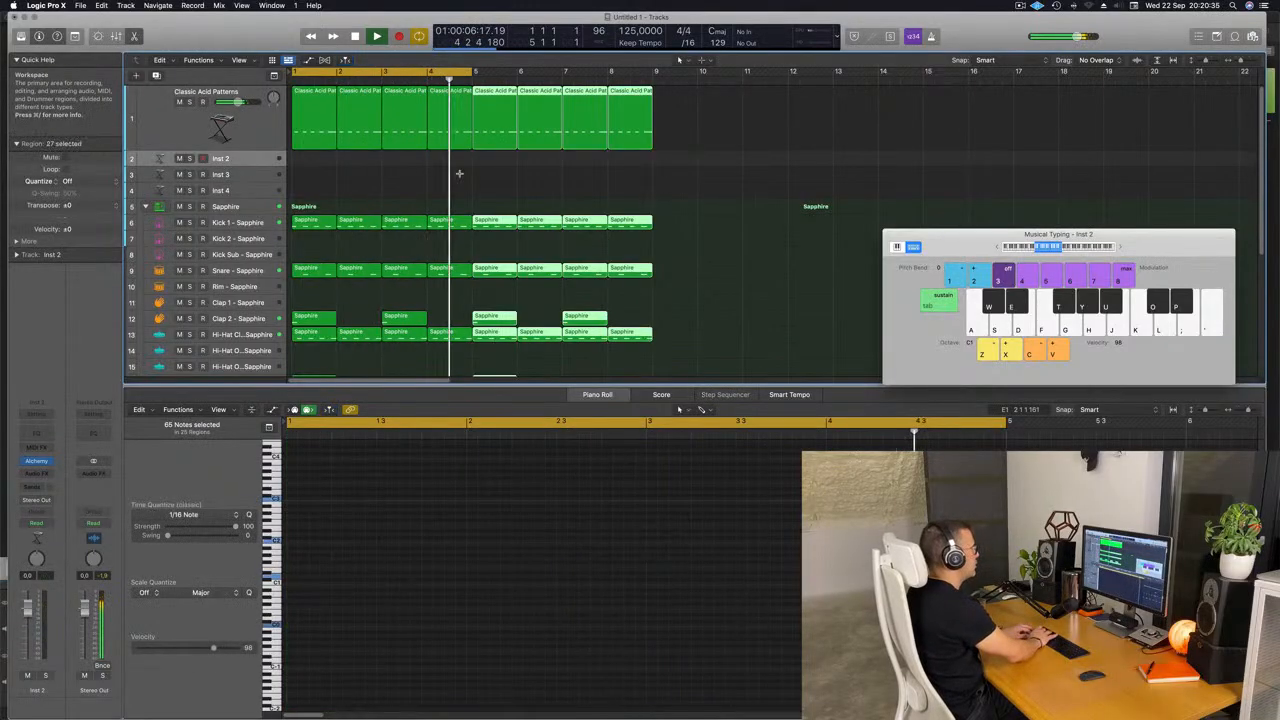
key("super+r")
key("super+r")
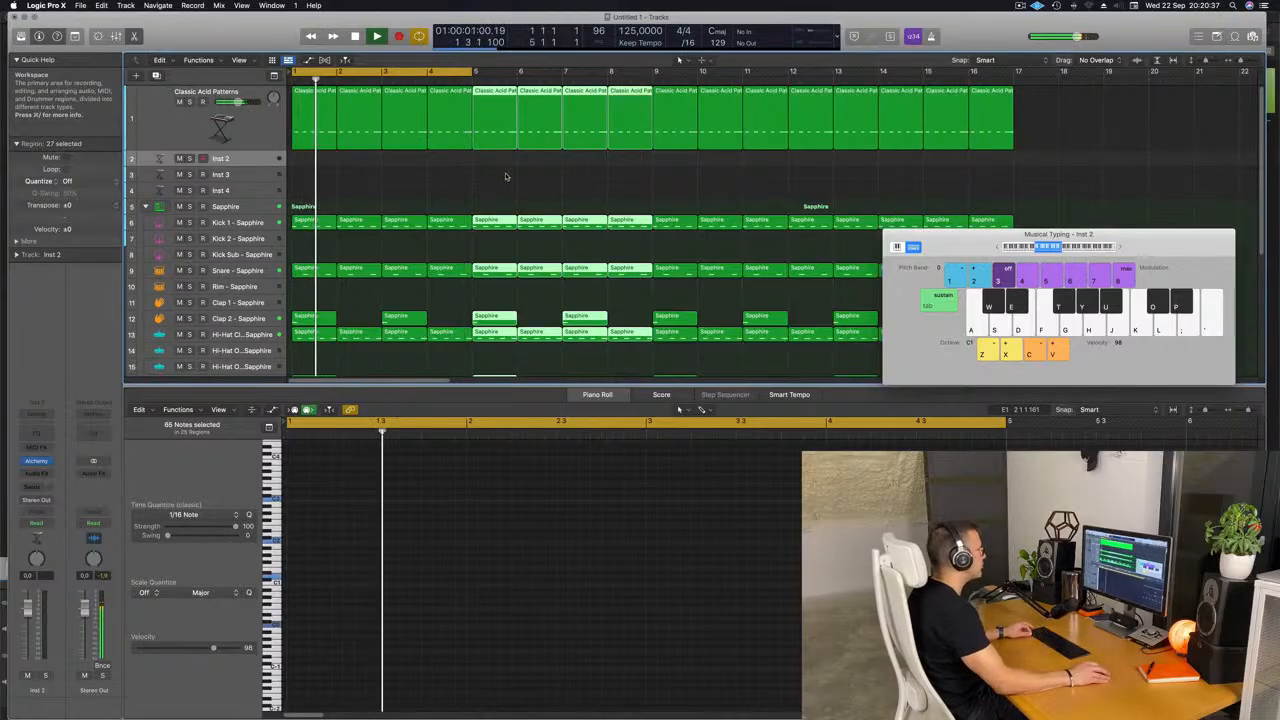
scroll(506, 177, "left", 5)
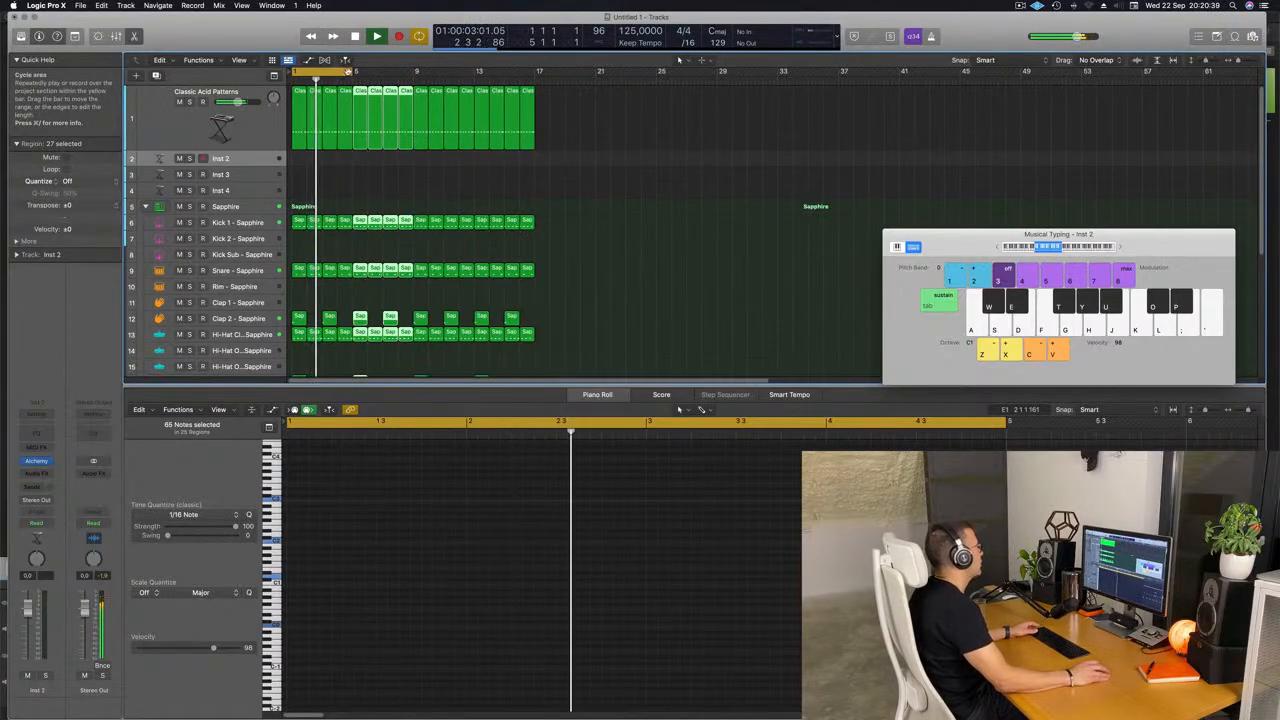
left_click_drag(348, 73, 535, 73)
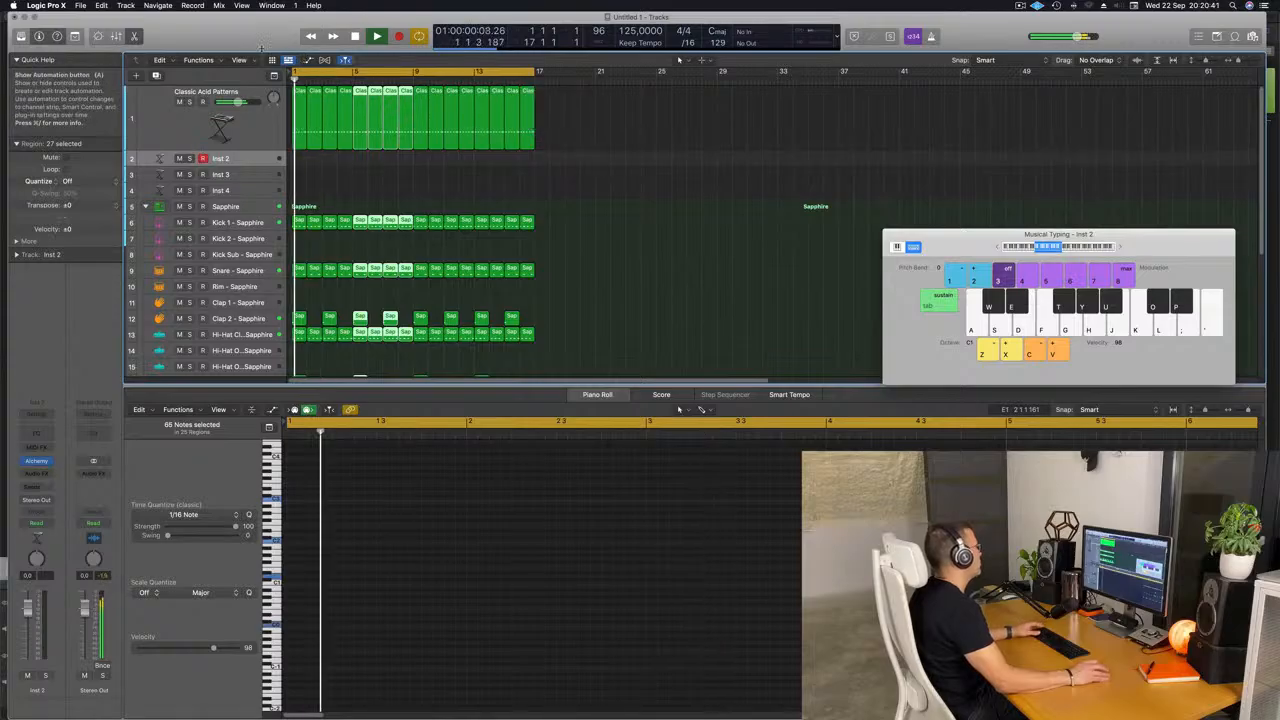
Show the secondary ruler above the arrangement, deselect all regions and increase the Inst 2 track's height.
left_click(239, 60)
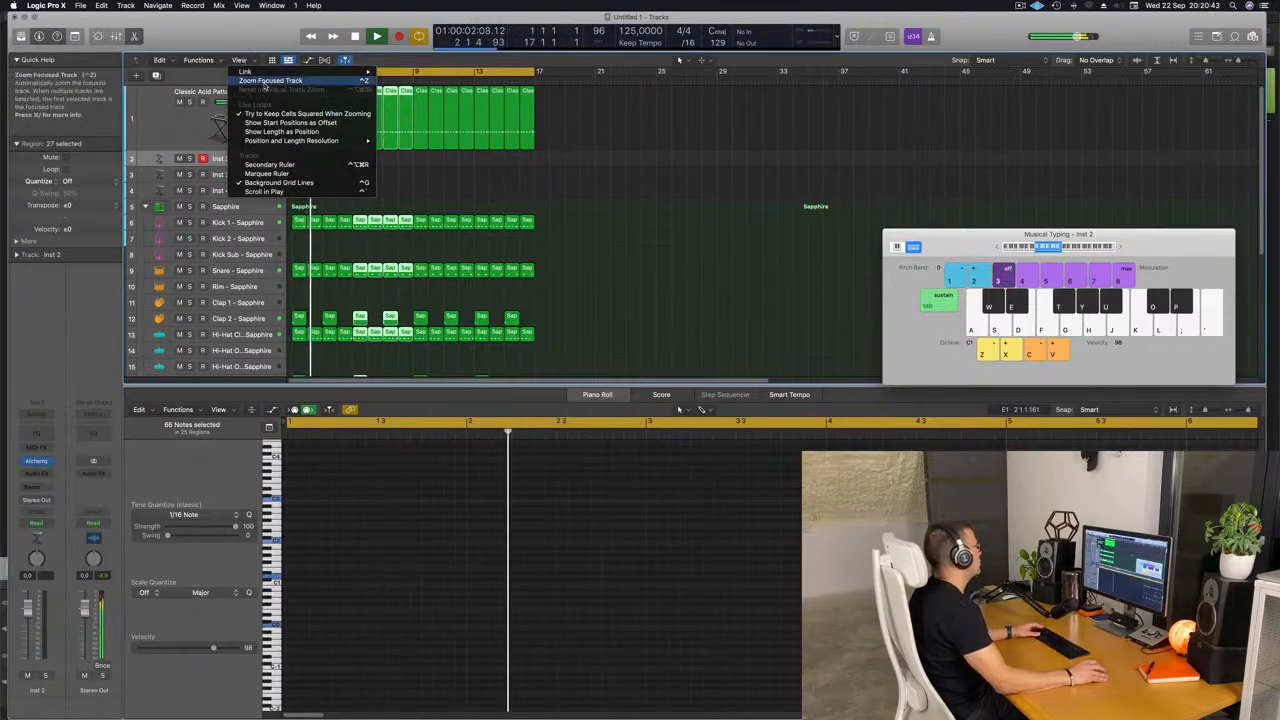
left_click(232, 81)
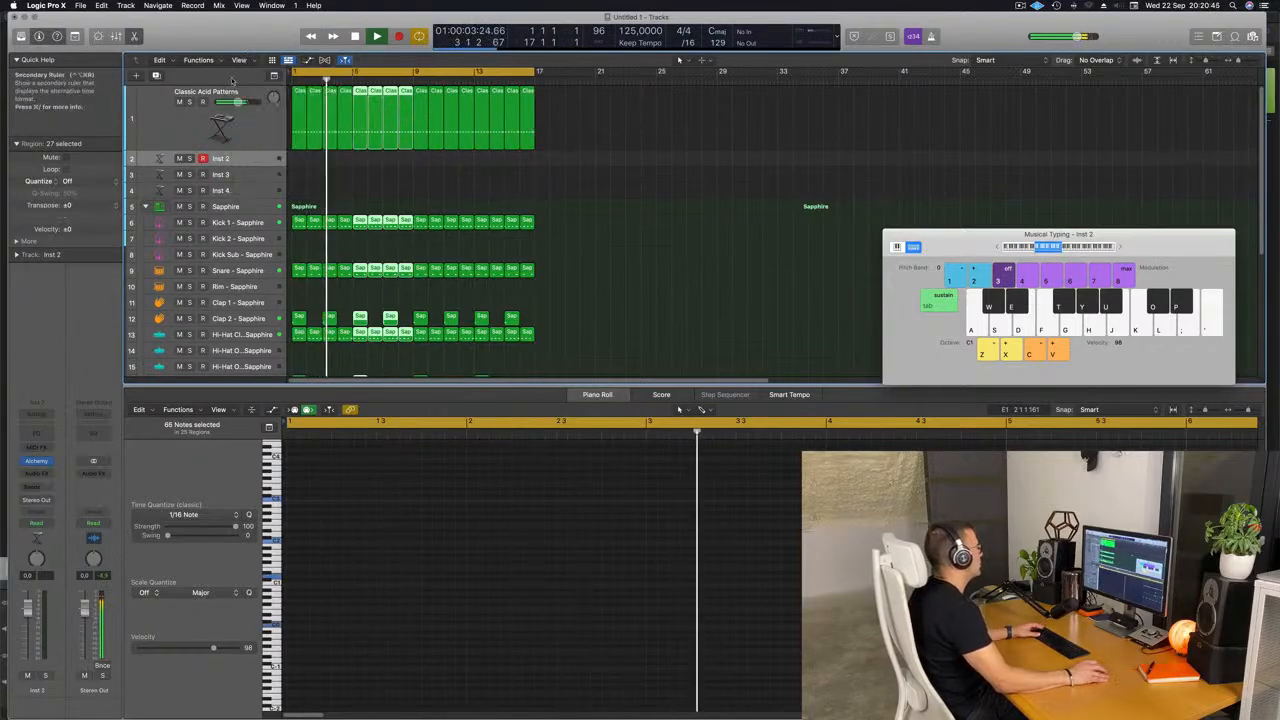
left_click(627, 202)
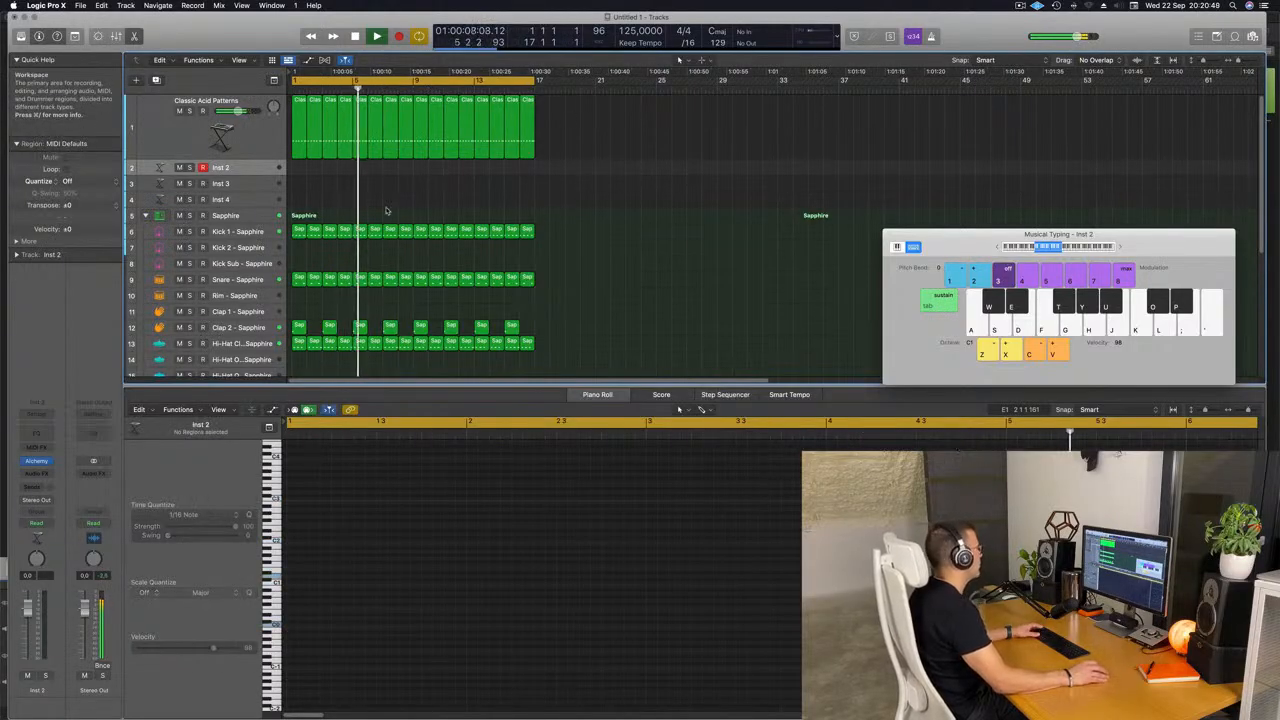
left_click_drag(243, 176, 244, 206)
key("Return")
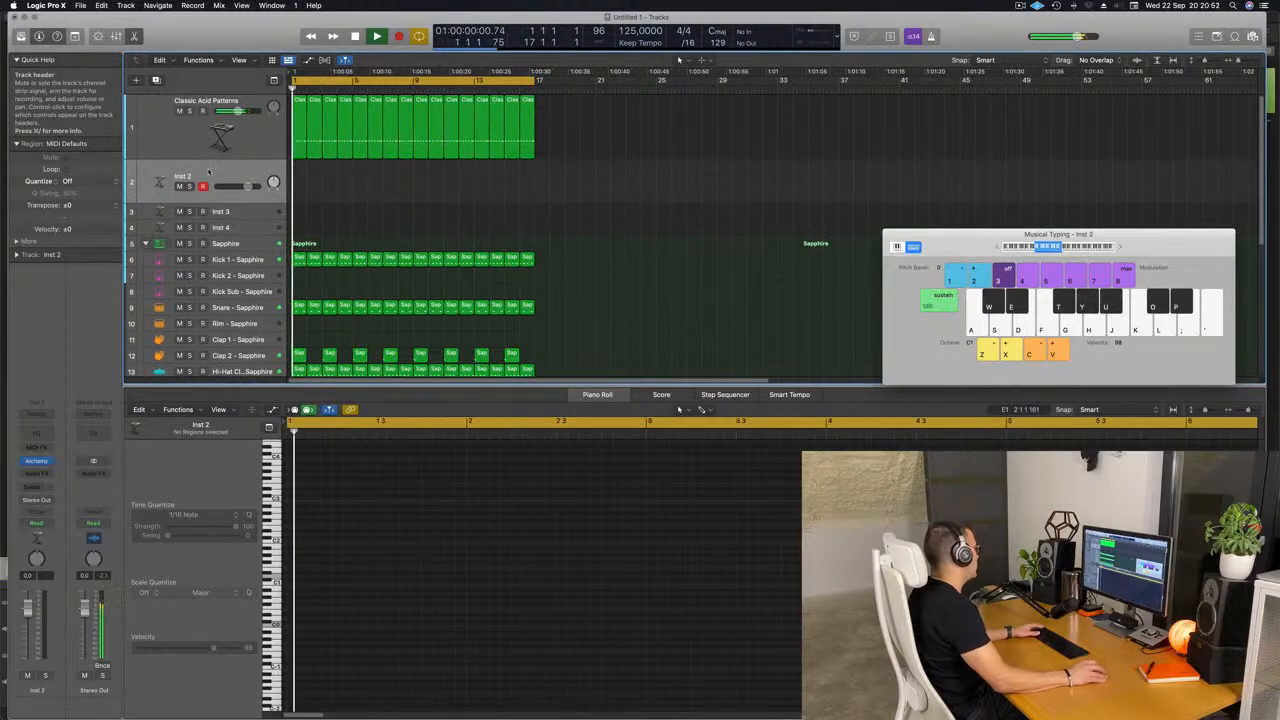
Open the Alchemy instrument on the Inst 2 track and load the Good Boy preset.
left_click(36, 461)
left_click_drag(733, 153, 614, 163)
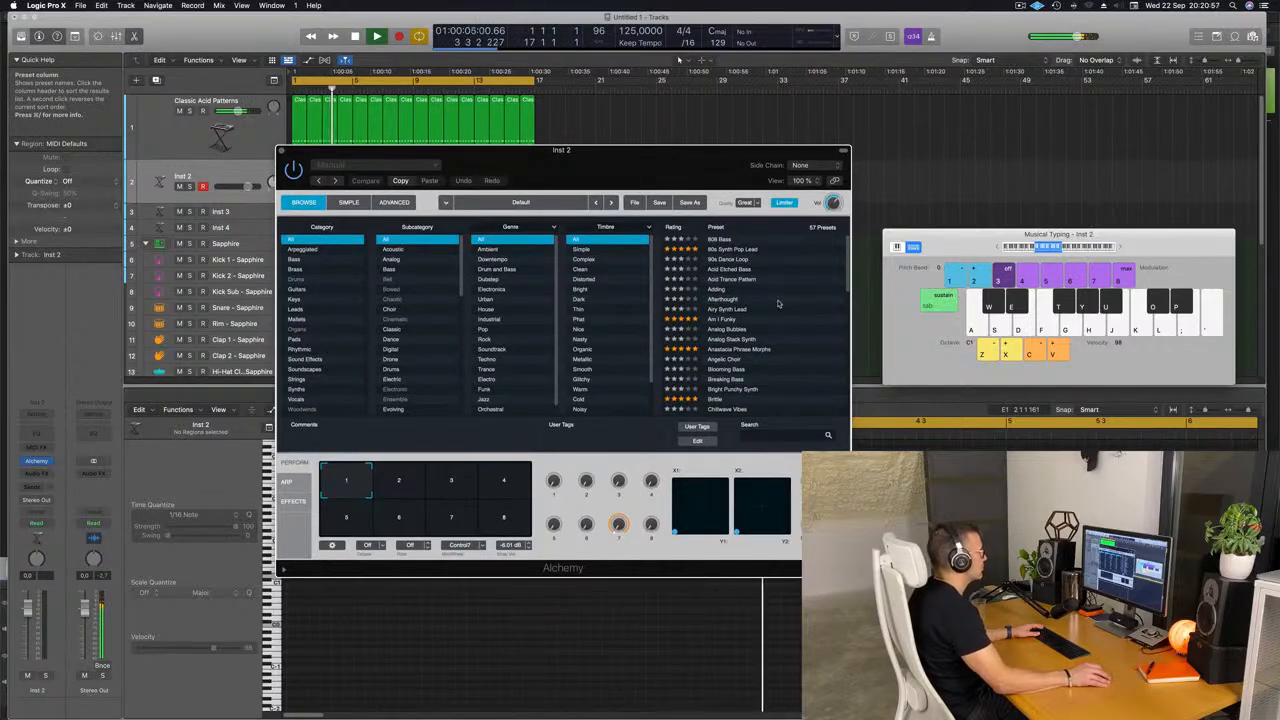
scroll(778, 304, "down", 3)
scroll(781, 303, "down", 1)
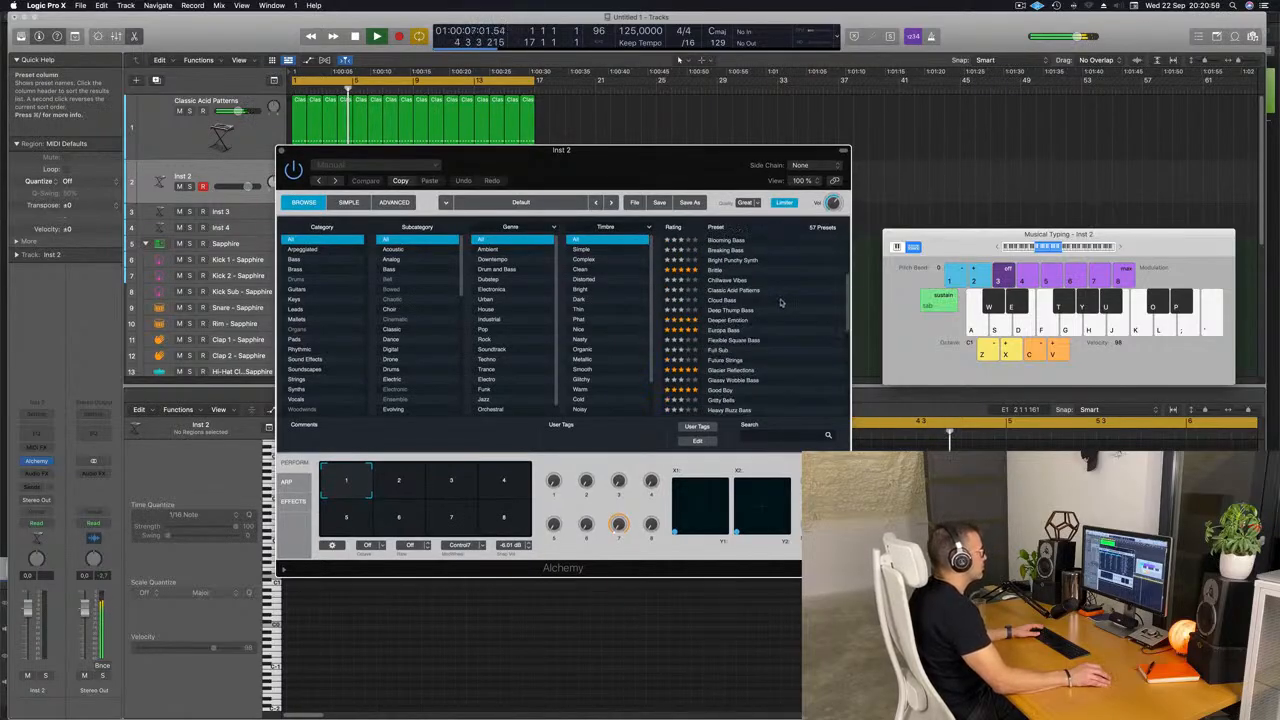
scroll(788, 322, "down", 1)
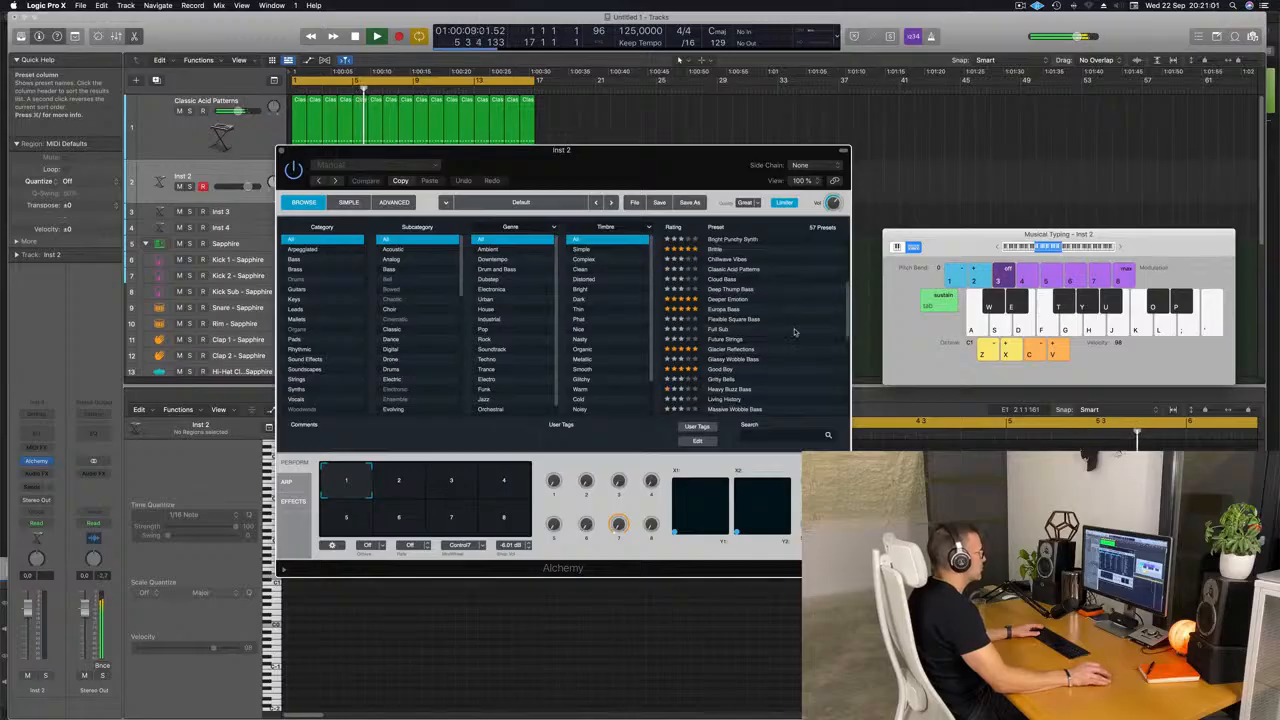
left_click(721, 370)
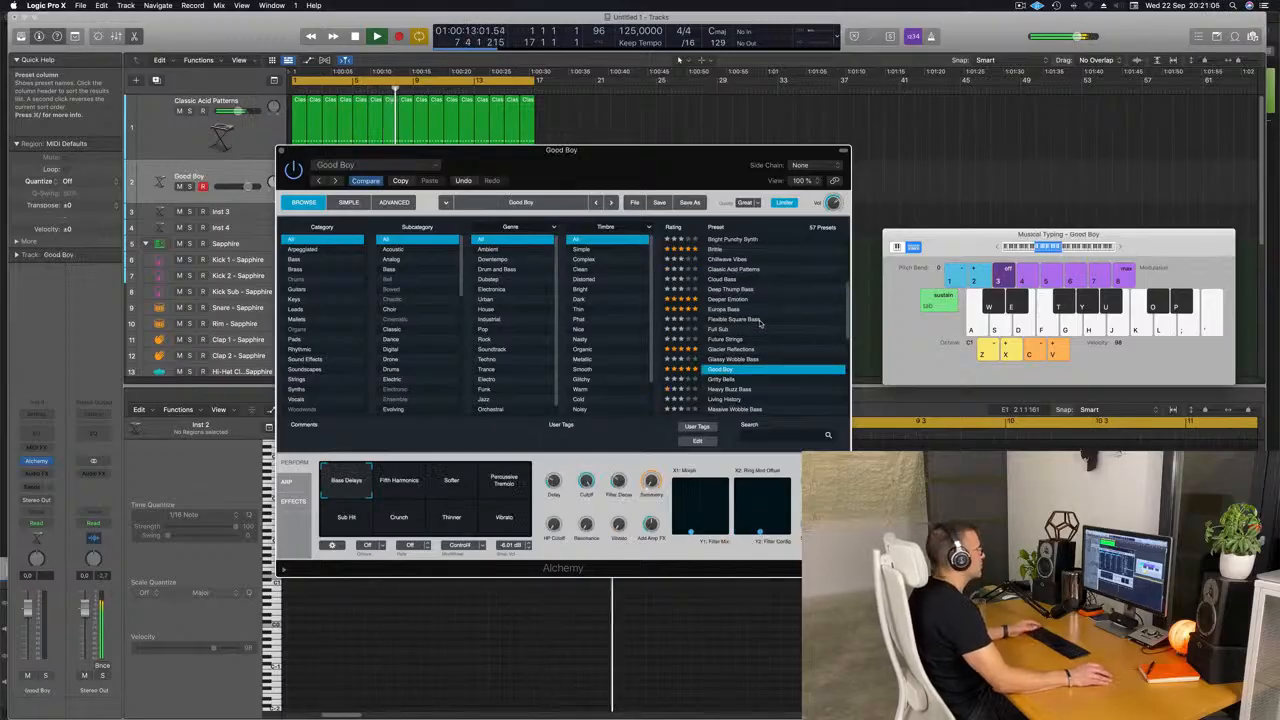
Lower the Good Boy track's volume to about -10.8 dB and raise the Musical Typing octave to C4.
left_click_drag(940, 234, 785, 212)
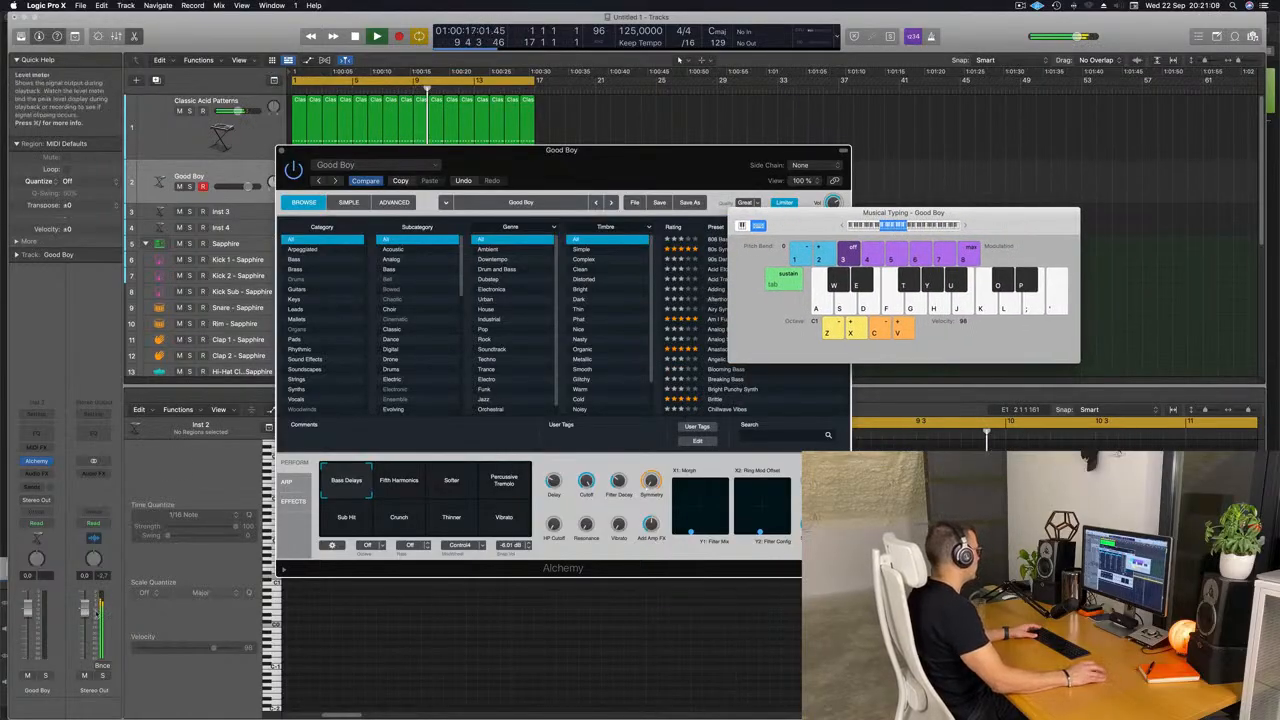
left_click_drag(28, 612, 28, 624)
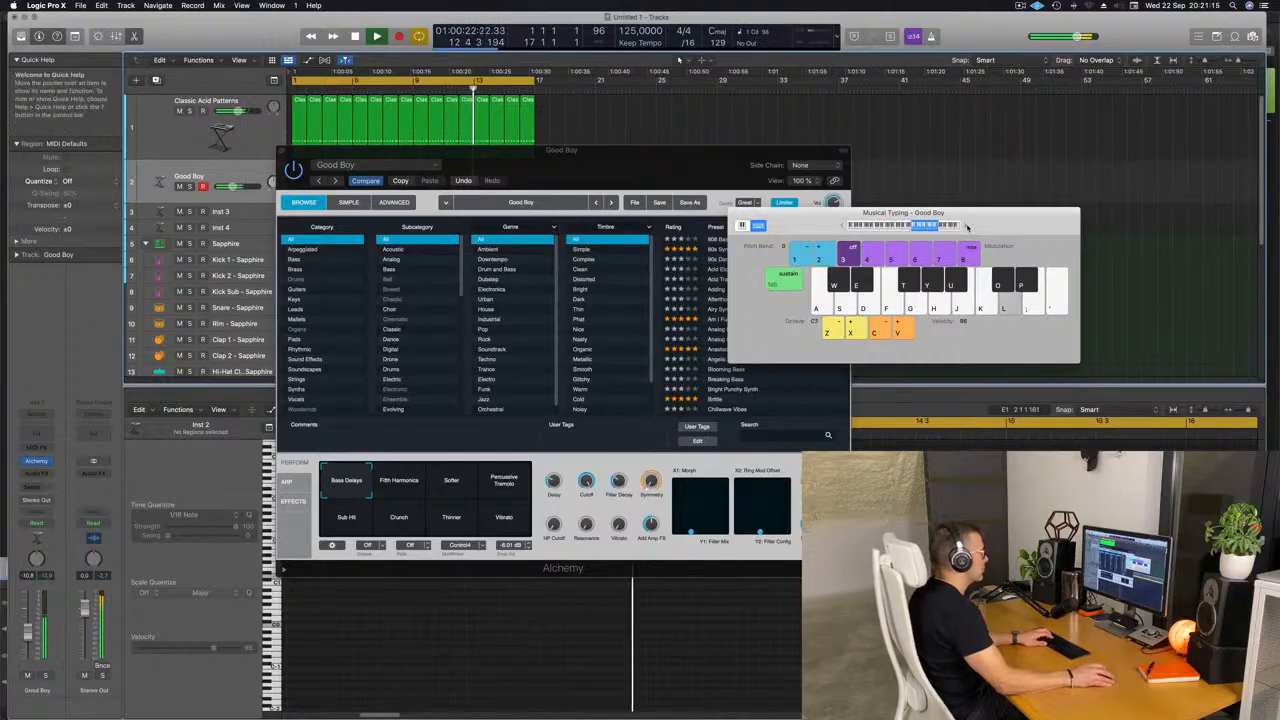
left_click_drag(866, 213, 1018, 237)
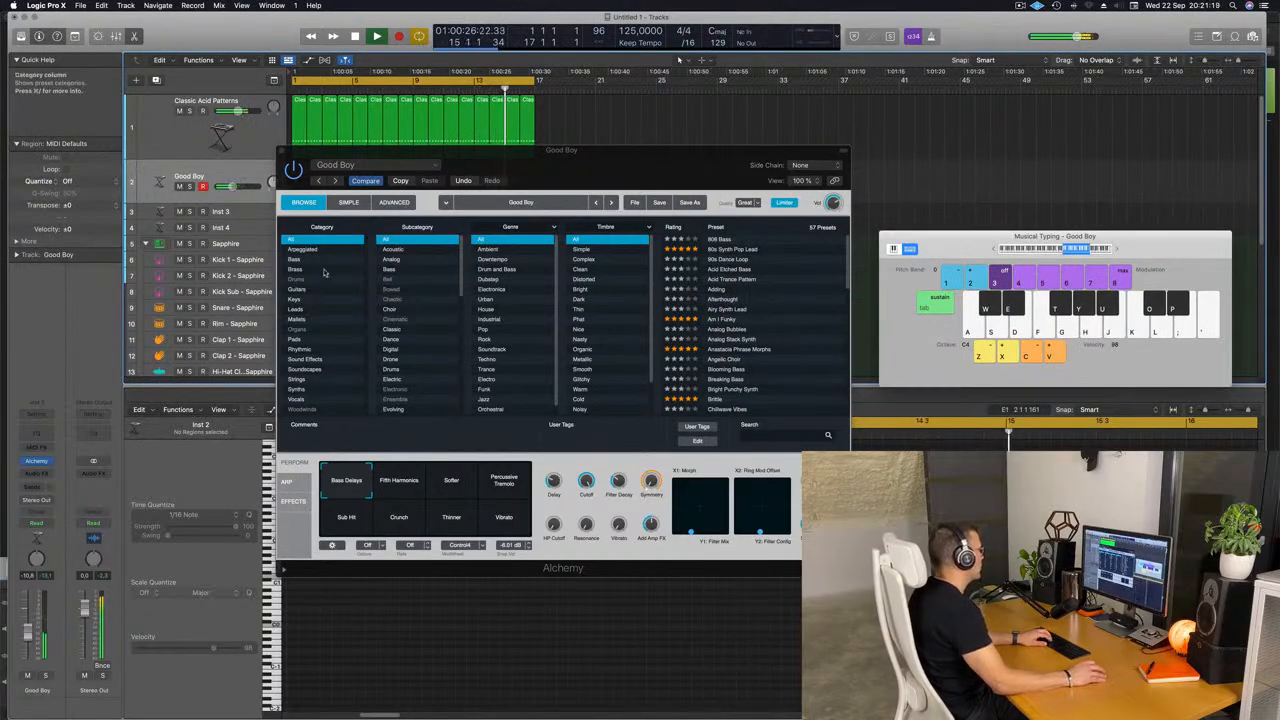
Load the Deeper Emotion preset from Alchemy's Pads category and raise the track's volume fader.
left_click(292, 340)
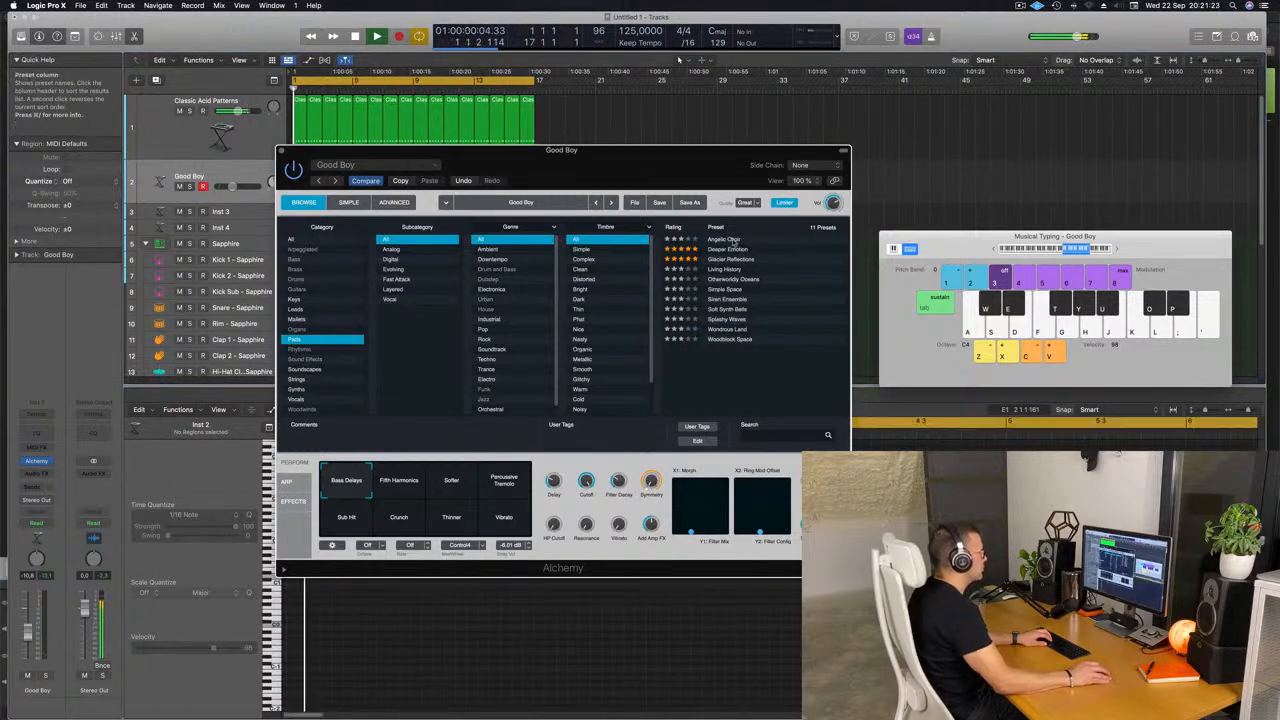
left_click(725, 249)
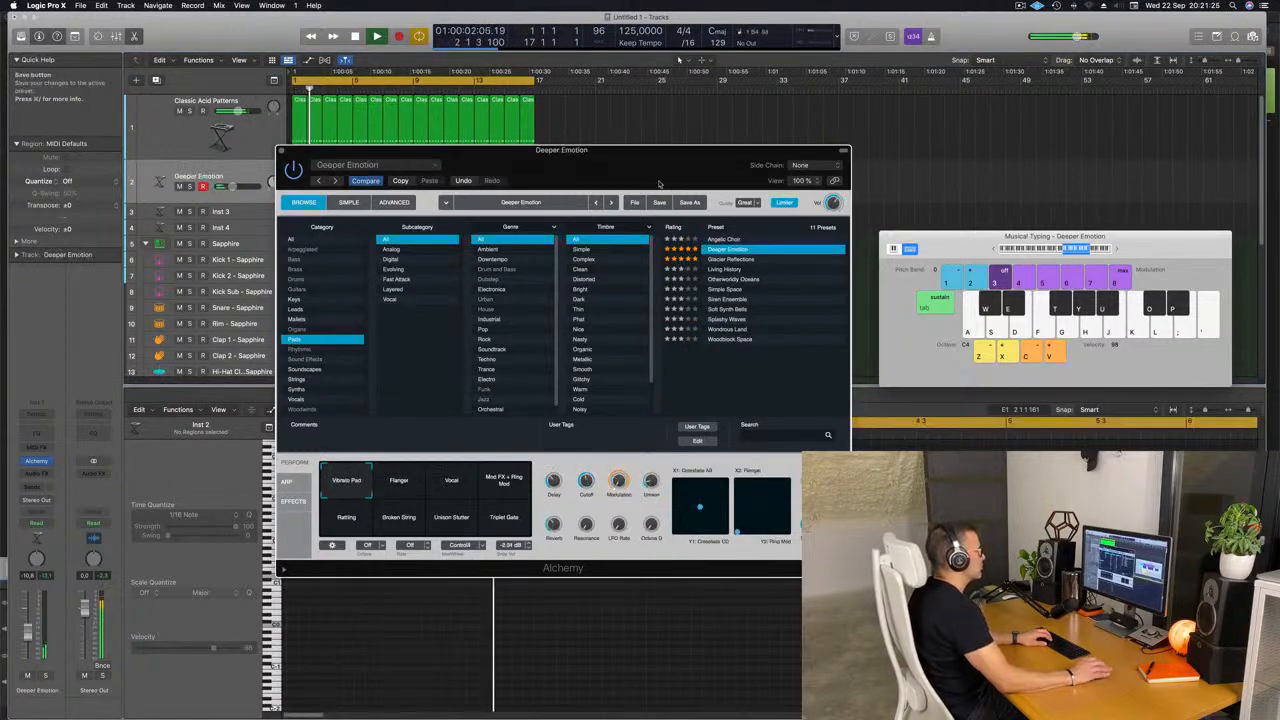
left_click_drag(655, 158, 804, 273)
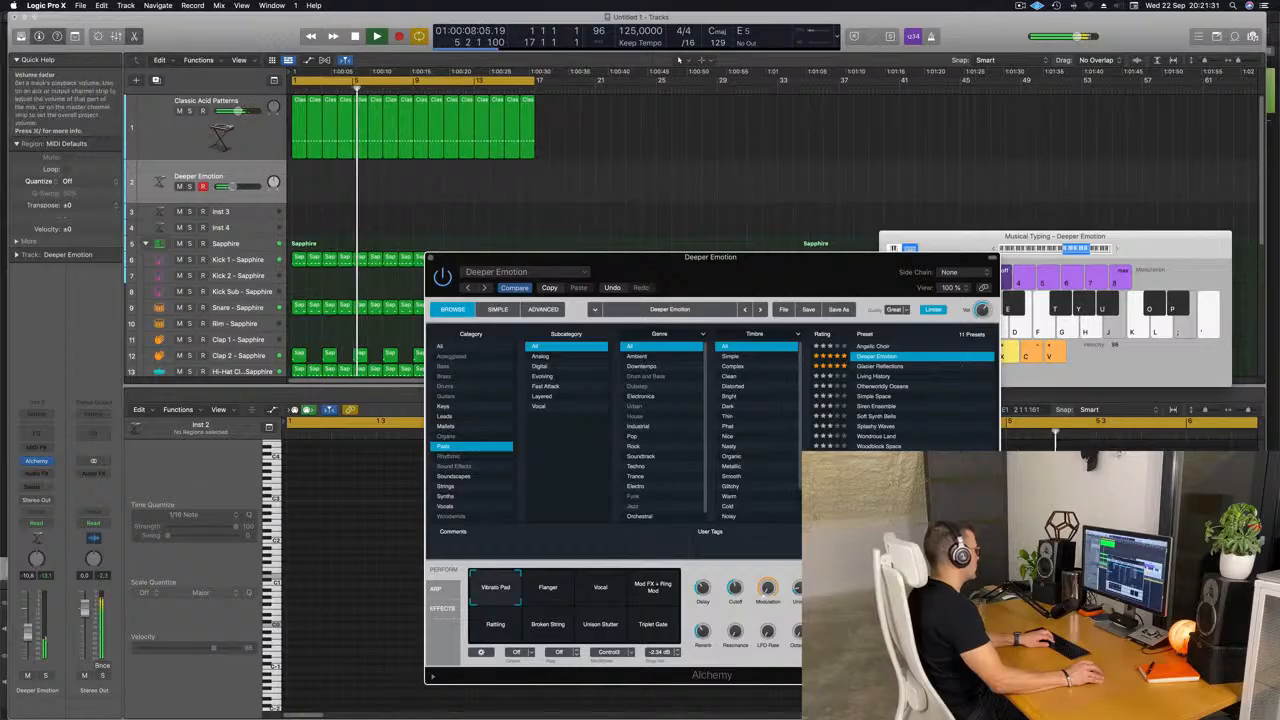
left_click_drag(28, 632, 28, 622)
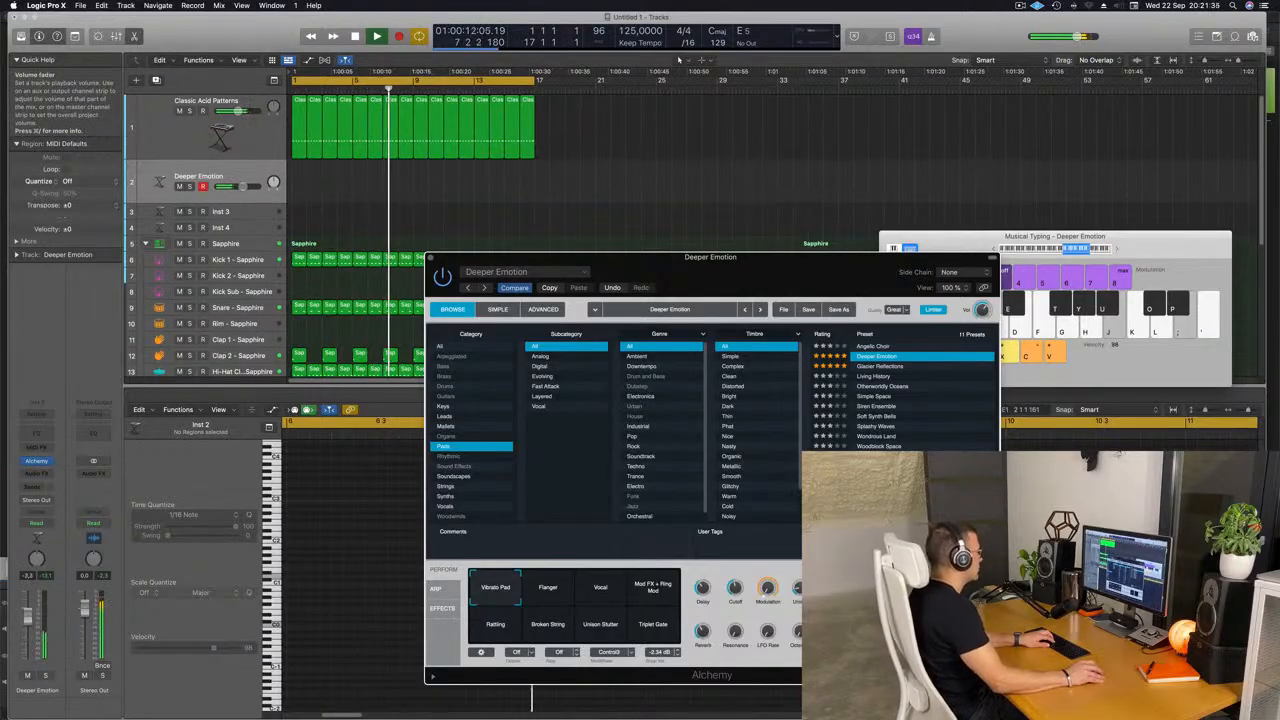
left_click_drag(28, 616, 29, 610)
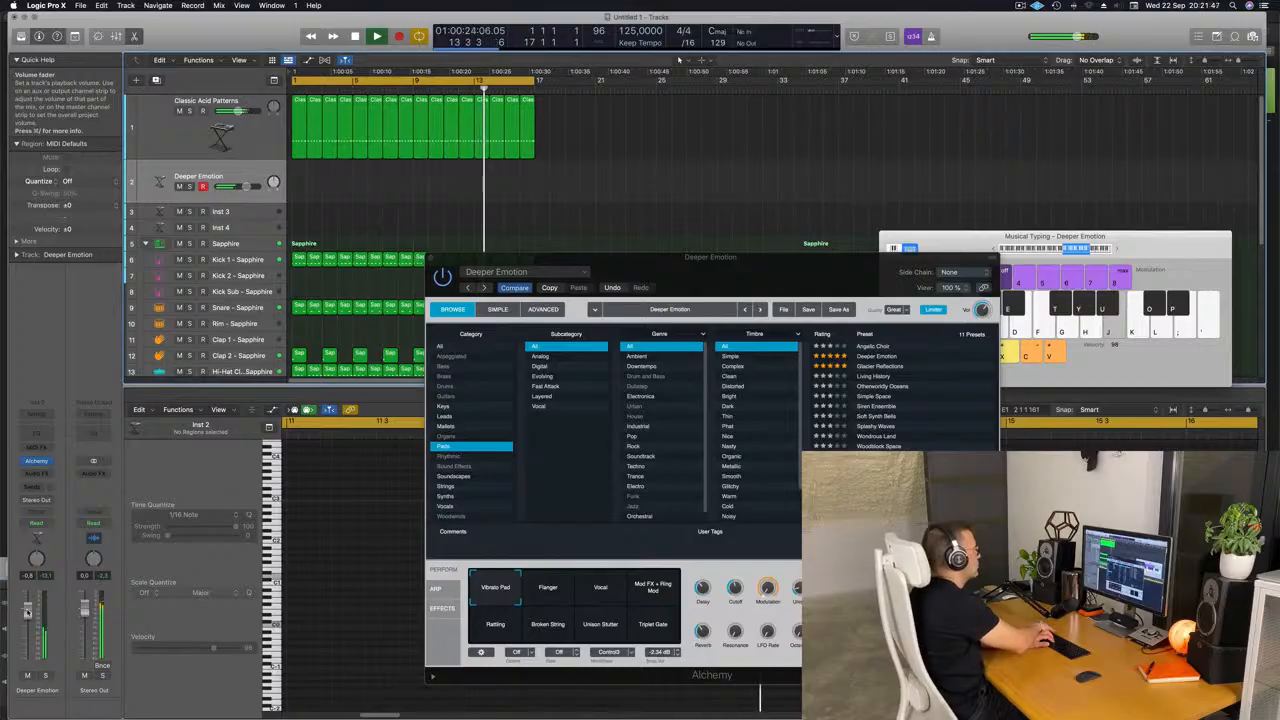
Record a short melody on the Deeper Emotion track over the looping arrangement and restart playback.
key("r")
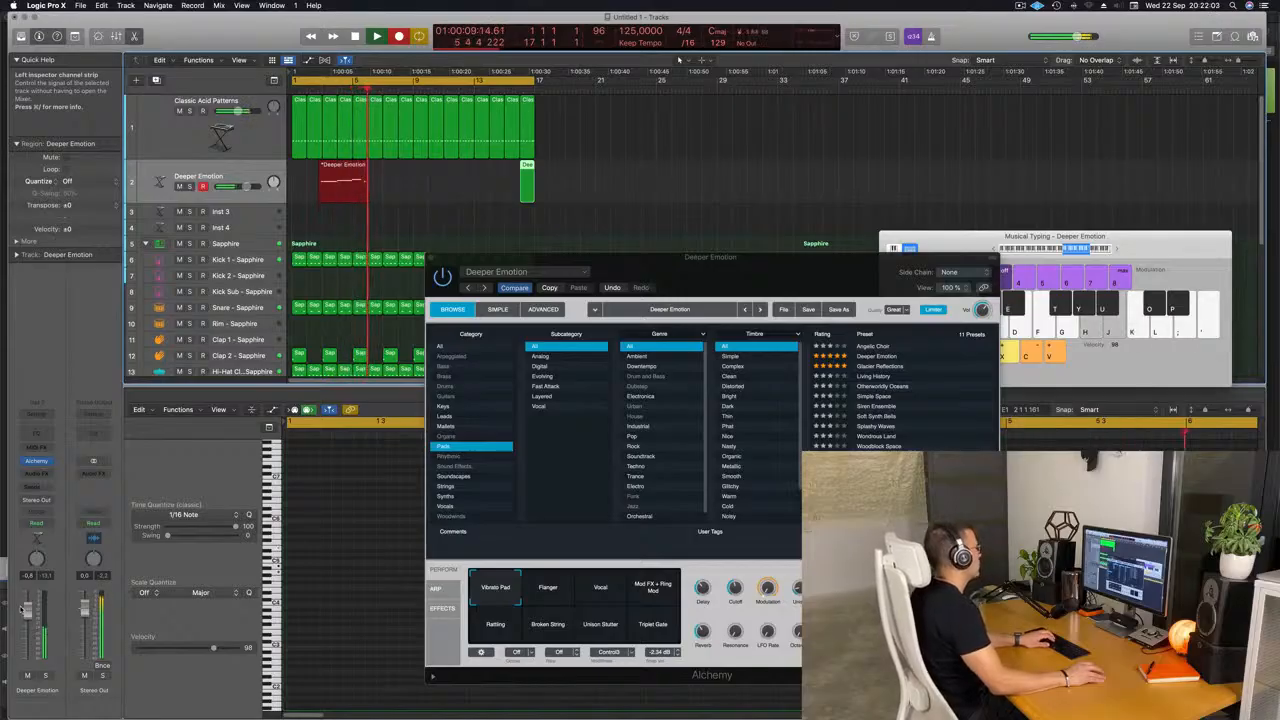
key("k")
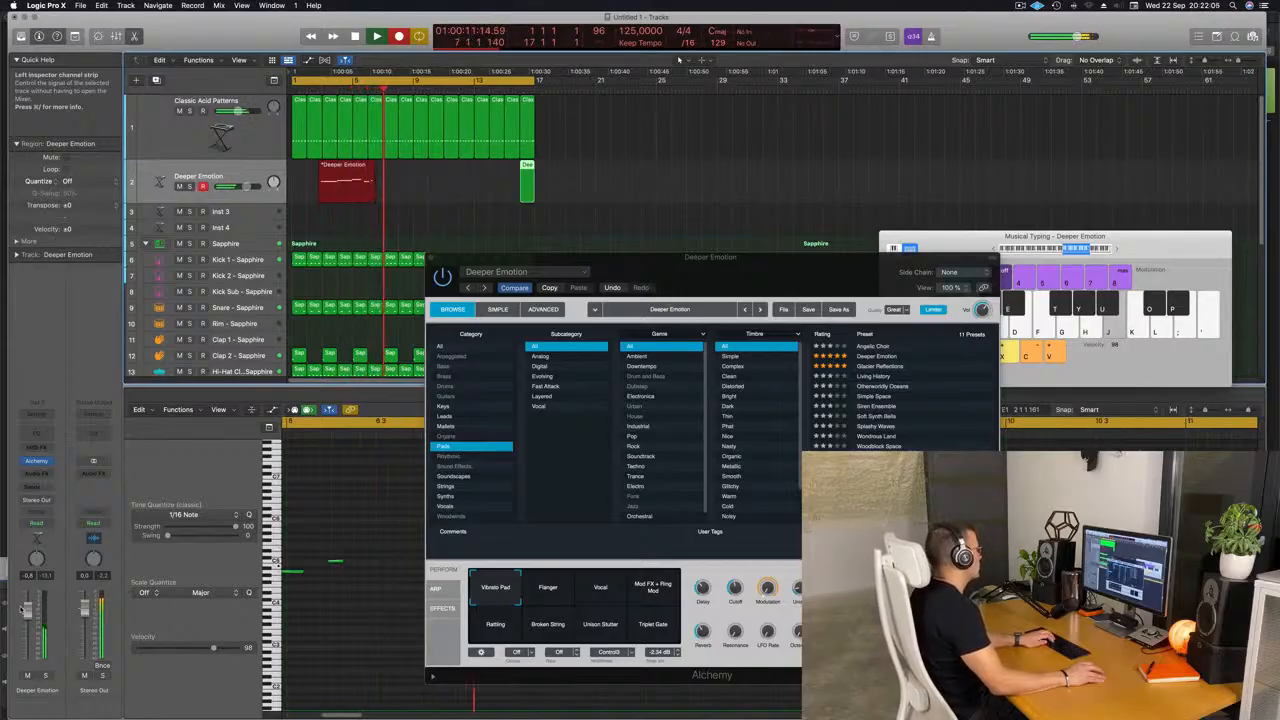
key("space")
key("space")
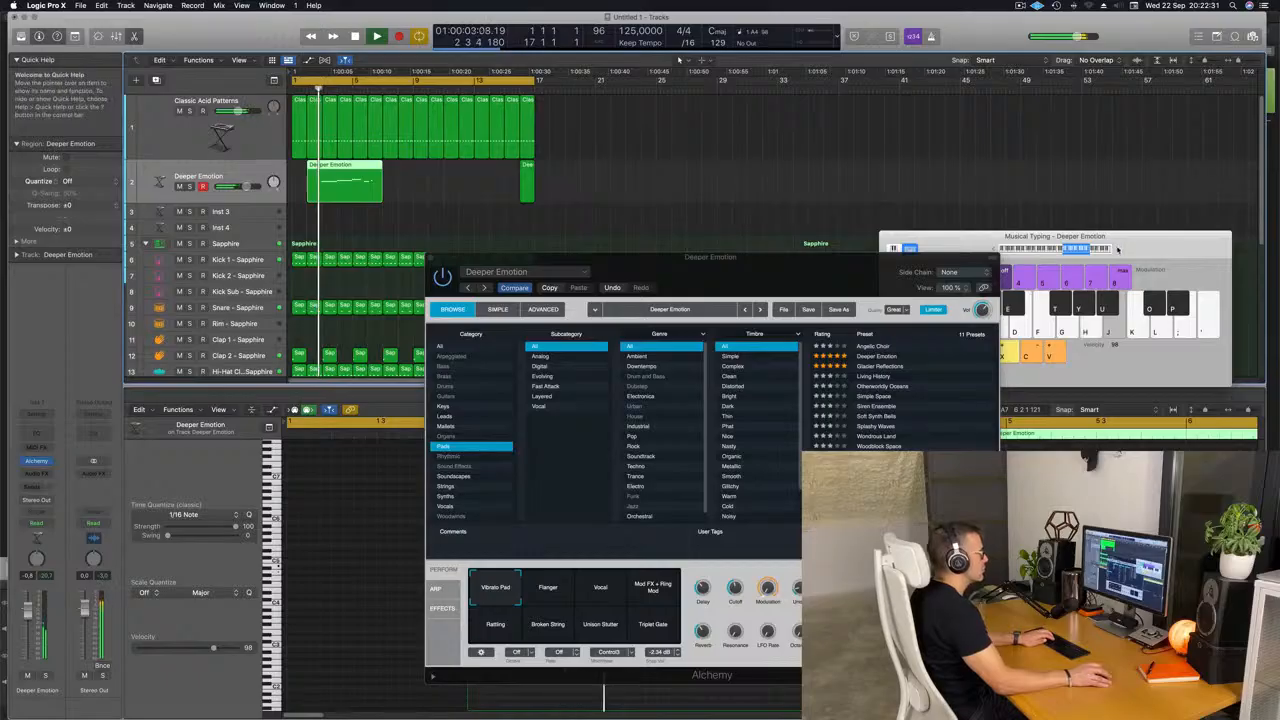
Move the Alchemy window off the arrangement and delete the recorded Deeper Emotion region near the loop's start.
left_click(1118, 252)
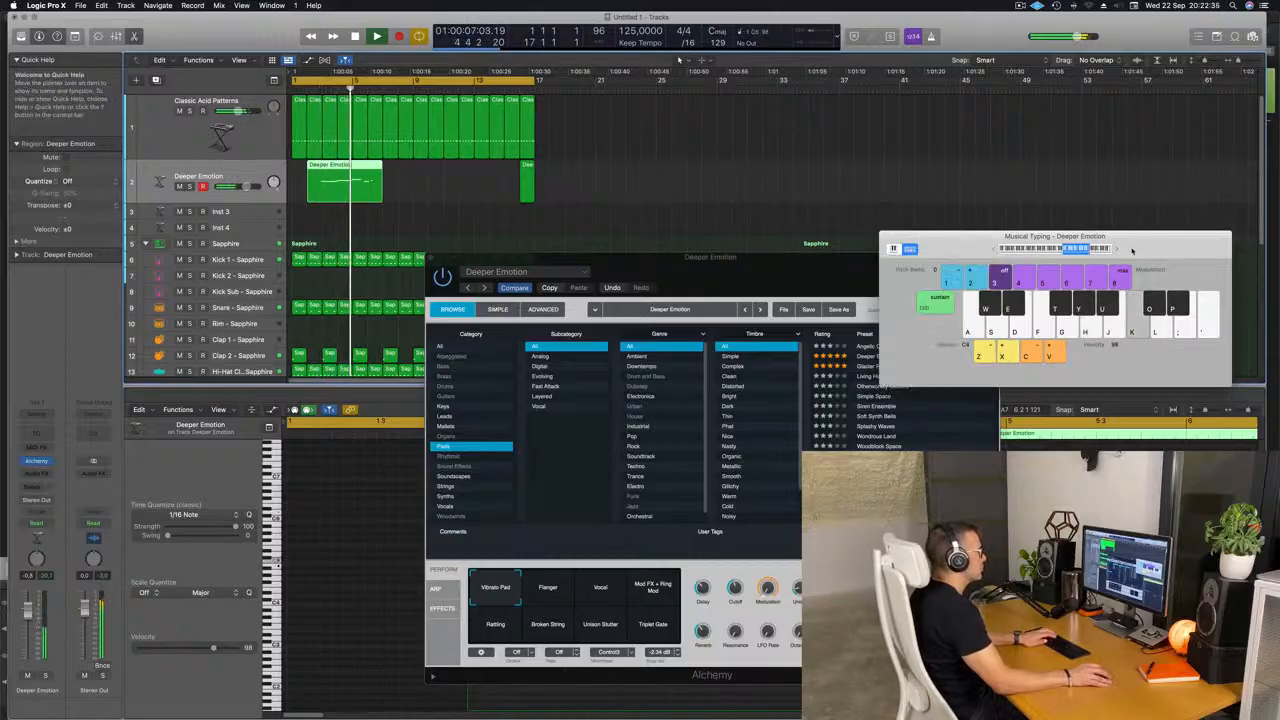
left_click_drag(600, 257, 680, 161)
left_click(340, 189)
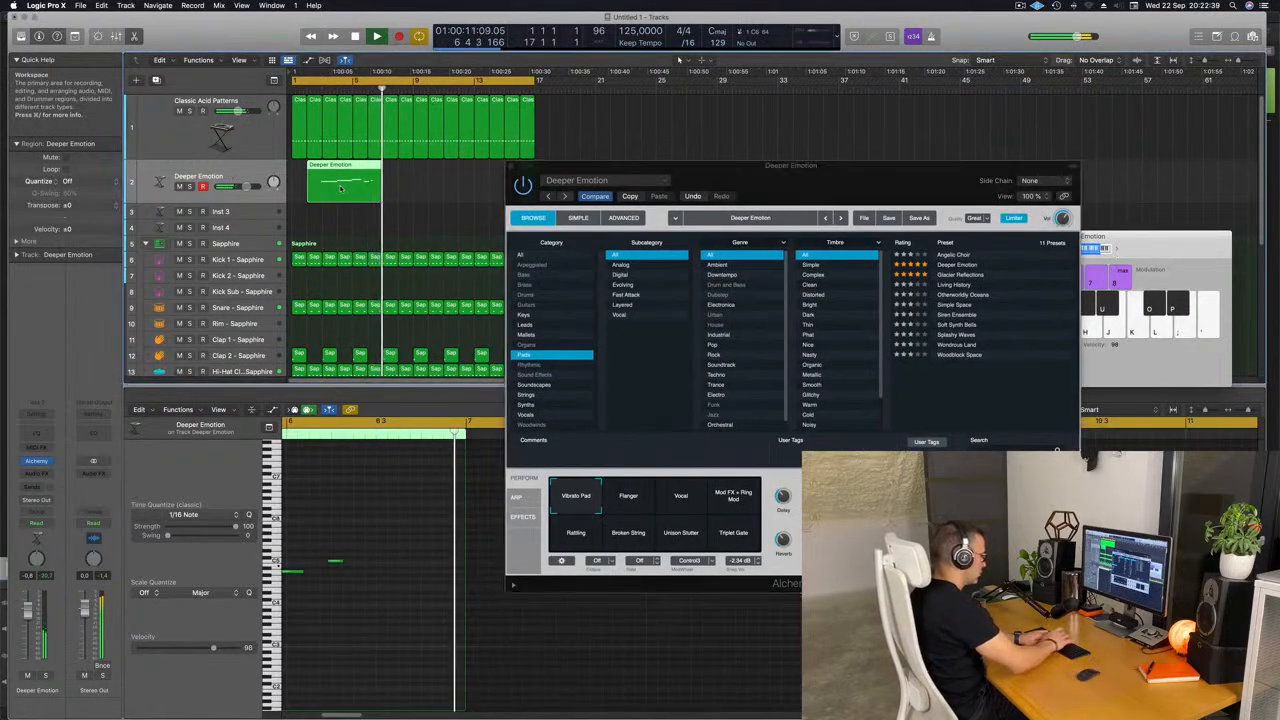
key("Delete")
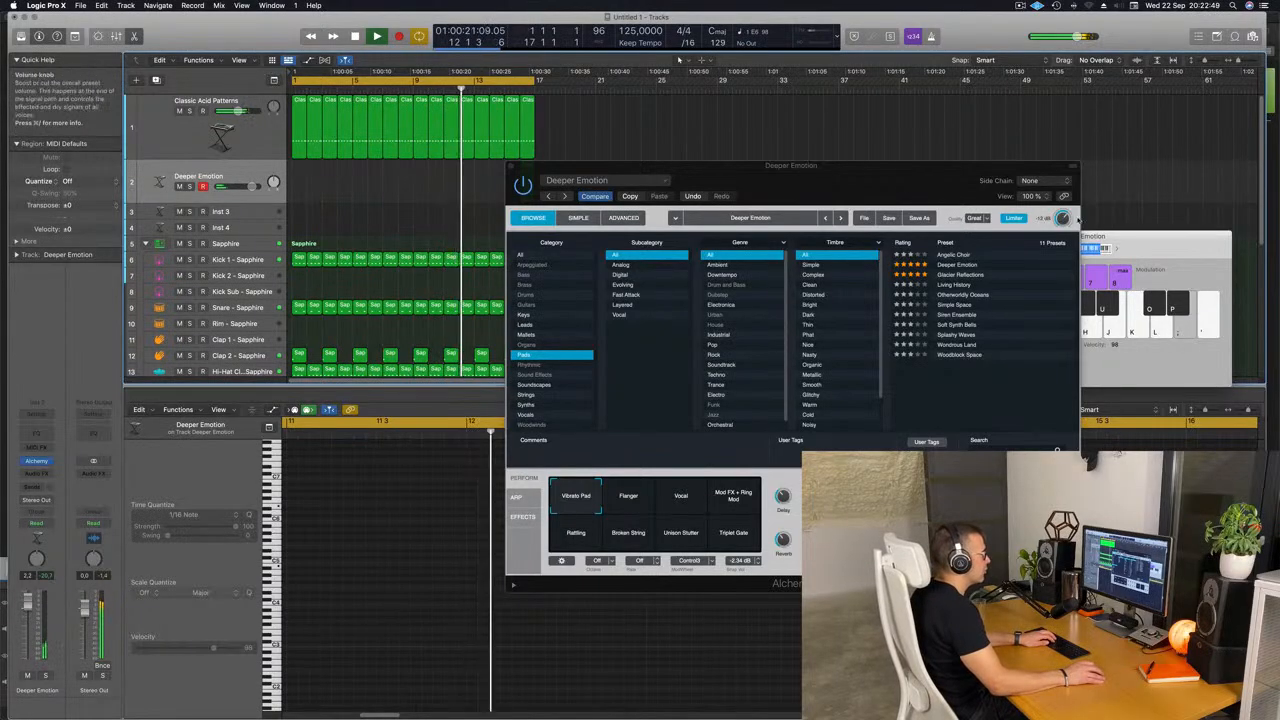
Adjust the Deeper Emotion preset's output volume in Alchemy and reposition the plug-in window.
left_click_drag(1063, 218, 1065, 222)
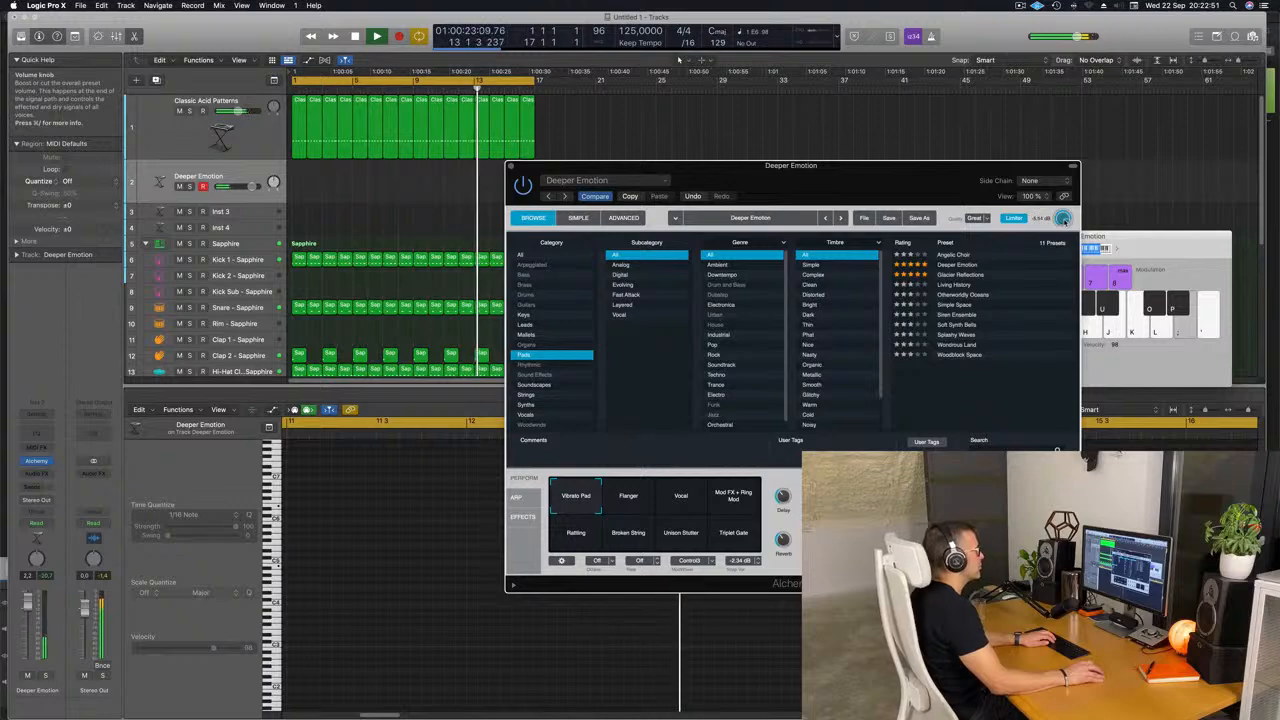
left_click_drag(868, 175, 995, 196)
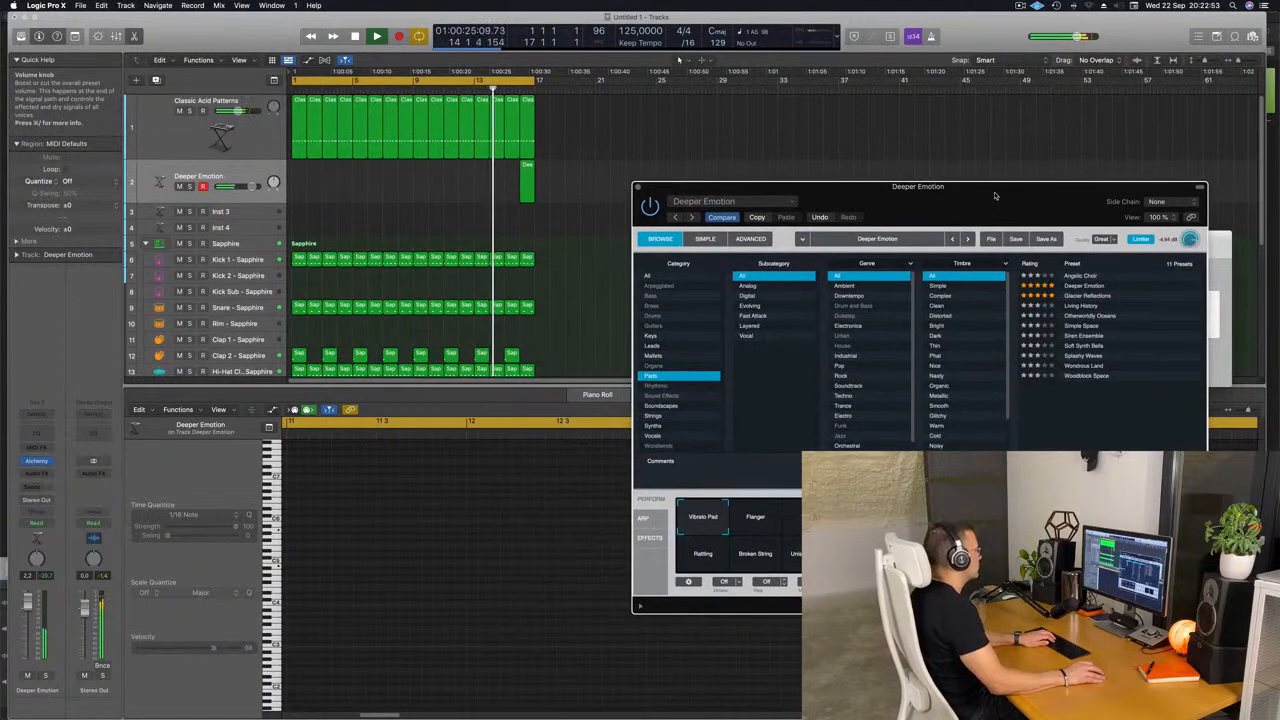
left_click_drag(995, 196, 901, 220)
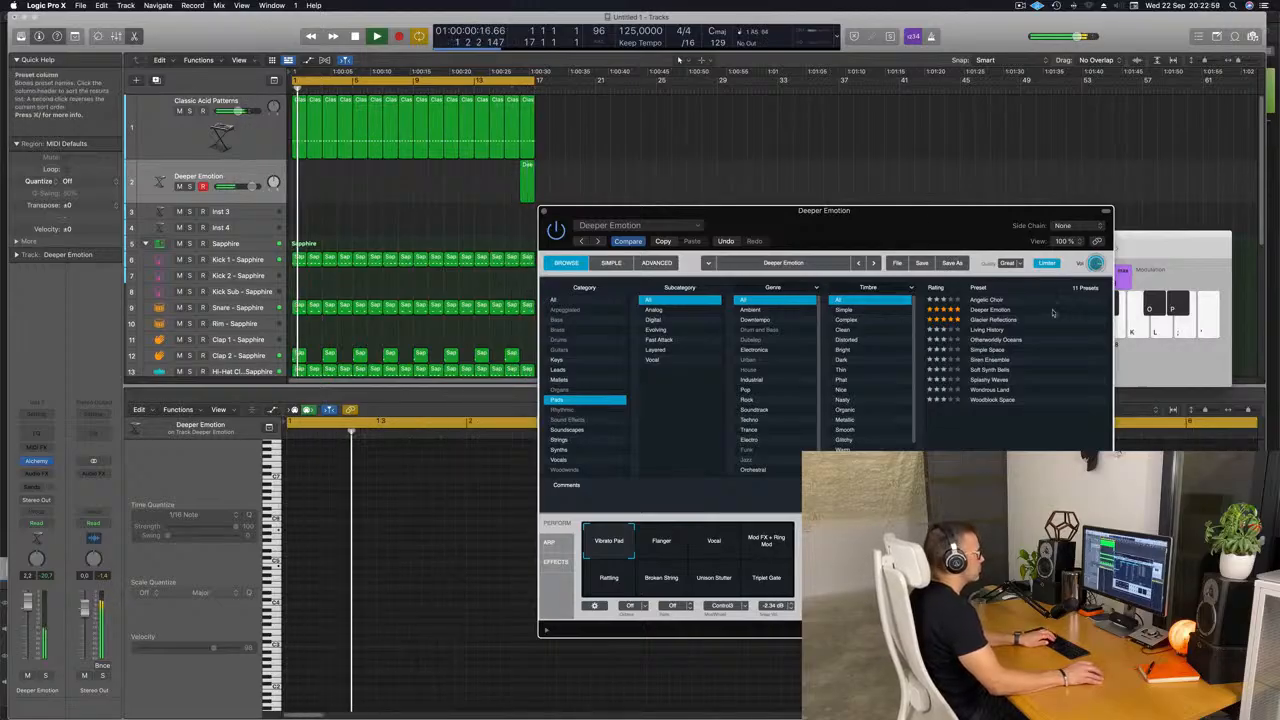
Load the Glacier Reflections pad preset and try its Iceberg, Droplets and Calving snapshots on the transform pad.
left_click(993, 320)
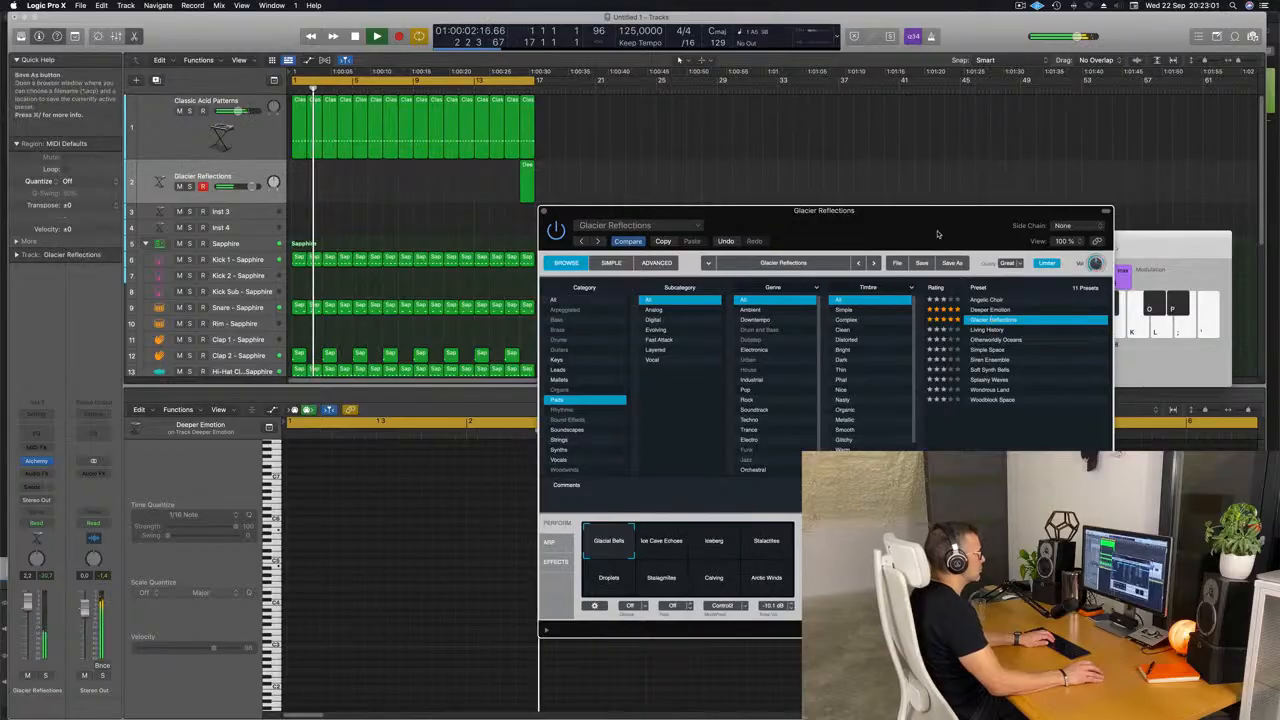
left_click_drag(929, 225, 1010, 222)
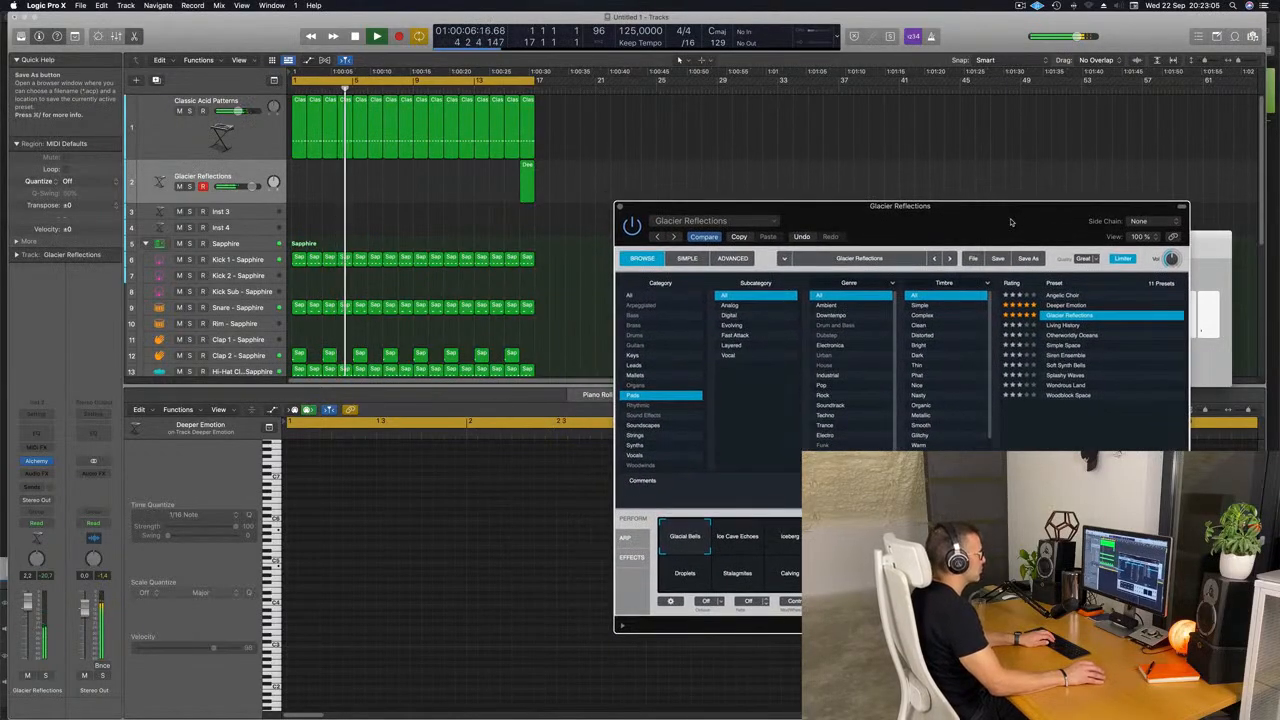
left_click(784, 520)
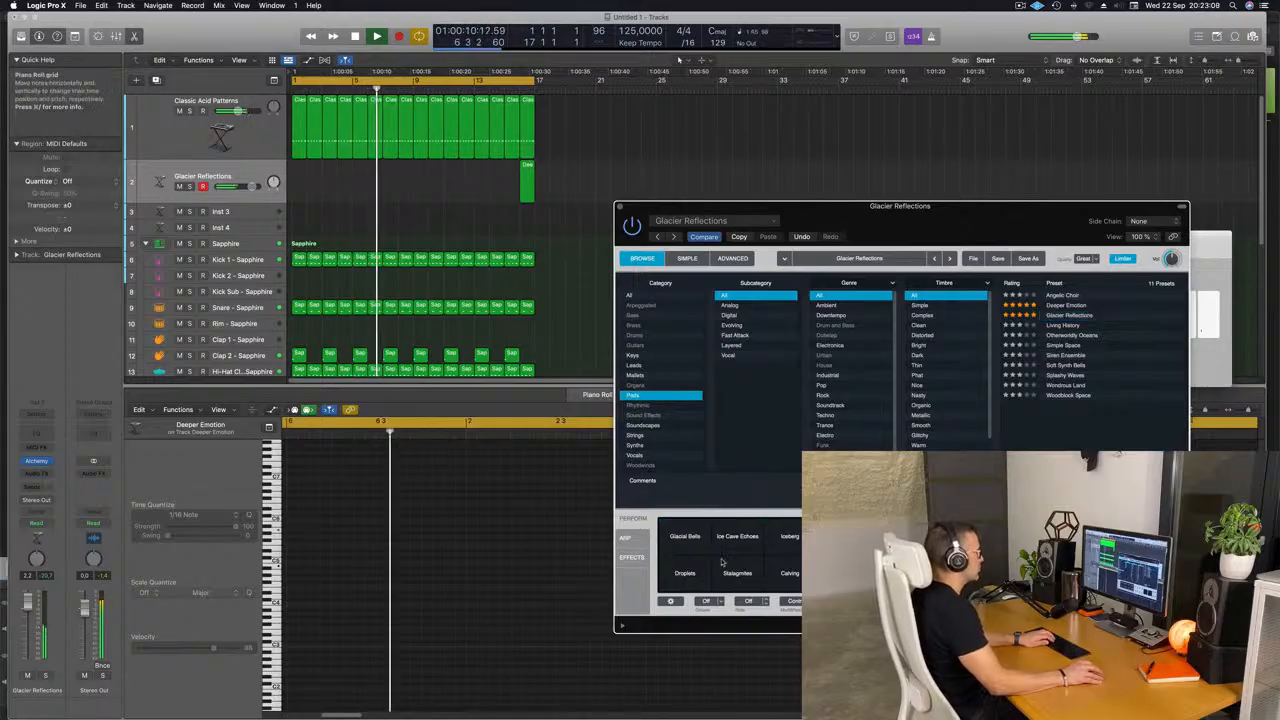
left_click(689, 578)
left_click(791, 576)
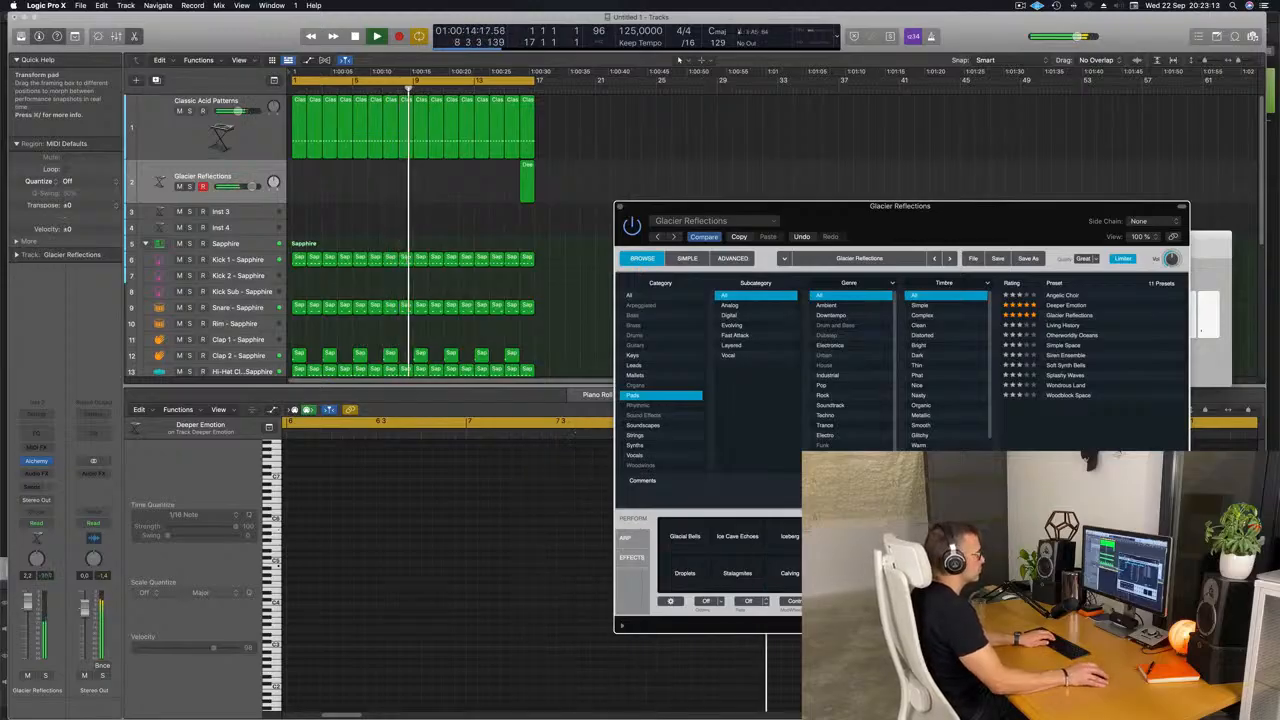
Load the Living History pad preset and bring the Musical Typing keyboard to the front beside the preset list.
left_click(1068, 326)
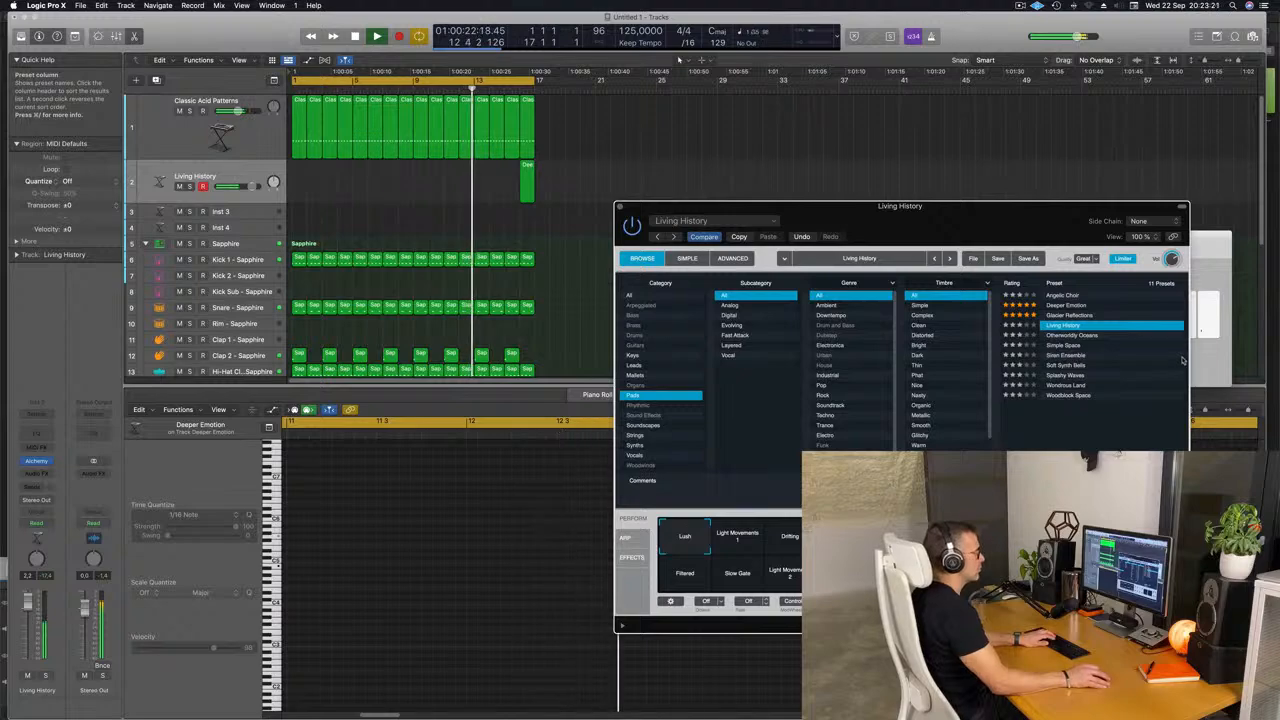
key("super+k")
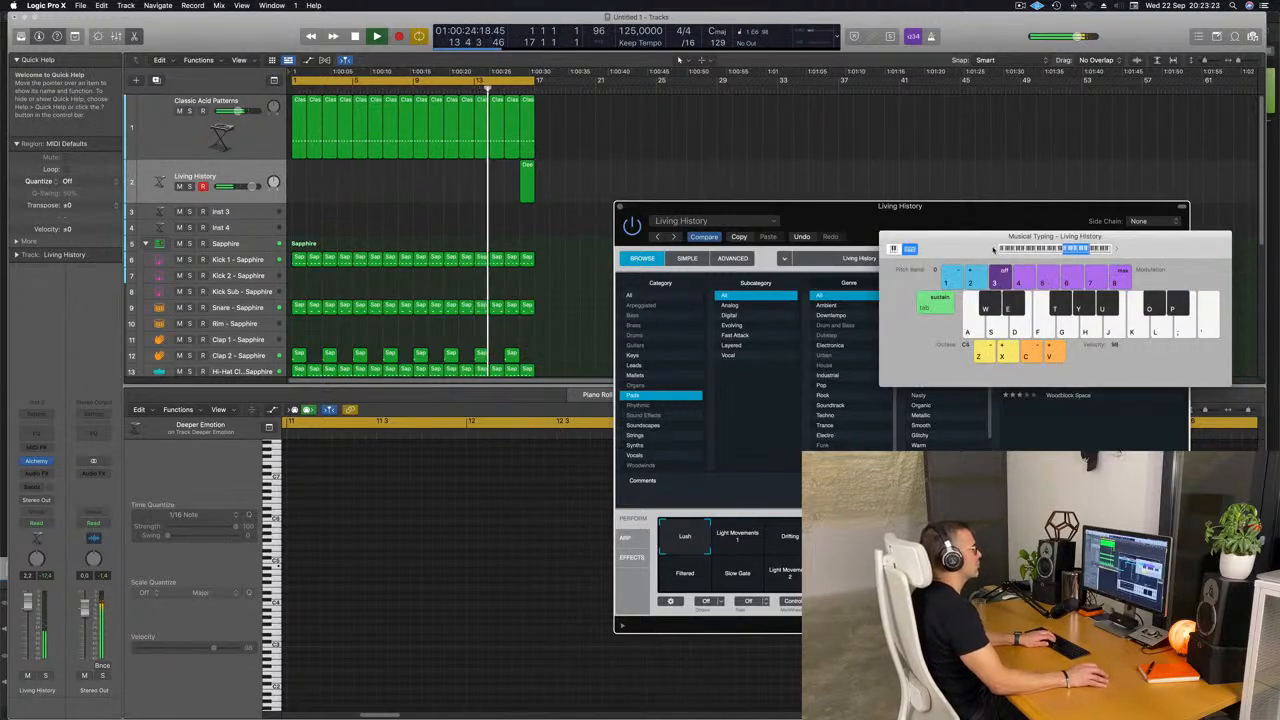
left_click_drag(974, 246, 650, 206)
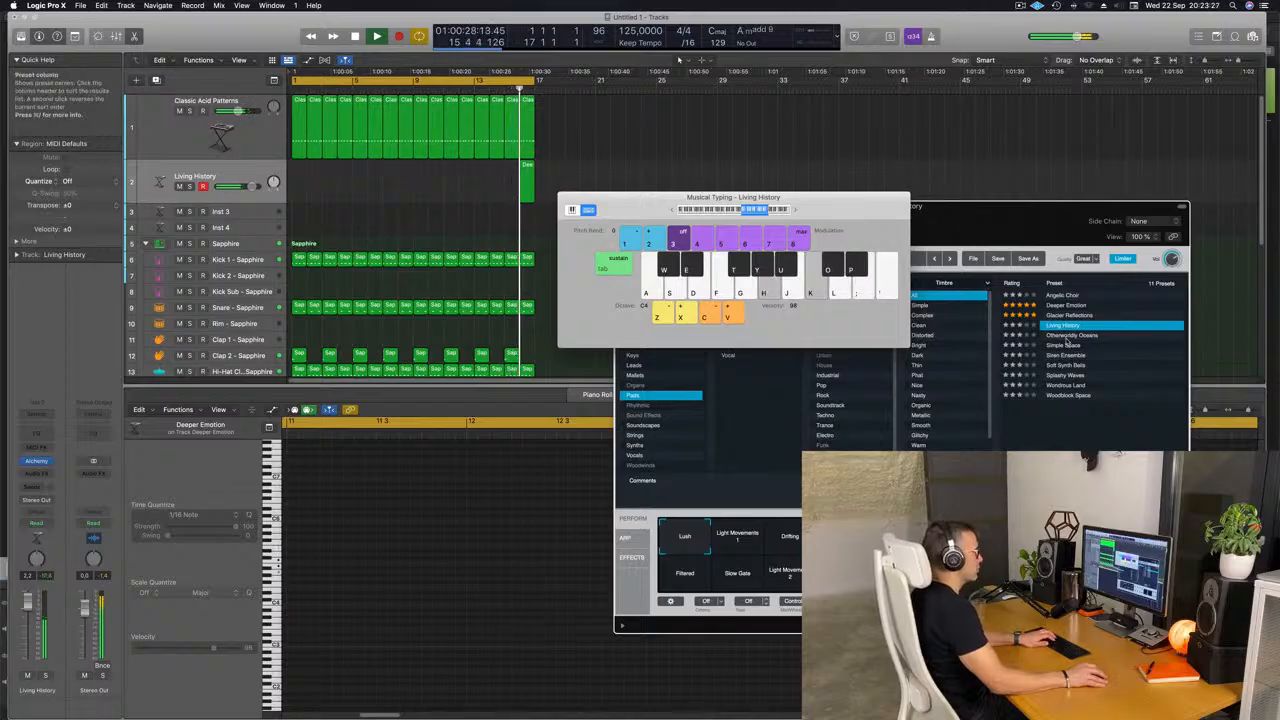
Load the Simple Space pad preset and raise the Musical Typing octave to C5, with both windows clear of the regions.
left_click(1068, 346)
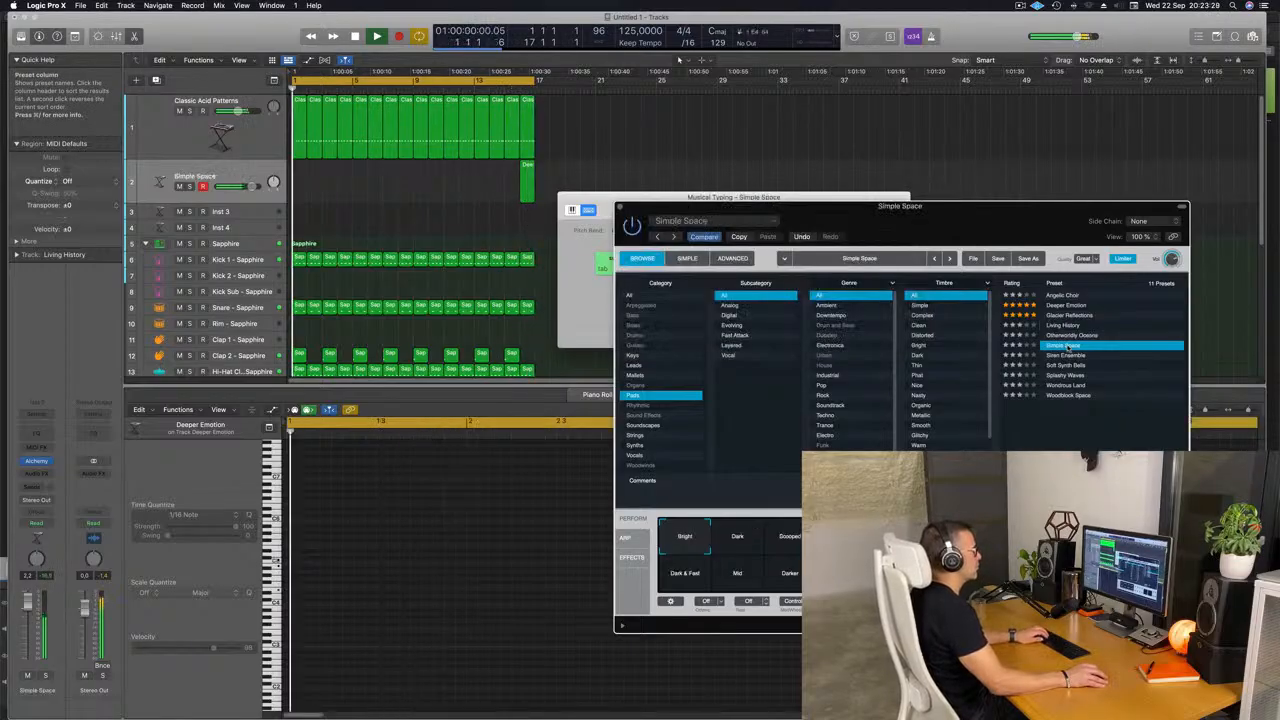
left_click_drag(931, 208, 1076, 192)
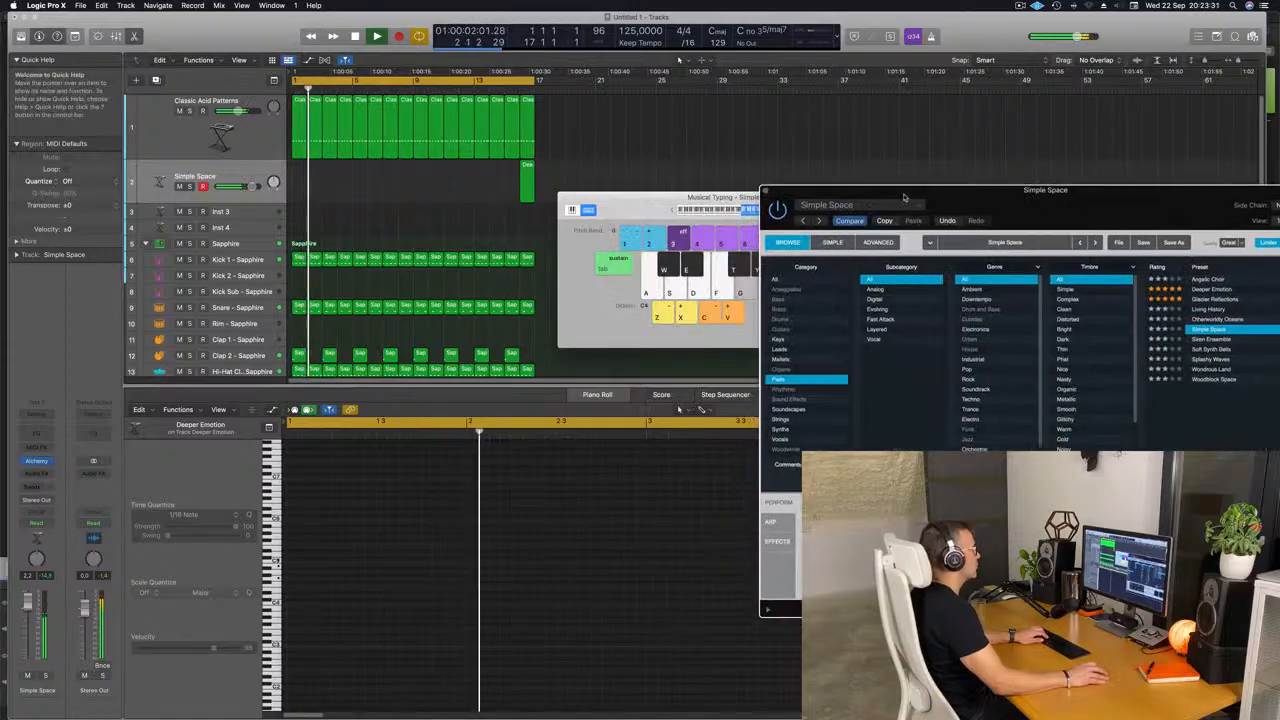
left_click(621, 211)
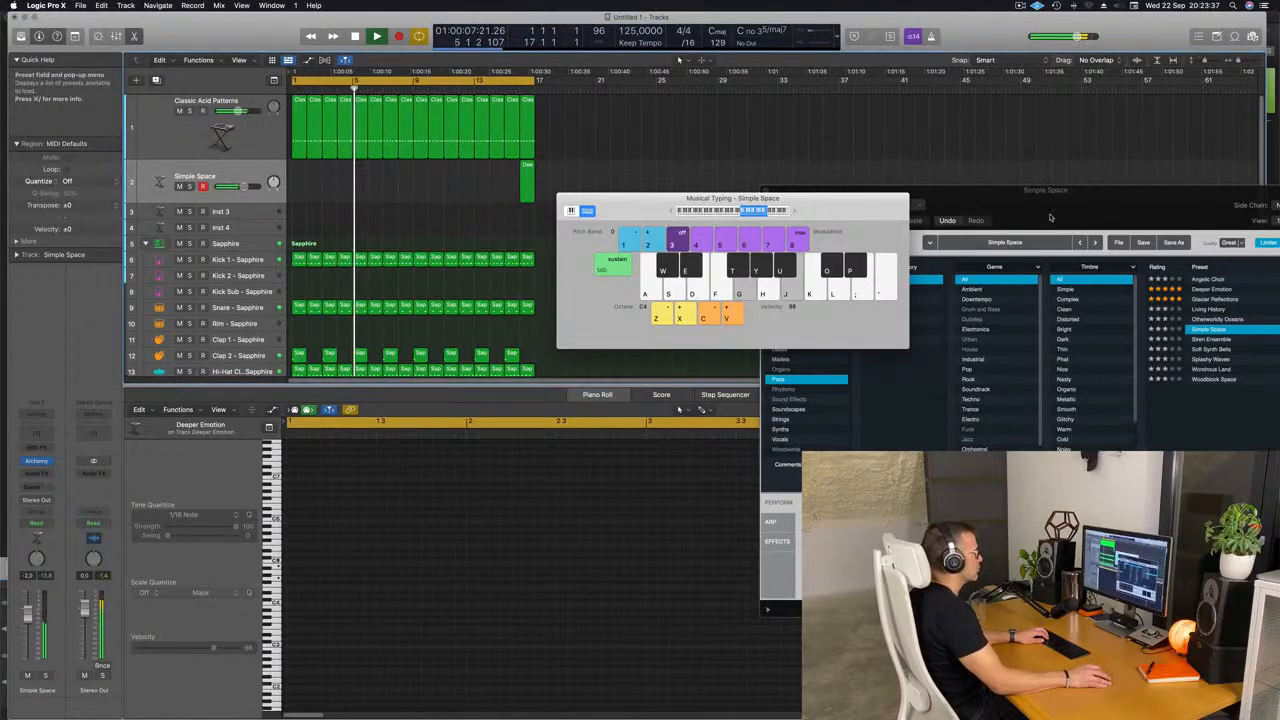
left_click_drag(1120, 230, 958, 265)
left_click(793, 211)
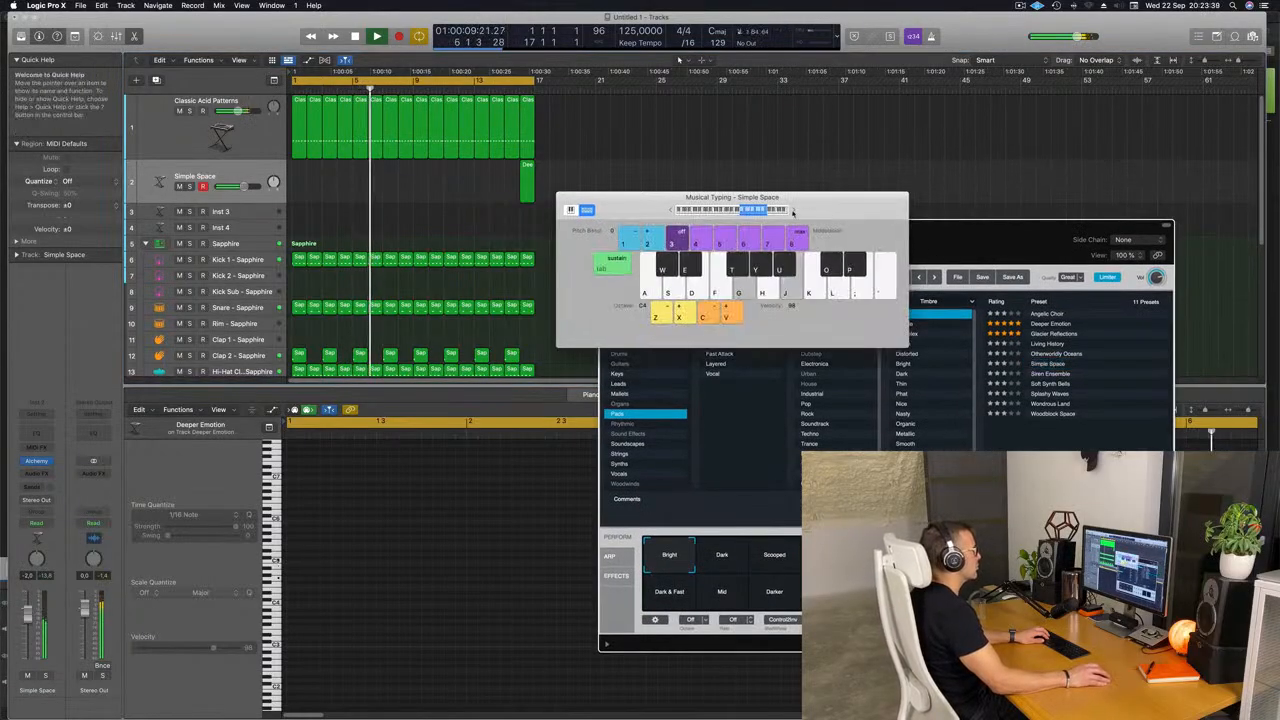
left_click_drag(793, 211, 953, 227)
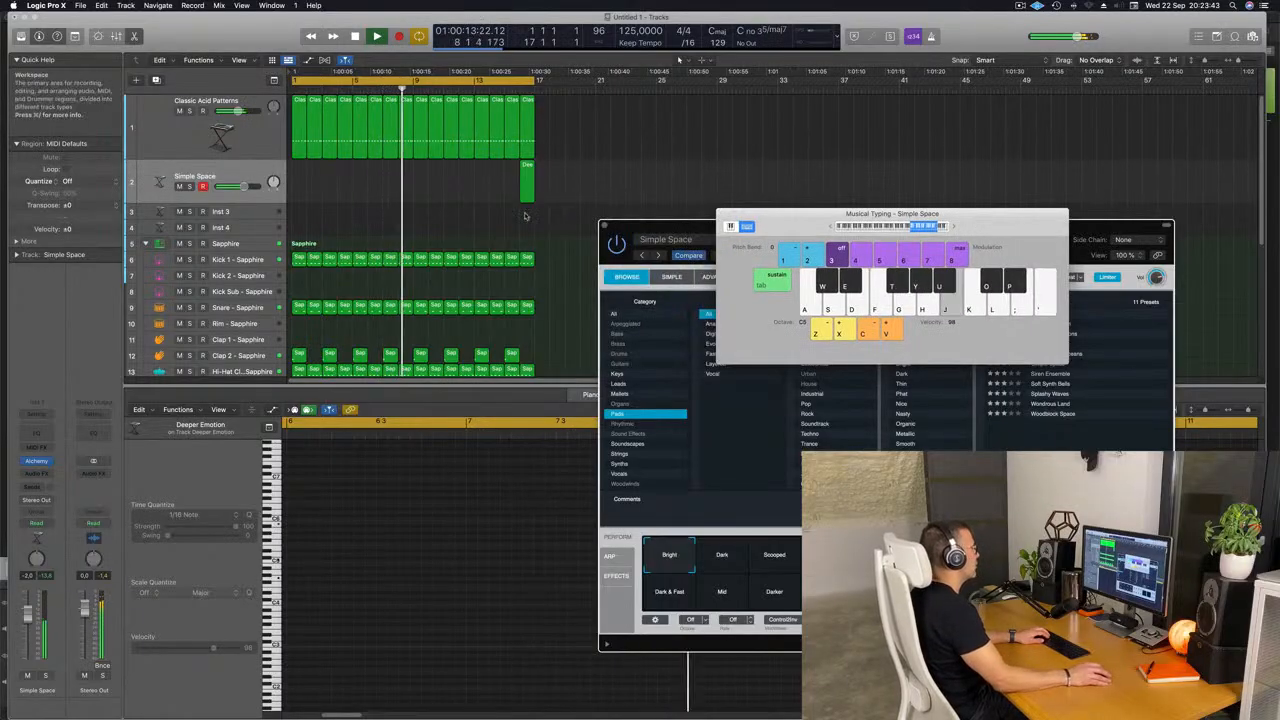
Delete the leftover region at bar 16 and record a sustained pad note on the Simple Space track from bar 3 to about bar 7.
left_click_drag(570, 181, 470, 183)
key("Delete")
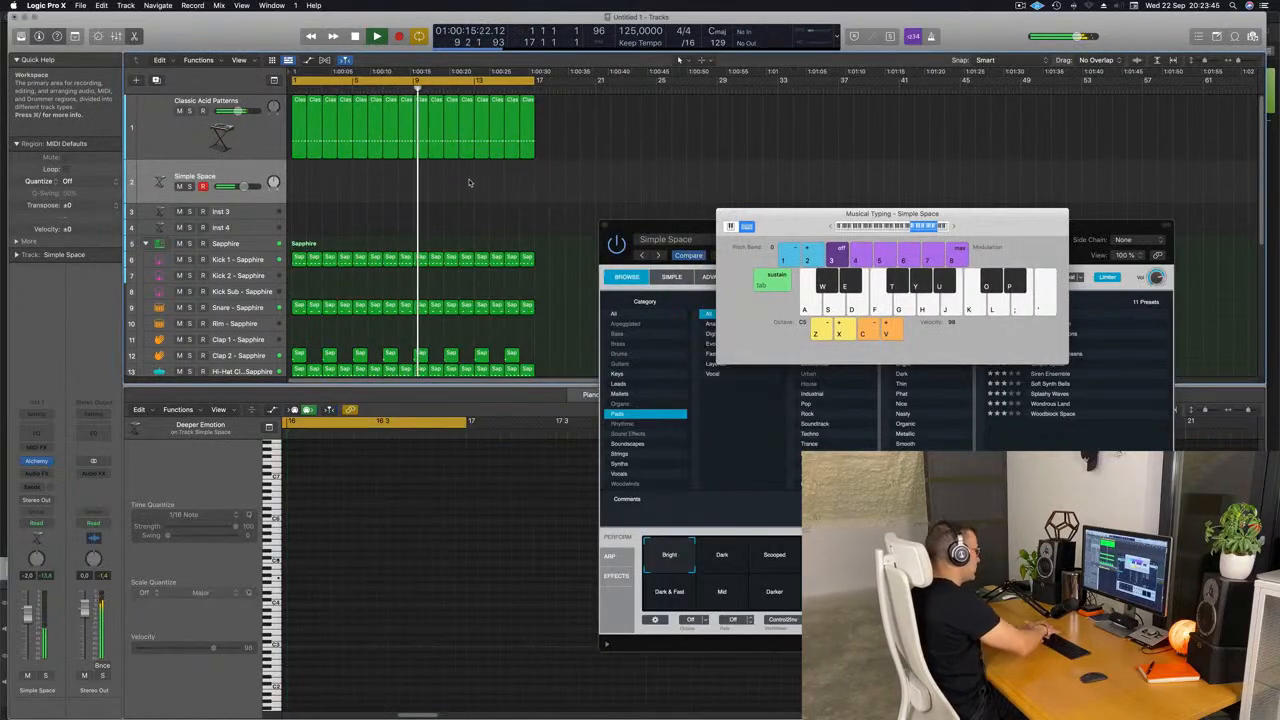
key("r")
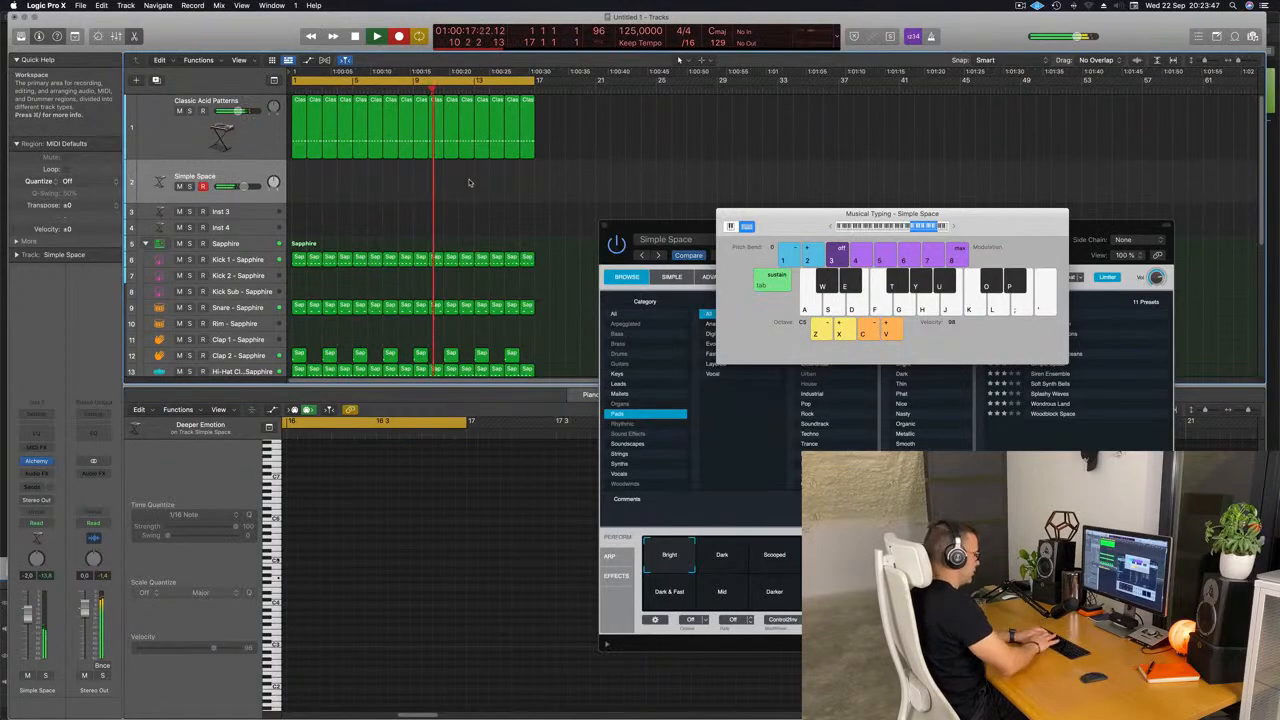
key("Return")
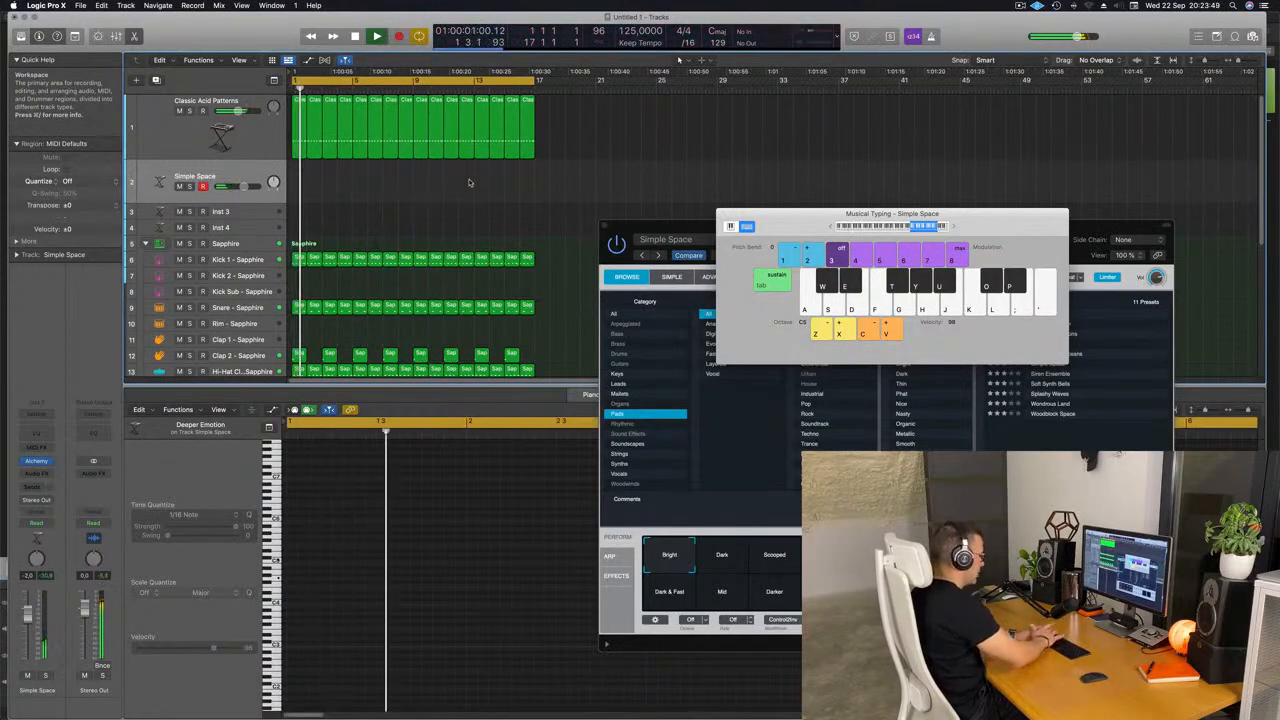
key("r")
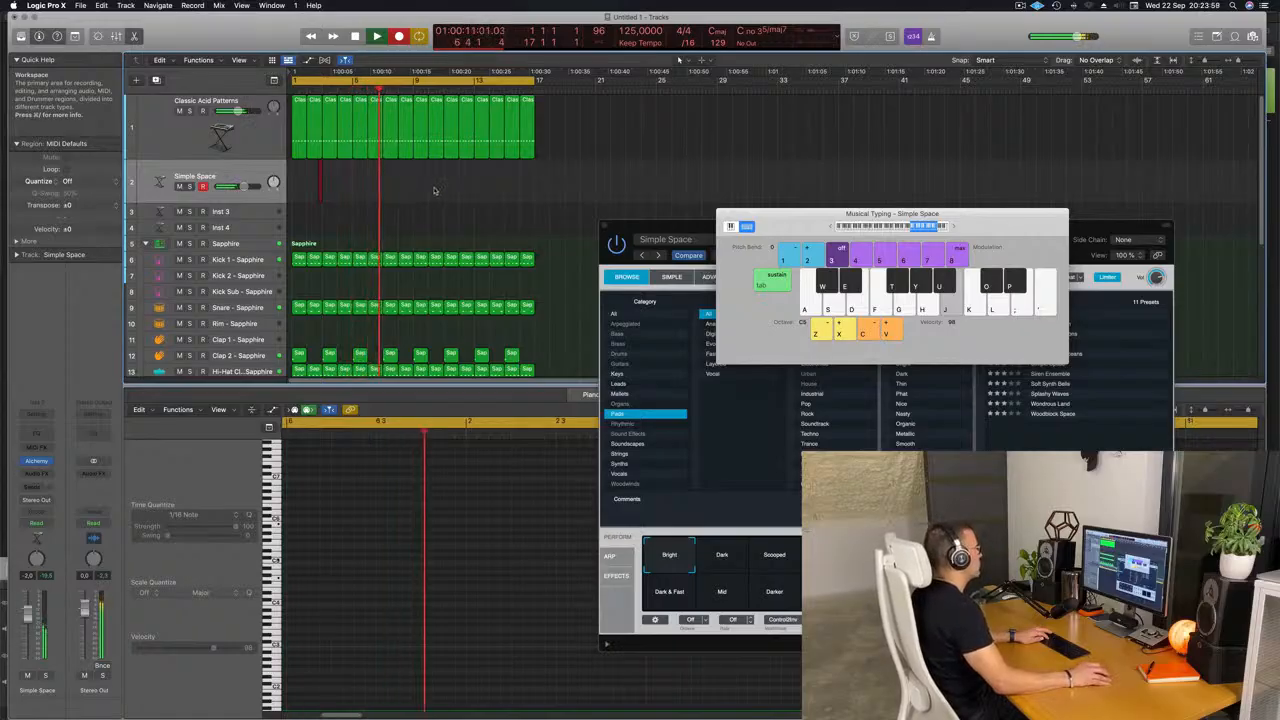
key("space")
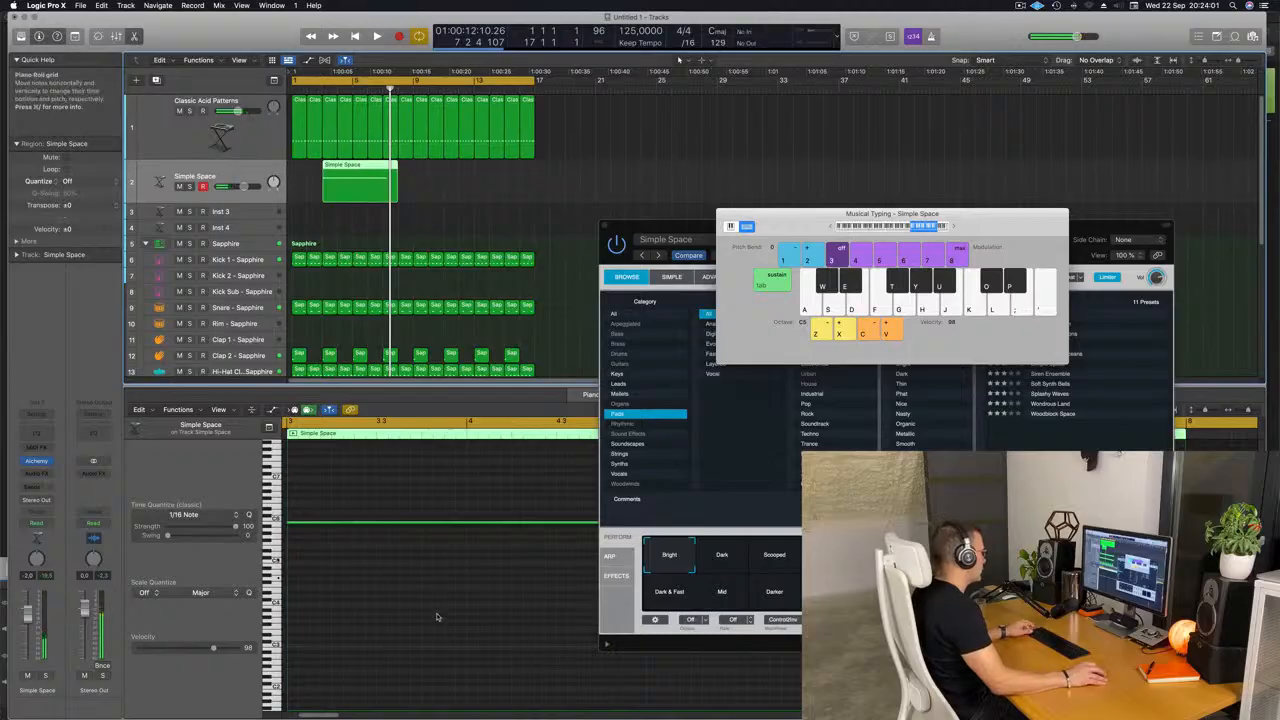
scroll(420, 598, "left", 5)
key("super+Left")
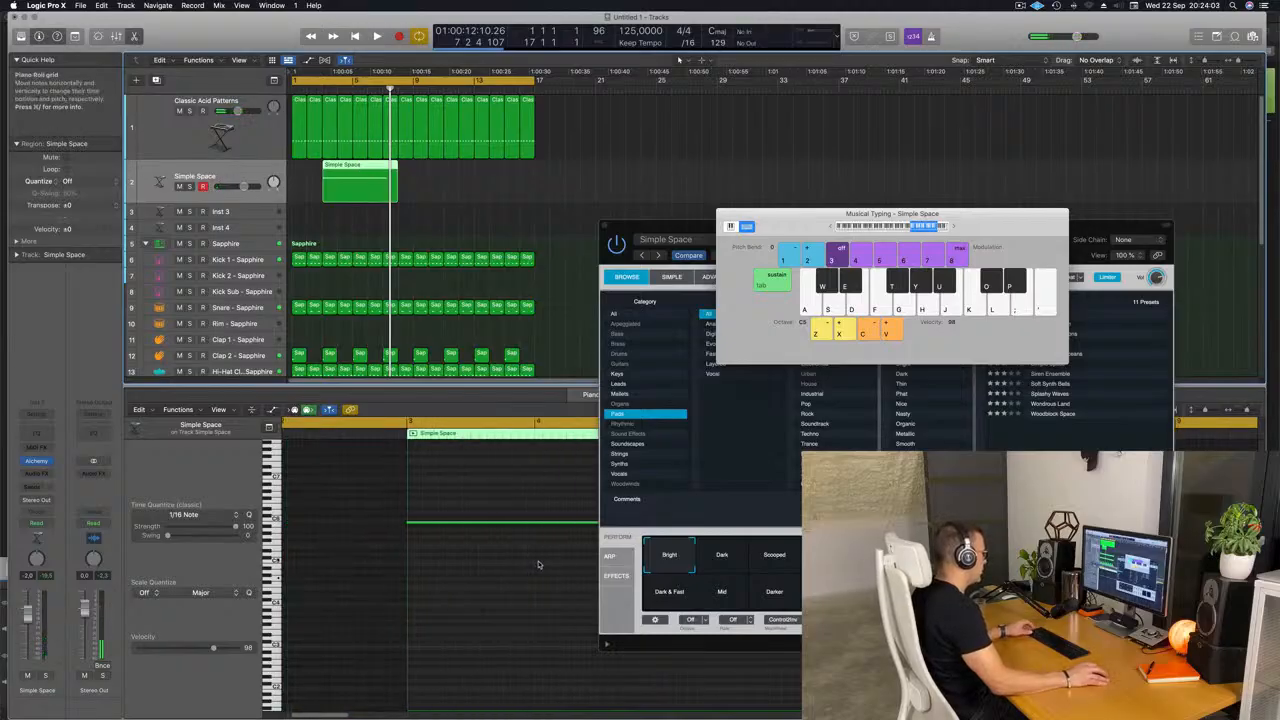
Trim the Simple Space region to four bars by splitting it and its note at bar 7, and move it to bar 1.
scroll(538, 565, "right", 4)
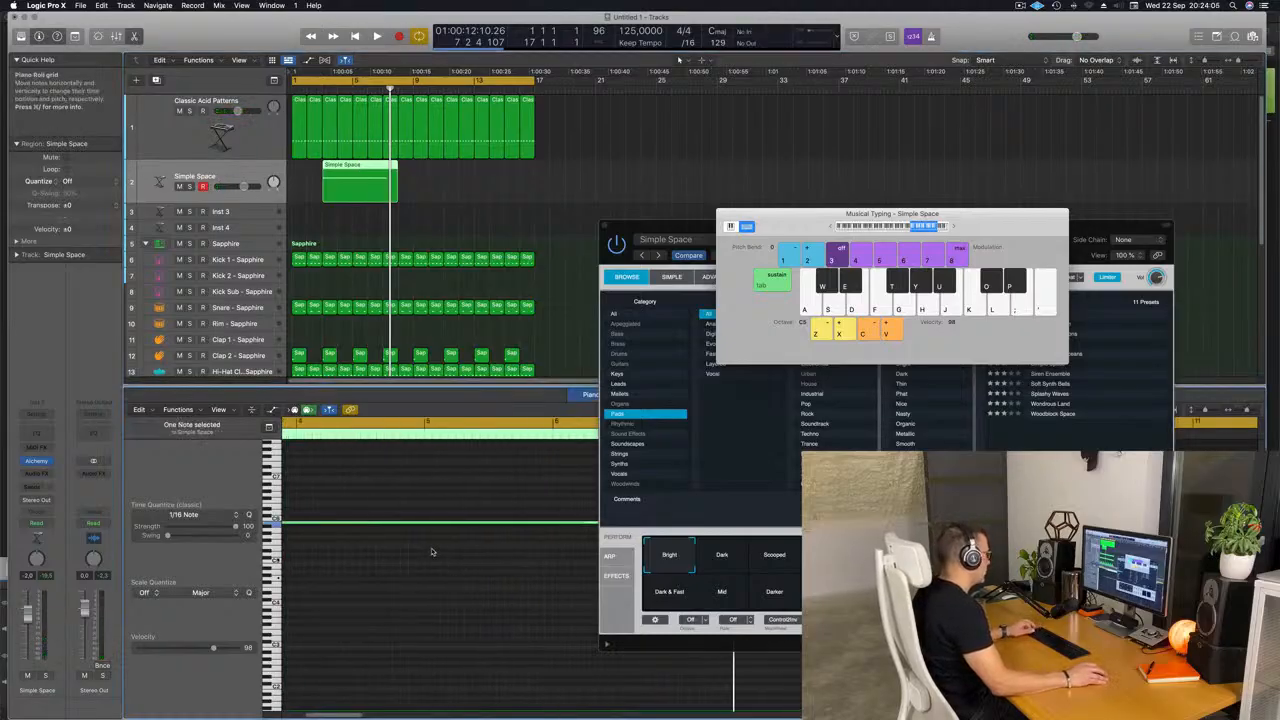
key("super+Left")
key("super+Left")
key("super+Left")
key("super+Left")
key("super+Left")
key("space")
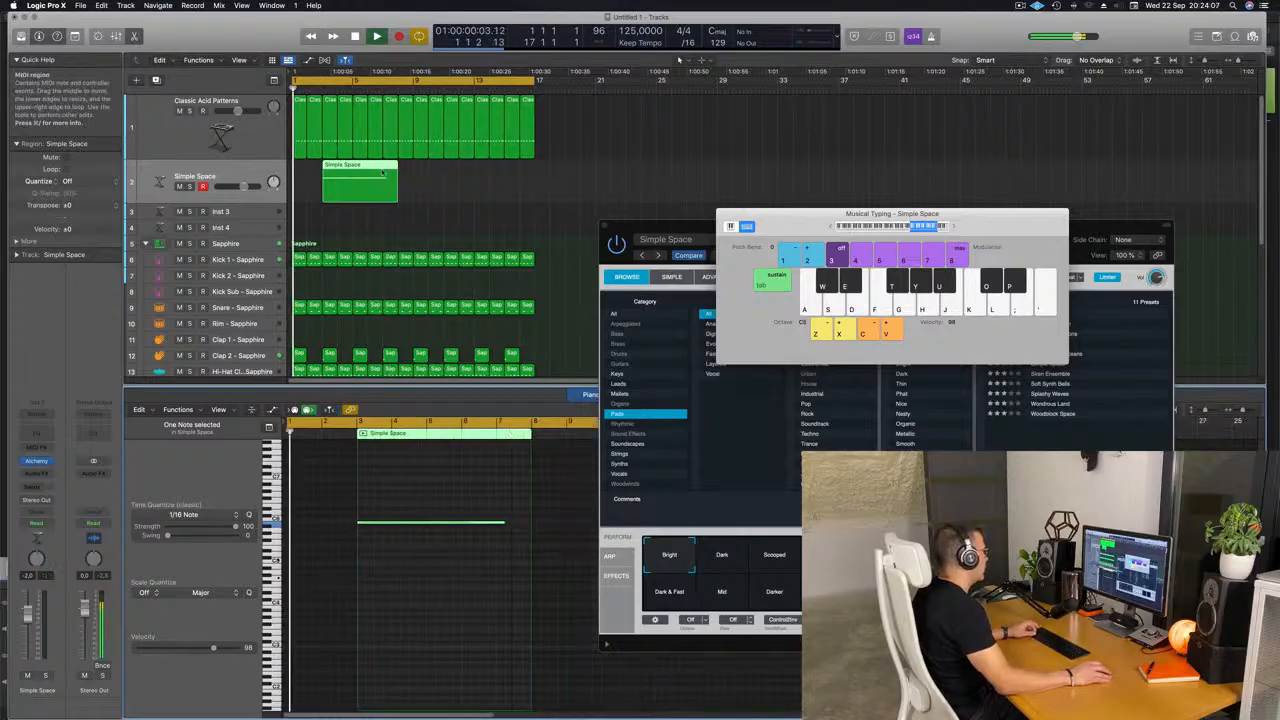
double_click(382, 172, "super")
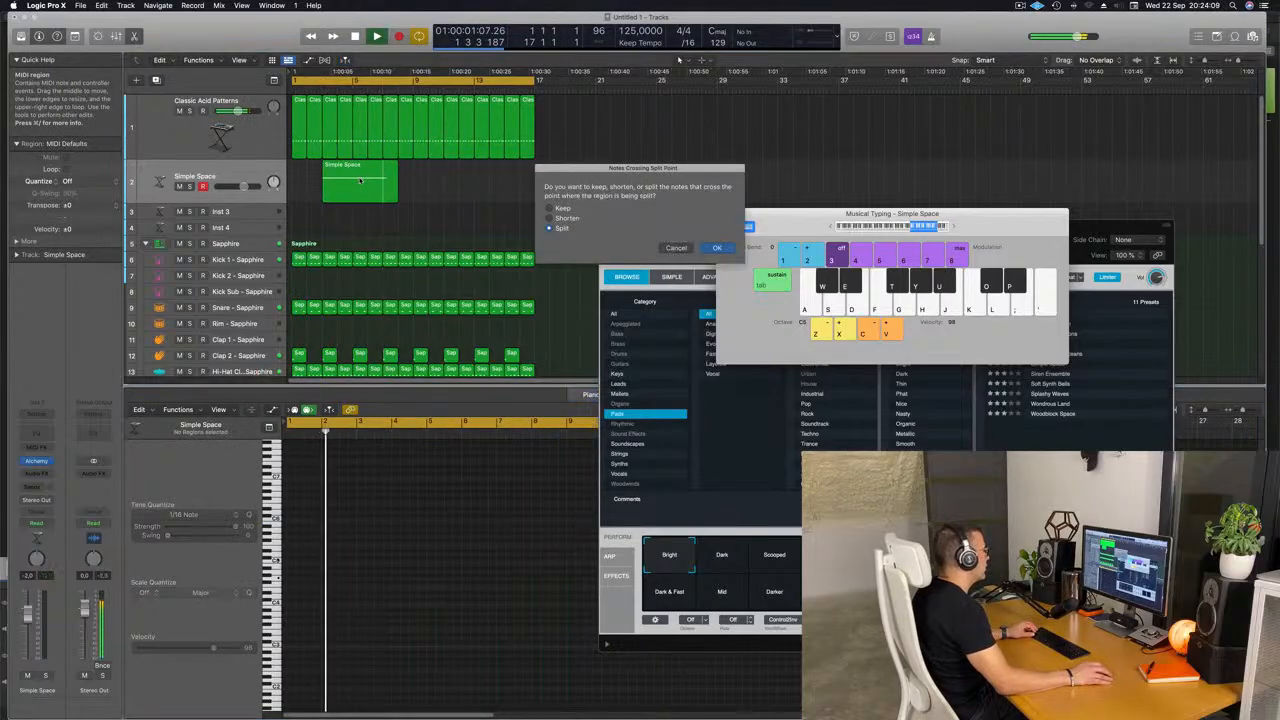
left_click(717, 248)
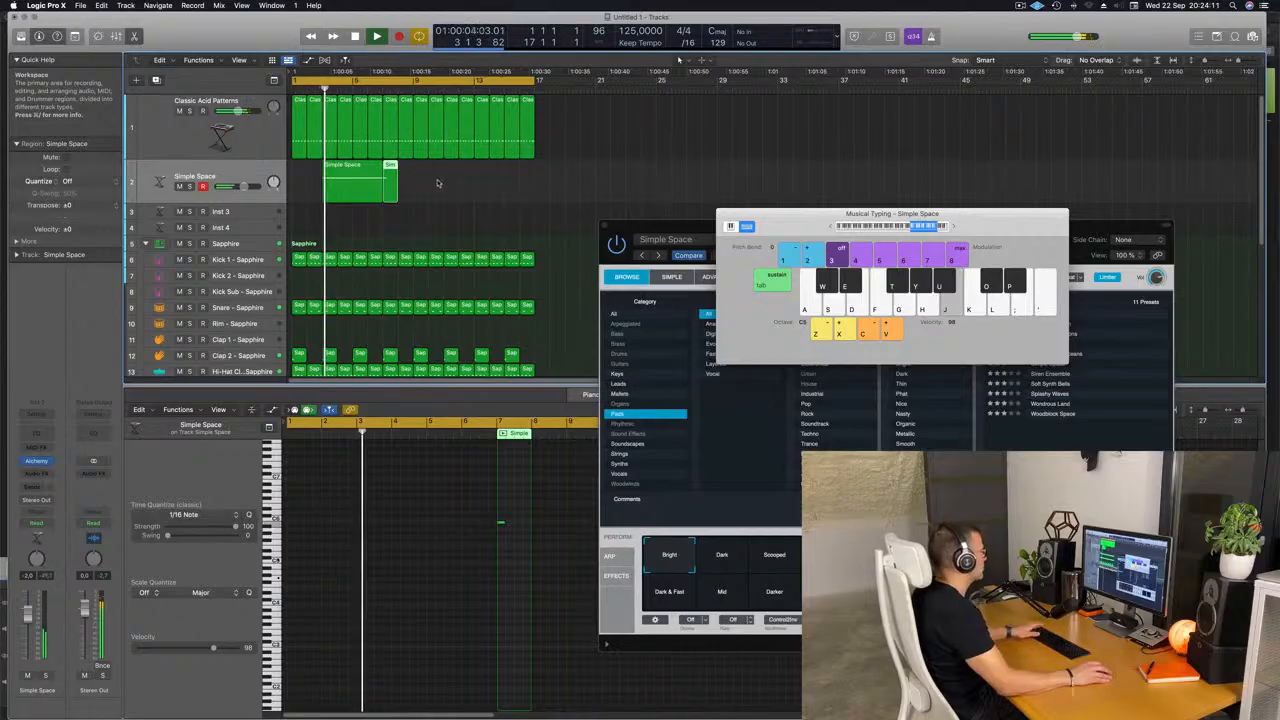
left_click(353, 172)
left_click_drag(353, 172, 324, 172)
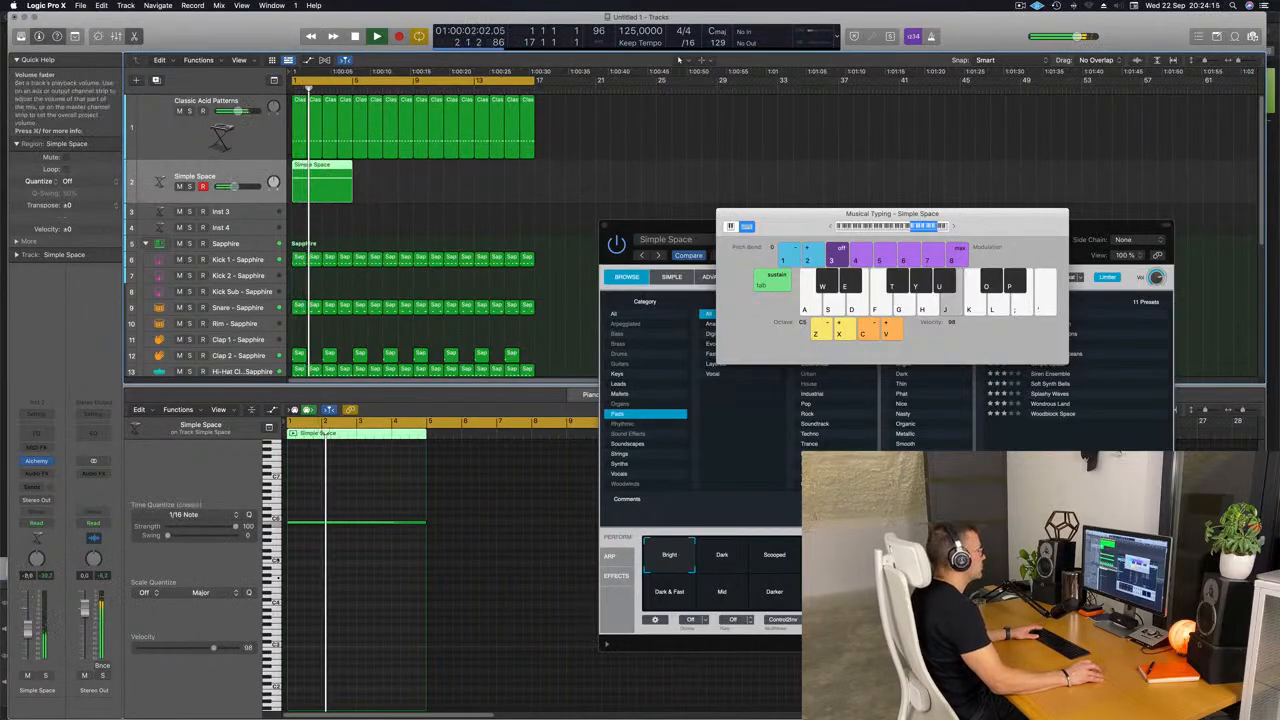
Try the Scooped, Dark, Resonant and Dark & Fast snapshots of the Simple Space pad and raise its track volume to -0.2 dB.
left_click_drag(698, 232, 516, 150)
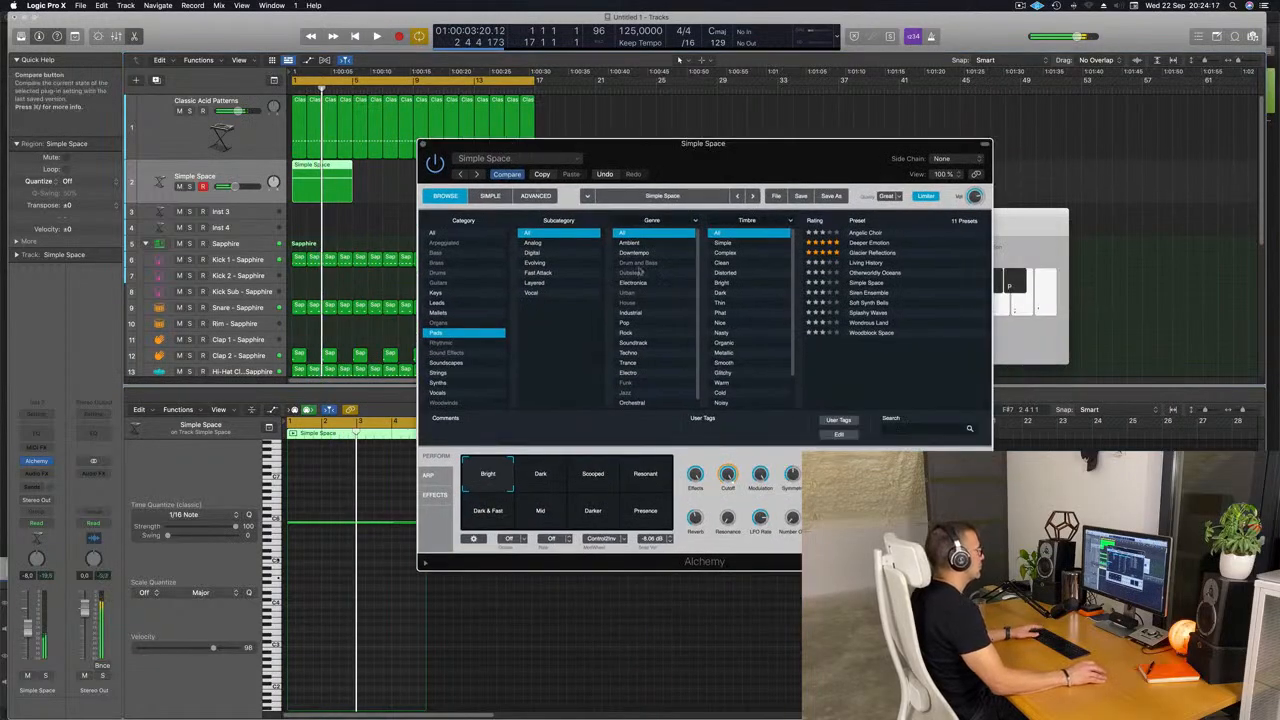
left_click(589, 478)
left_click(545, 477)
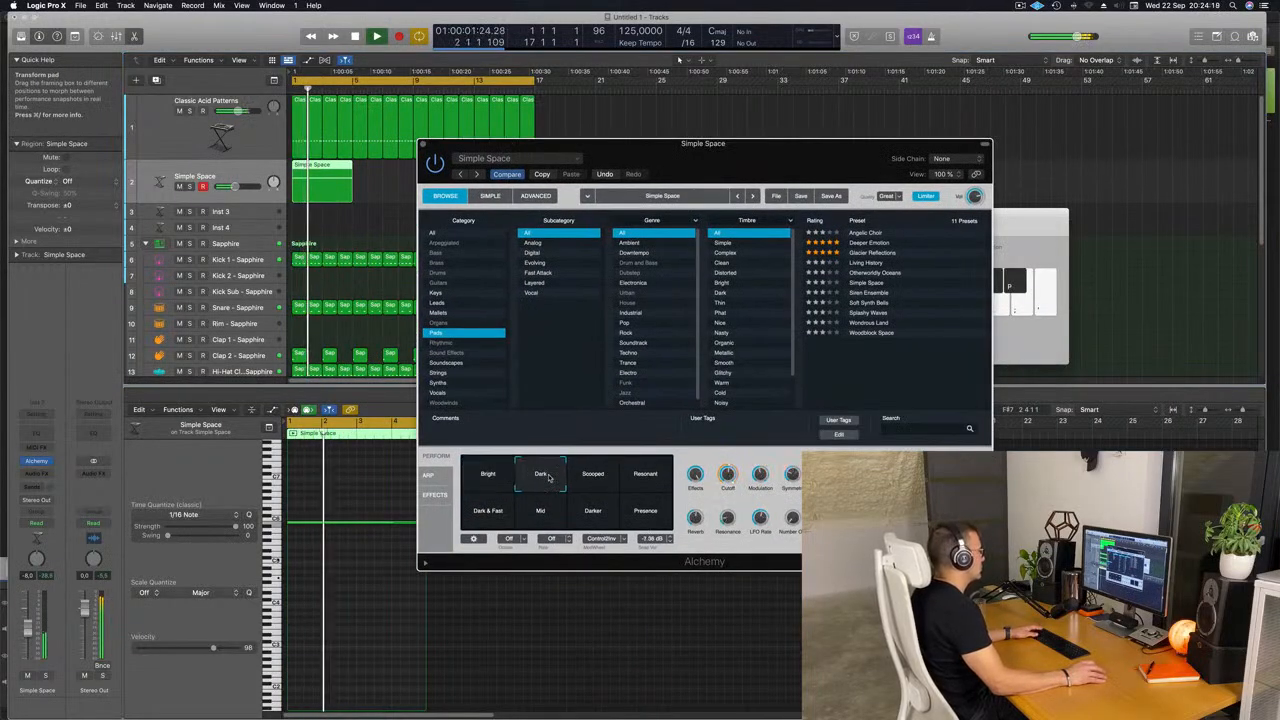
left_click(656, 478)
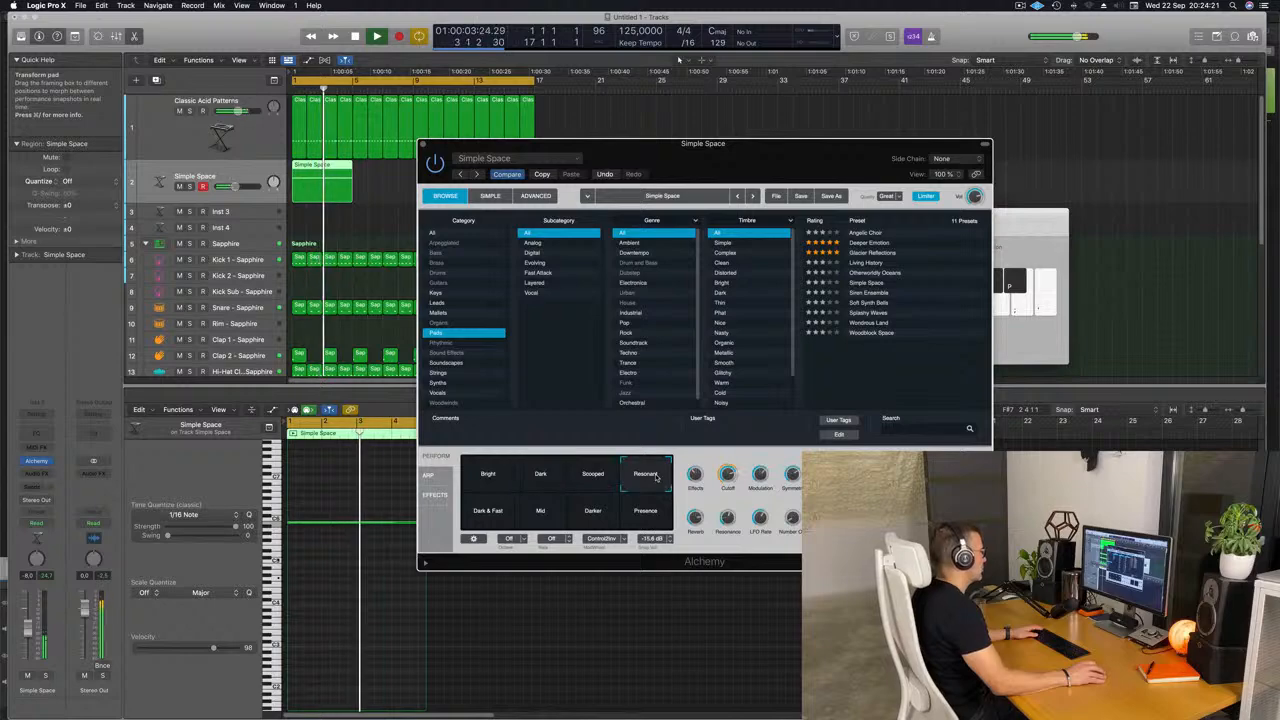
left_click(495, 512)
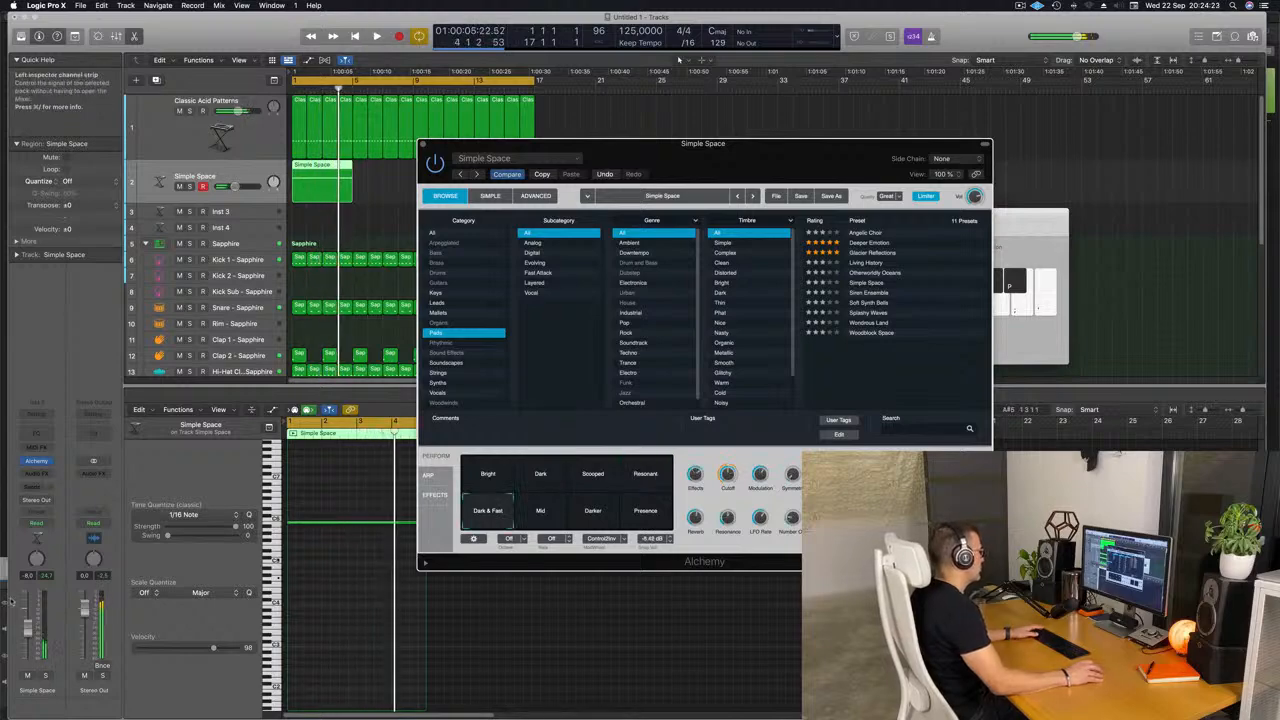
left_click_drag(27, 628, 27, 617)
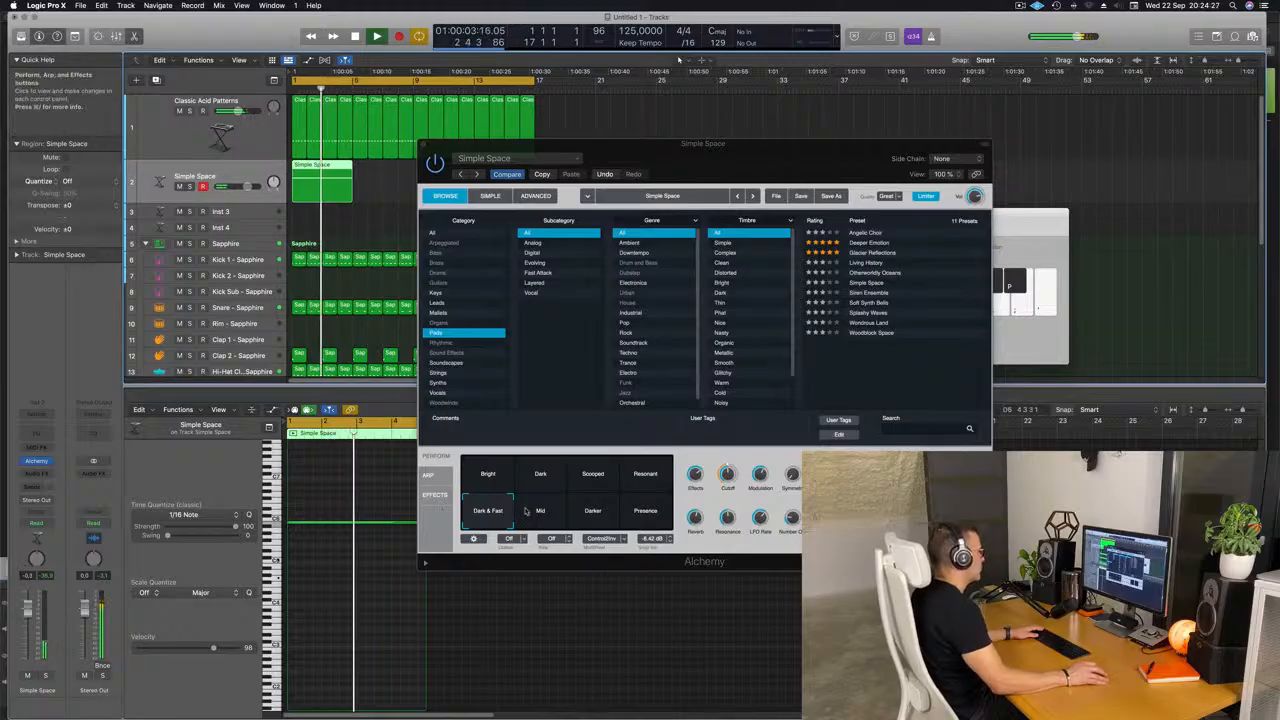
Compare the Mid, Darker and Presence snapshots on Alchemy's transform pad and settle on Darker.
left_click(560, 518)
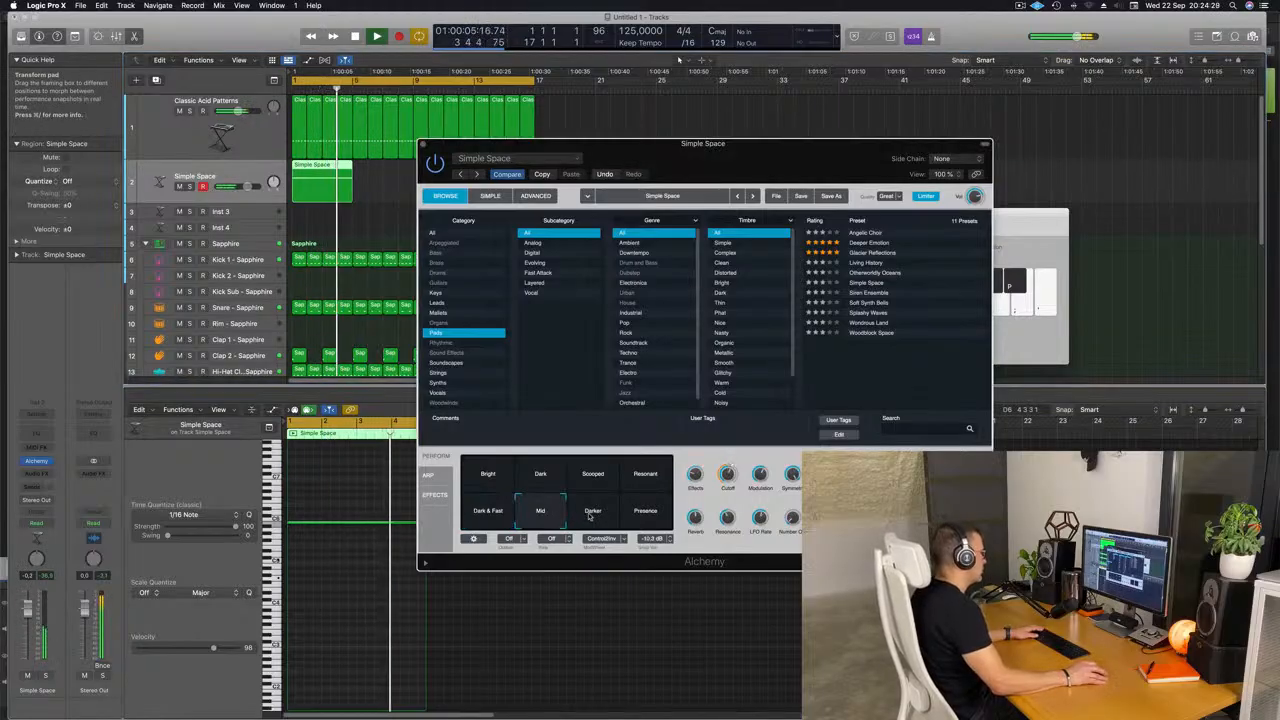
left_click(594, 514)
left_click(634, 516)
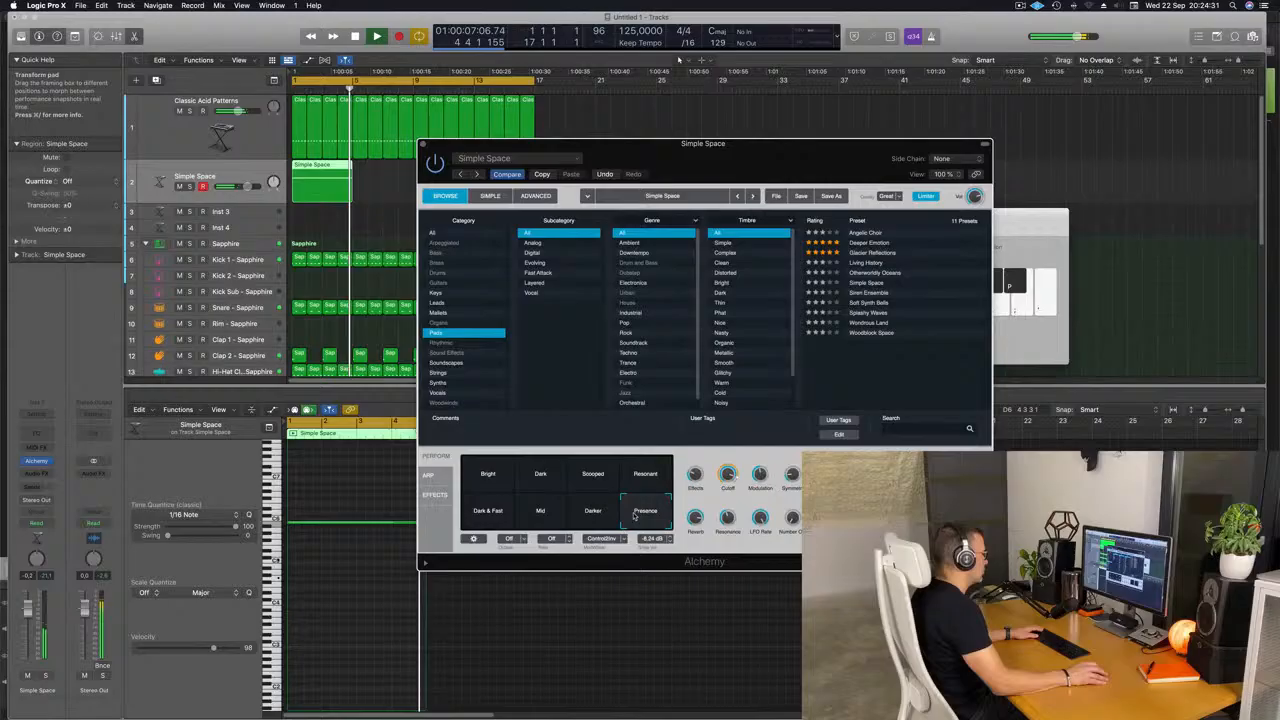
left_click(535, 516)
left_click(583, 514)
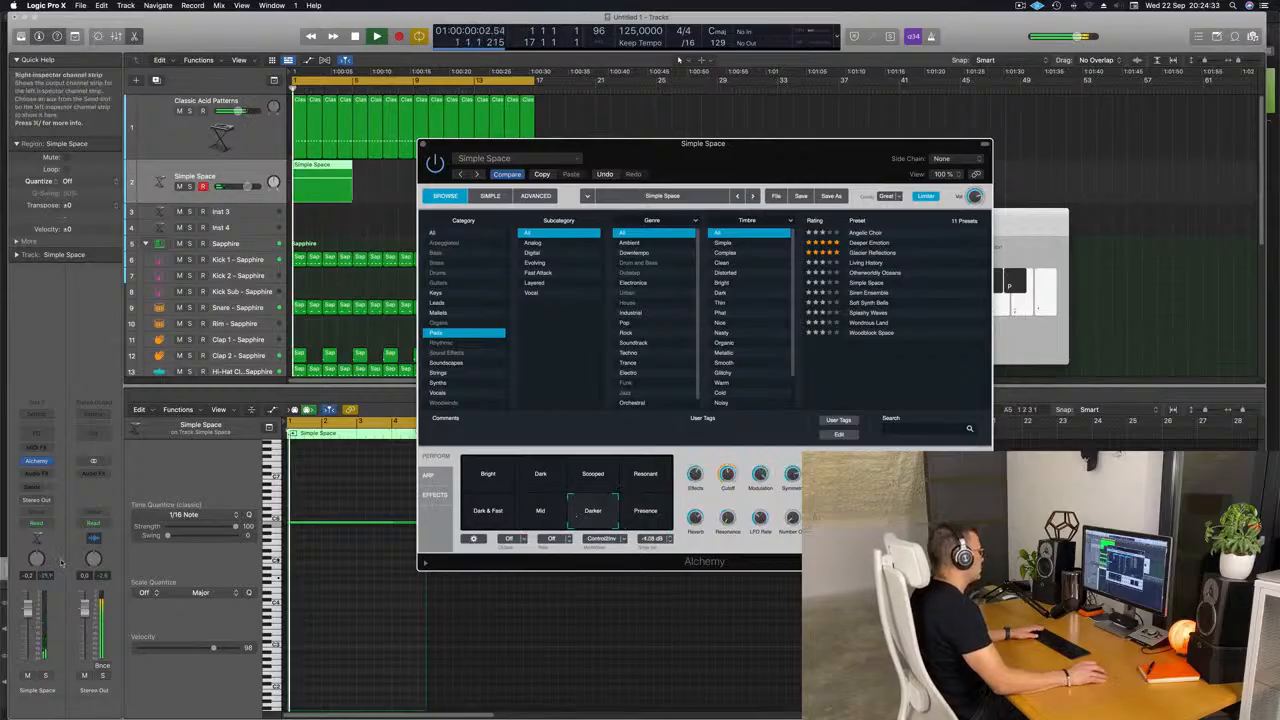
Repeat the four-bar Simple Space region three times so the pad fills the 16-bar loop.
left_click_drag(711, 155, 1196, 172)
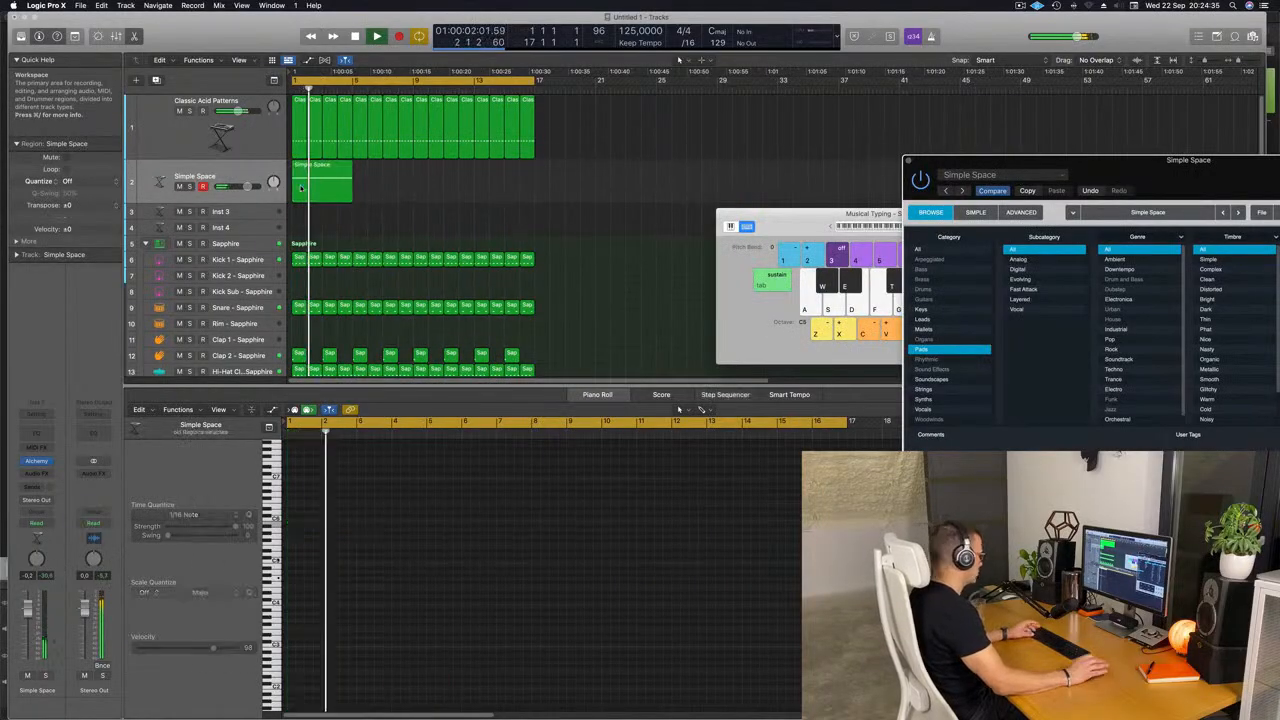
key("super+r")
key("super+r")
key("super+r")
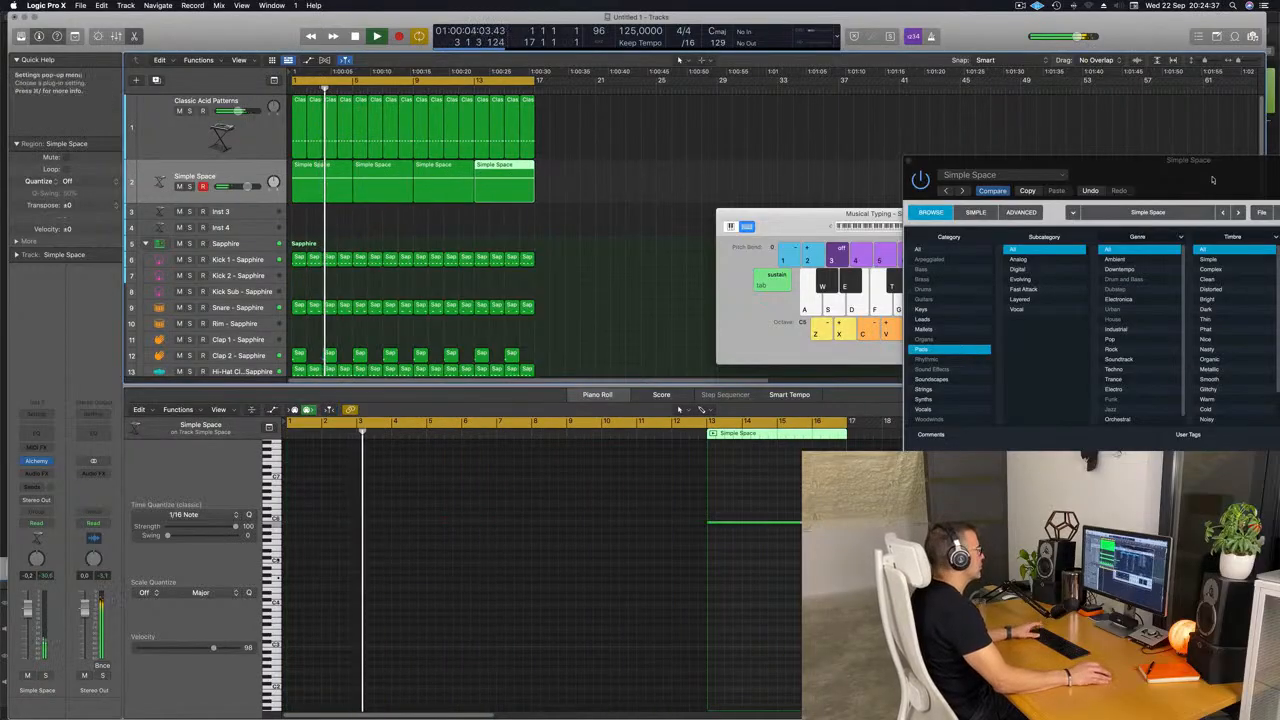
Set the Simple Space track's volume to 0.3 dB during playback and close the Alchemy window.
left_click_drag(1197, 164, 850, 77)
key("space")
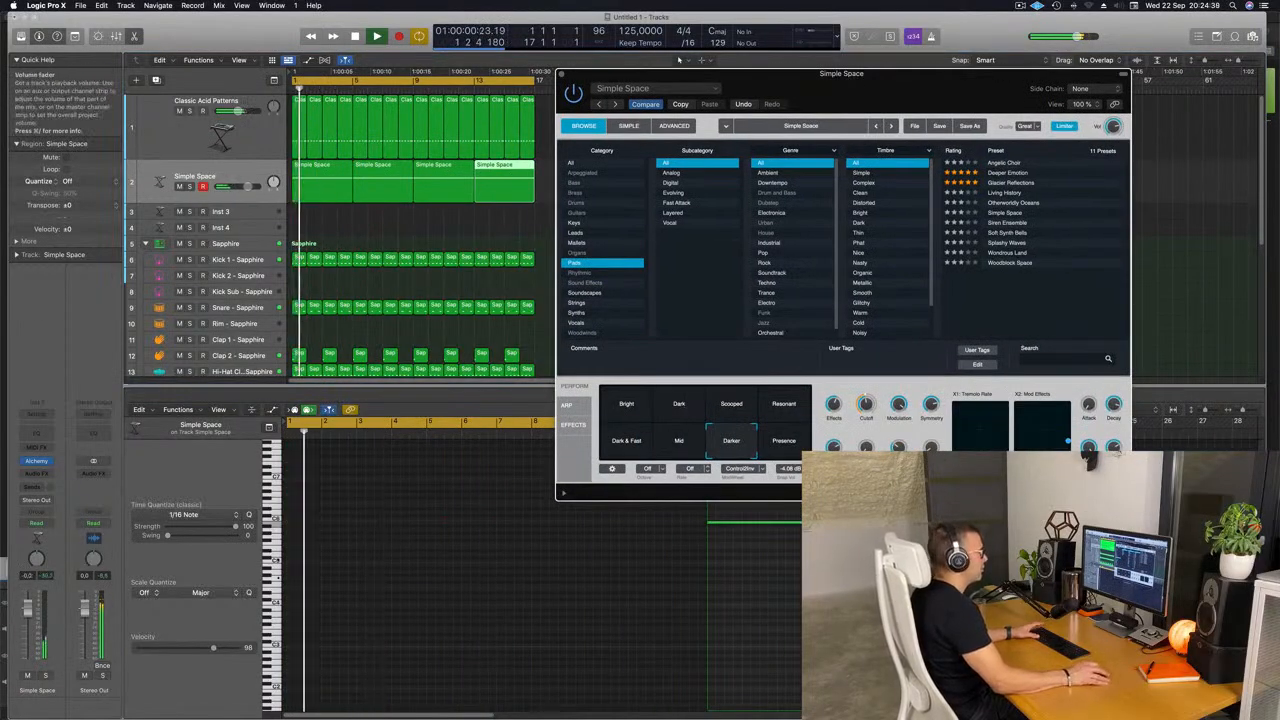
left_click_drag(247, 186, 248, 186)
key("Return")
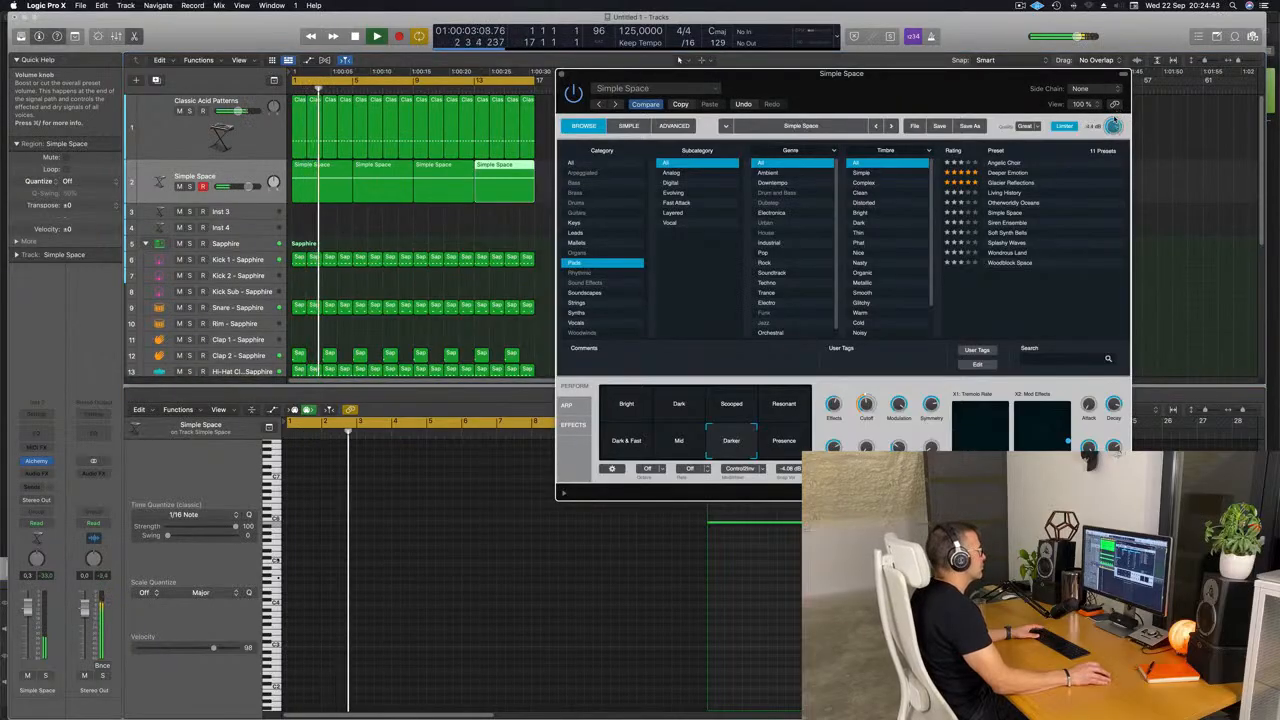
left_click_drag(816, 75, 839, 79)
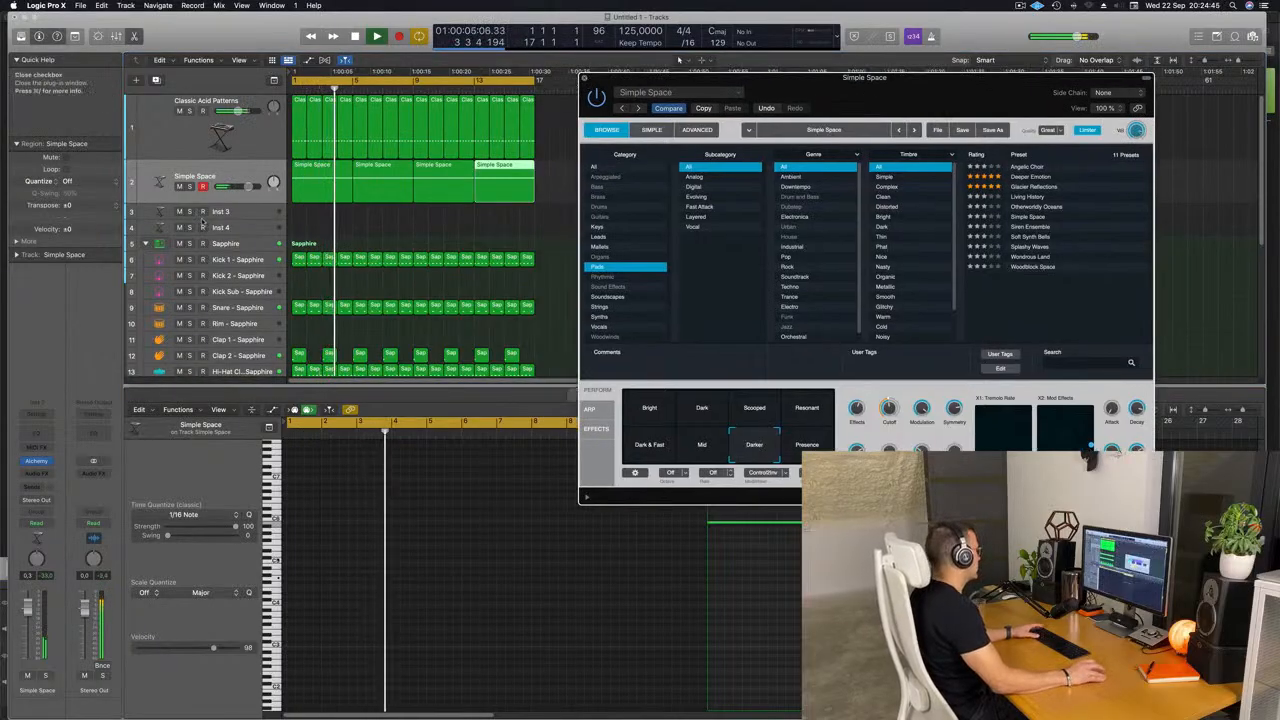
key("Return")
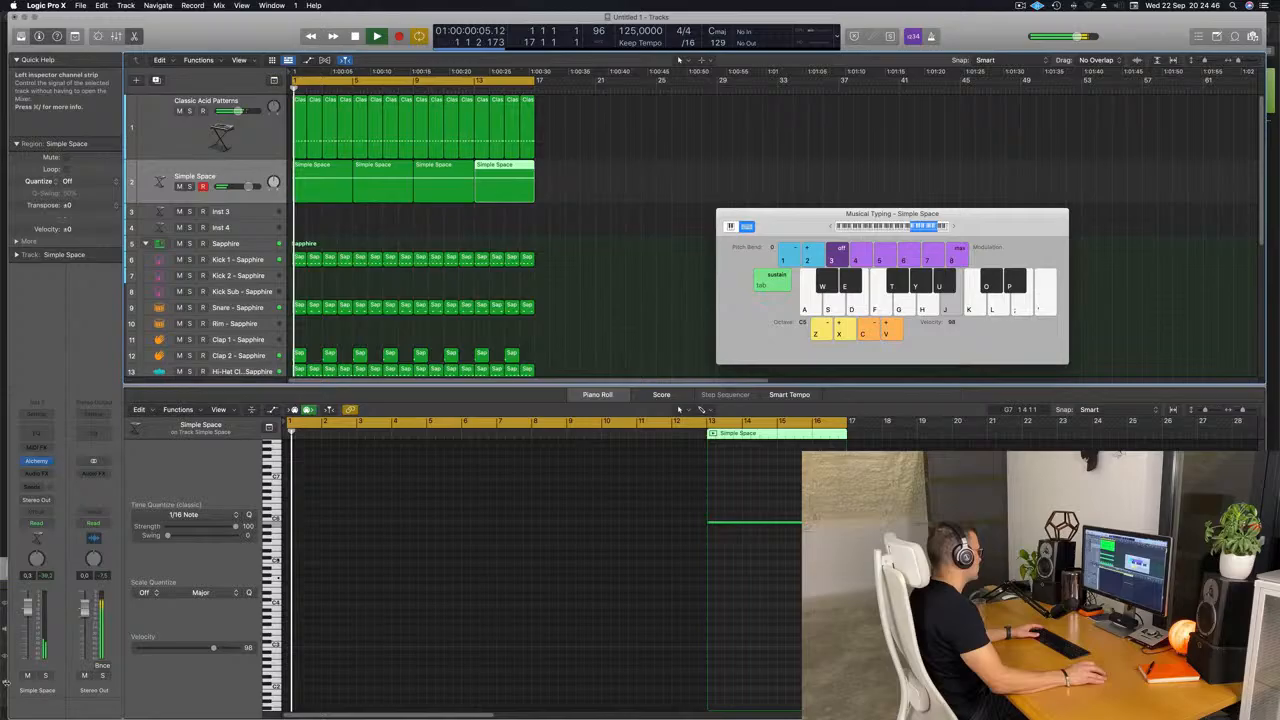
Insert the Step FX multi effect on the Simple Space track and raise the track's volume to +3.9 dB during playback.
left_click(52, 474)
mouse_move(68, 680)
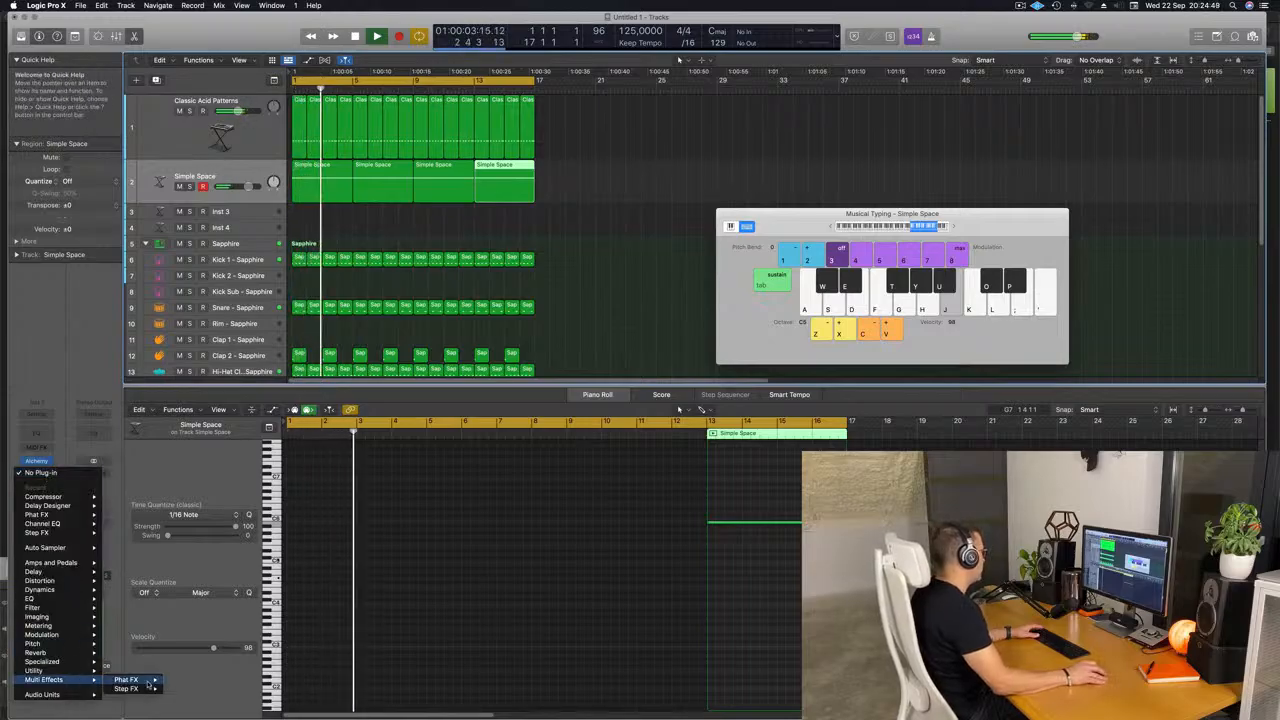
left_click(184, 689)
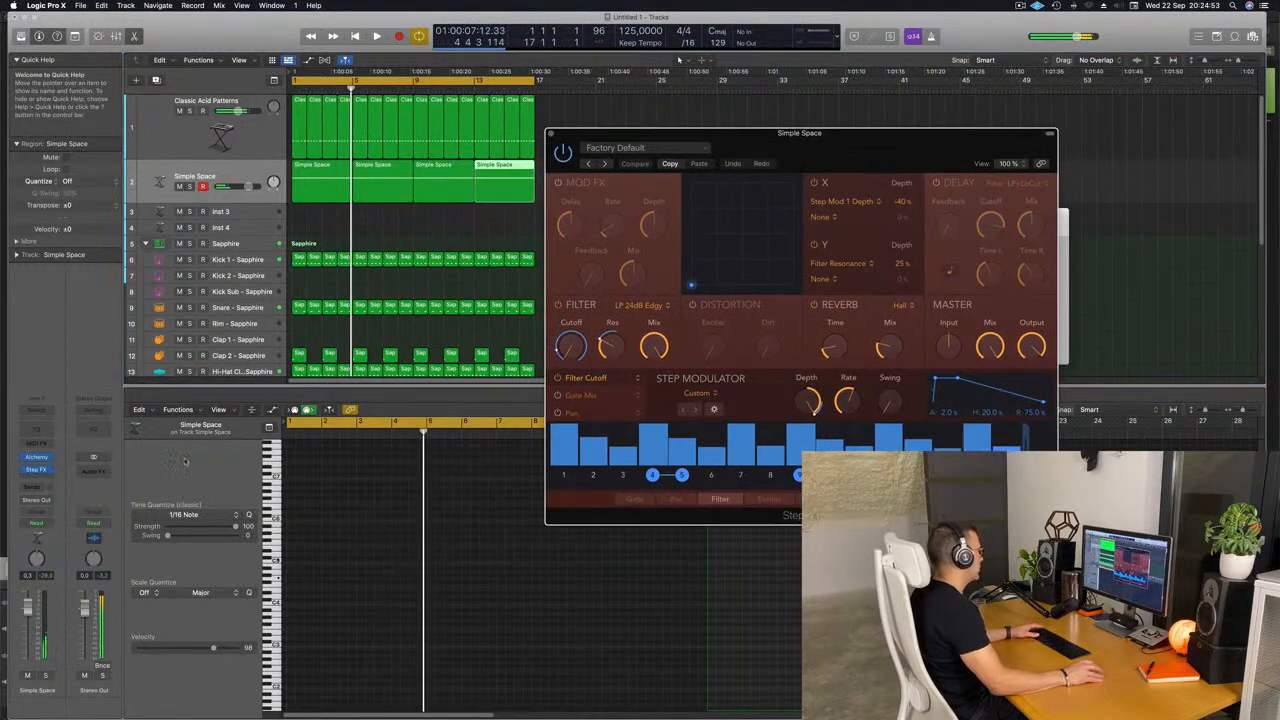
key("space")
key("space")
key("space")
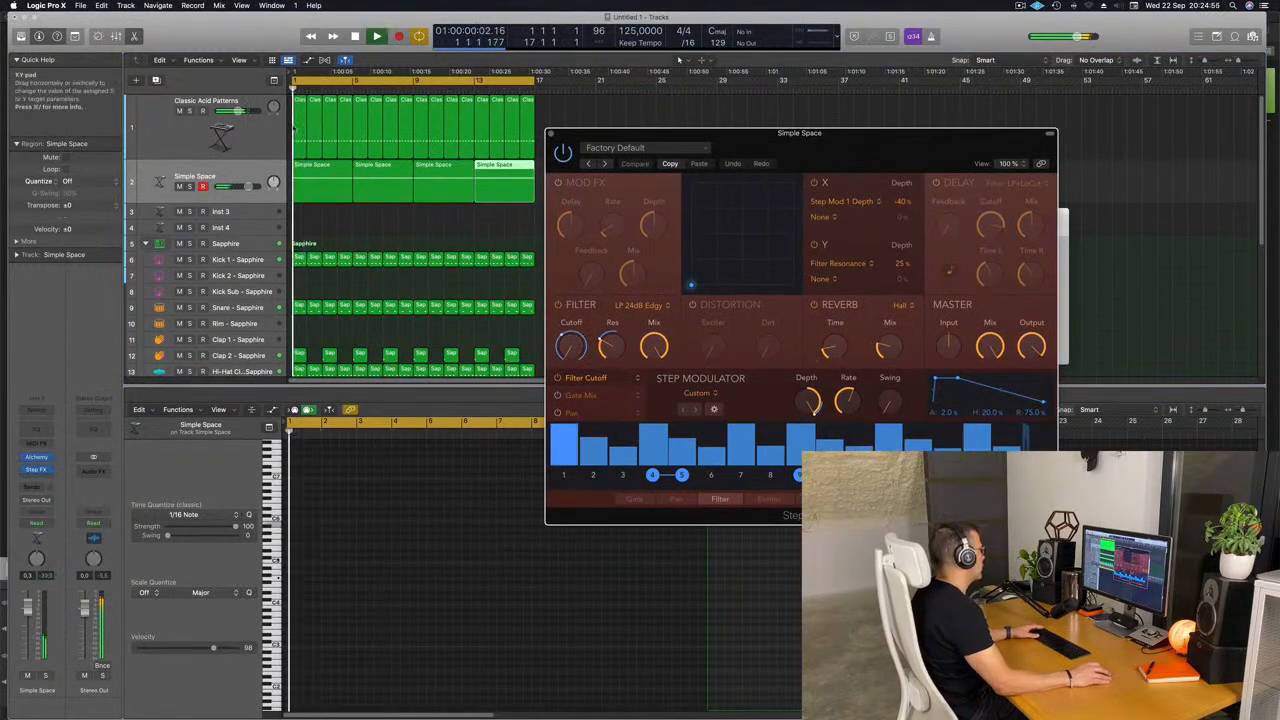
left_click(246, 178)
left_click_drag(248, 187, 249, 187)
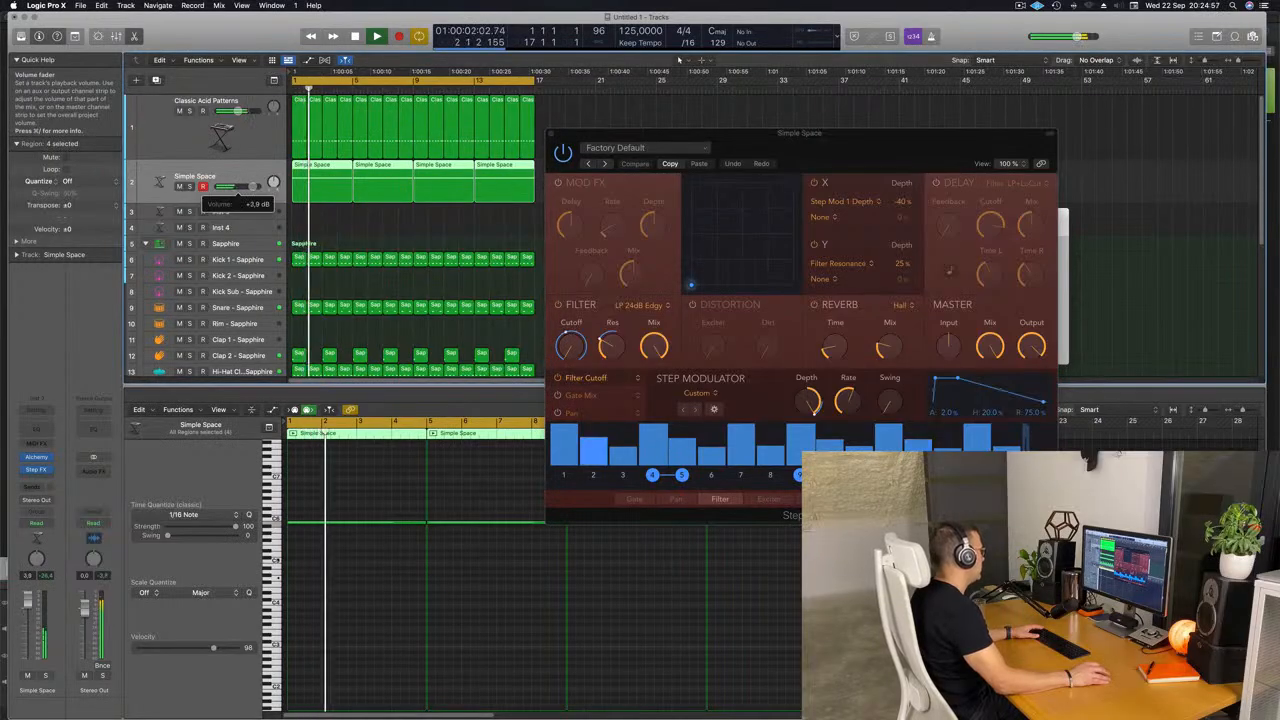
Step through the Step FX presets from Factory Default past Brittle Spike to Broken Echoes.
left_click_drag(845, 134, 703, 152)
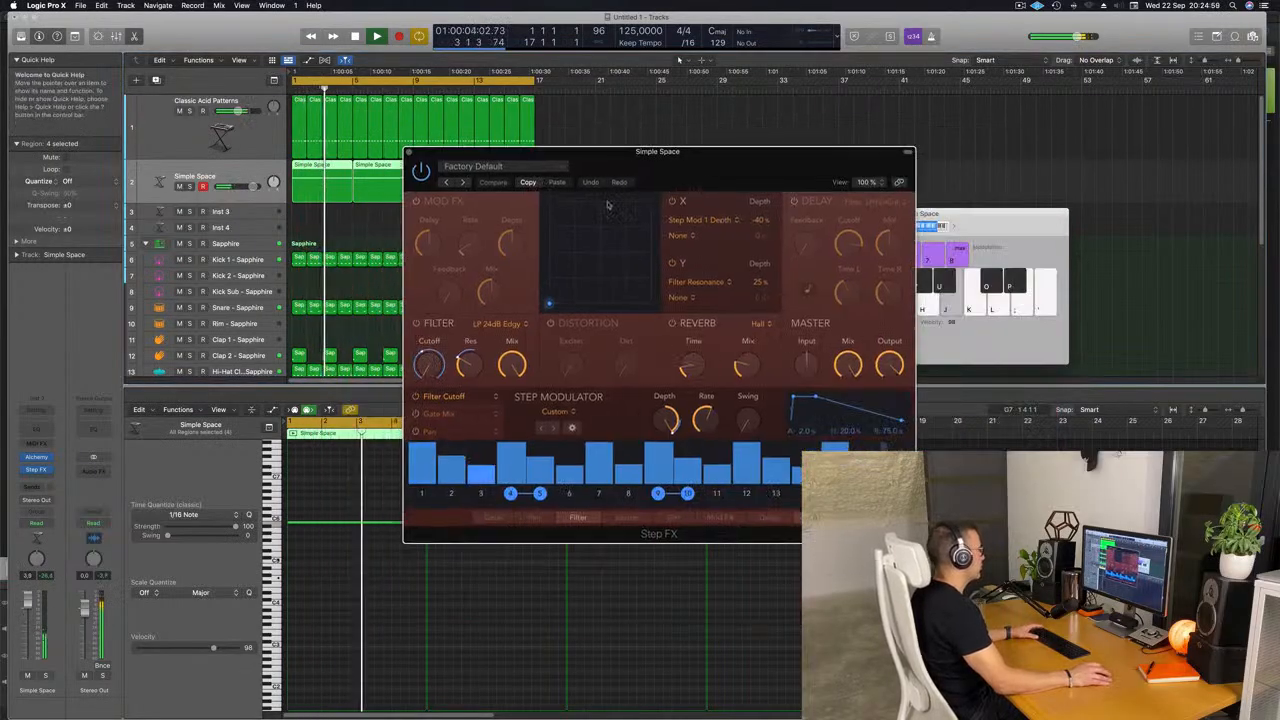
left_click(462, 182)
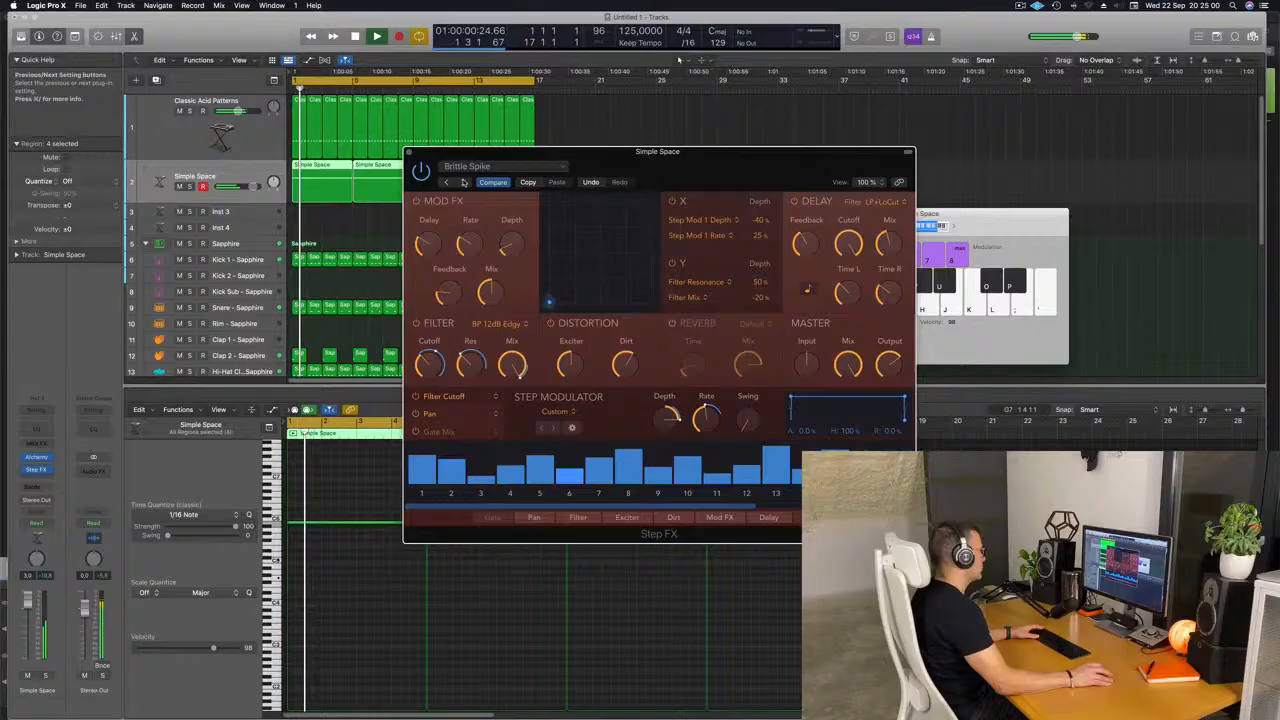
left_click(463, 183)
left_click(500, 167)
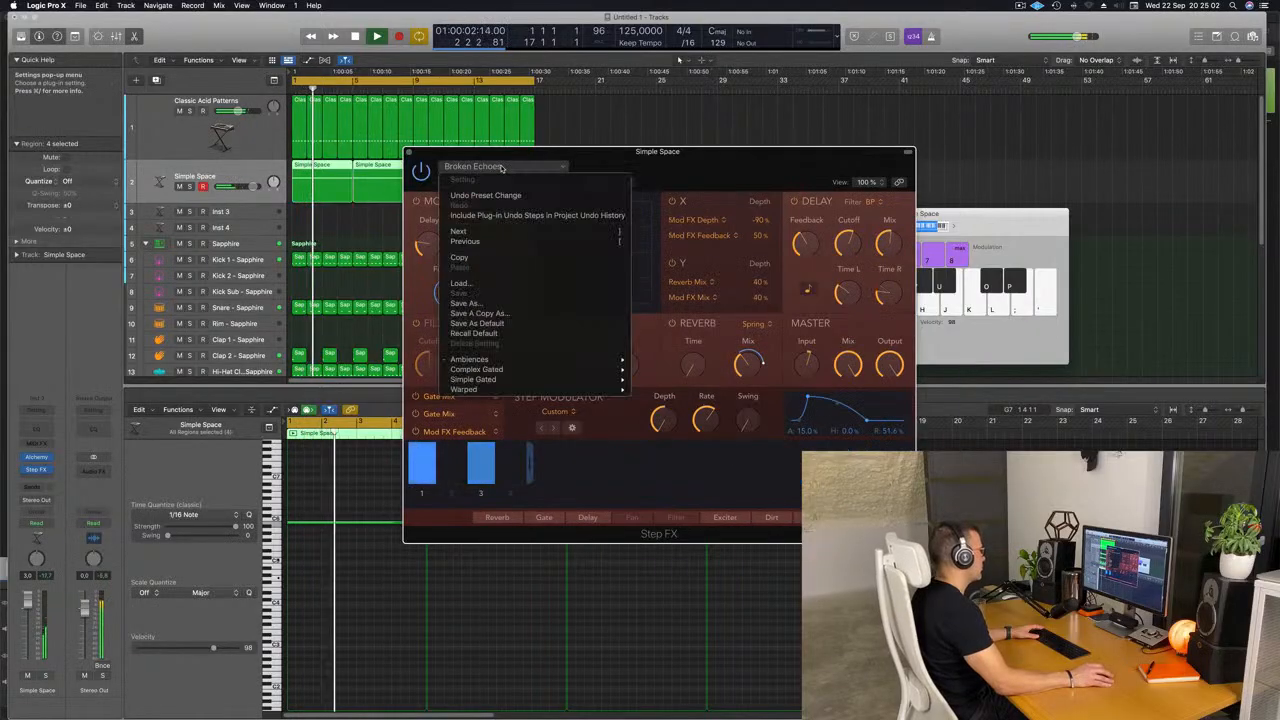
left_click(693, 167)
Reduce the Step FX master Mix to about 51% and close the effect window.
left_click_drag(693, 167, 715, 208)
mouse_move(871, 400)
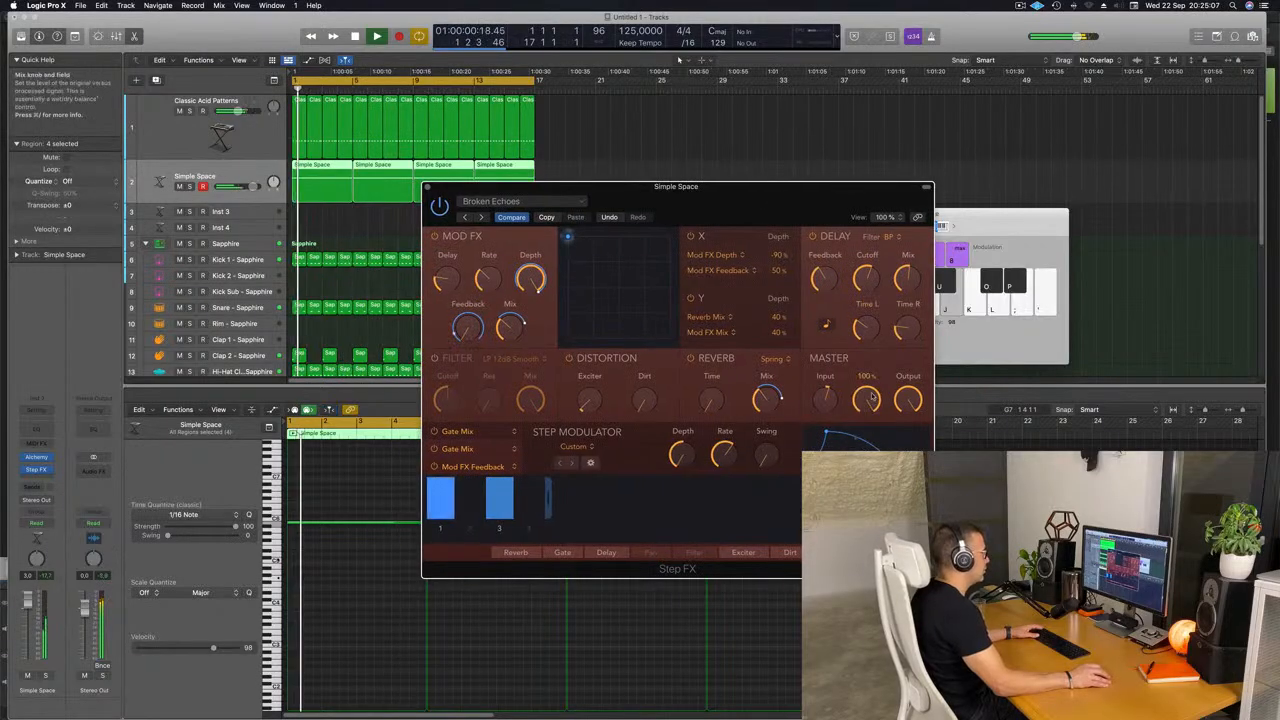
left_click_drag(871, 400, 871, 405)
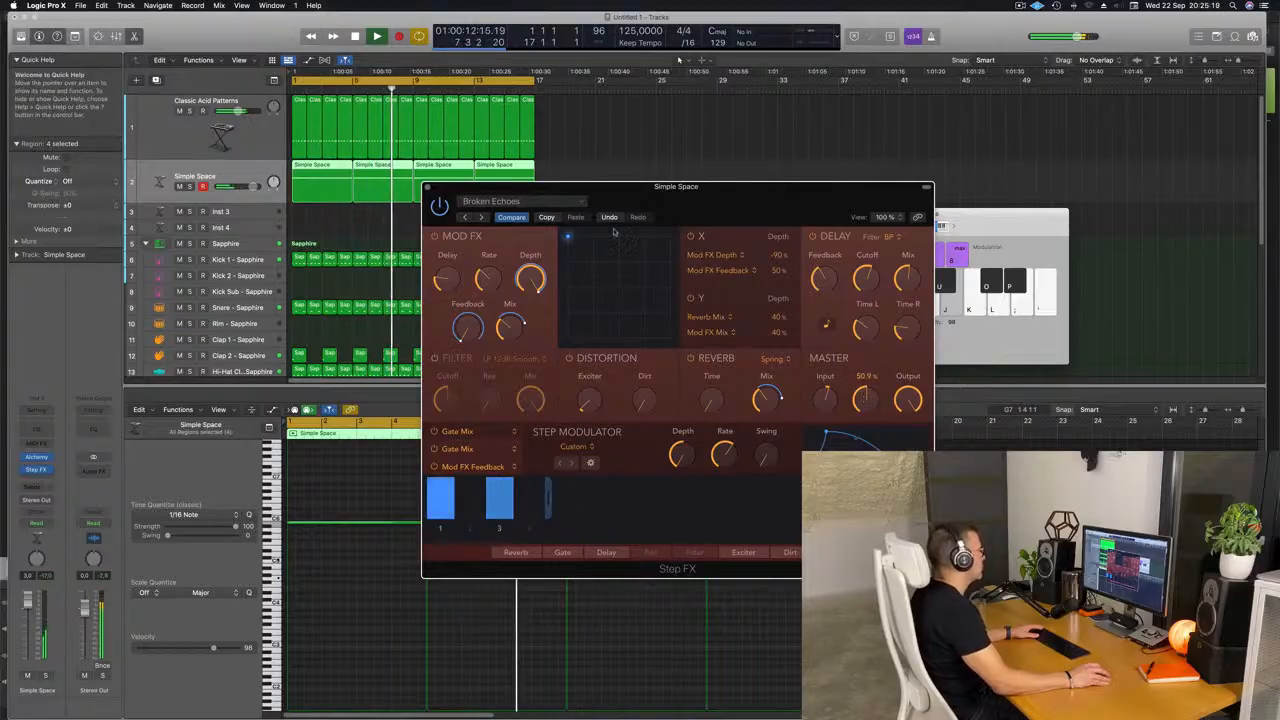
key("super+w")
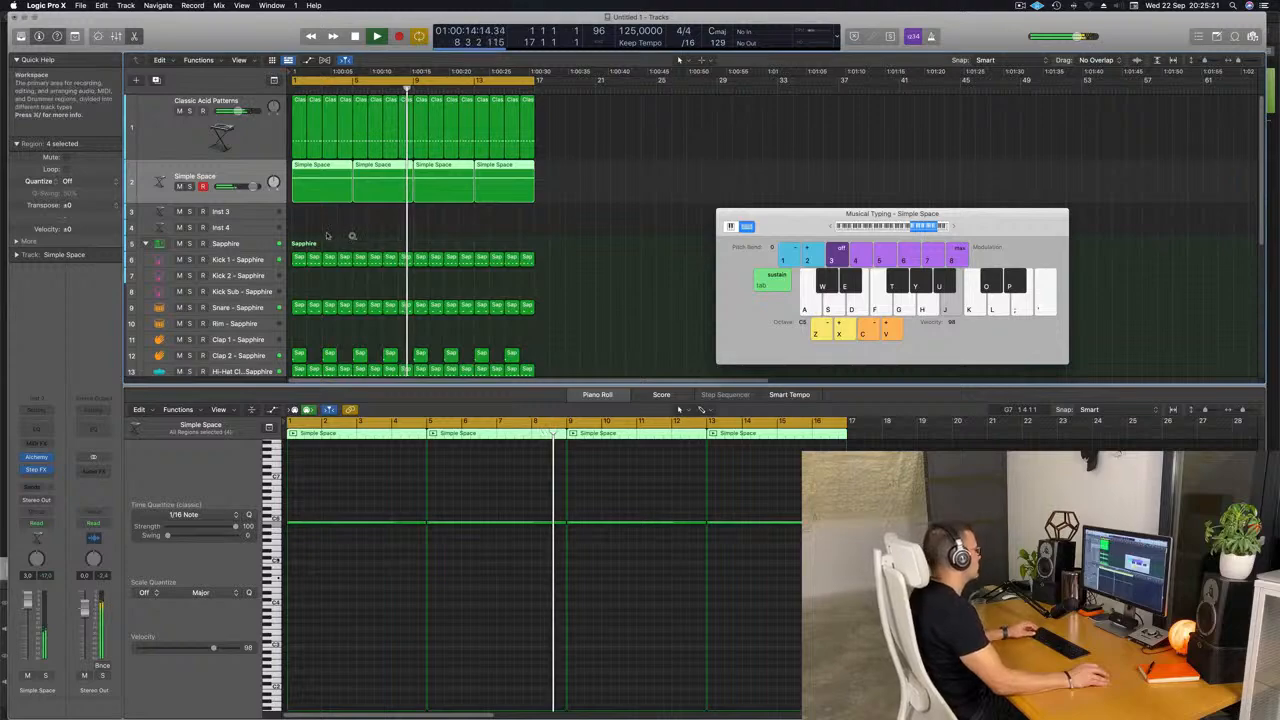
Copy the first Classic Acid Patterns region onto the Inst 3 track at bar 1.
key("super+Left")
key("super+Left")
key("Return")
left_click(243, 213)
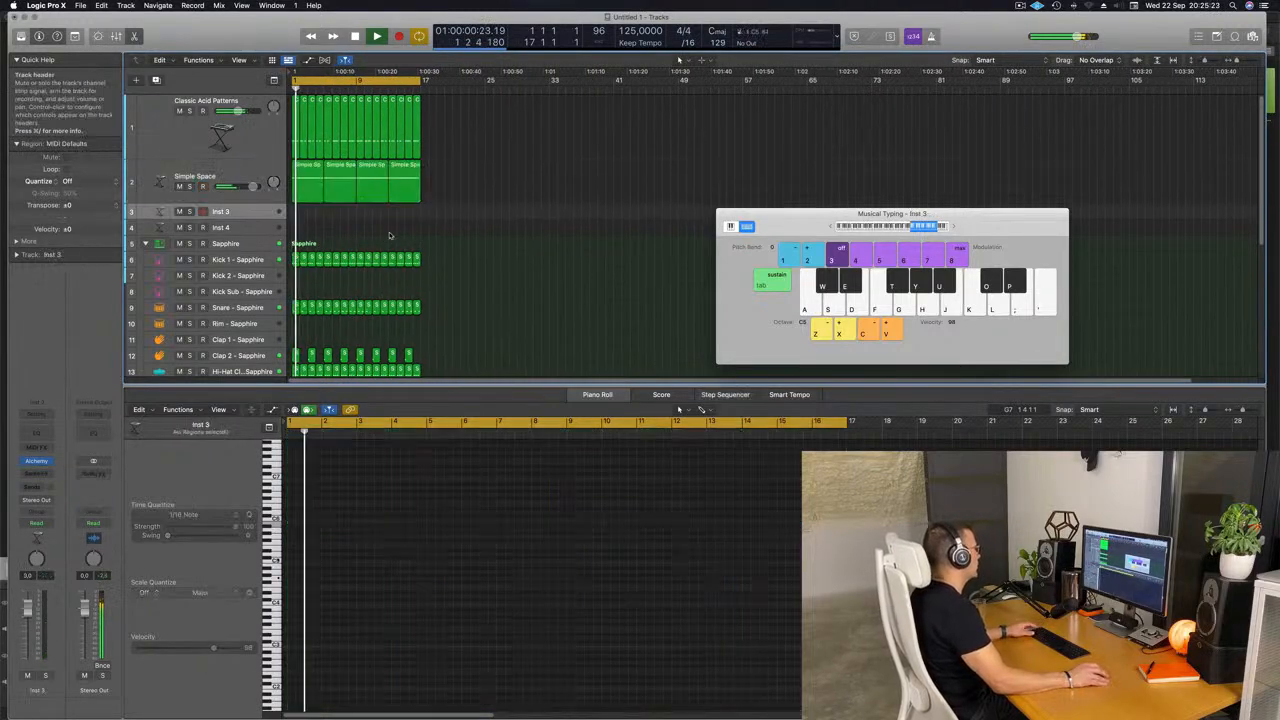
scroll(460, 254, "down", 5)
key("Return")
scroll(468, 251, "up", 5)
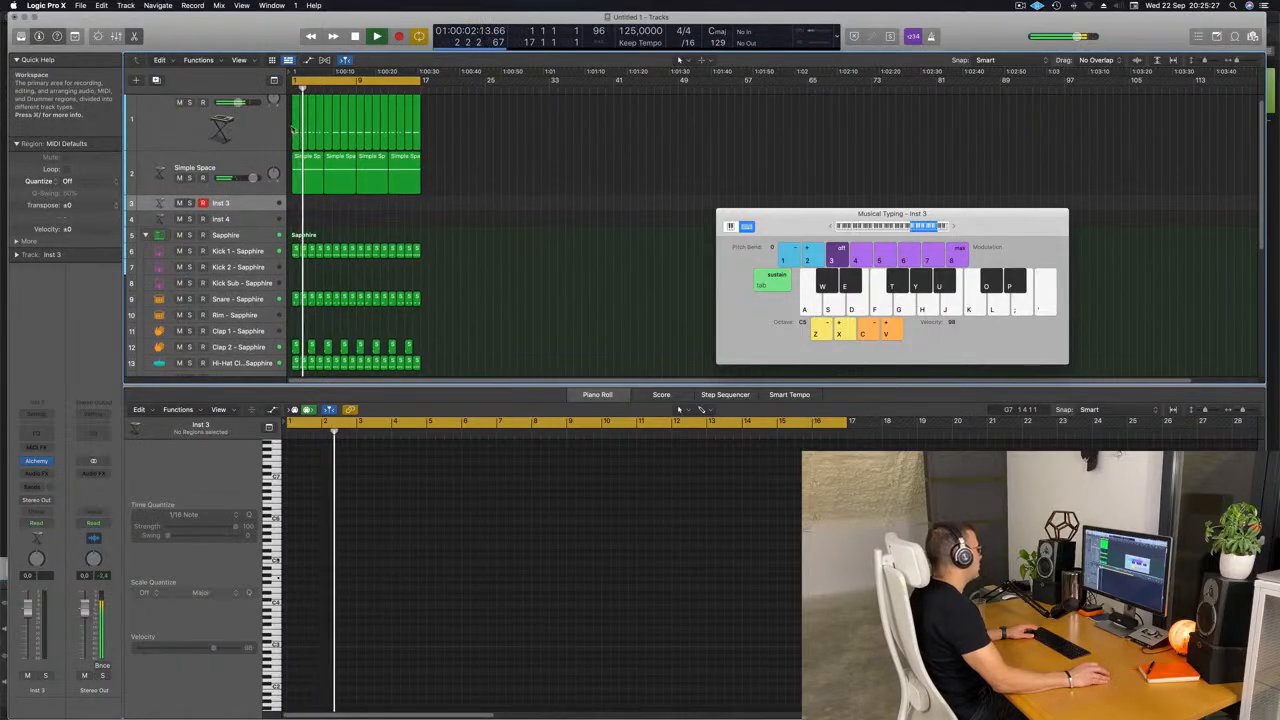
left_click(295, 132)
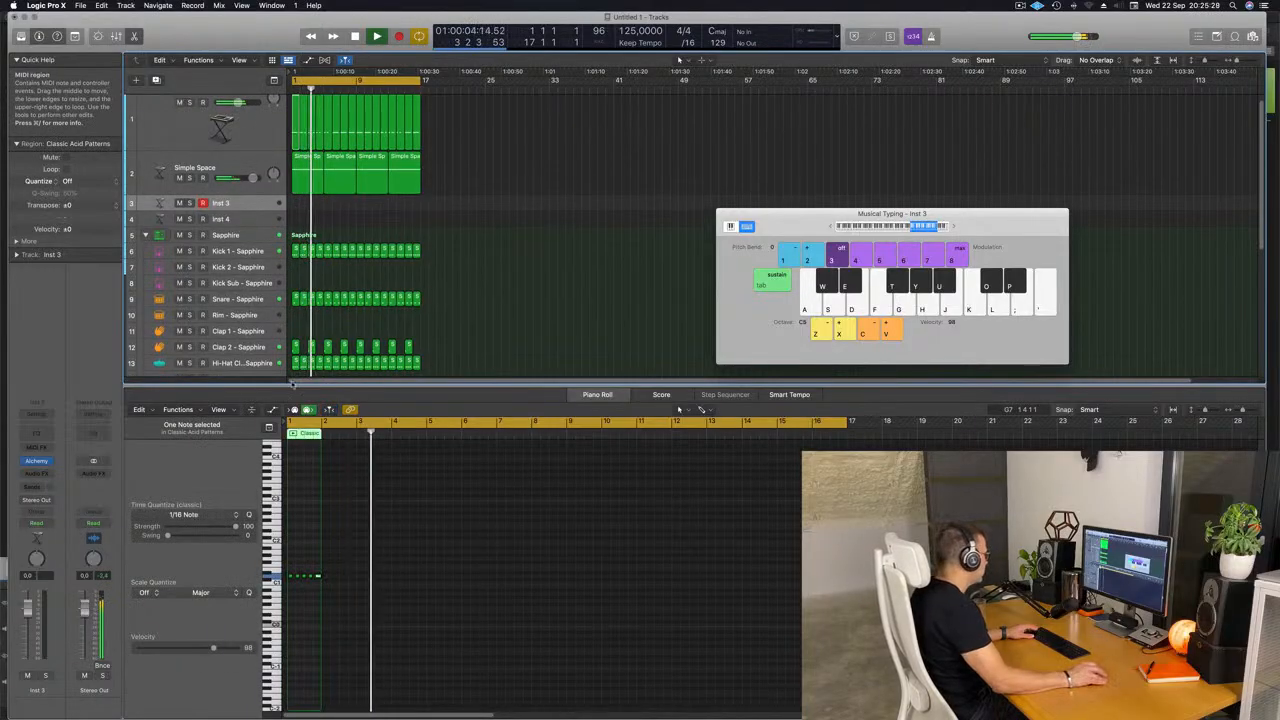
scroll(449, 267, "down", 1)
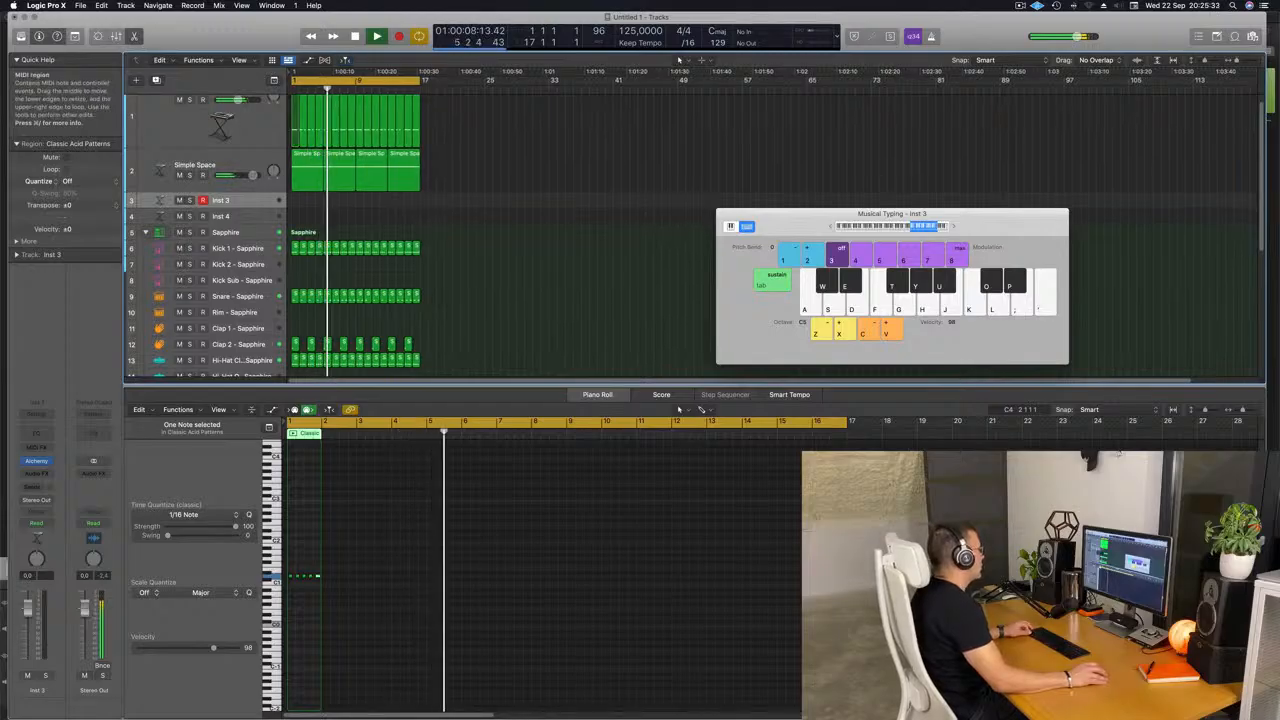
left_click_drag(296, 130, 297, 201)
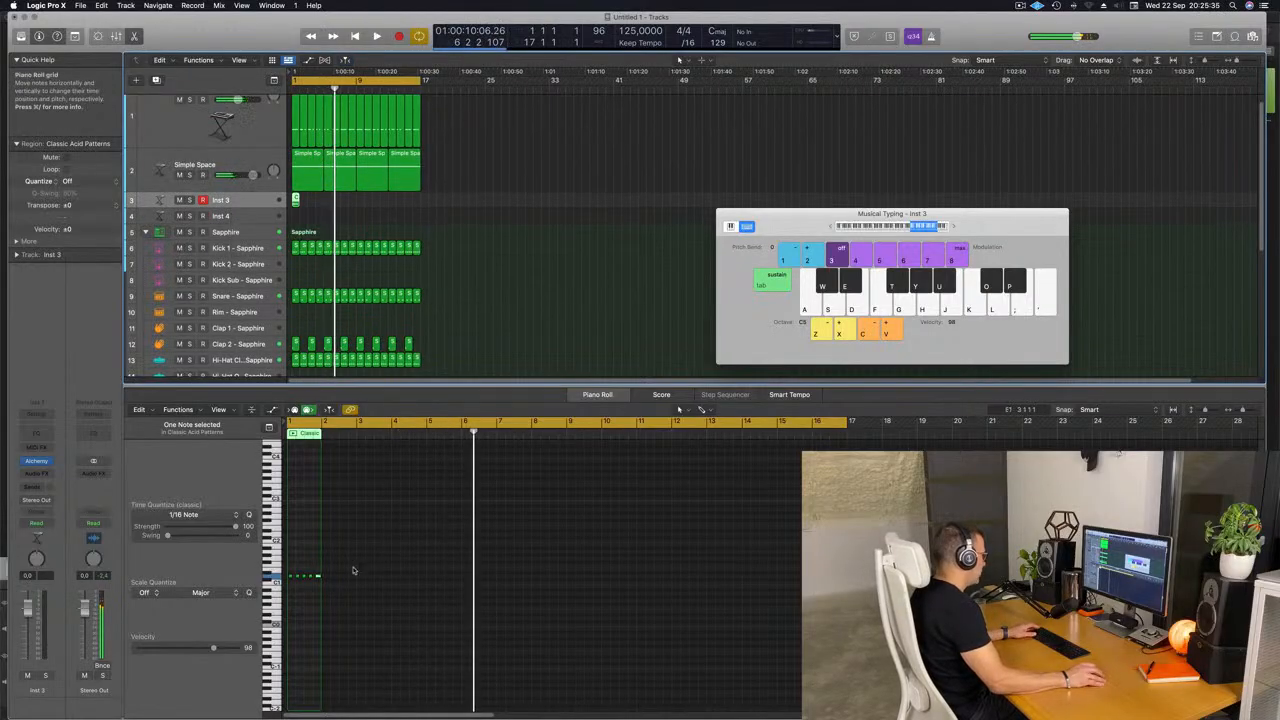
Delete the last four notes from the Inst 3 region in the piano roll, keeping only the first, and play it back.
left_click_drag(352, 570, 284, 606)
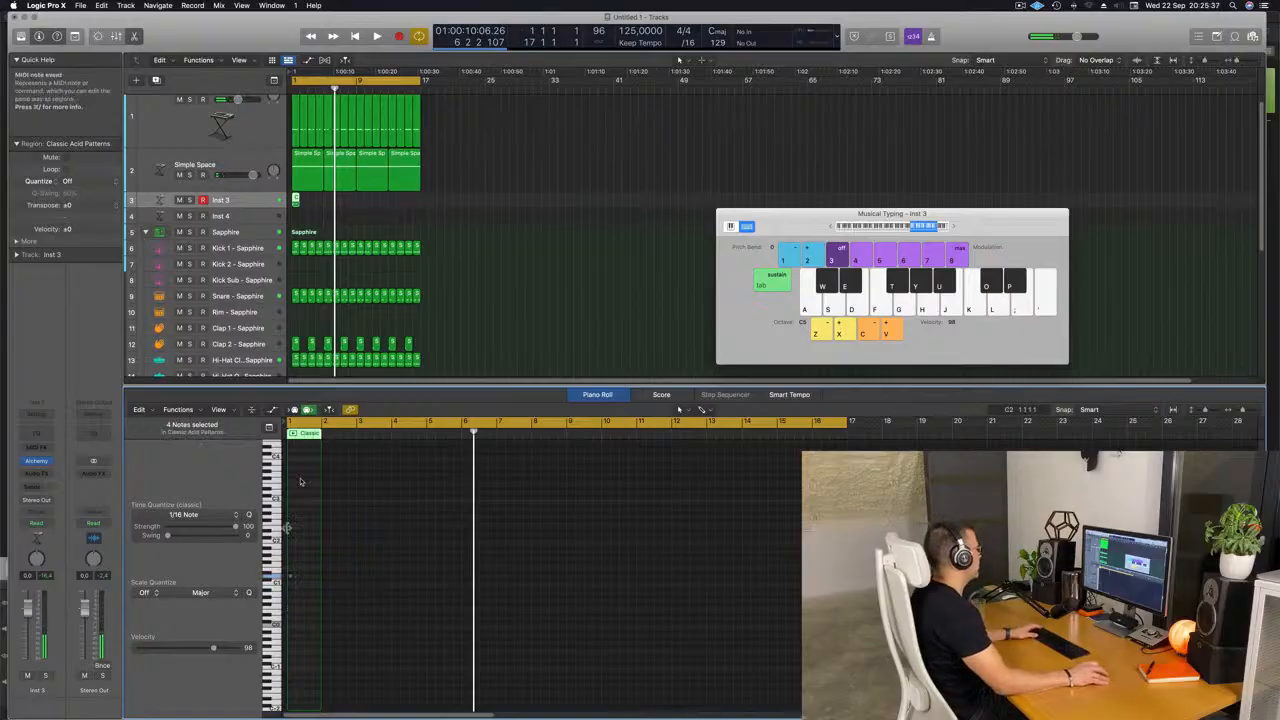
key("space")
scroll(340, 206, "up", 10)
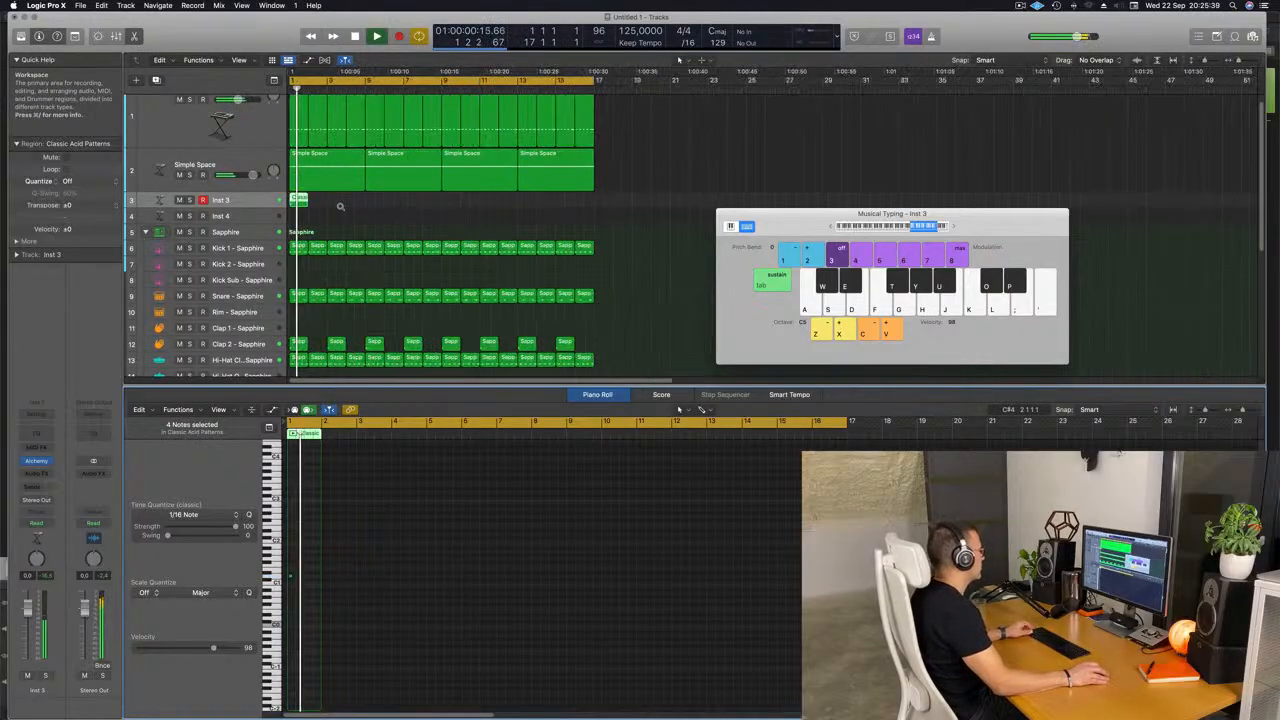
left_click(236, 203)
key("space")
key("space")
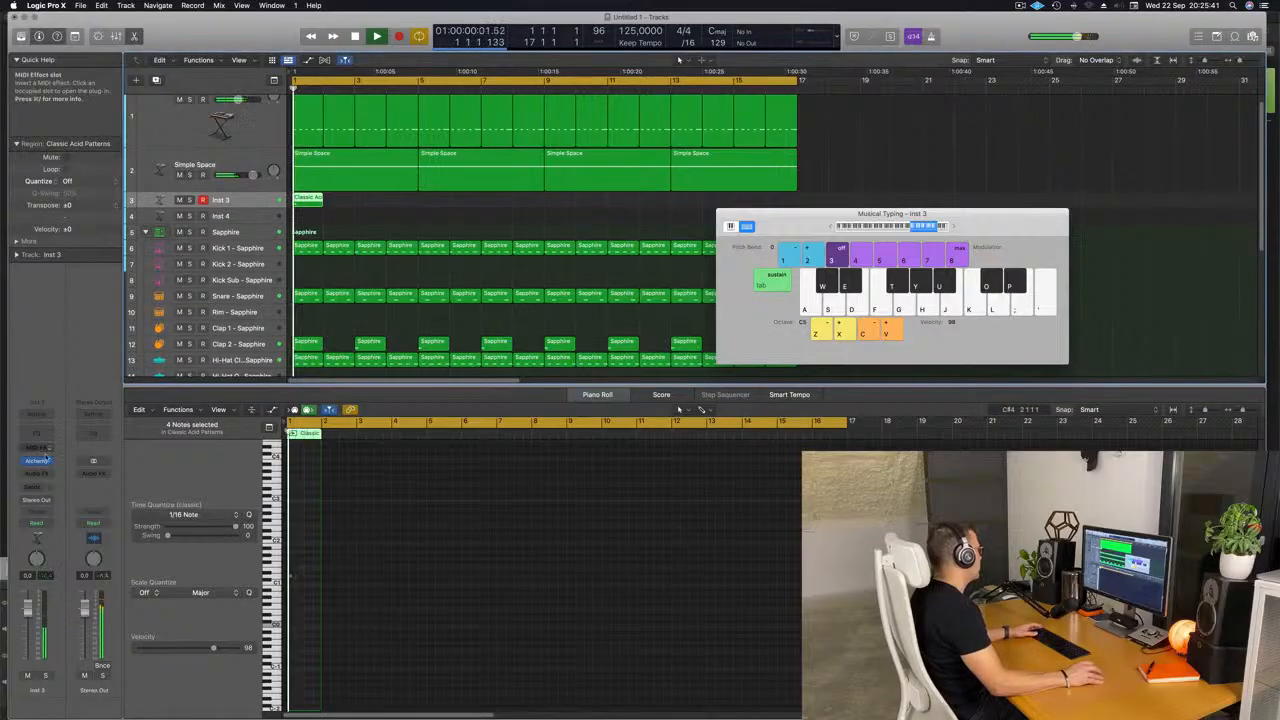
Load the Bright Punchy Synth preset from the Brass category in Alchemy on the Inst 3 track.
left_click(37, 461)
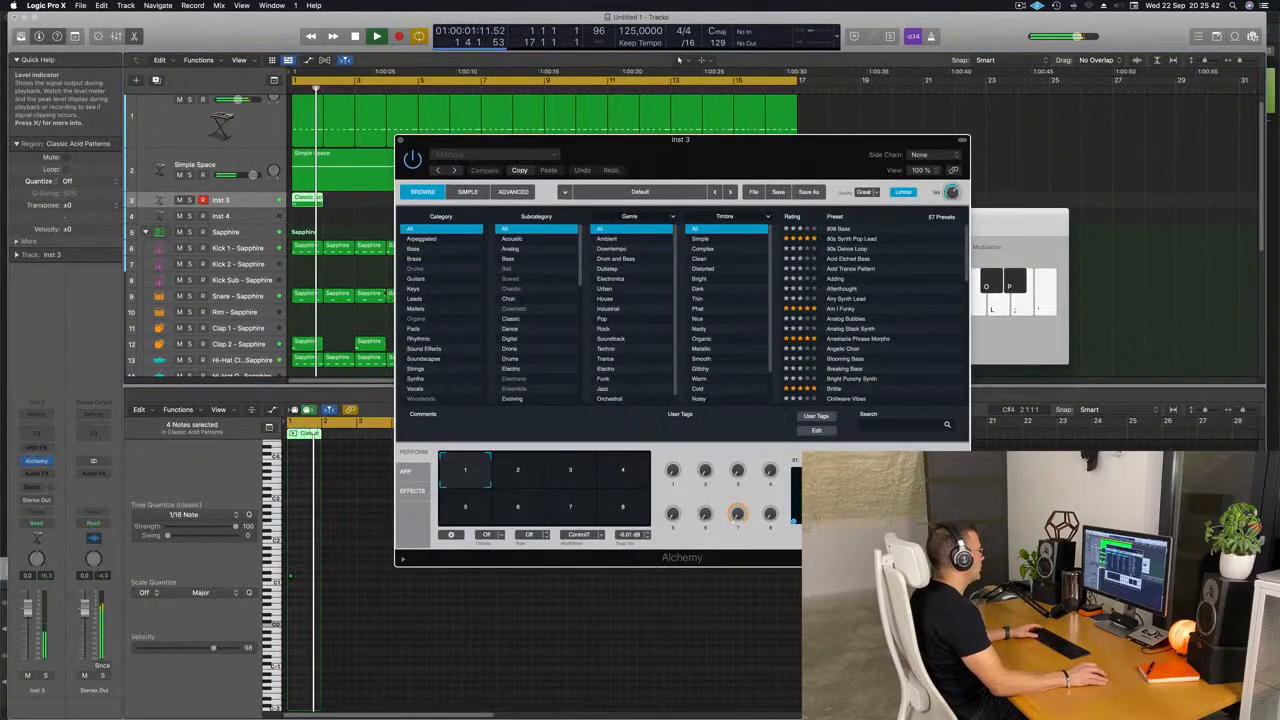
left_click(413, 258)
key("space")
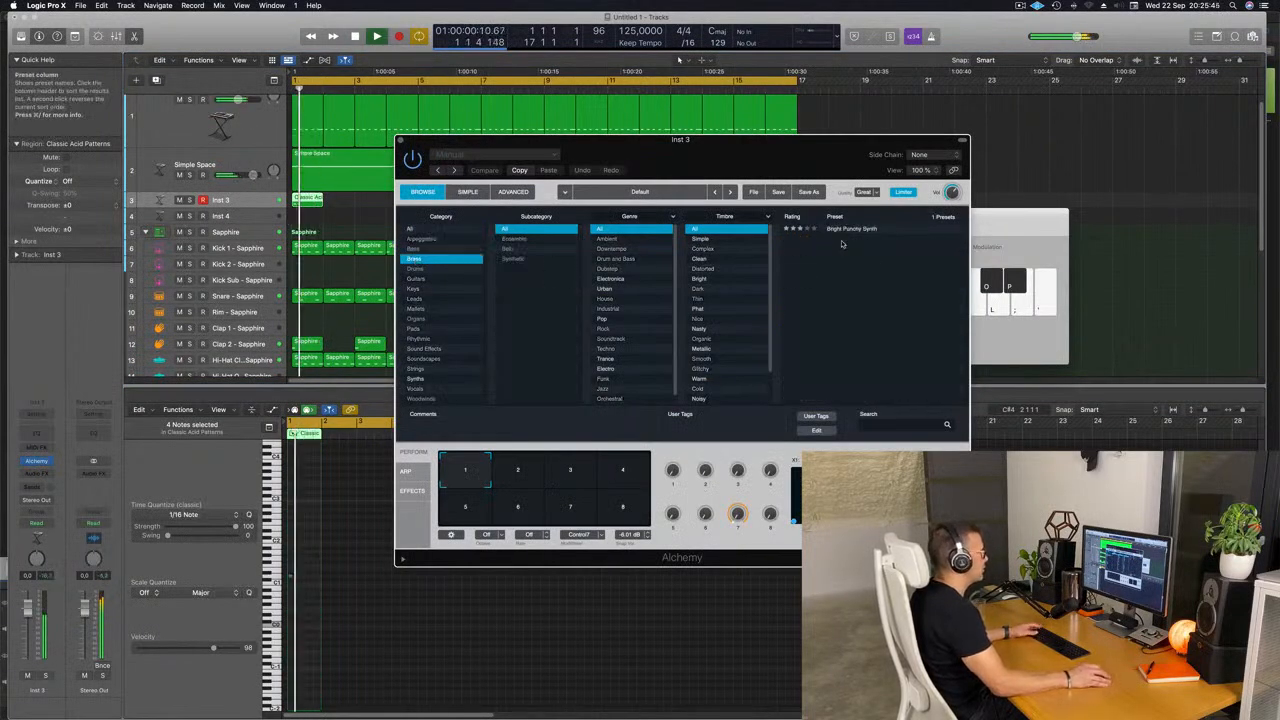
left_click(851, 229)
left_click_drag(757, 160, 717, 170)
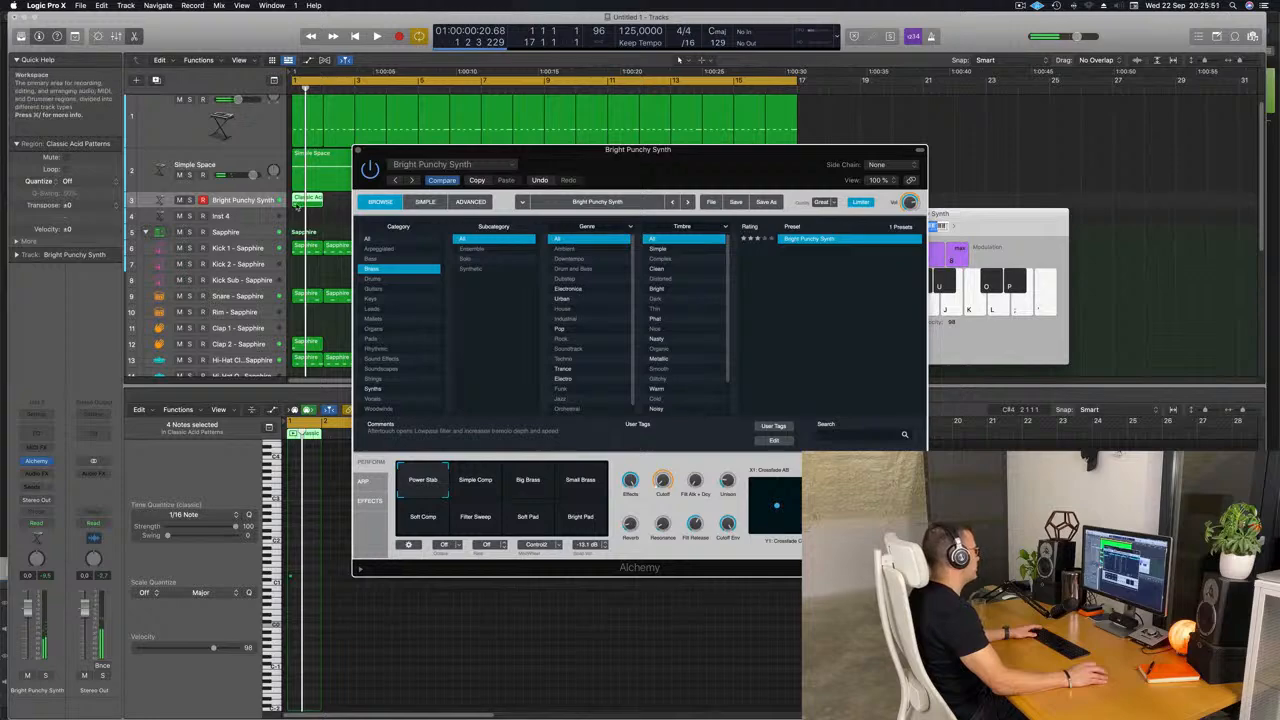
Raise the remaining note of the Bright Punchy Synth track's region by two octaves.
key("e")
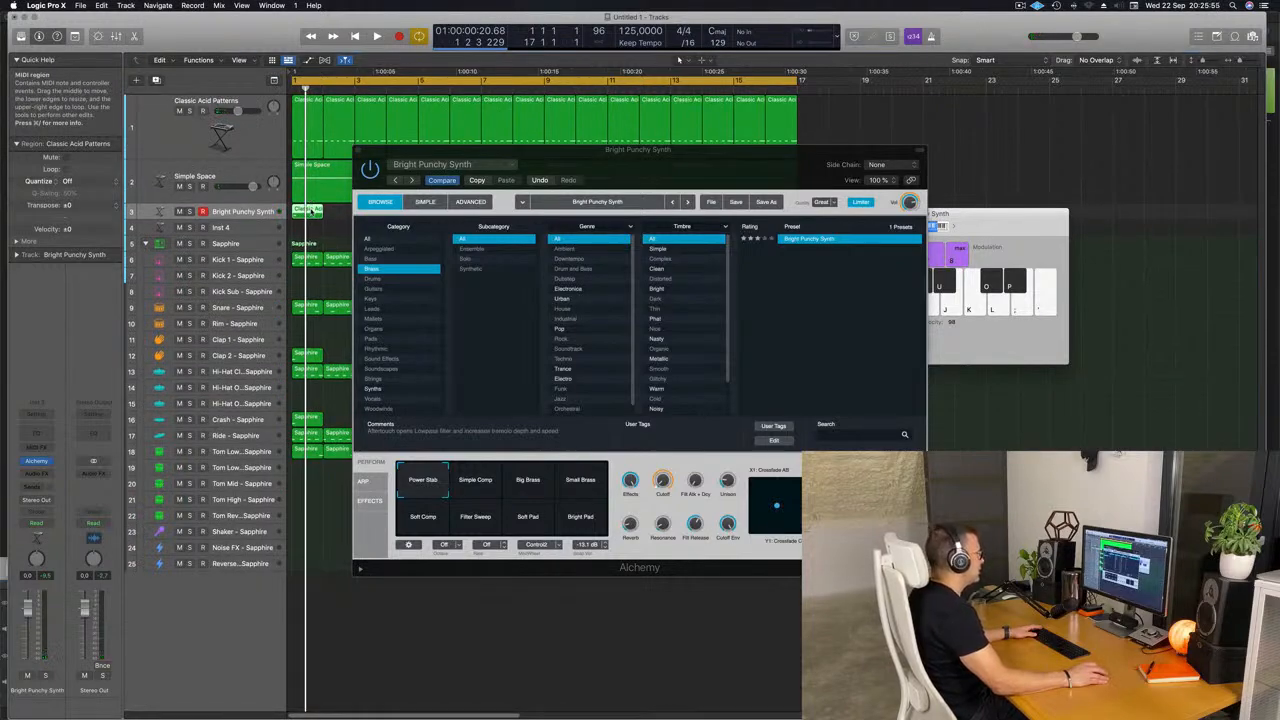
left_click_drag(677, 171, 877, 131)
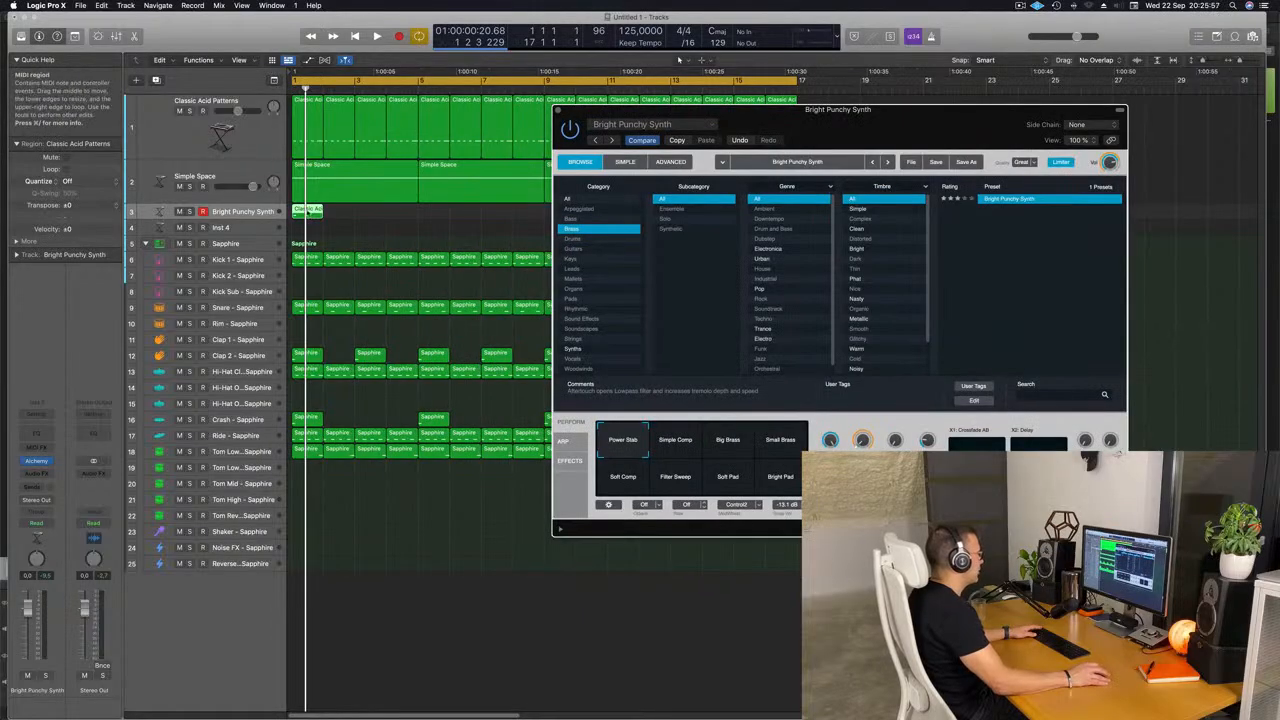
key("e")
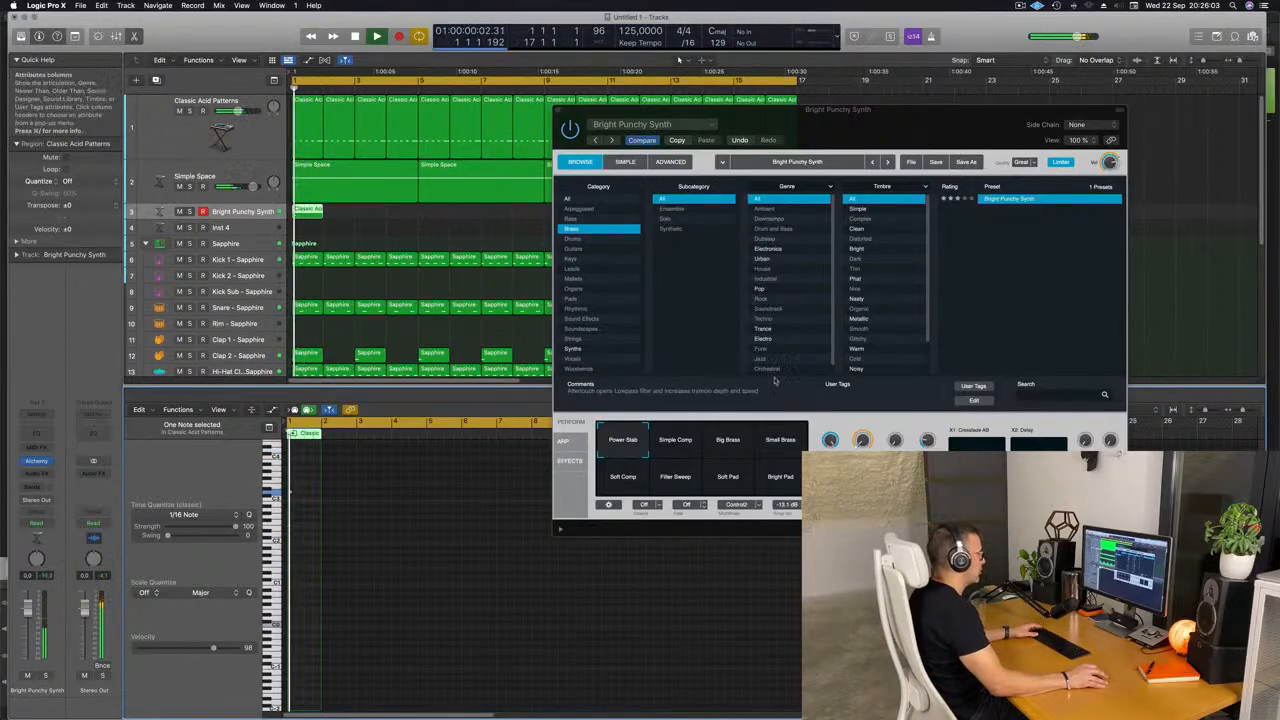
Audition the Alchemy performance snapshots from Simple Comp through Big Brass, Small Brass and Soft Comp, and settle on Soft Pad.
left_click(685, 440)
left_click(730, 446)
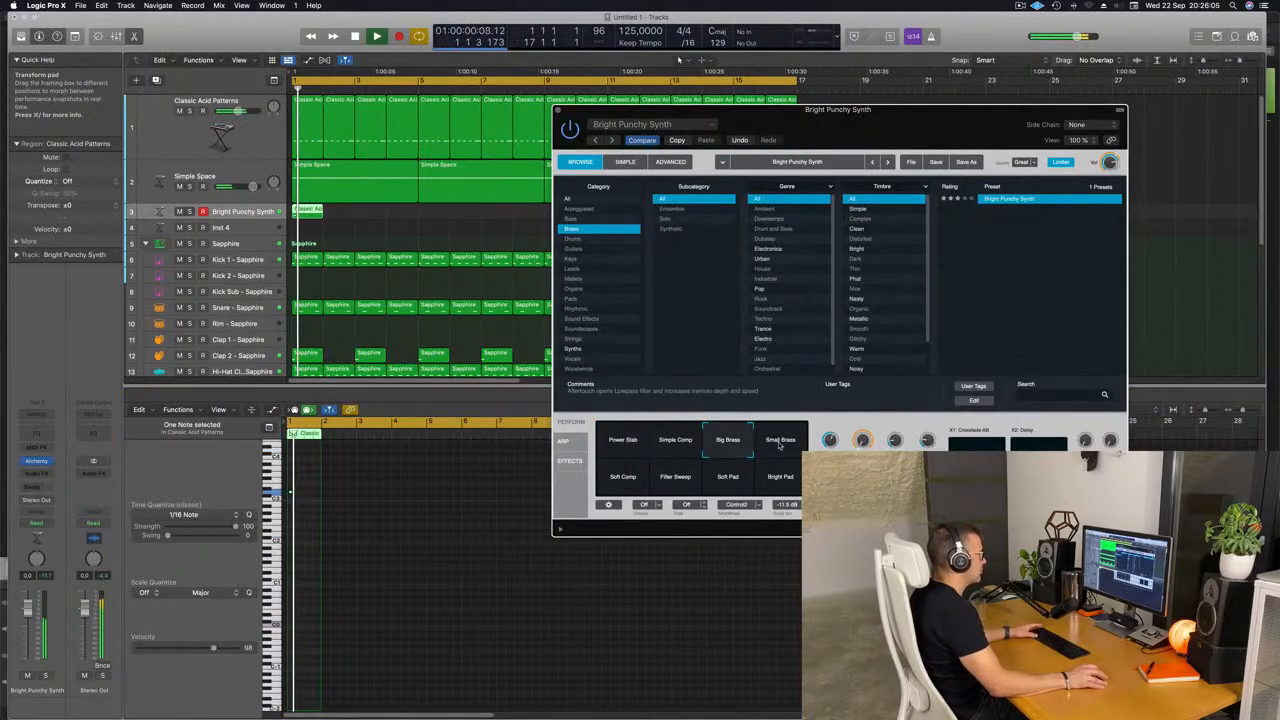
left_click(780, 442)
key("space")
left_click(624, 478)
key("space")
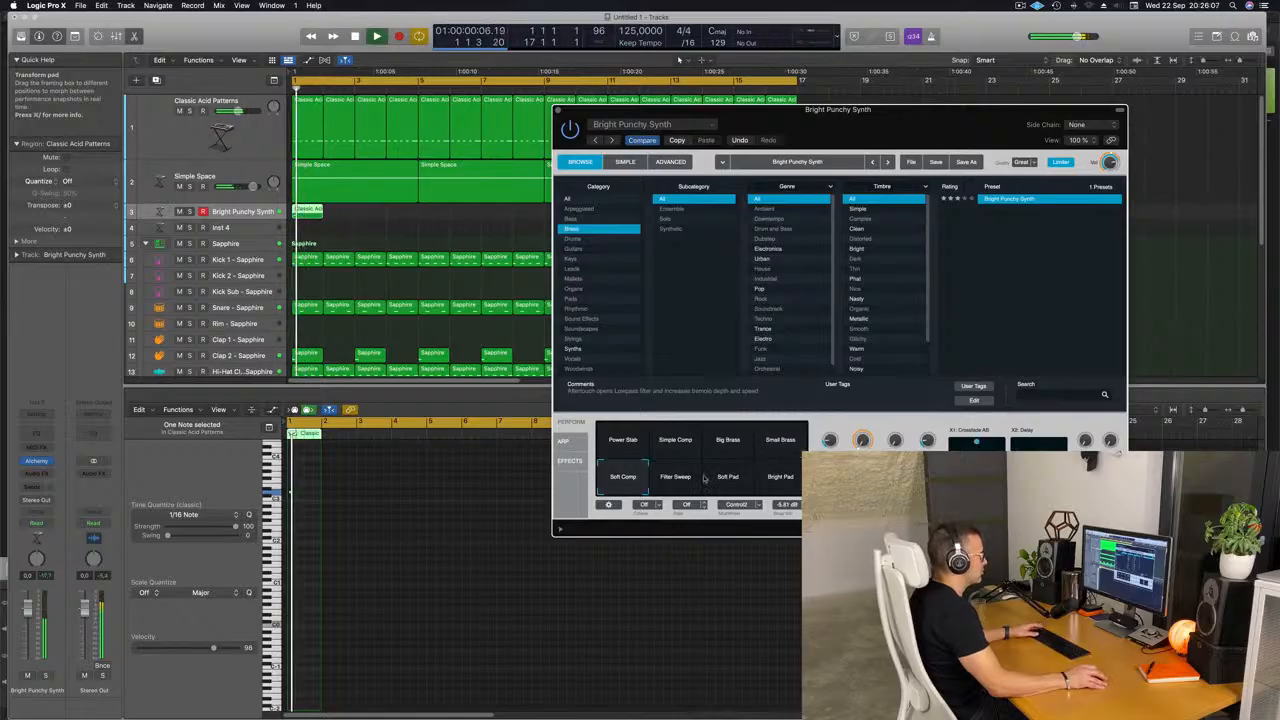
left_click(726, 470)
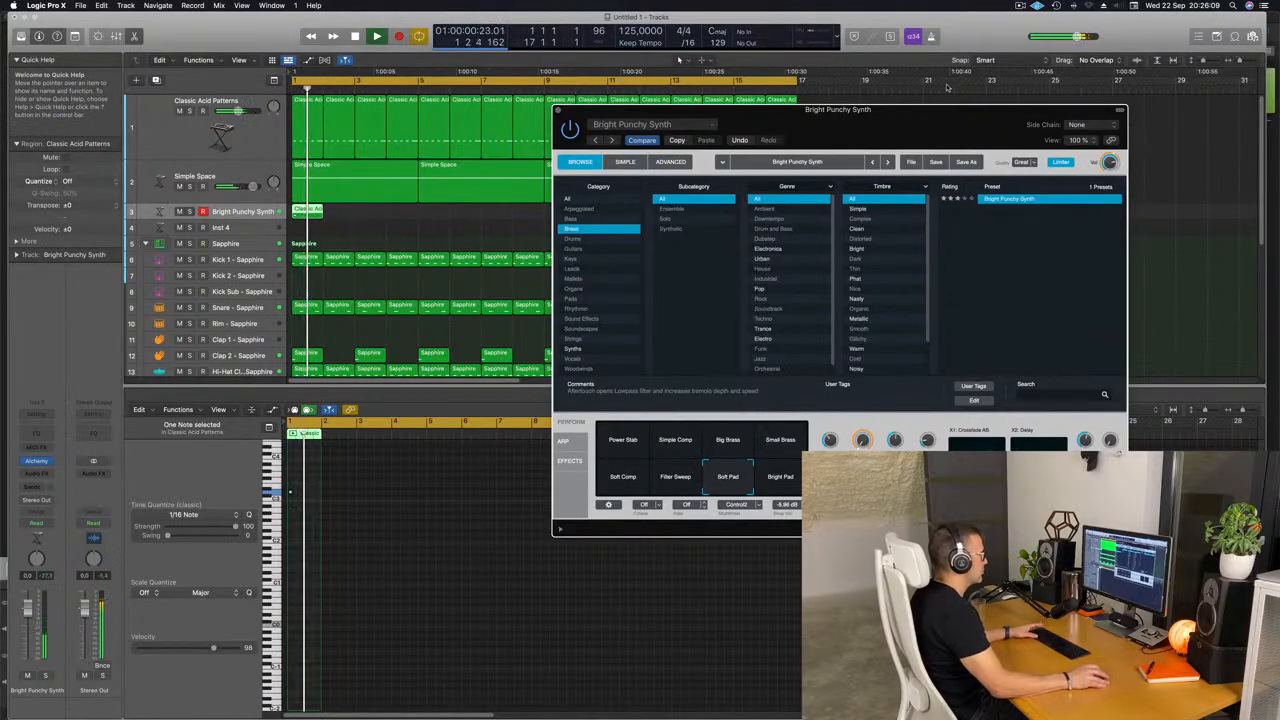
Lower the Alchemy Cutoff to 0.0 % during playback and close the synth window.
left_click_drag(940, 110, 946, 74)
key("space")
key("space")
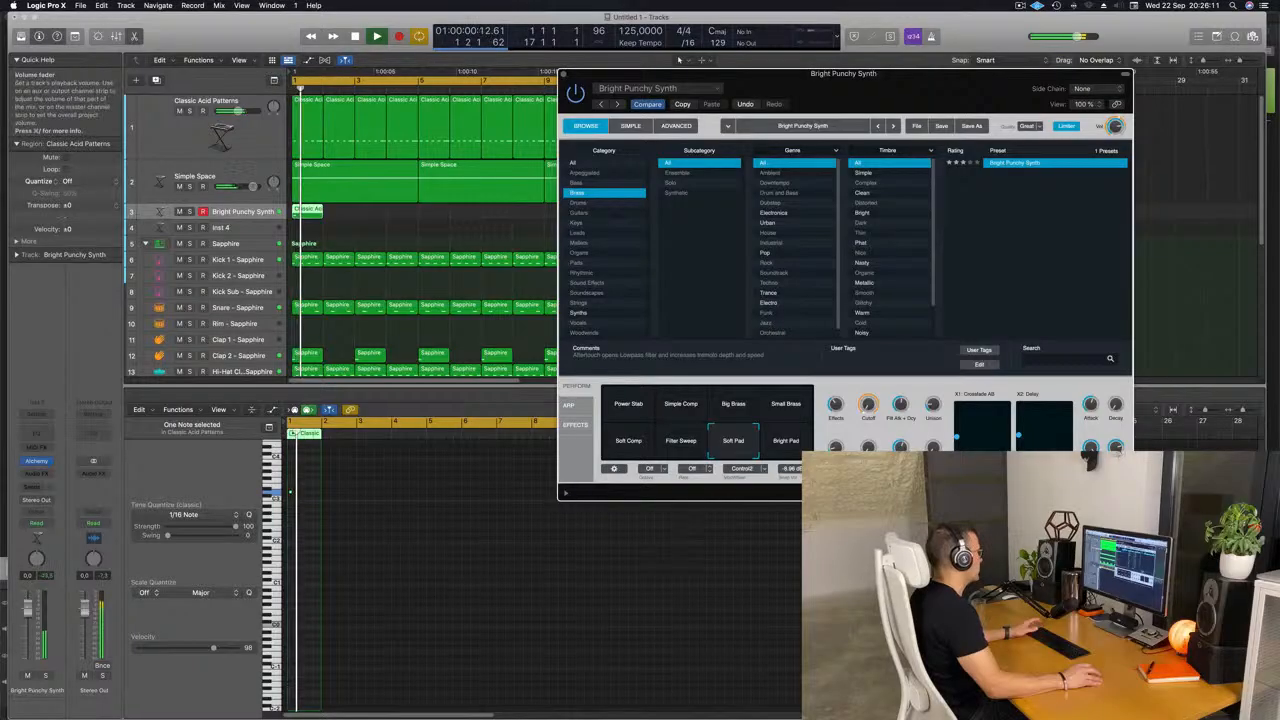
left_click_drag(992, 78, 947, 86)
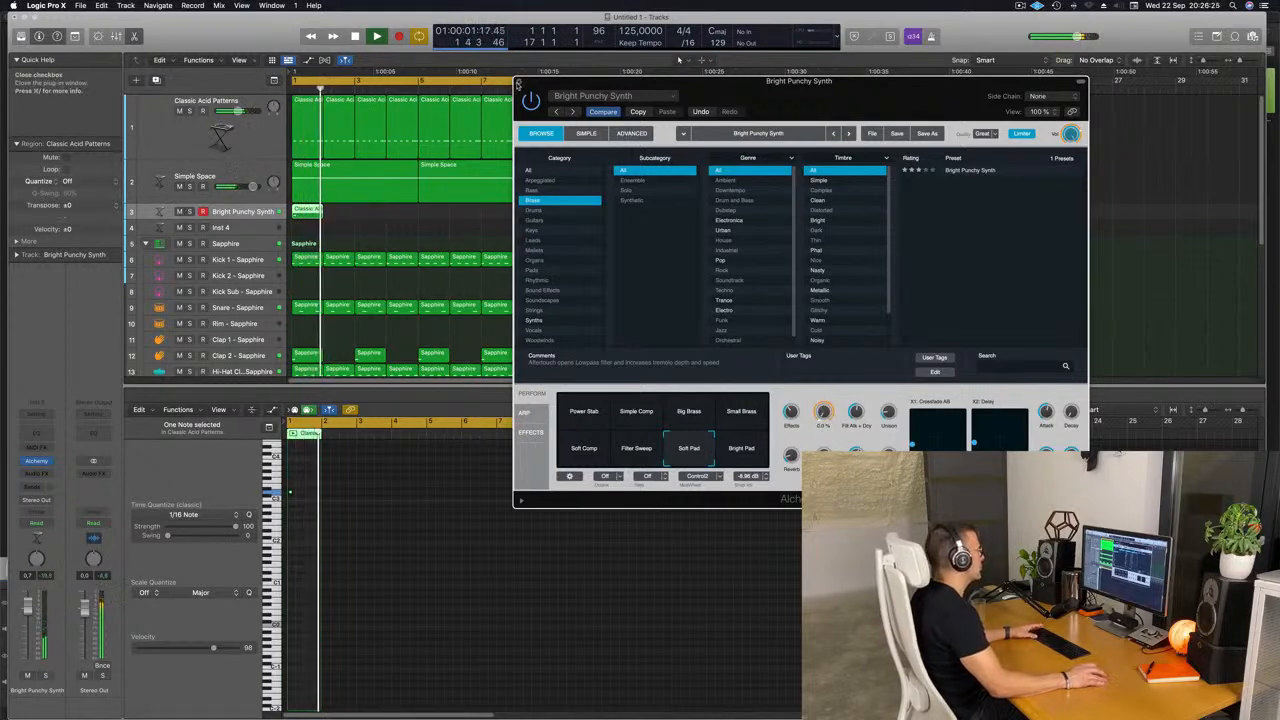
left_click(518, 84)
key("super+k")
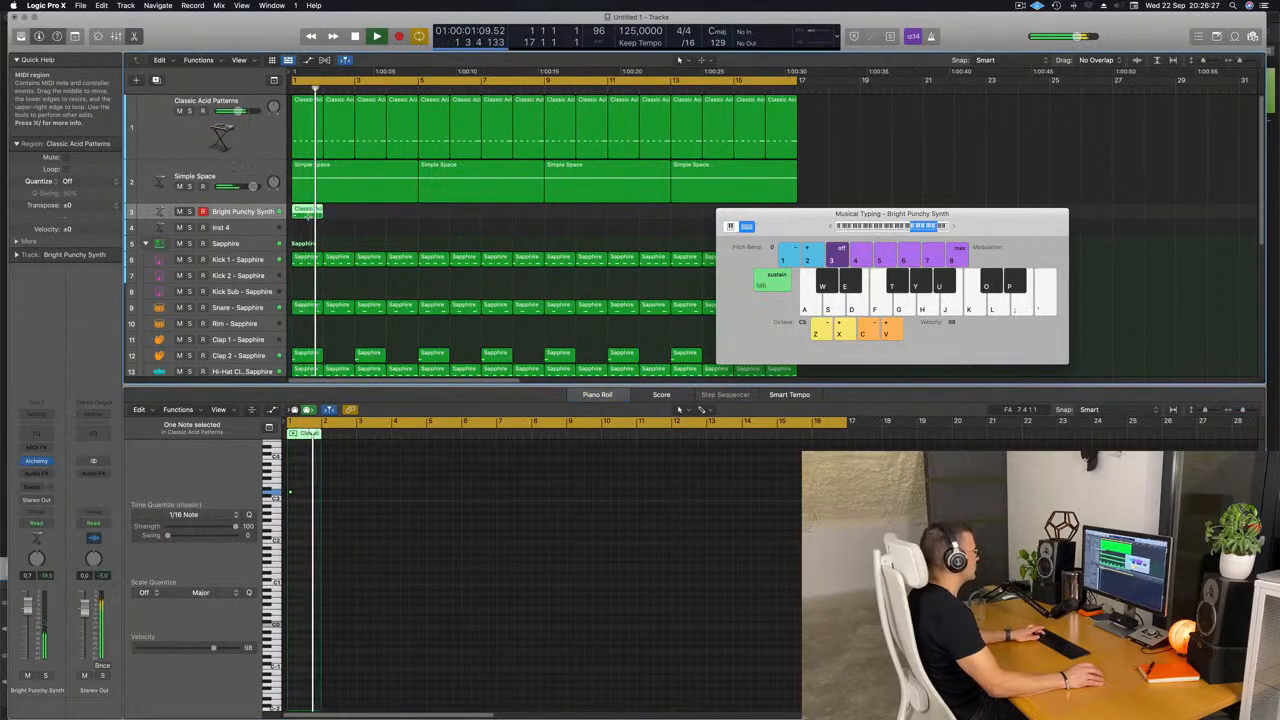
Repeat the one-bar region on the Bright Punchy Synth track until it fills all 16 bars.
key("super+r")
key("super+r")
key("super+r")
key("super+r")
key("super+r")
key("super+r")
key("super+r")
key("super+r")
key("super+r")
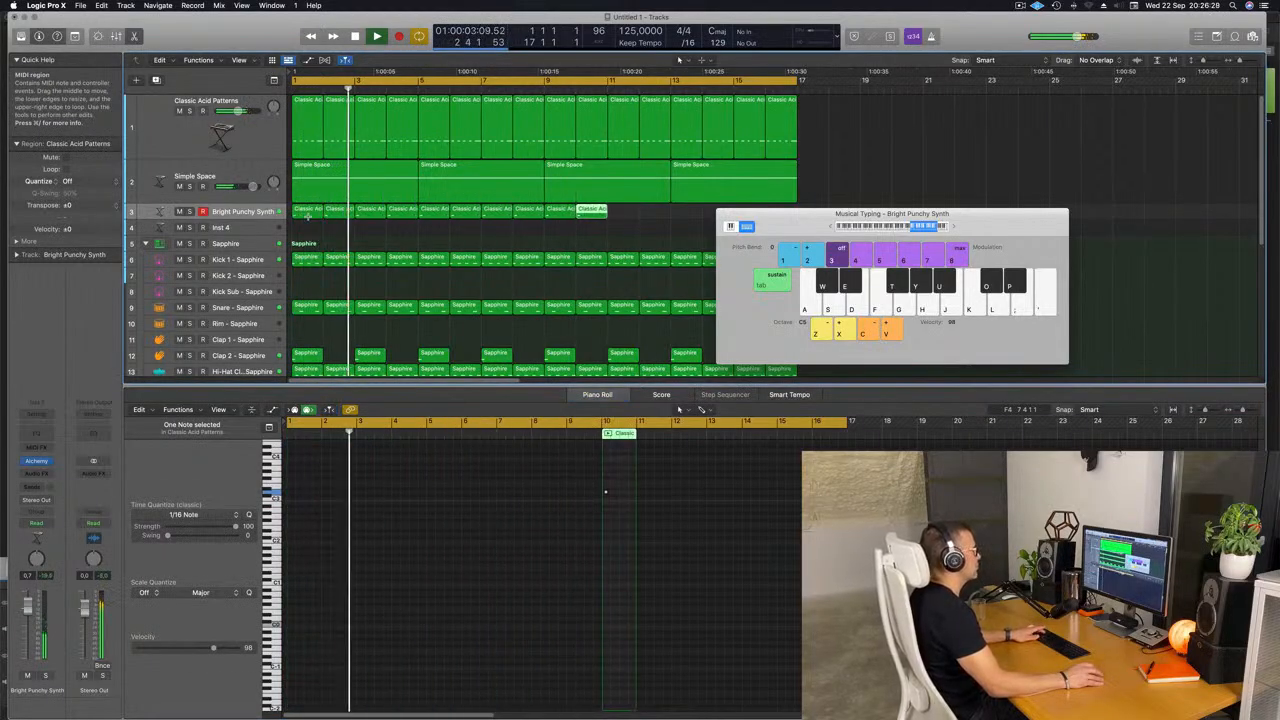
key("super+r")
key("super+r")
key("super+r")
key("super+r")
key("super+r")
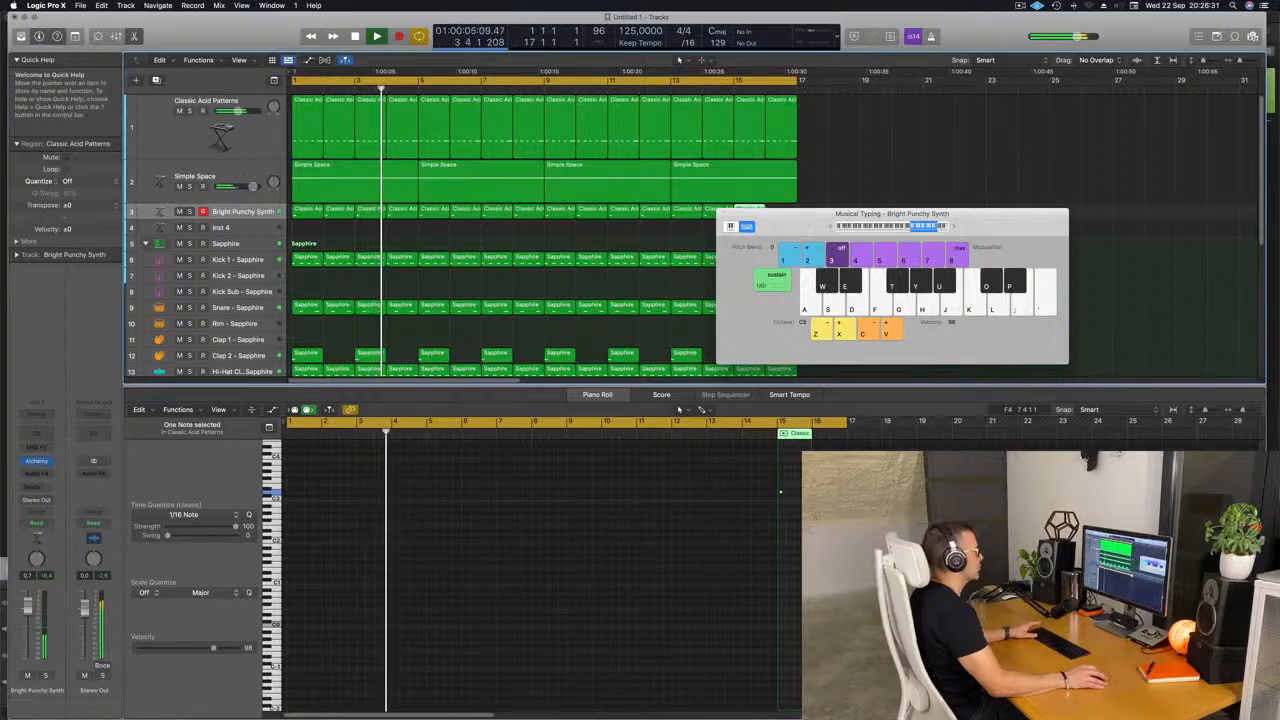
key("super+r")
Select the Bright Punchy Synth track with its regions and lower its volume to about -2.8 dB.
left_click_drag(809, 226, 1027, 208)
scroll(560, 243, "down", 3)
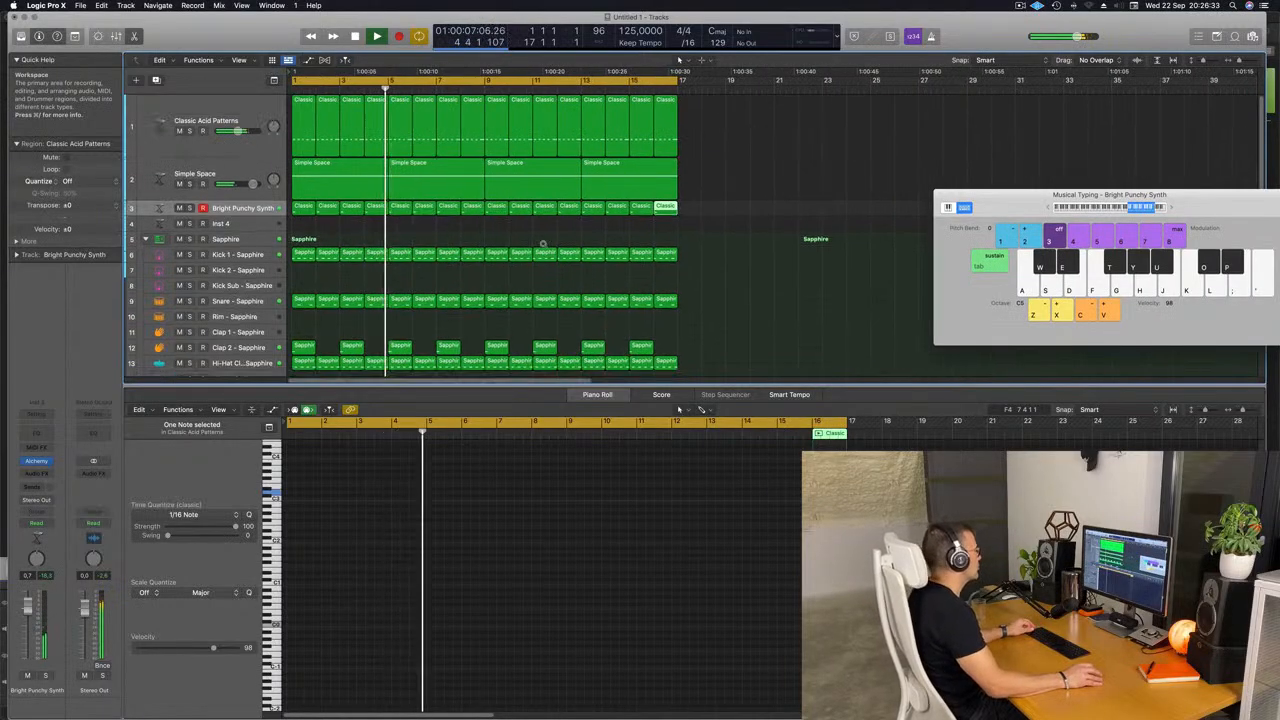
scroll(543, 243, "down", 3)
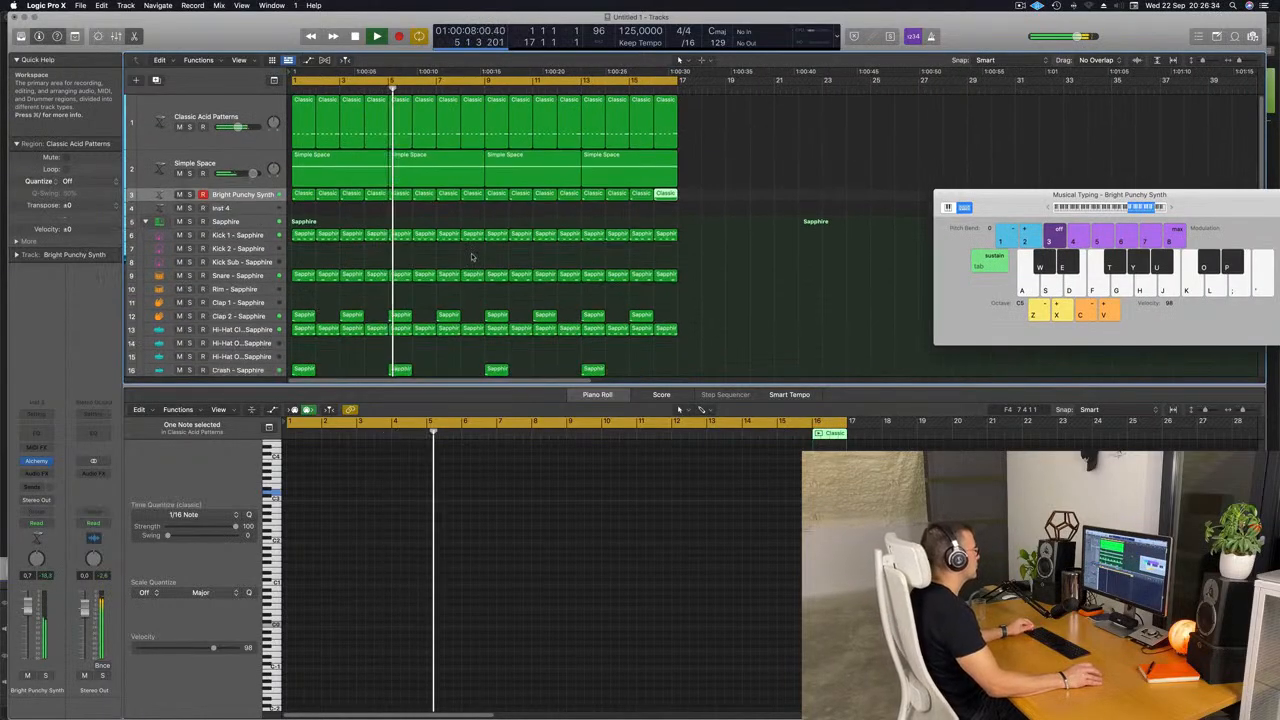
left_click(245, 192)
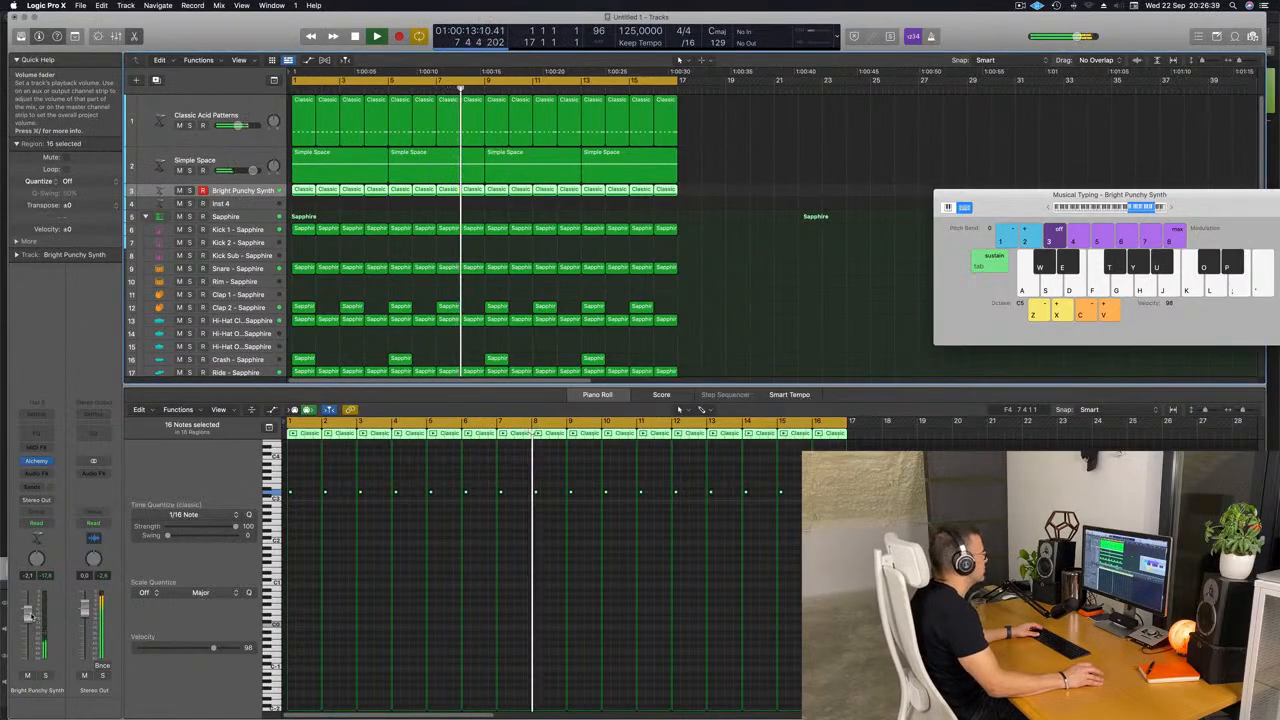
left_click_drag(30, 618, 30, 619)
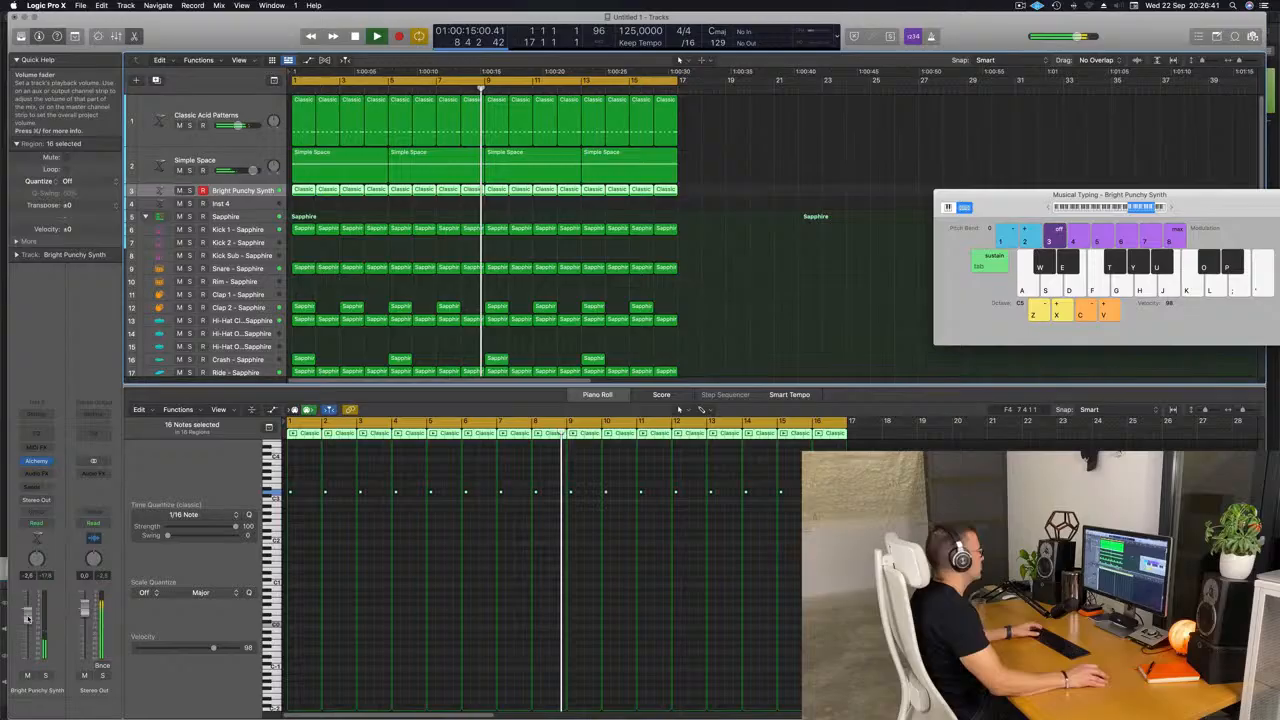
Deselect the regions and close the Musical Typing keyboard and the piano roll editor.
key("x")
left_click(768, 282)
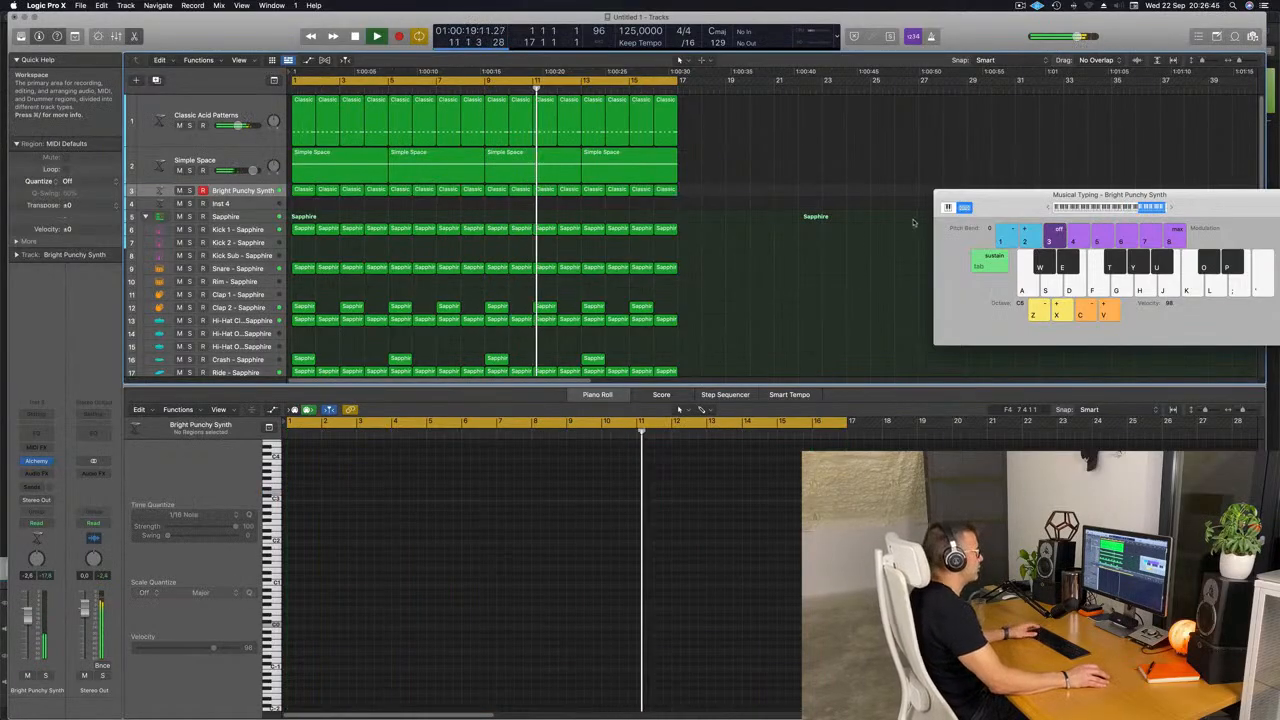
left_click_drag(997, 206, 792, 211)
key("super+k")
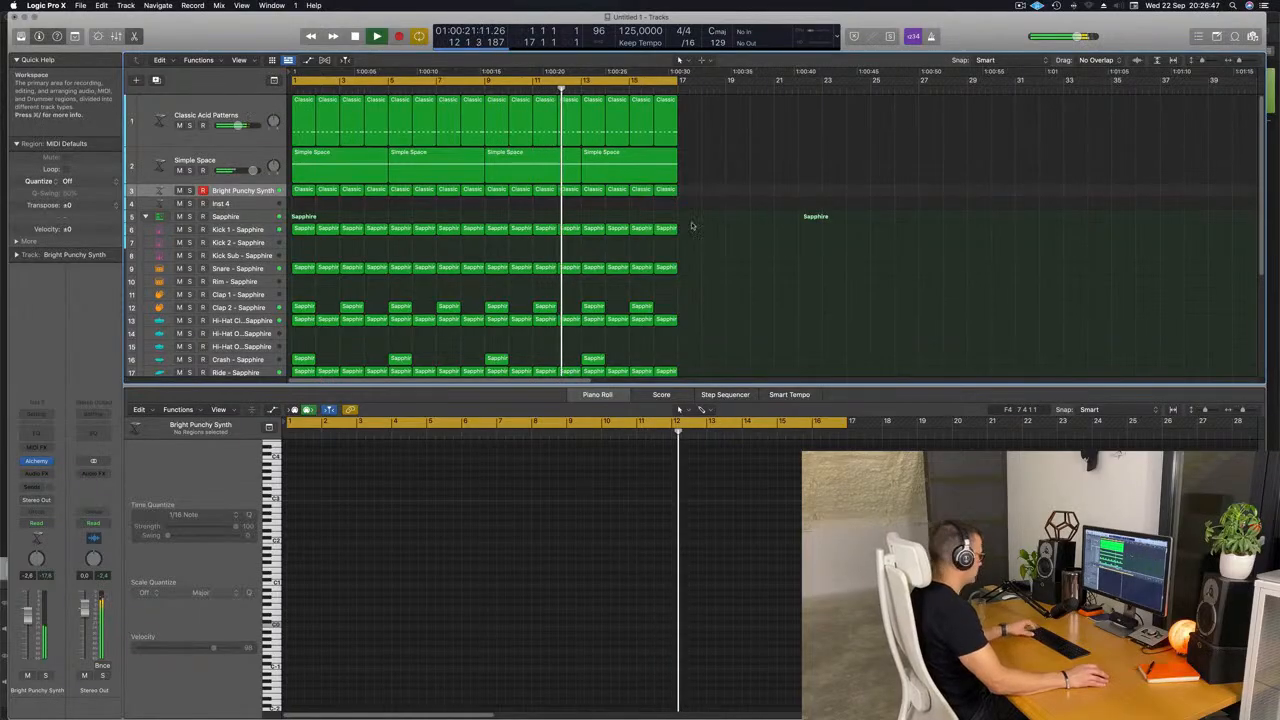
key("x")
key("x")
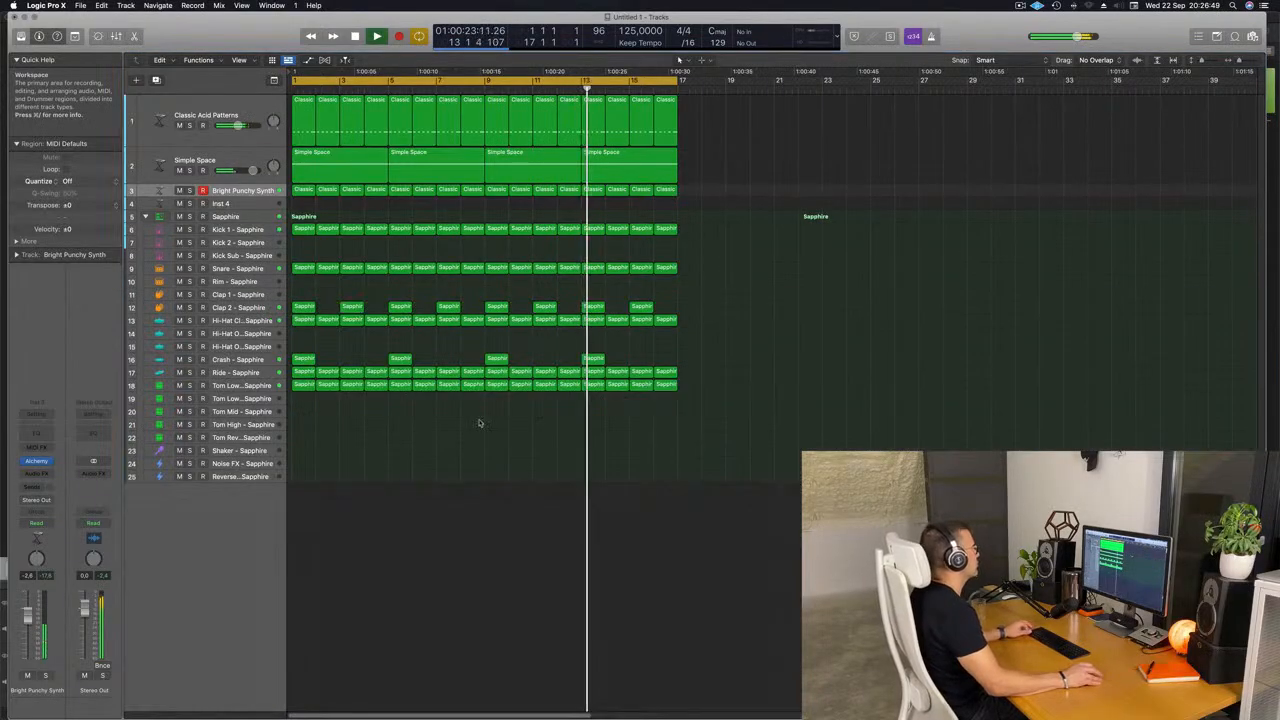
Name and color all regions in the arrangement by their tracks.
key("super+a")
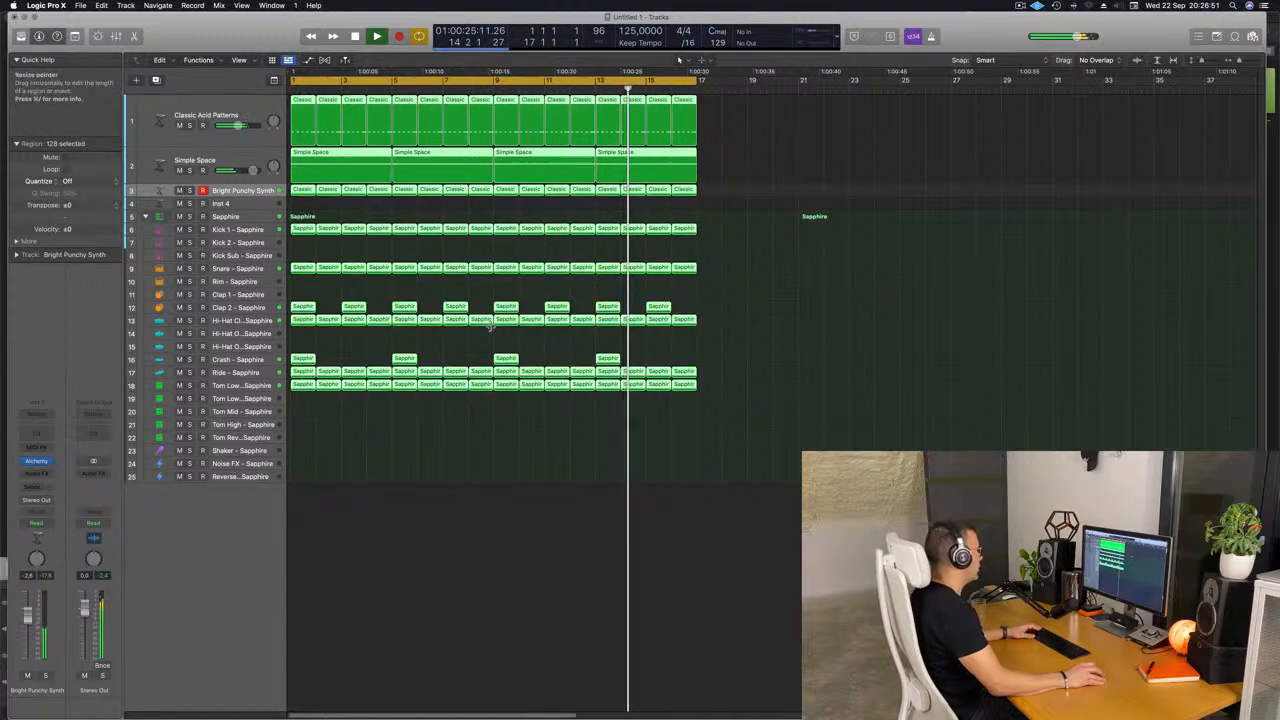
right_click(507, 306)
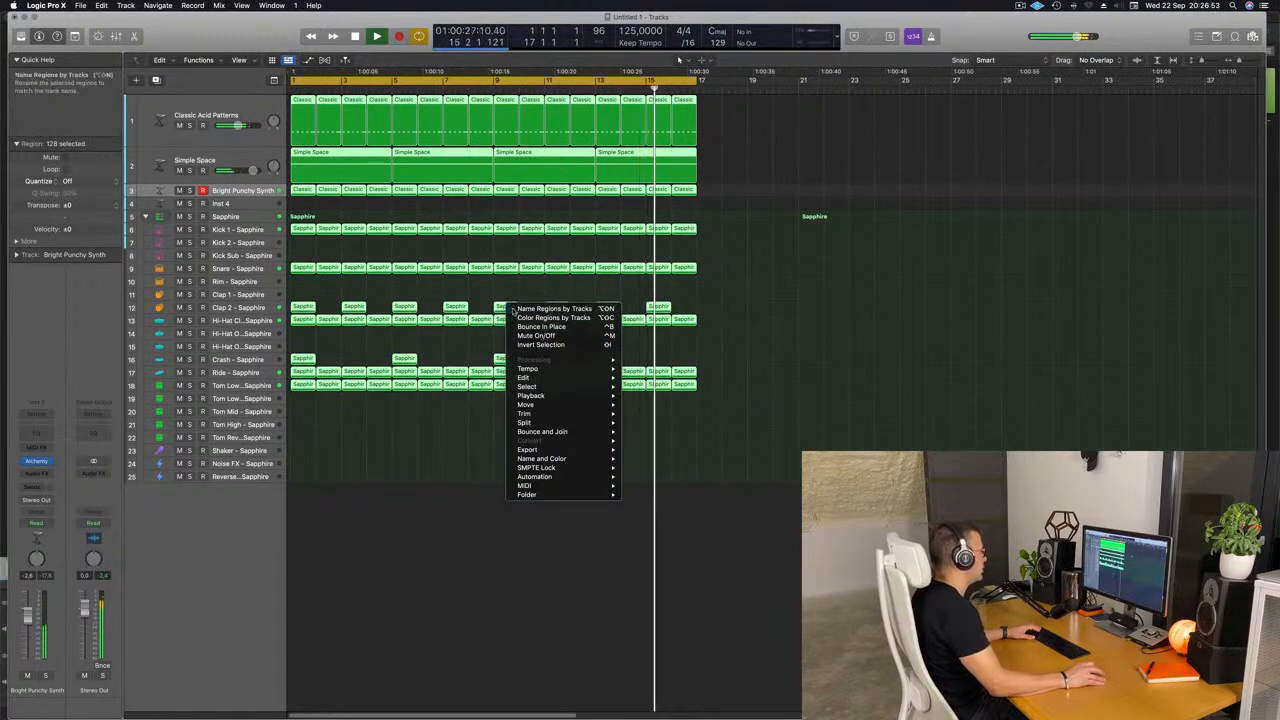
left_click(552, 309)
right_click(506, 310)
left_click(552, 320)
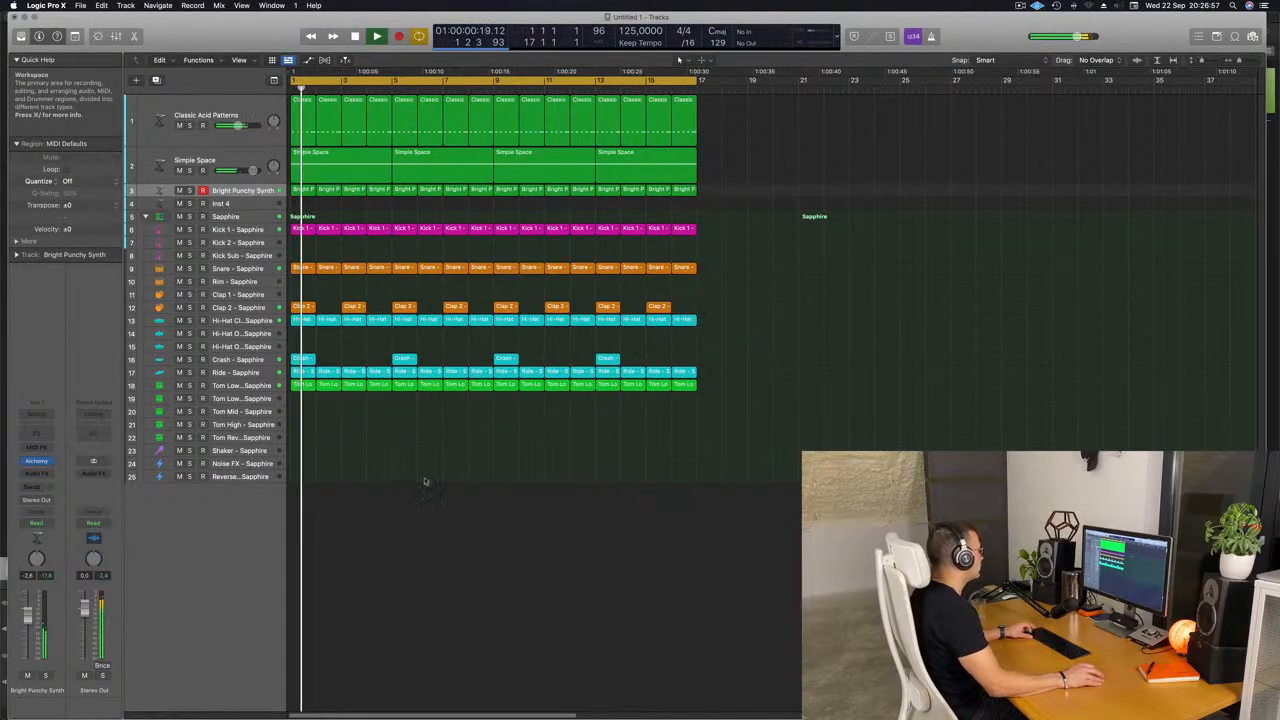
Copy the first Kick 1 region onto the Shaker track at bar 1 and open it in the piano roll.
scroll(411, 475, "up", 2)
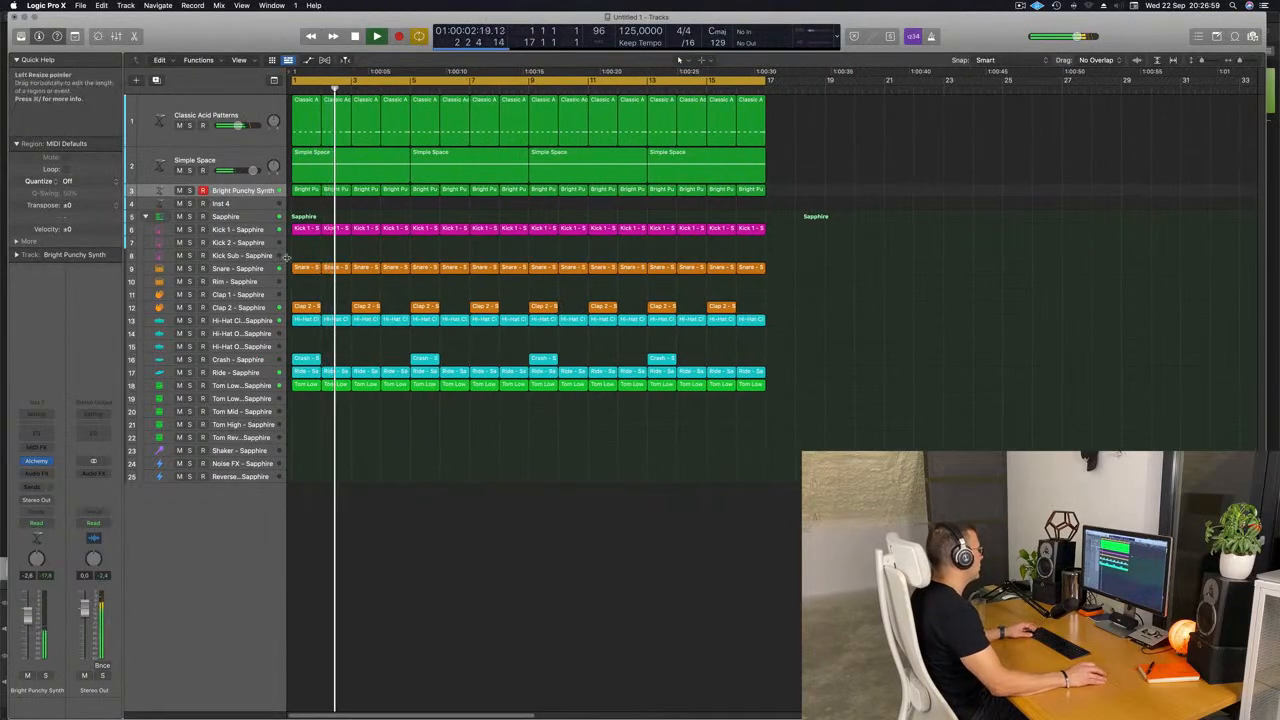
left_click_drag(302, 229, 305, 450)
double_click(305, 450)
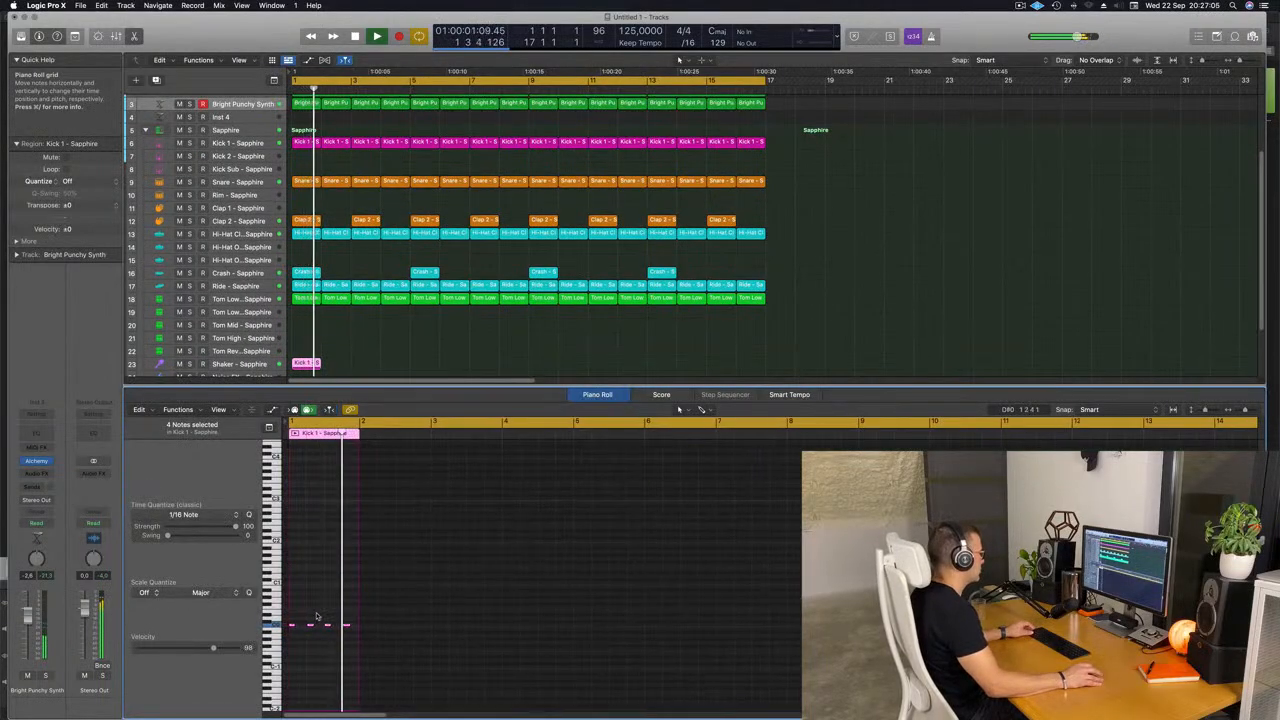
Raise all four notes of the copied Shaker track region by three octaves.
left_click_drag(289, 618, 359, 636)
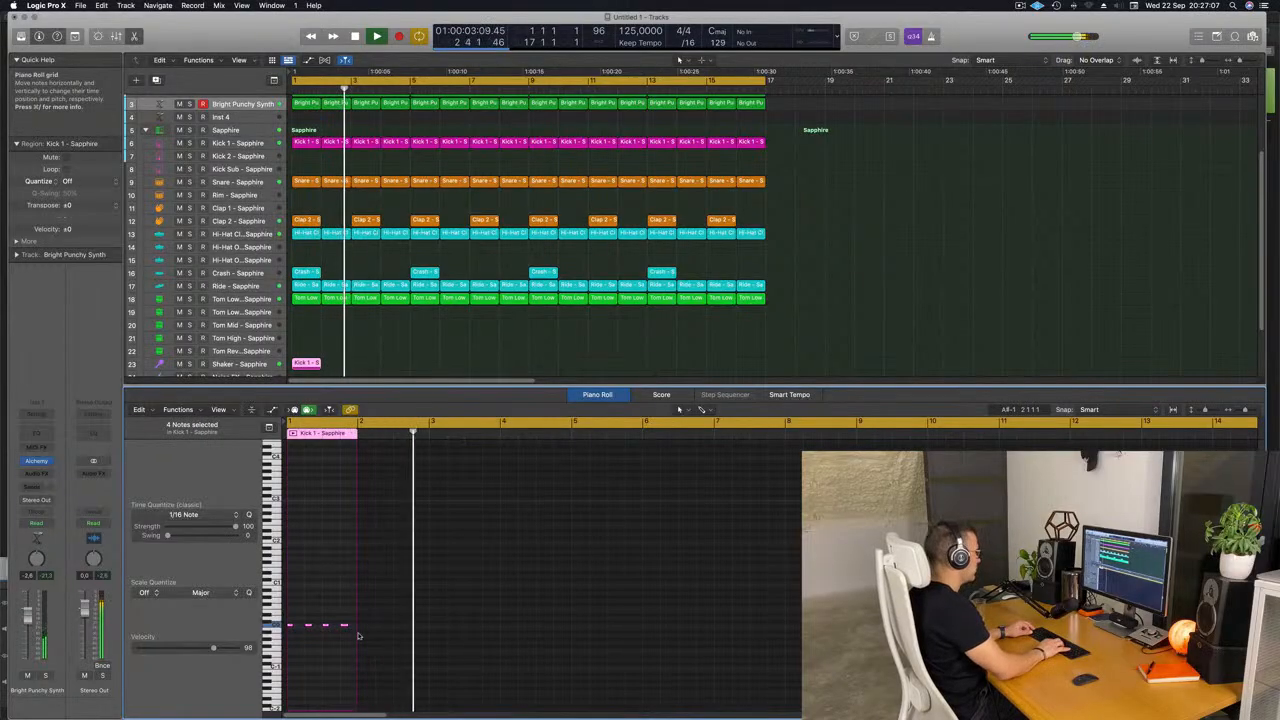
key("alt+shift+Up")
key("alt+shift+Up")
key("alt+shift+Up")
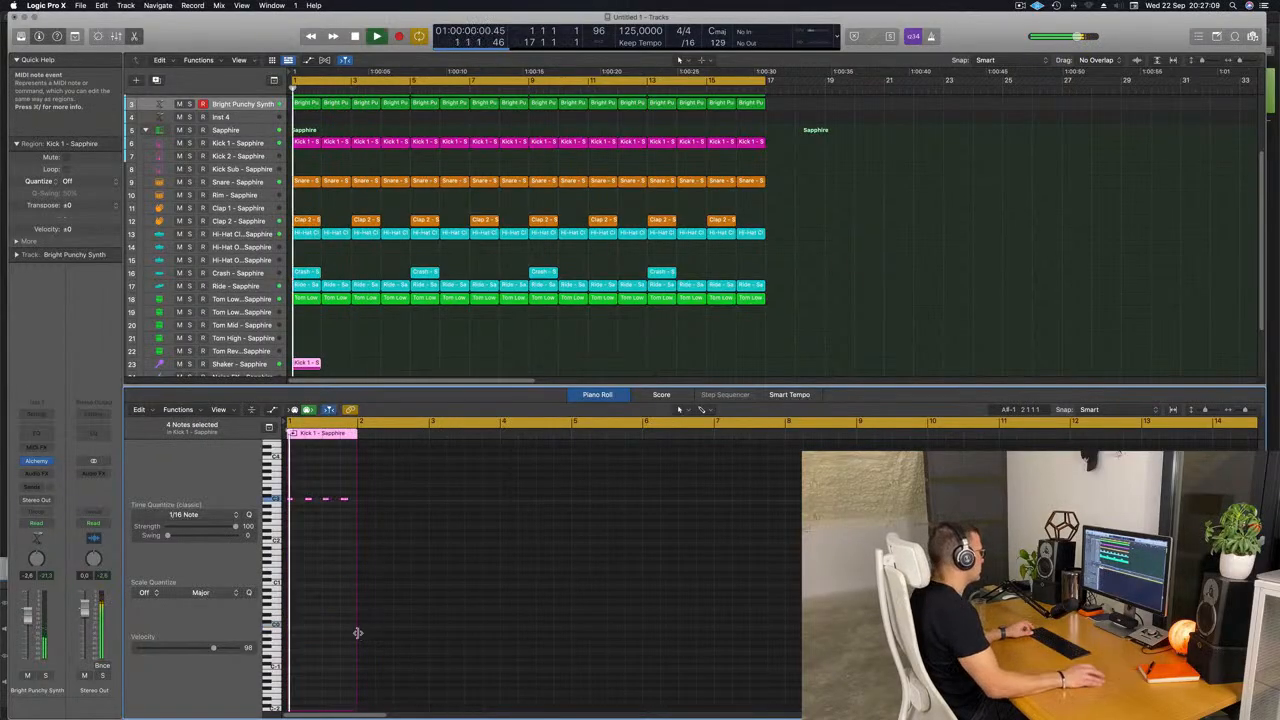
scroll(358, 633, "up", 3)
scroll(331, 563, "left", 2)
key("space")
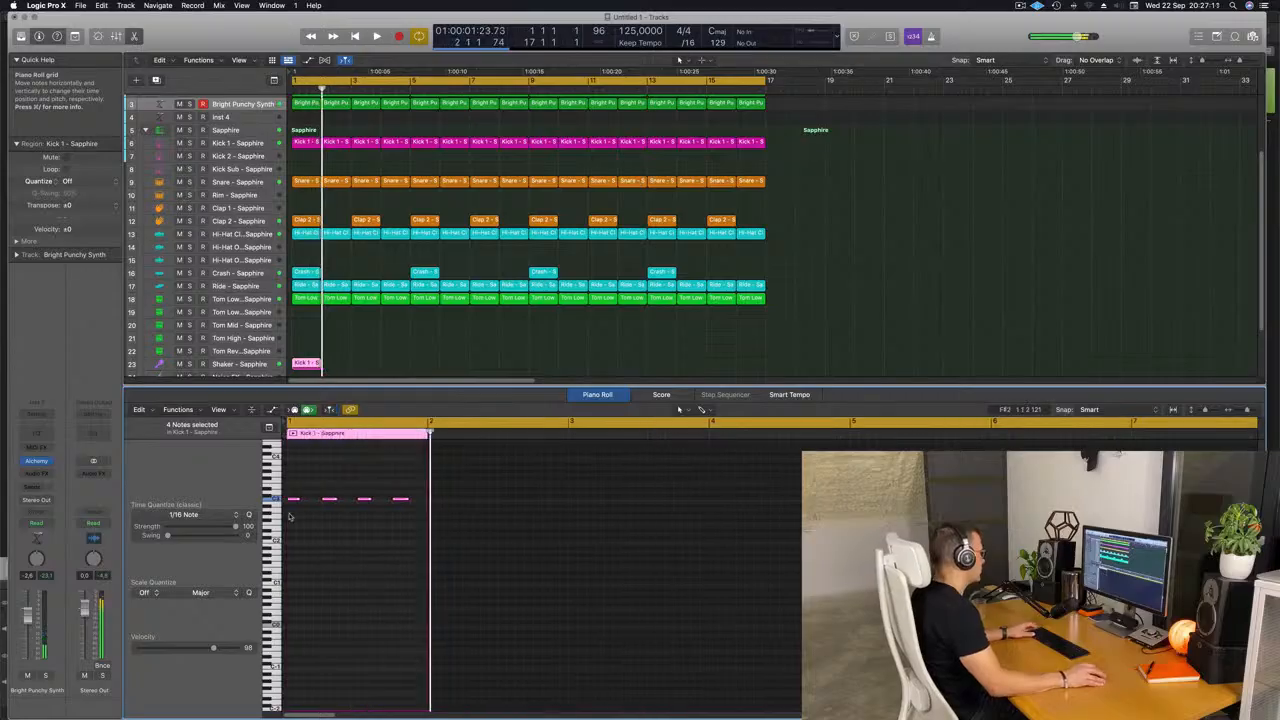
Shorten the shaker notes and copy them along the bar to build a twelve-note sixteenth pattern.
left_click_drag(297, 498, 299, 502)
key("space")
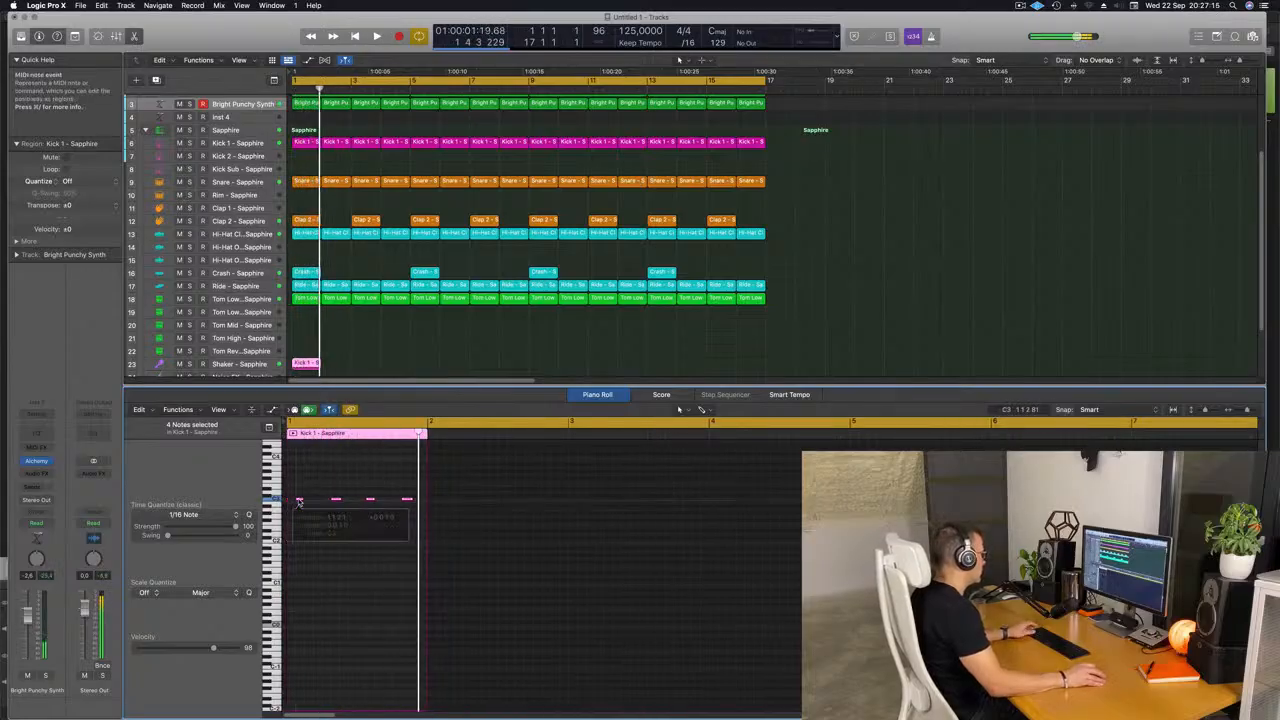
left_click(293, 502)
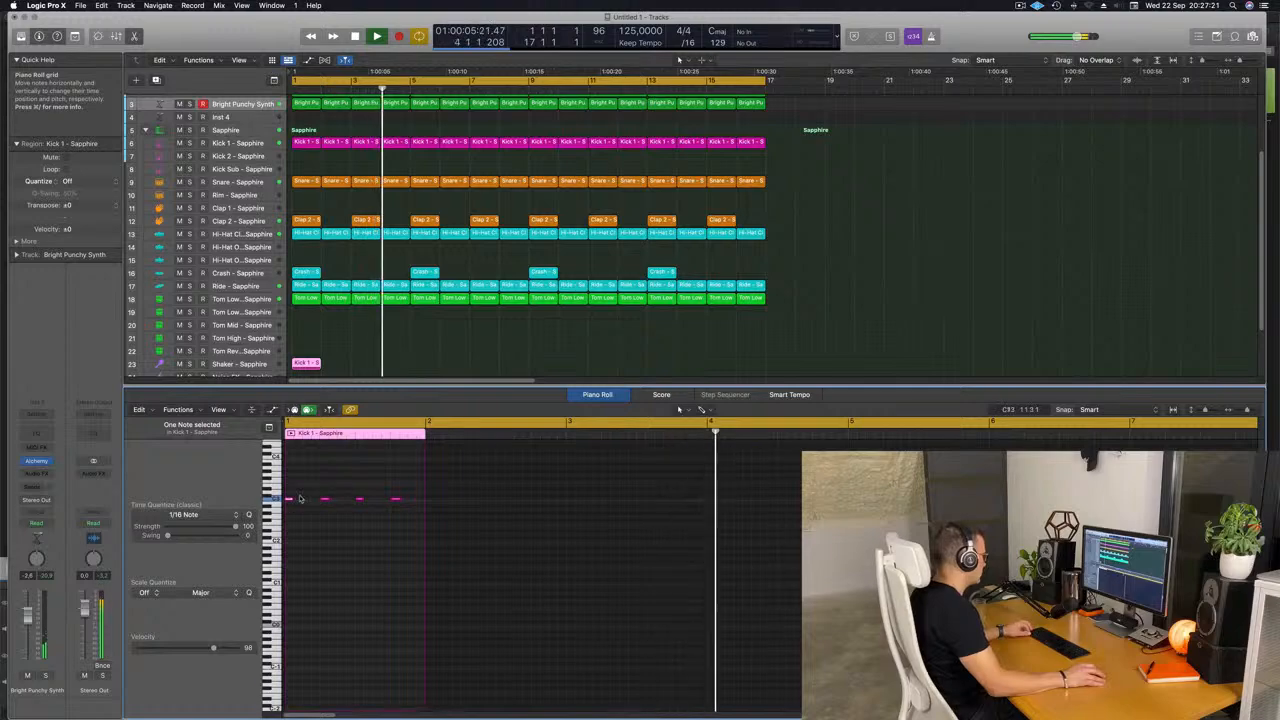
left_click_drag(293, 492, 402, 513)
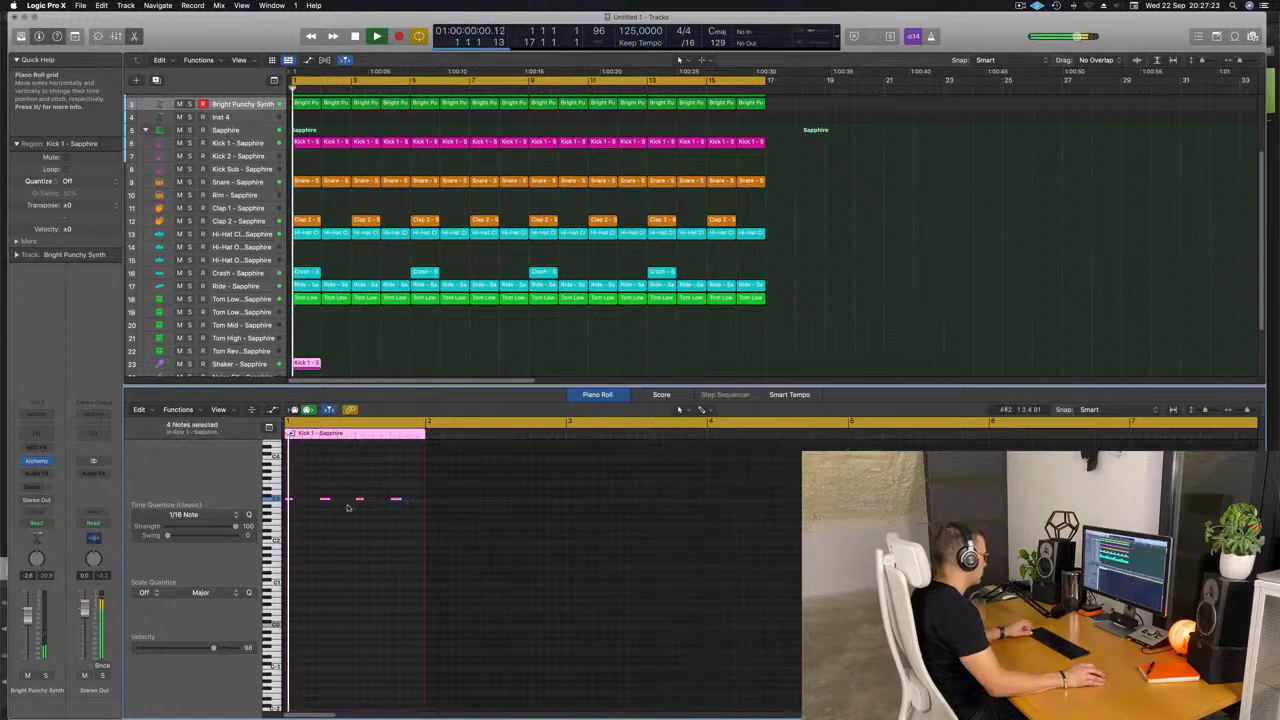
left_click_drag(291, 501, 311, 498)
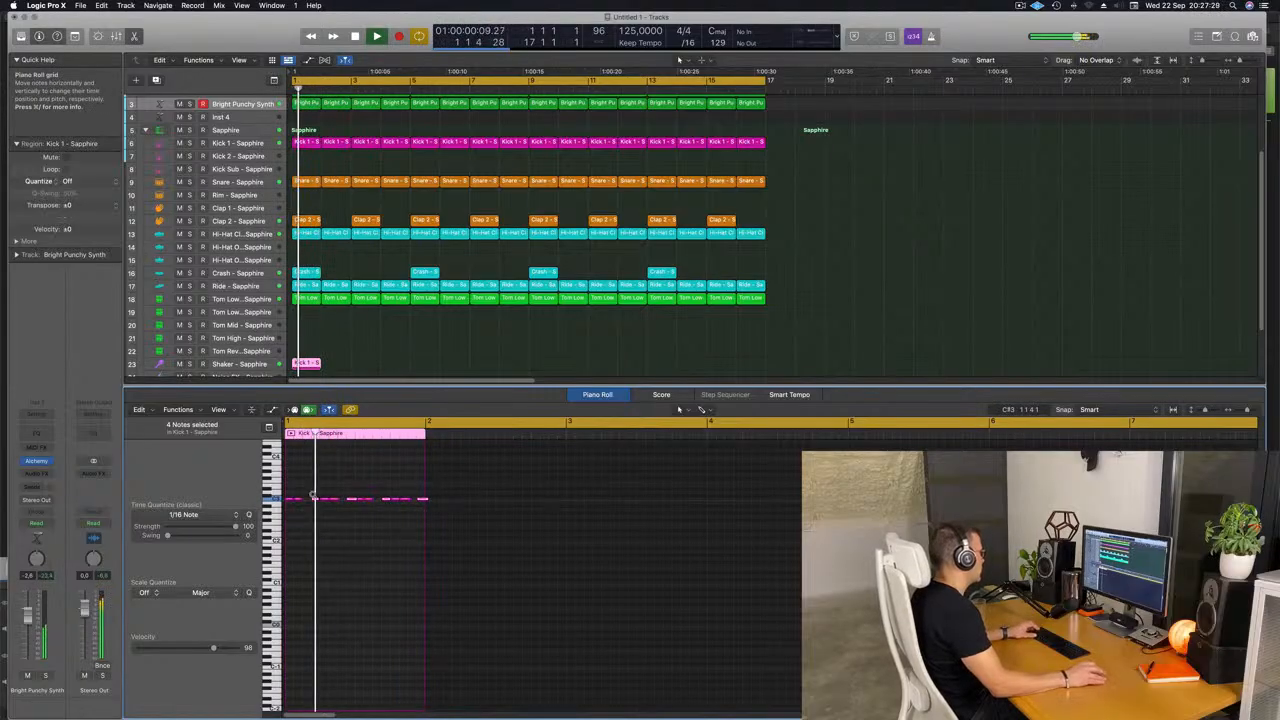
Try the twelve shaker notes one octave lower, return them to their original octave, and lower the Shaker track's volume.
left_click(259, 365)
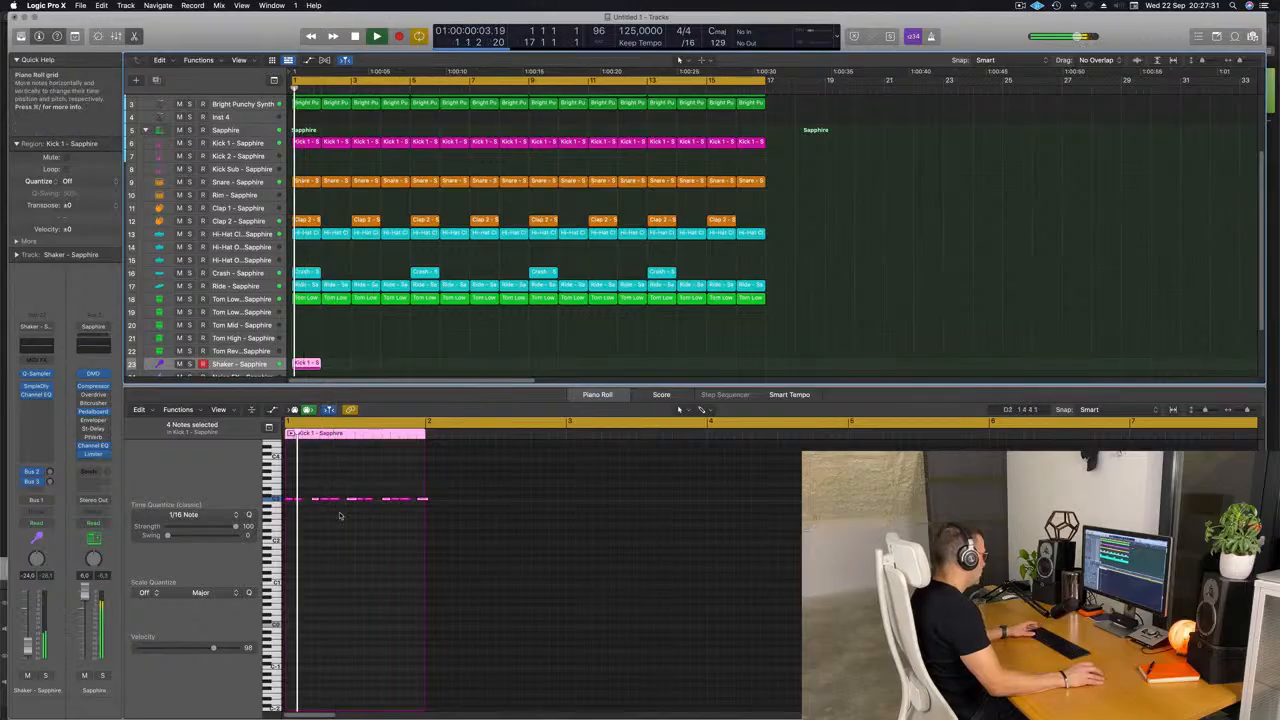
left_click(340, 545)
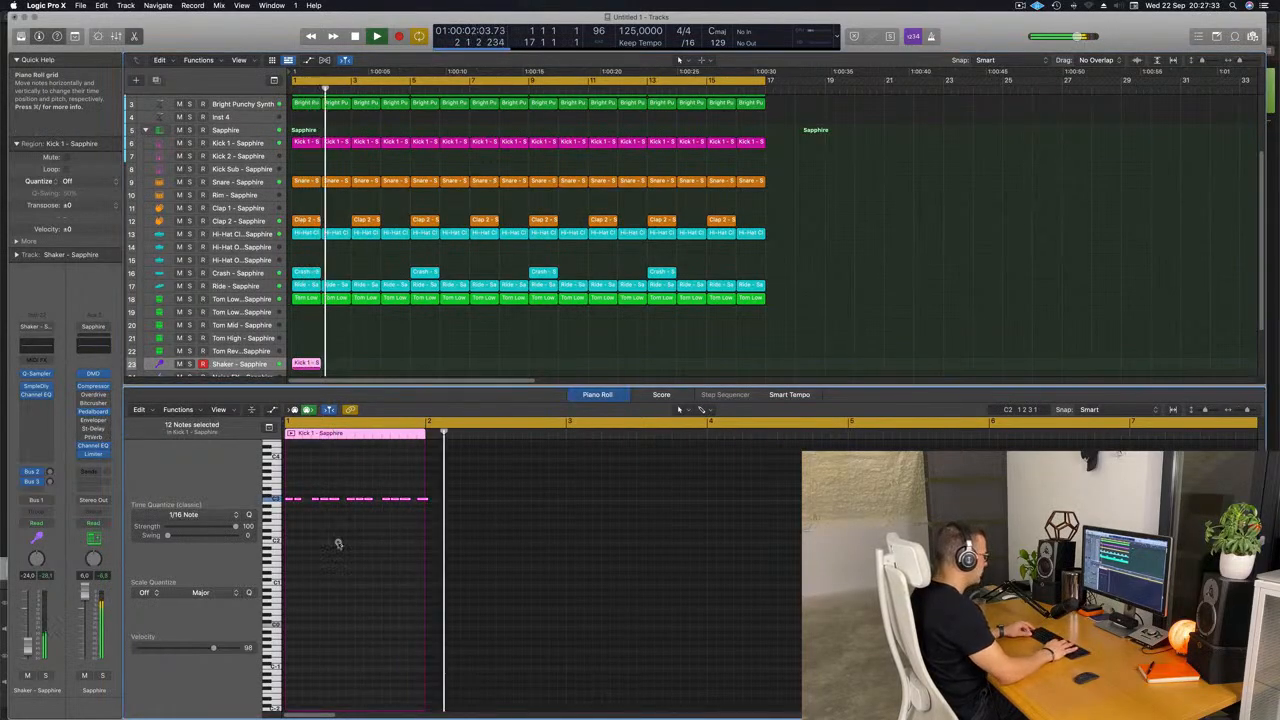
key("alt+shift+Down")
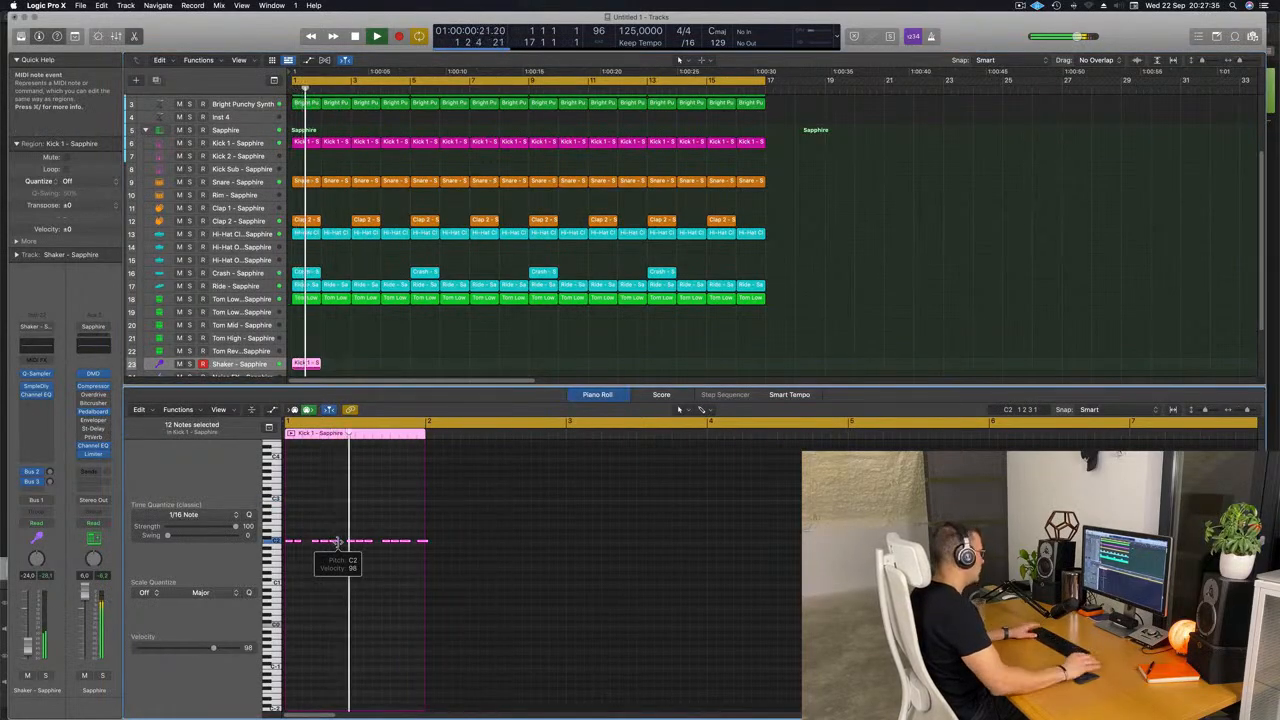
key("alt+shift+Up")
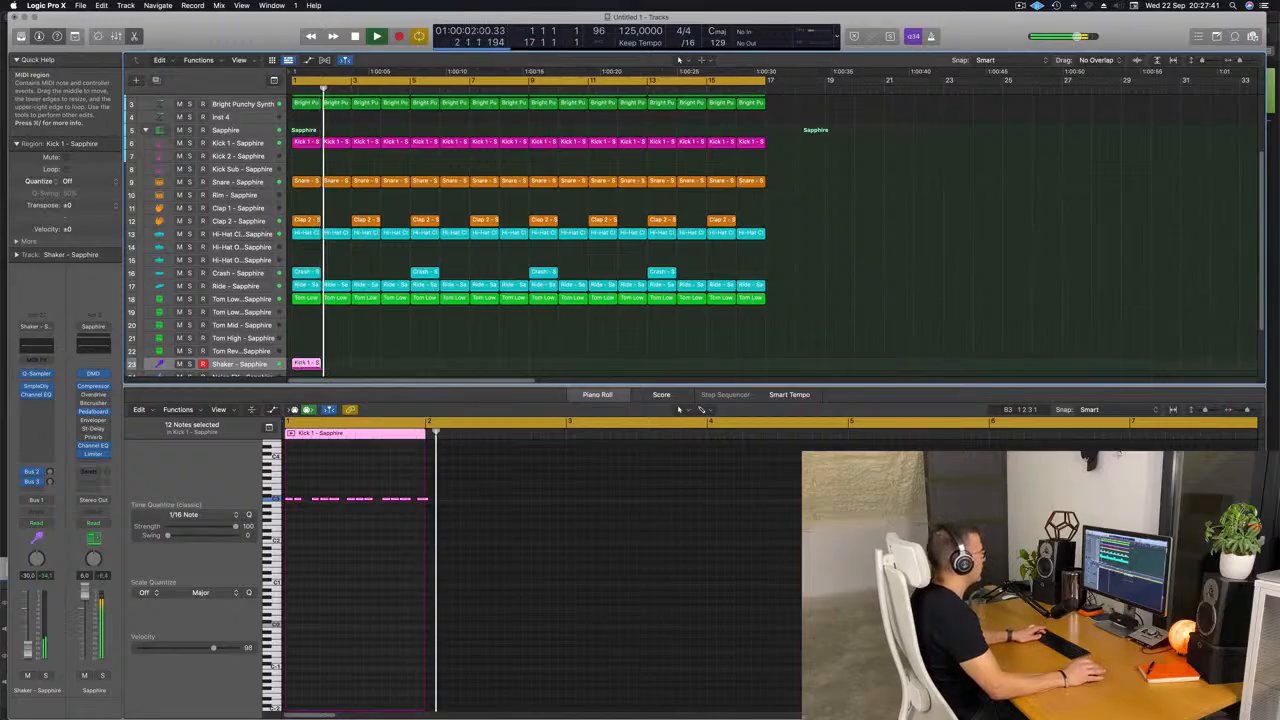
Repeat the one-bar Shaker region until it fills all 16 bars, and deselect it.
key("super+r")
key("super+r")
key("super+r")
key("super+r")
key("super+r")
key("super+r")
key("super+r")
key("super+r")
key("super+r")
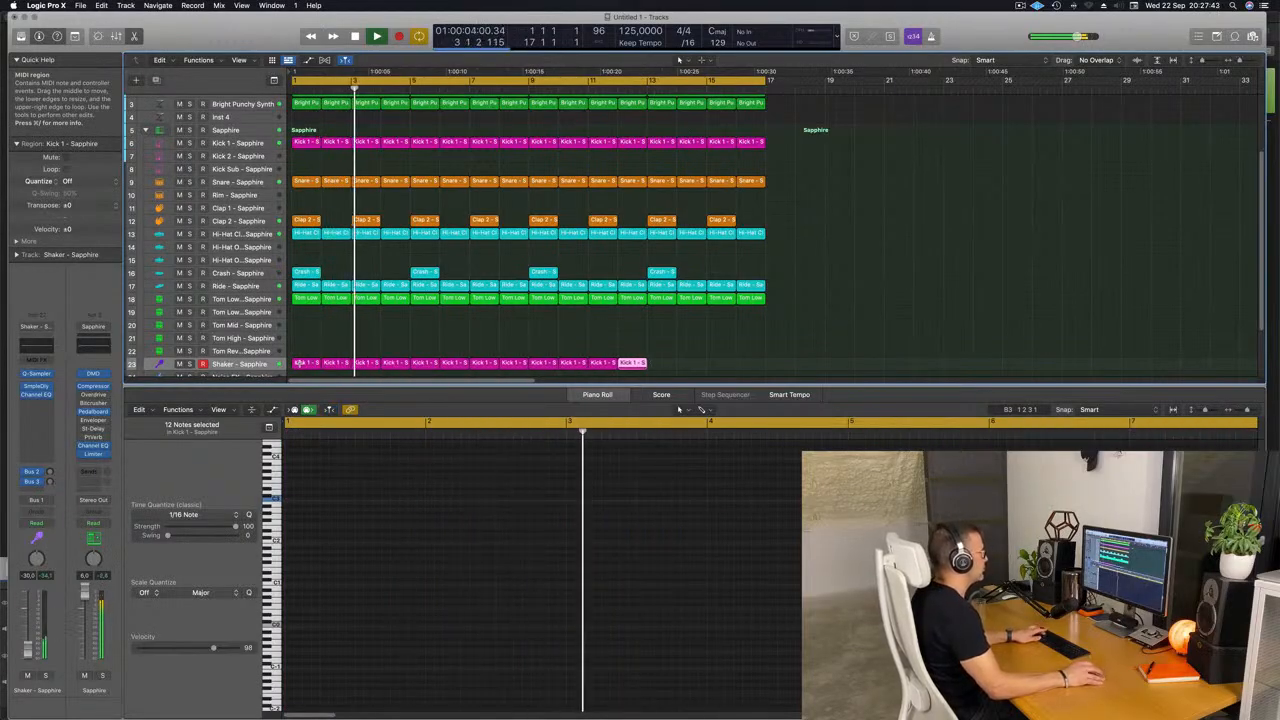
key("super+r")
key("super+r")
key("super+r")
left_click(327, 346)
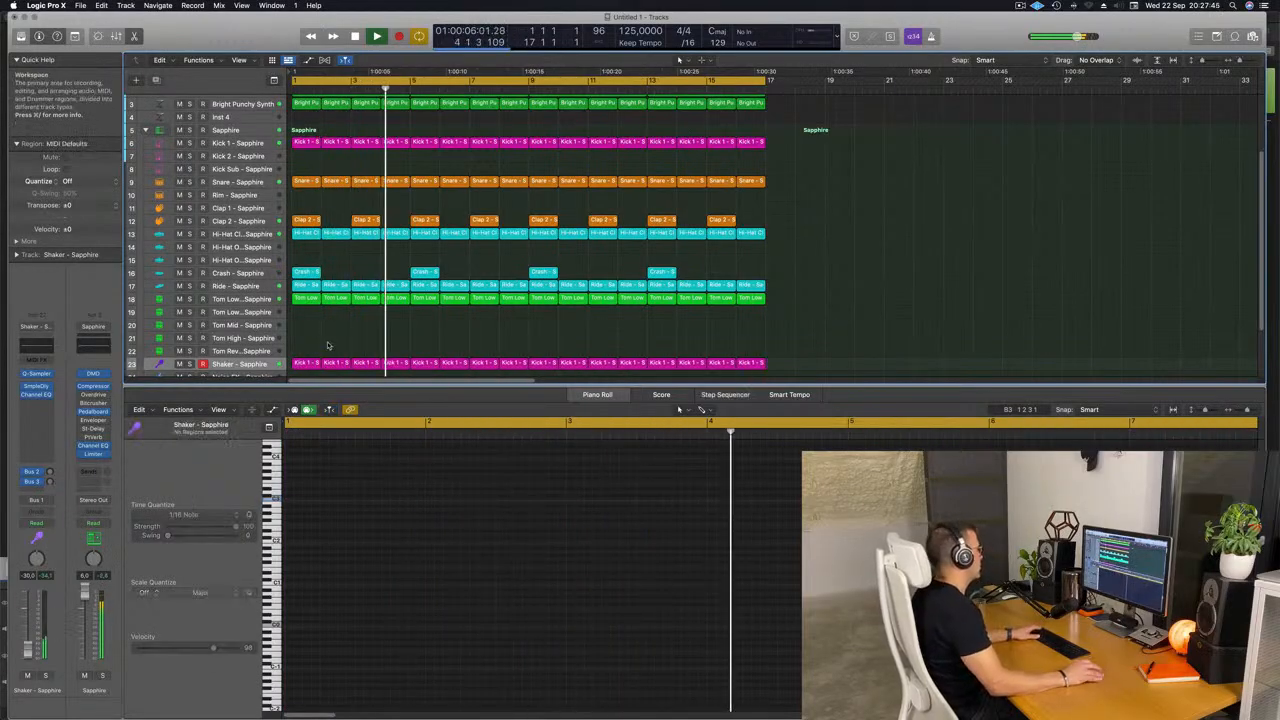
Copy the first Tom Low 1 region onto the Tom Mid track at bar 1.
left_click(306, 300)
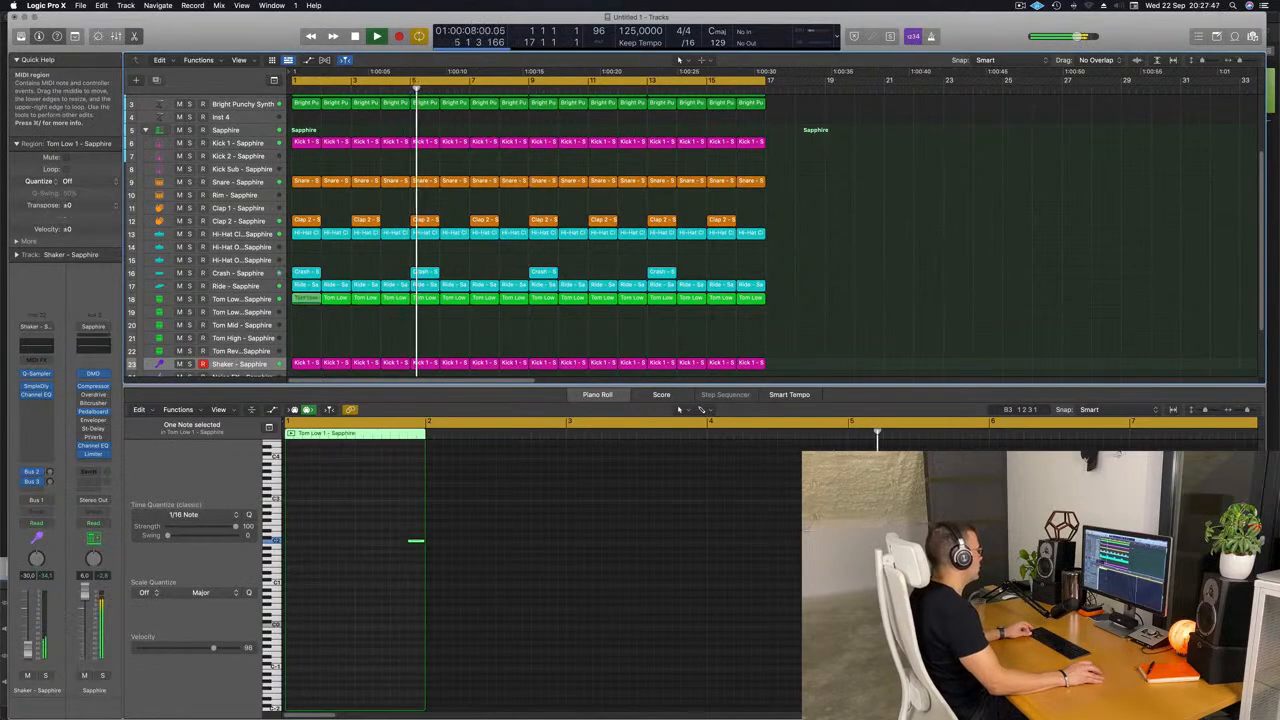
left_click_drag(306, 299, 306, 325)
key("Return")
Raise the copied tom note by two octaves and move it back to the last sixteenth of beat 2.
left_click_drag(388, 508, 481, 602)
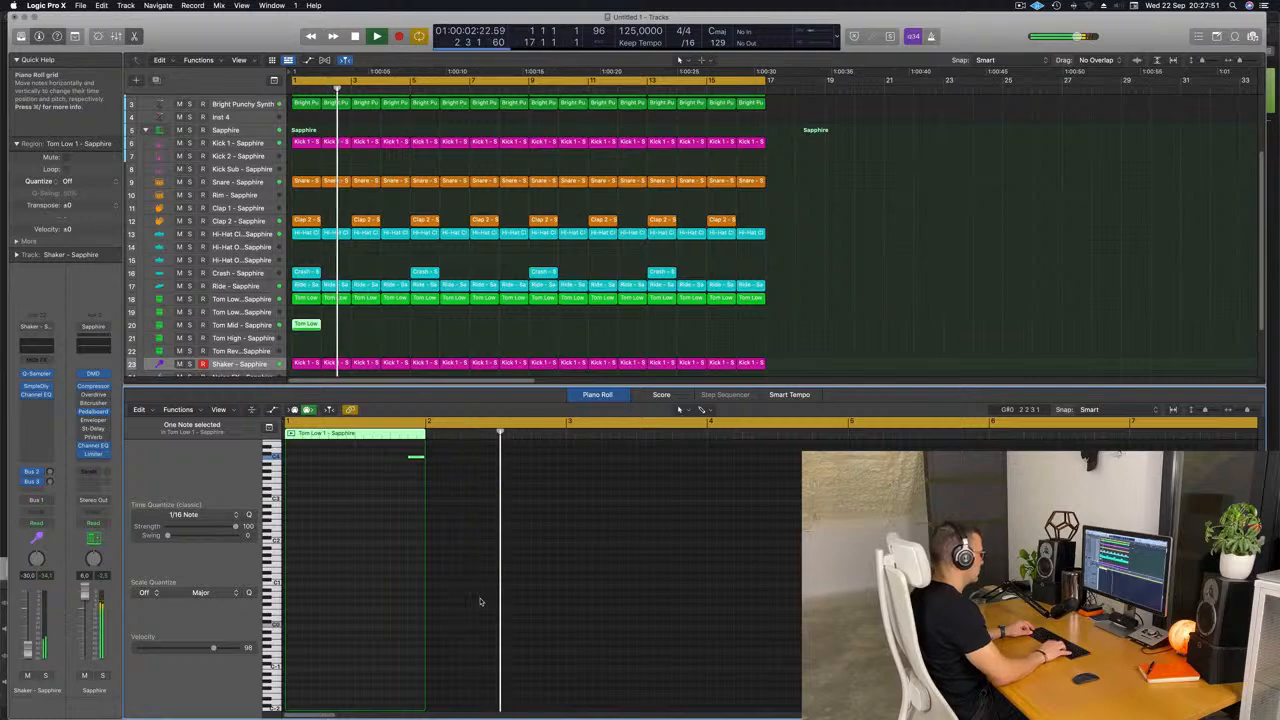
key("alt+Up")
key("alt+Up")
key("alt+Left")
key("alt+Left")
key("alt+Left")
key("alt+Left")
key("alt+Left")
key("alt+Left")
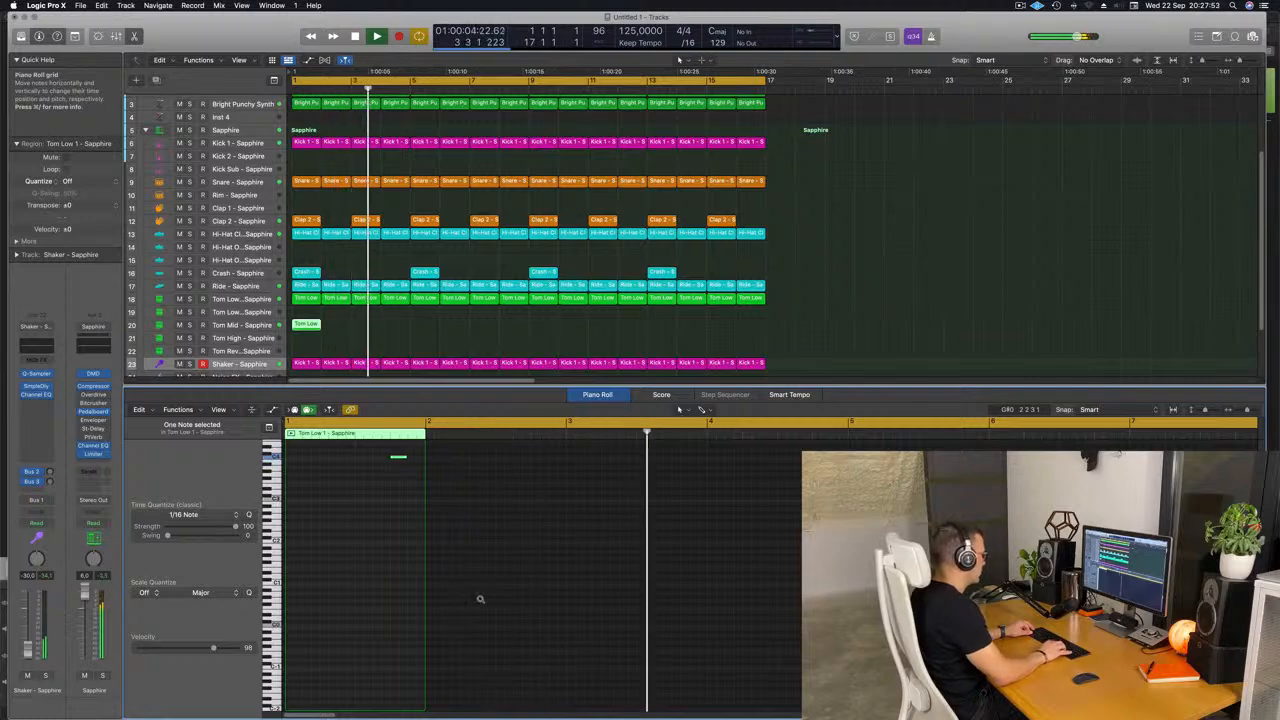
Shorten the tom note to about half its length while replaying the loop from the start.
key("space")
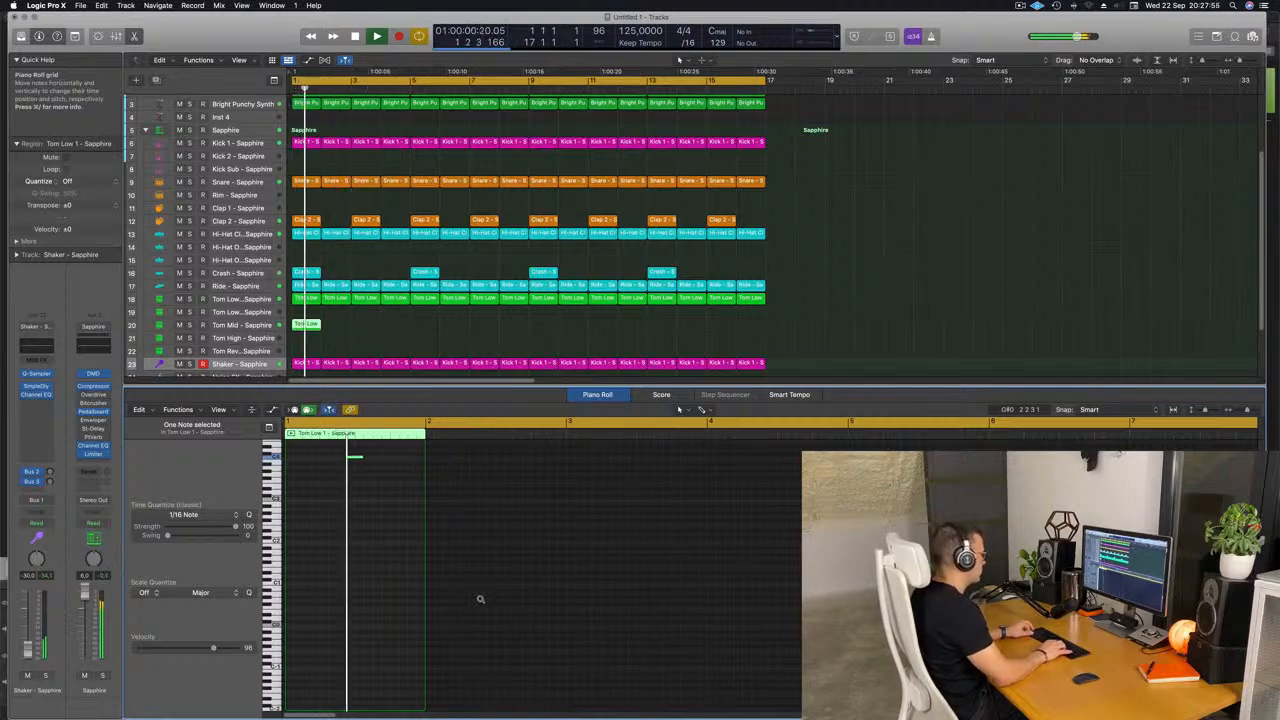
key("Return")
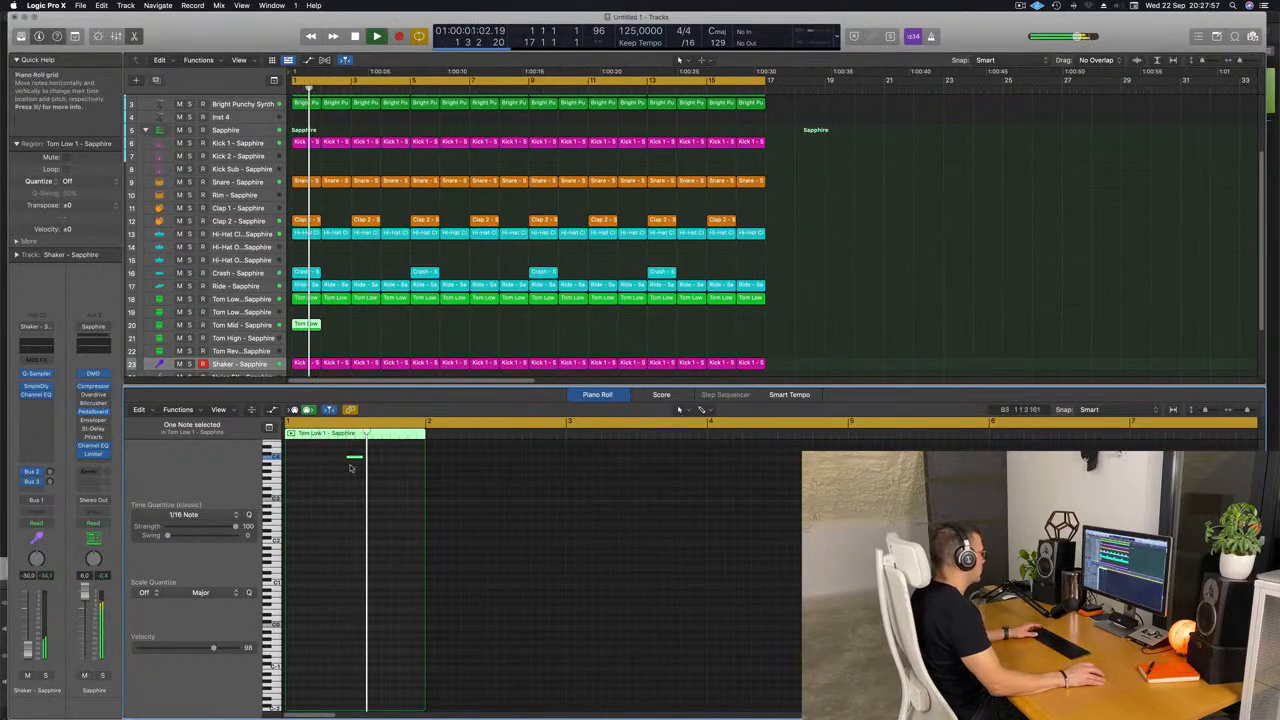
key("Return")
left_click_drag(361, 457, 353, 457)
key("Return")
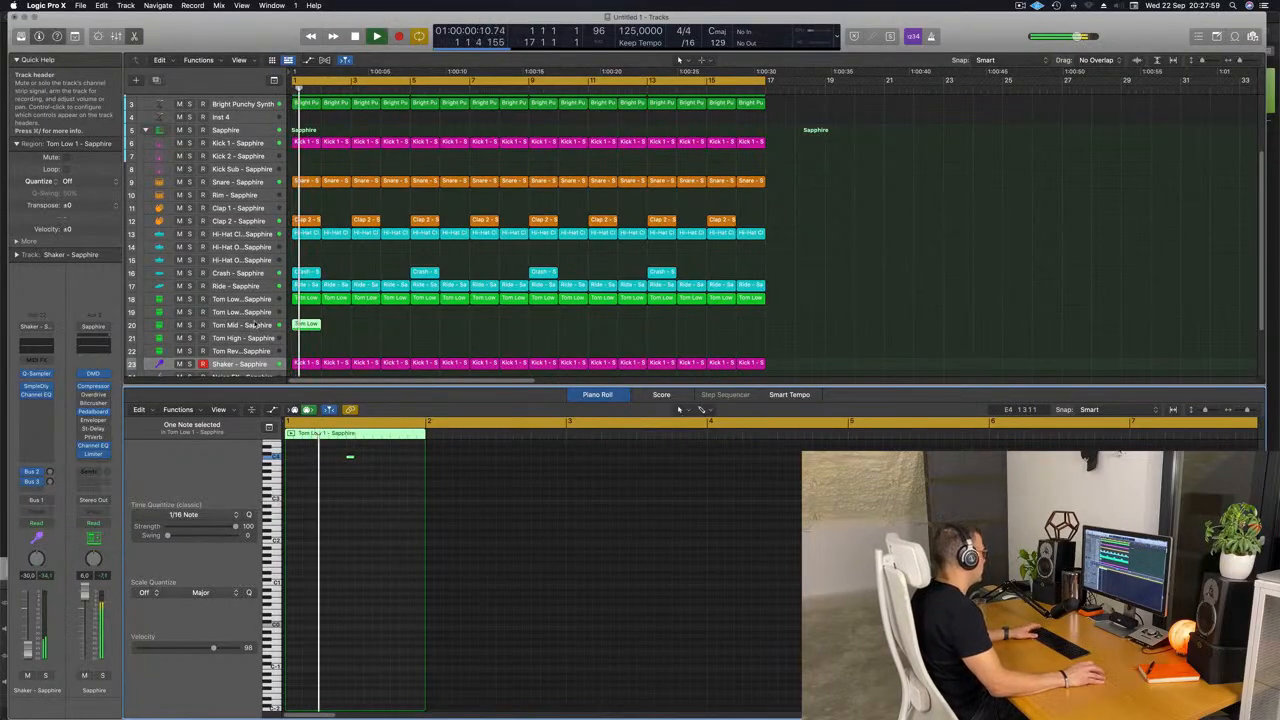
Select the Tom Mid track and lower its volume while replaying the loop from the start.
left_click(236, 325)
key("Return")
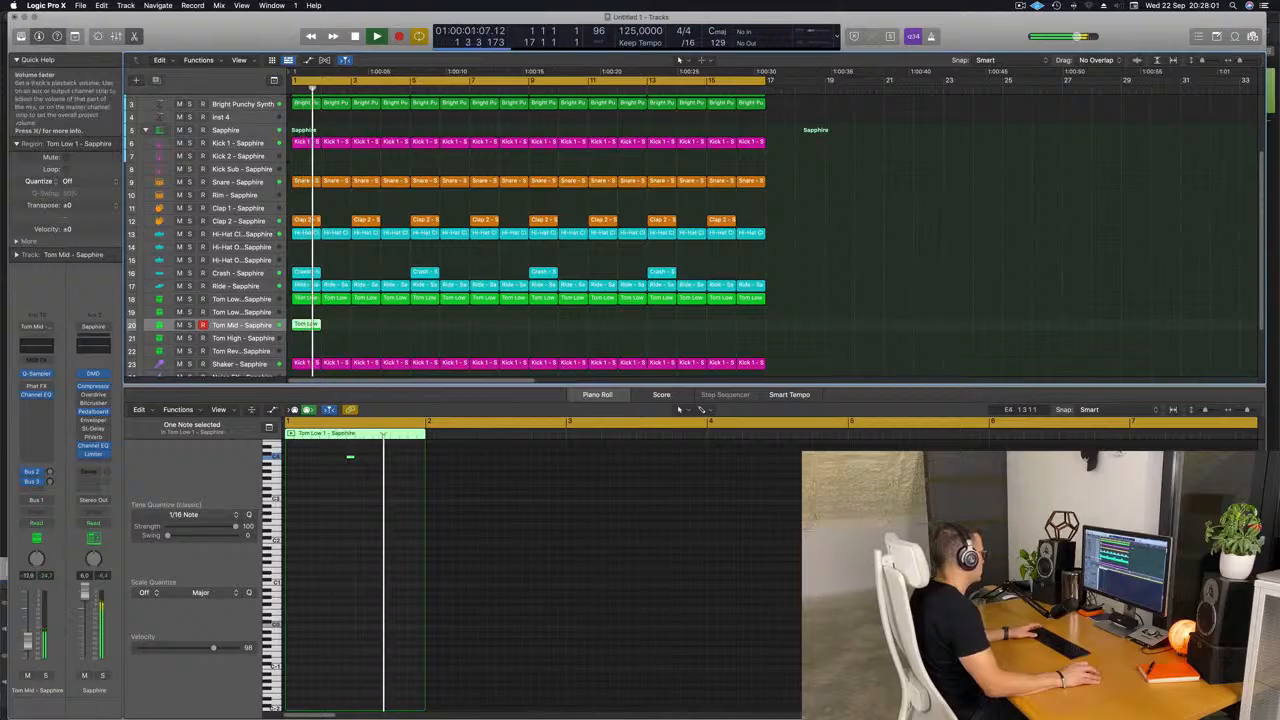
key("Return")
Repeat the one-bar region on the Tom Mid track until it fills all 16 bars.
left_click_drag(342, 322, 297, 331)
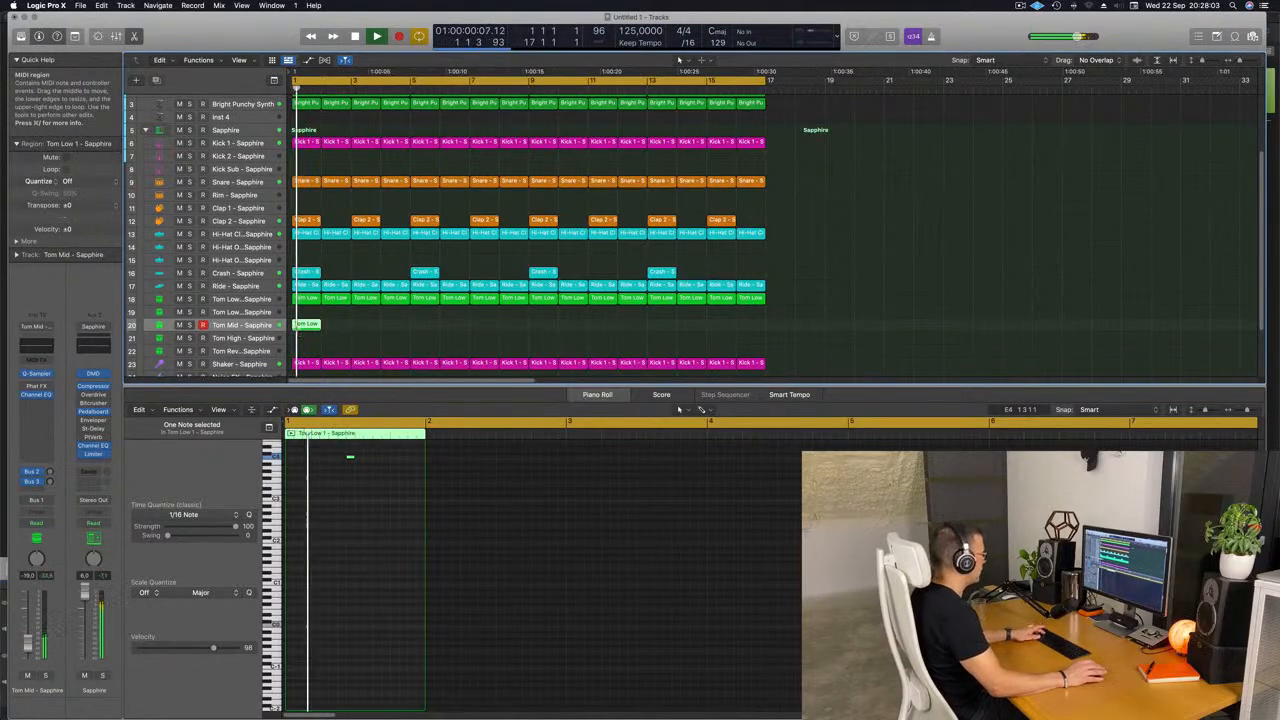
key("super+r")
key("super+r")
key("super+r")
key("super+r")
key("super+r")
key("super+r")
key("super+r")
key("super+r")
key("super+r")
key("super+r")
key("super+r")
key("super+r")
key("super+r")
key("super+r")
key("super+r")
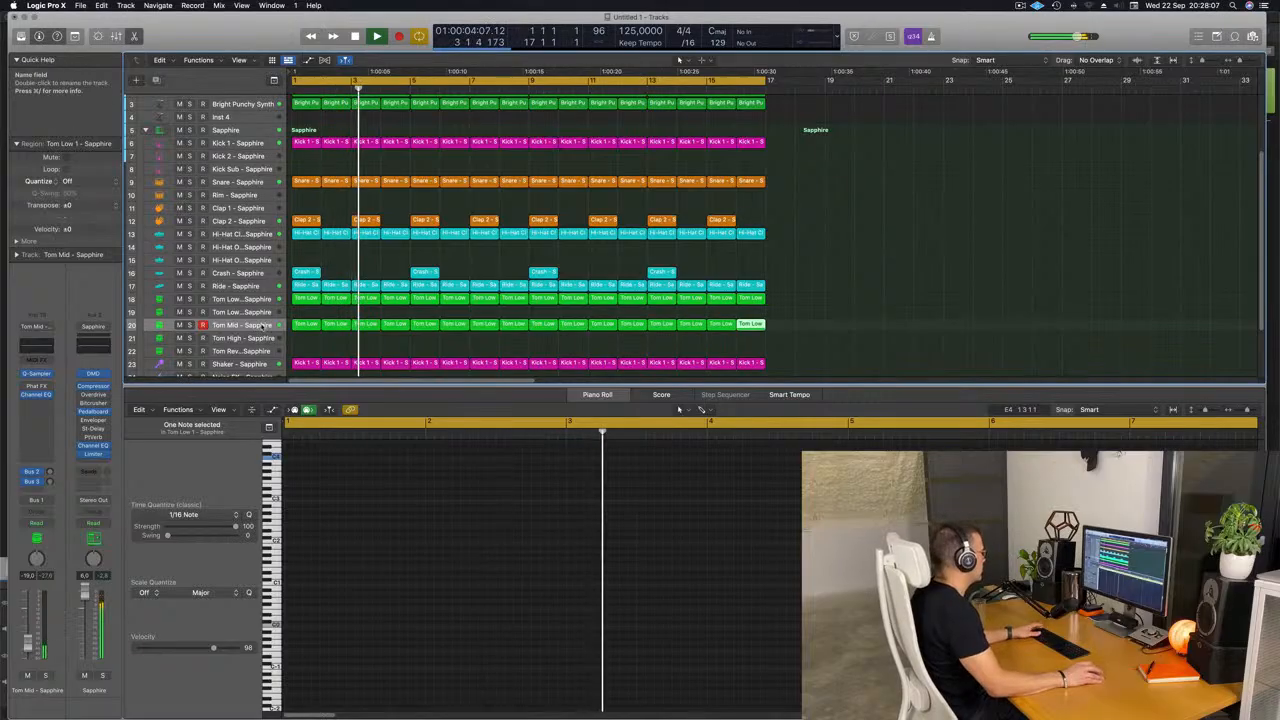
Set the Tom Mid track's volume to -24.0 dB and close the piano roll.
left_click(256, 322)
left_click_drag(28, 642, 28, 646)
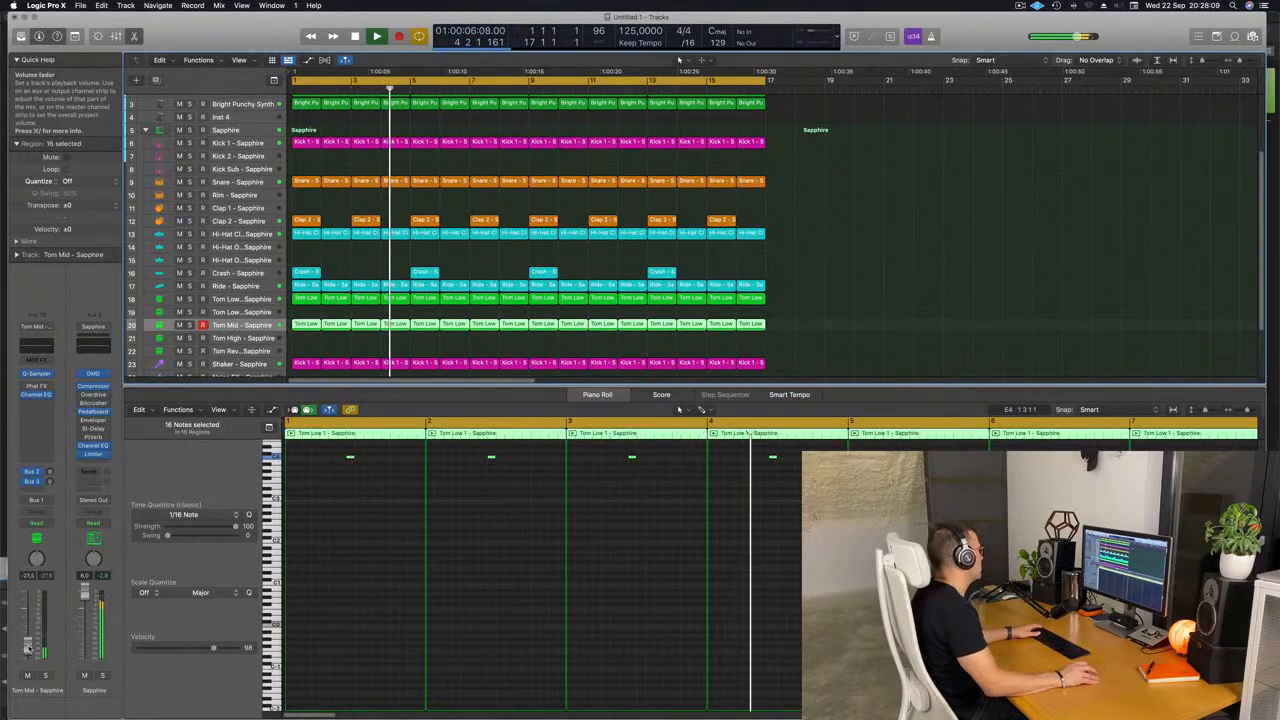
left_click(845, 231)
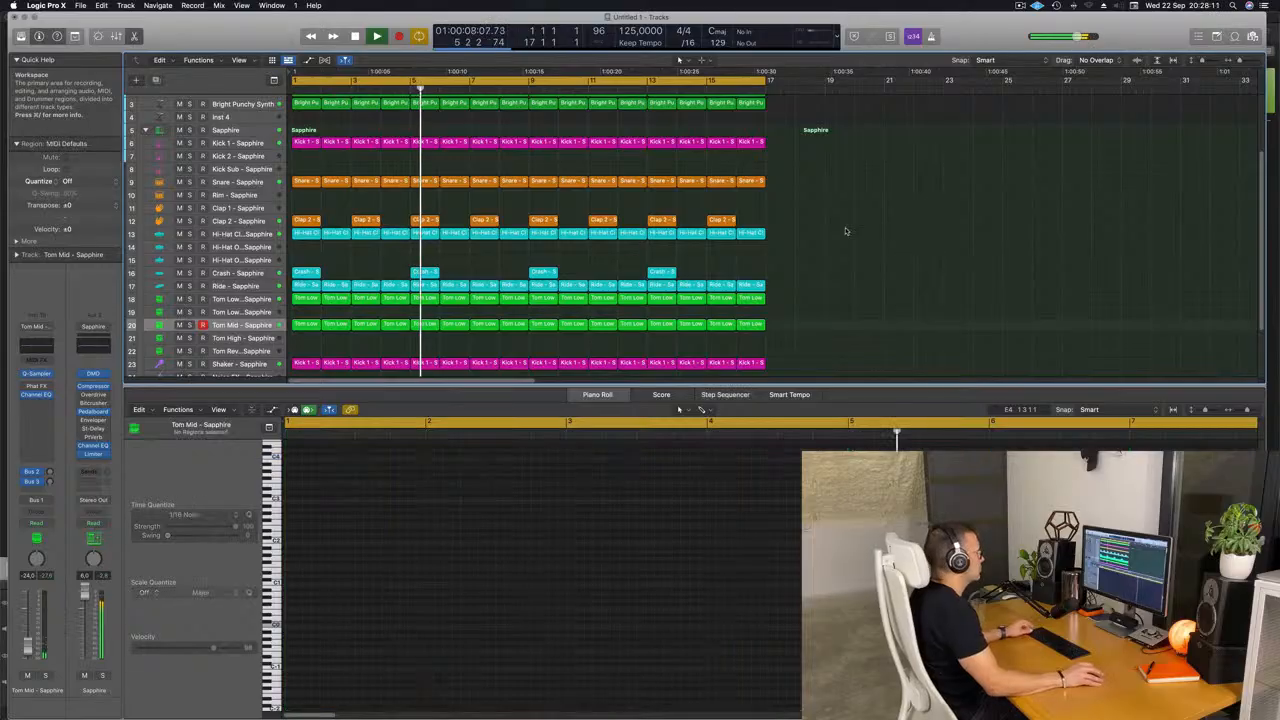
scroll(625, 249, "down", 2)
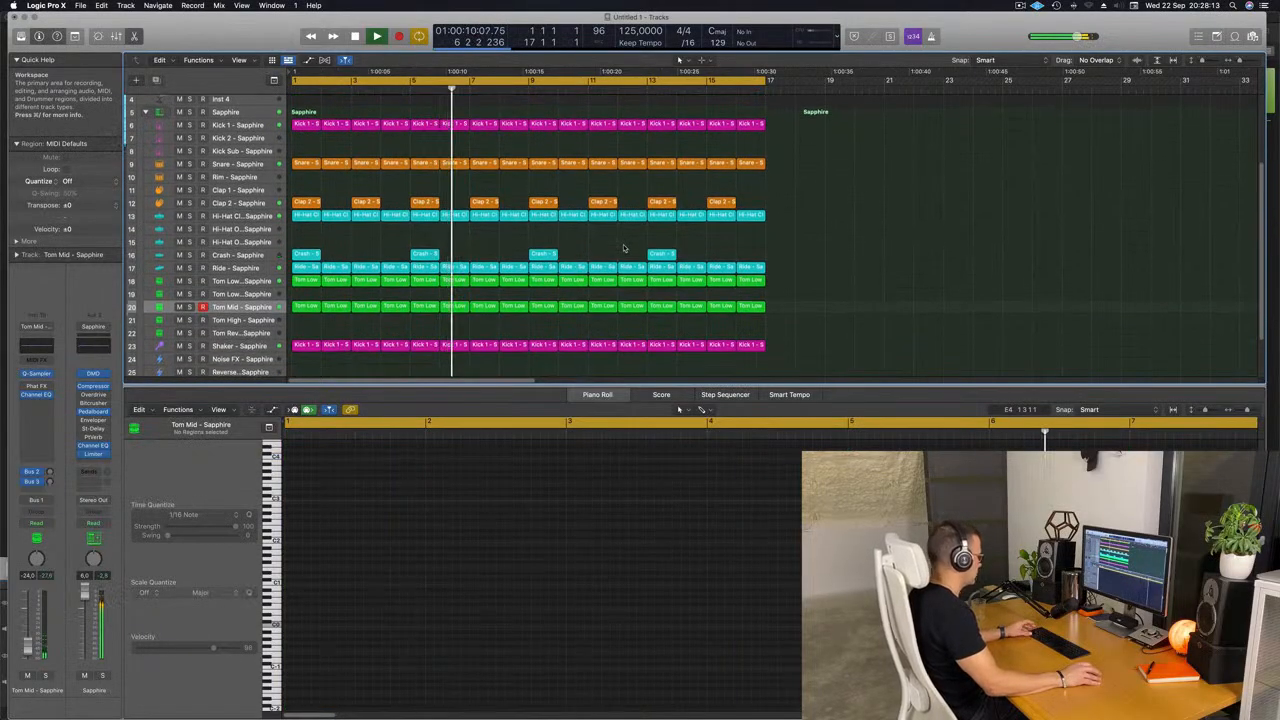
key("x")
key("x")
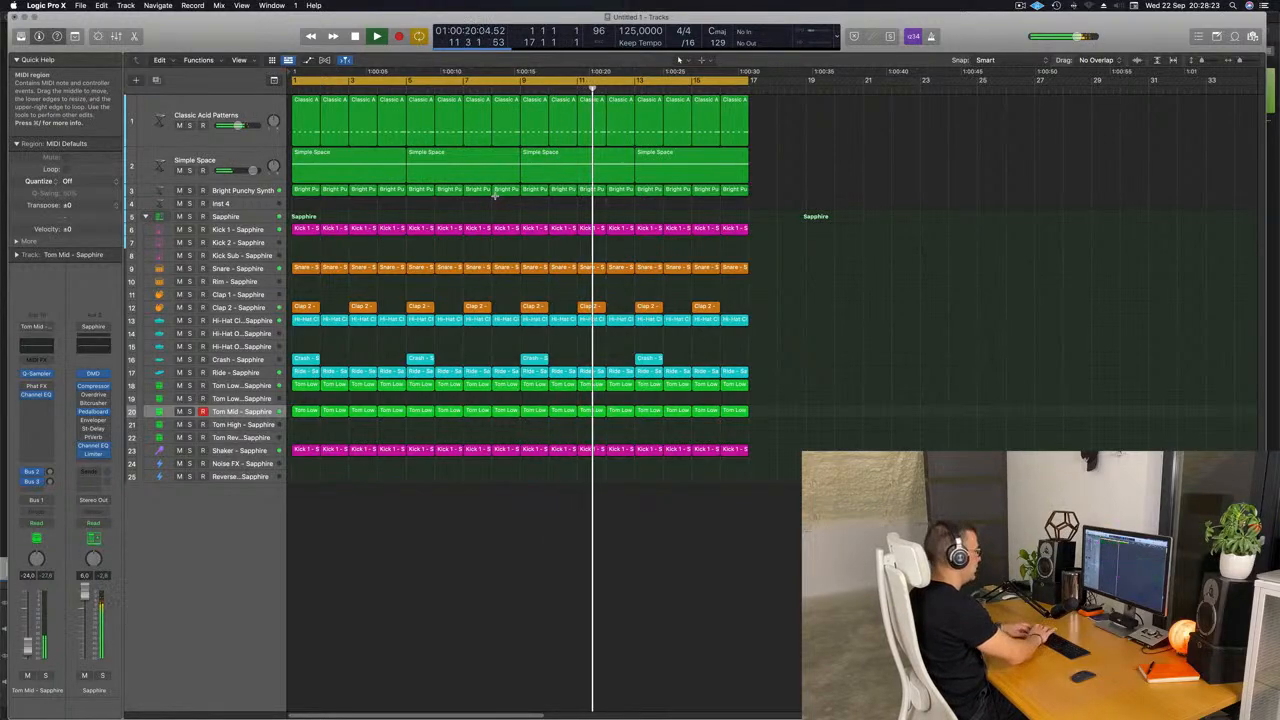
Repeat all regions once to fill bars 17 to 32, and extend the cycle range to bar 33.
key("super+a")
key("super+r")
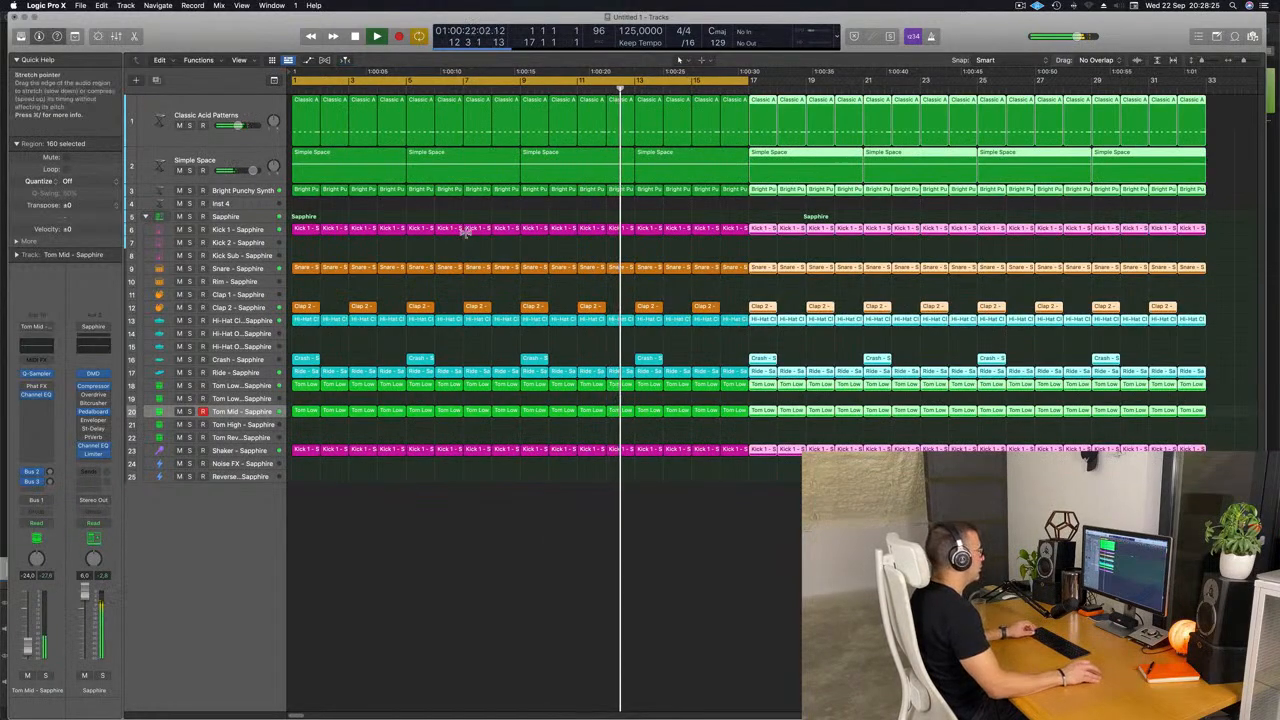
scroll(466, 229, "left", 5)
key("super+Right")
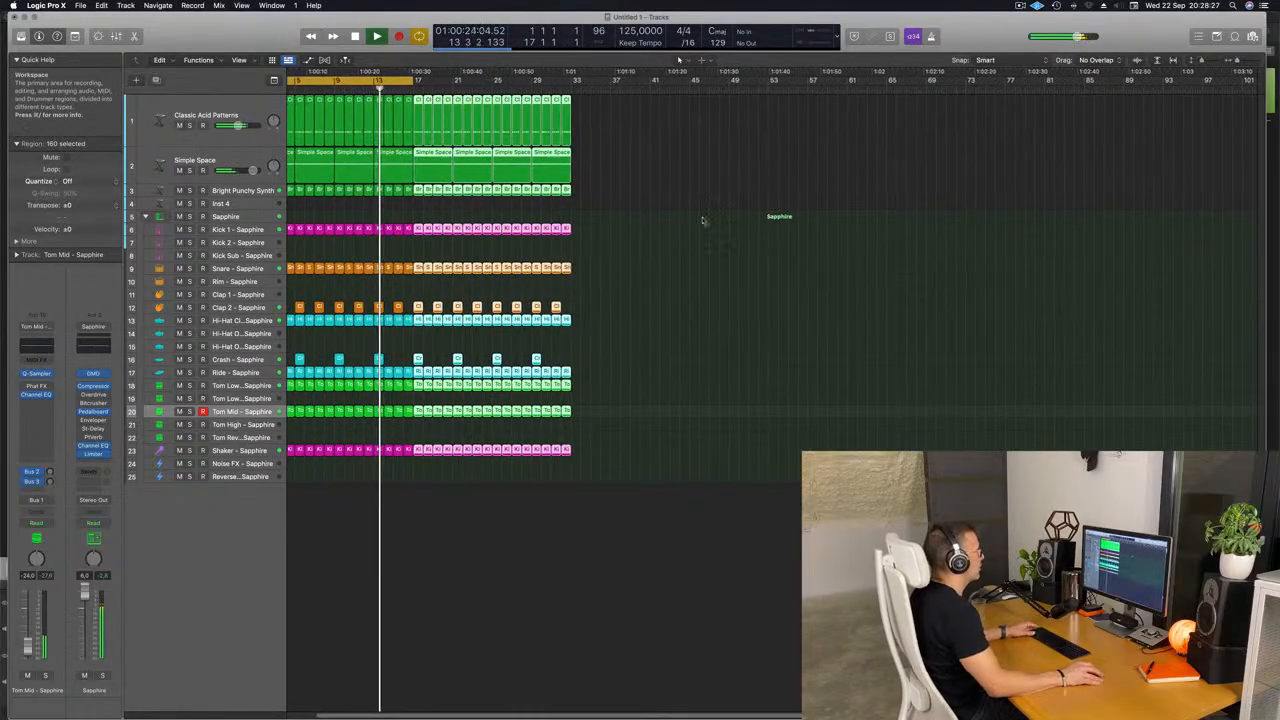
scroll(722, 198, "left", 2)
left_click(743, 179)
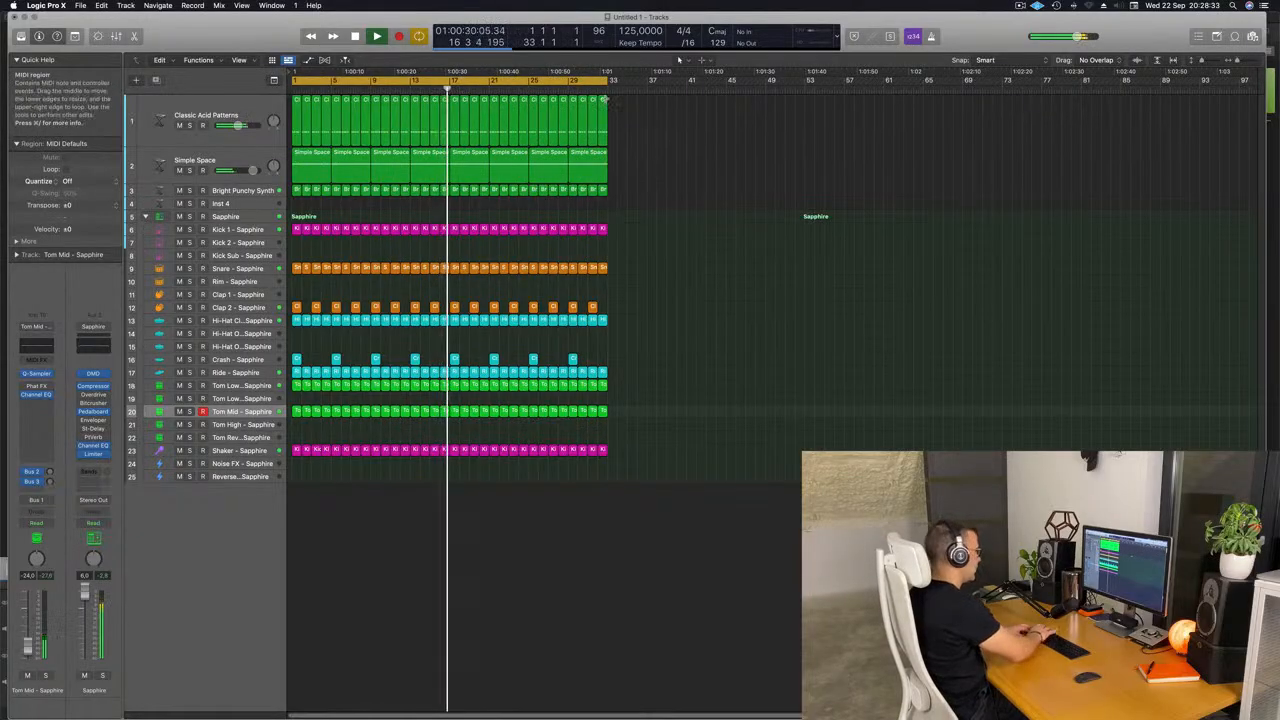
Repeat the entire 32-bar arrangement once so that it fills bars 33 to 64.
key("super+a")
key("super+r")
scroll(620, 91, "left", 2)
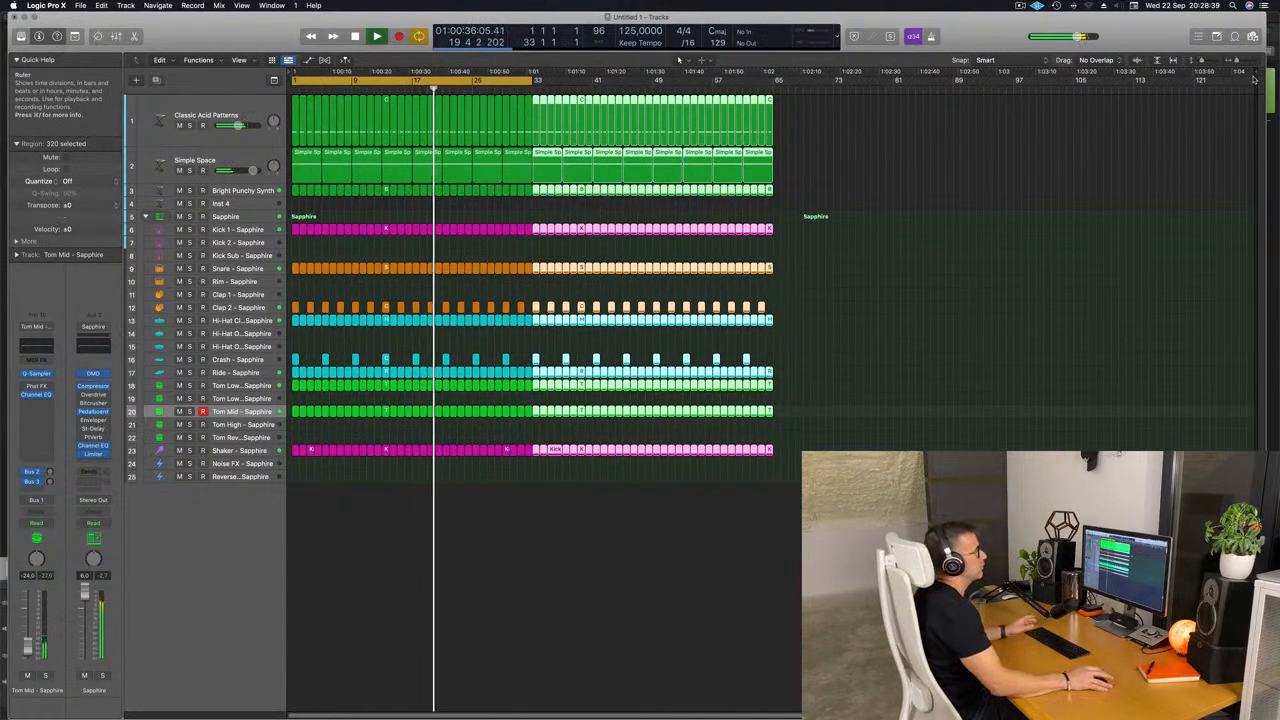
Move the project end marker to just after the last regions and extend the cycle range to bar 65.
left_click(1249, 74)
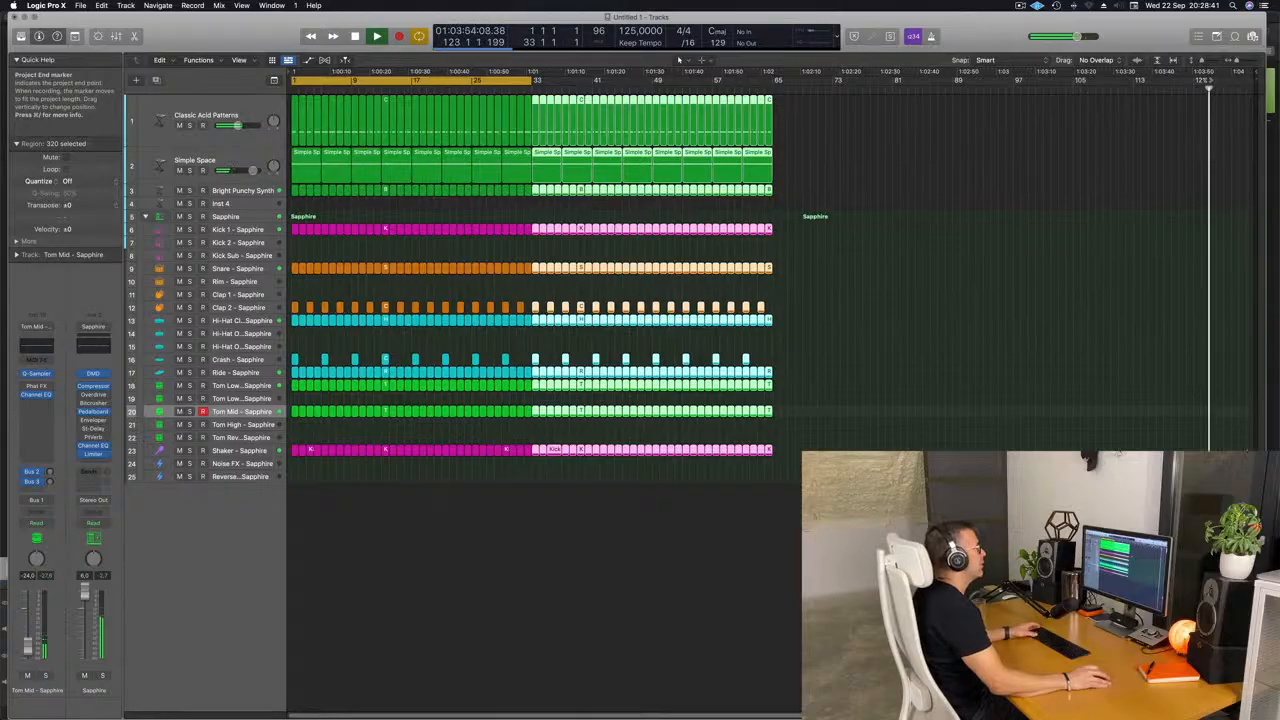
key("Return")
key("space")
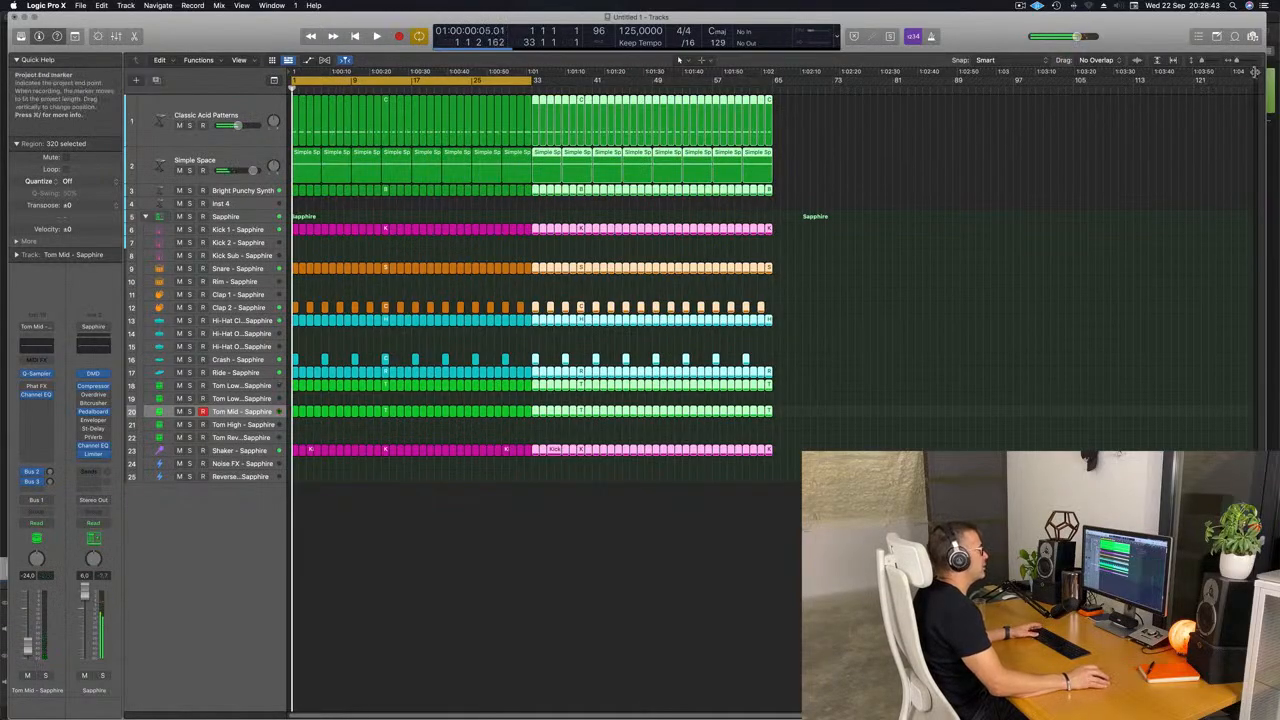
left_click_drag(1255, 72, 777, 138)
key("space")
left_click_drag(531, 81, 774, 95)
Duplicate the Classic Acid Patterns track with its settings and copy its first region onto the new track at bar 1.
left_click(242, 113)
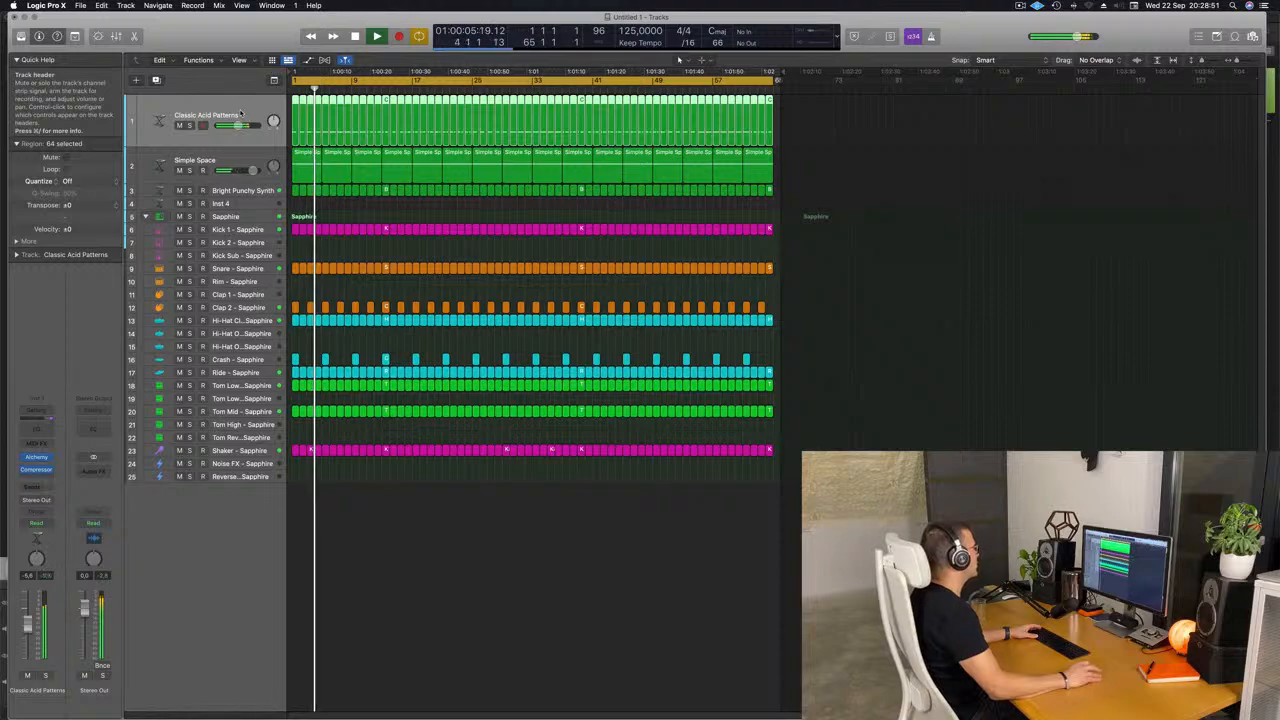
left_click(156, 81)
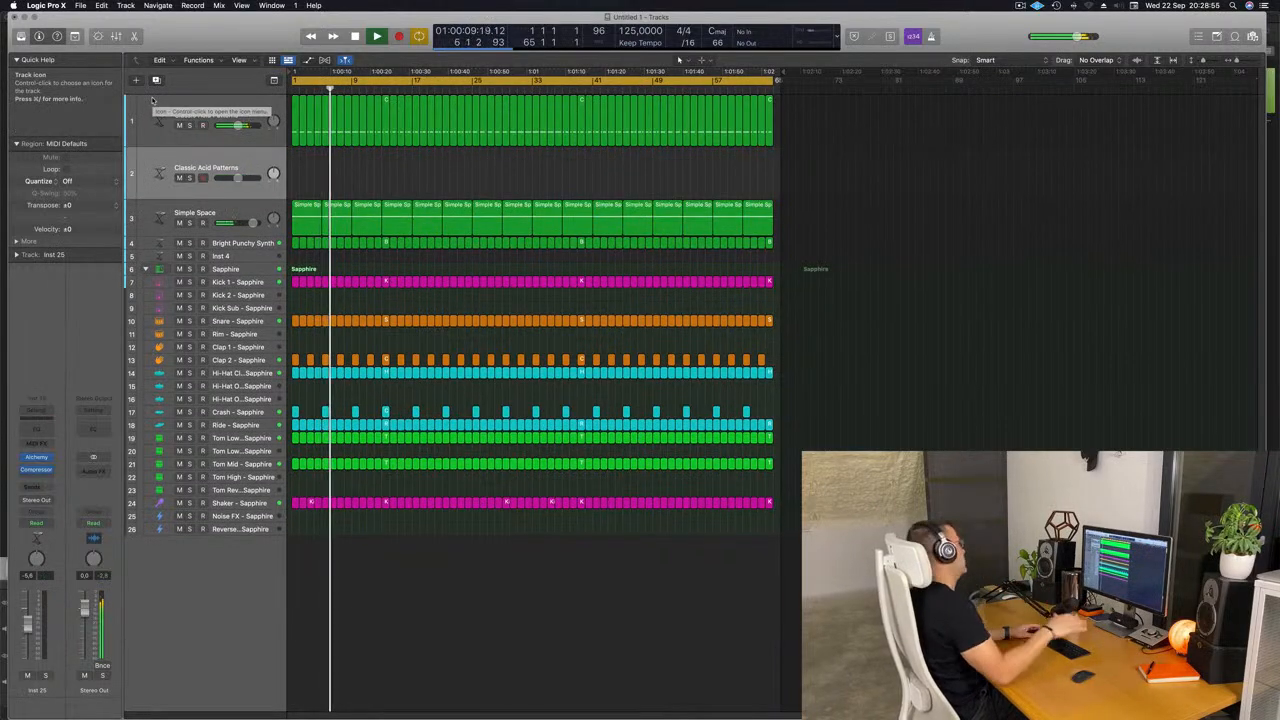
left_click_drag(296, 141, 294, 162)
Reduce the copied acid region to a single longer note starting on beat 3, one octave higher.
double_click(294, 155)
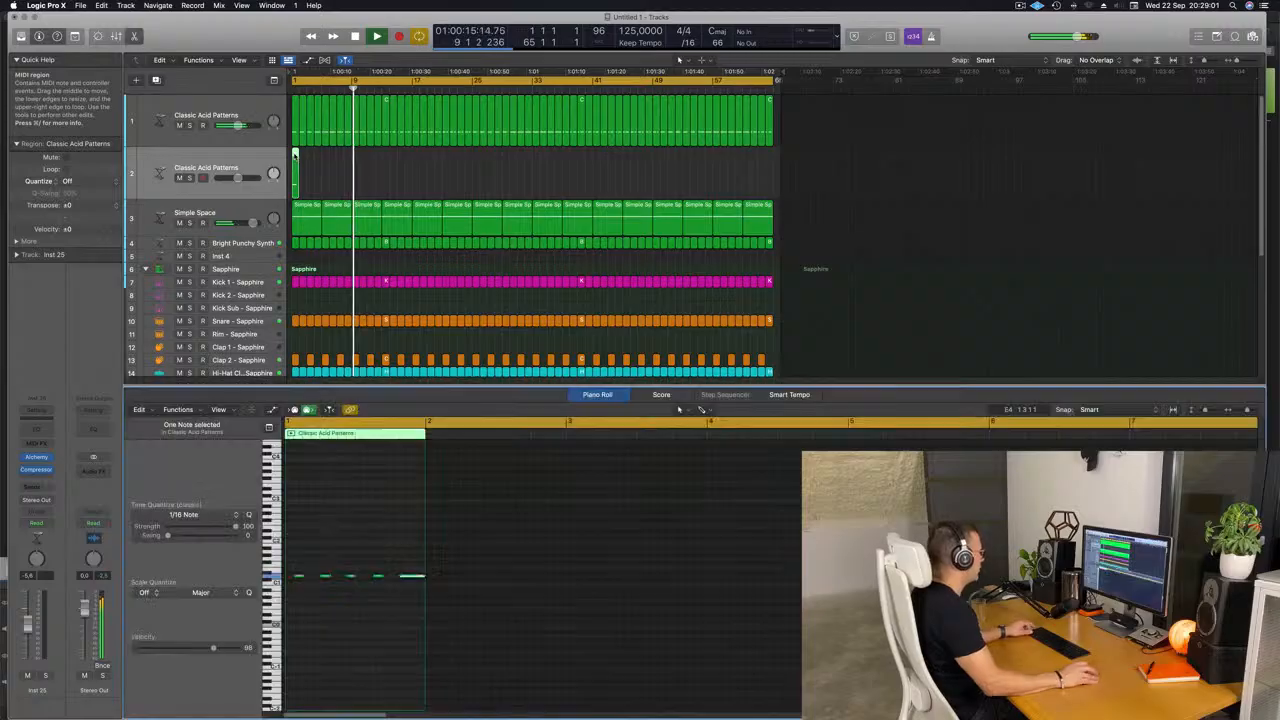
scroll(349, 618, "down", 1)
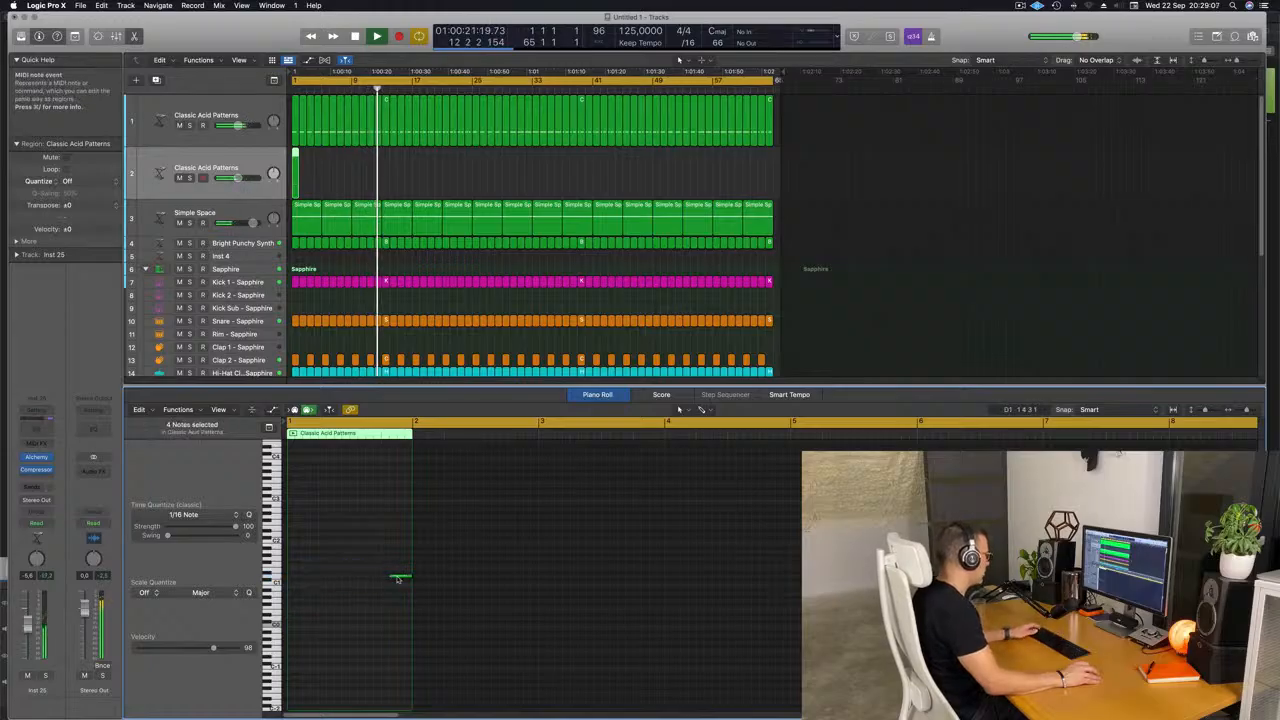
left_click_drag(392, 577, 360, 580)
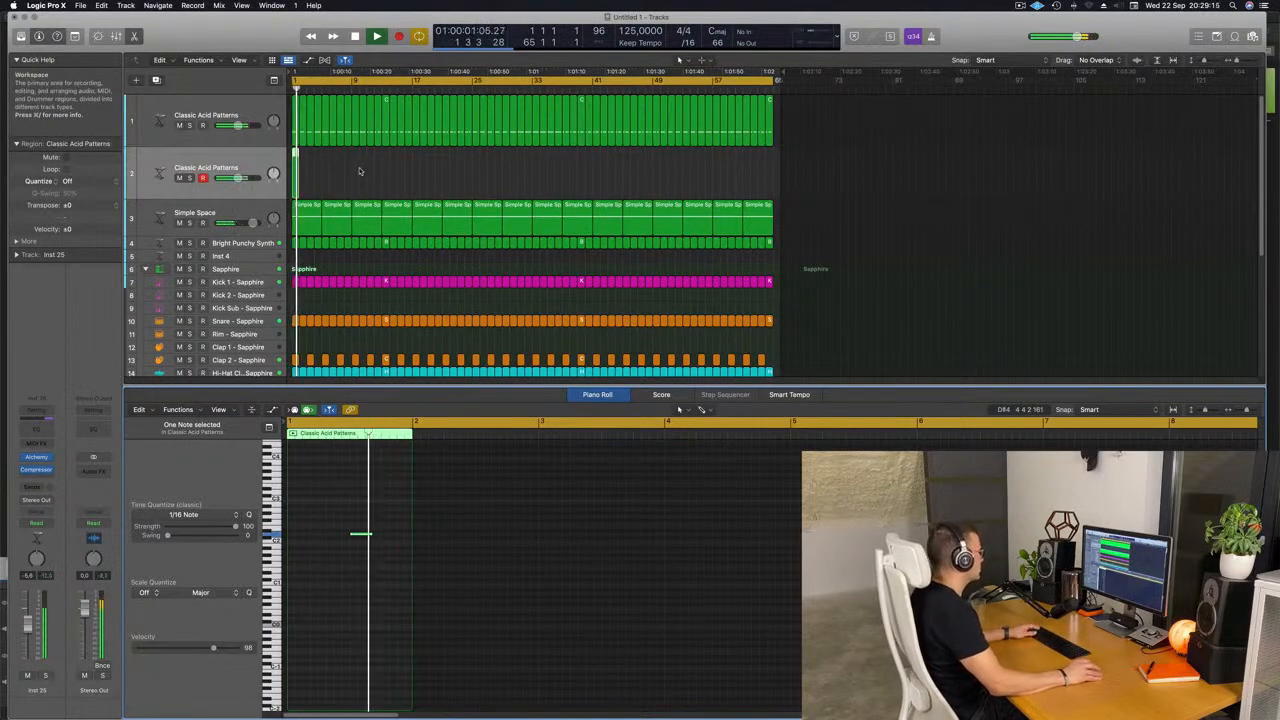
left_click(363, 535)
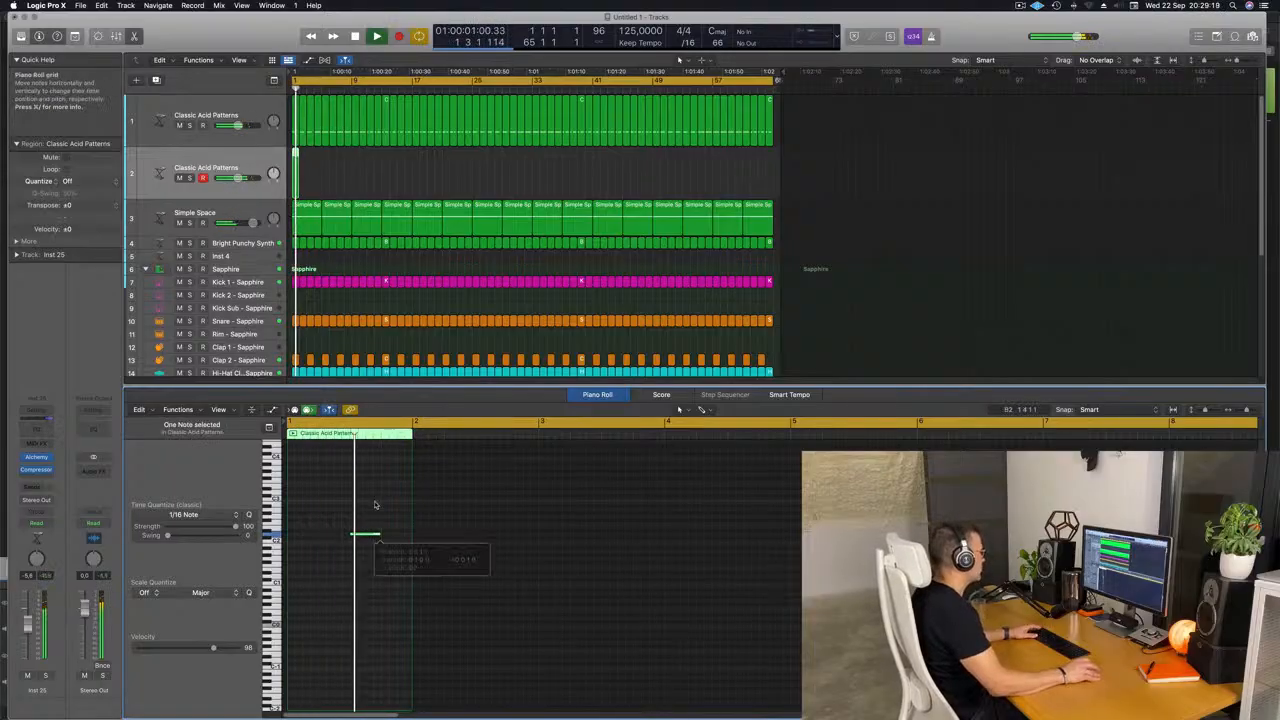
Repeat the single-note acid region on the second Classic Acid Patterns track until it fills all 64 bars.
left_click_drag(334, 174, 293, 182)
key("Return")
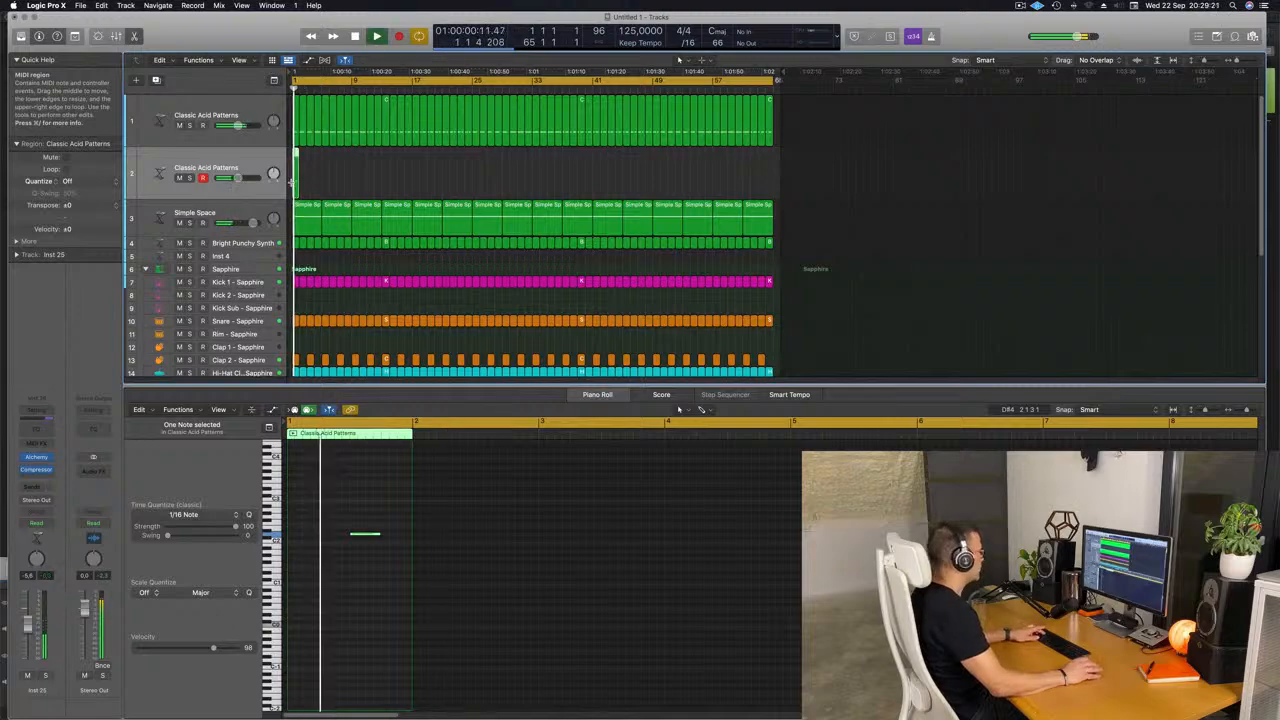
key("super+r")
key("super+r")
key("super+r")
key("super+r")
key("super+r")
key("super+r")
key("super+r")
key("super+r")
key("super+r")
key("super+r")
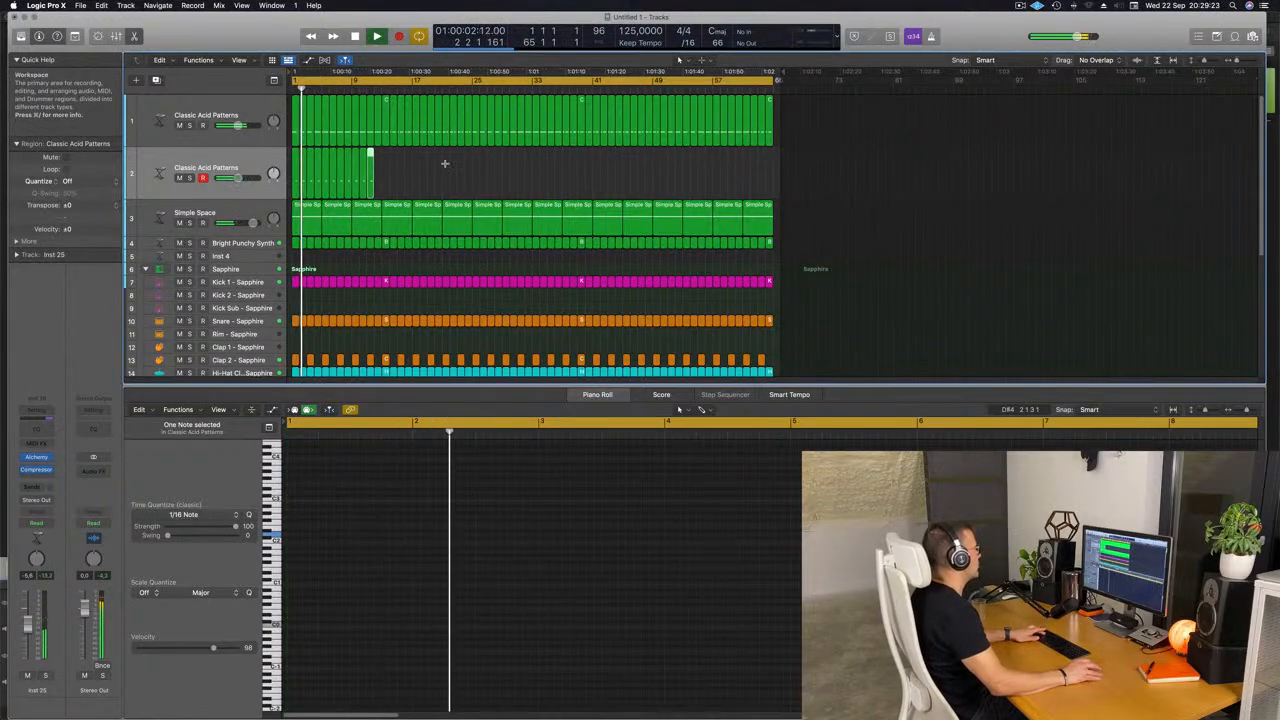
key("super+r")
key("super+r")
left_click(283, 187)
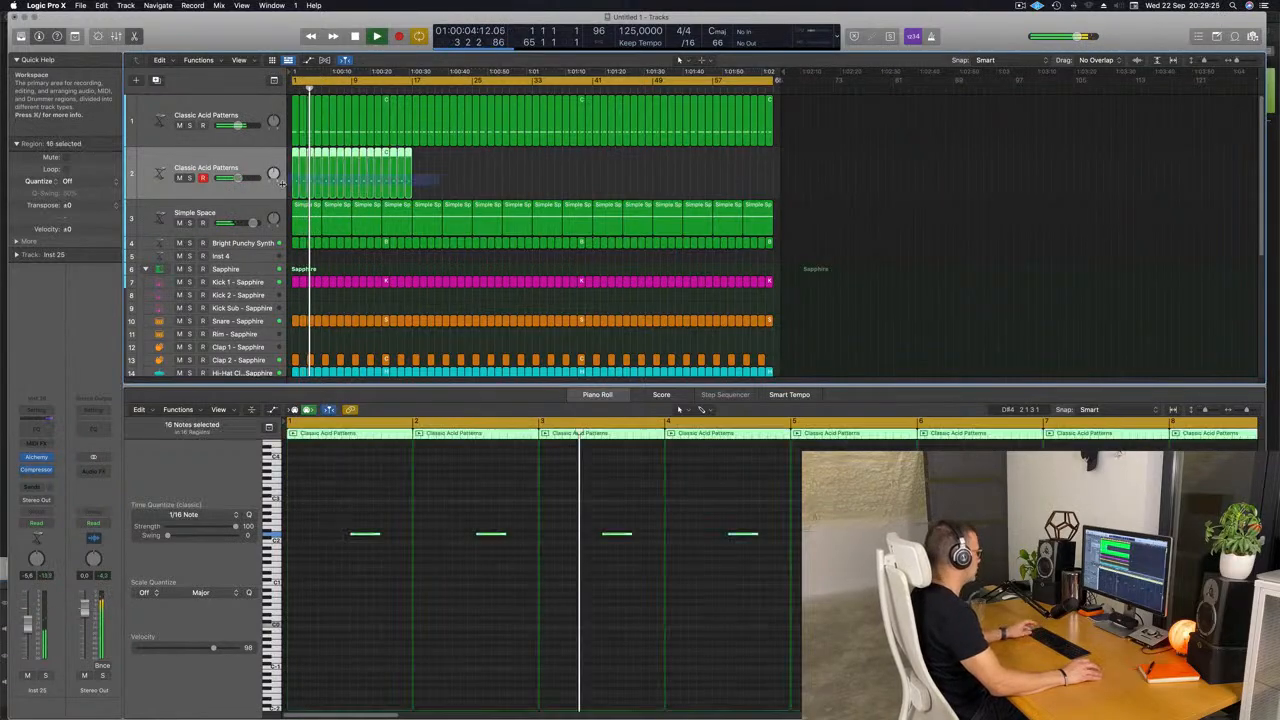
key("super+r")
key("super+r")
key("super+r")
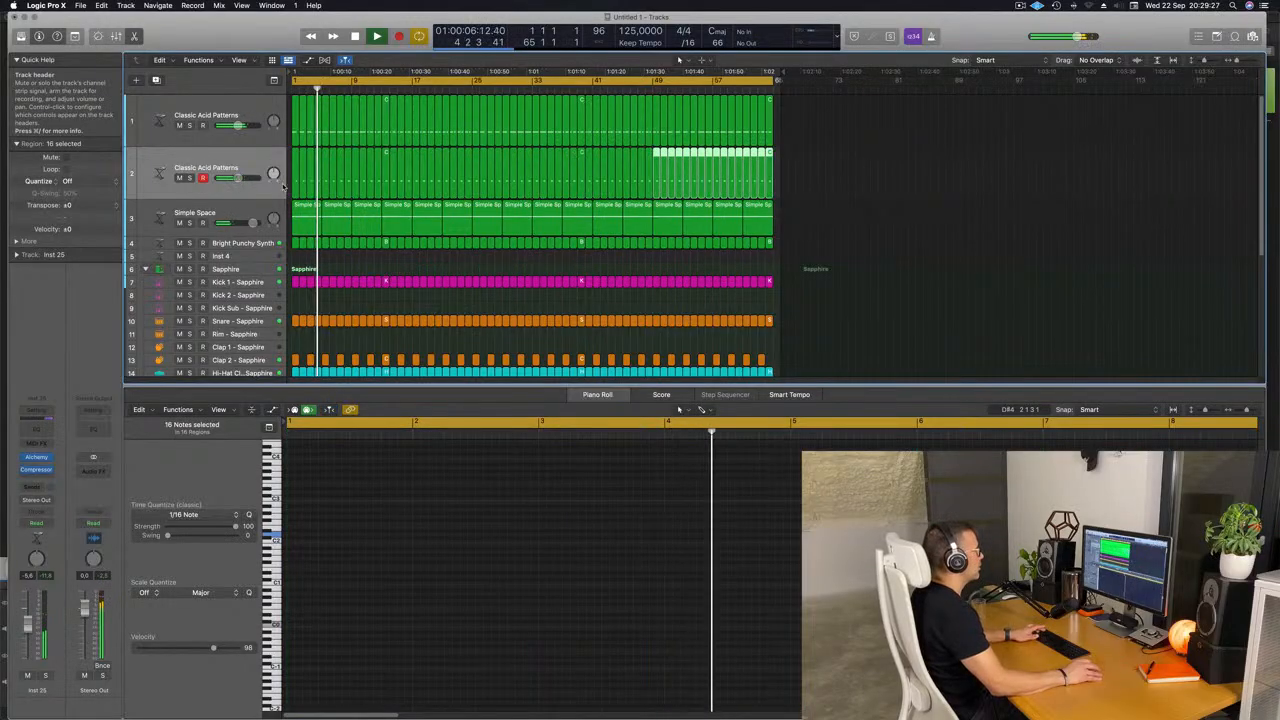
Play the second acid track from the start and set the arpeggiator pattern of its Alchemy instrument to 3.
key("Return")
left_click(250, 168)
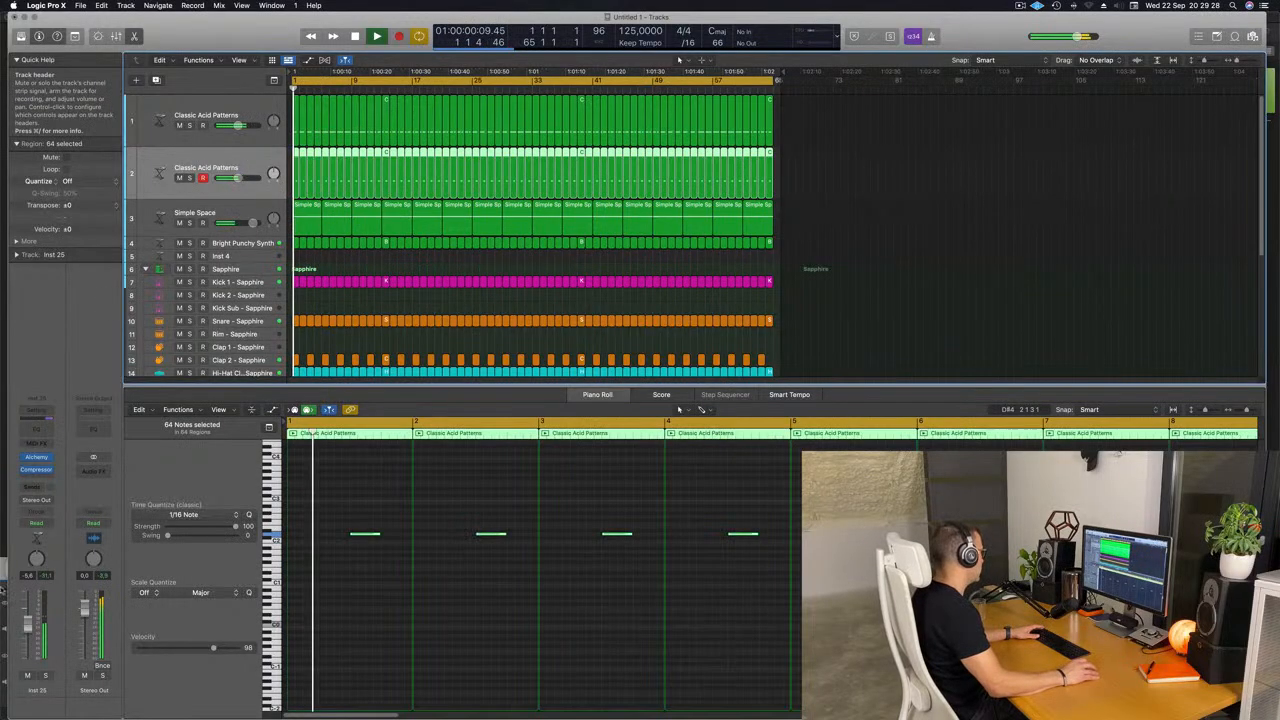
left_click(36, 458)
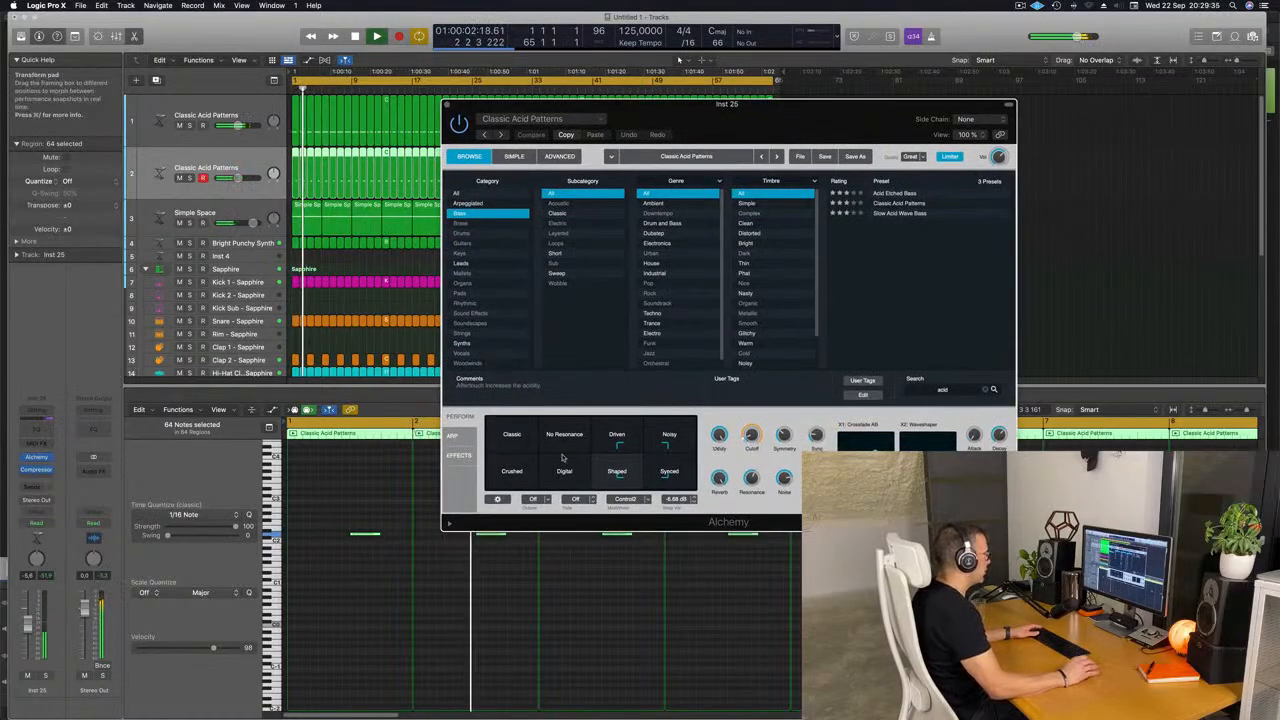
left_click(459, 437)
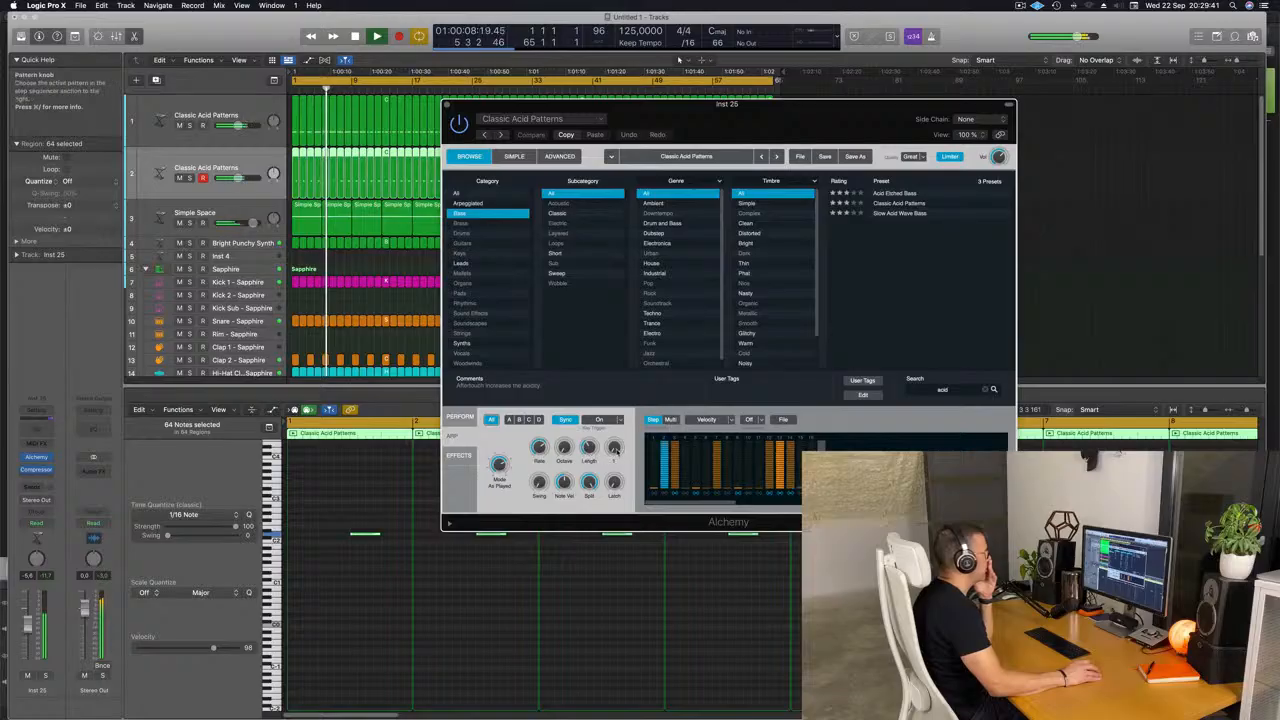
left_click_drag(614, 447, 616, 440)
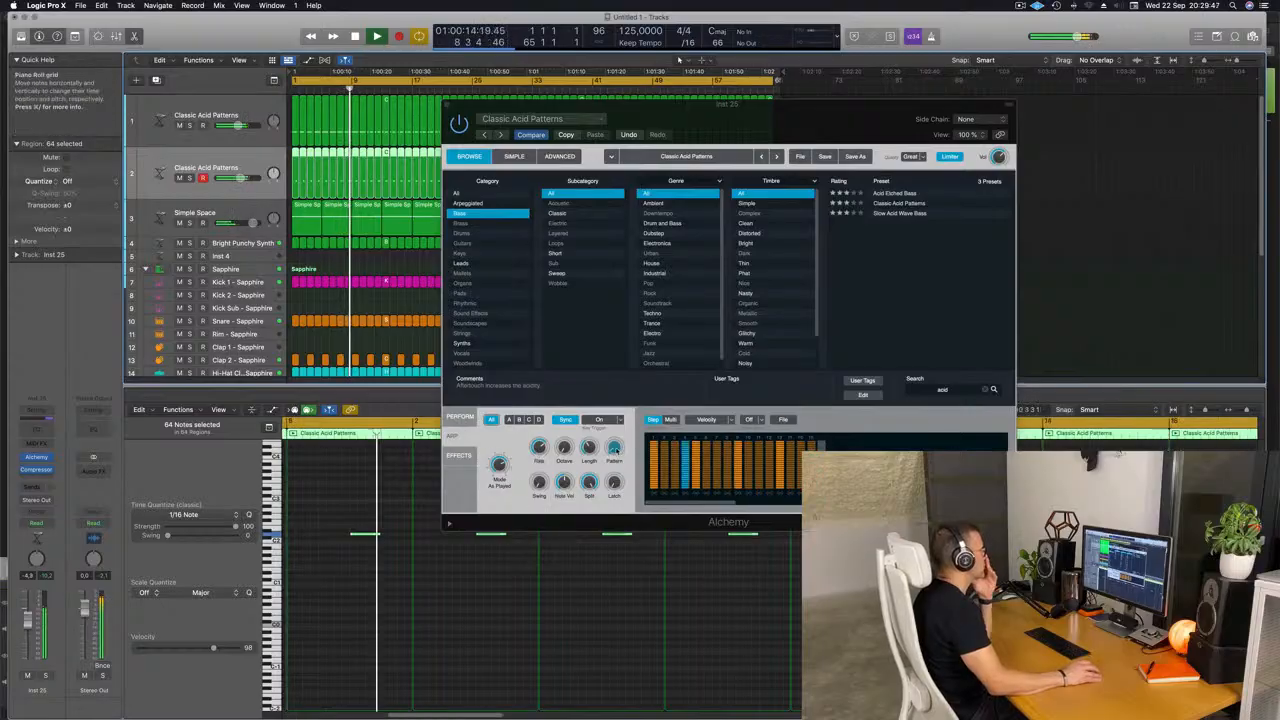
left_click(616, 450)
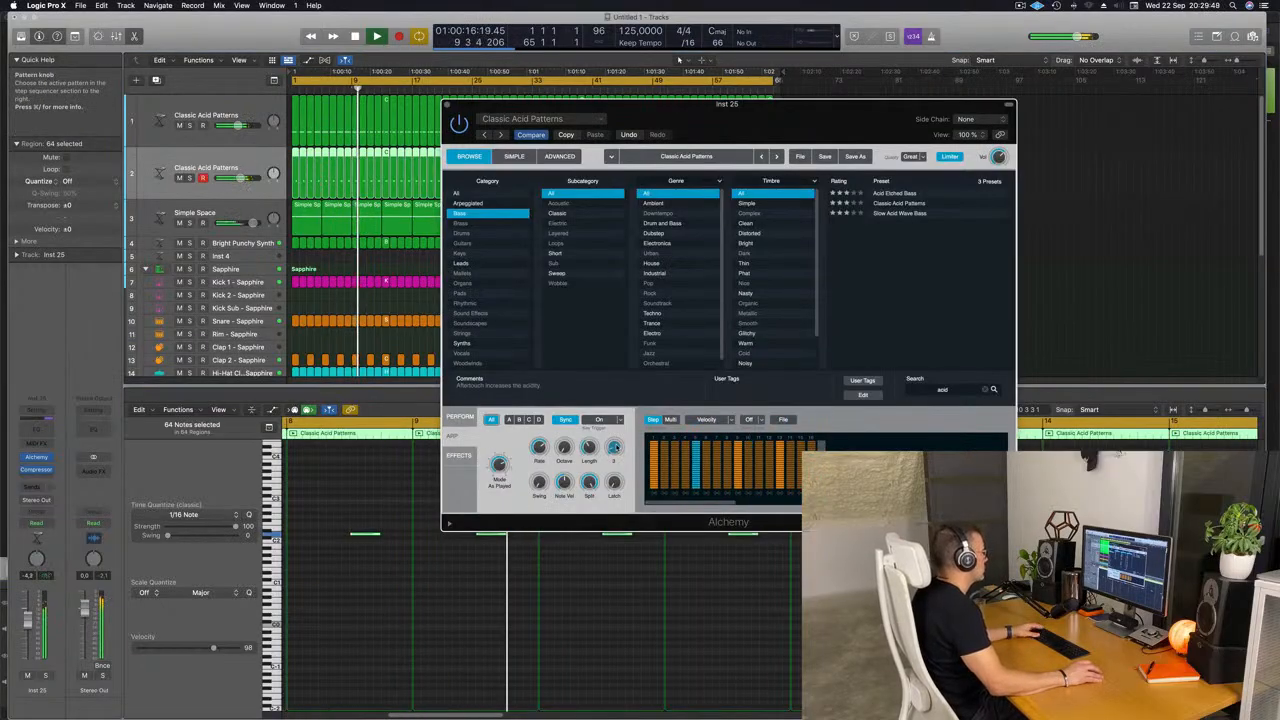
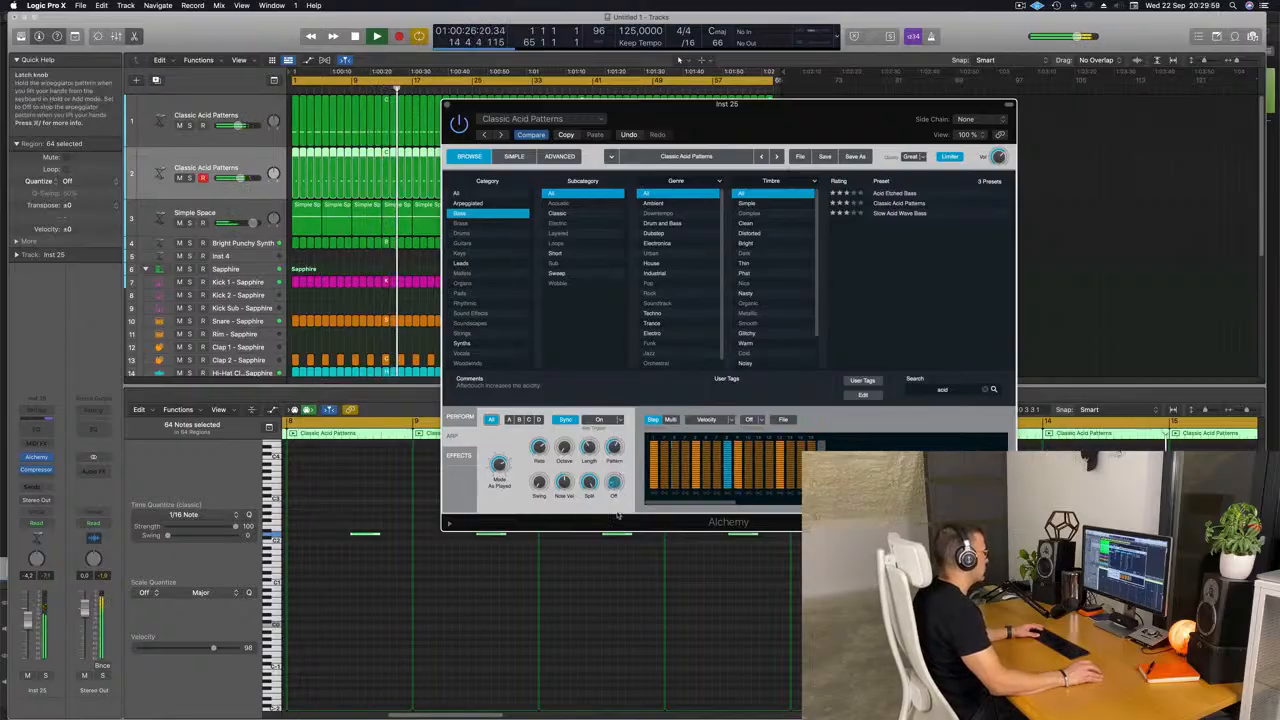
Raise the filter cutoff of the second acid track's Alchemy to about 37% and lower that track's volume.
left_click_drag(539, 491, 539, 487)
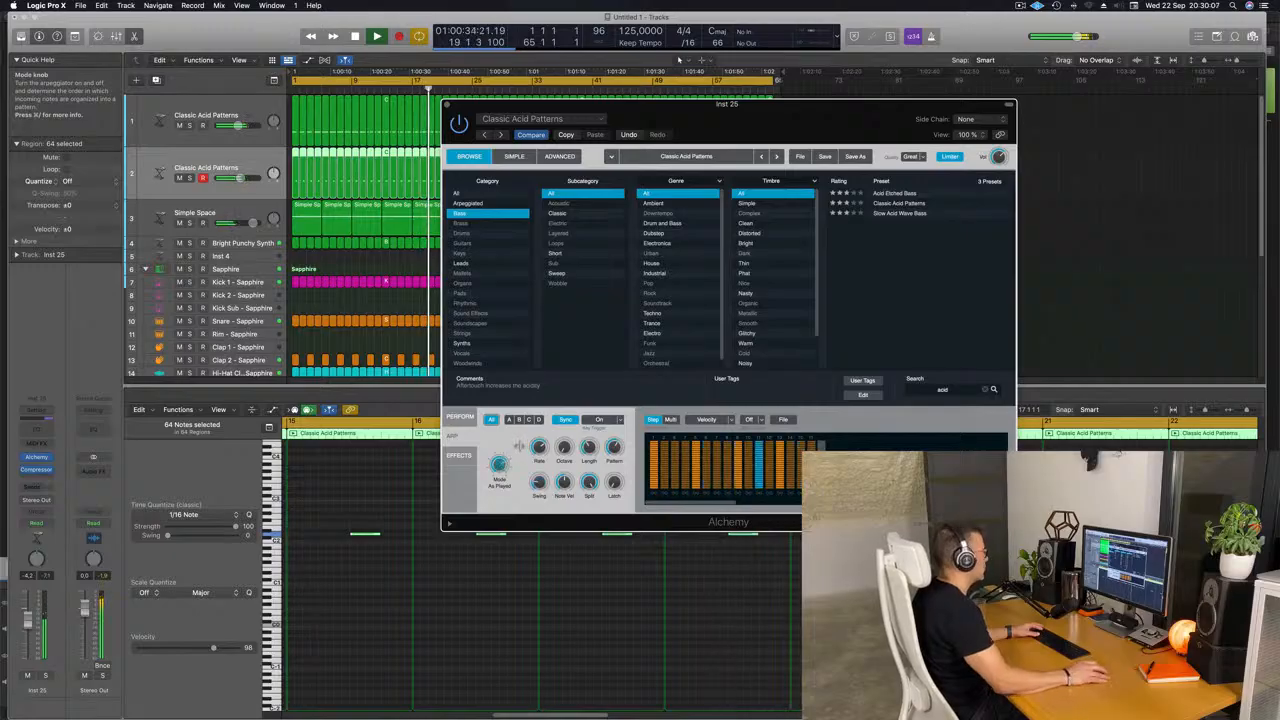
left_click_drag(864, 125, 911, 53)
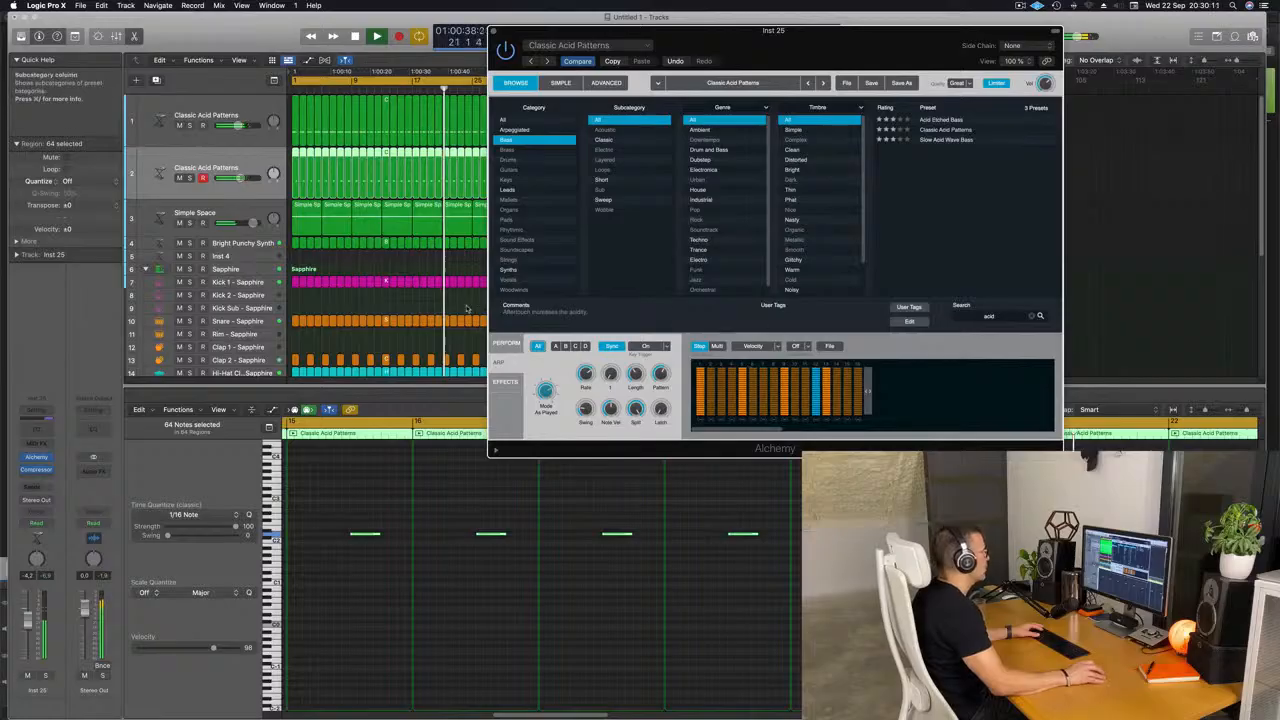
left_click(506, 343)
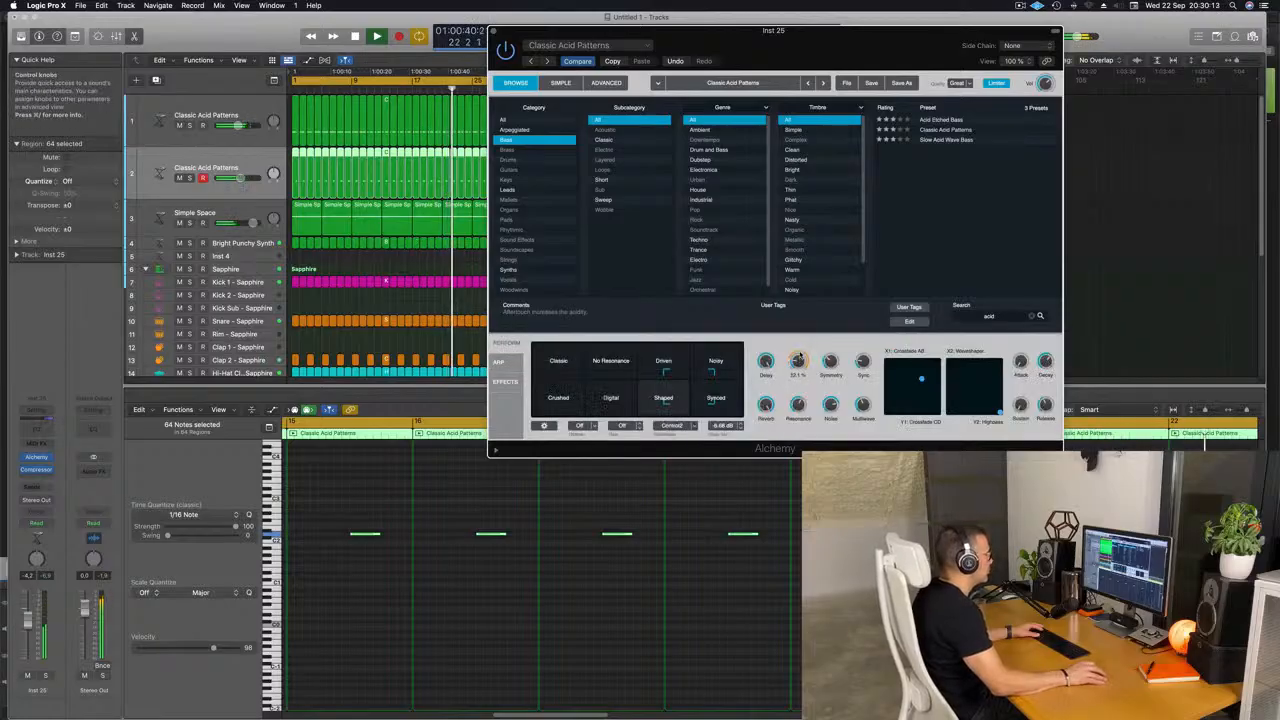
left_click_drag(797, 361, 797, 340)
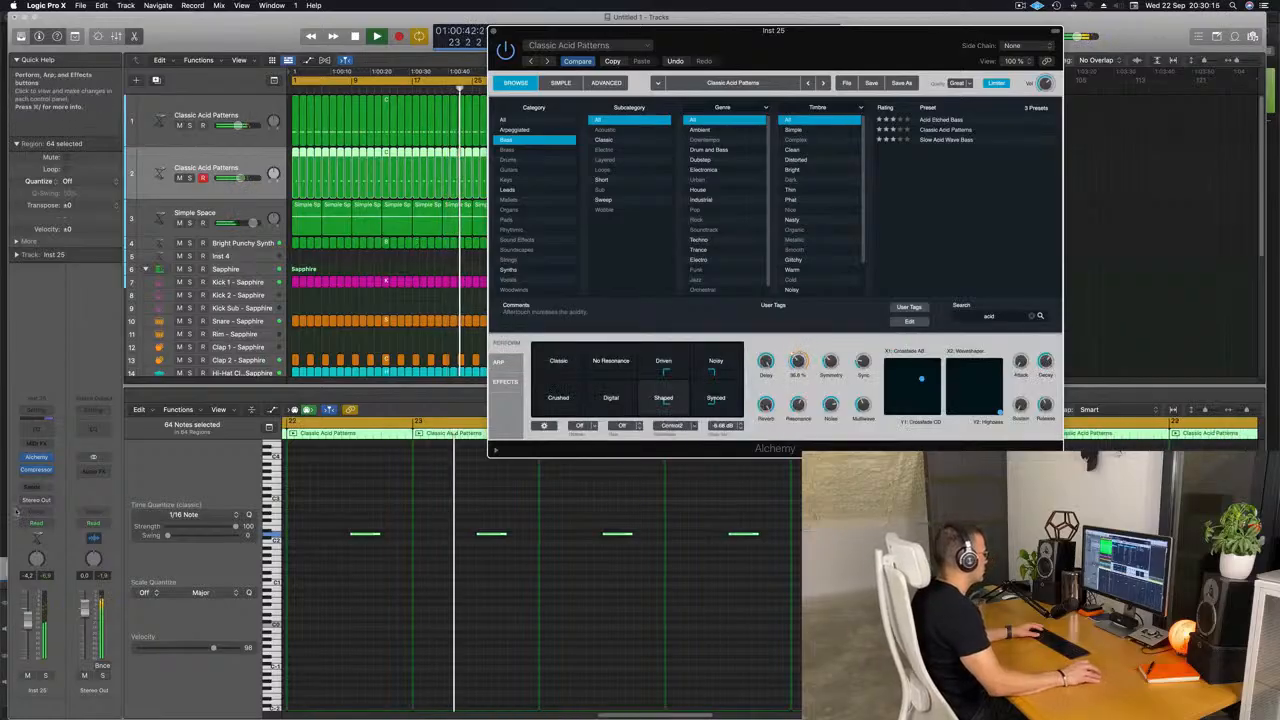
left_click_drag(28, 621, 28, 634)
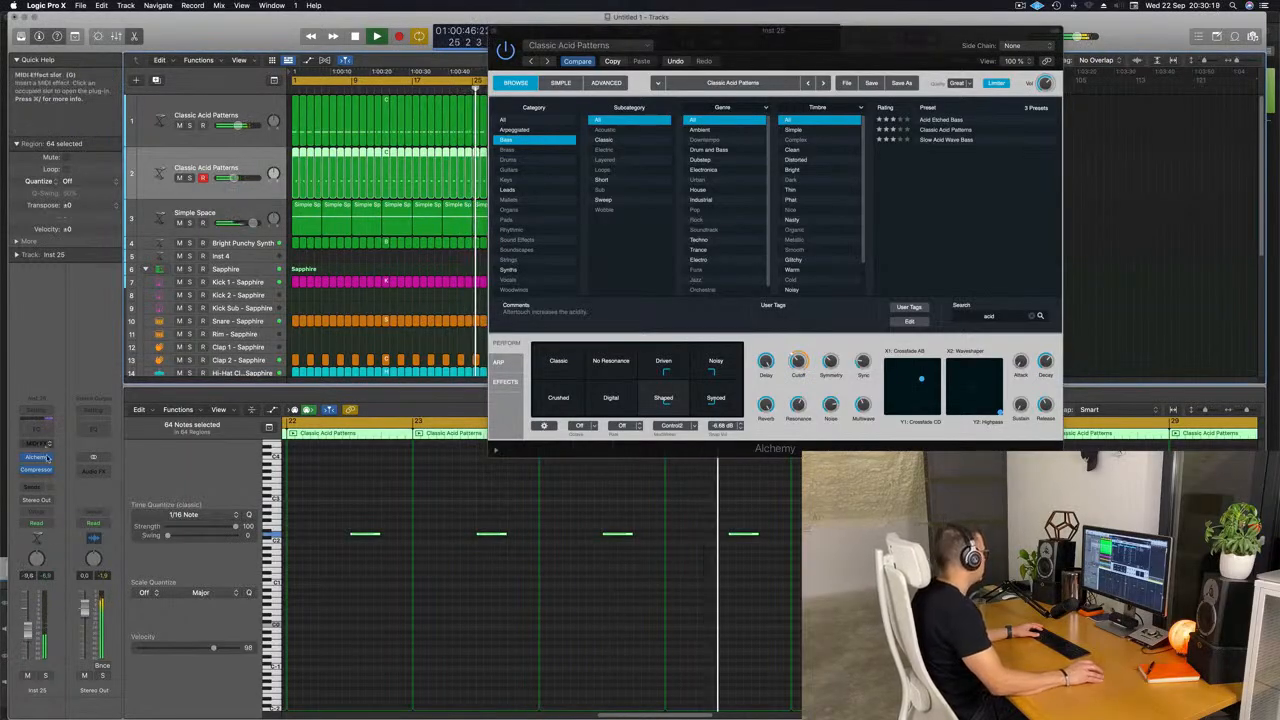
Send the second acid track to Bus 4 and insert a stereo SilverVerb on the resulting aux channel.
left_click(34, 487)
mouse_move(70, 501)
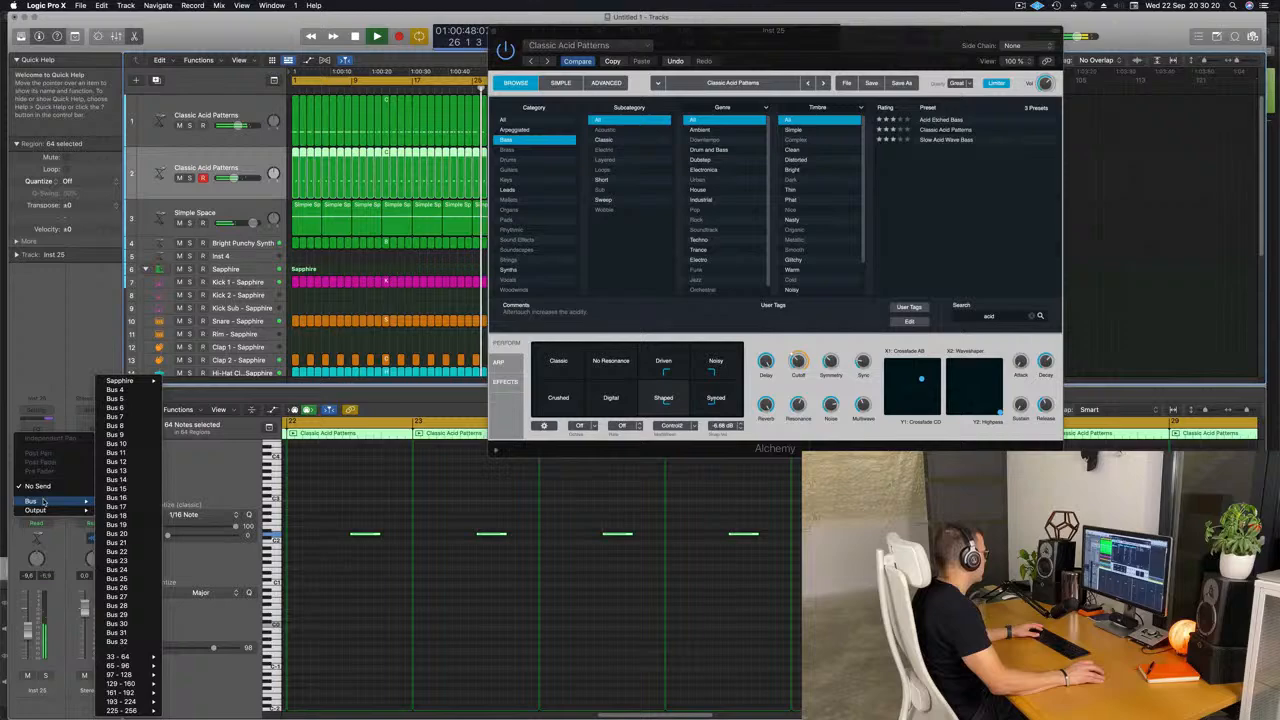
left_click(124, 391)
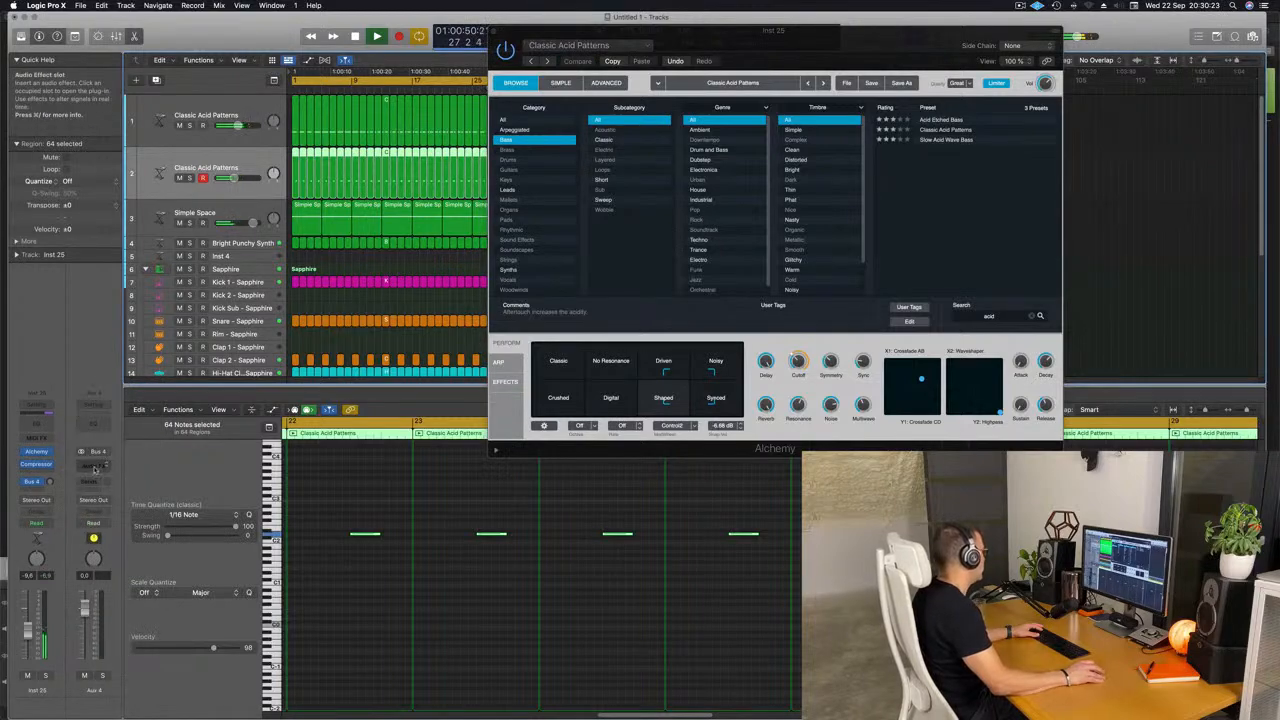
left_click(94, 463)
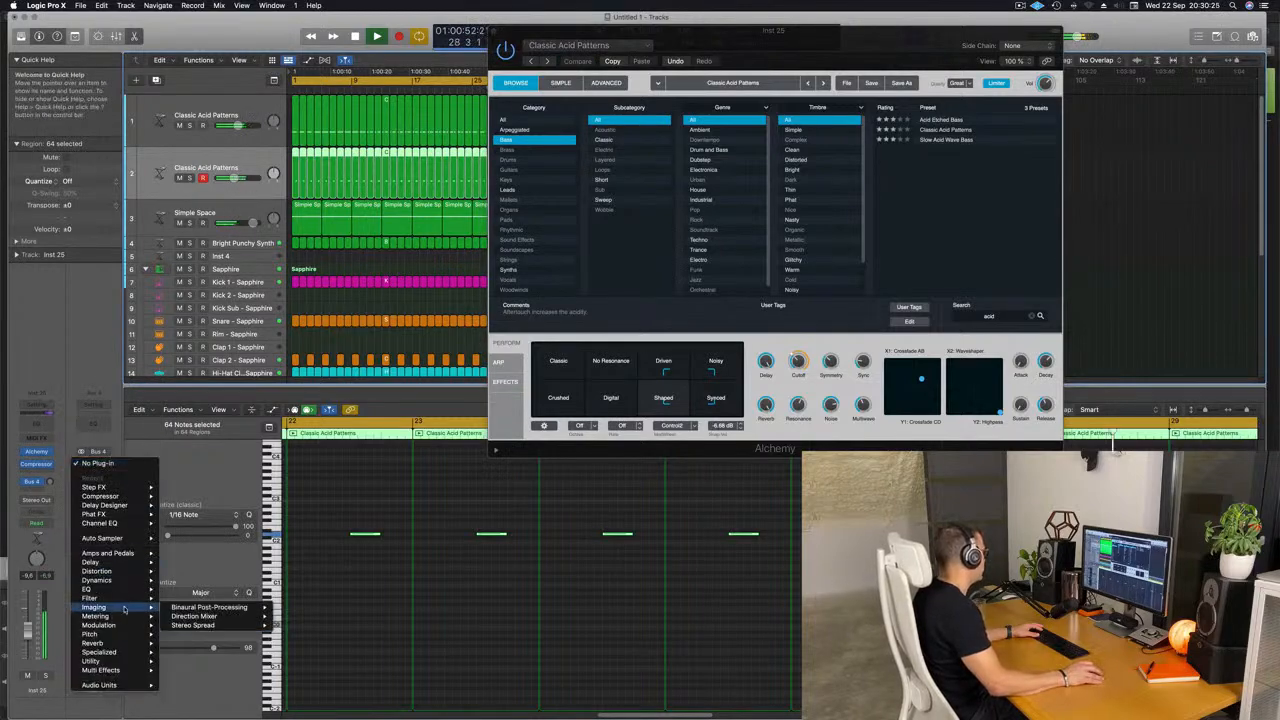
mouse_move(126, 645)
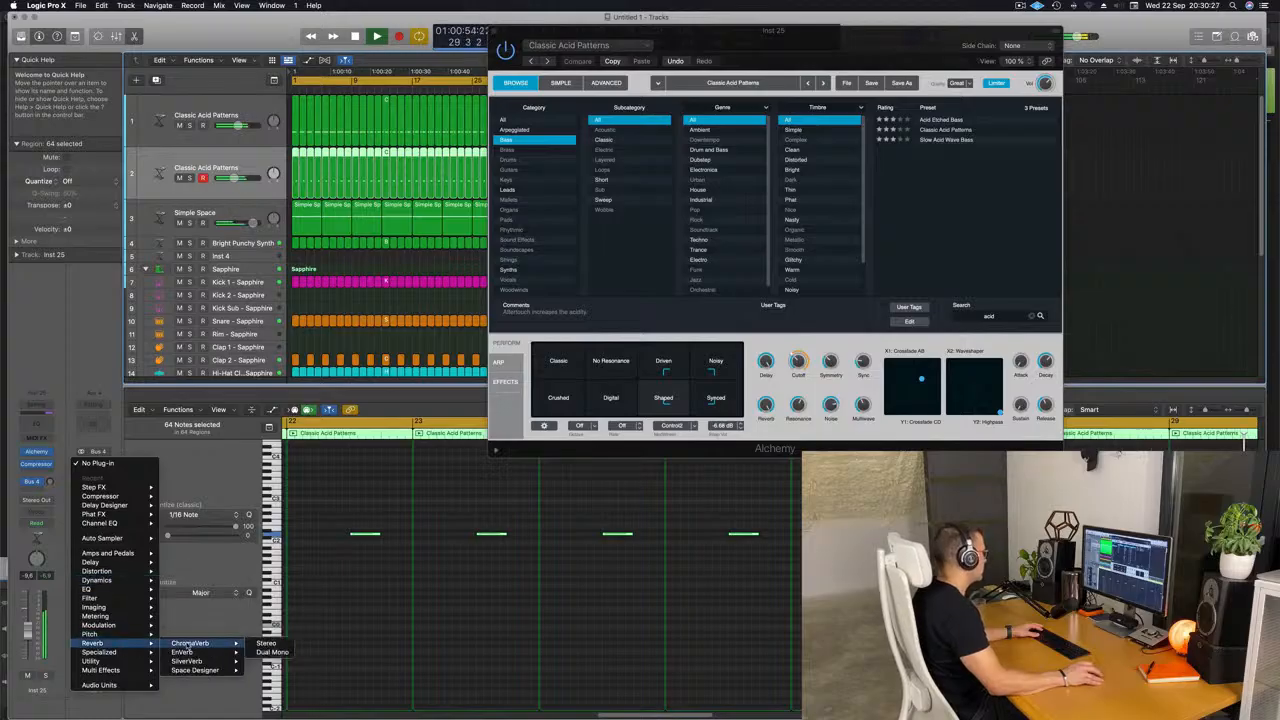
mouse_move(203, 661)
left_click(267, 661)
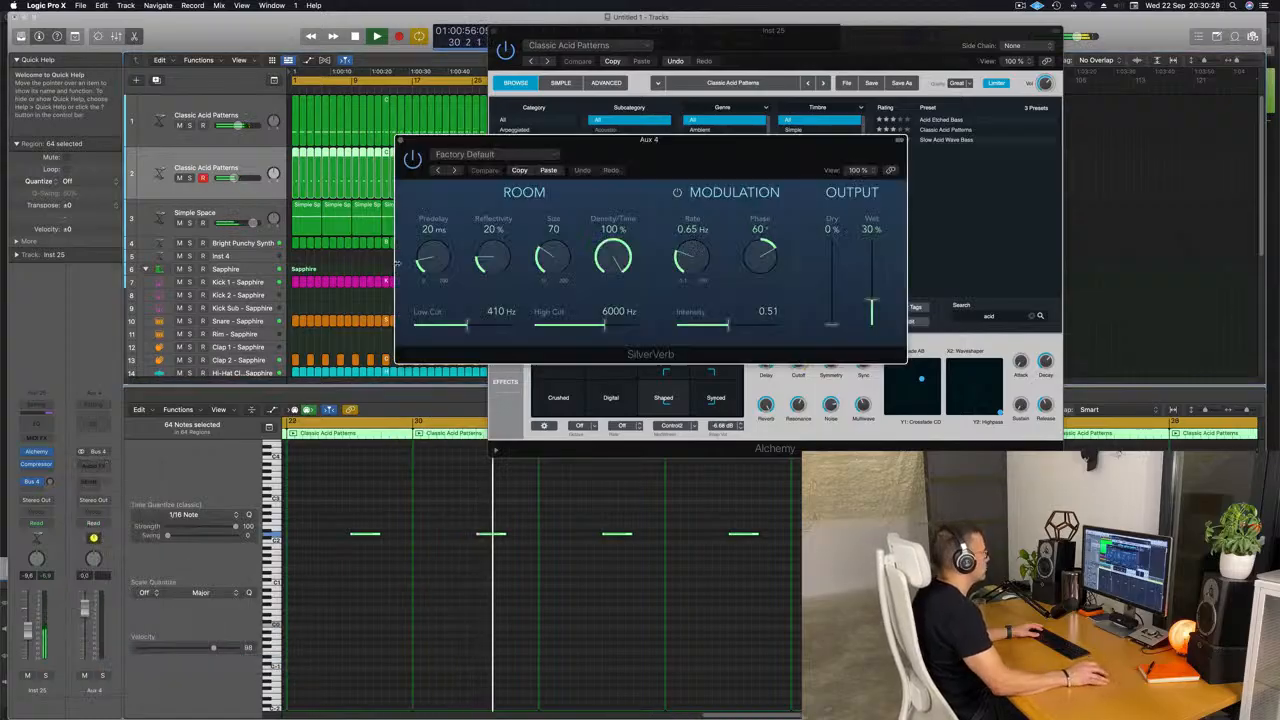
Load the grandiose setting in SilverVerb and set its wet output to 100%.
left_click(524, 153)
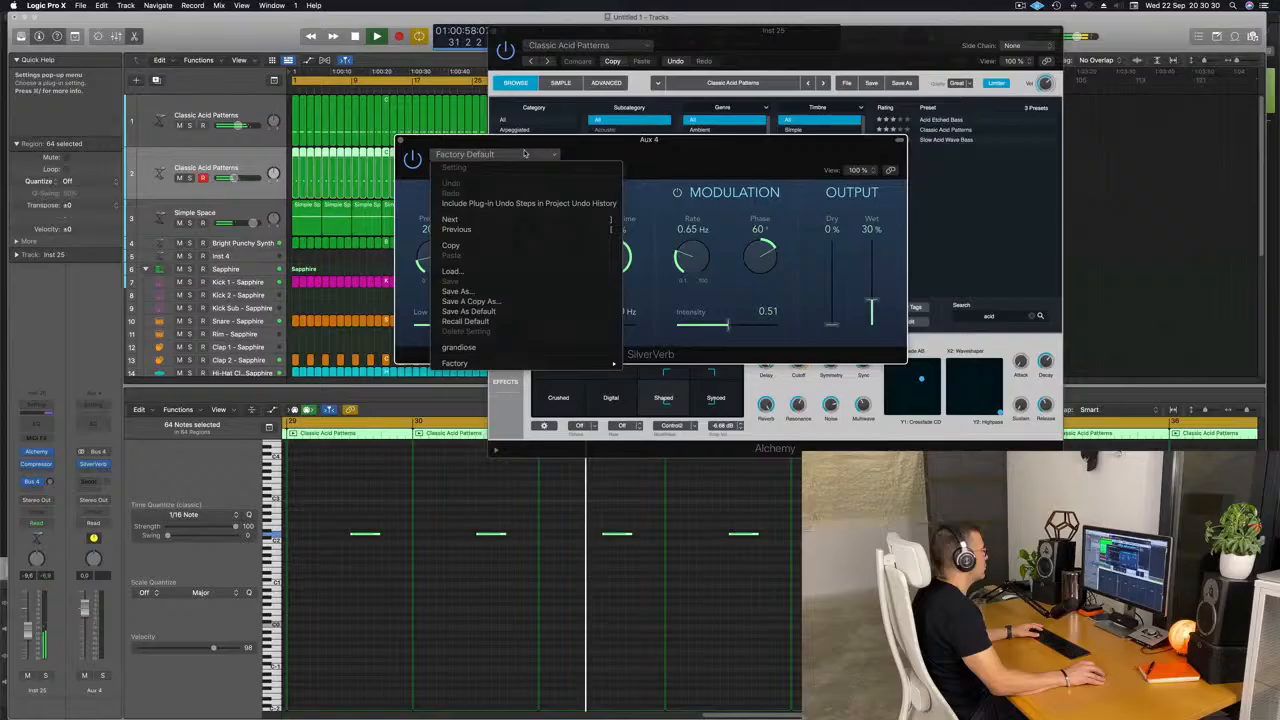
left_click(459, 347)
left_click_drag(872, 214, 872, 207)
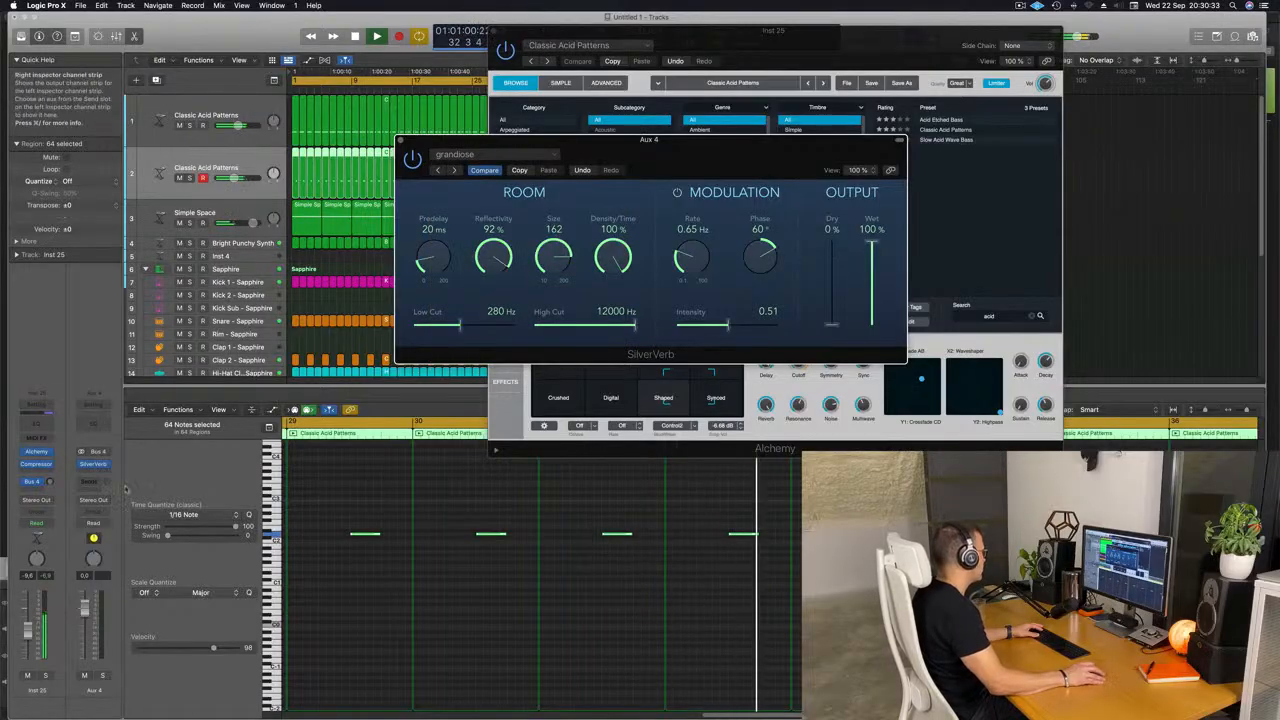
Close the reverb window and set the second acid track's Bus 4 send level to about -10 dB.
left_click_drag(48, 484, 47, 482)
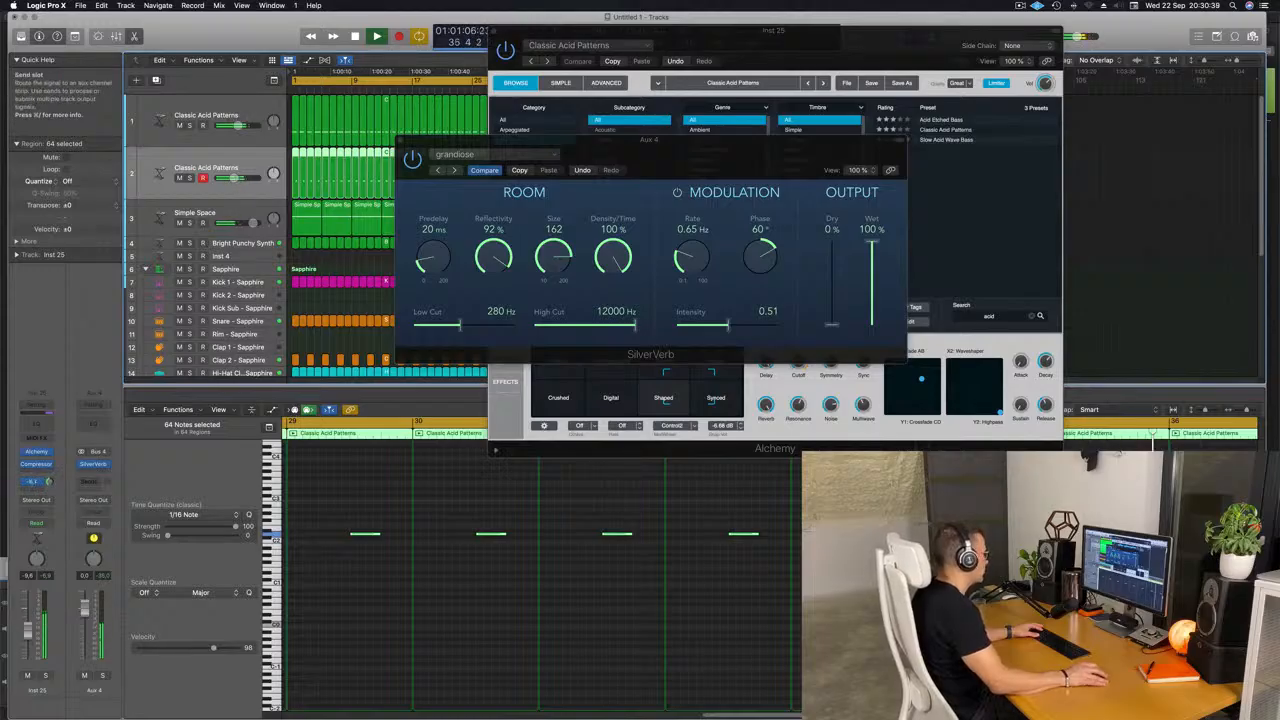
left_click(401, 140)
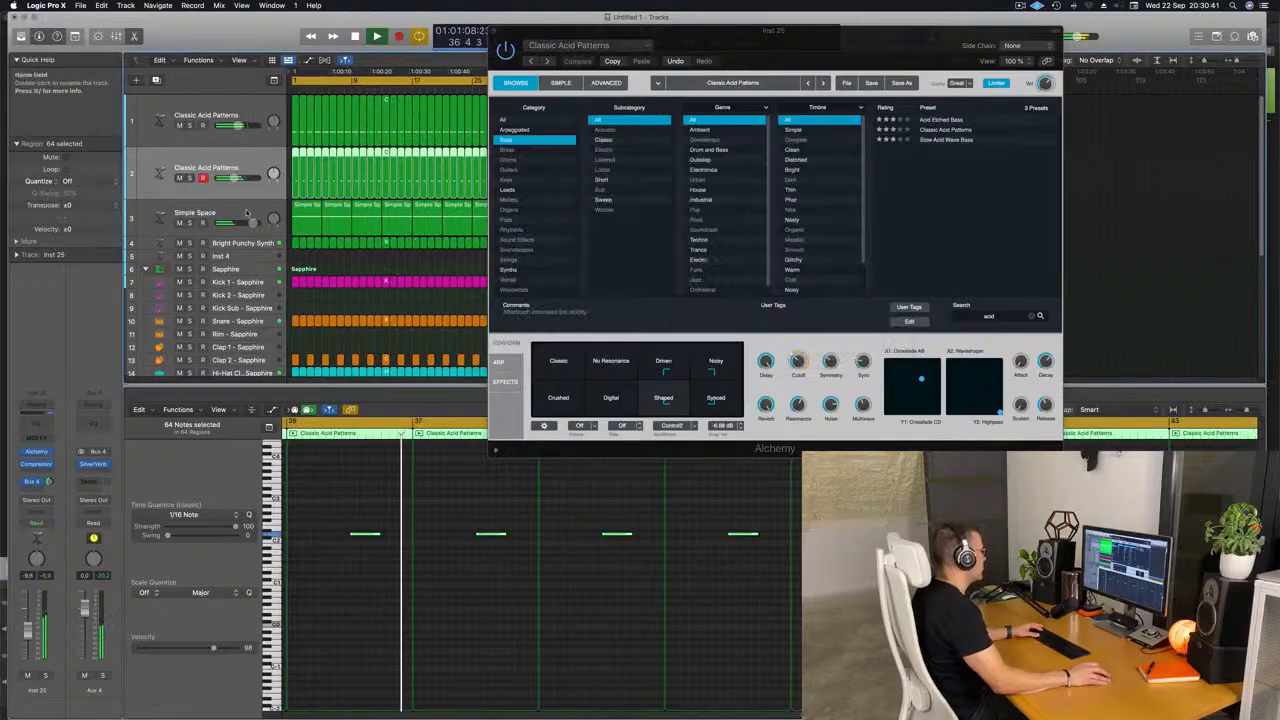
left_click_drag(549, 62, 829, 102)
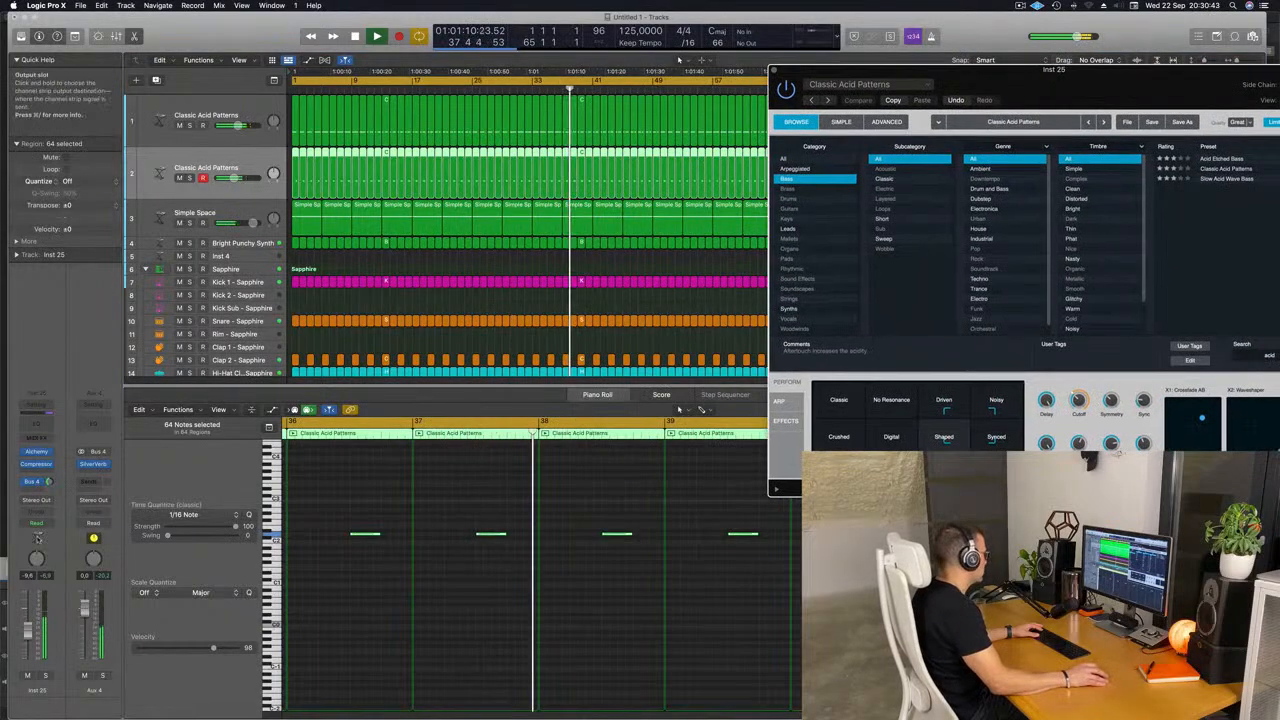
left_click(49, 482)
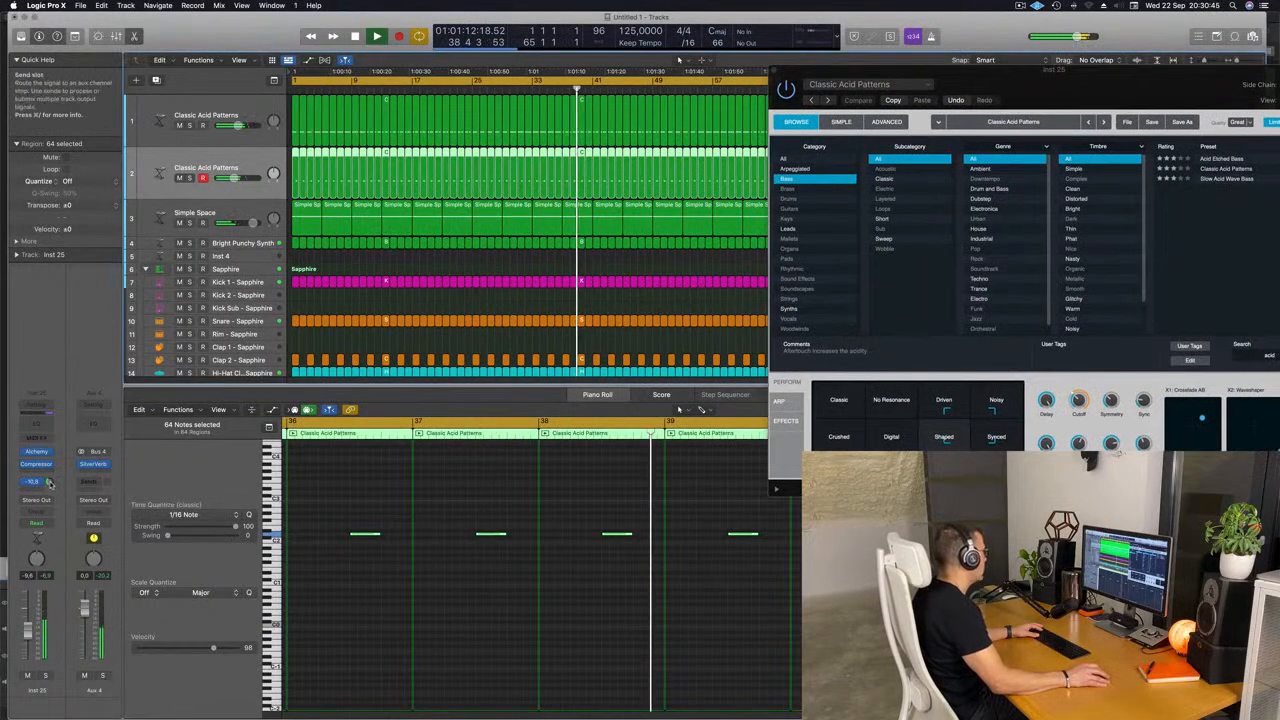
Insert a stereo Compressor after SilverVerb on Aux 4 and set its side chain source to Inst 5.
left_click(101, 474)
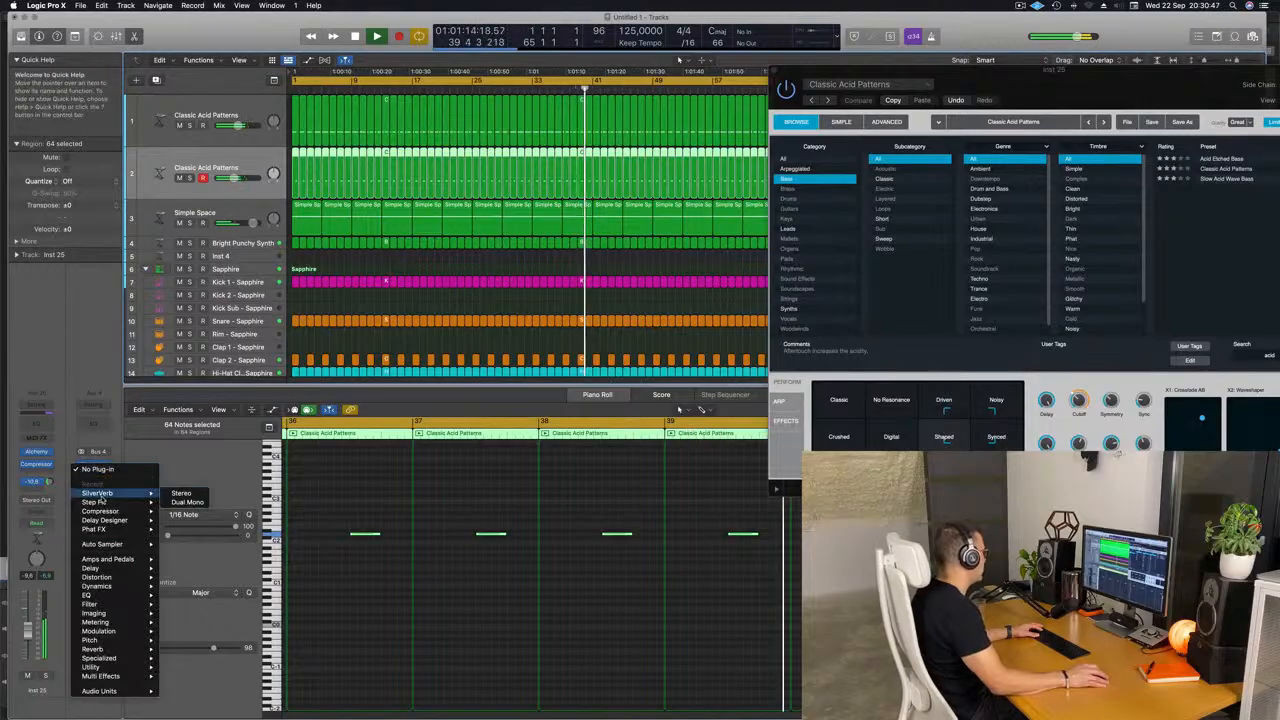
mouse_move(133, 518)
left_click(181, 511)
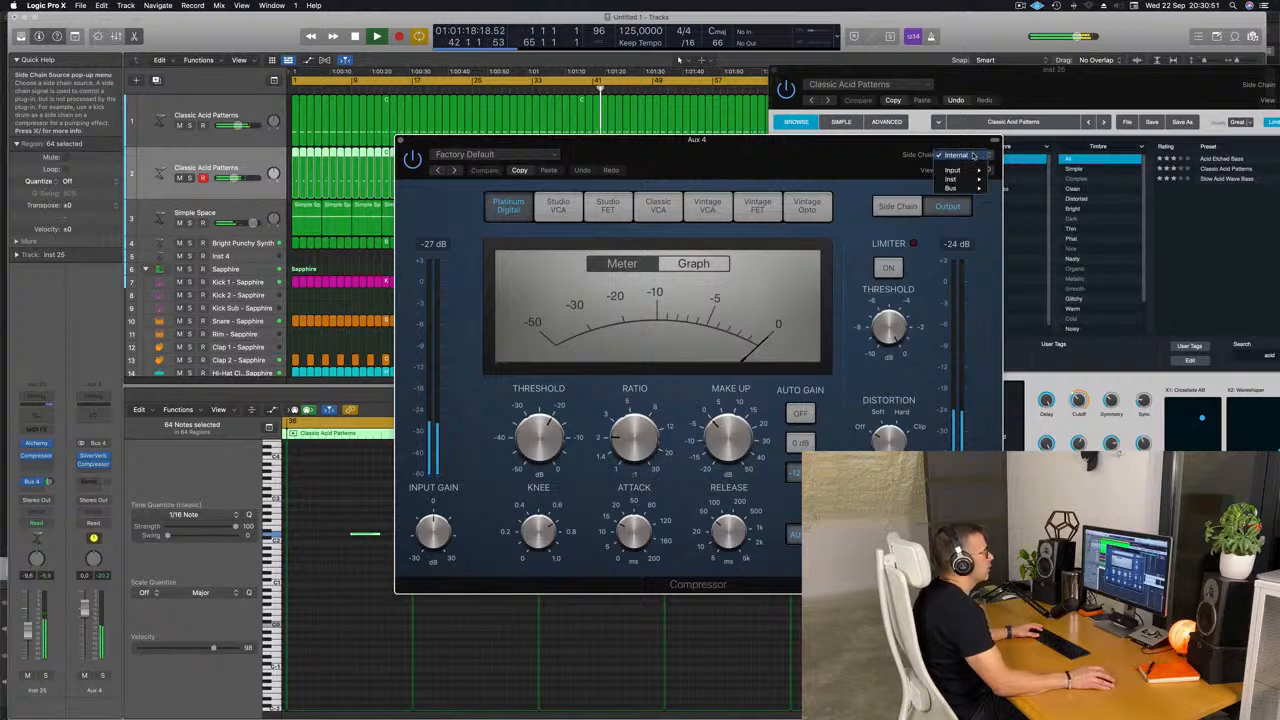
mouse_move(971, 178)
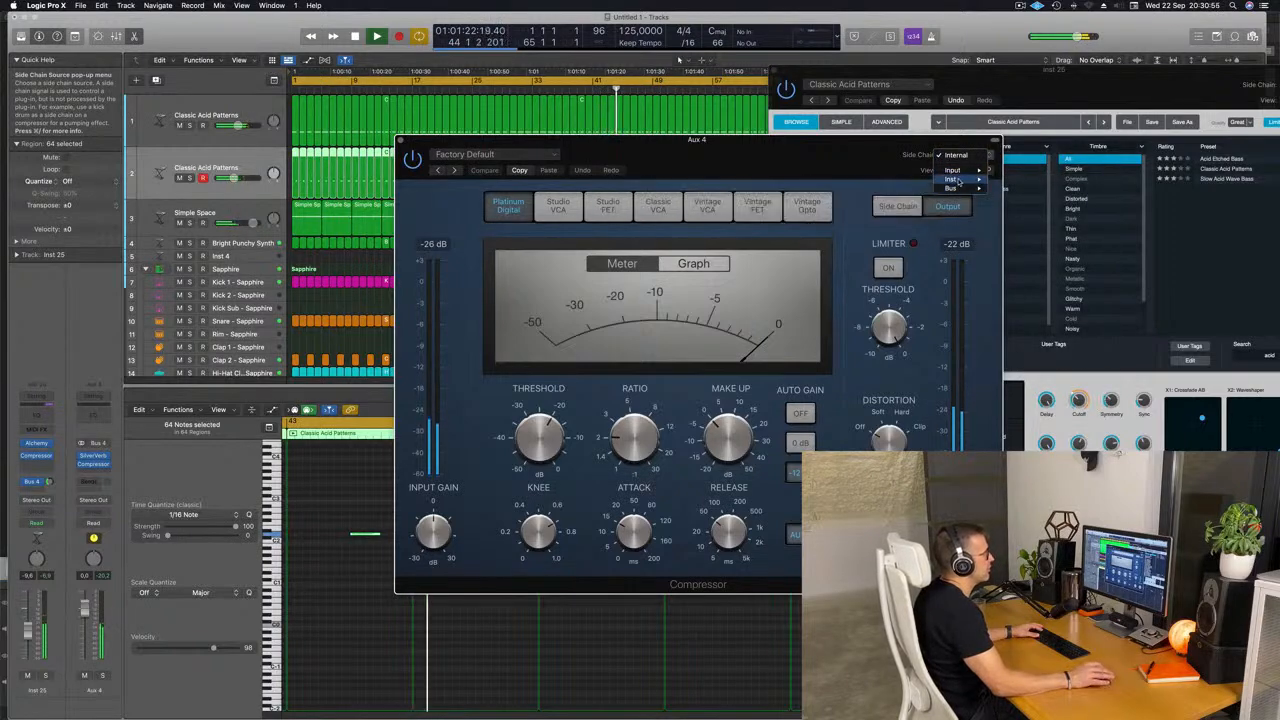
left_click(1045, 218)
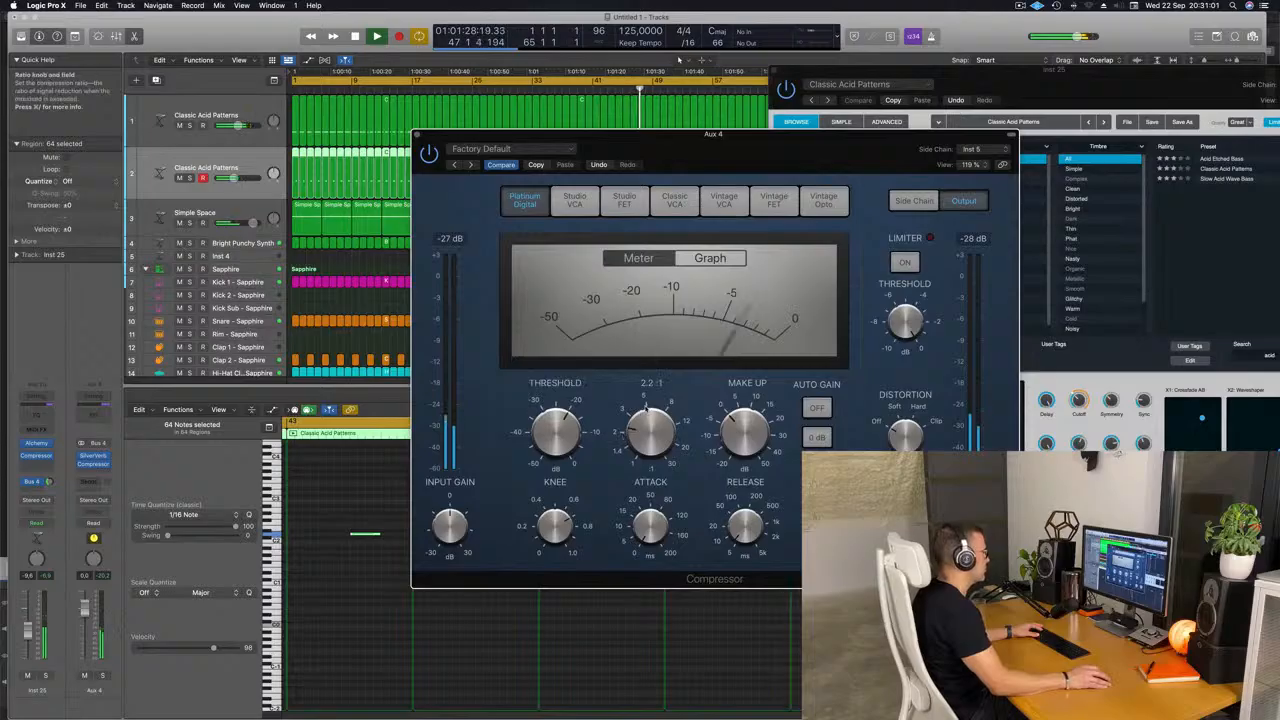
Raise the ratio of the compressor on Aux 4, restart playback and close the plug-in window.
left_click_drag(645, 408, 651, 384)
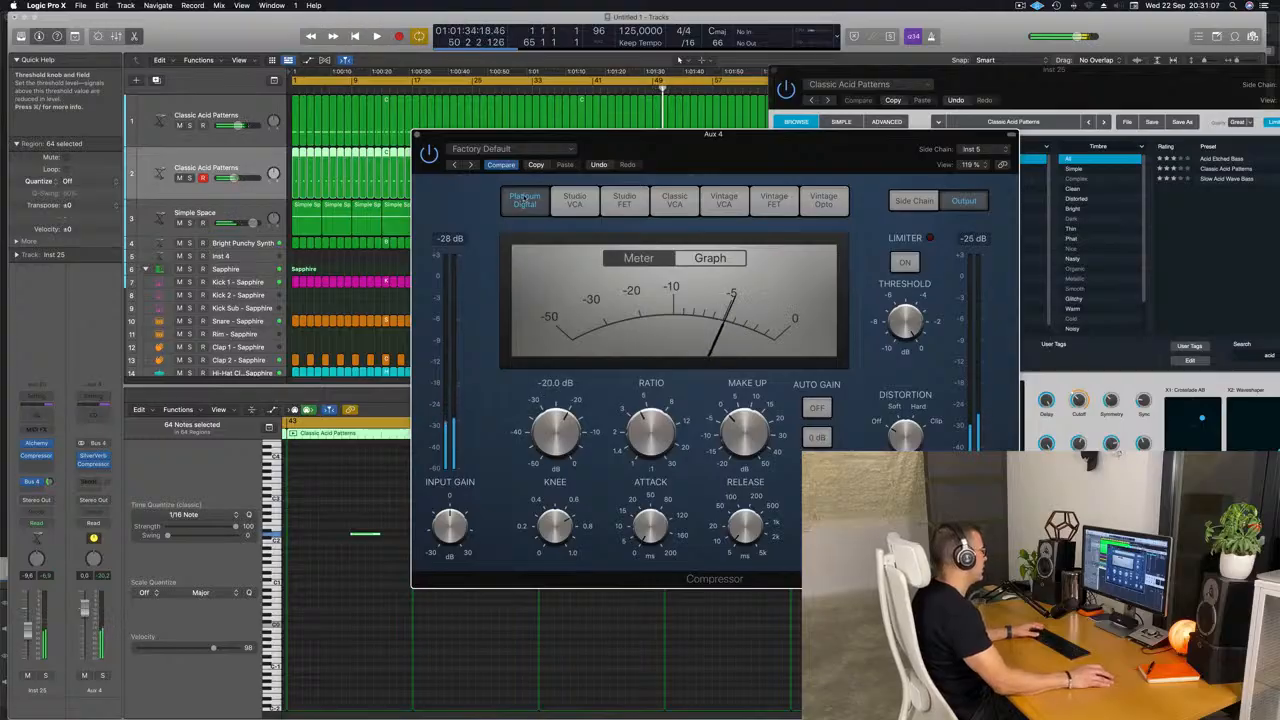
key("space")
left_click(417, 134)
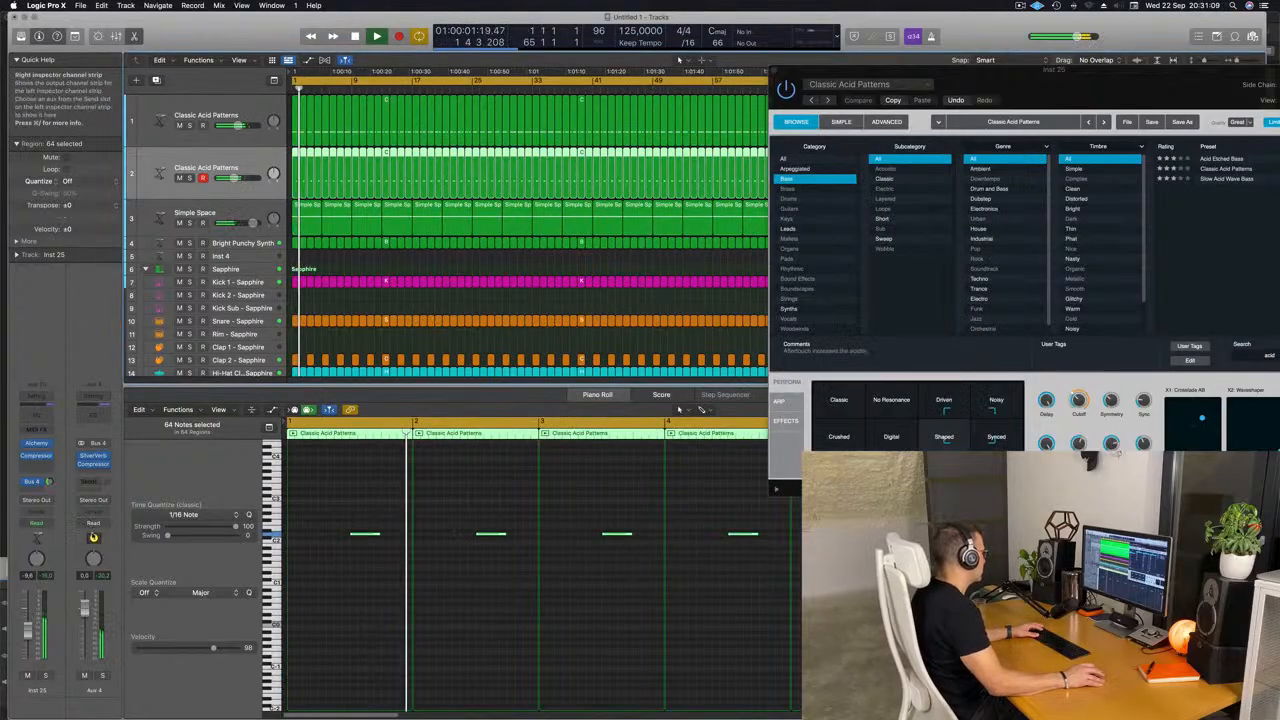
Solo Aux 4 briefly to hear the side-chained reverb, unsolo it and raise the second acid track's Bus 4 send.
left_click(101, 676)
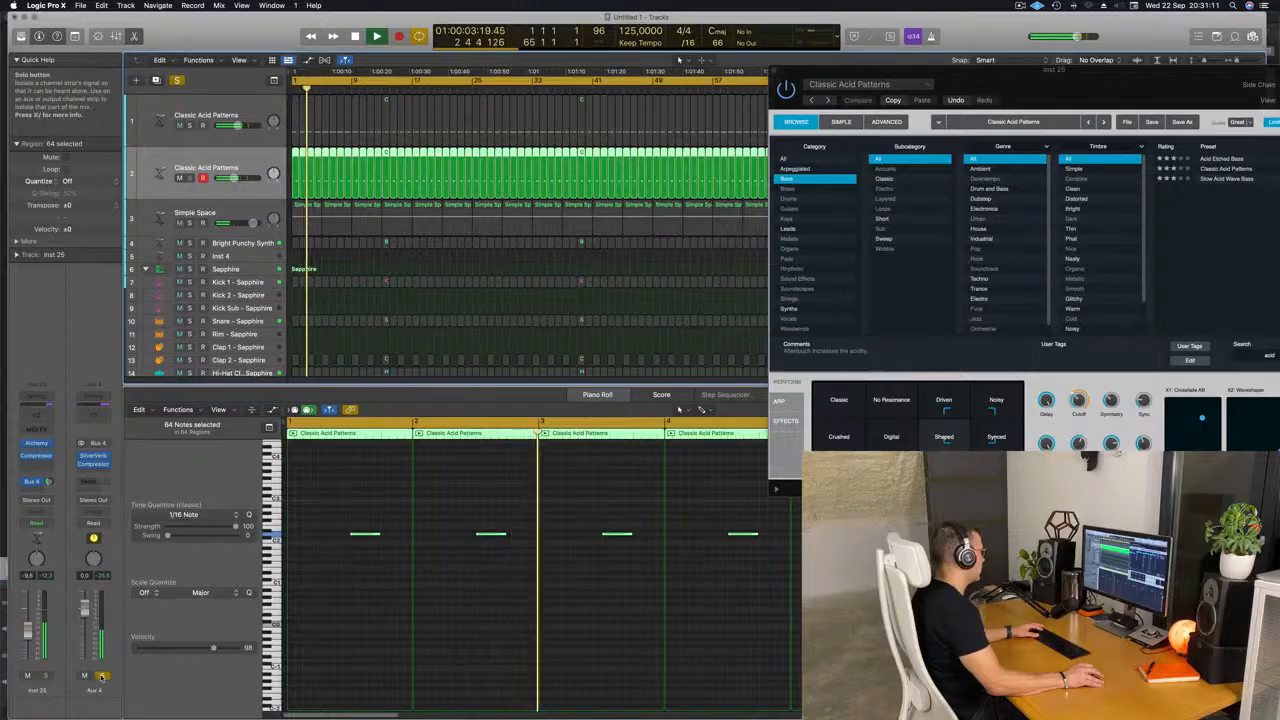
left_click(101, 676)
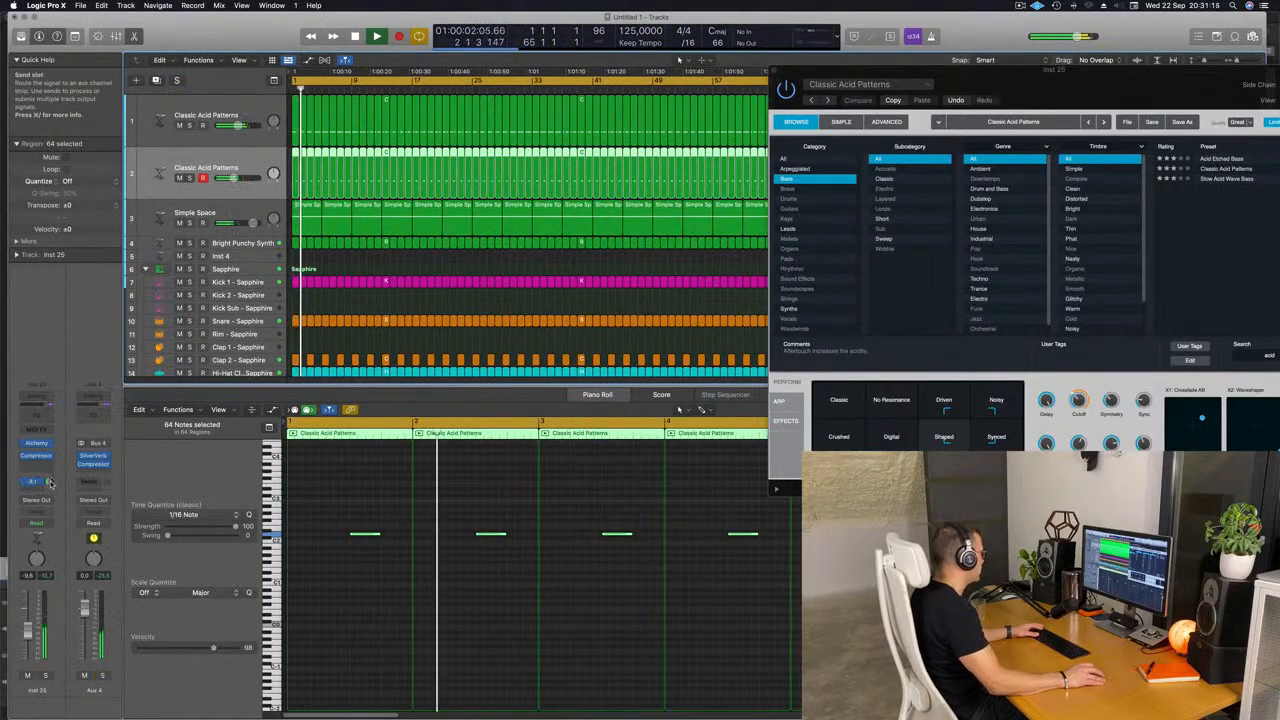
left_click_drag(50, 482, 50, 479)
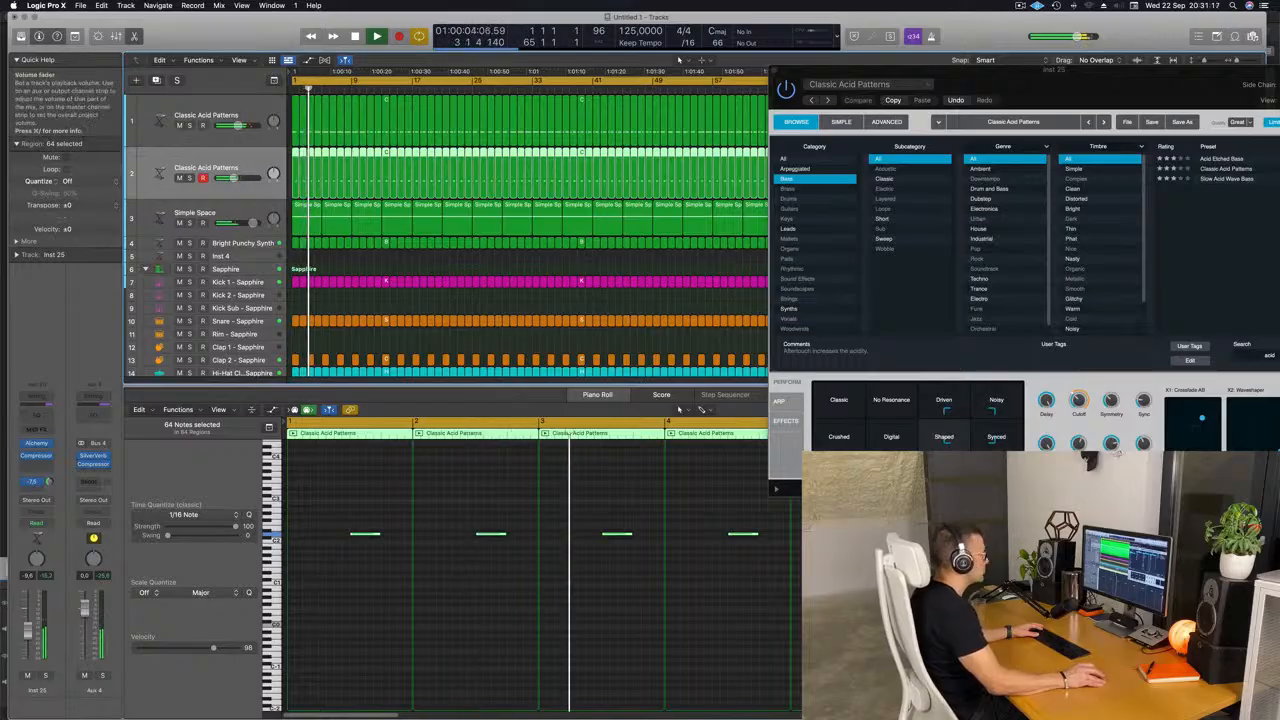
Audition the transform pad snapshots in the second acid track's Alchemy and place the pad frame between Driven and Shaped.
left_click_drag(1087, 81, 756, 84)
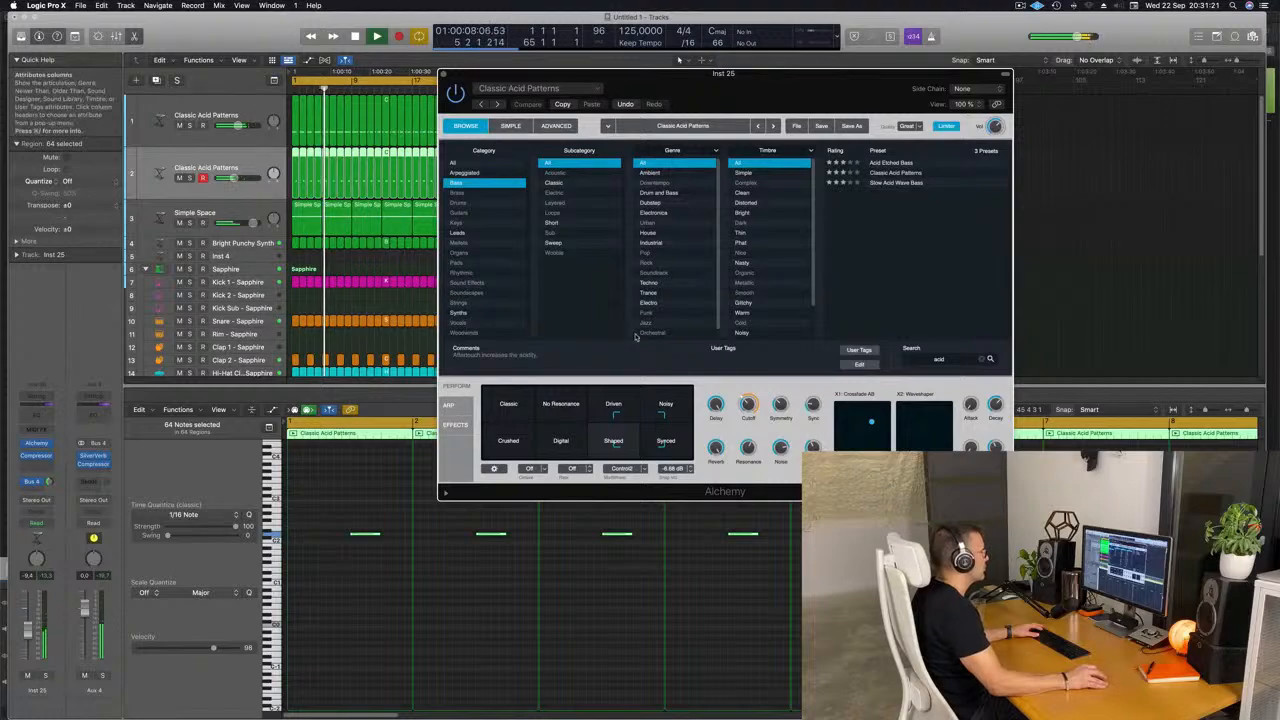
left_click(507, 409)
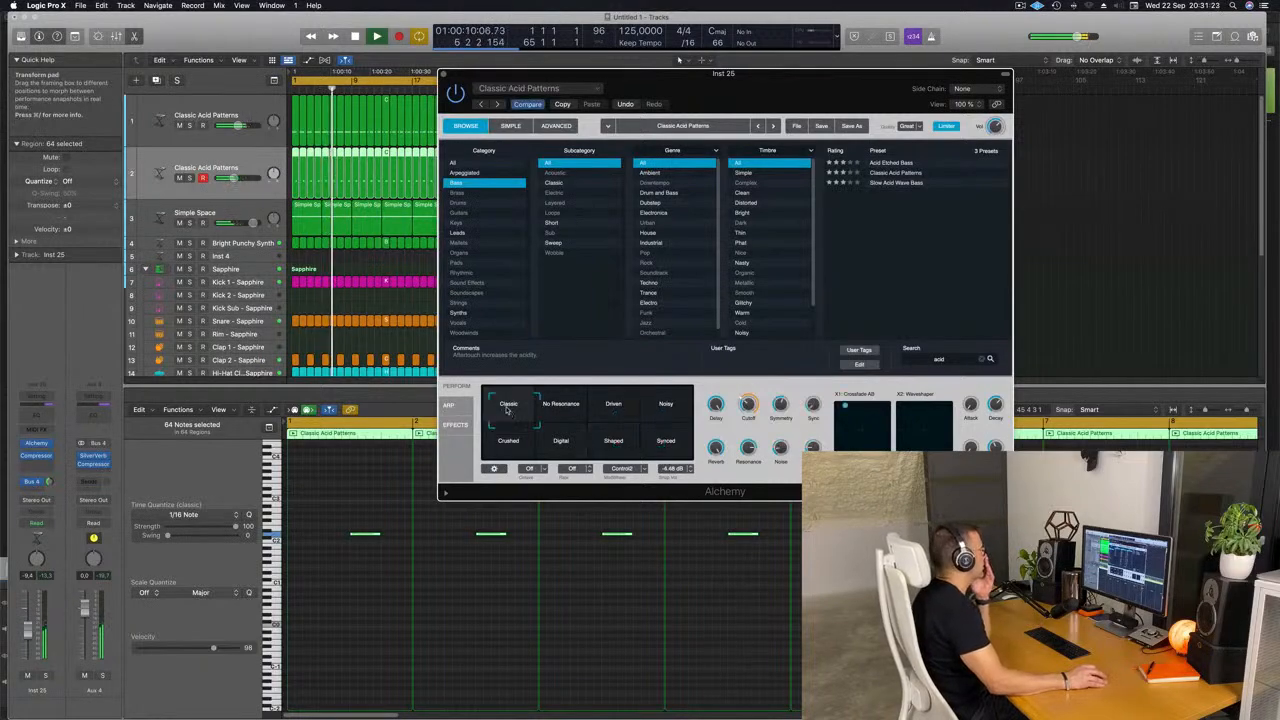
left_click(503, 450)
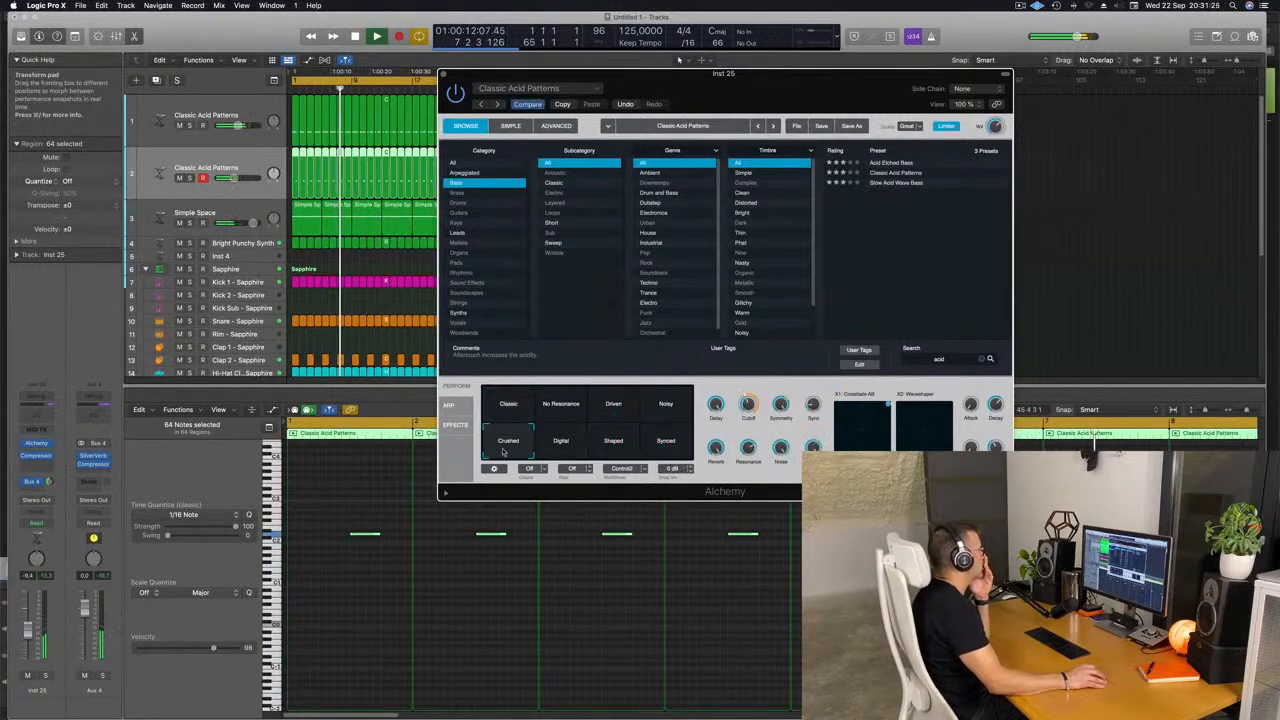
left_click(563, 452)
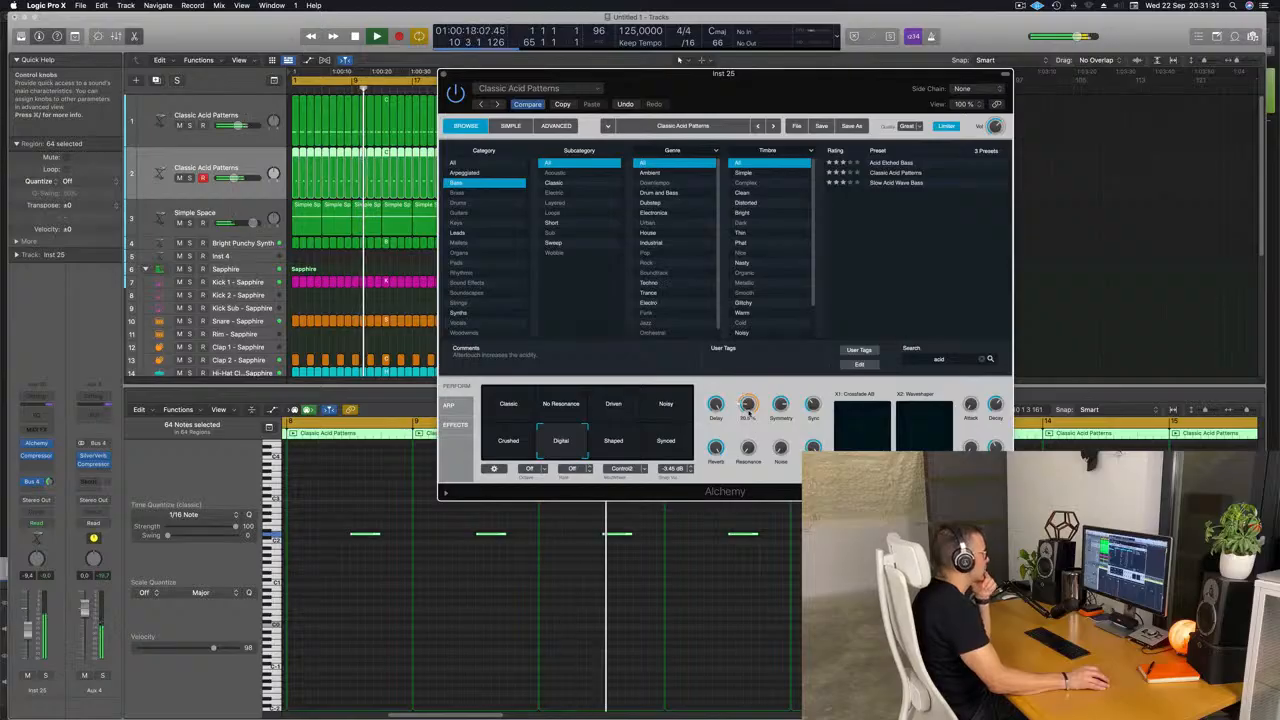
left_click(613, 440)
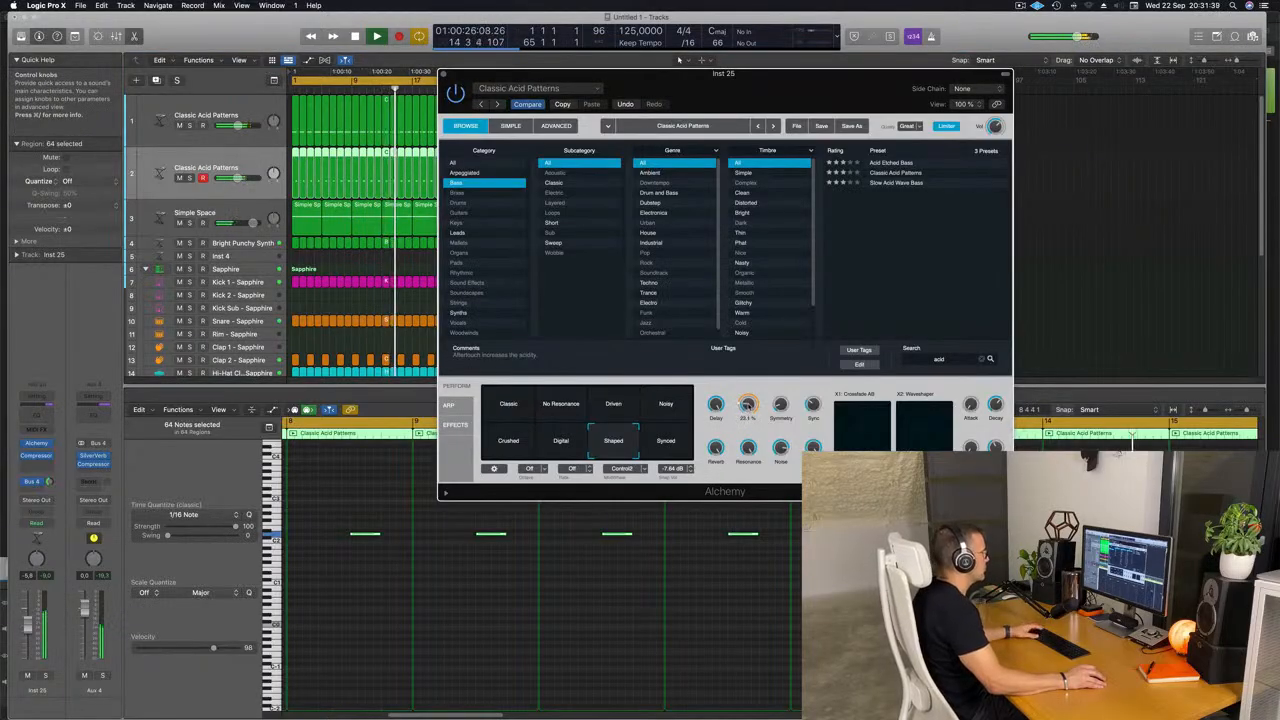
left_click(681, 447)
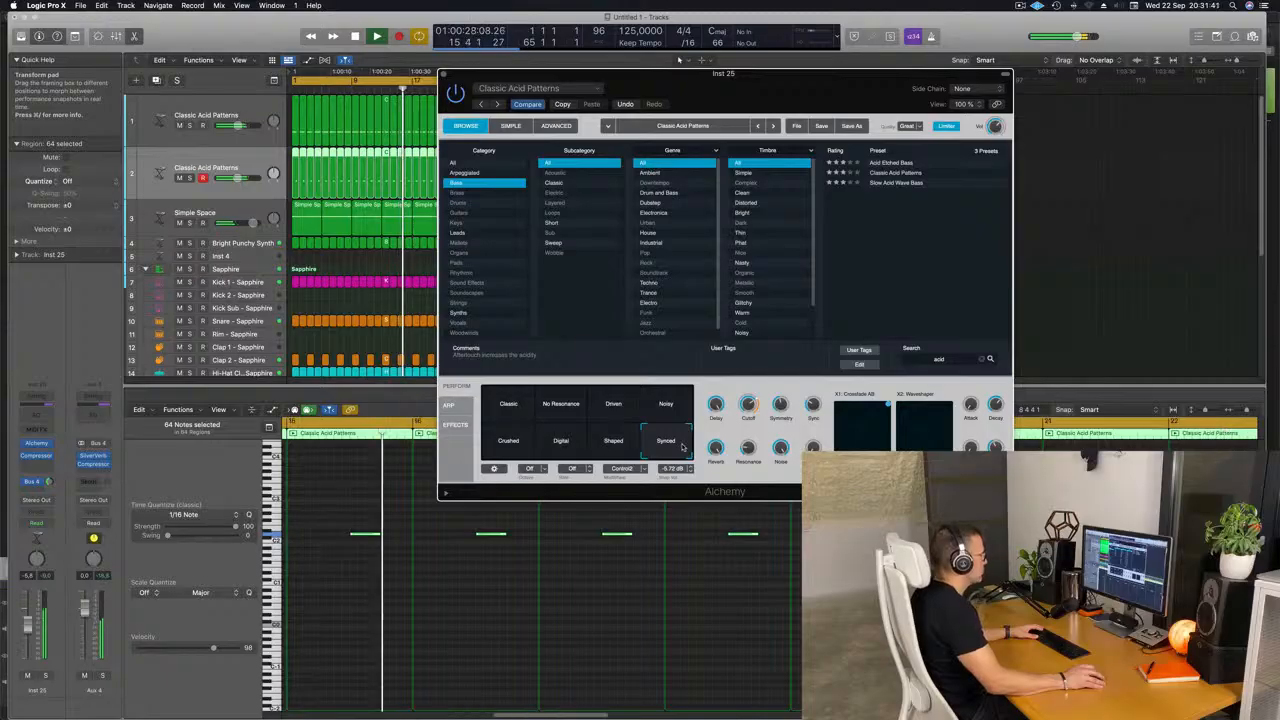
left_click(672, 406)
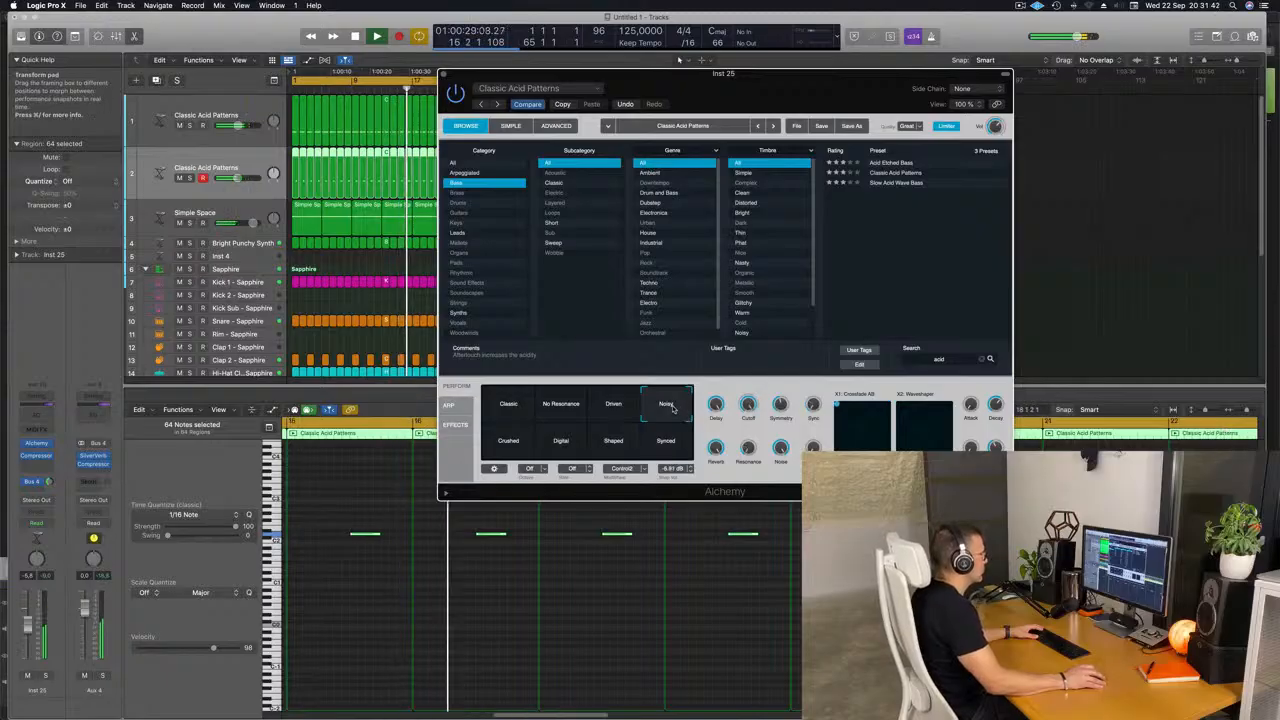
left_click(614, 405)
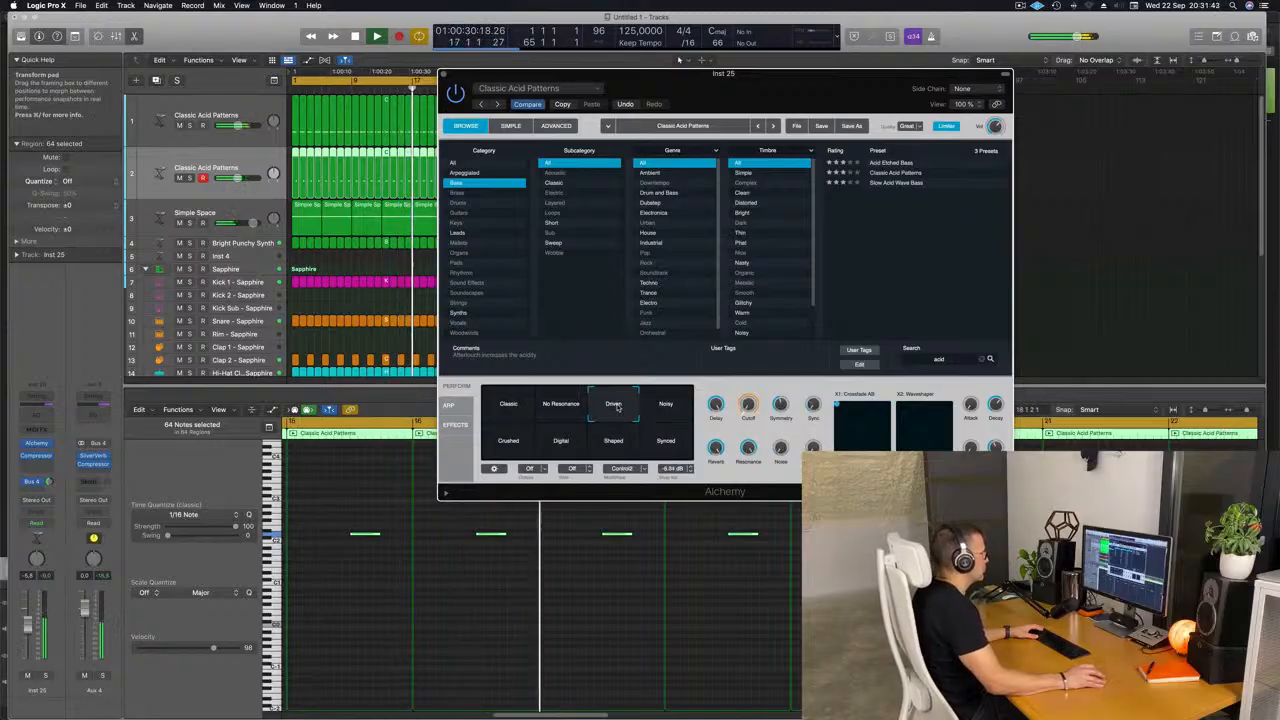
left_click(564, 403)
left_click(630, 407)
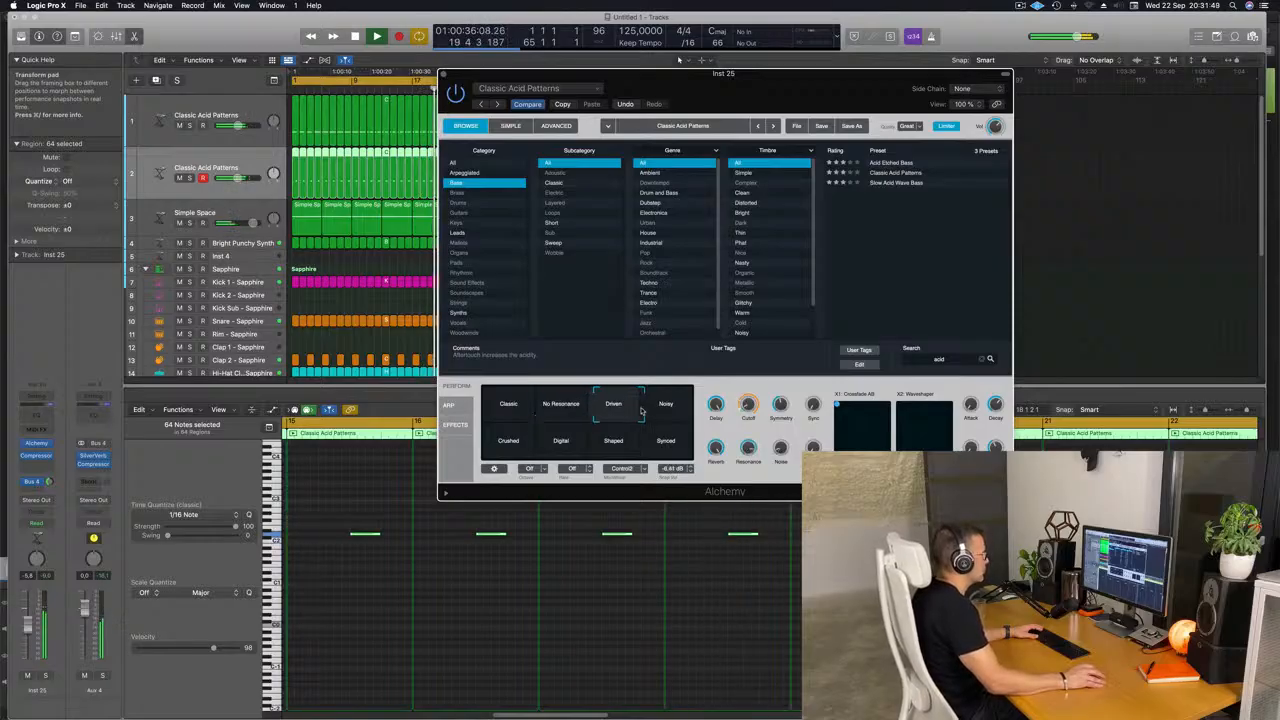
left_click_drag(641, 410, 649, 427)
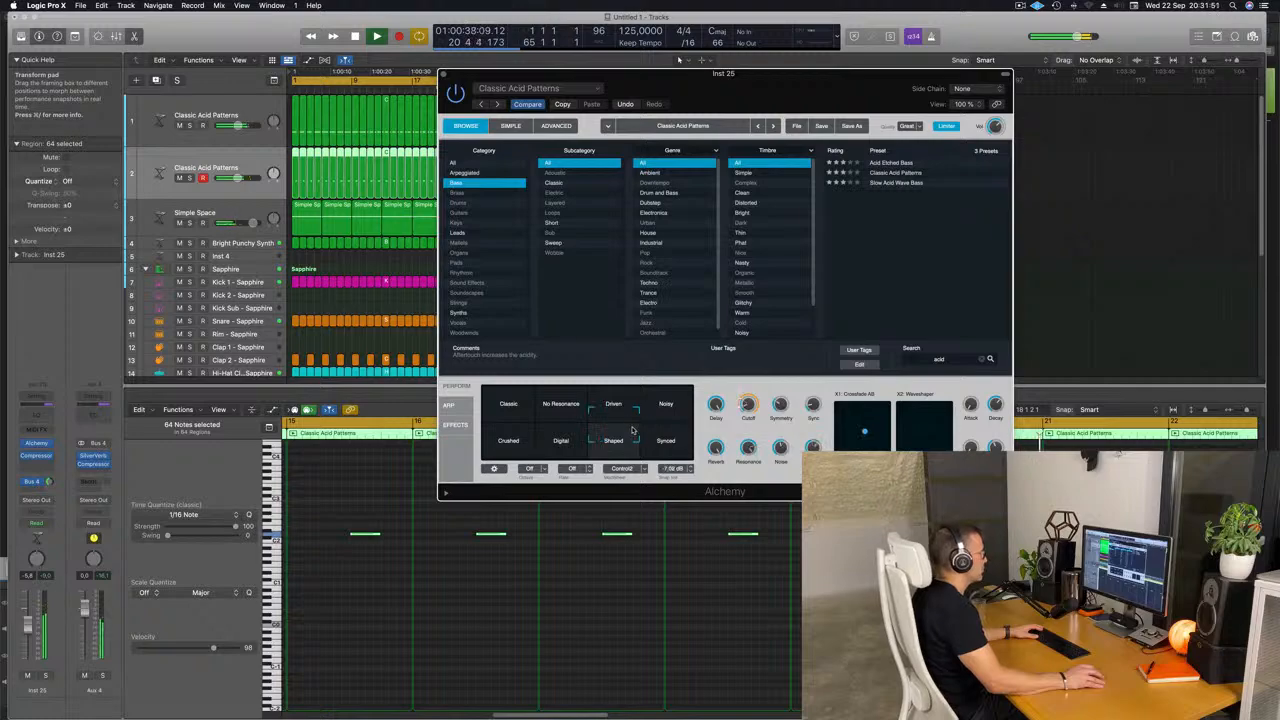
Place the second acid track's transform pad frame between Noisy and Synced, raise its volume to about -4.4 dB and close the plug-in.
left_click_drag(632, 428, 695, 412)
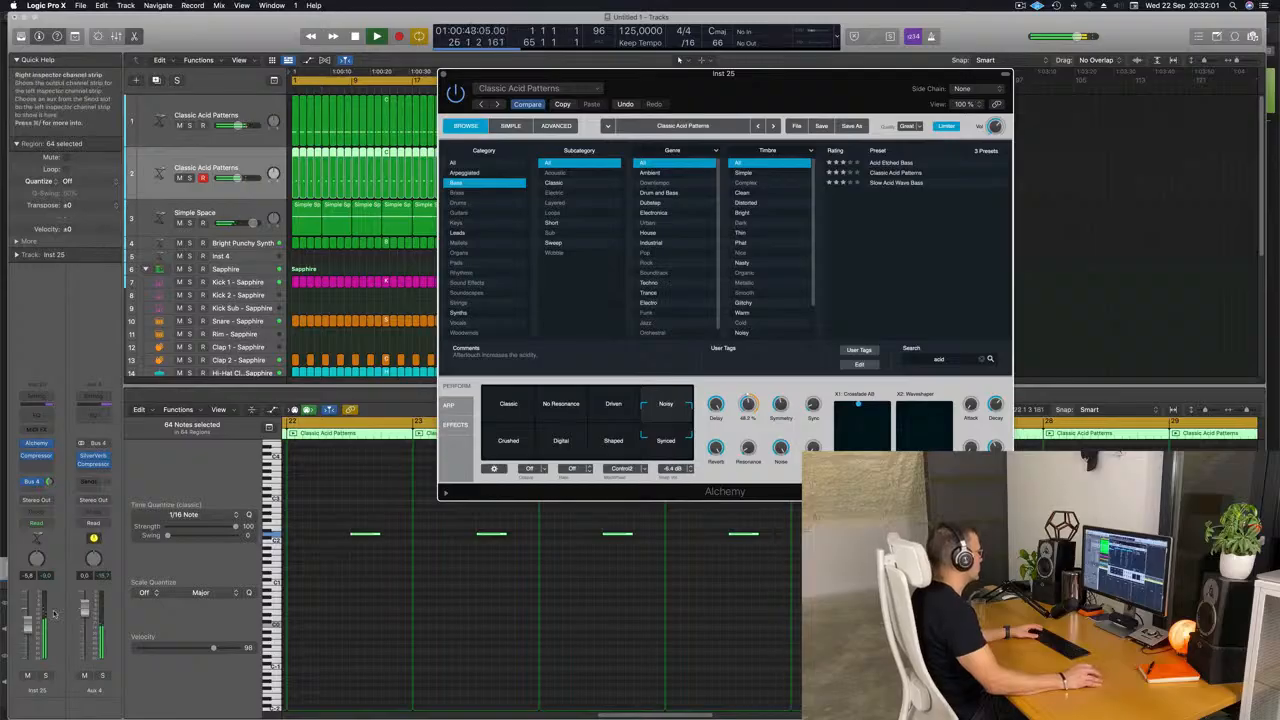
left_click_drag(28, 625, 28, 620)
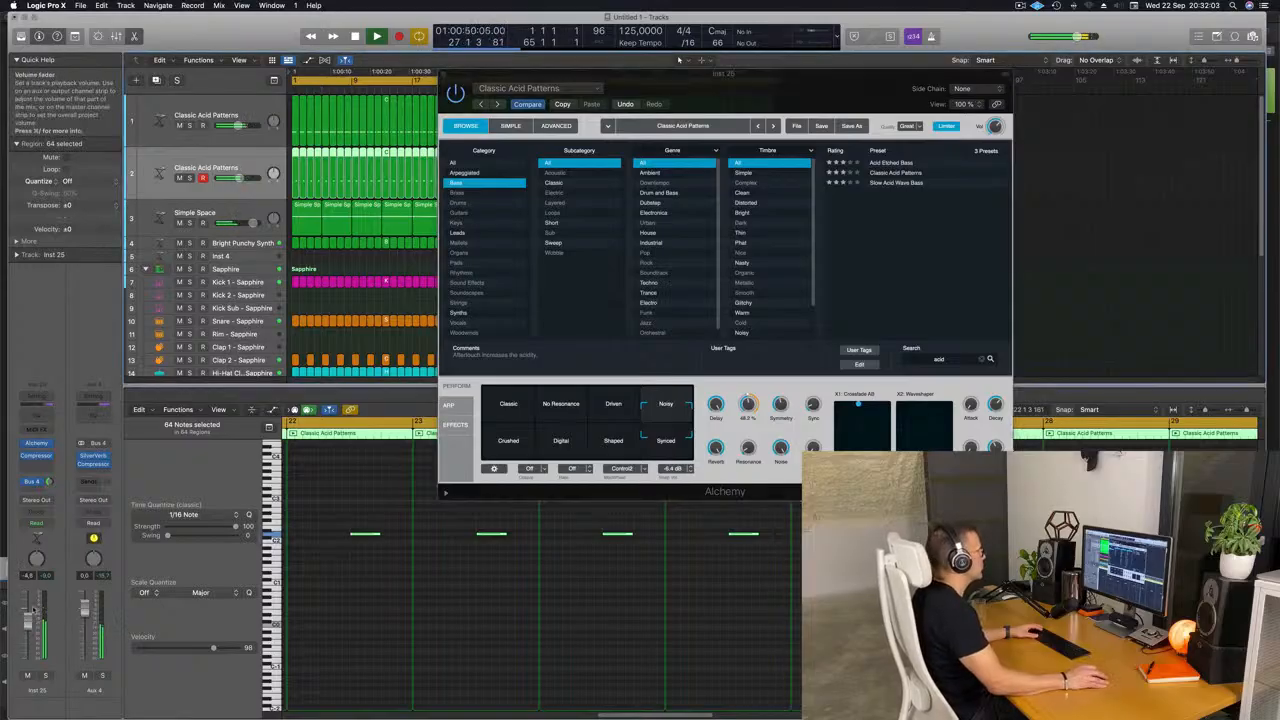
left_click_drag(443, 76, 510, 95)
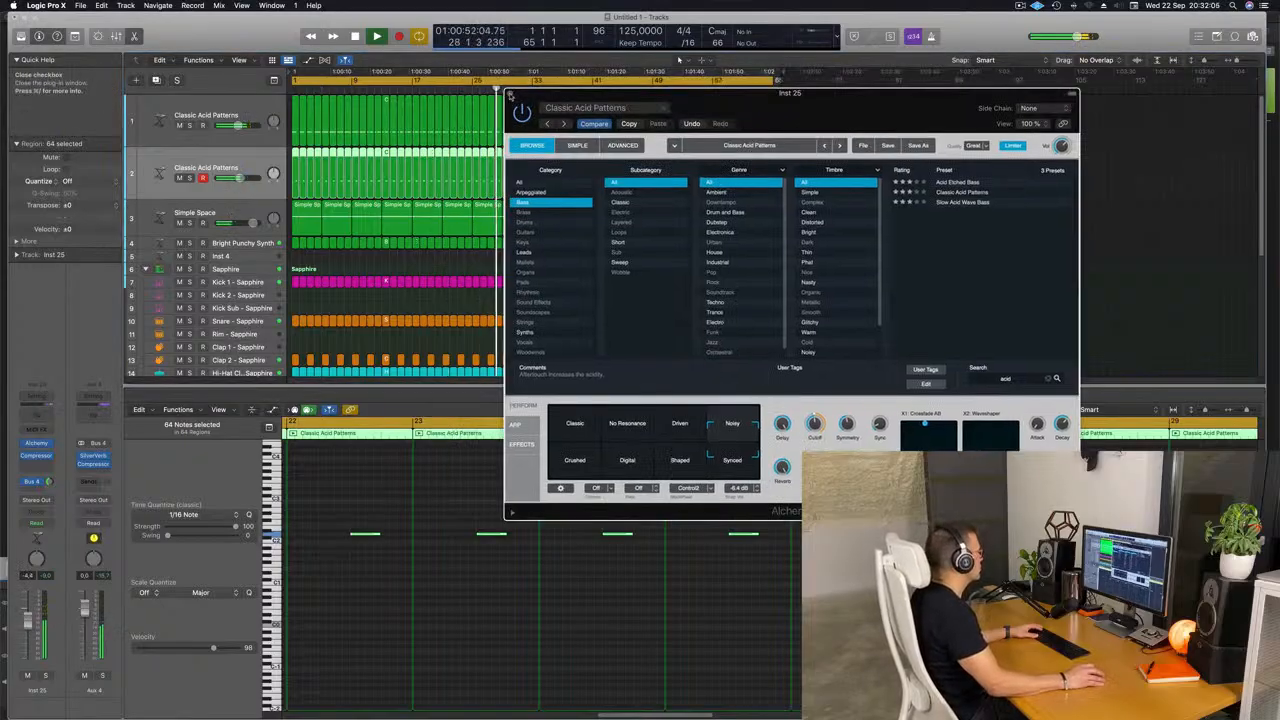
left_click(510, 95)
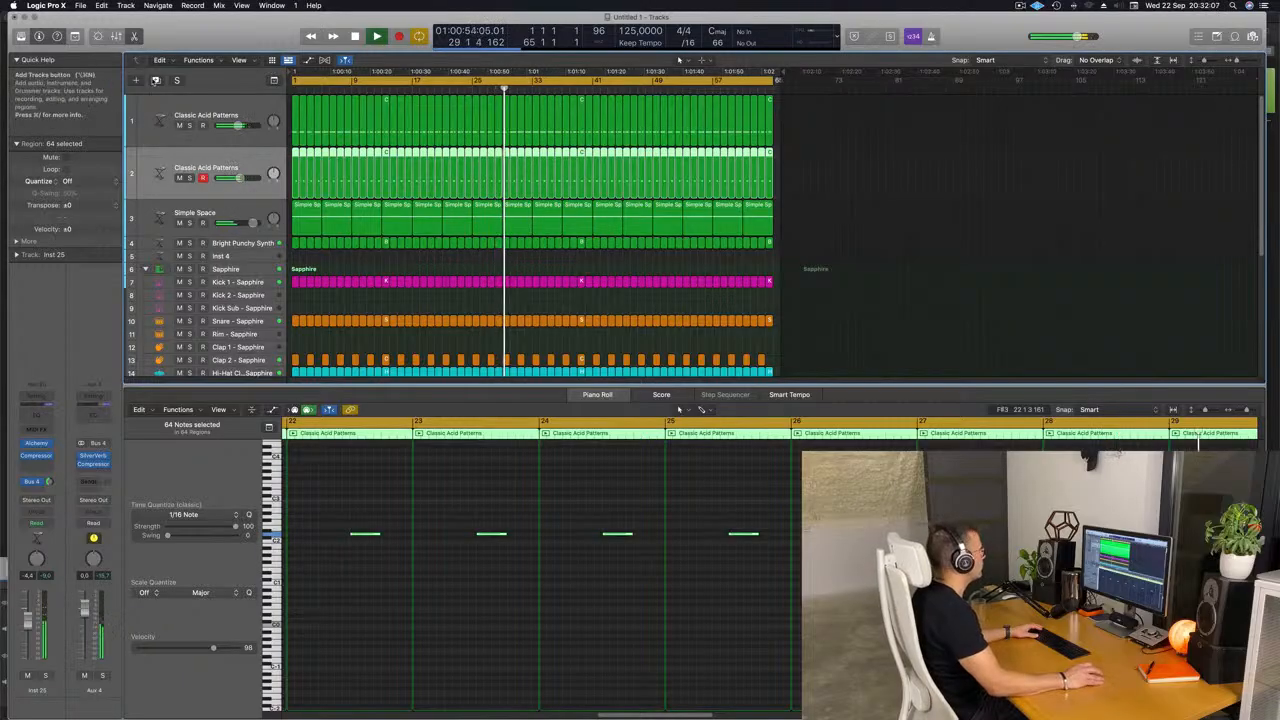
Duplicate the second acid track with its sound and copy its first one-bar region to bar 1 of the new track.
left_click(155, 80)
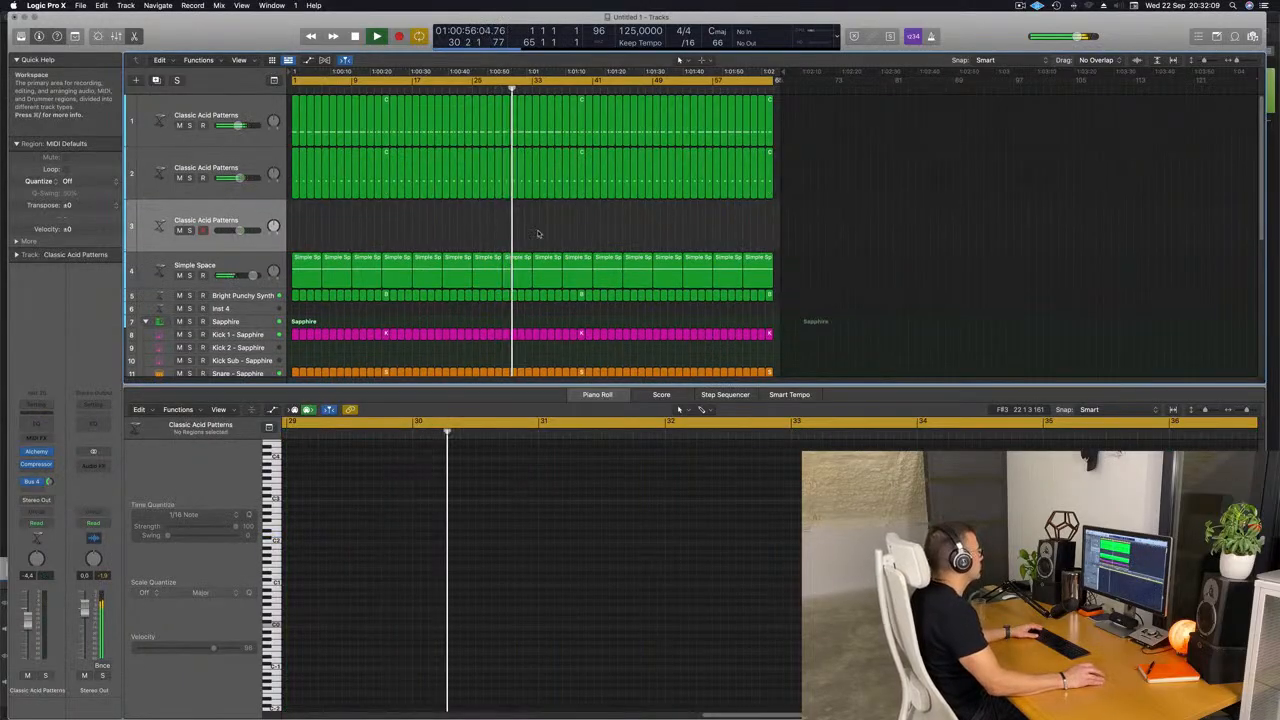
left_click(296, 176)
left_click_drag(295, 175, 294, 226)
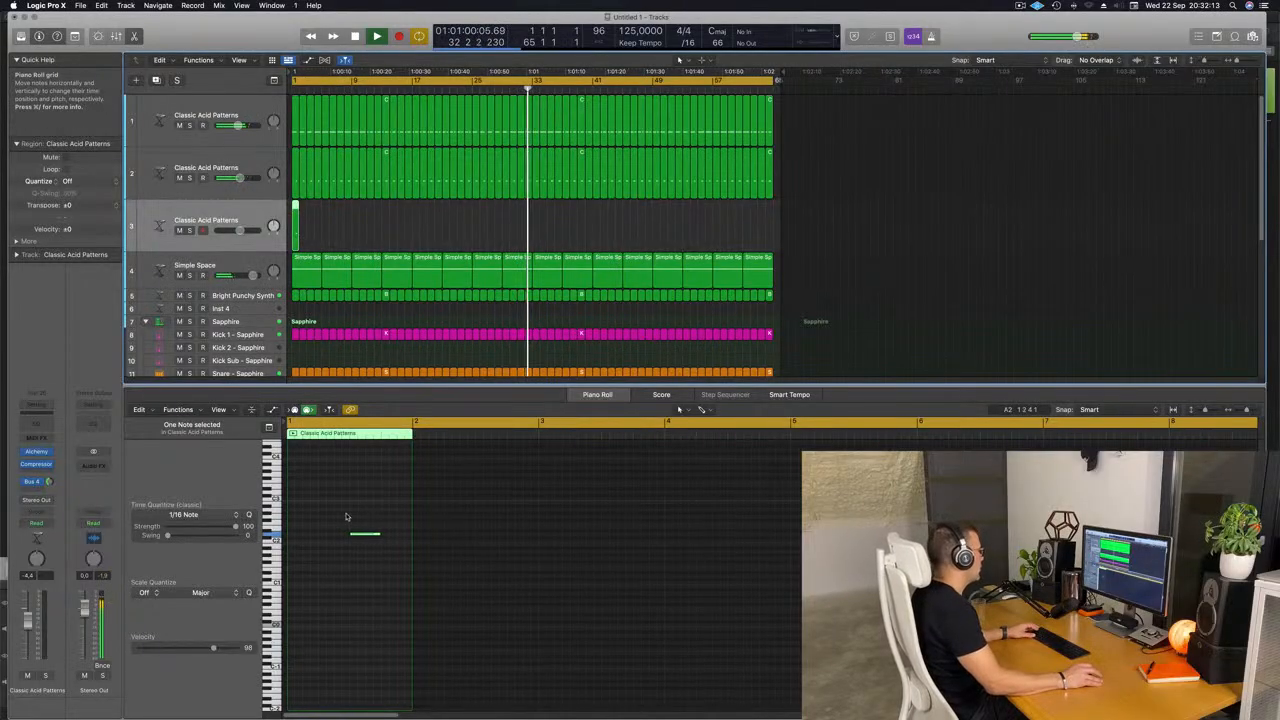
Move the copied region's only note to the start of the bar, raise it two octaves and restart playback.
left_click_drag(348, 512, 310, 543)
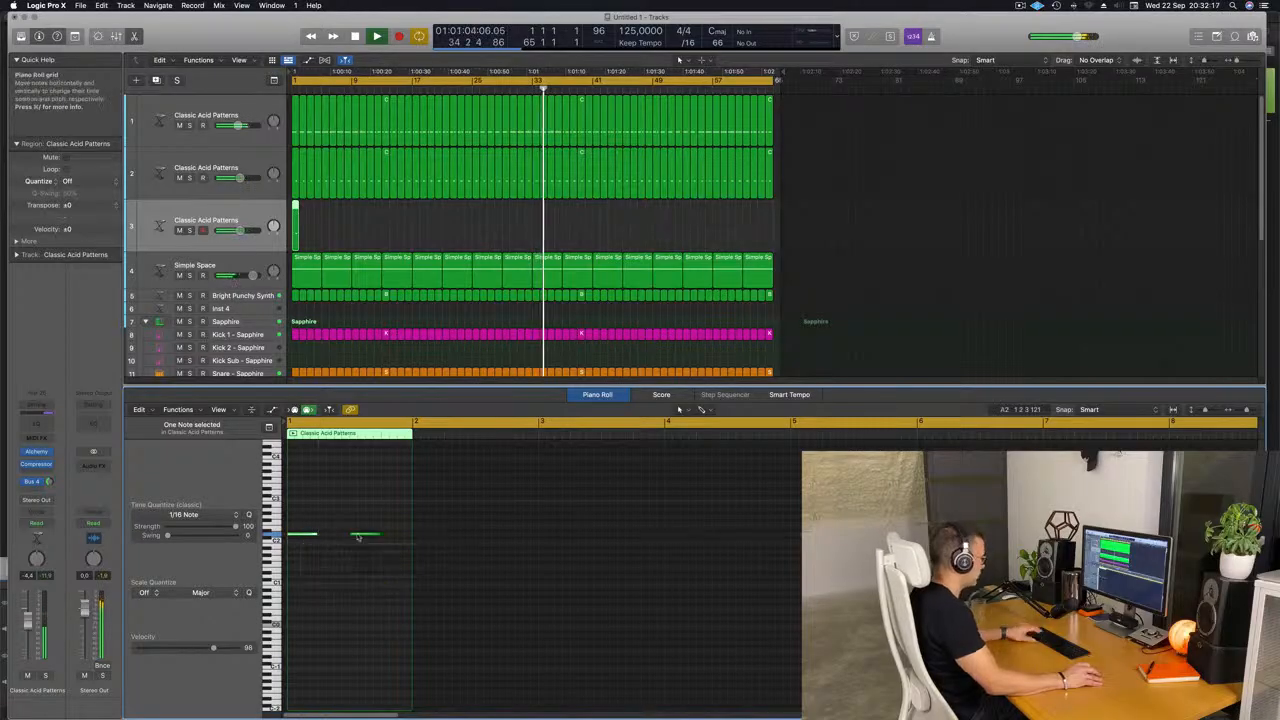
key("Return")
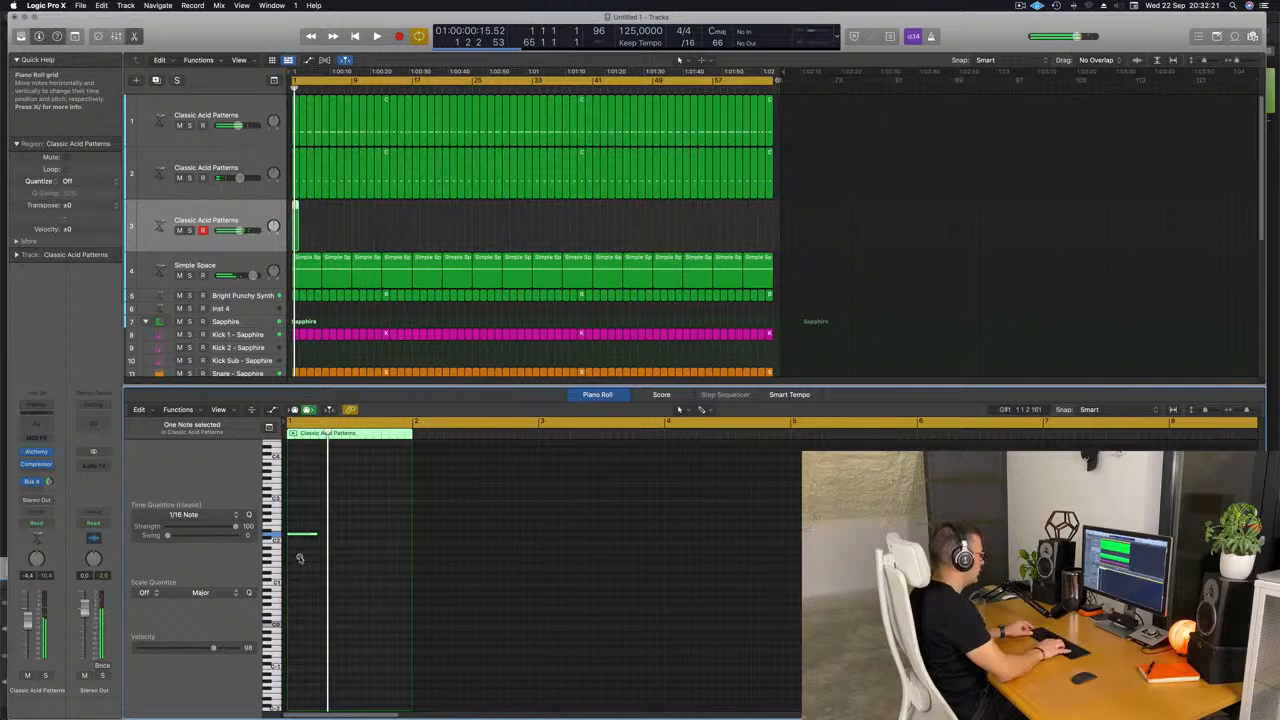
key("space")
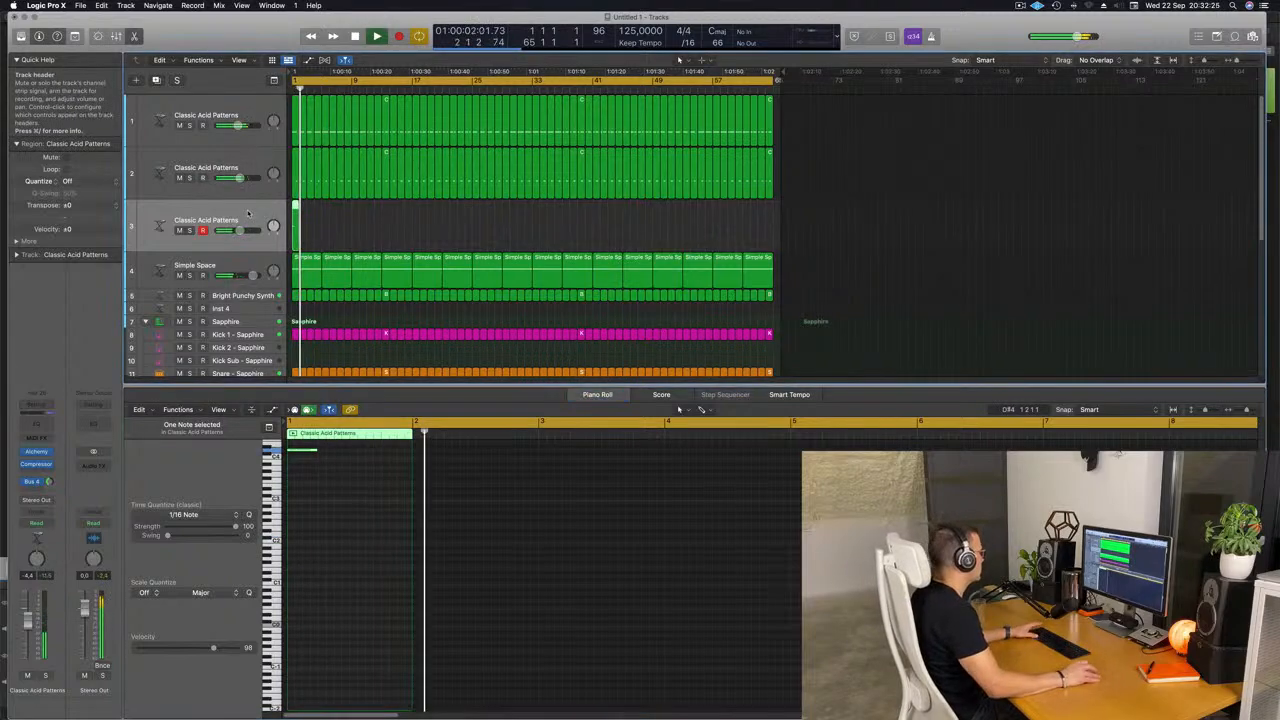
Choose the Classic snapshot in the third acid track's Alchemy and try different arpeggiator pattern, length and swing settings.
left_click(36, 451)
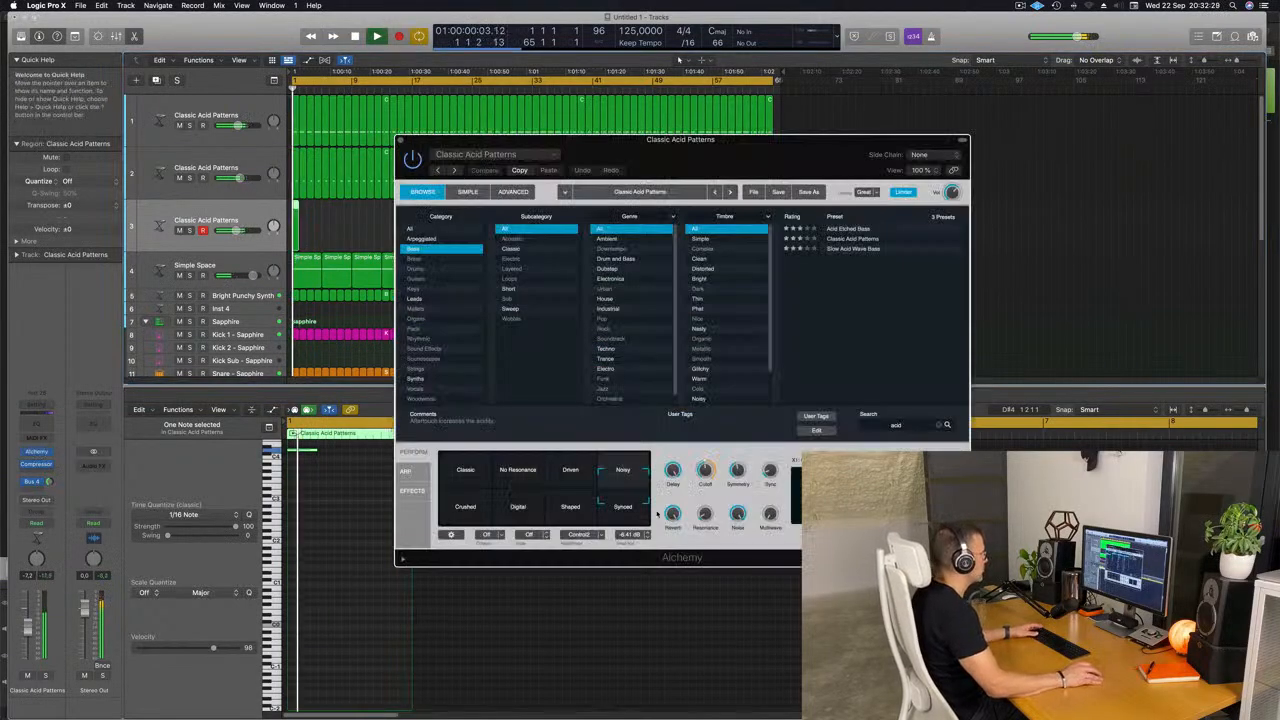
left_click(443, 478)
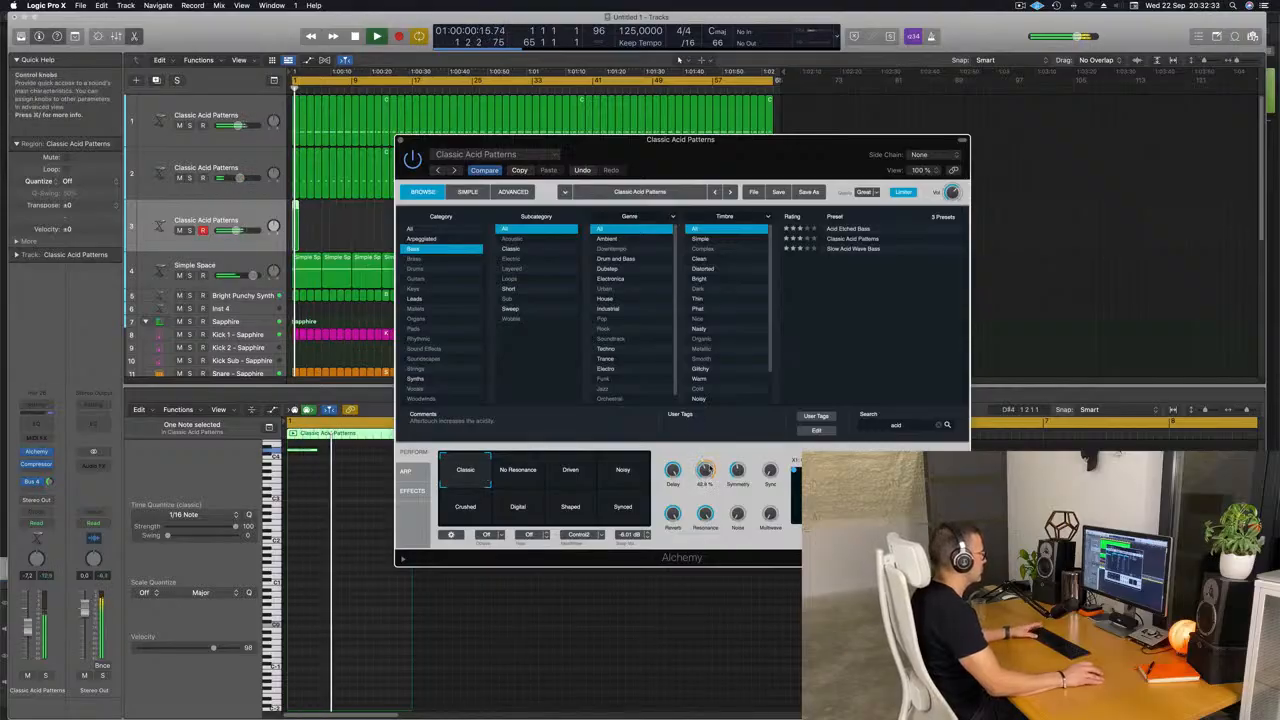
left_click(412, 472)
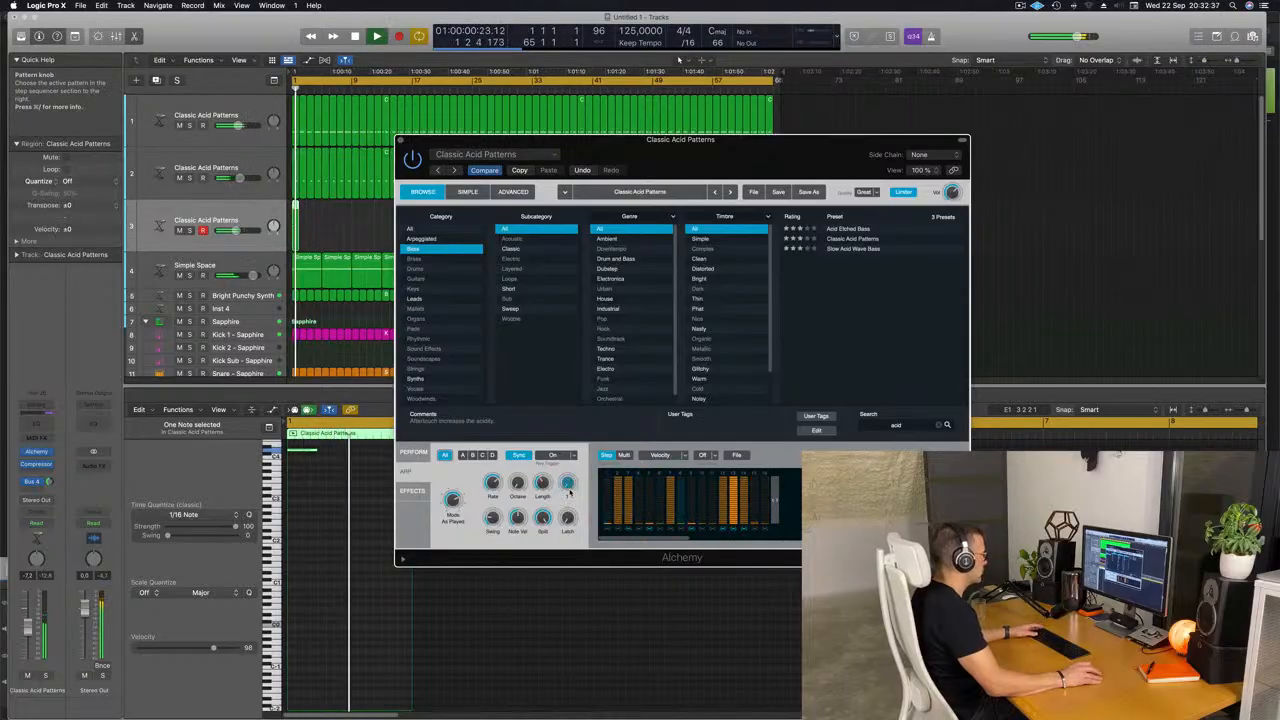
left_click_drag(571, 482, 569, 487)
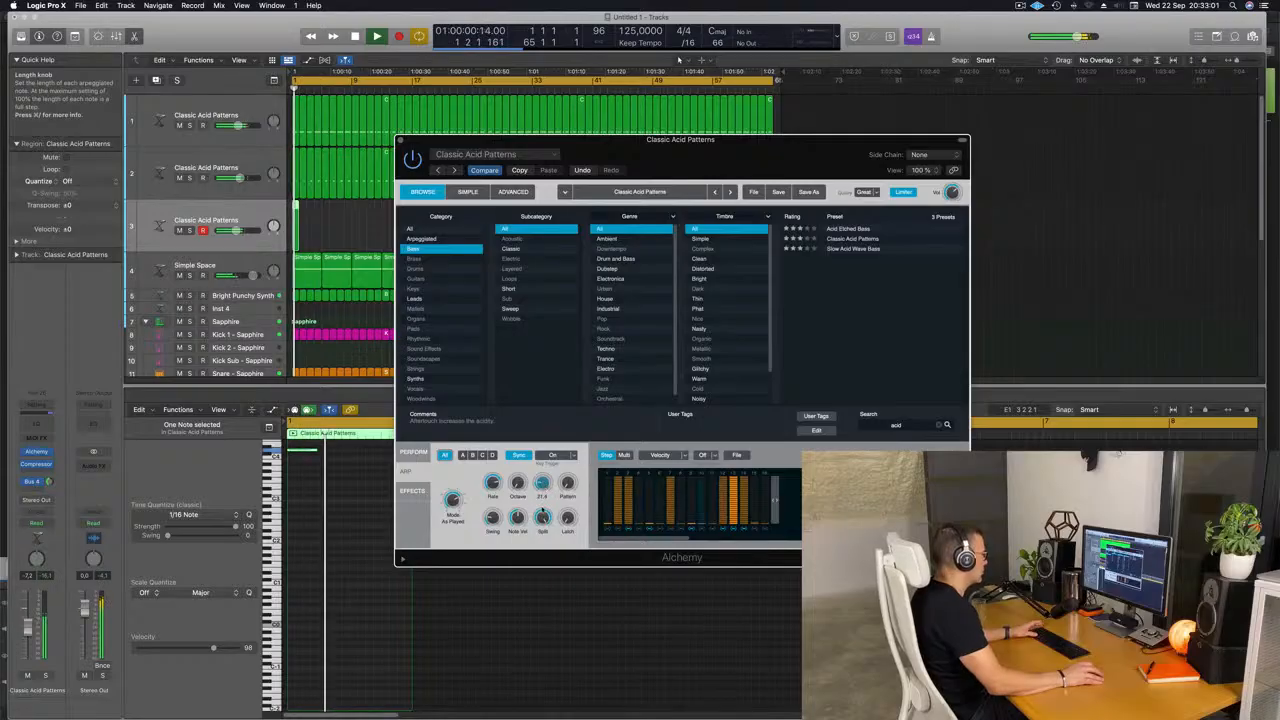
key("space")
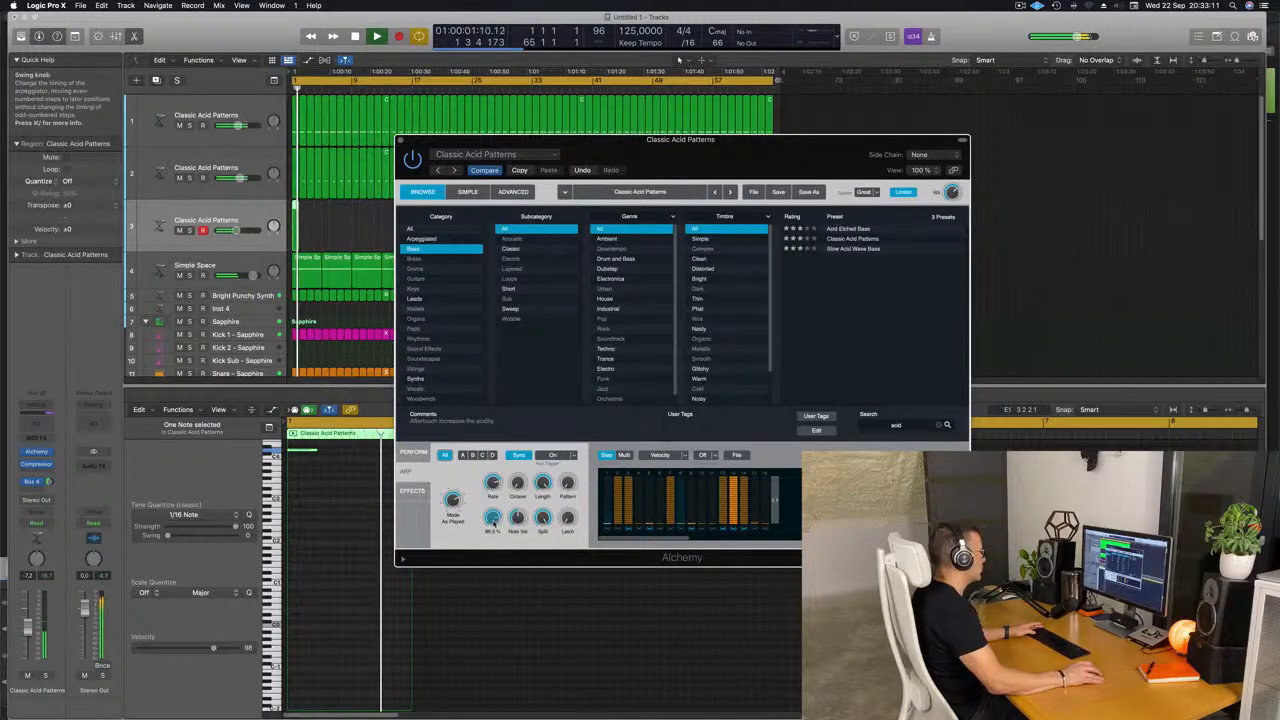
Repeat the one-bar region on the third acid track until it fills all 64 bars, and select all its regions.
left_click_drag(715, 163, 767, 203)
left_click(274, 235)
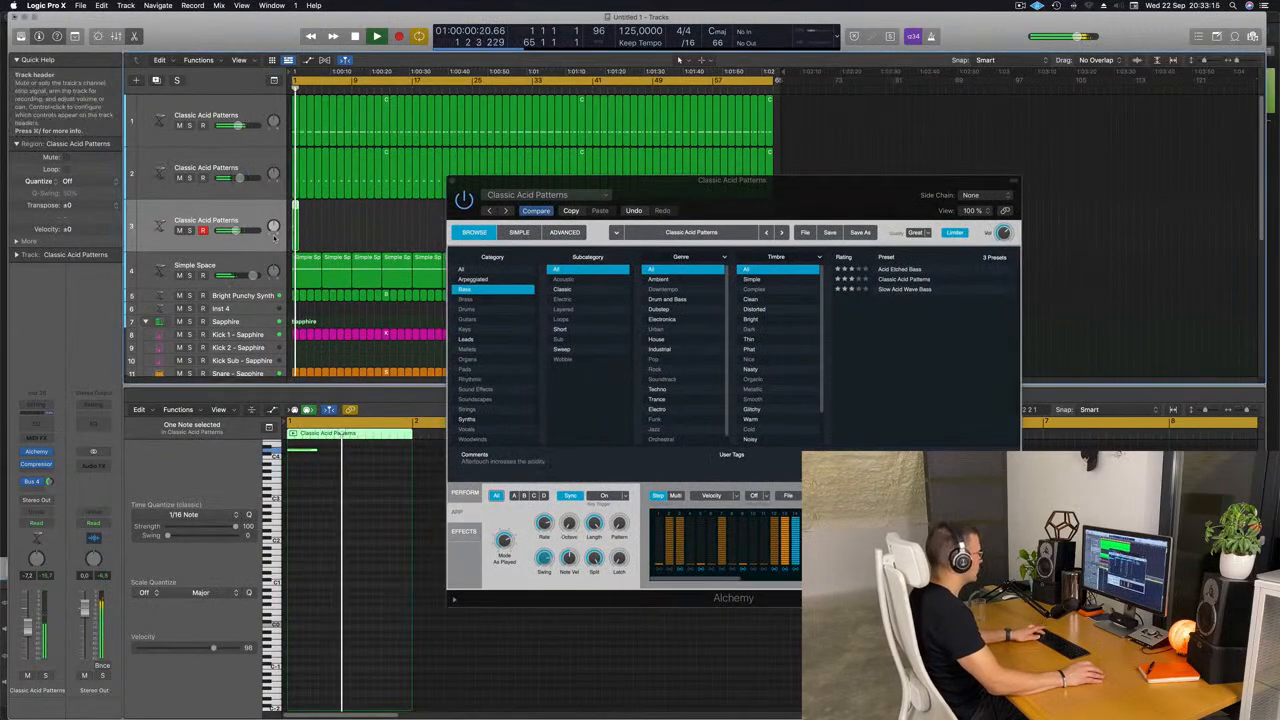
key("super+r")
key("super+r")
key("super+r")
key("super+r")
key("super+r")
key("super+r")
key("super+r")
left_click_drag(748, 190, 697, 377)
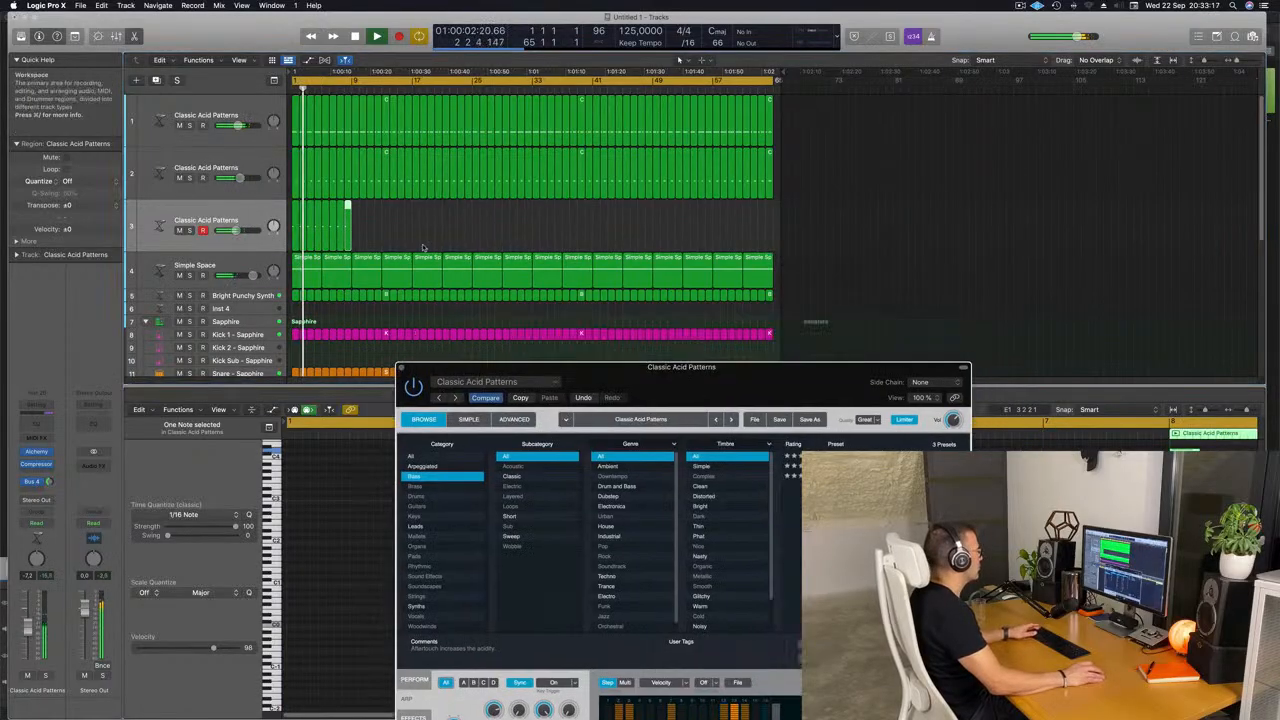
left_click(283, 228)
key("super+r")
key("super+r")
key("super+r")
key("super+r")
key("super+r")
key("super+r")
key("super+r")
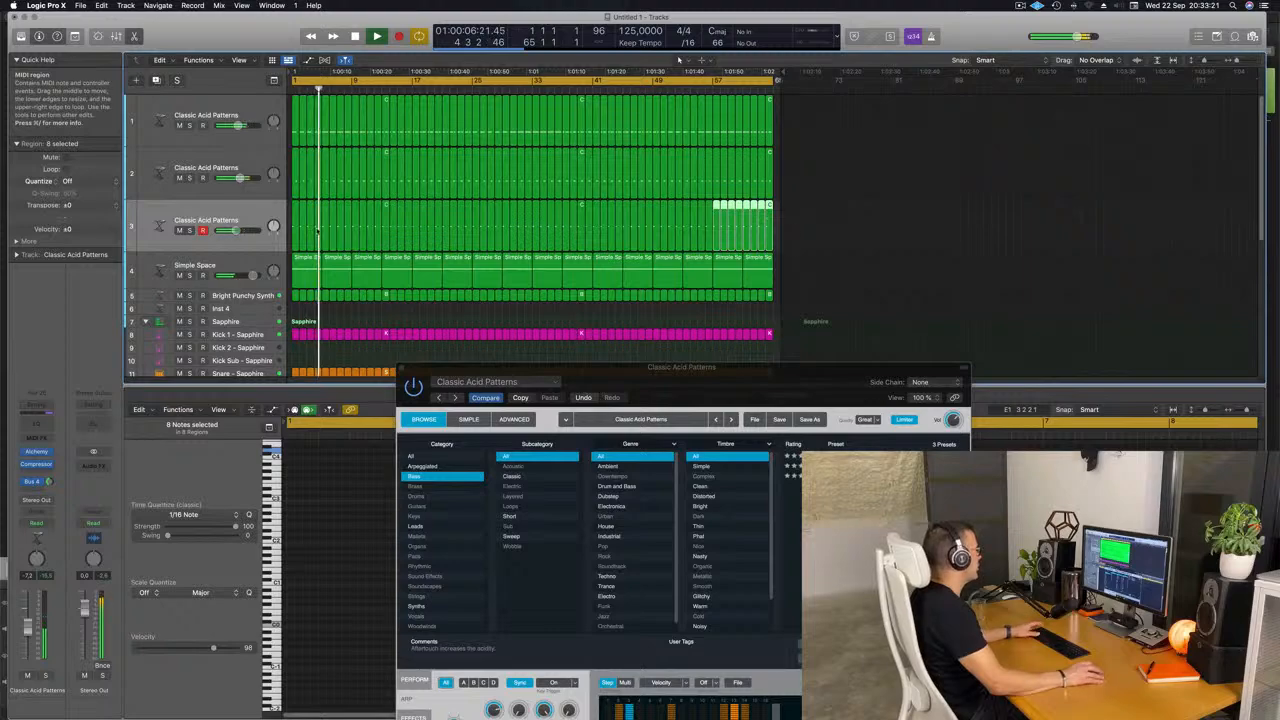
left_click(255, 213)
Load the Slow Acid Wave Bass preset in the third acid track's Alchemy and lower the track volume slightly.
left_click_drag(714, 386, 657, 235)
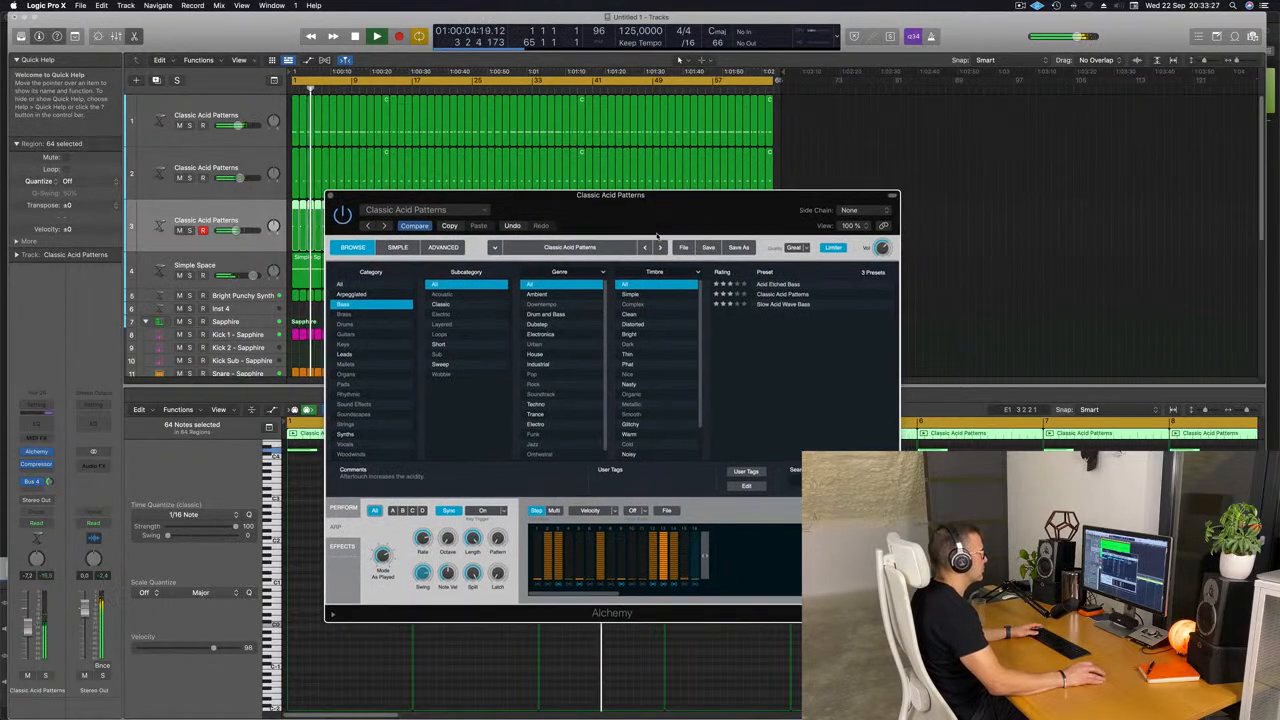
left_click(785, 305)
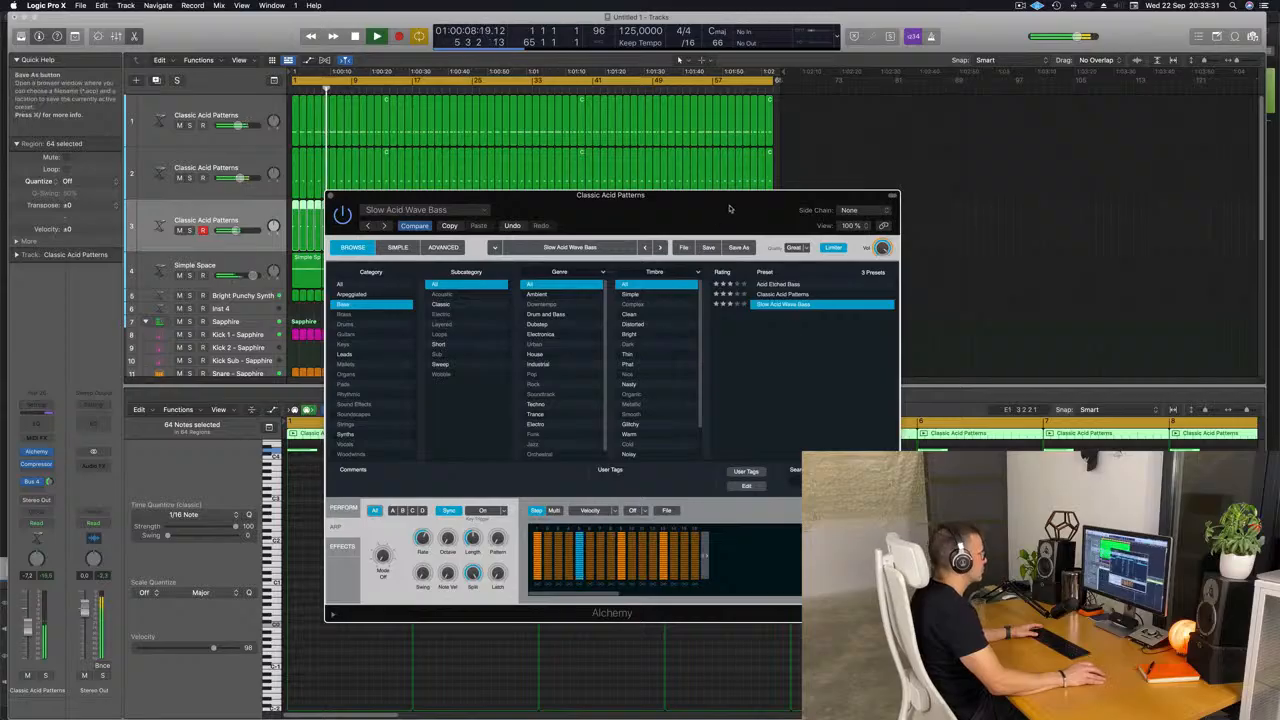
left_click_drag(730, 209, 927, 188)
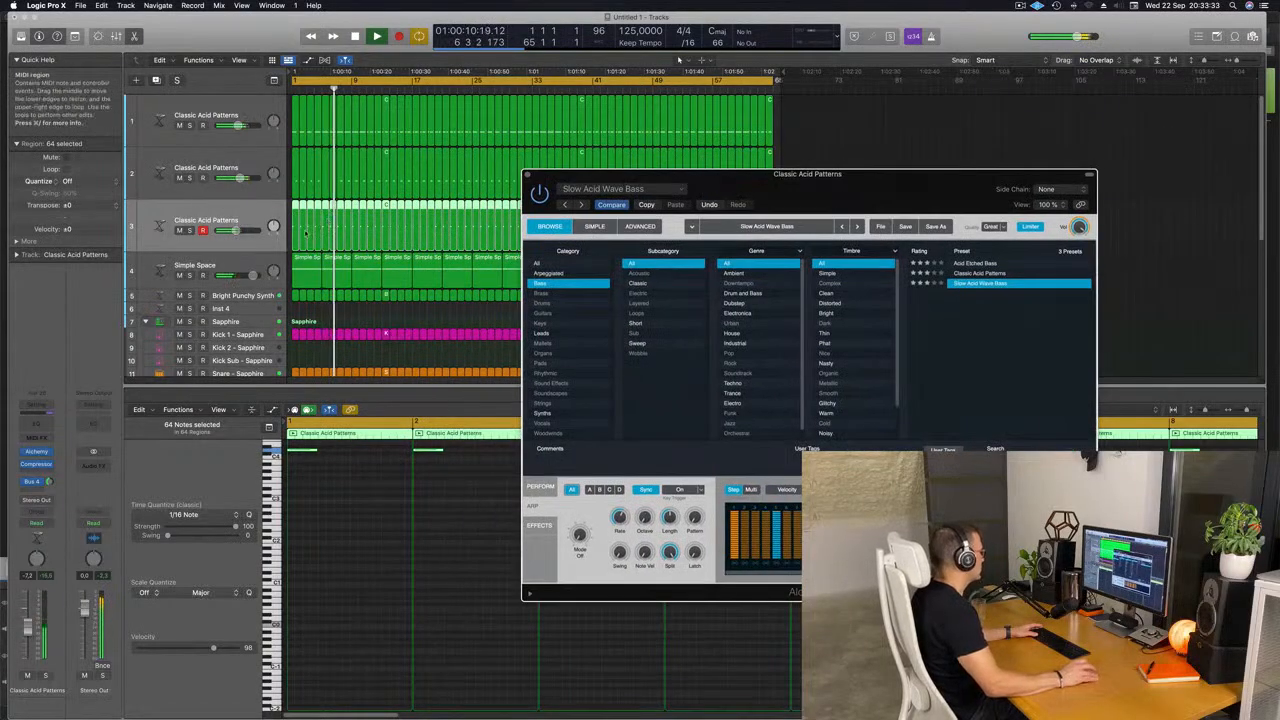
left_click_drag(236, 230, 234, 230)
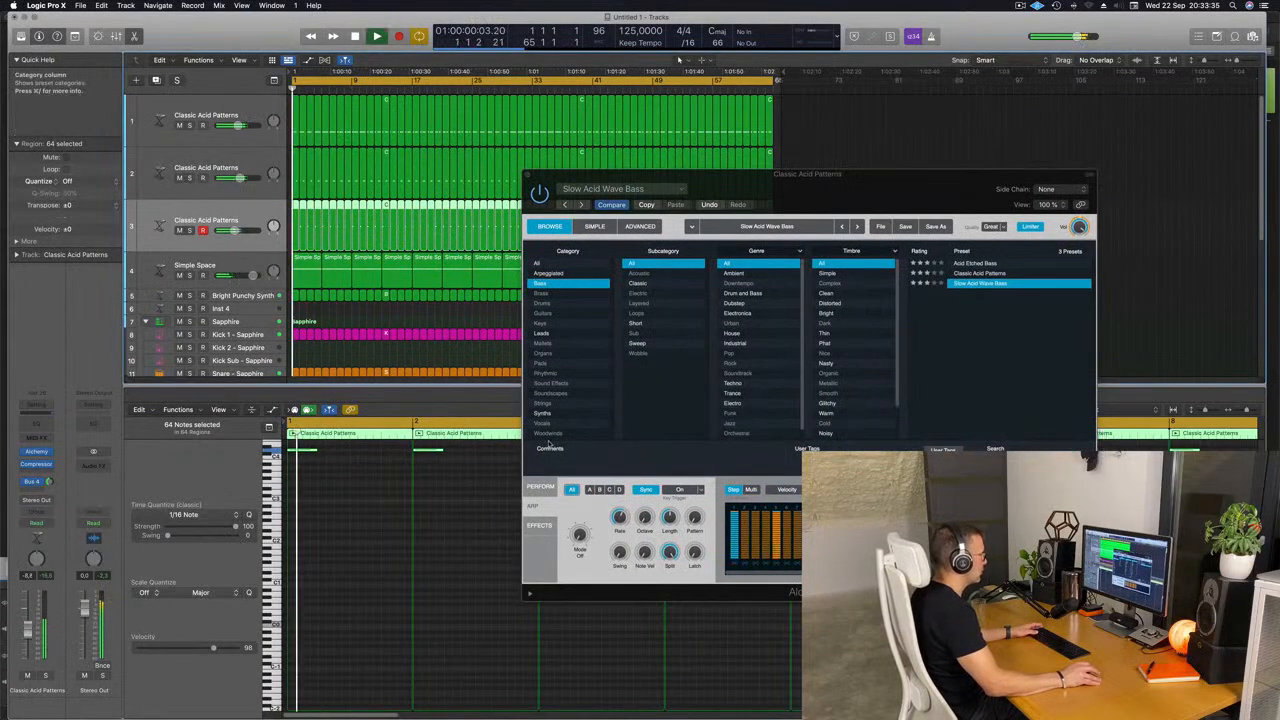
Audition the Slow Acid Wave Bass performance snapshots, settle on Simple and close the plug-in window.
left_click(540, 487)
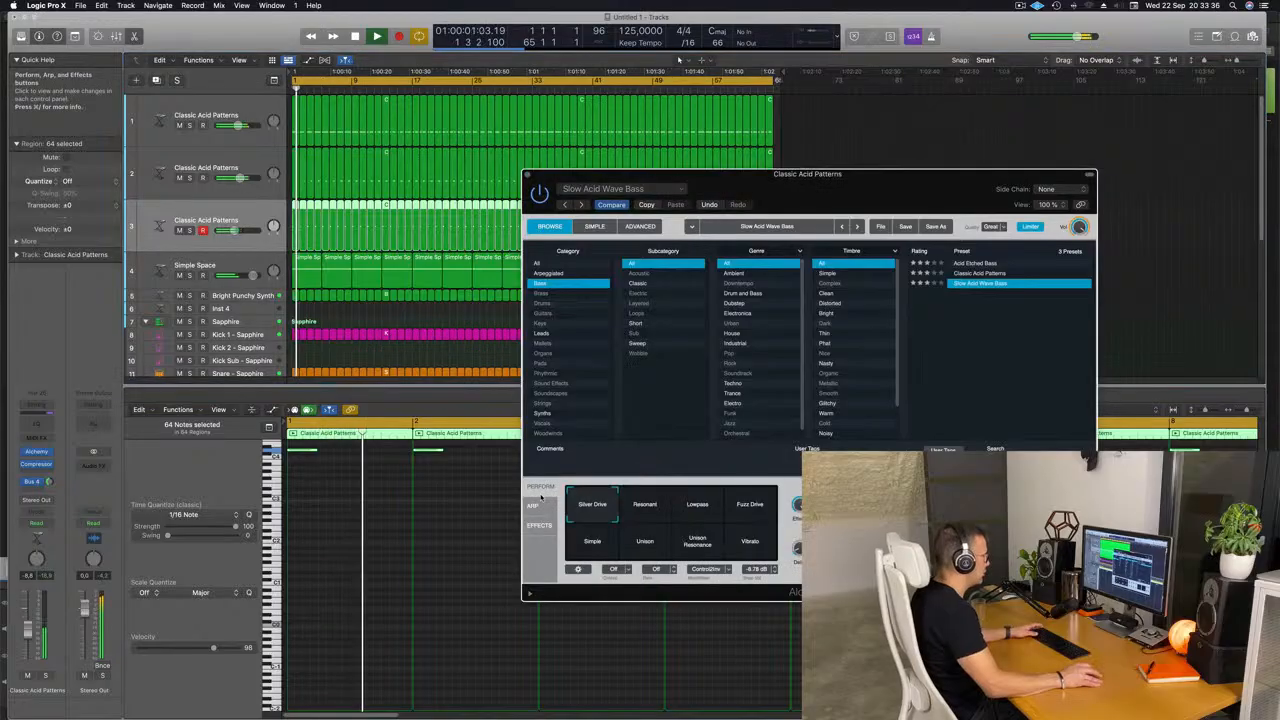
left_click(697, 511)
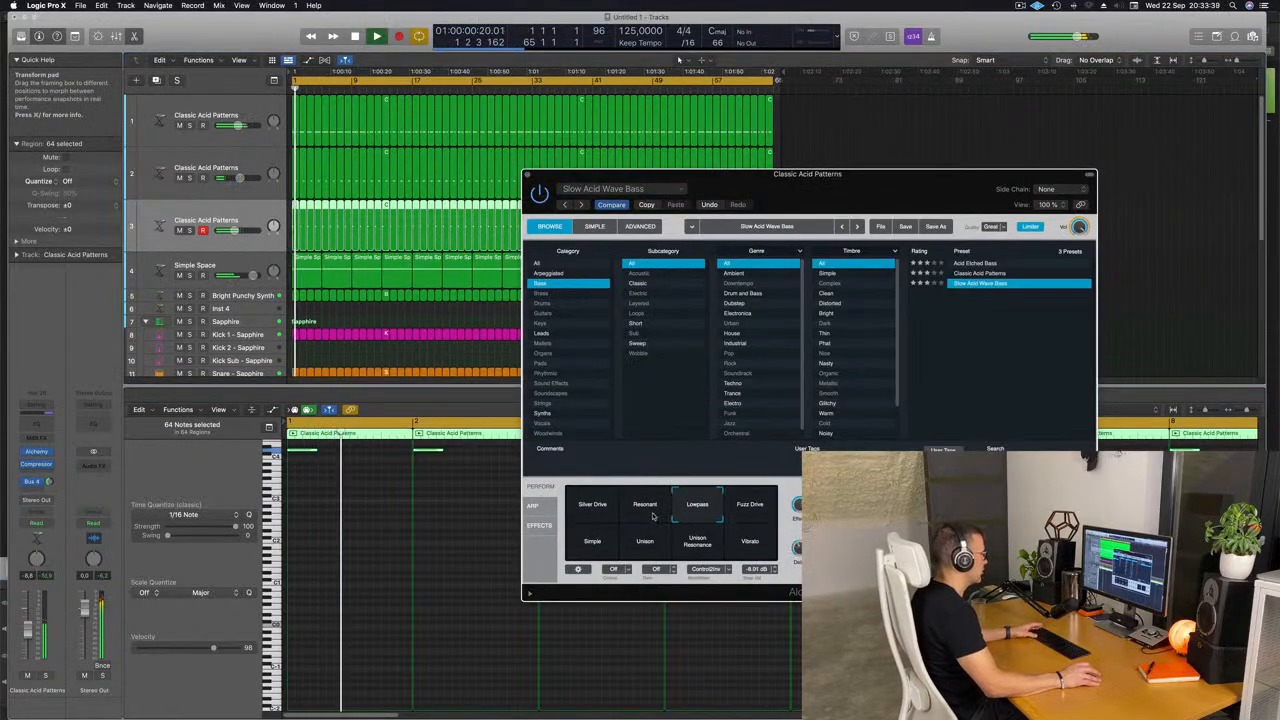
left_click(650, 512)
left_click(697, 546)
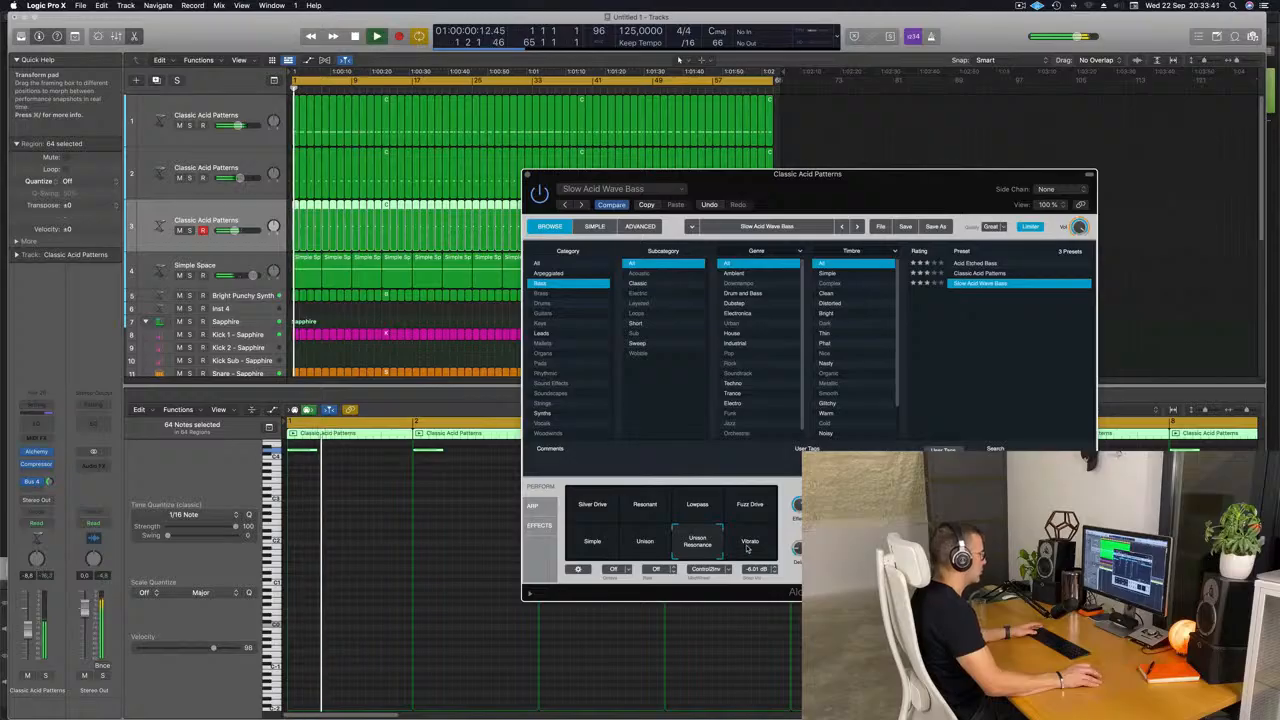
left_click(748, 546)
left_click(642, 542)
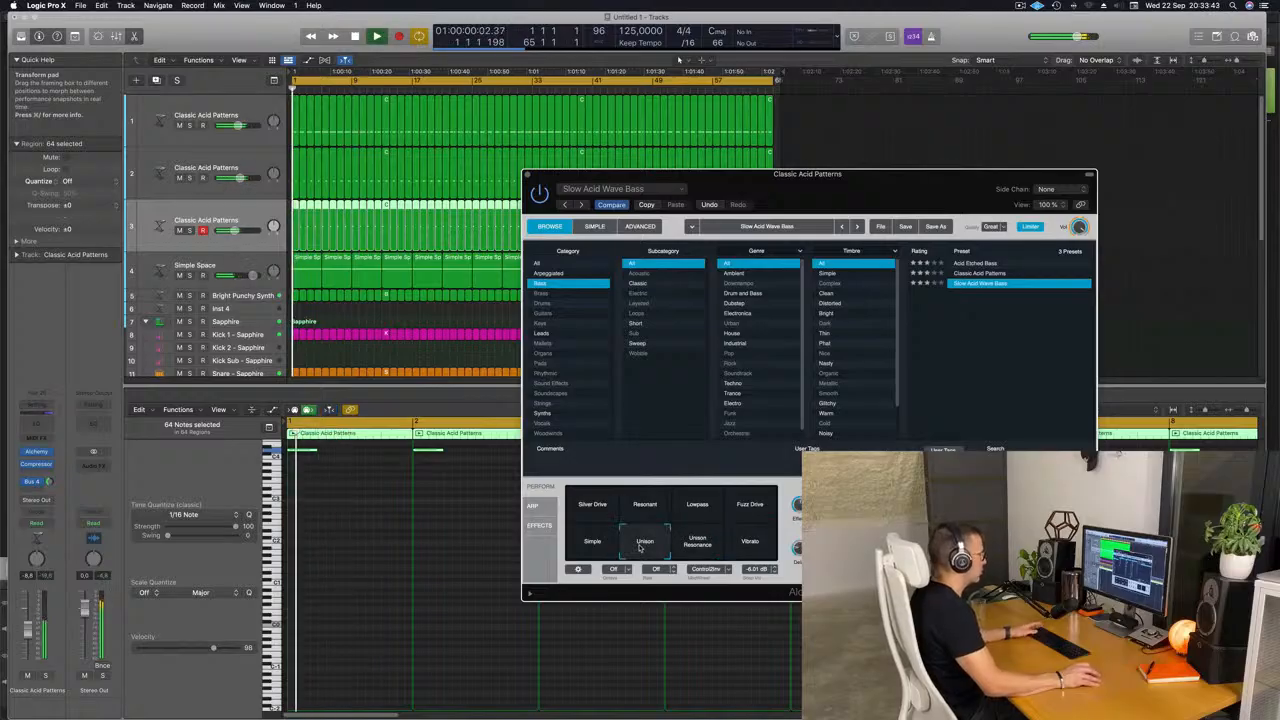
left_click(593, 544)
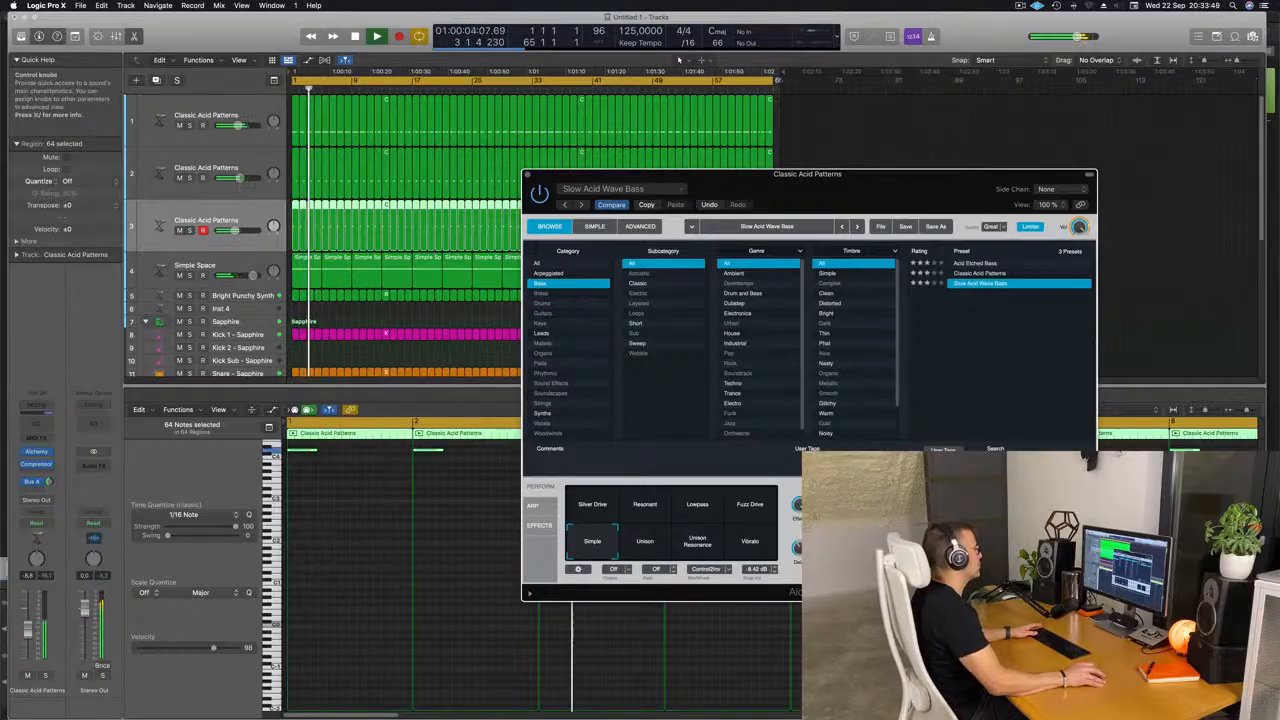
left_click_drag(530, 173, 405, 180)
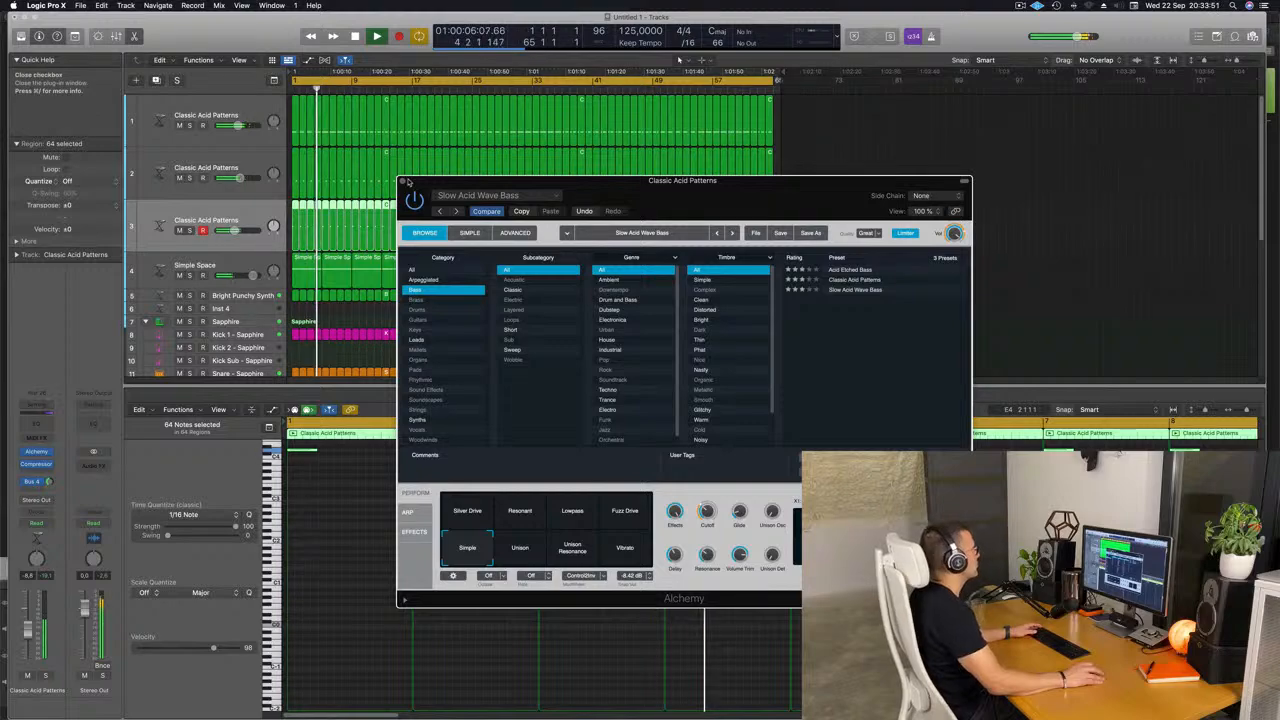
left_click(403, 181)
Open Alchemy on the first acid track and mute the second and third acid tracks.
key("z")
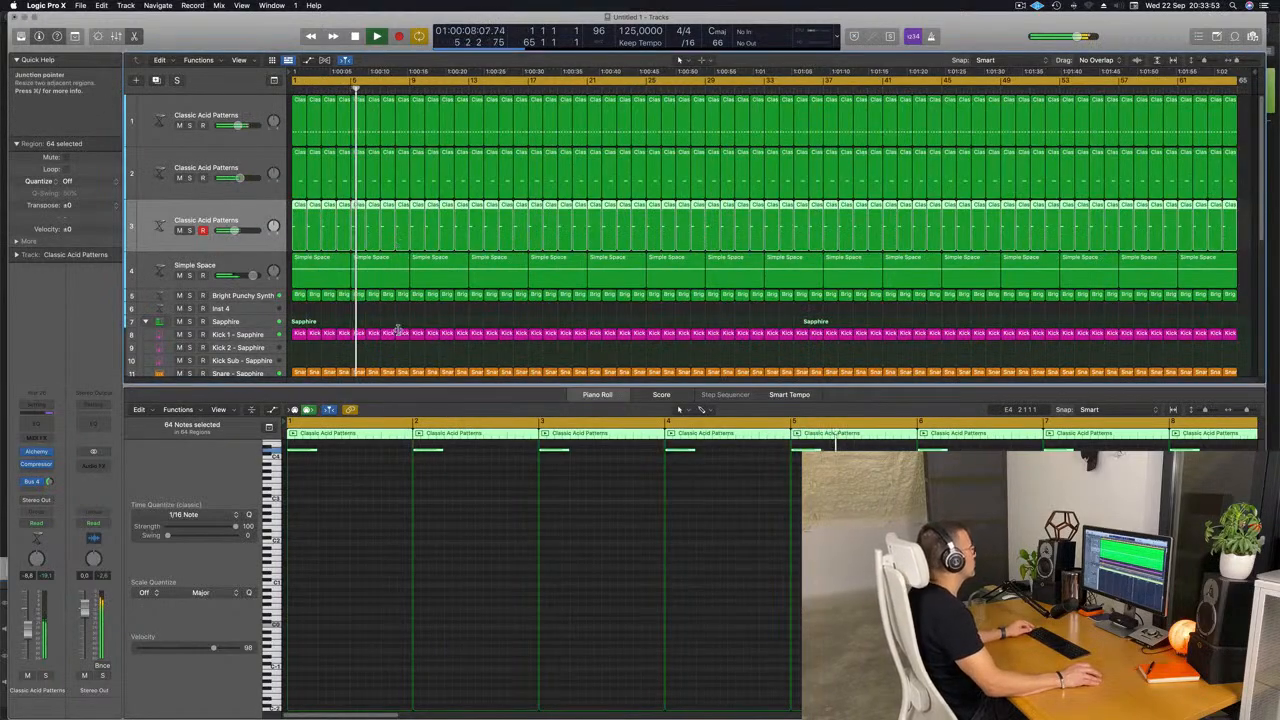
left_click(249, 105)
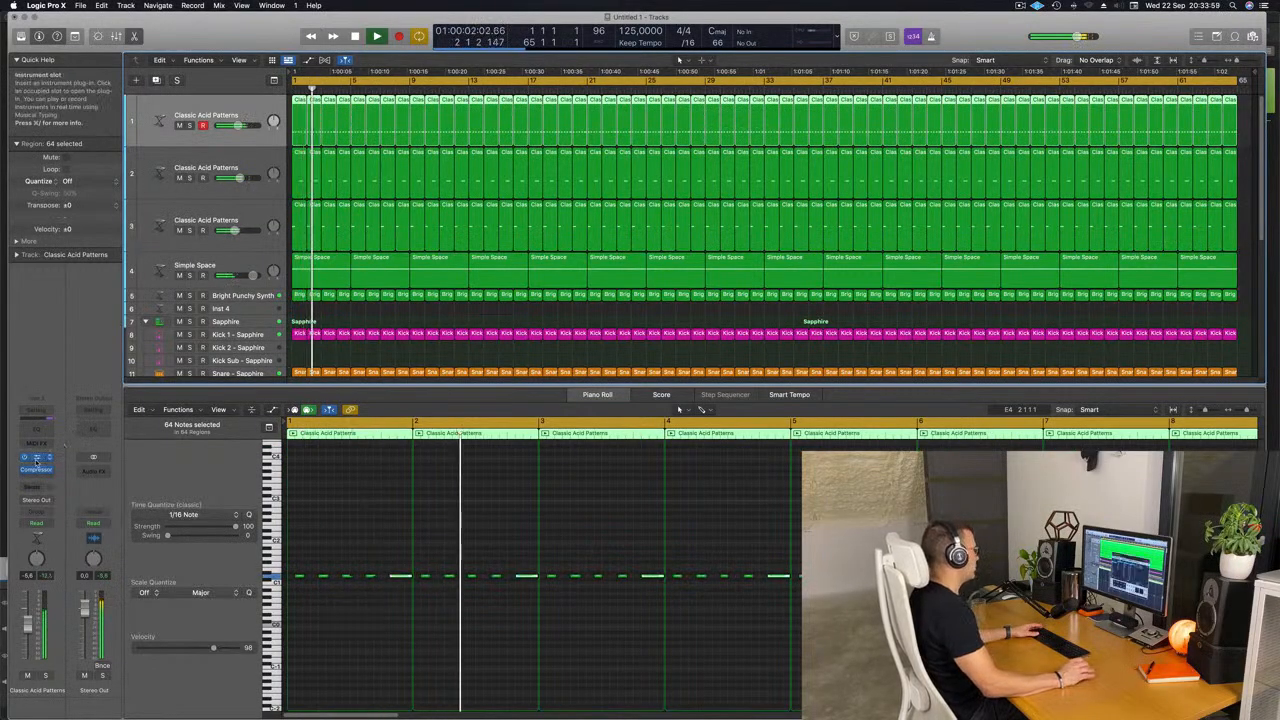
left_click(36, 459)
left_click_drag(806, 241, 795, 205)
key("Return")
left_click(181, 178)
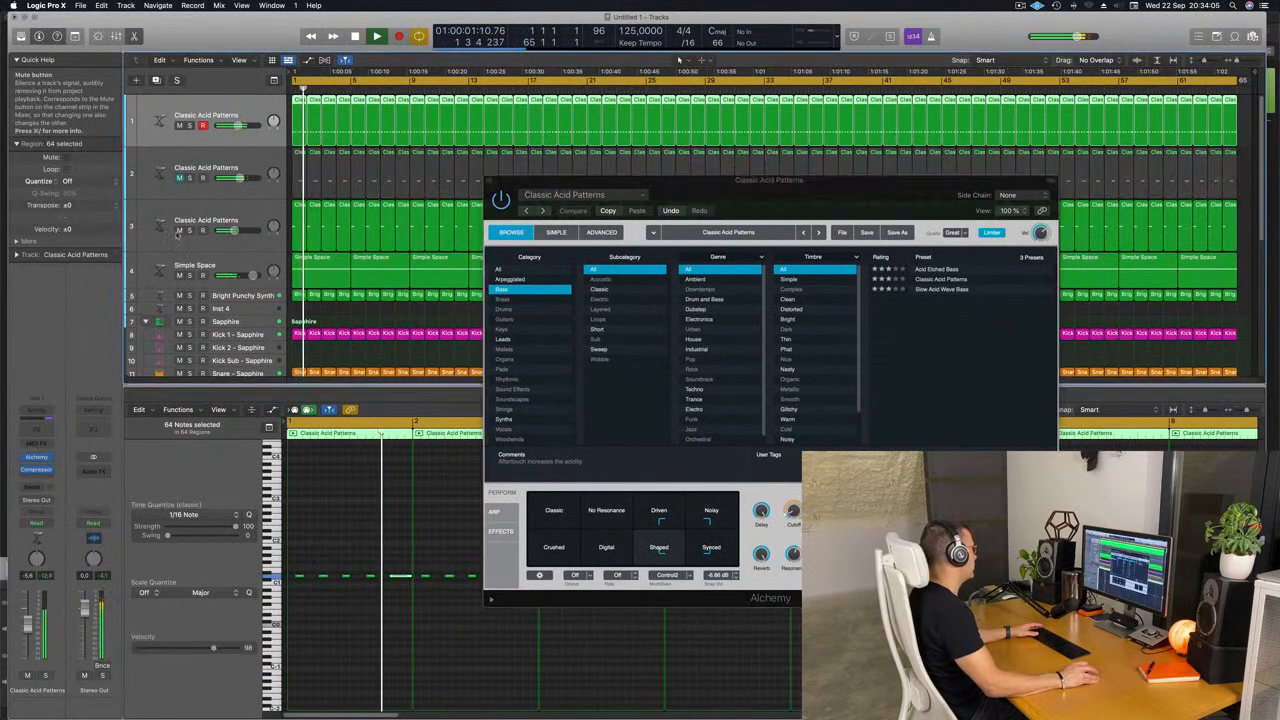
left_click(179, 230)
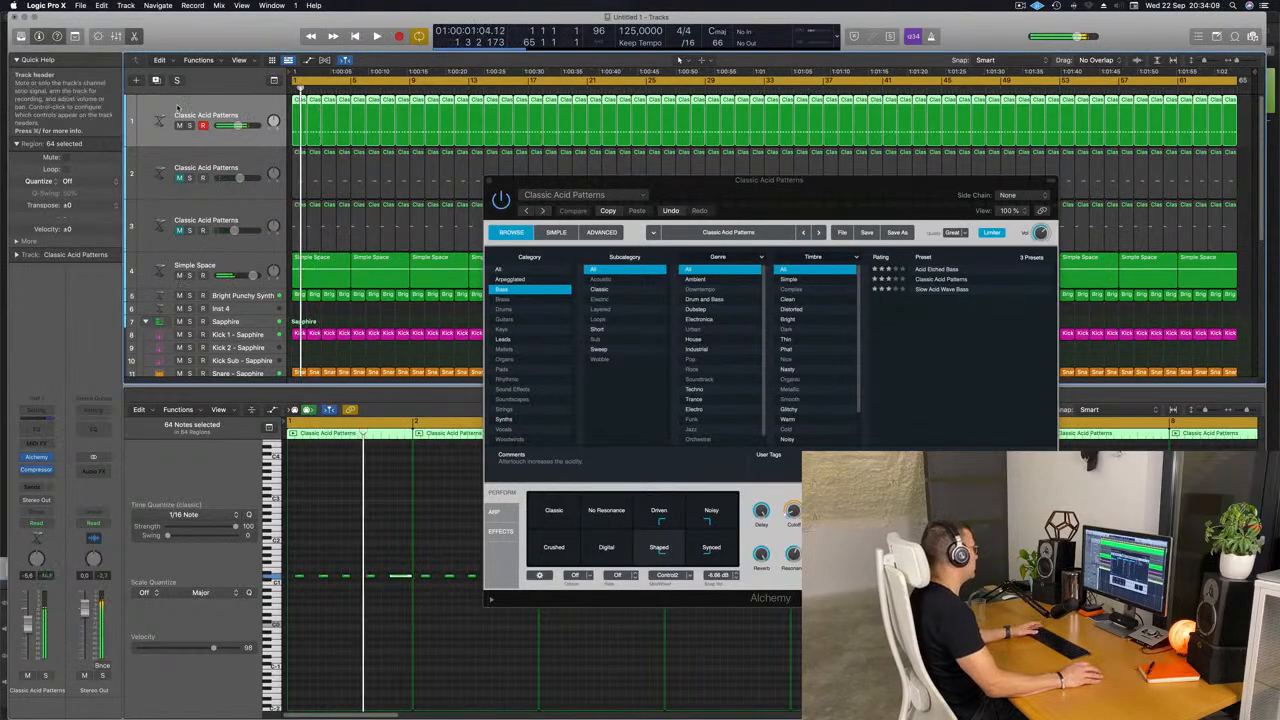
Set the first acid track's automation mode to Touch, ride Alchemy's Cutoff during playback and close the plug-in window.
left_click(60, 524)
left_click(60, 538)
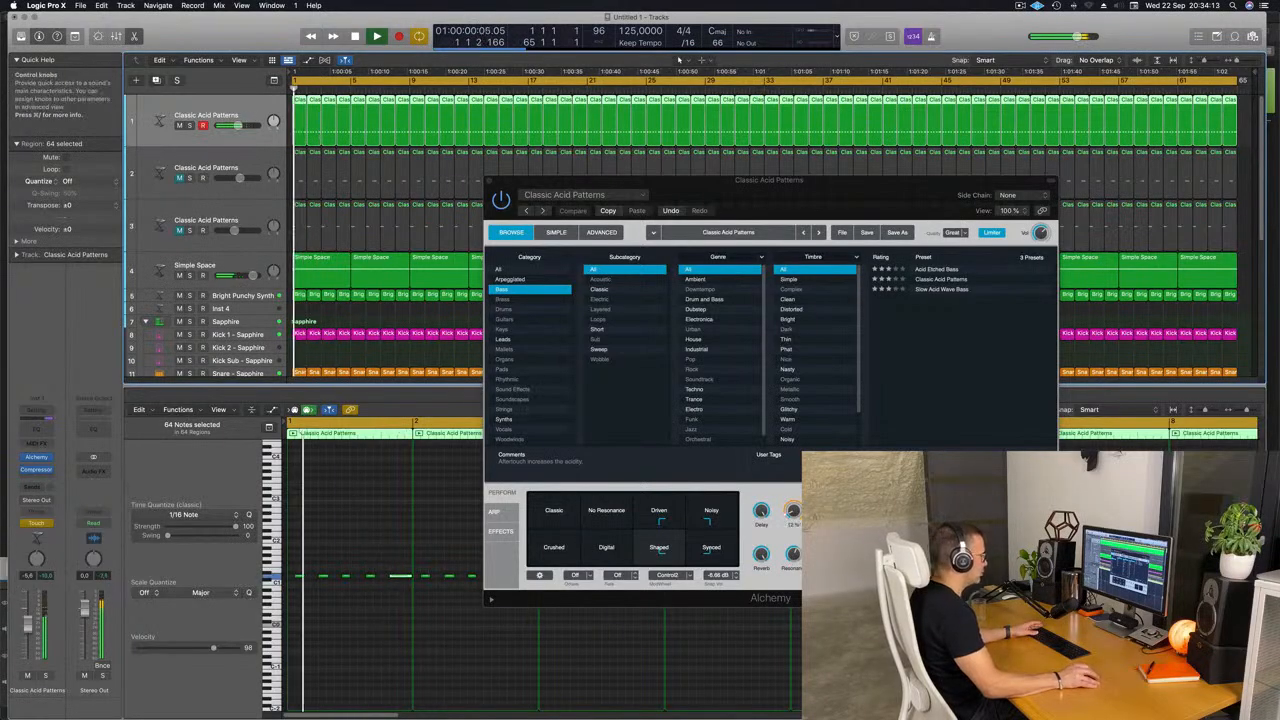
left_click_drag(795, 511, 797, 511)
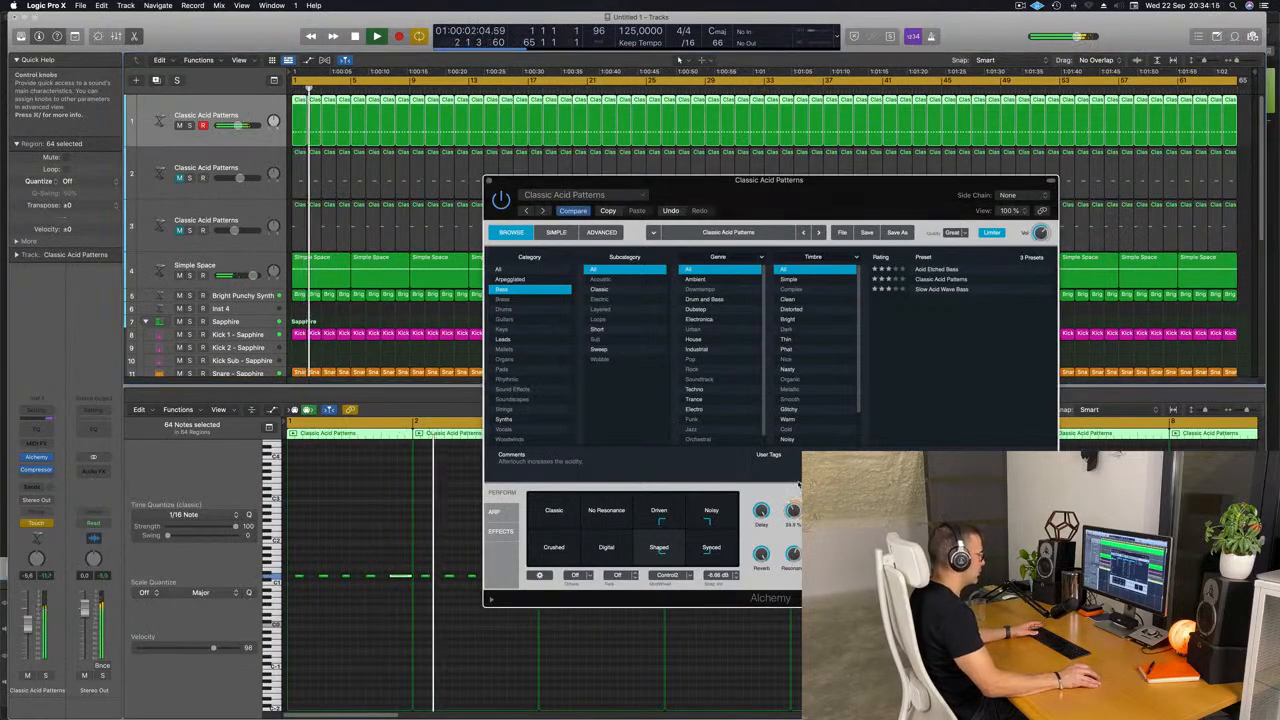
key("Return")
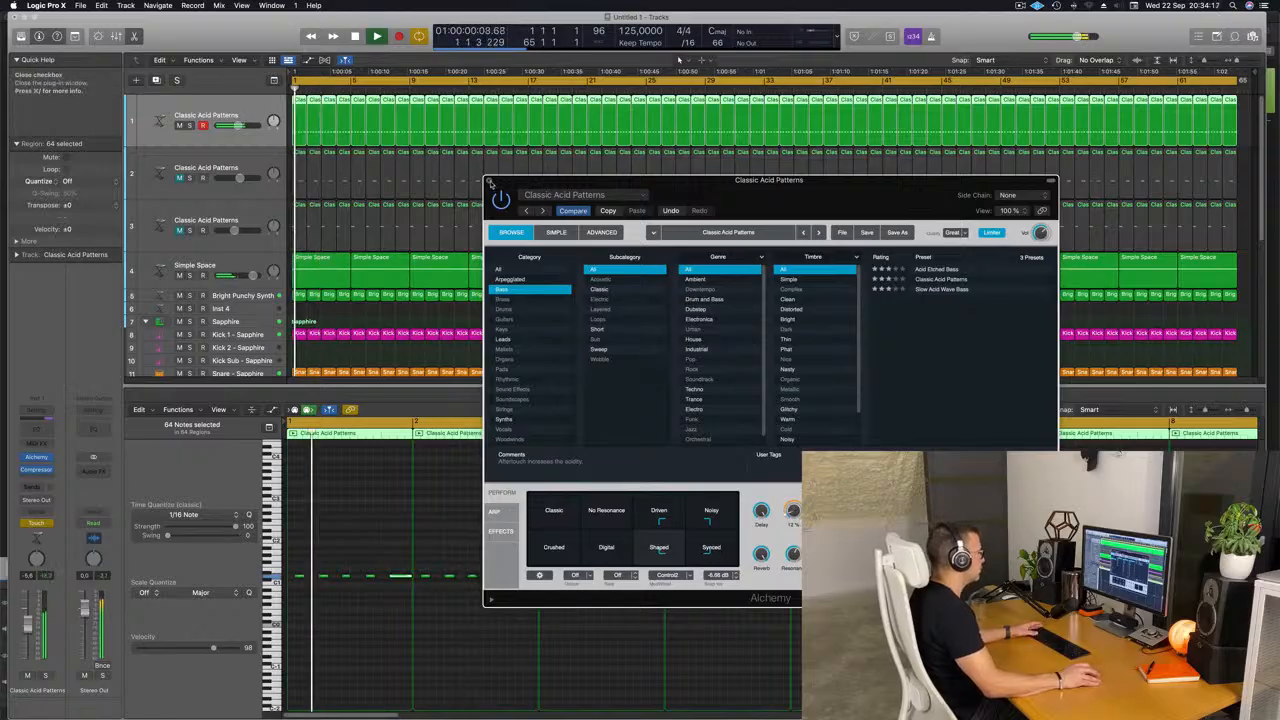
left_click(489, 181)
key("space")
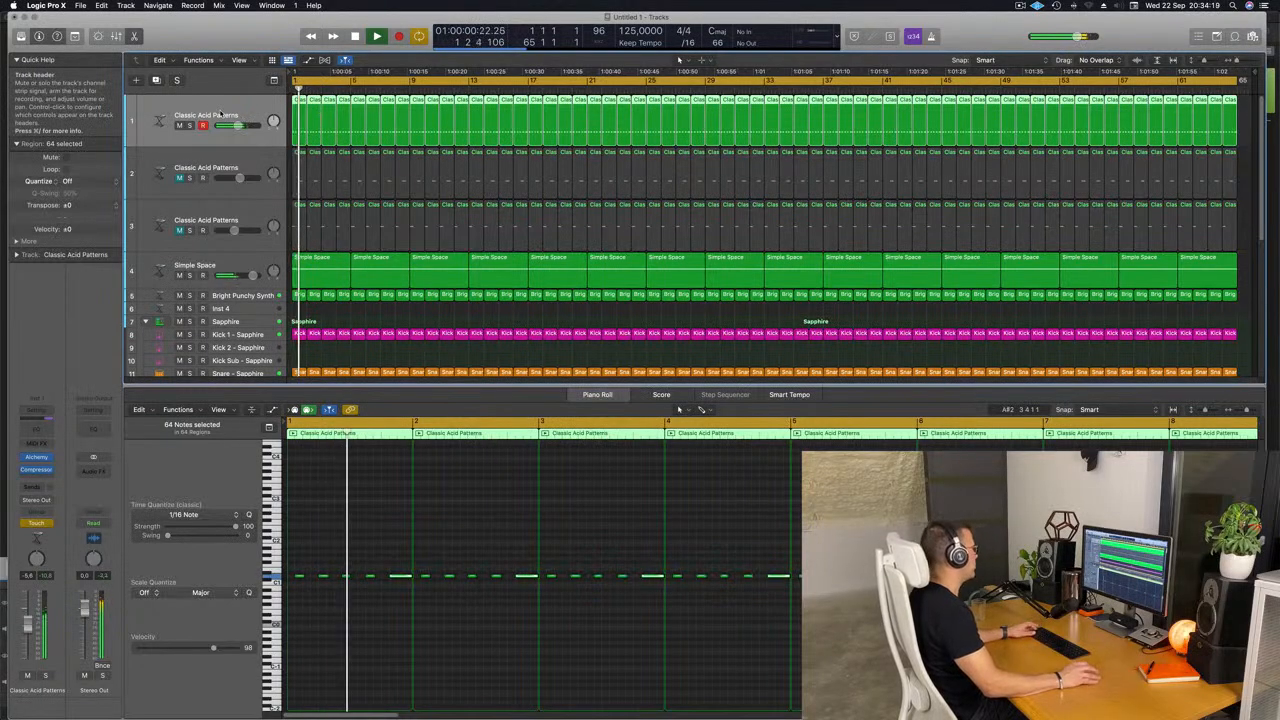
Show track automation, set the first acid track's automation mode to Read and display its Alchemy Cutoff curve.
key("a")
left_click(188, 124)
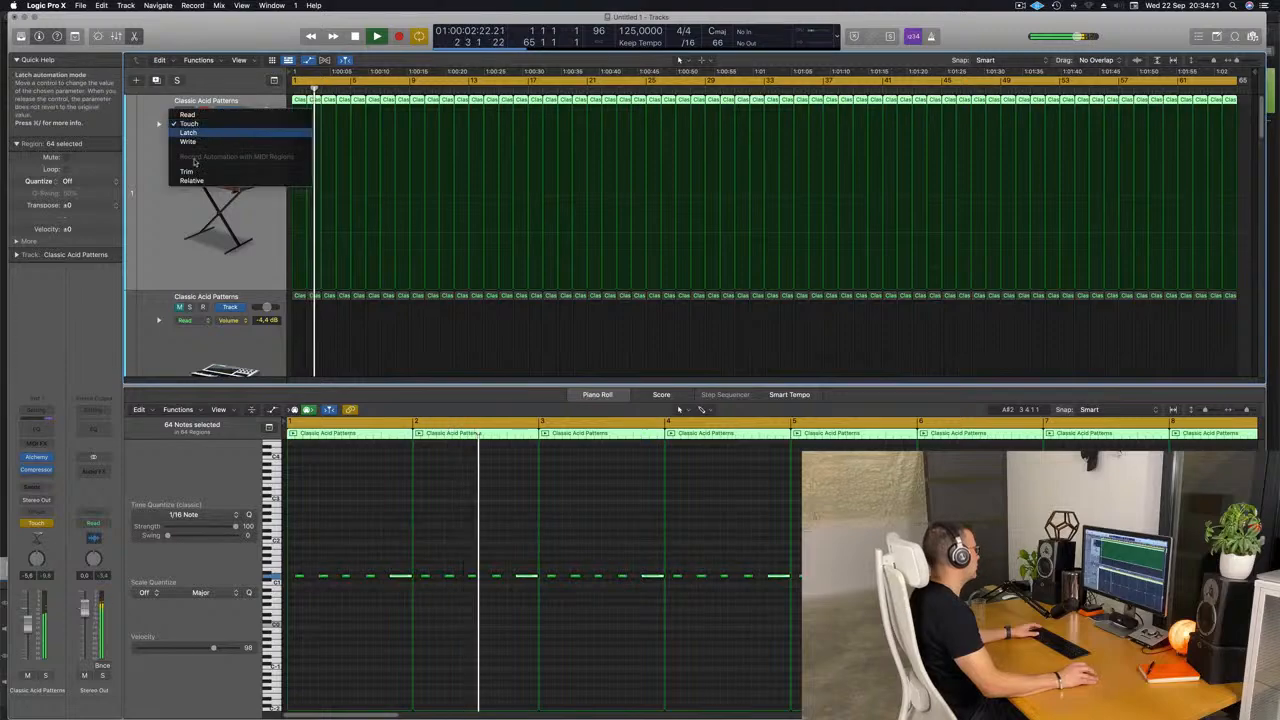
left_click(188, 201)
scroll(187, 202, "down", 4)
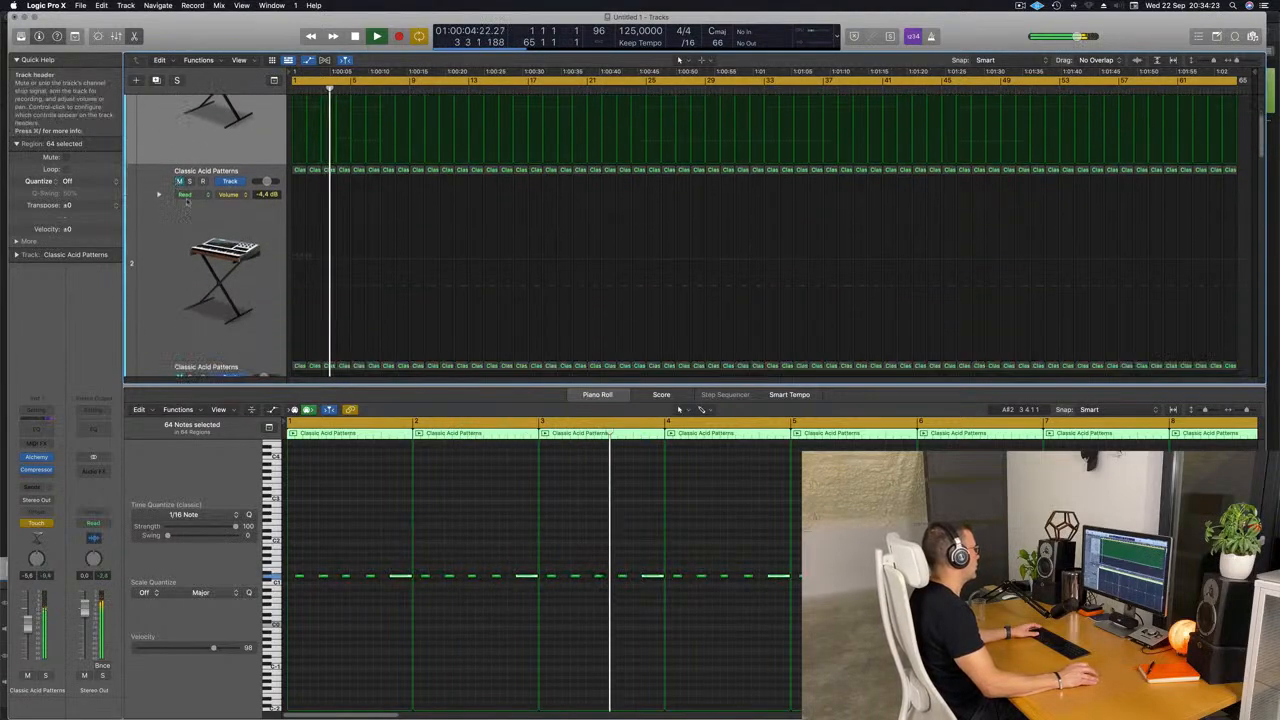
scroll(186, 200, "up", 4)
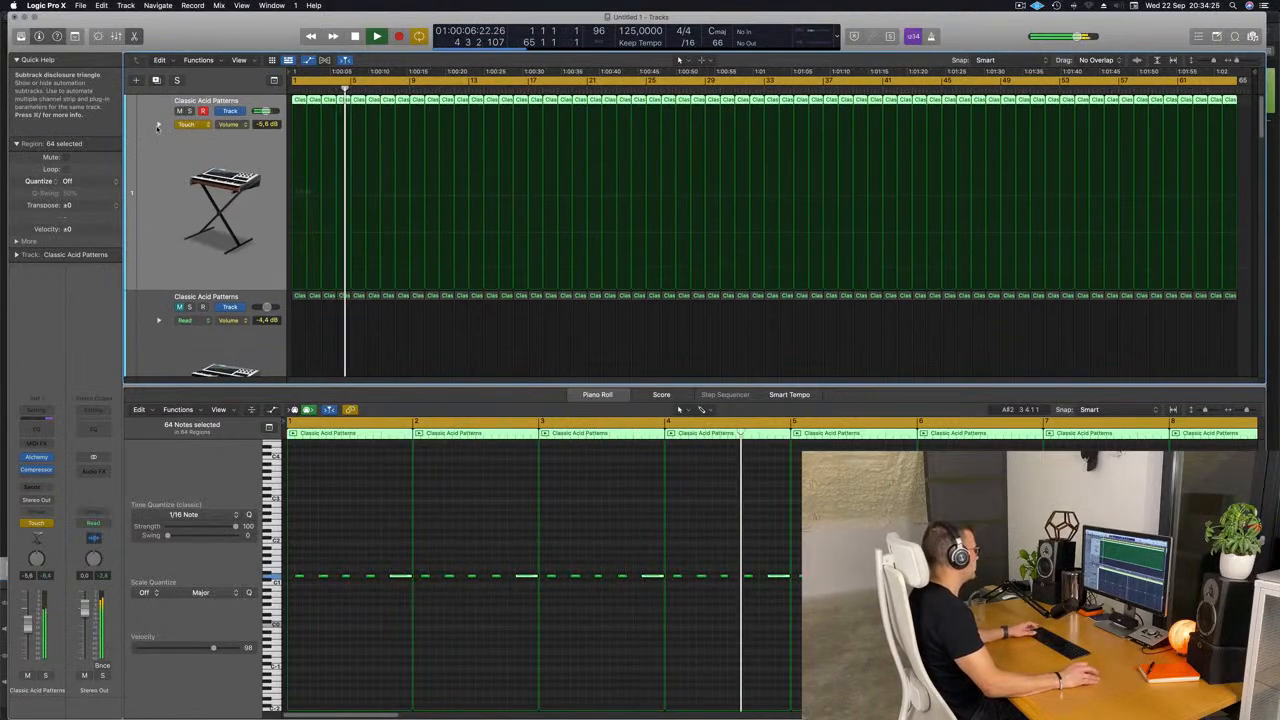
left_click(190, 124)
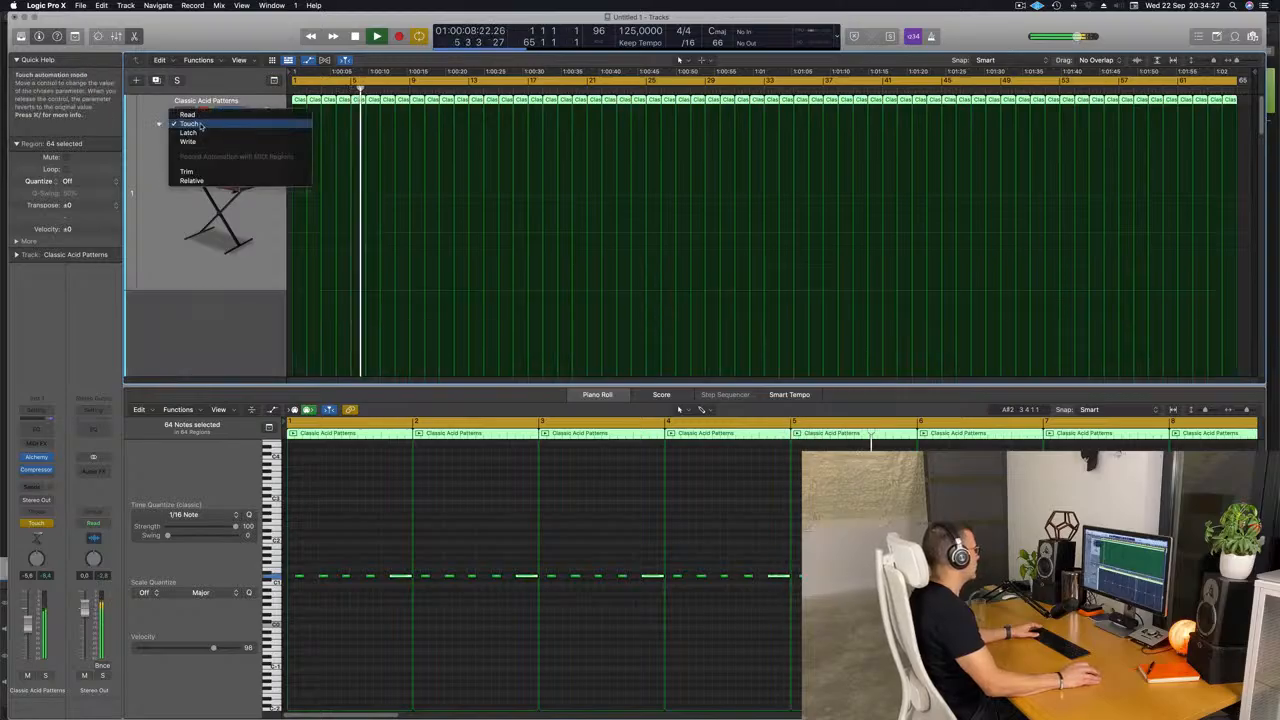
left_click(189, 114)
left_click(223, 125)
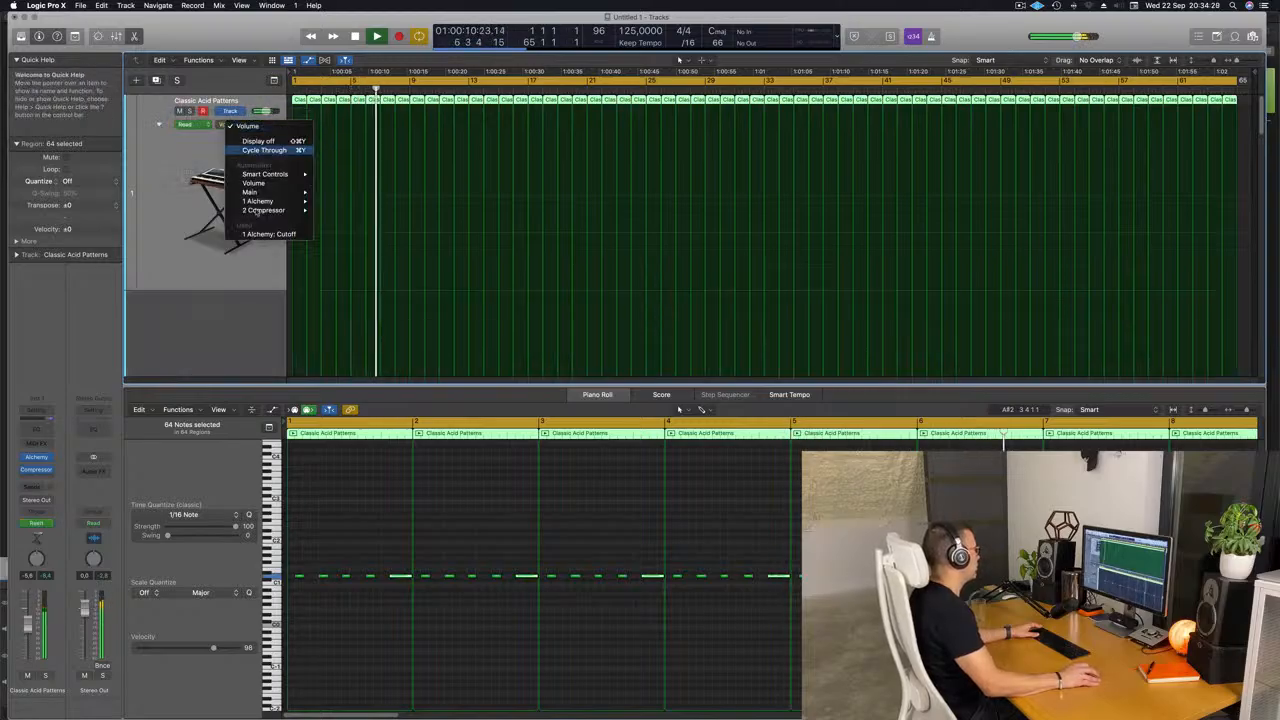
left_click(268, 234)
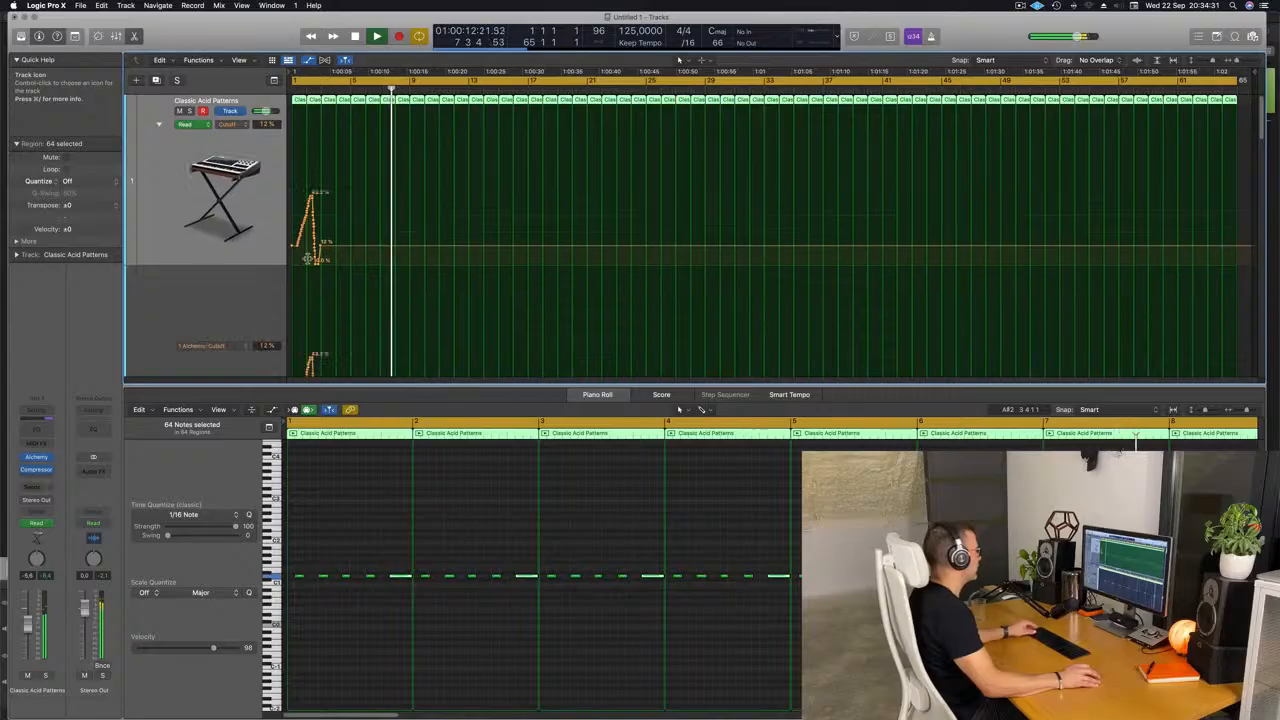
Clear the recorded Cutoff curve on the first acid track, then draw a rise to 33.4% at bar 5 falling to 13.4% at bar 9.
scroll(308, 259, "down", 2)
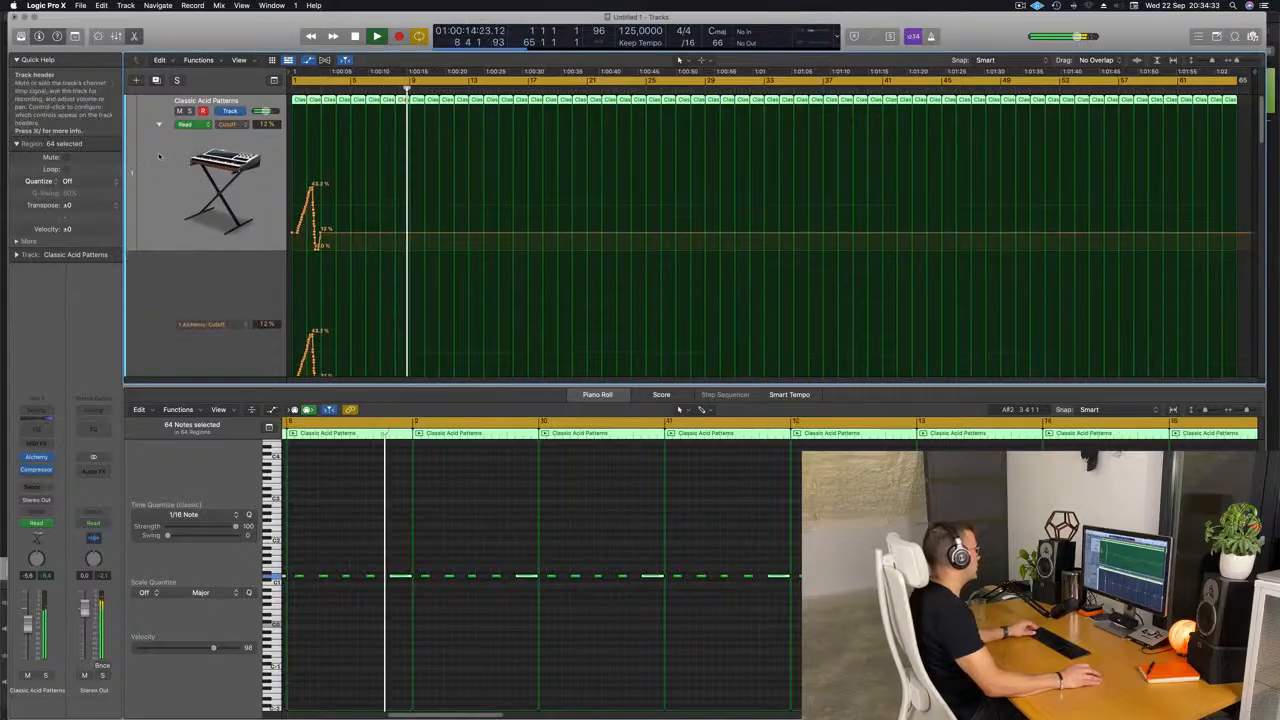
key("super+d")
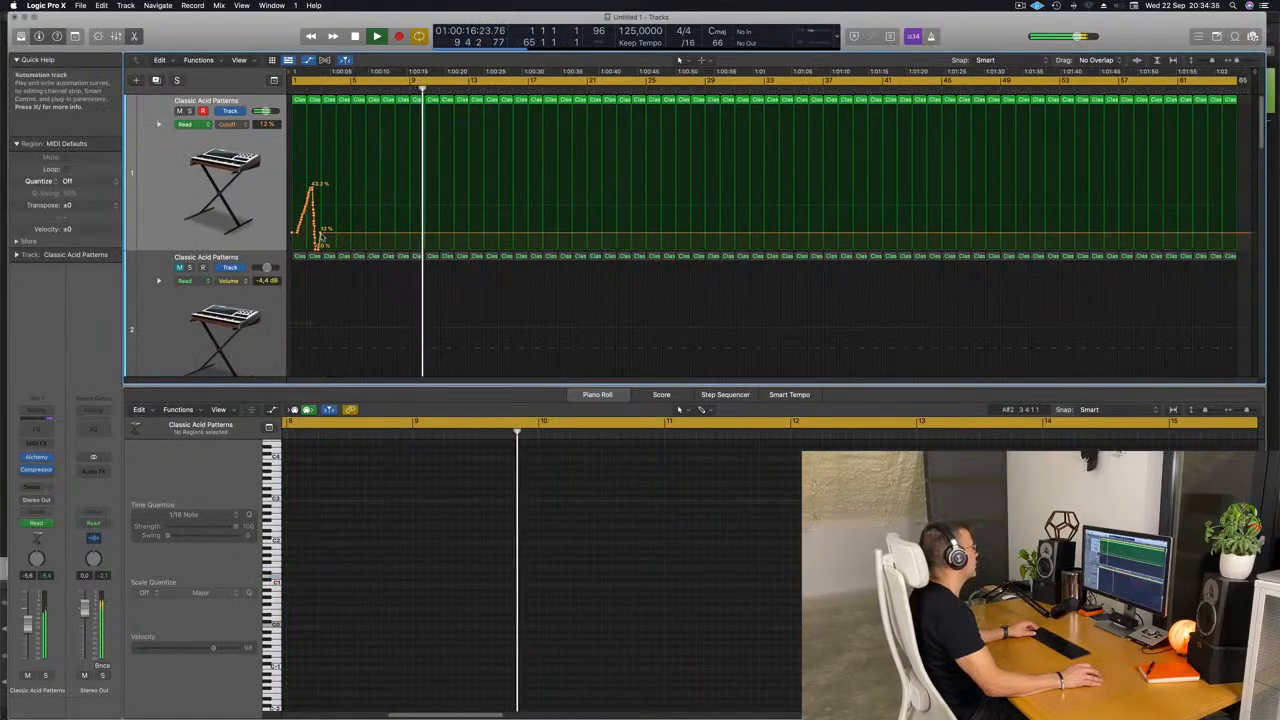
left_click_drag(321, 235, 294, 234)
key("Return")
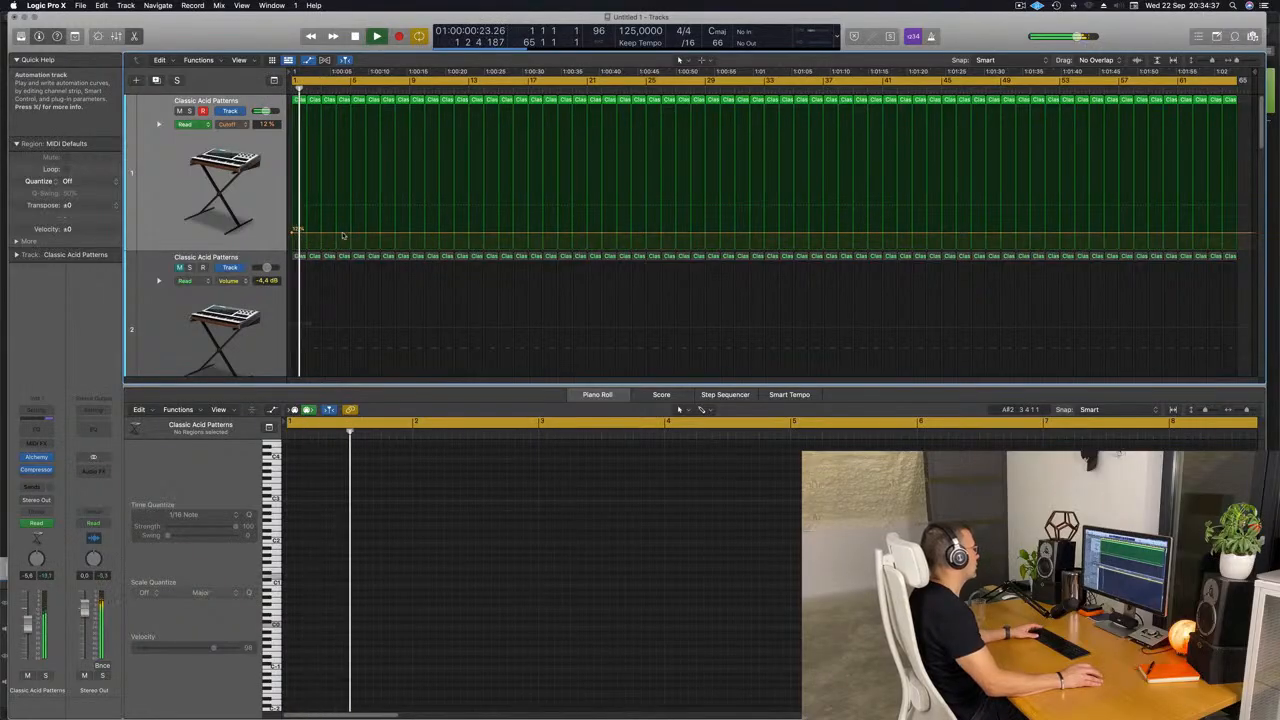
left_click_drag(351, 236, 352, 200)
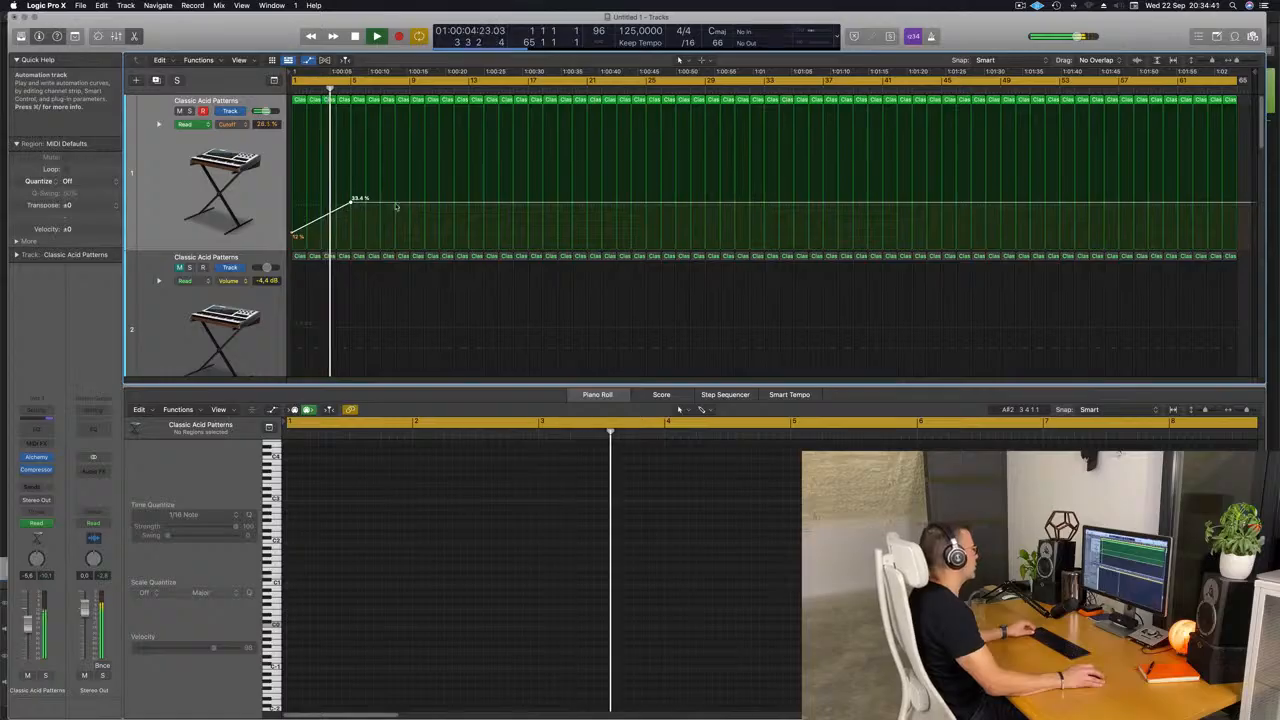
left_click_drag(395, 203, 406, 232)
Send the Simple Space track to the reverb on Bus 4 at about -6 dB.
scroll(394, 232, "down", 3)
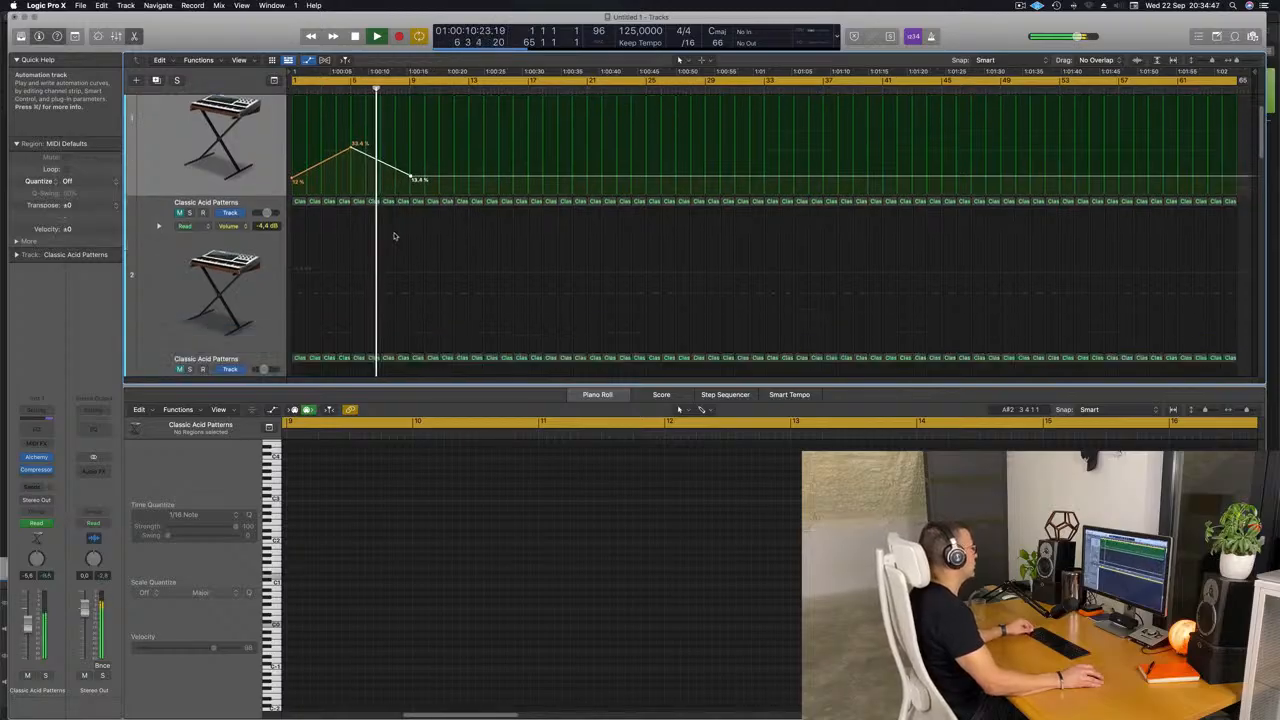
scroll(405, 267, "down", 3)
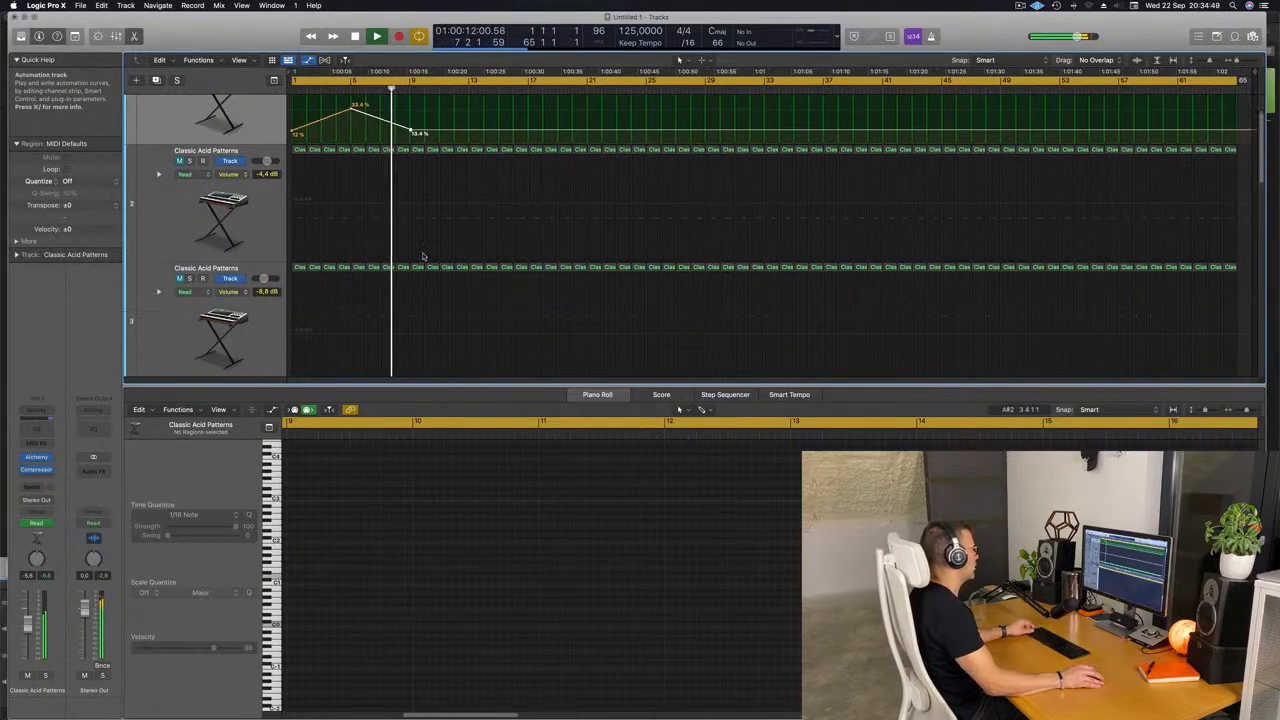
scroll(345, 240, "up", 2)
scroll(348, 238, "down", 3)
scroll(347, 238, "down", 3)
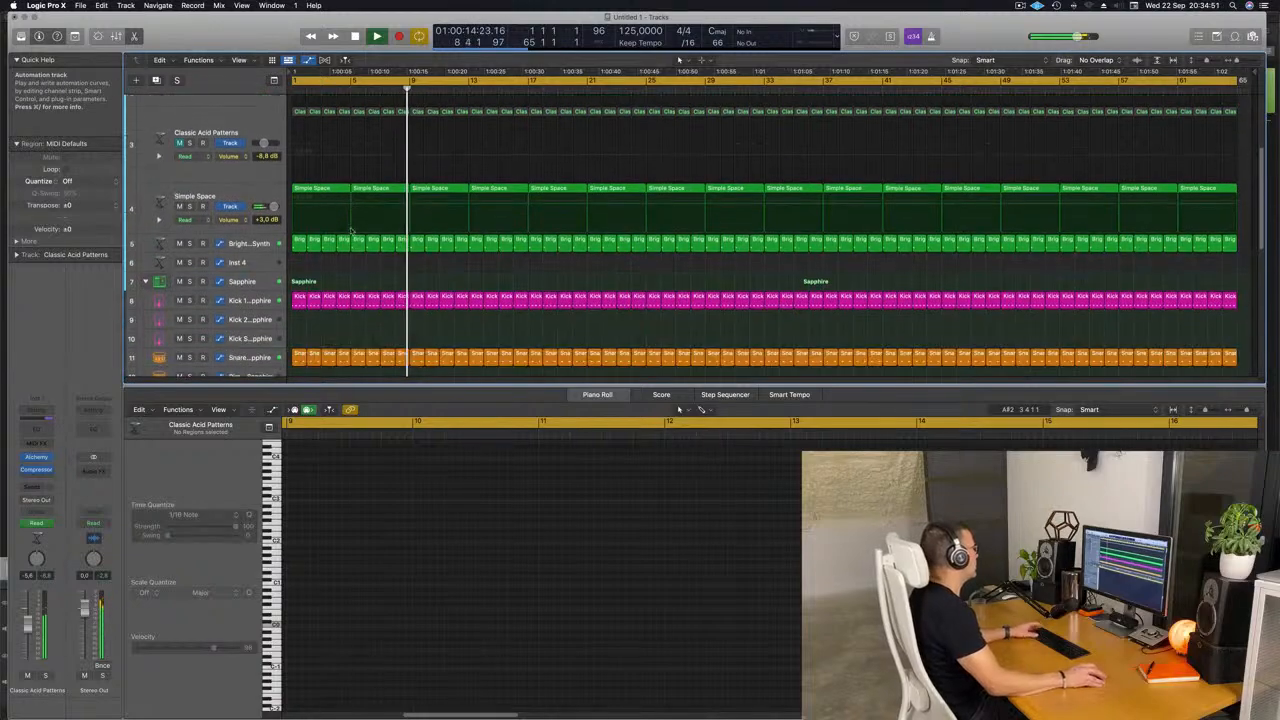
key("Return")
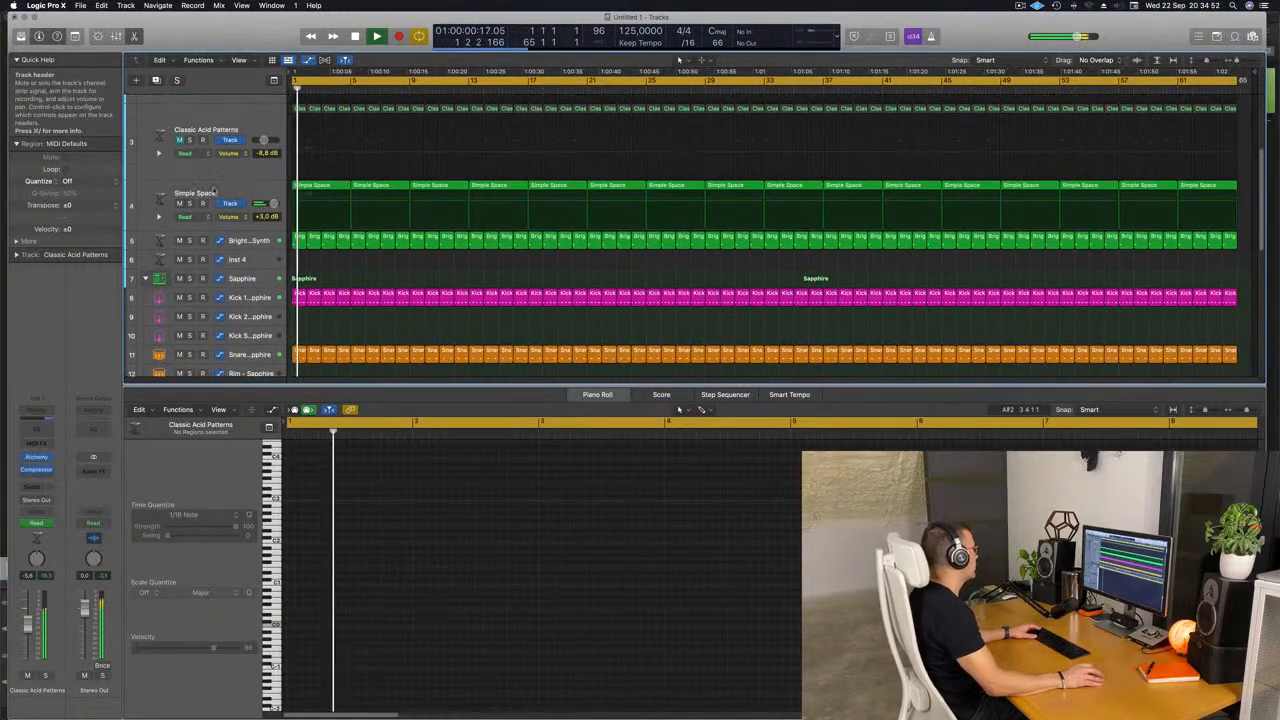
left_click(213, 191)
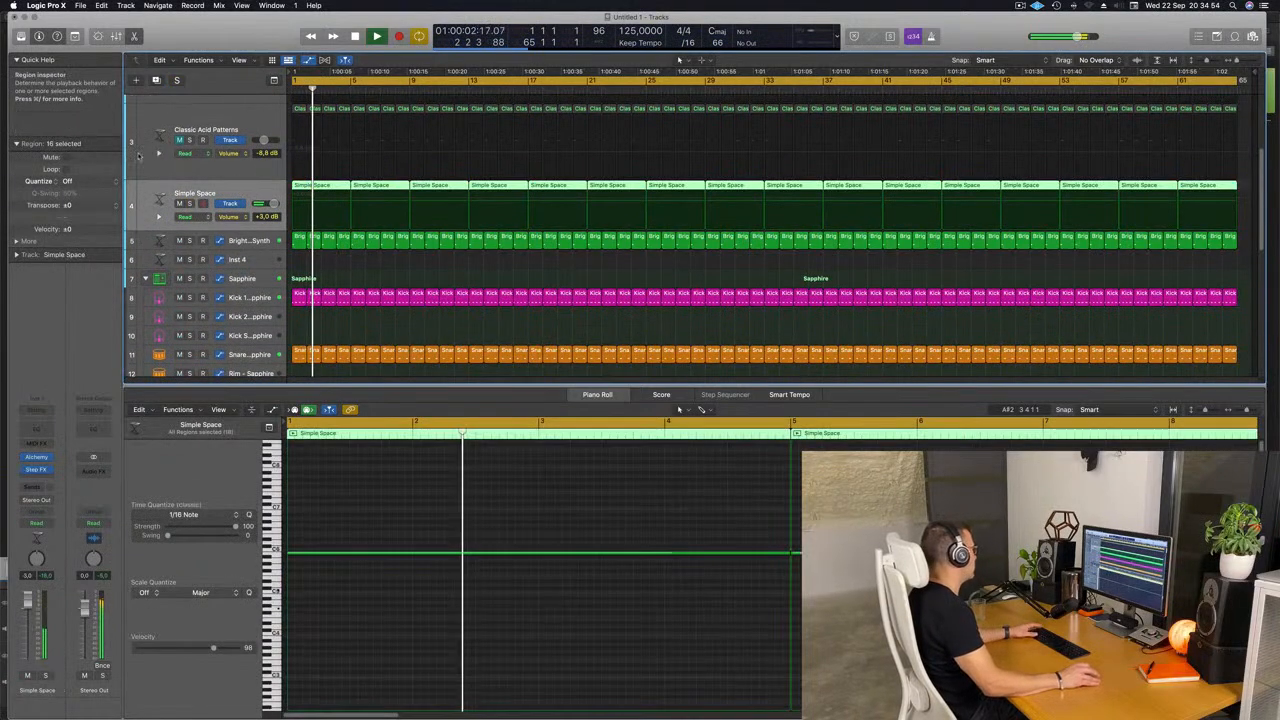
left_click(36, 487)
mouse_move(60, 501)
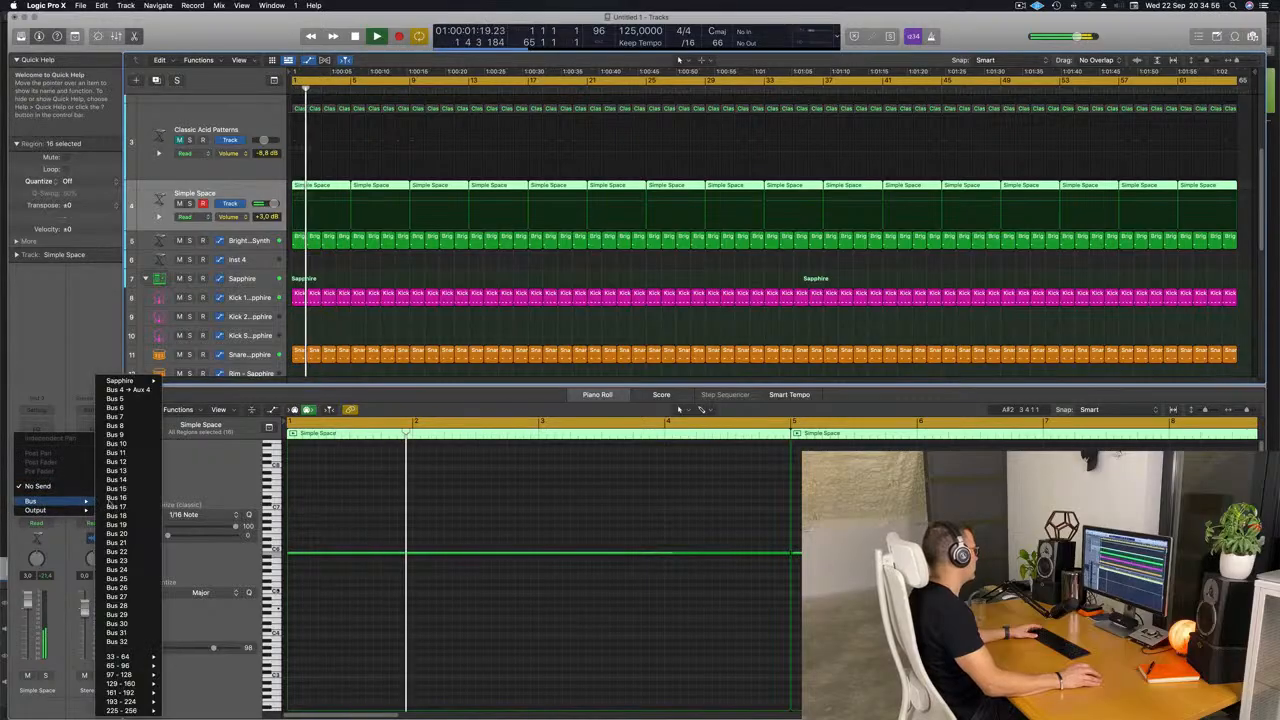
left_click(128, 389)
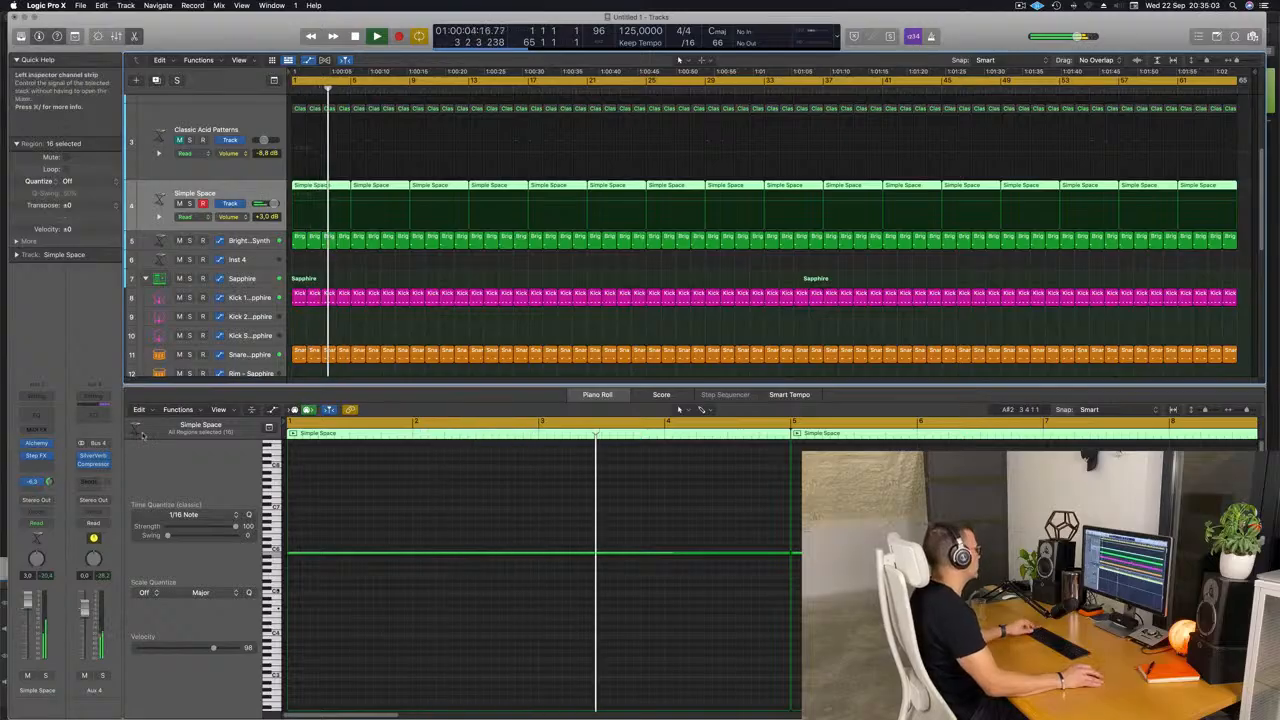
Send the Clap 2 - Sapphire track to Bus 4 and adjust the send level.
scroll(232, 257, "down", 6)
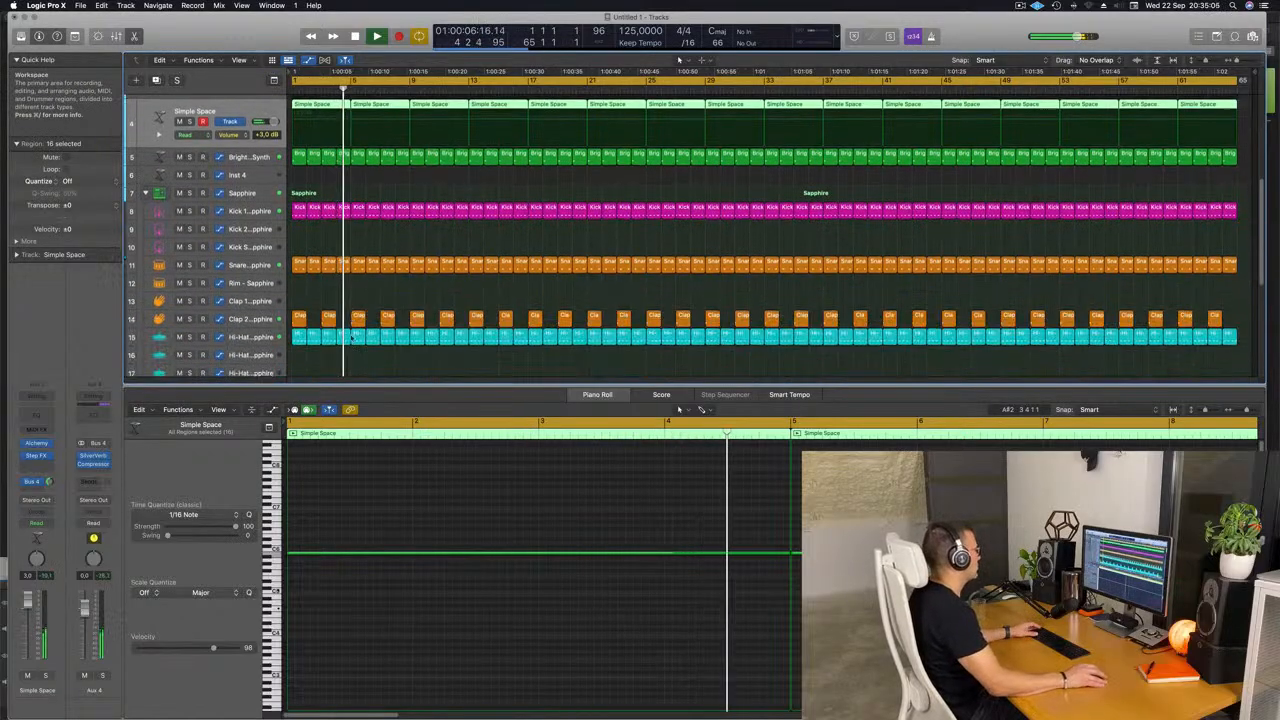
left_click(232, 257)
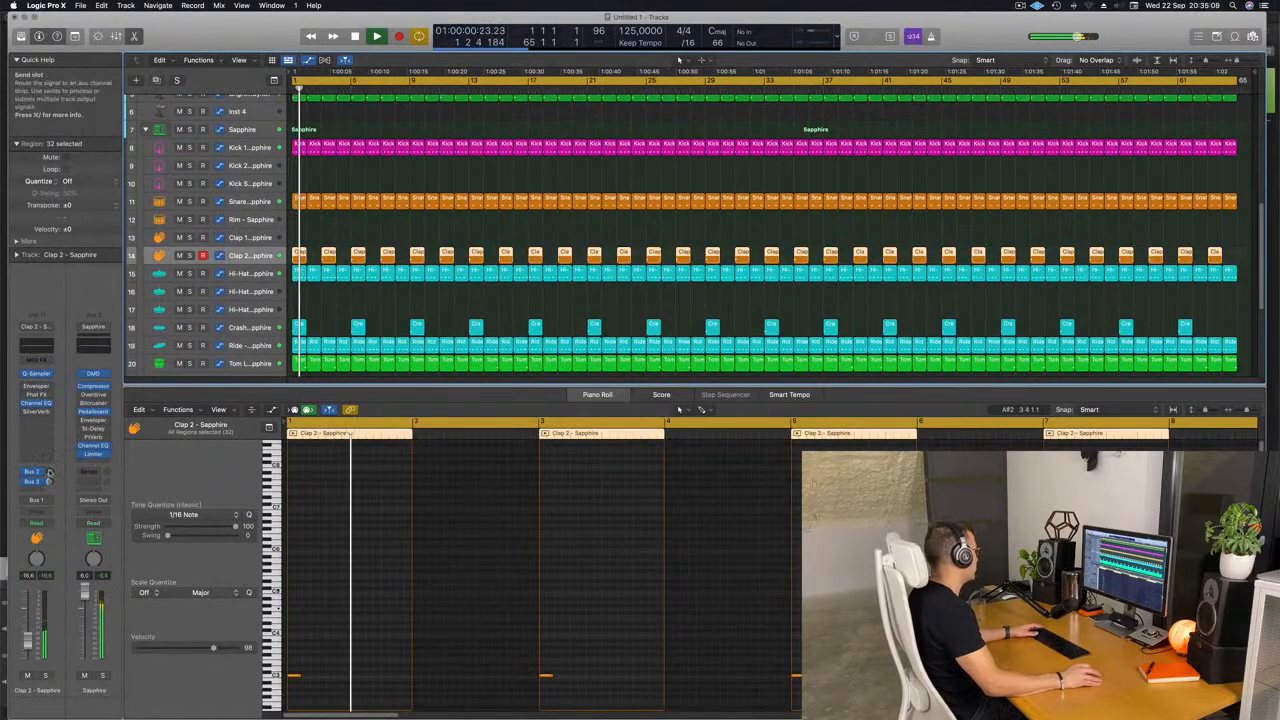
left_click(33, 491)
mouse_move(32, 503)
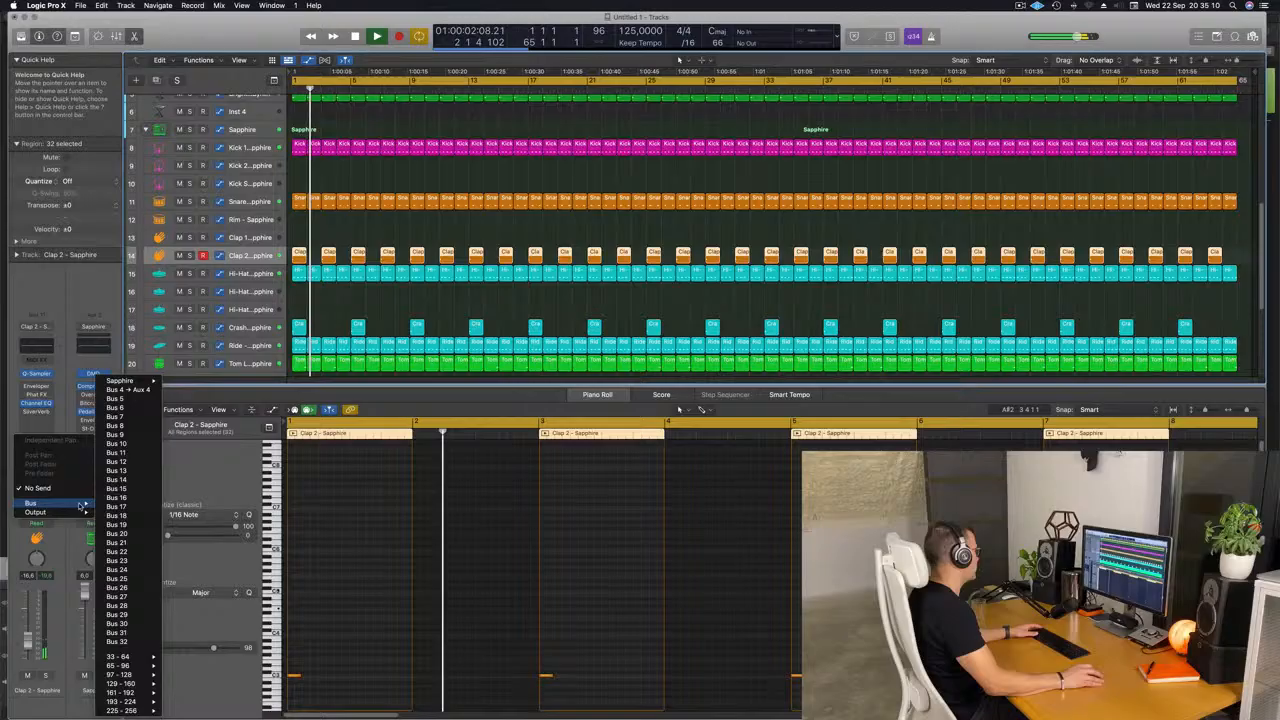
left_click(112, 389)
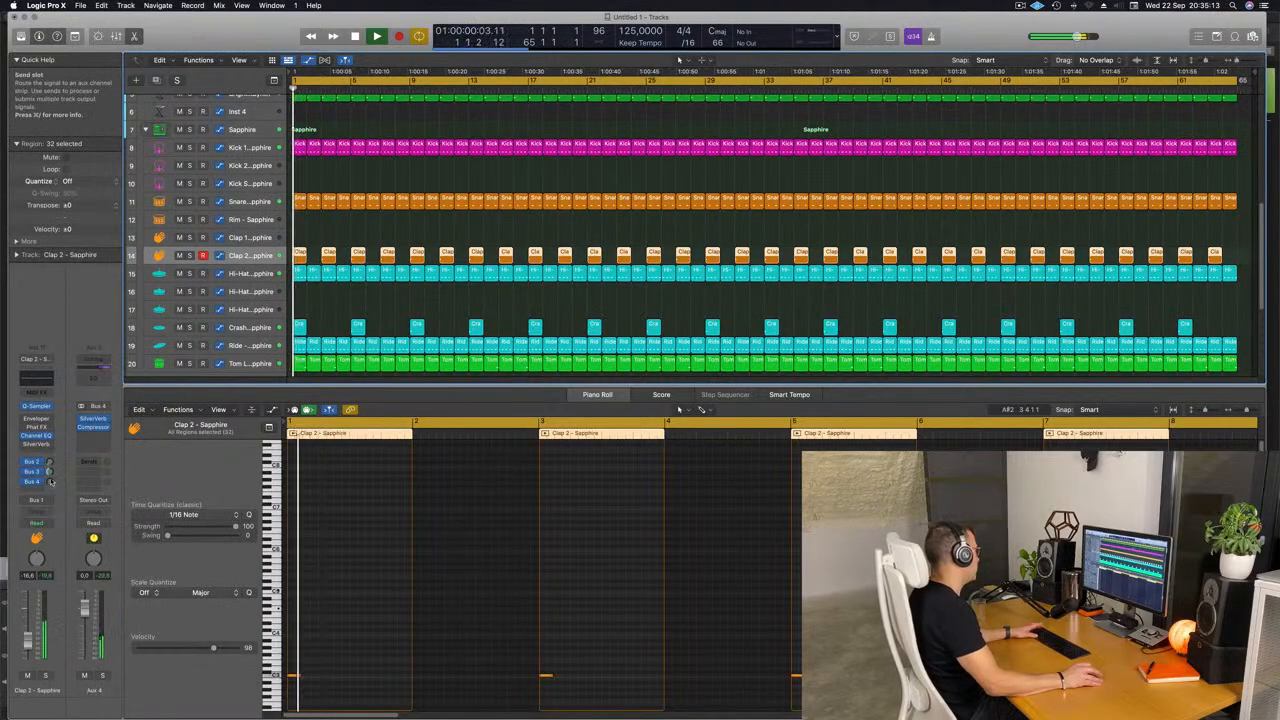
left_click_drag(51, 482, 52, 491)
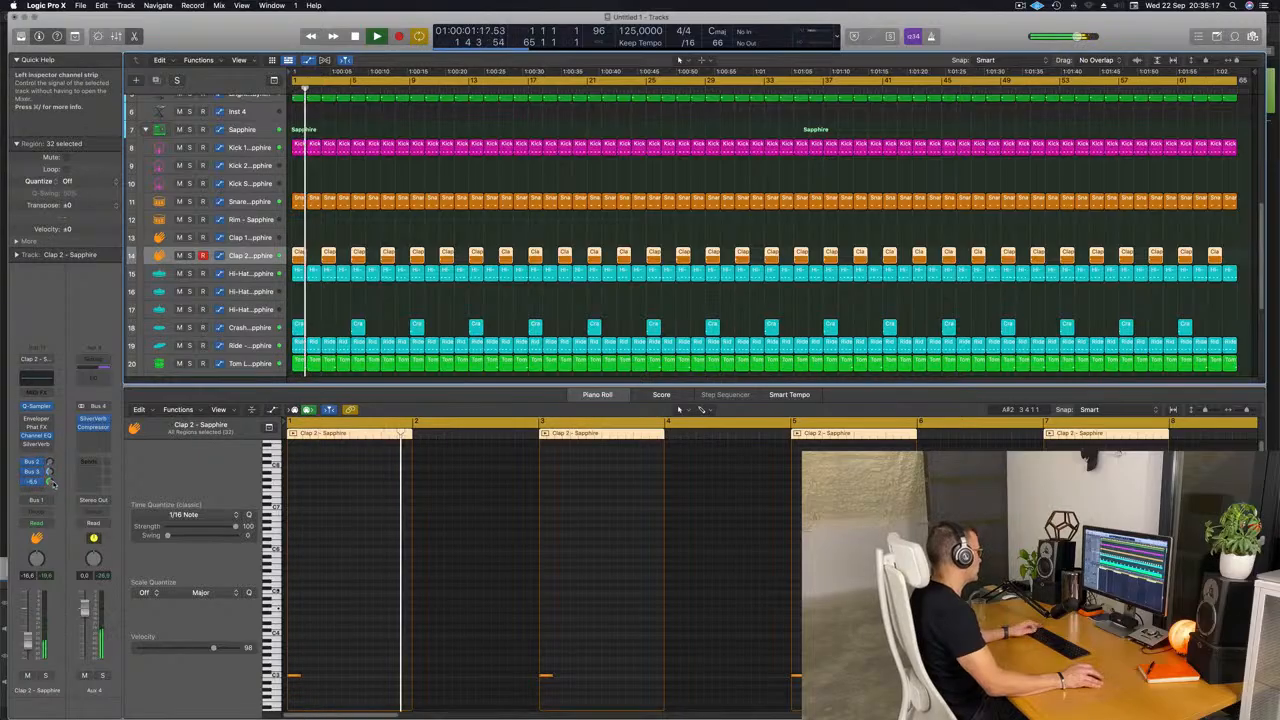
Add a second Cutoff rise on the first acid track, peaking at about 35% at bar 13 and returning to 13.4% at bar 17.
scroll(423, 298, "up", 5)
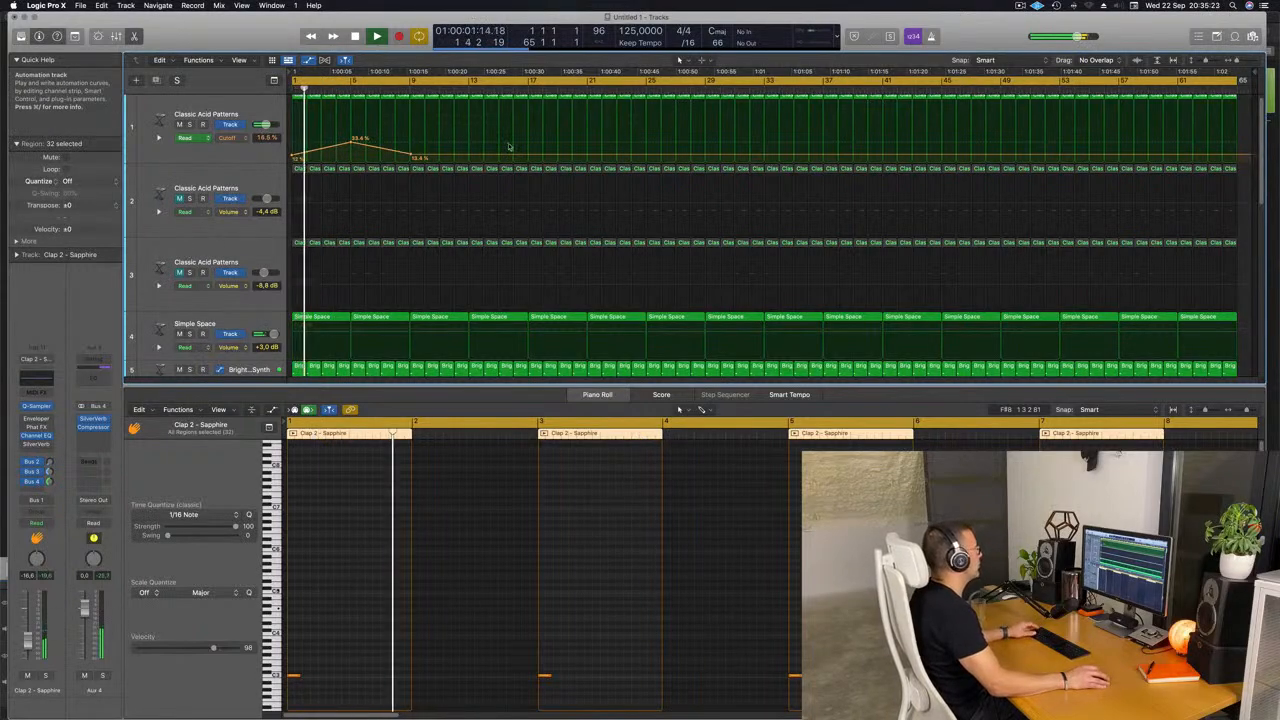
left_click(468, 156)
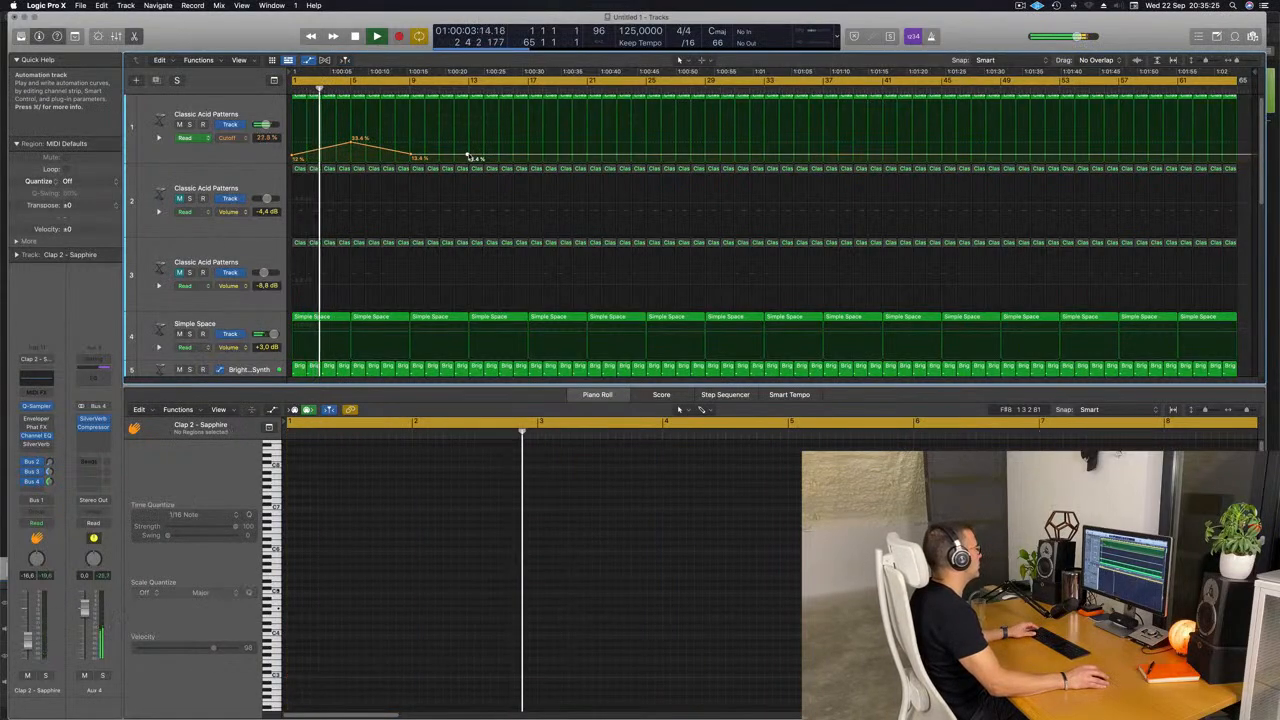
left_click_drag(468, 156, 530, 157)
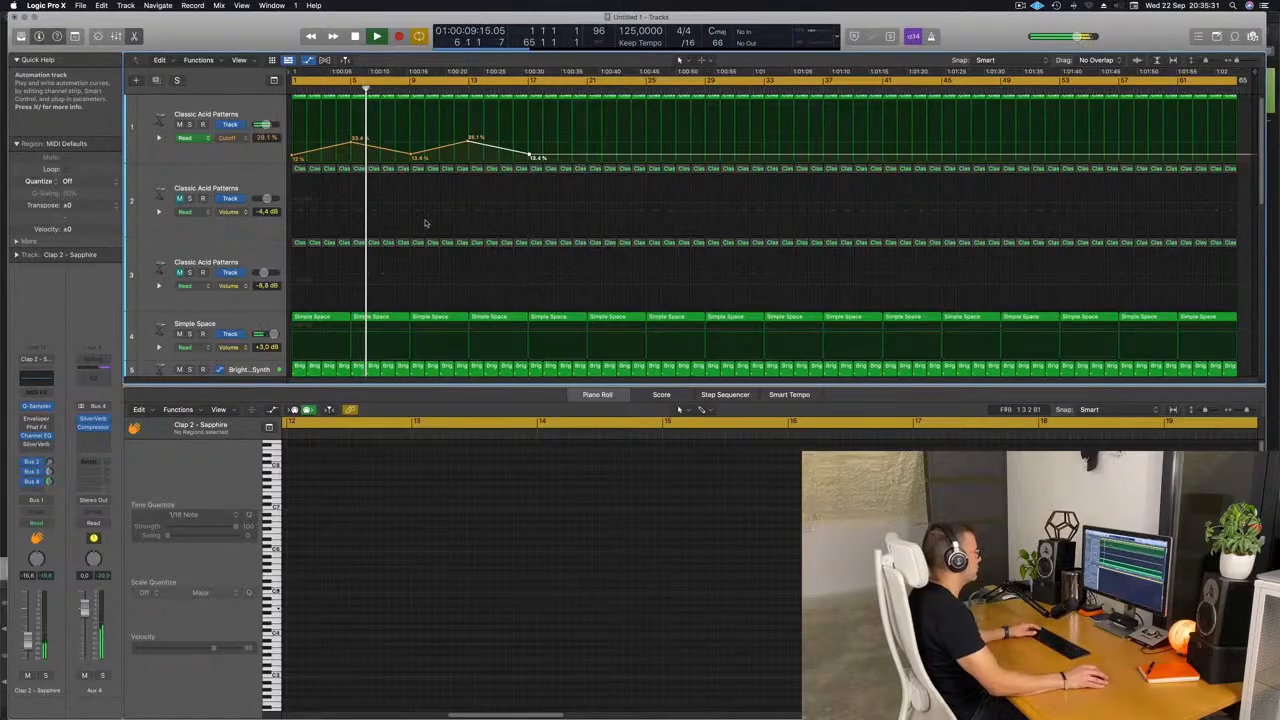
Unmute the second acid track, restart playback and lower the track's volume slightly.
left_click(157, 214)
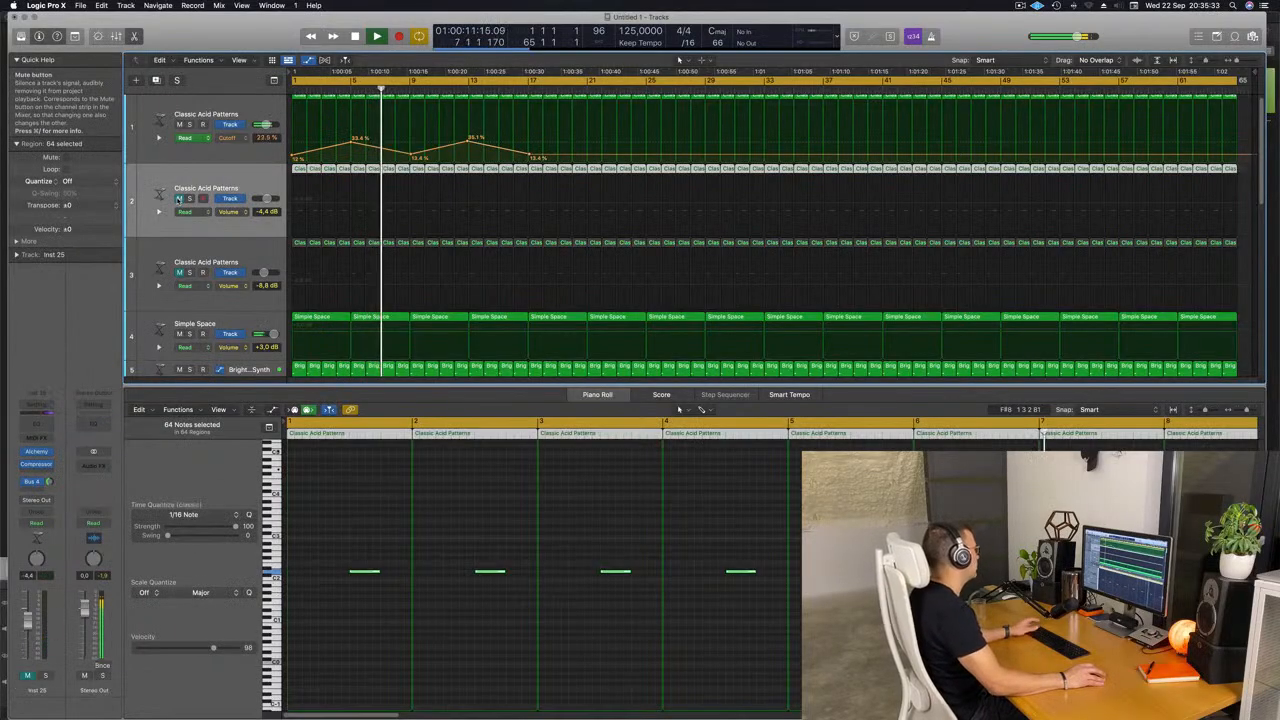
key("space")
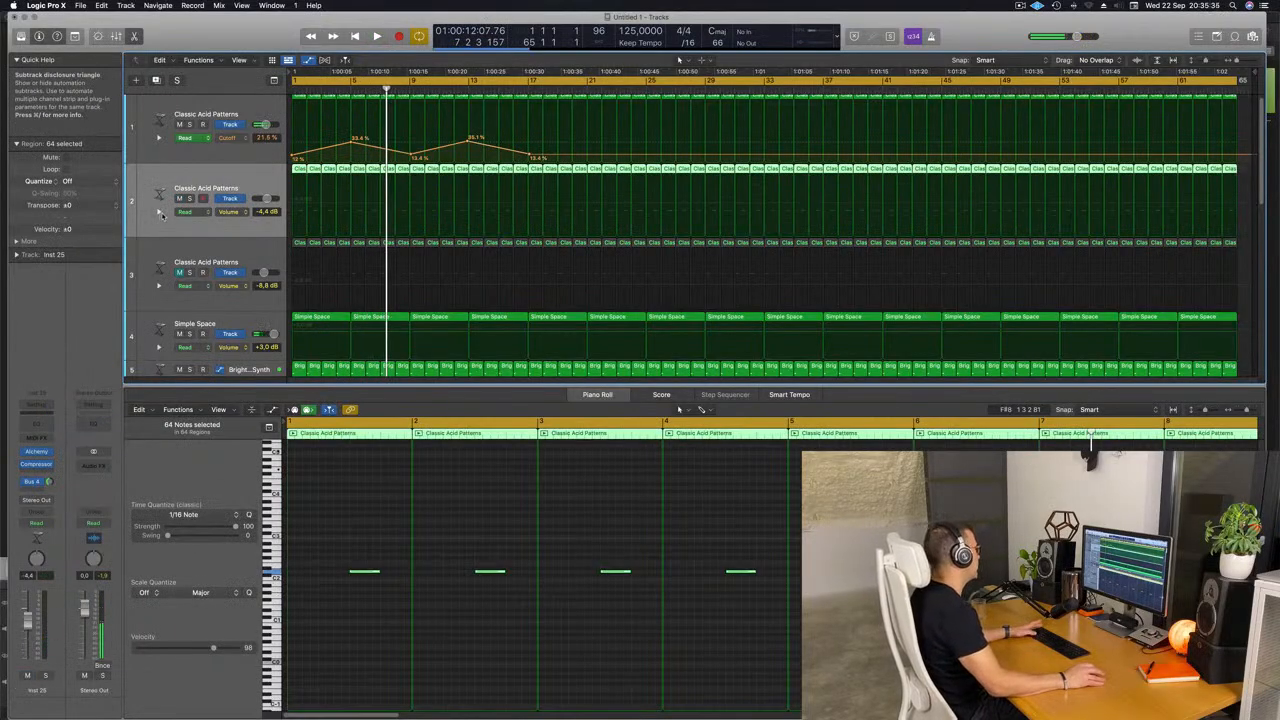
key("space")
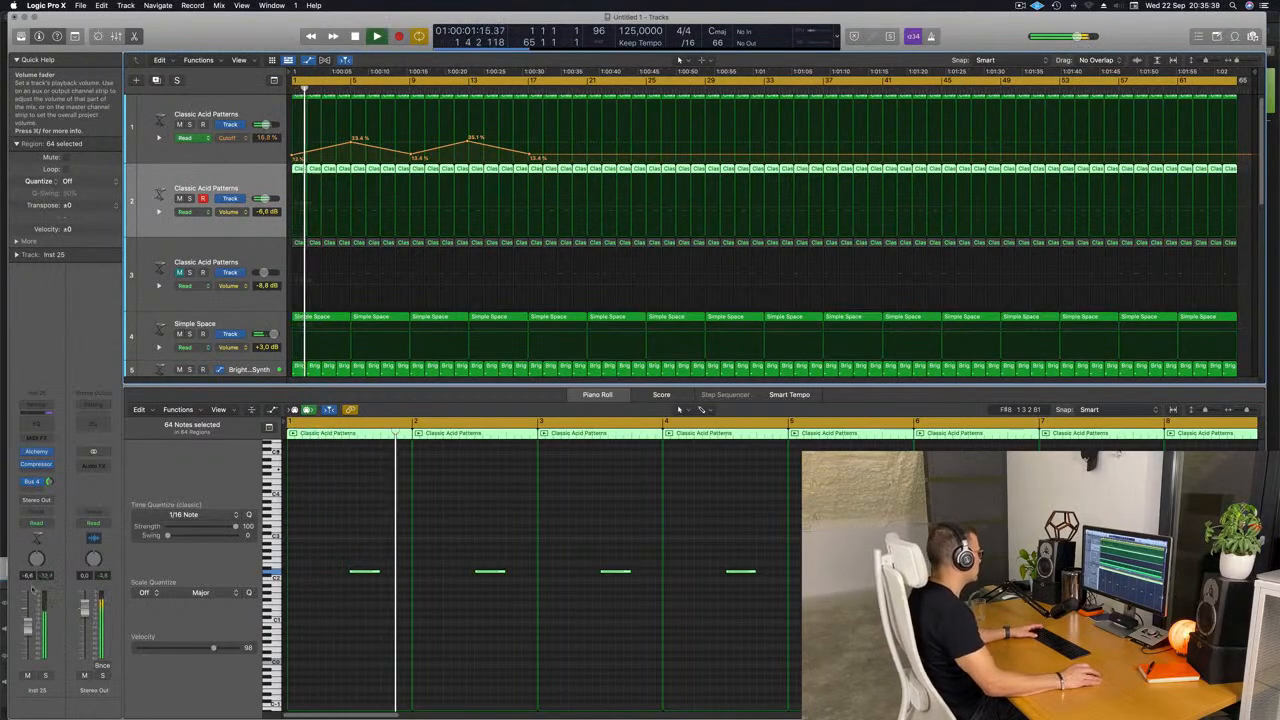
Add a Channel EQ to the second acid track with a 188 Hz low cut at 12 dB/Oct, and raise the track volume slightly.
left_click(37, 424)
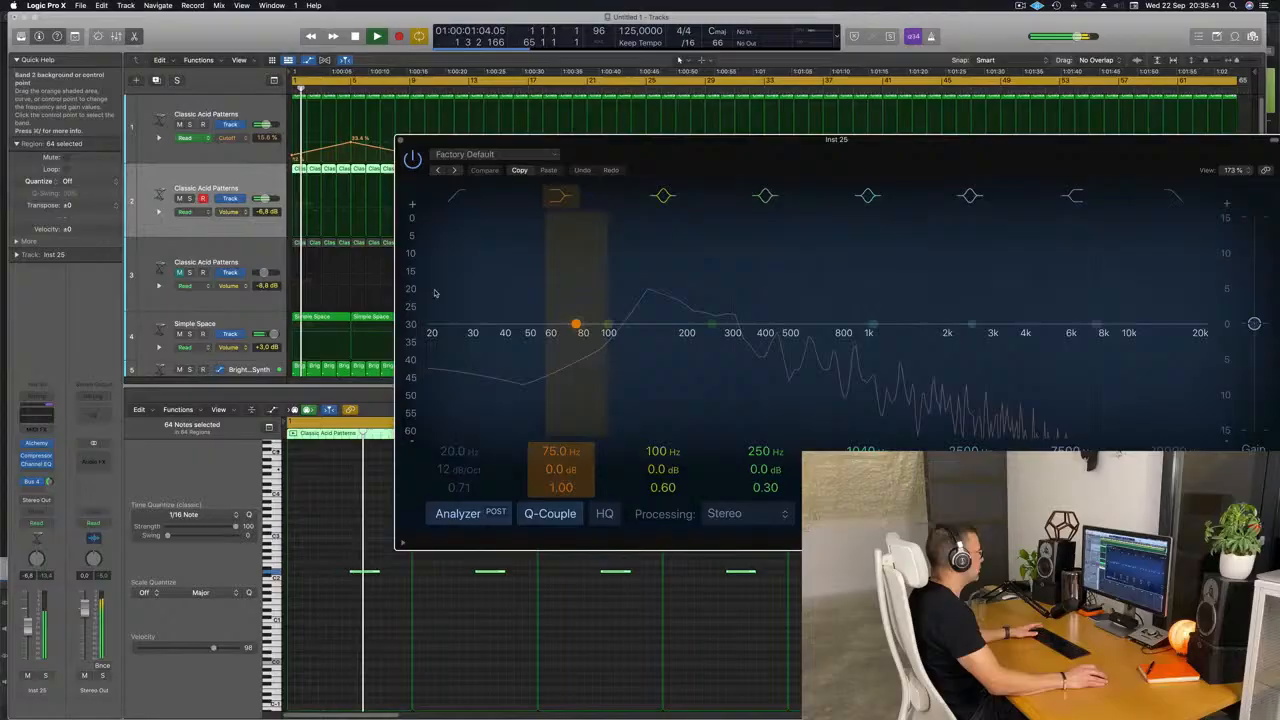
left_click(463, 194)
left_click_drag(456, 286, 697, 257)
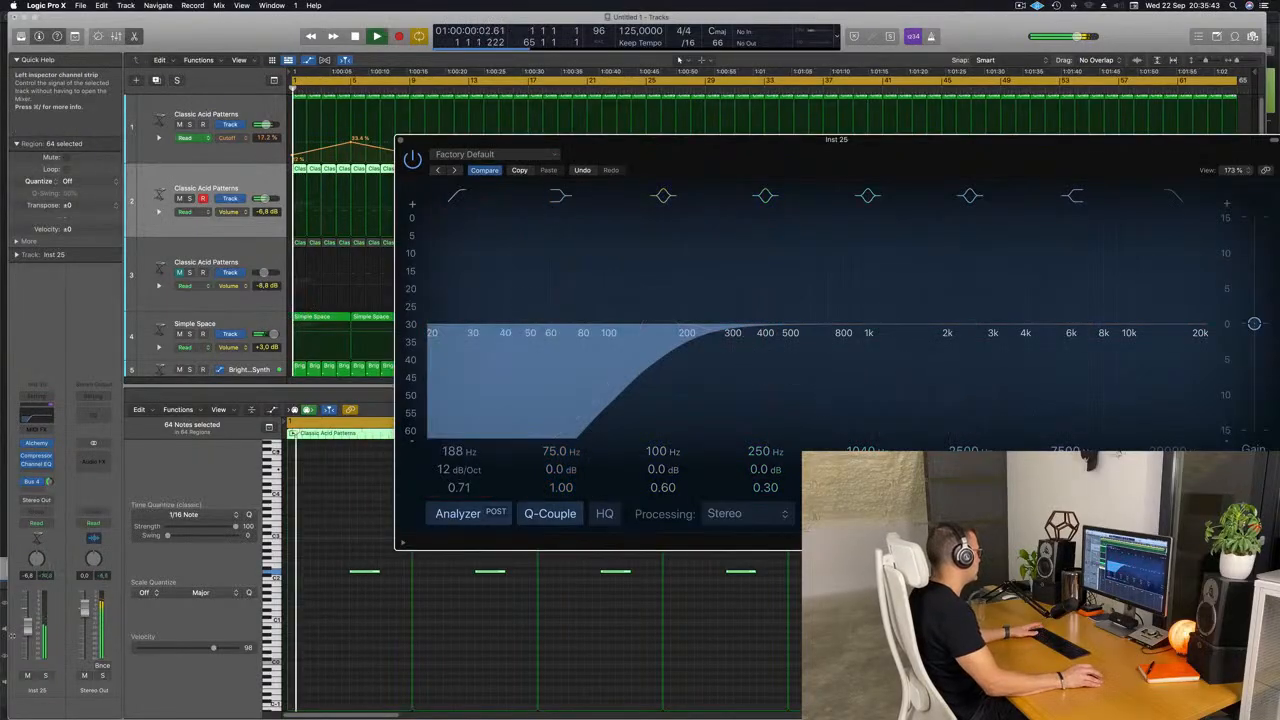
left_click_drag(28, 628, 28, 623)
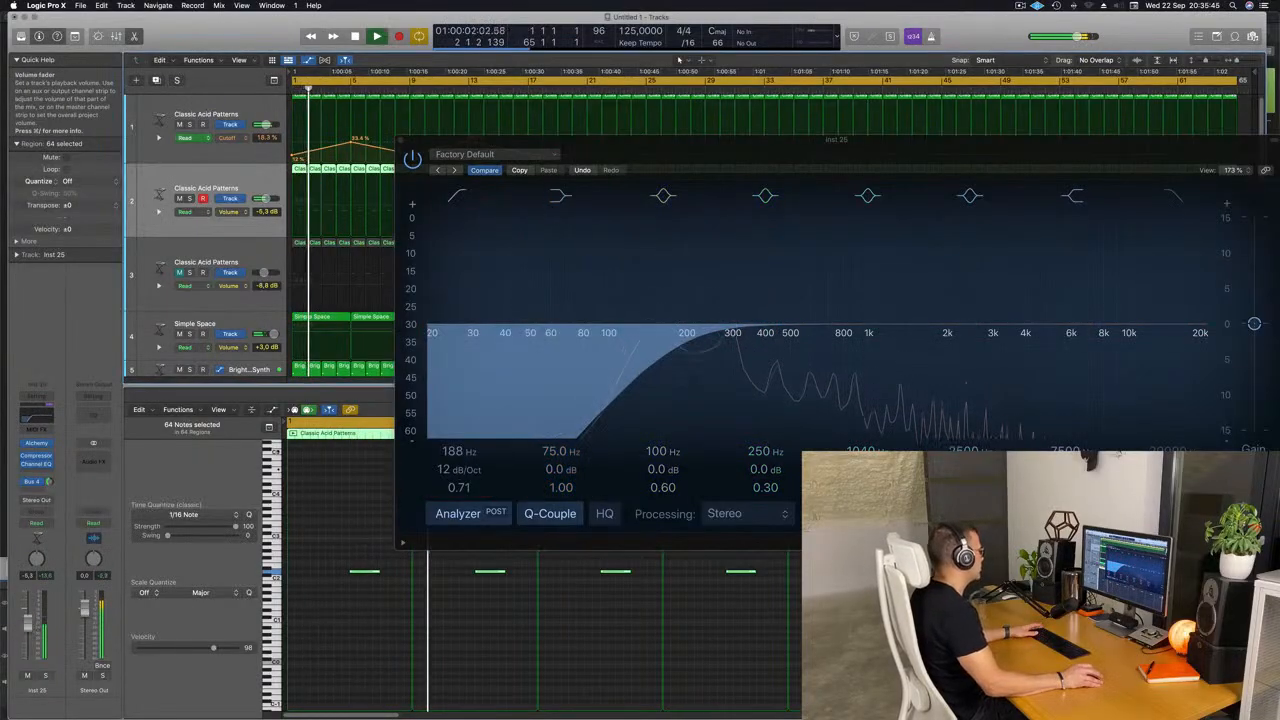
left_click(399, 141)
Boost the low shelf of the Kick 1 - Sapphire track's Channel EQ to +3.1 dB at 75 Hz and close the EQ.
scroll(388, 291, "down", 4)
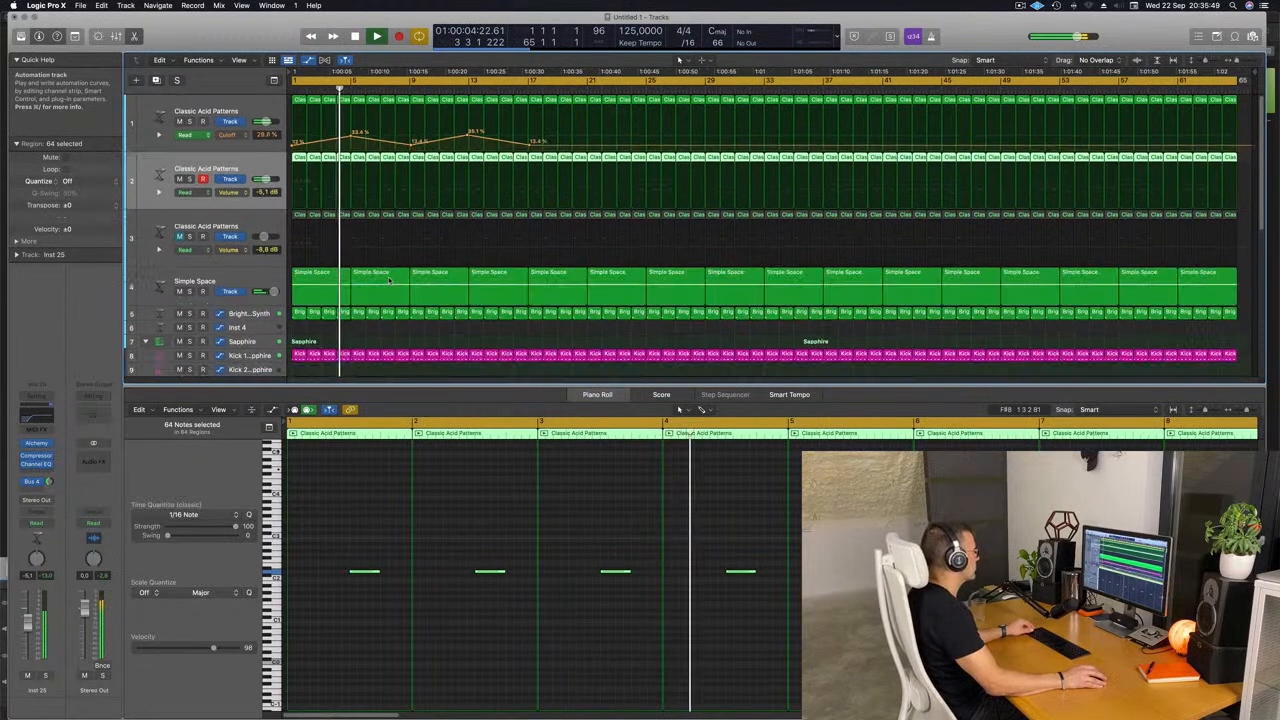
scroll(389, 283, "down", 3)
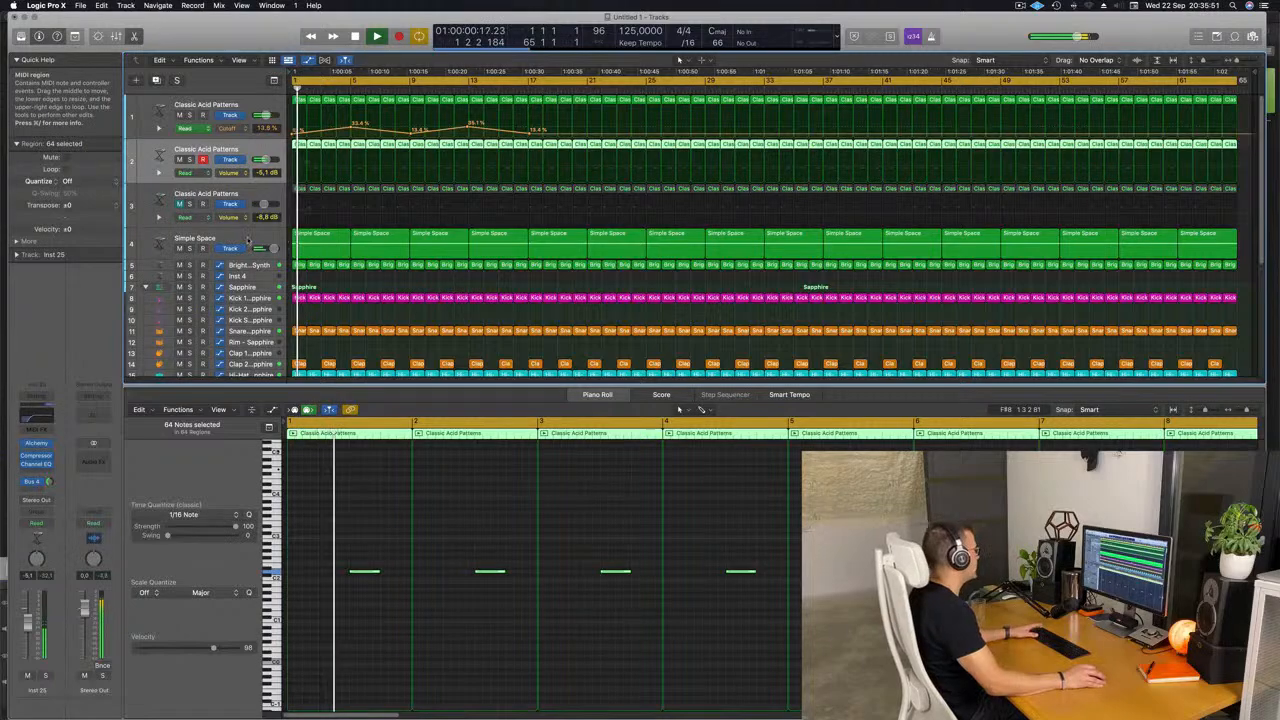
key("space")
scroll(270, 250, "down", 6)
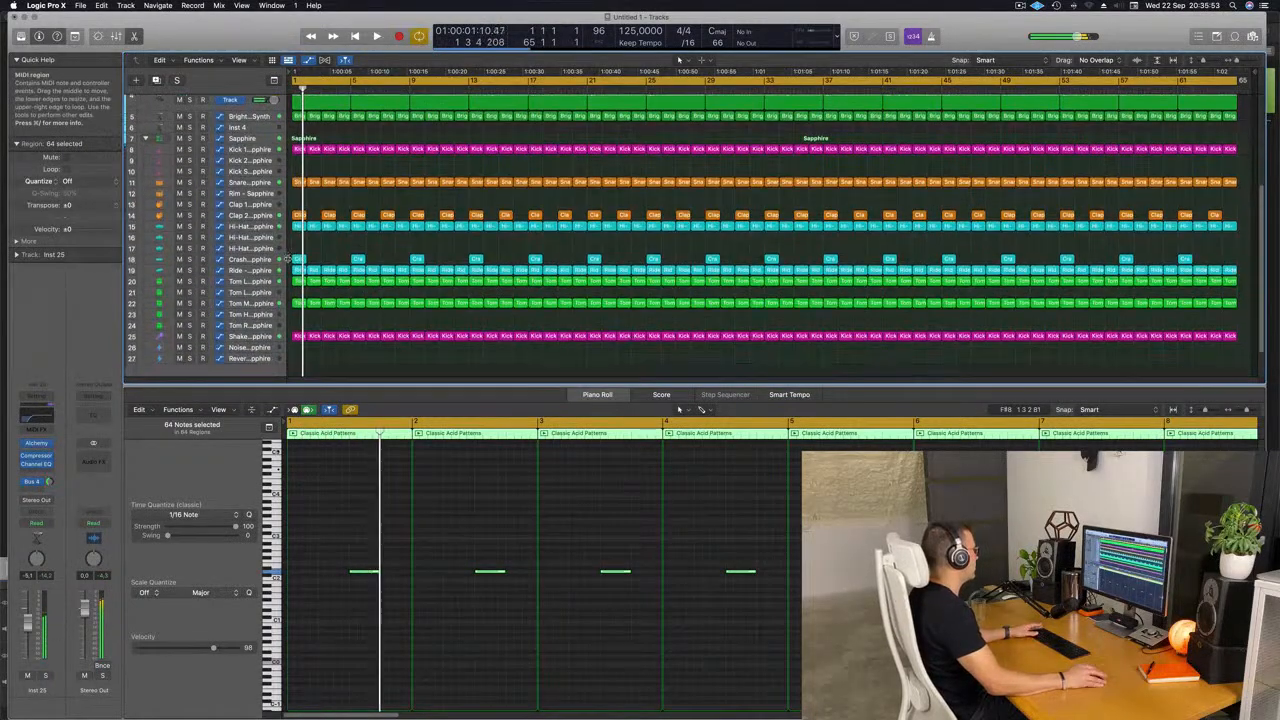
key("space")
scroll(270, 220, "up", 2)
left_click(259, 181)
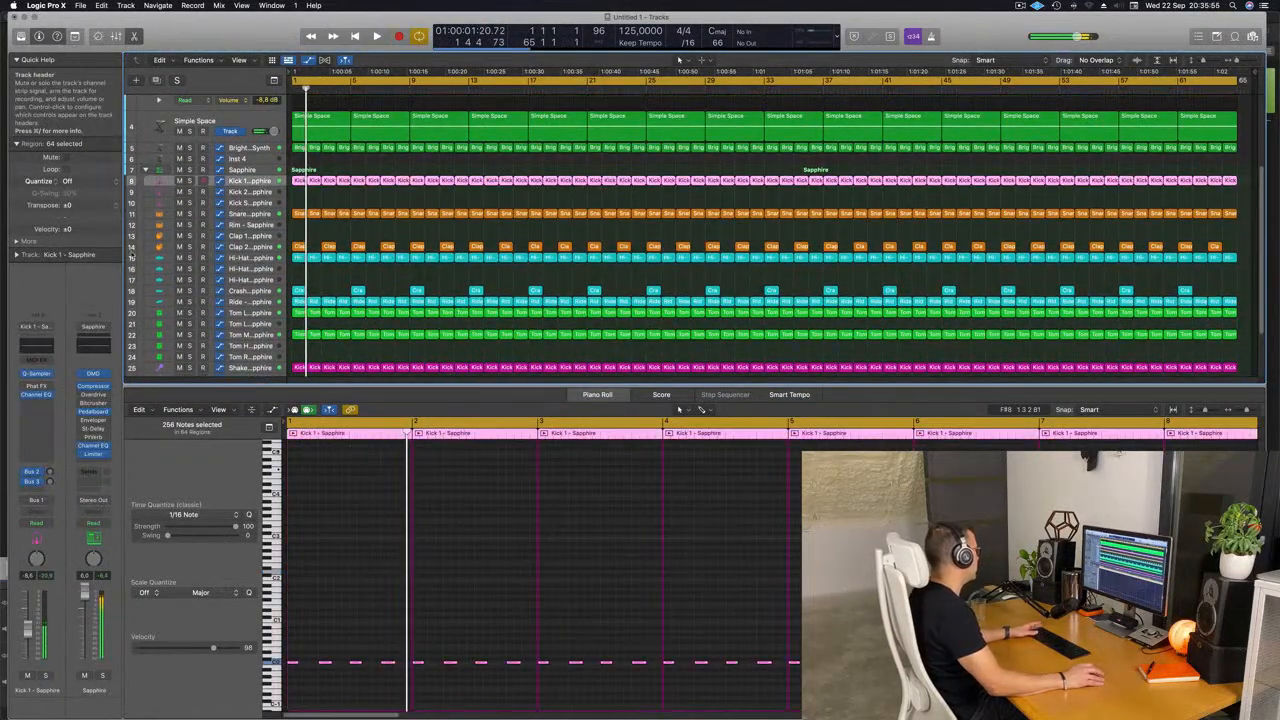
left_click(37, 394)
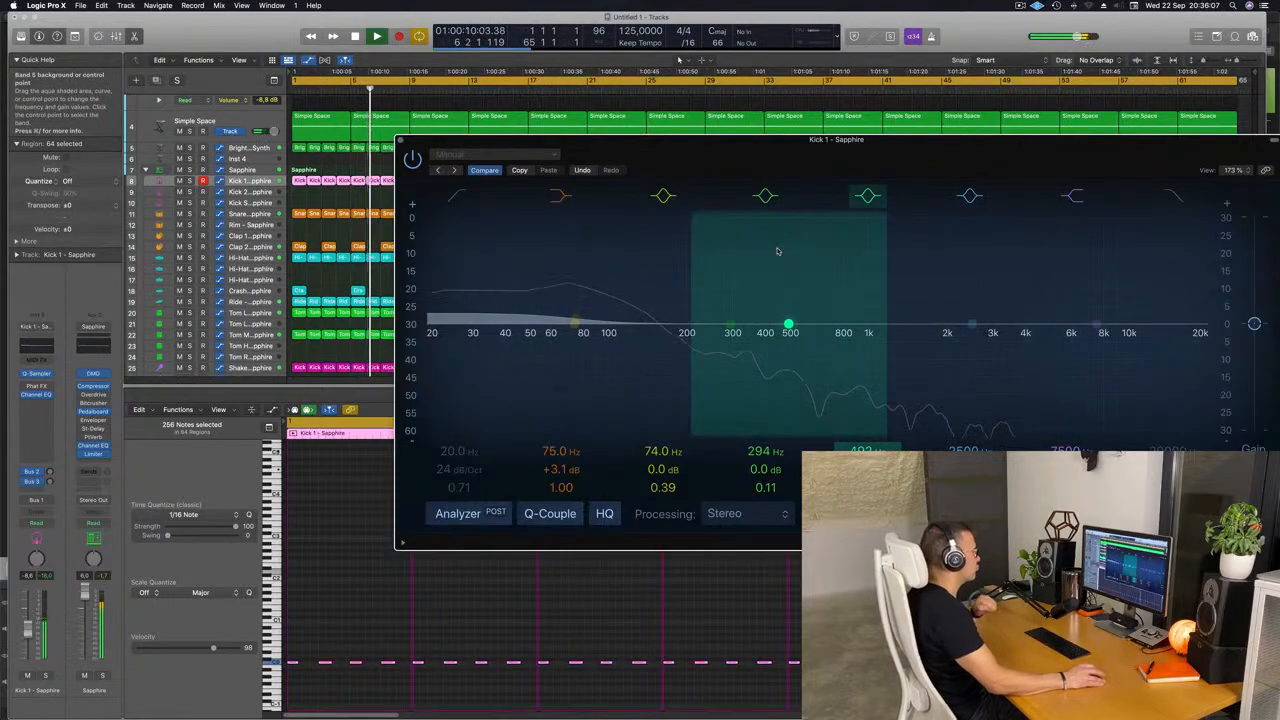
left_click_drag(401, 143, 328, 146)
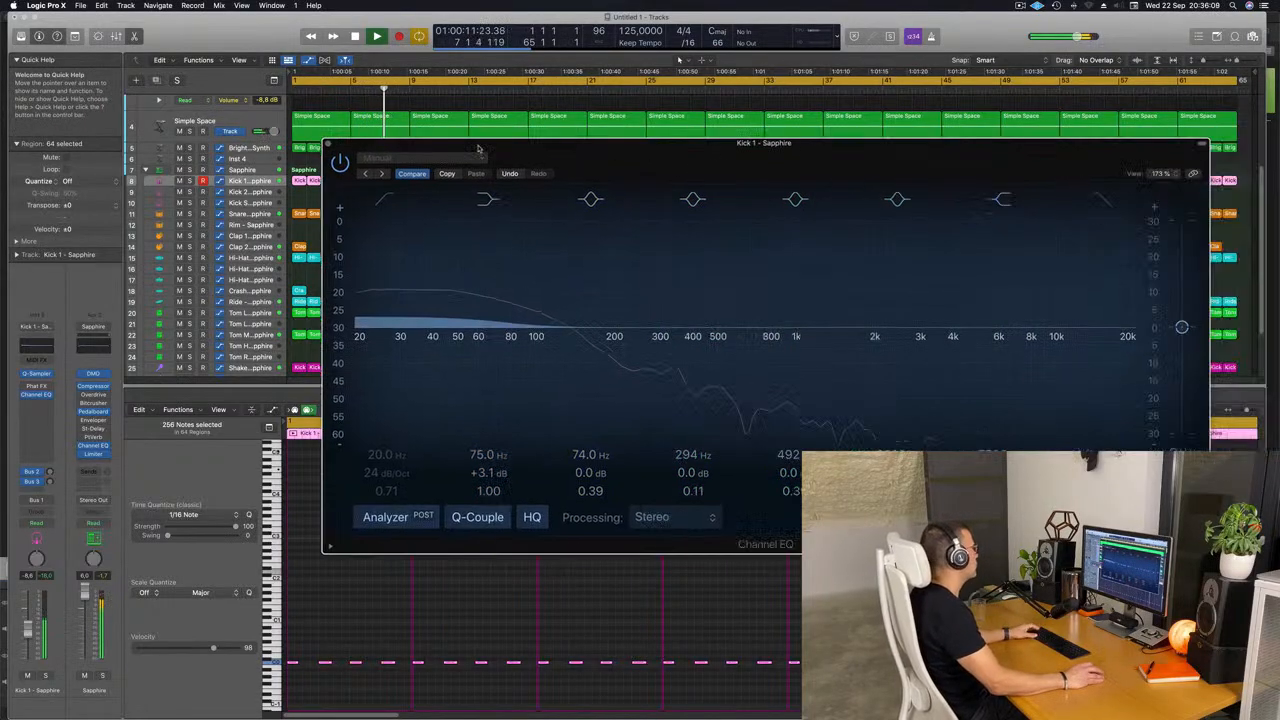
left_click(328, 143)
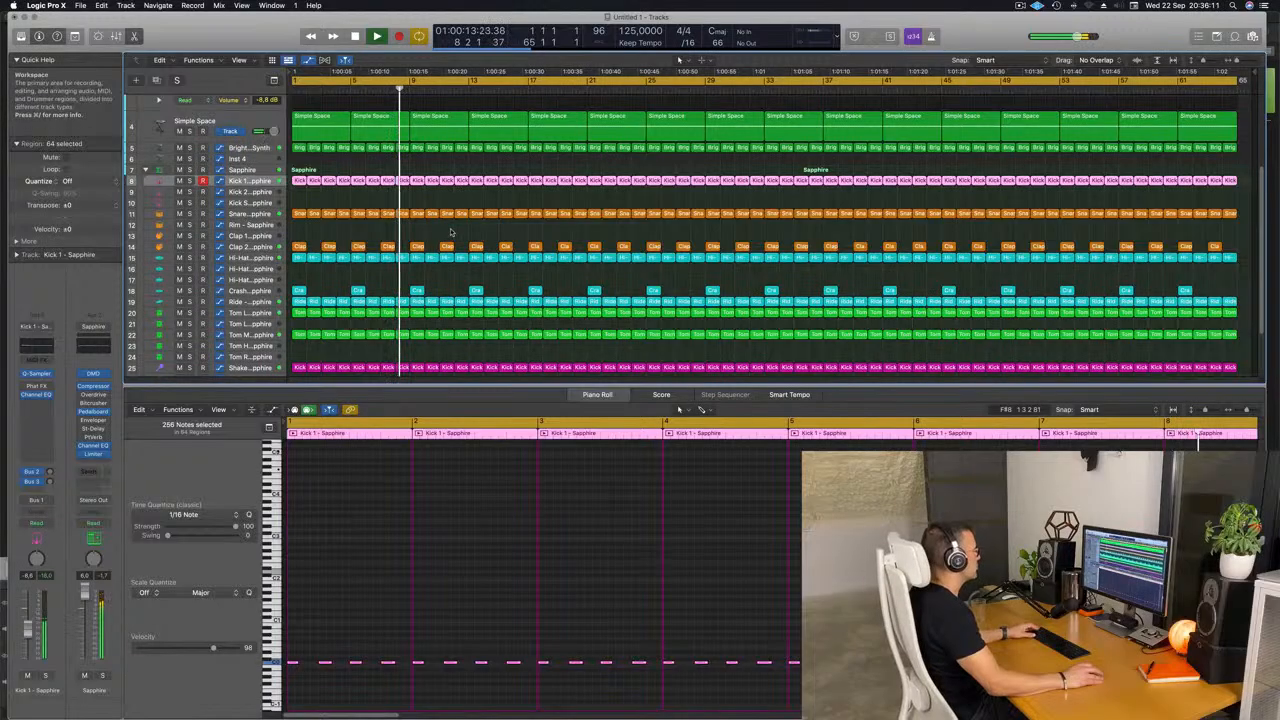
Lower the volume of the Clap 2 - Sapphire track slightly and replay the mix.
scroll(515, 242, "down", 5)
scroll(520, 250, "up", 6)
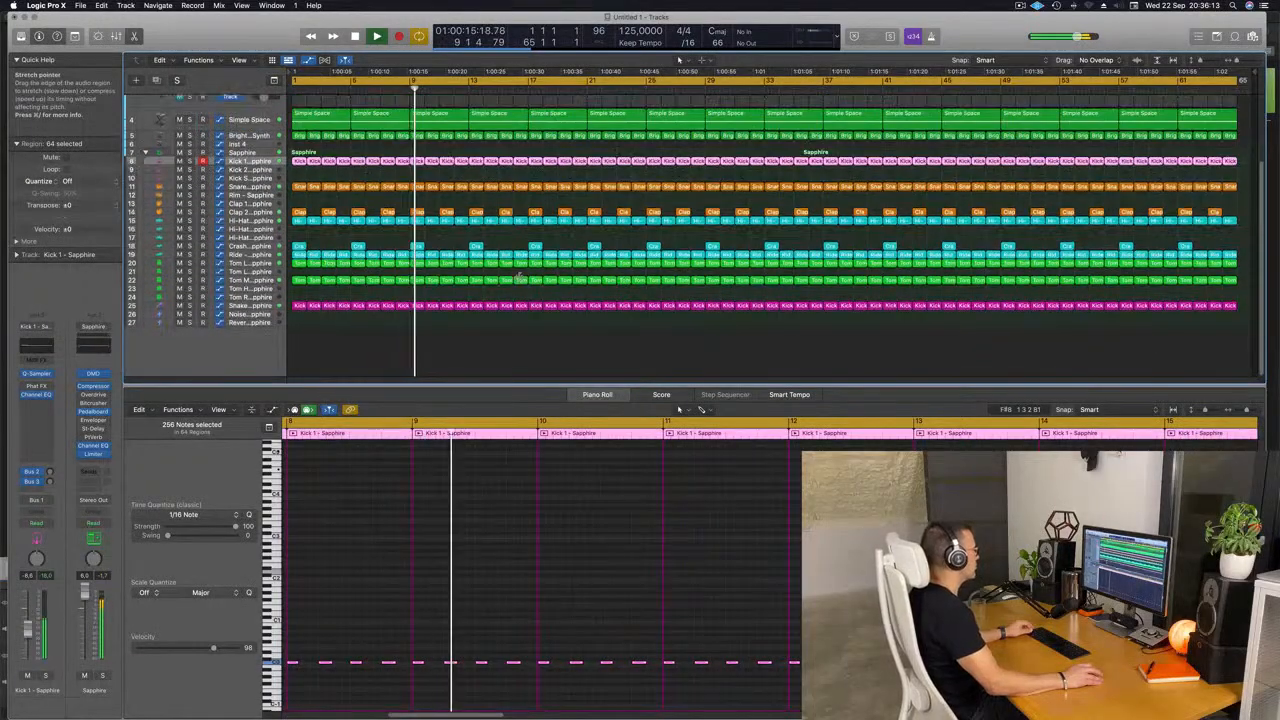
scroll(527, 262, "down", 1)
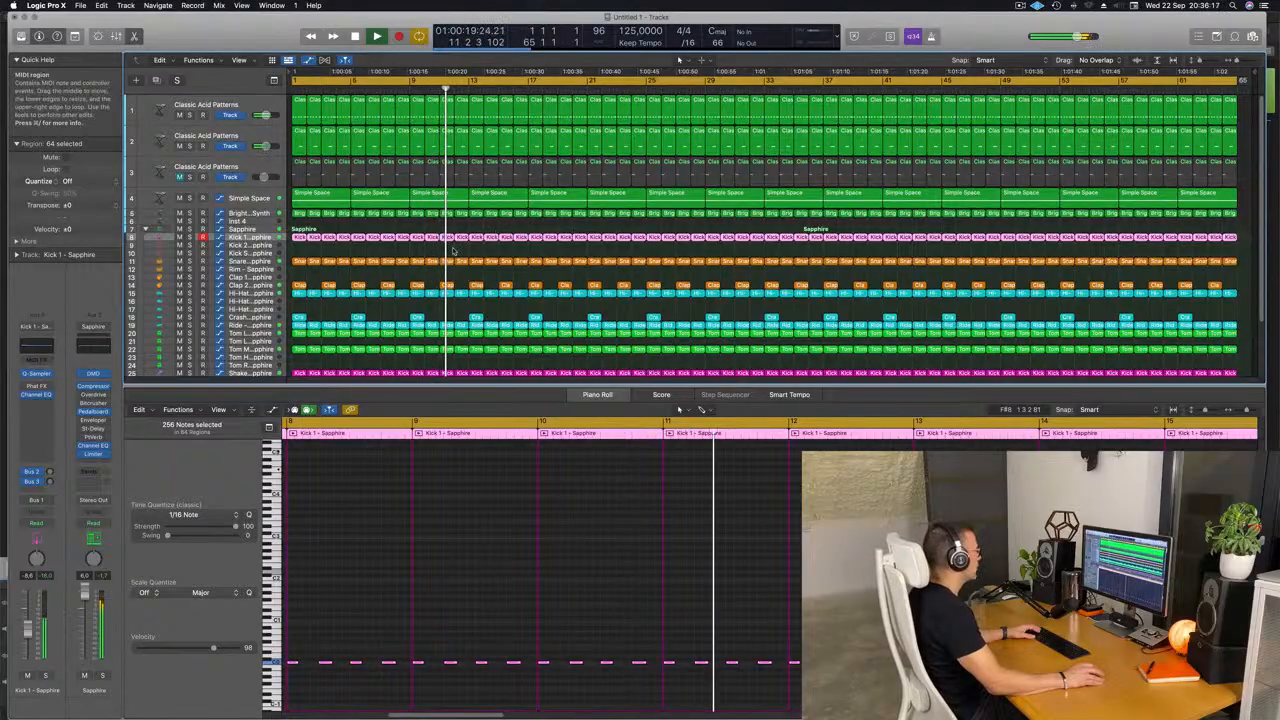
scroll(262, 285, "down", 1)
left_click(250, 276)
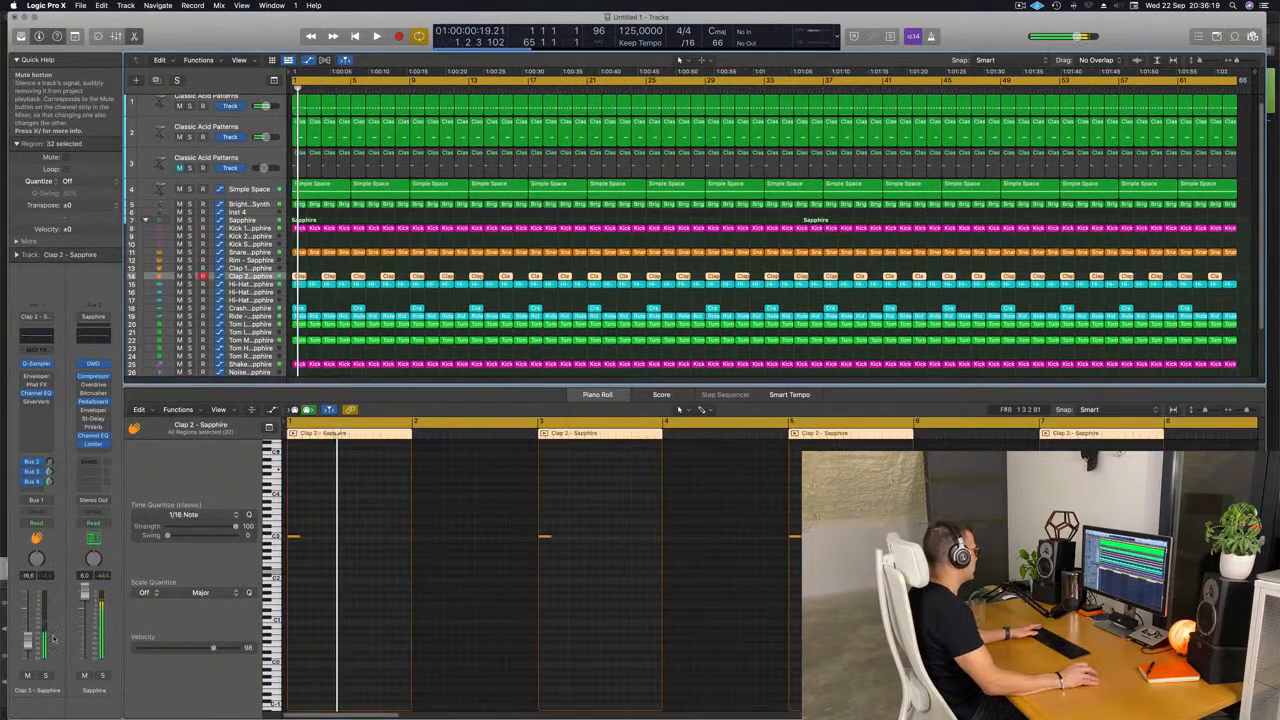
key("space")
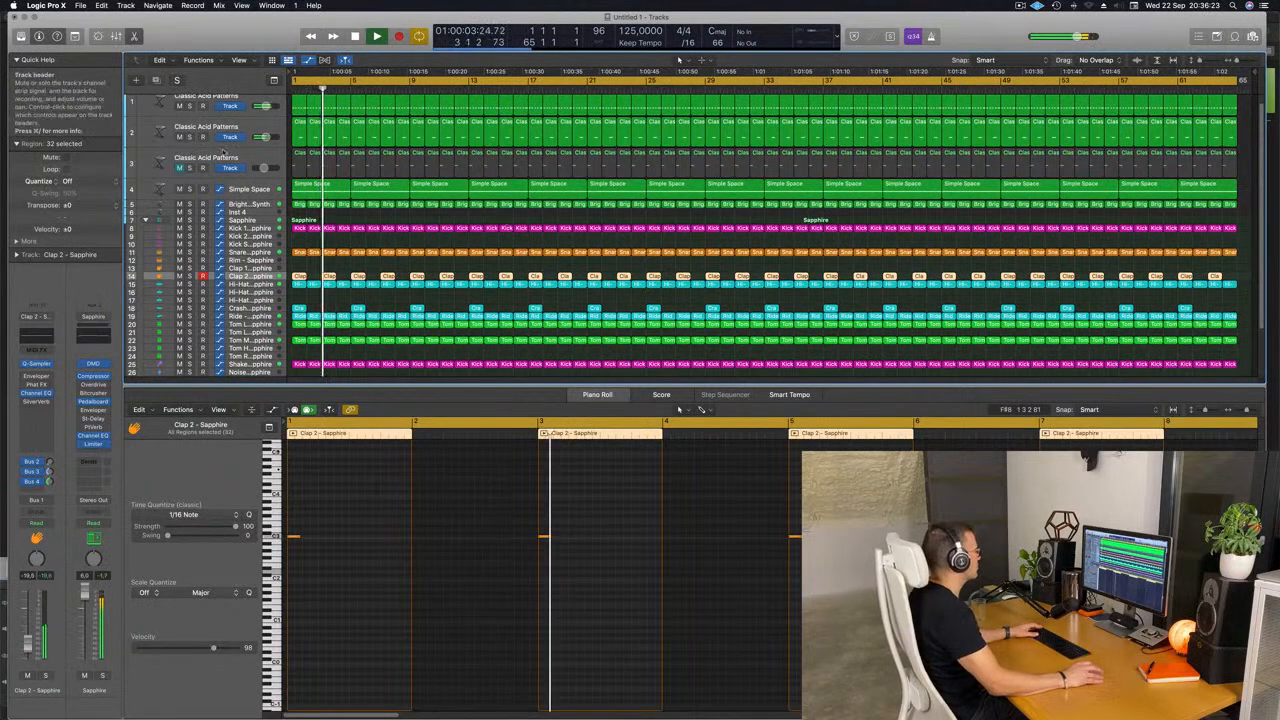
Unmute the third acid track and lengthen all its notes to about two beats.
left_click(179, 167)
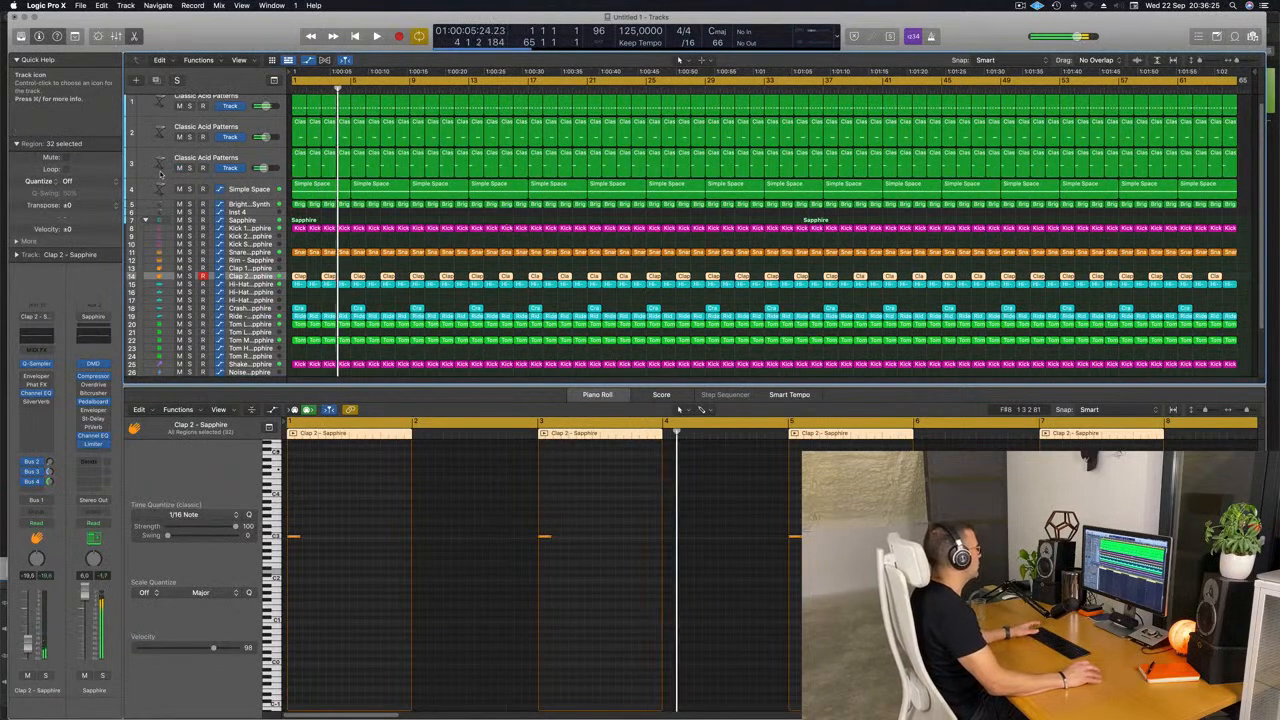
left_click(243, 163)
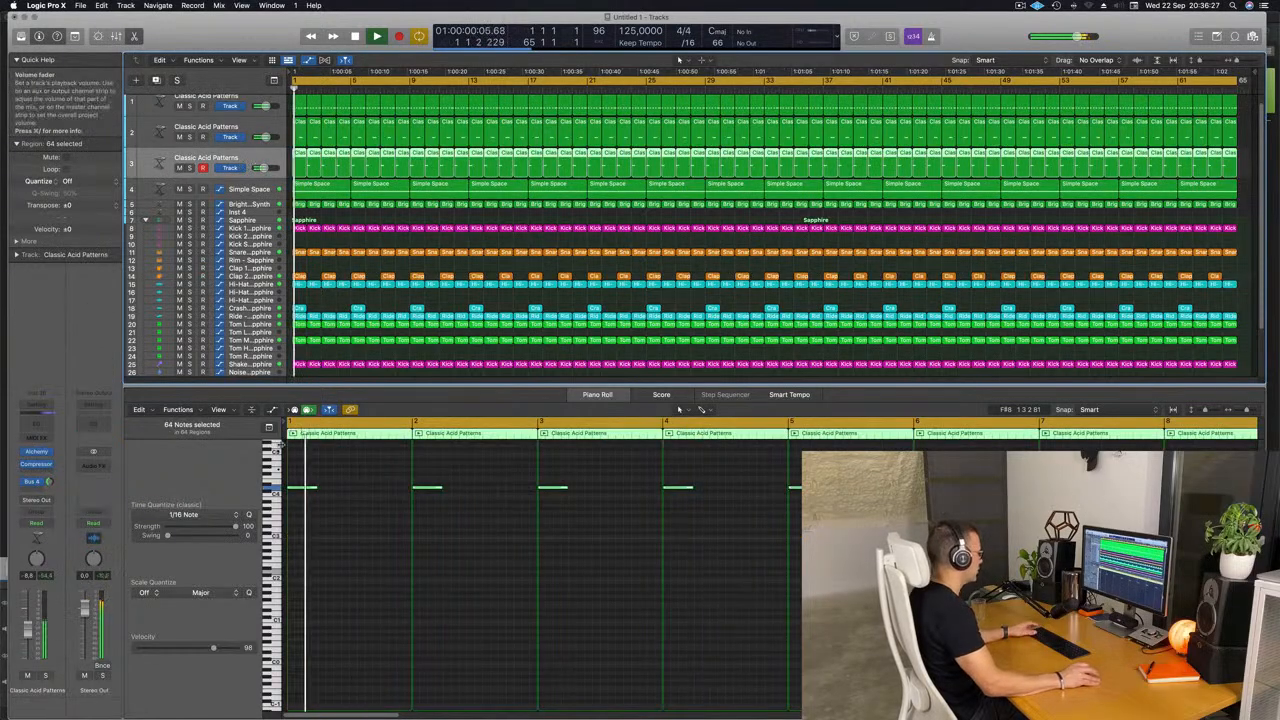
left_click(352, 546)
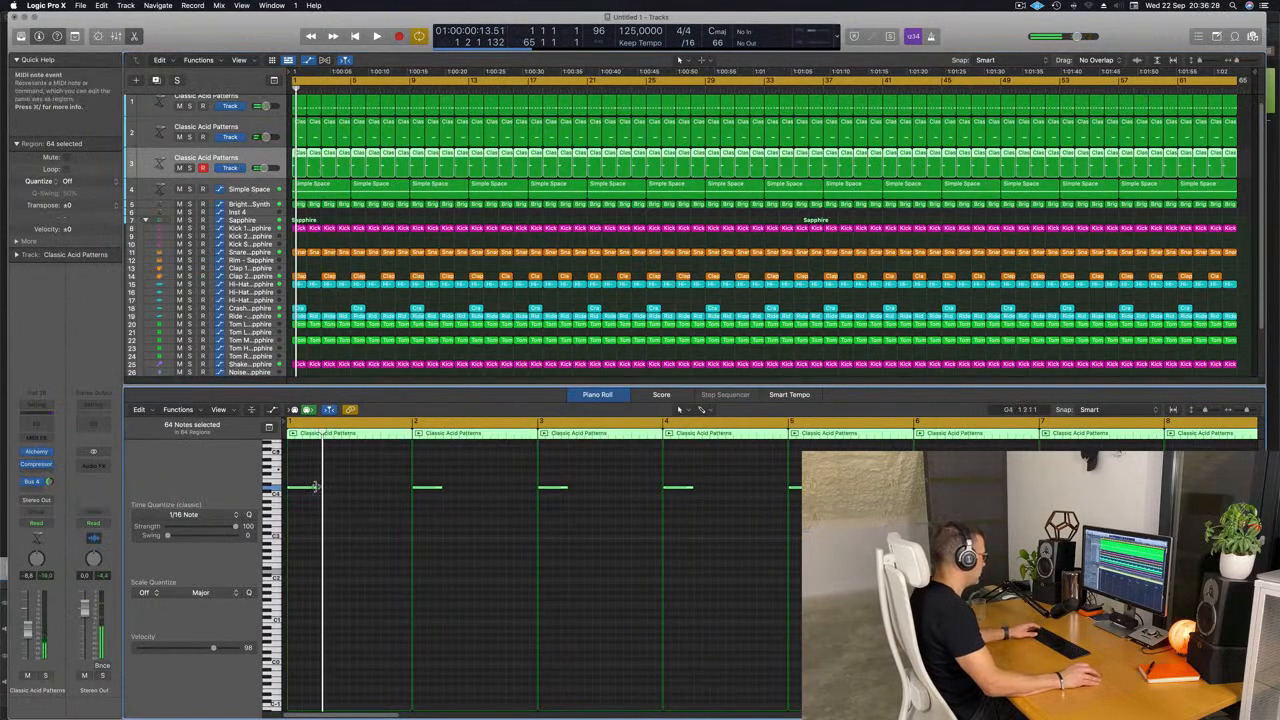
left_click_drag(315, 487, 348, 488)
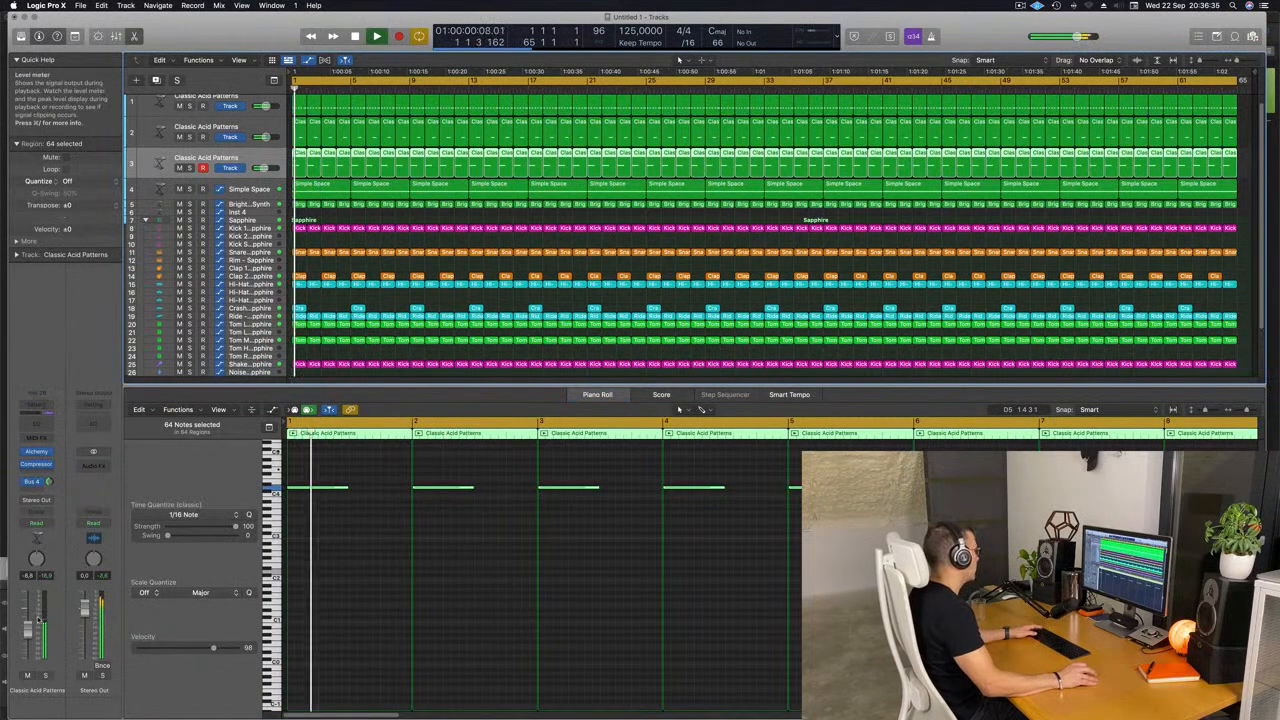
Insert a stereo Ringshifter modulation effect after the Compressor on the third acid track.
left_click(38, 473)
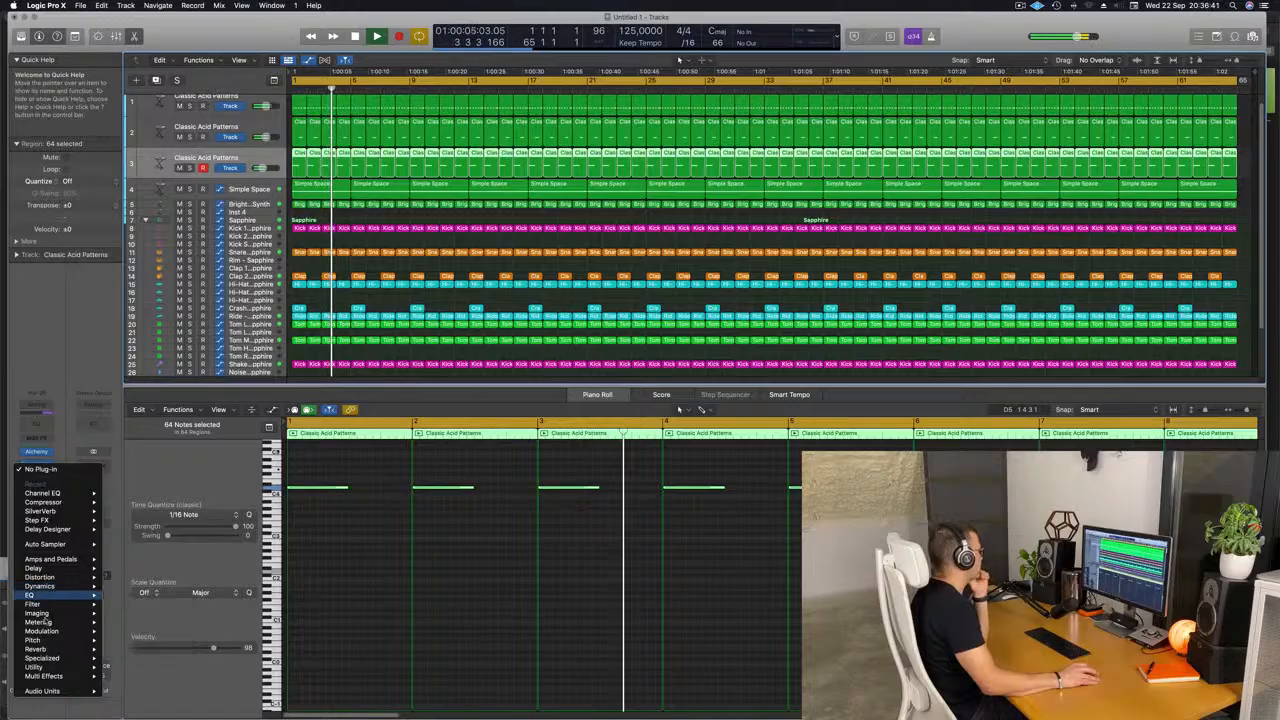
mouse_move(45, 633)
mouse_move(112, 656)
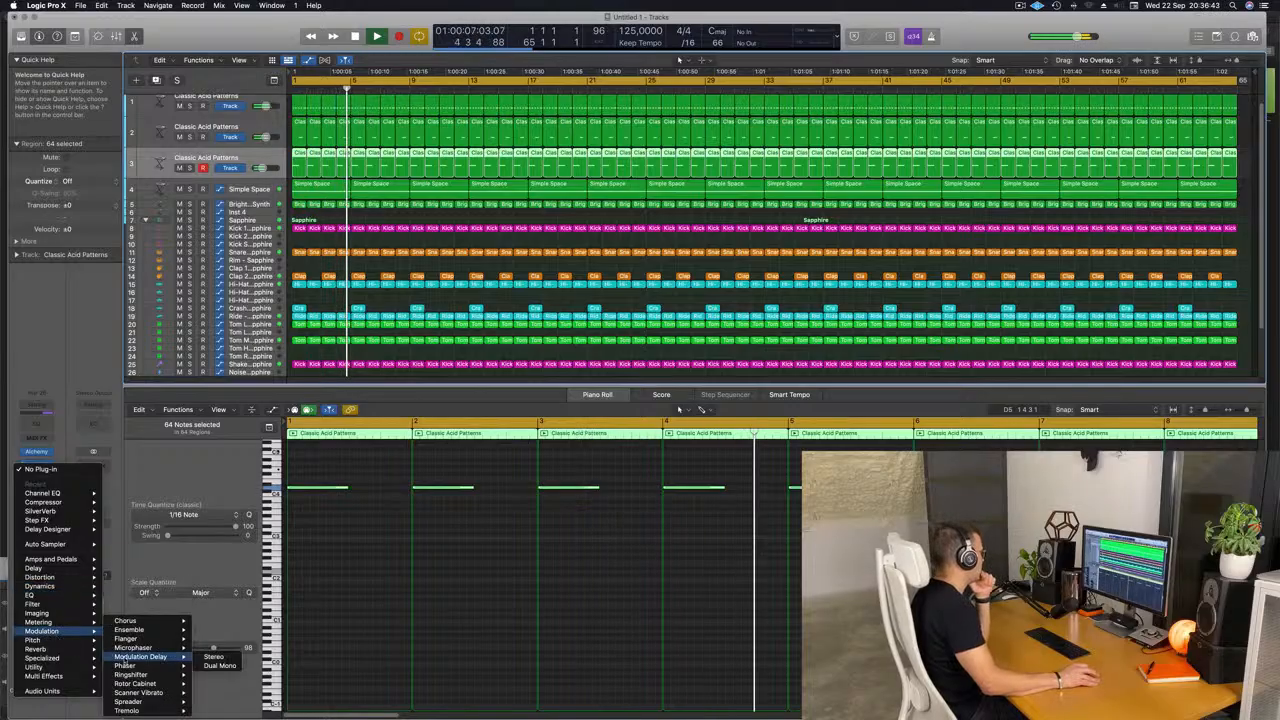
mouse_move(148, 709)
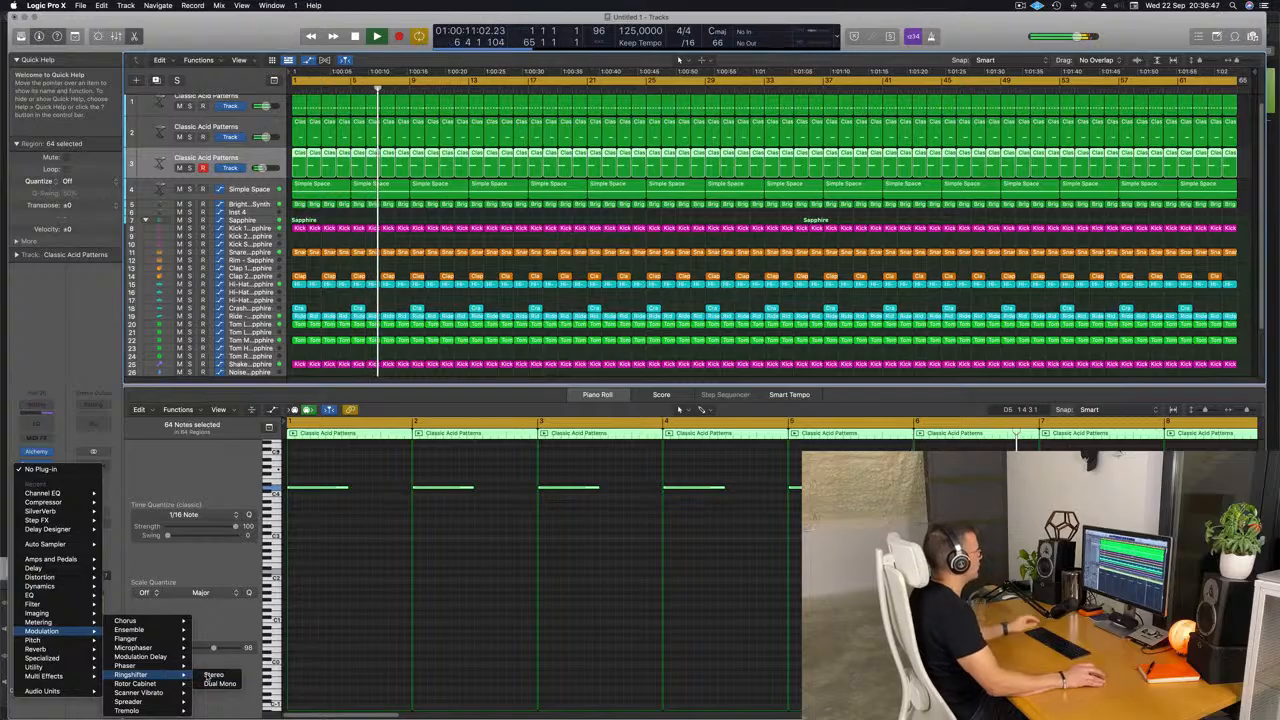
left_click(212, 675)
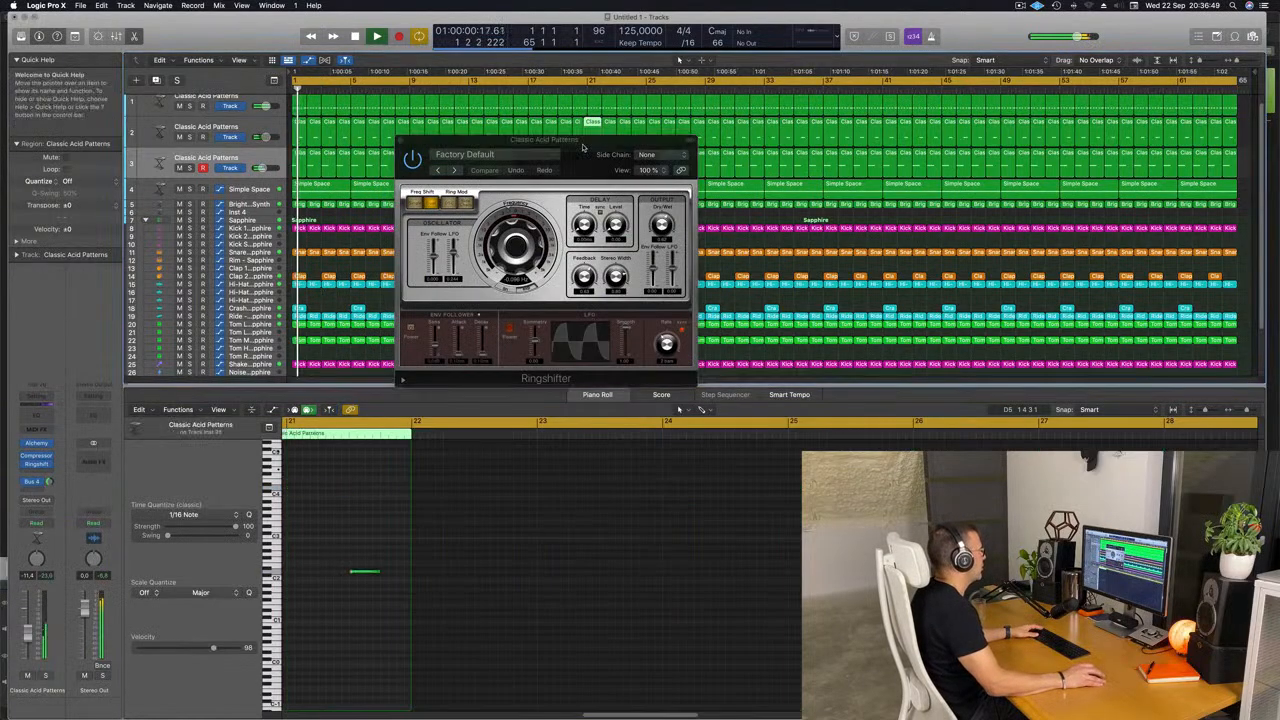
left_click_drag(584, 150, 545, 178)
Try the Ringshifter presets Groove Shadow 01 to Groove Shadow 05 during playback.
left_click(415, 198)
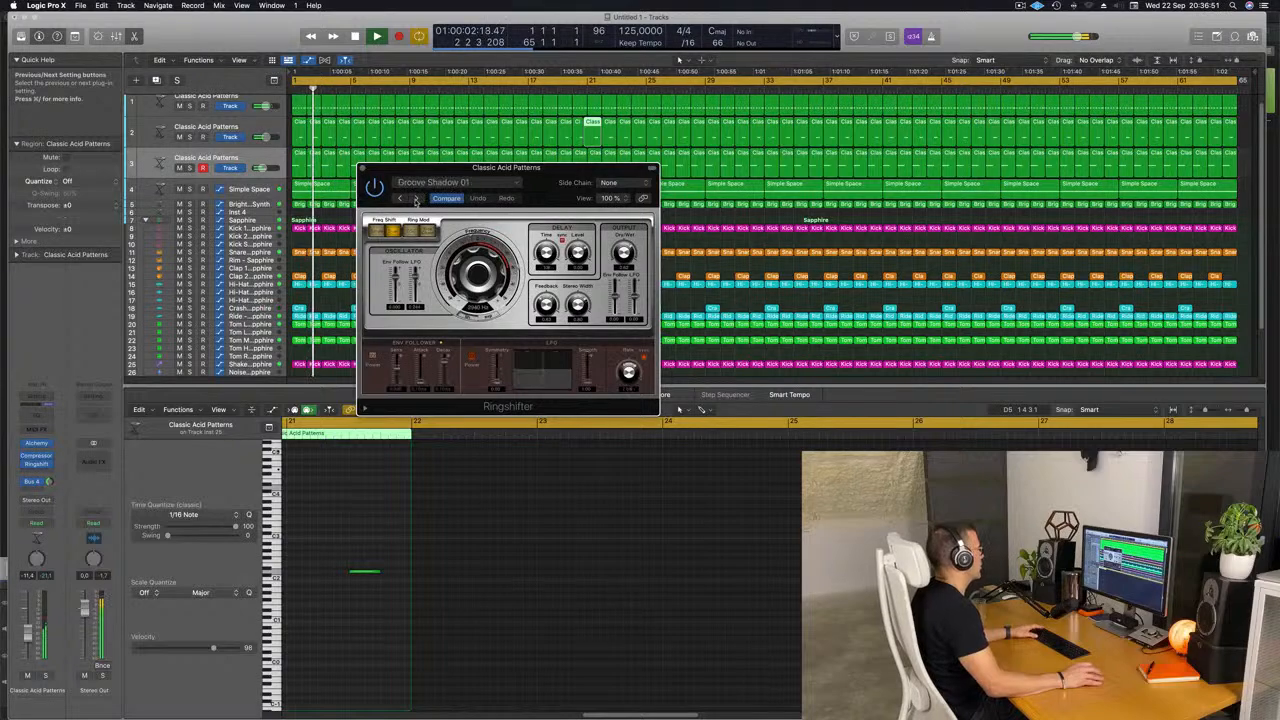
left_click(416, 198)
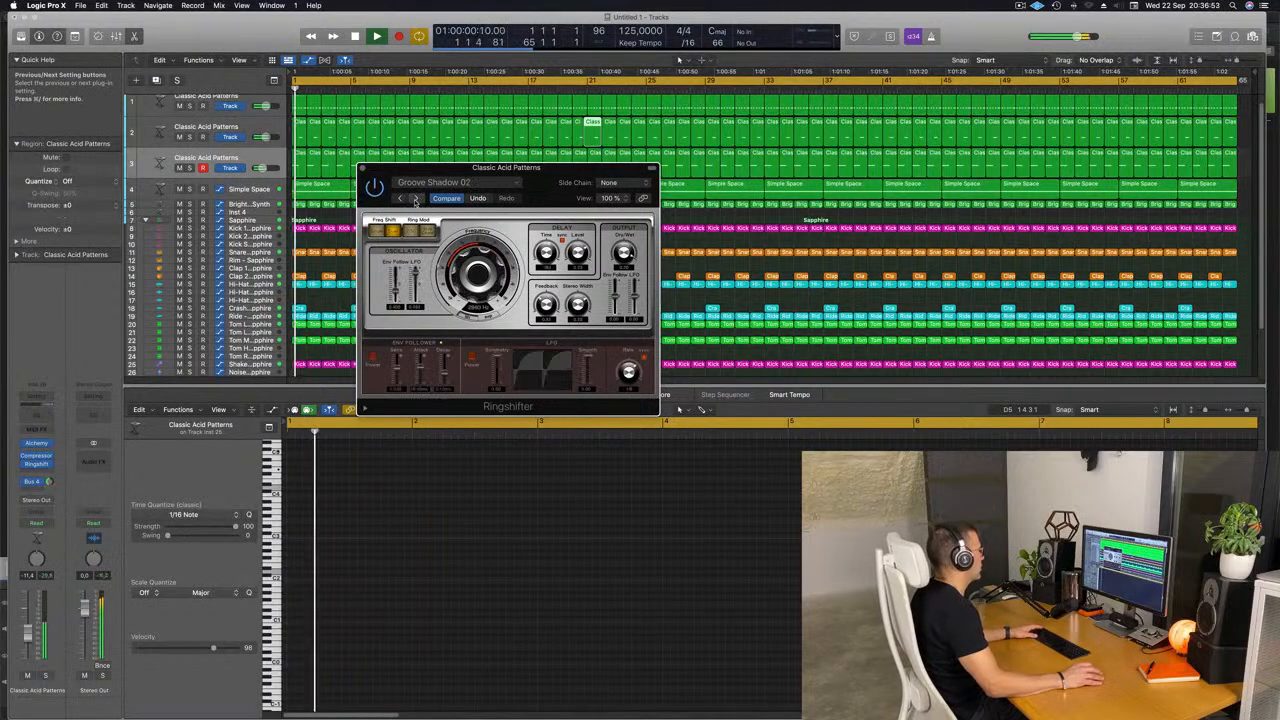
left_click(415, 198)
left_click(415, 198)
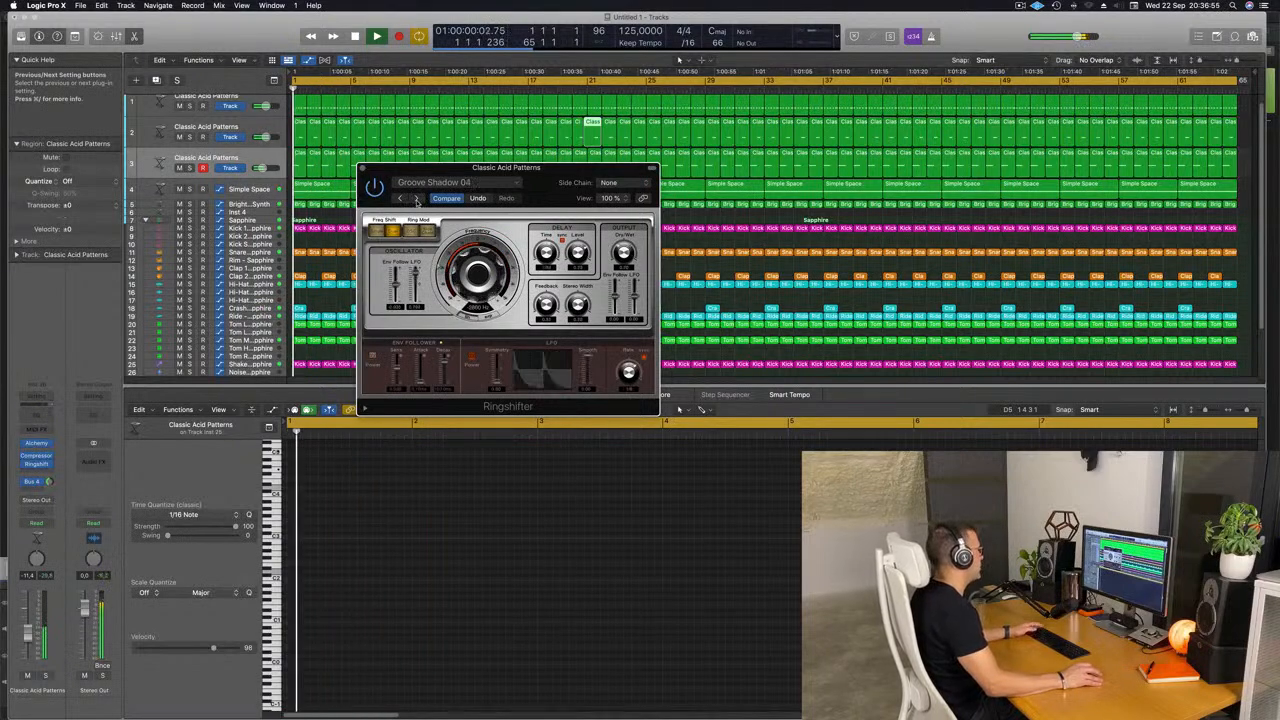
left_click(415, 198)
Load the Double Mod preset from Ringshifter's Warped category, restart playback and raise the third acid track's volume.
left_click(440, 183)
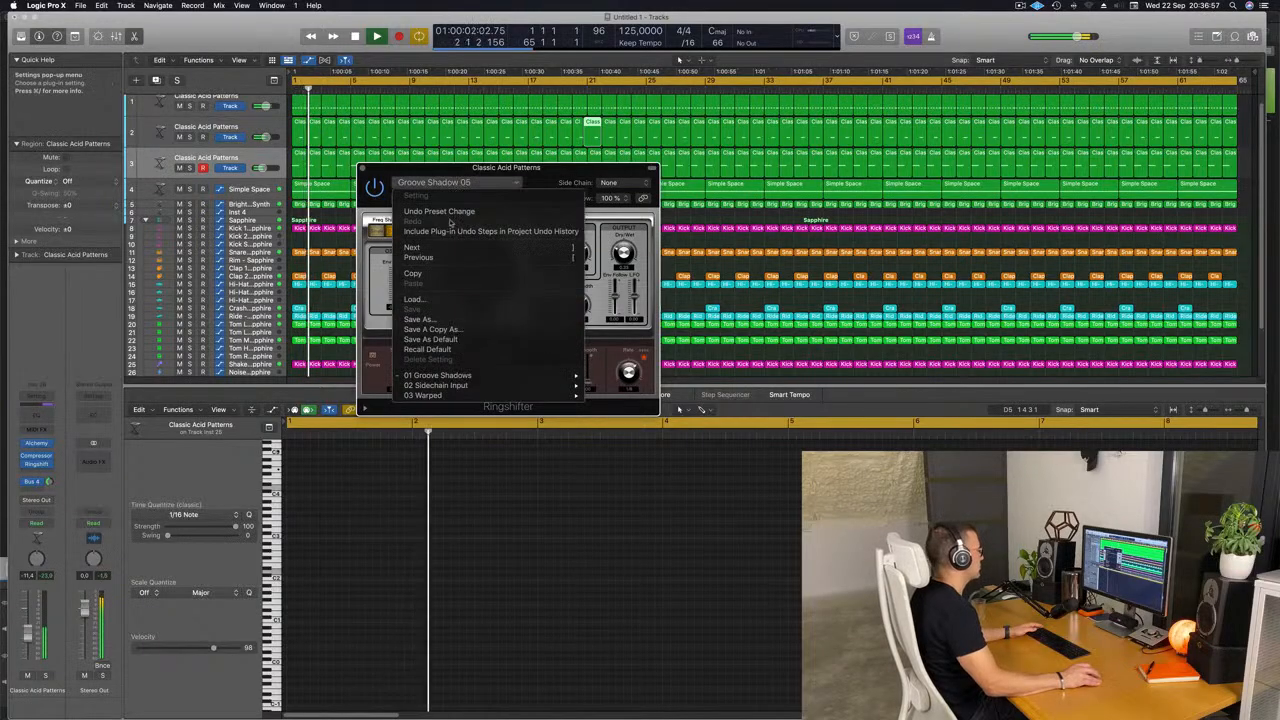
mouse_move(470, 395)
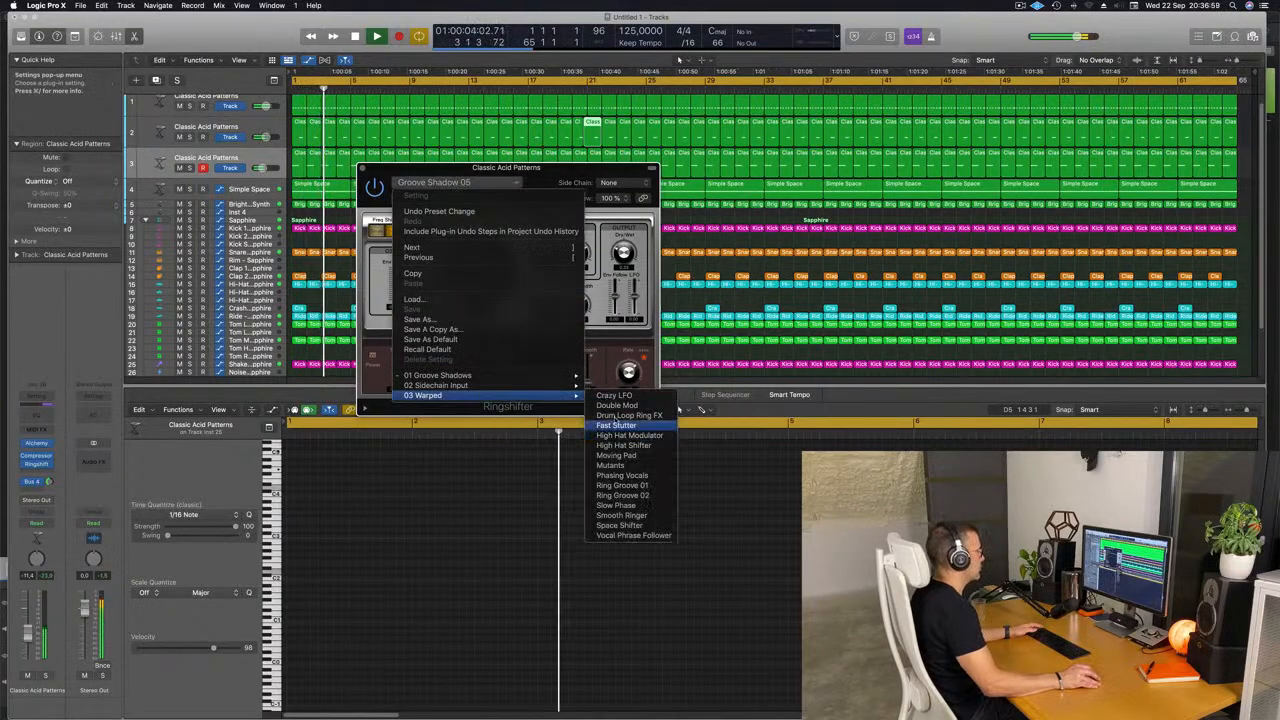
left_click(616, 414)
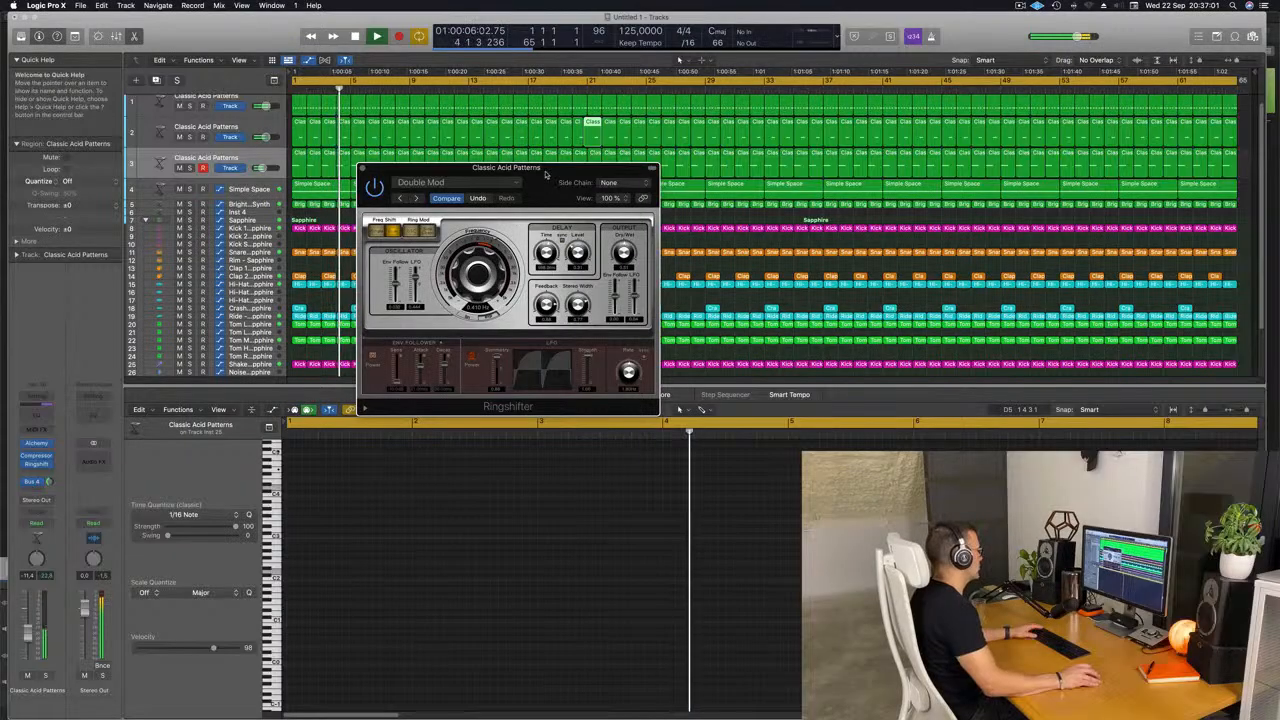
left_click_drag(530, 168, 515, 168)
key("Return")
key("Return")
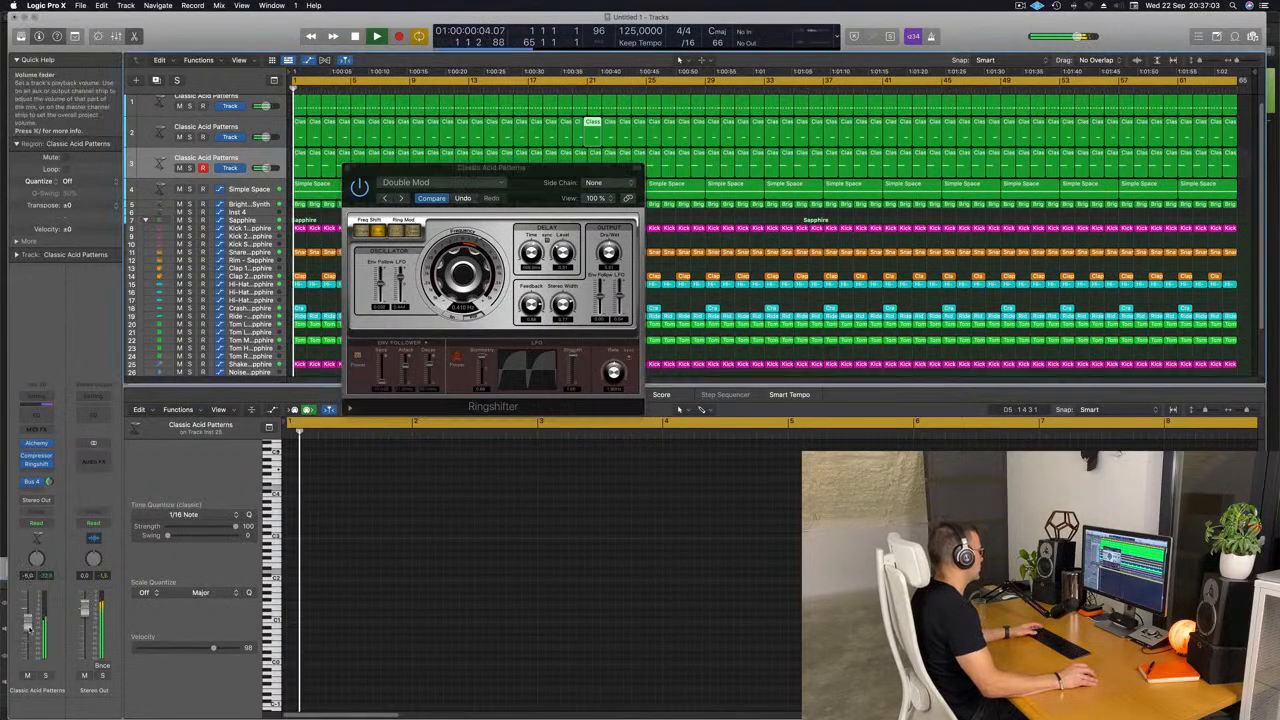
left_click_drag(402, 196, 394, 196)
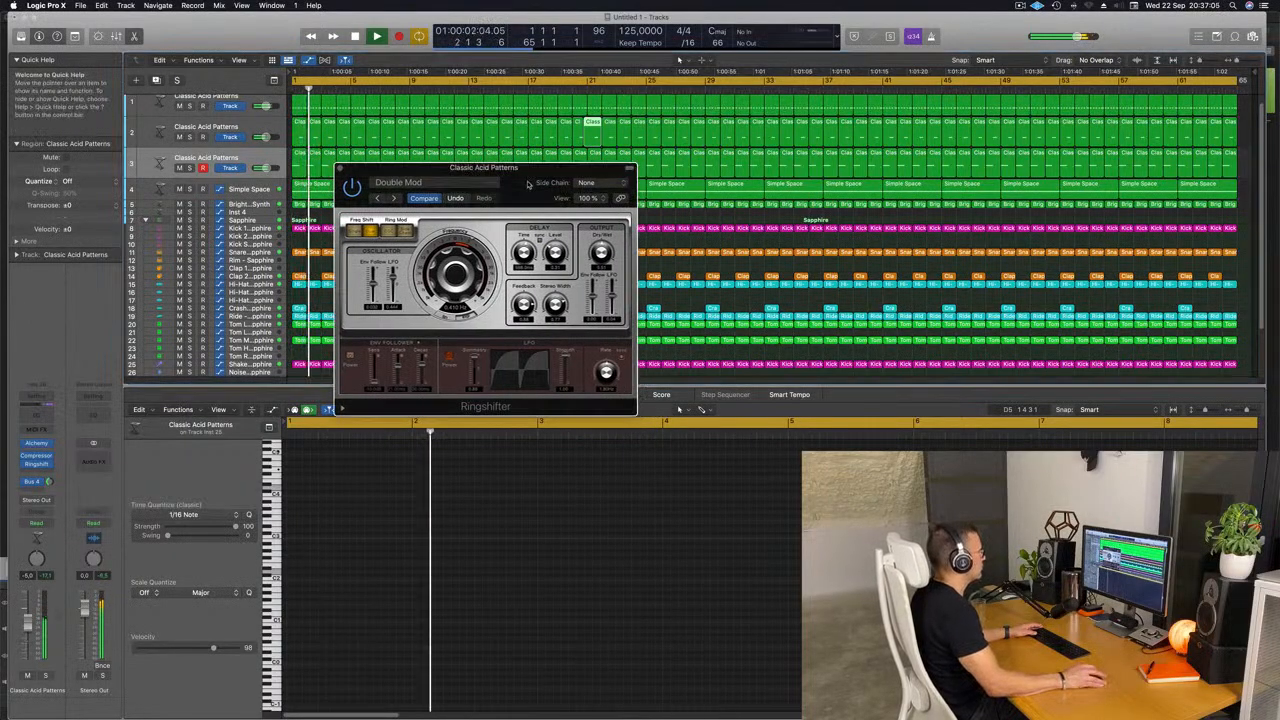
Audition the Warped presets following Double Mod in Ringshifter one by one, ending on Phasing Vocals.
left_click(393, 198)
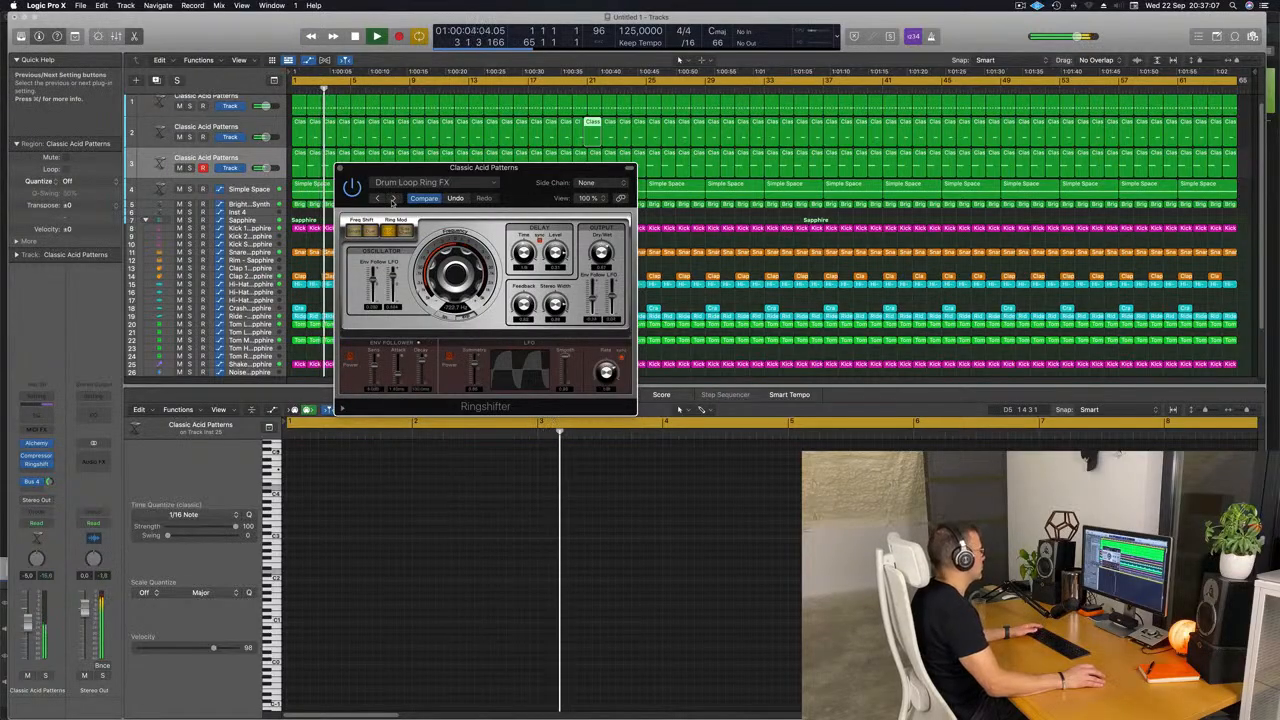
left_click(394, 199)
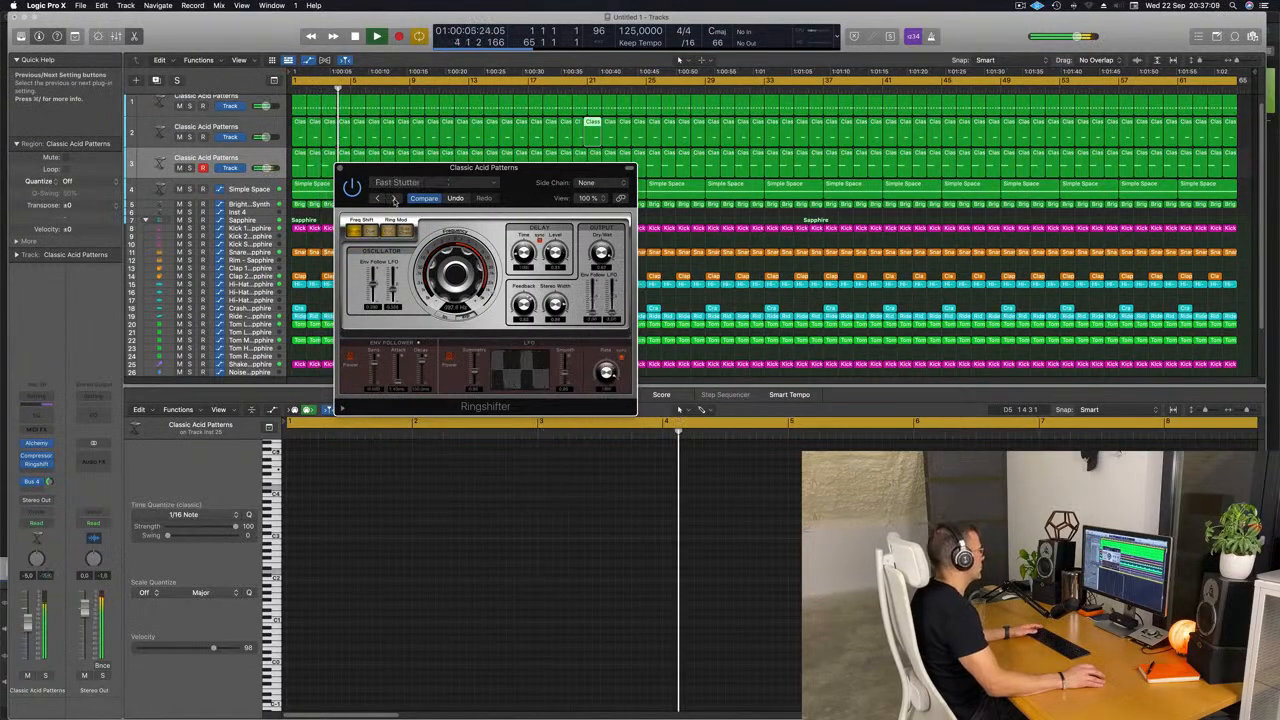
left_click(394, 199)
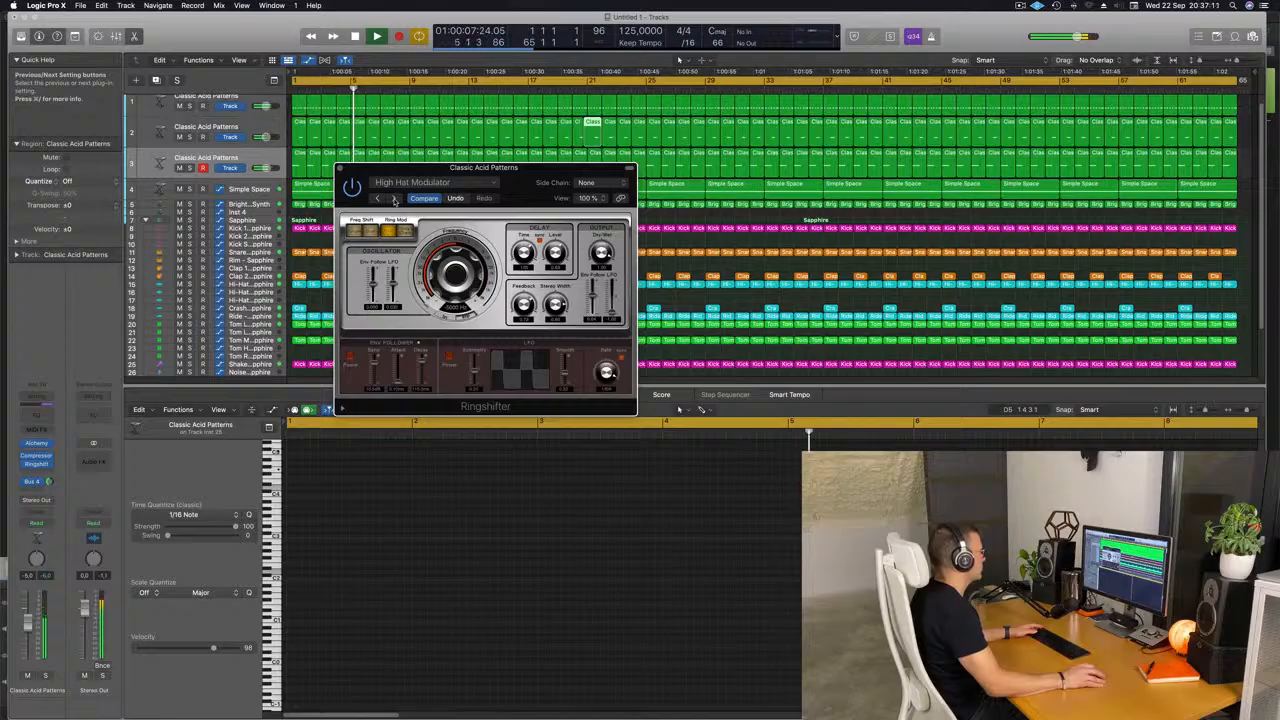
left_click(394, 199)
left_click(394, 199)
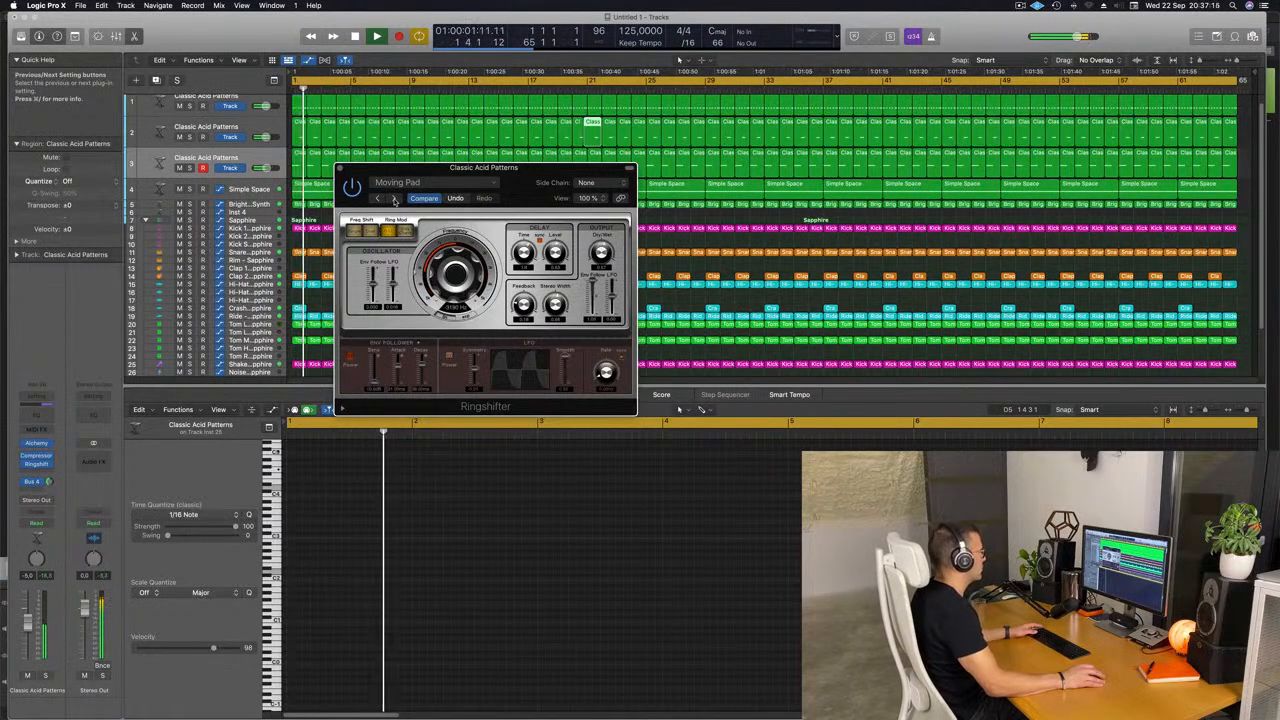
left_click(394, 199)
left_click(394, 199)
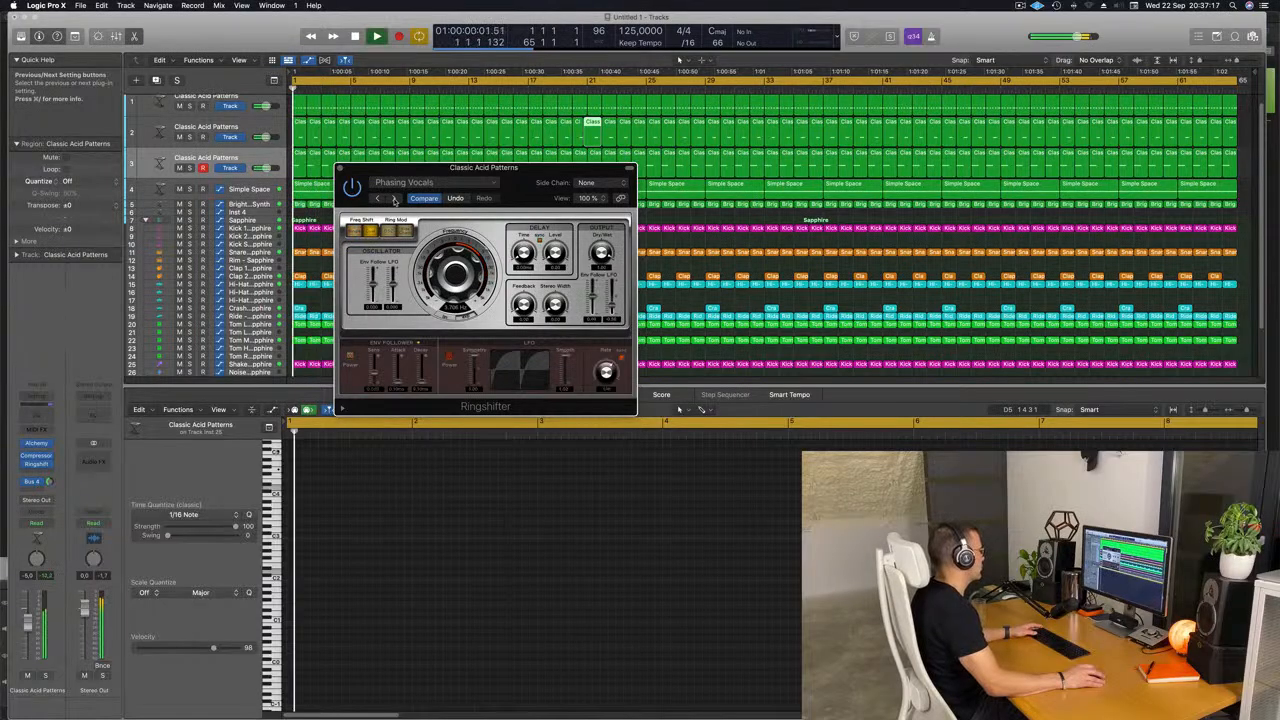
Compare the third acid track with Ringshifter bypassed and enabled, restarting playback from bar 1.
left_click_drag(524, 182, 510, 212)
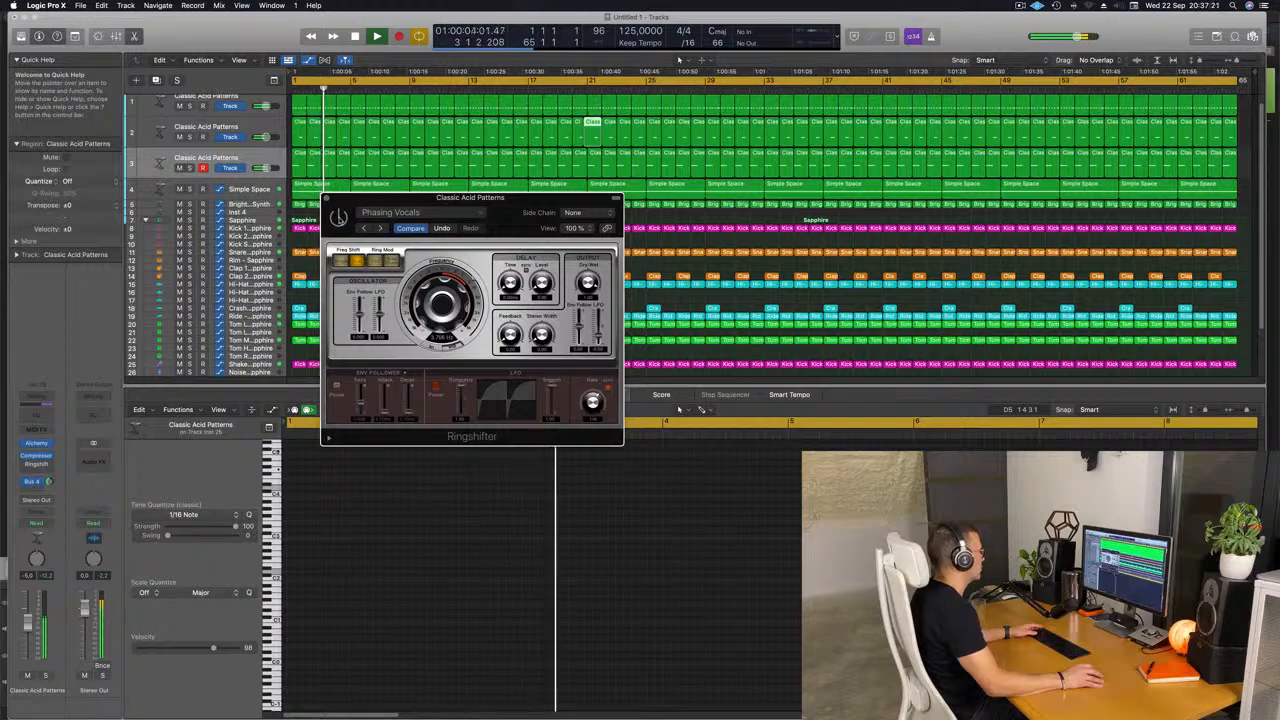
left_click(339, 217)
key("Return")
left_click_drag(511, 212, 498, 187)
key("Return")
Lower the third acid track's volume to about -7.2 dB during playback and close the Ringshifter window.
key("space")
key("space")
left_click_drag(28, 624, 29, 632)
key("space")
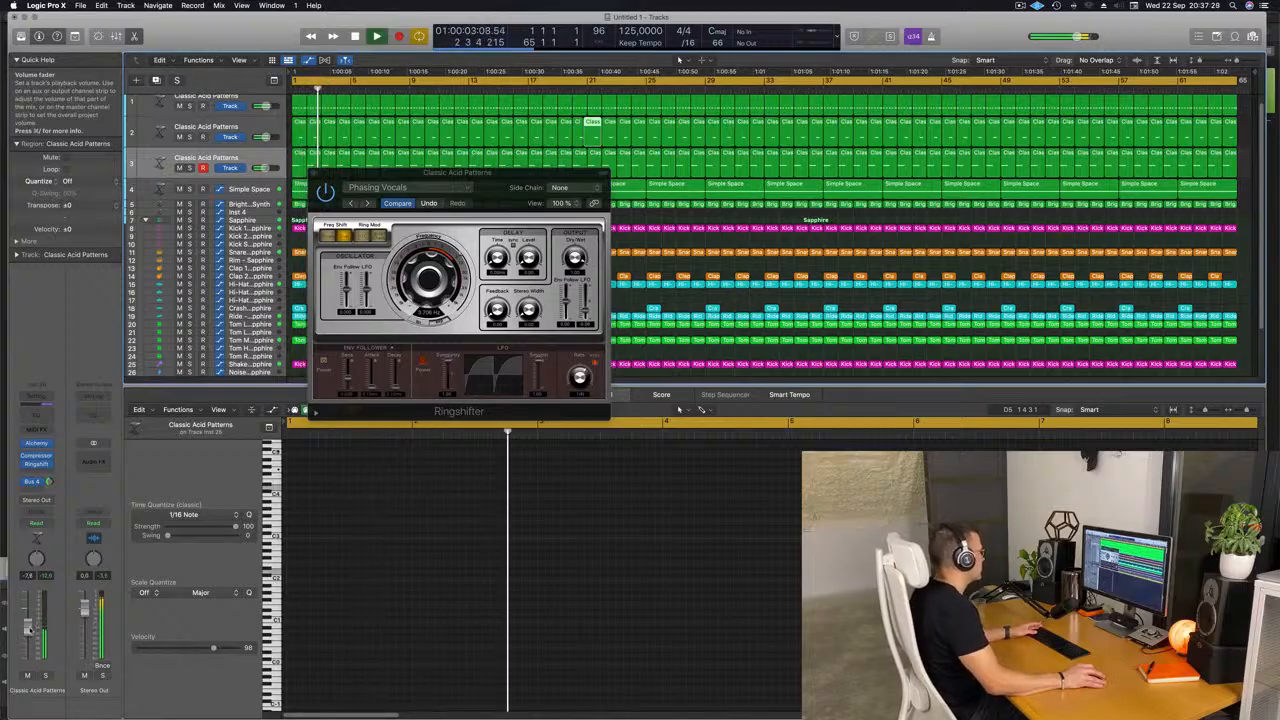
left_click(314, 175)
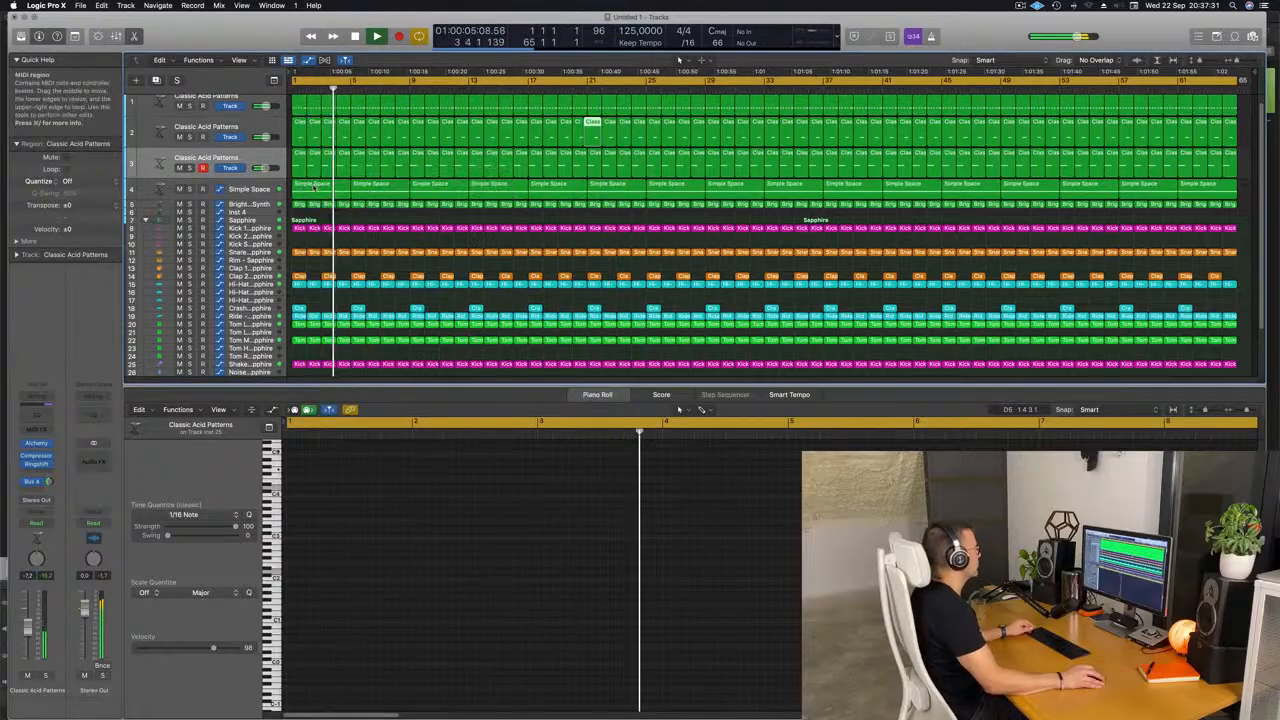
left_click(494, 215)
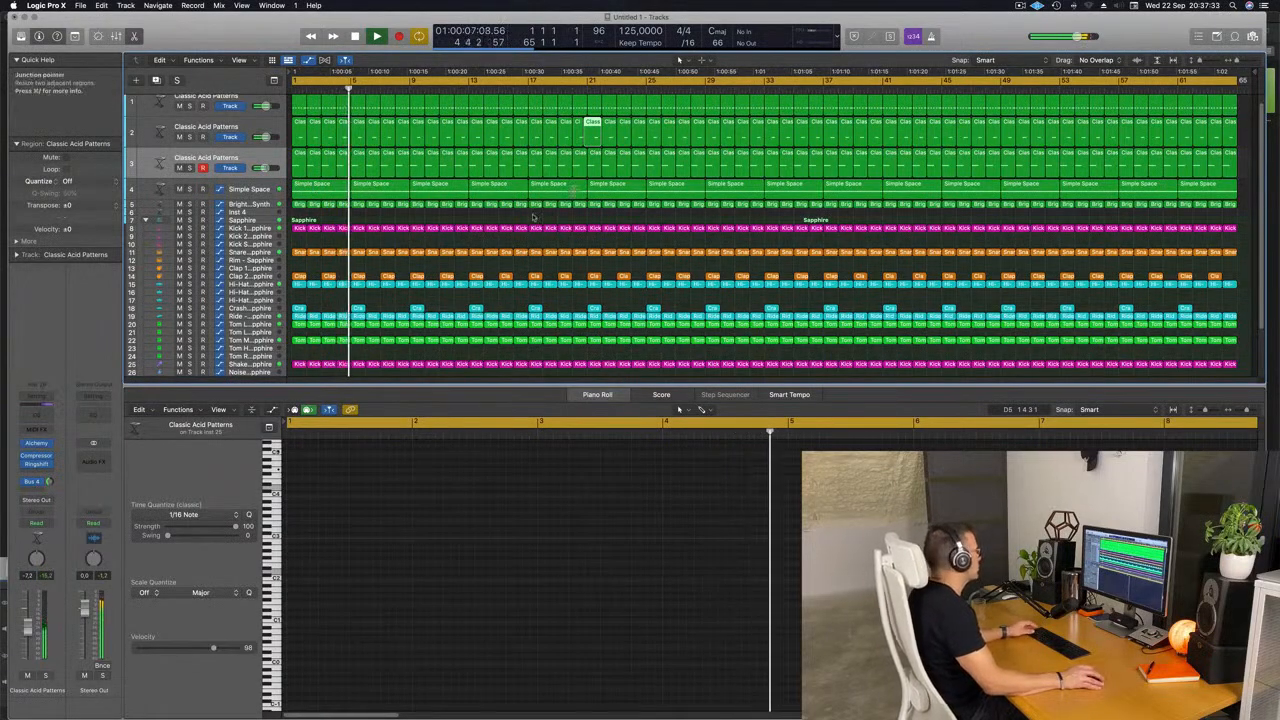